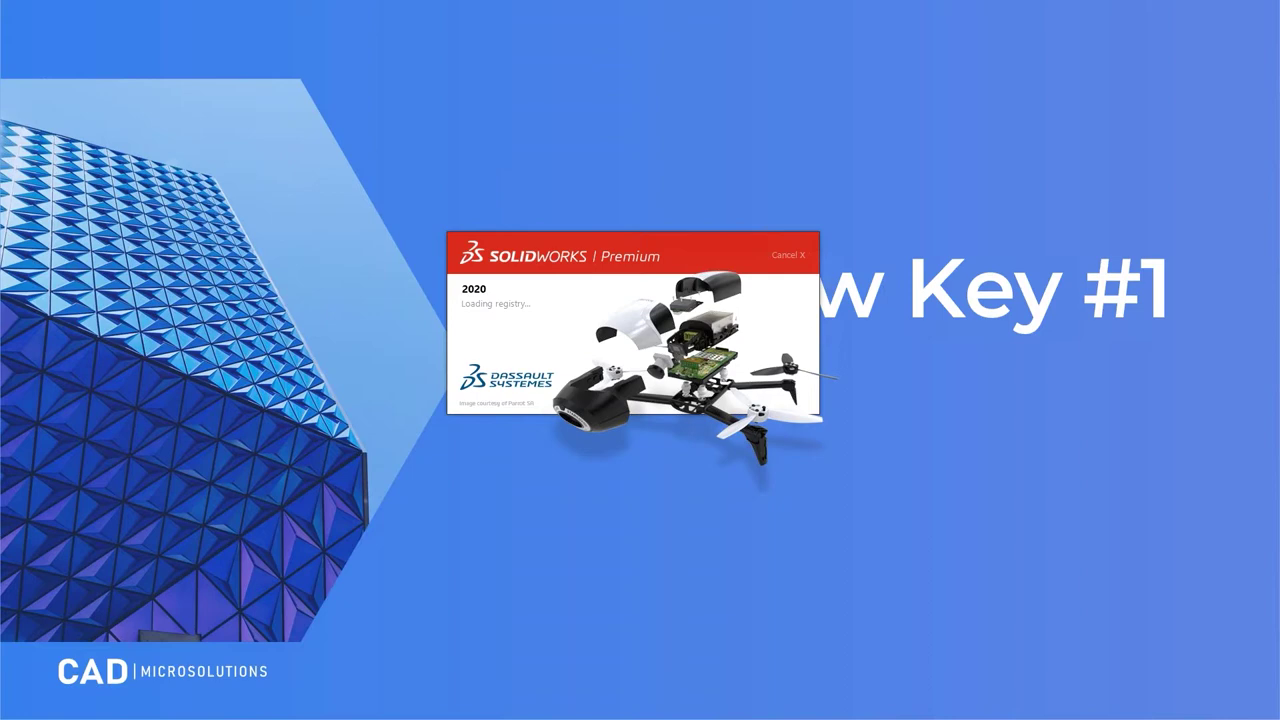
key("Right")
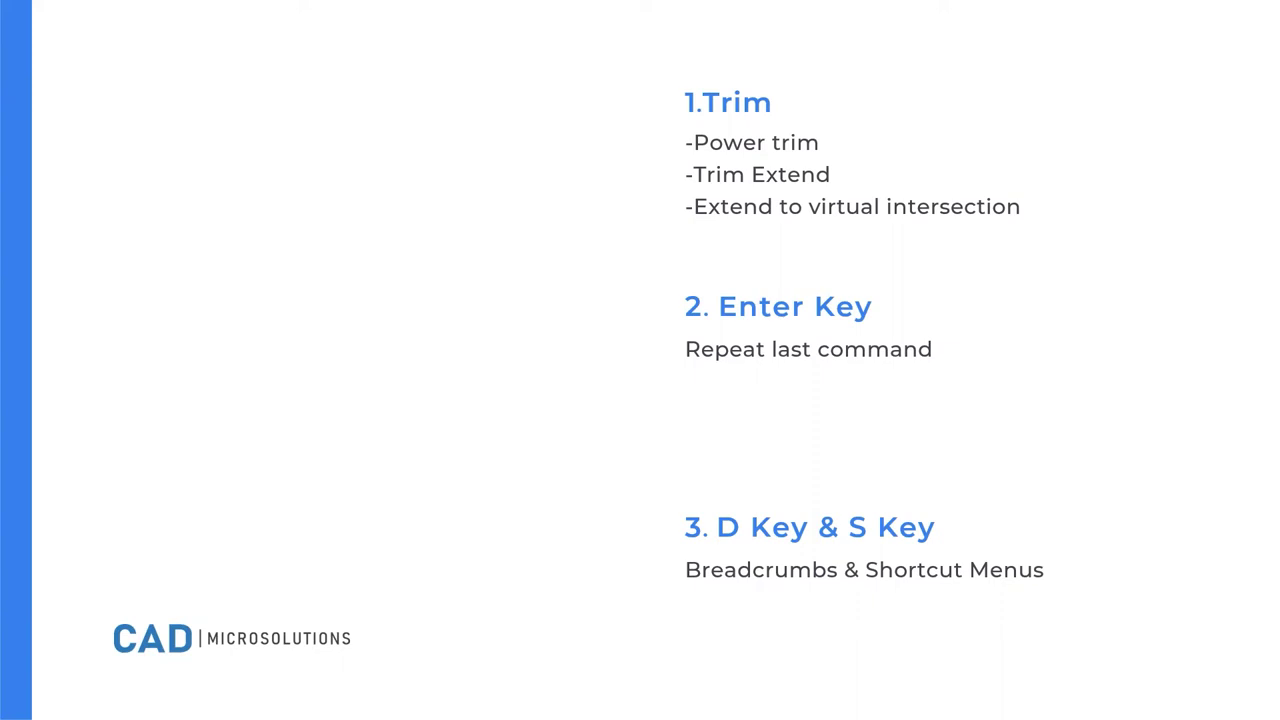
Step: Switch to SOLIDWORKS and create a new part from the box template
key("alt+Tab")
key("alt+Tab")
key("alt+Tab")
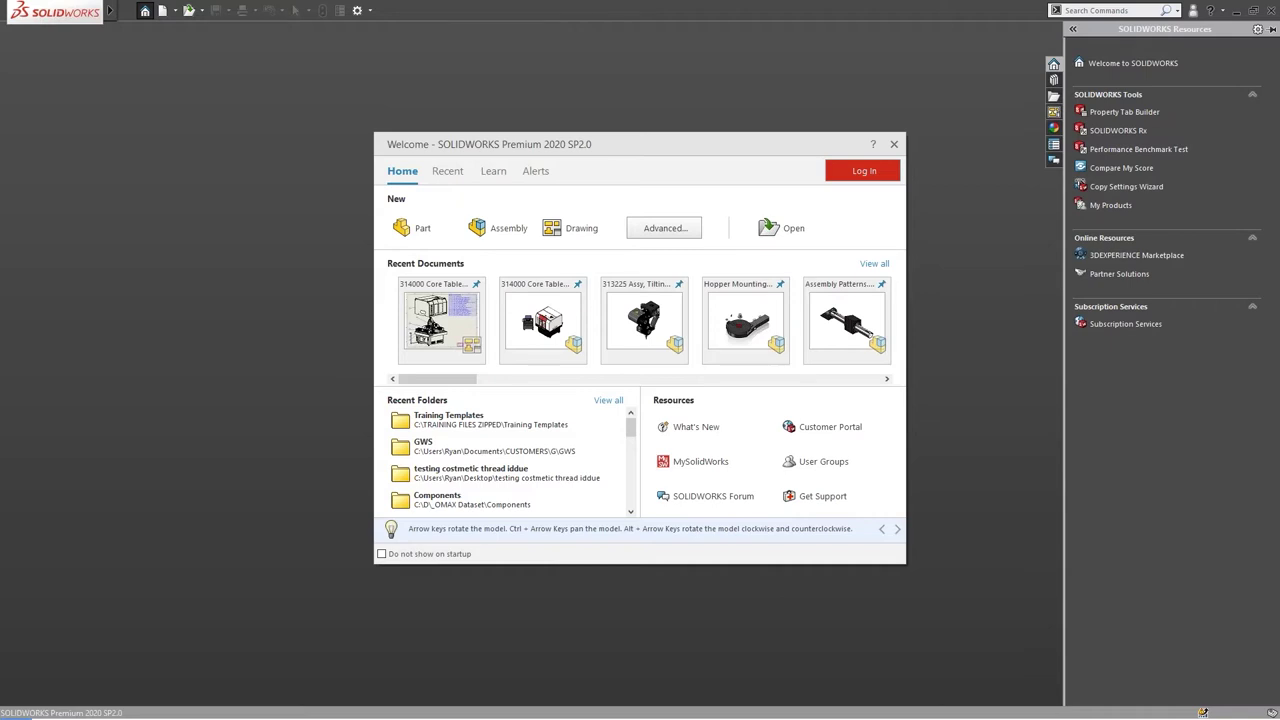
key("Escape")
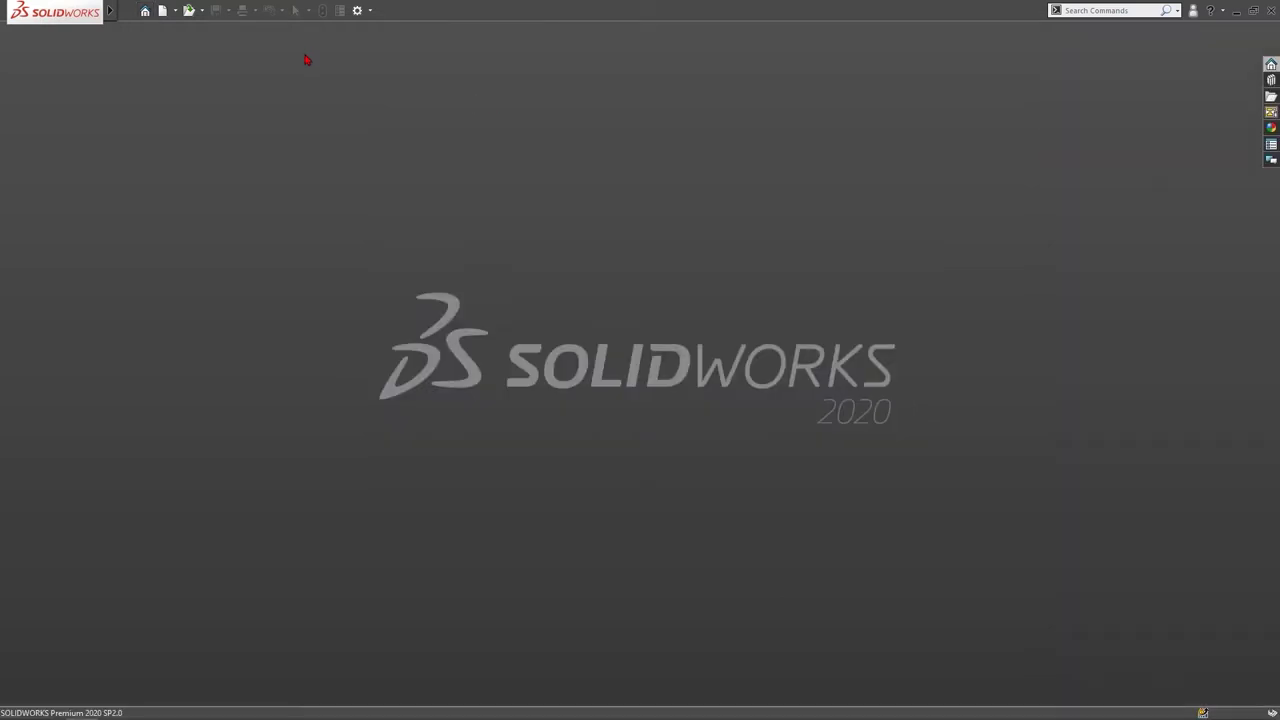
key("ctrl+n")
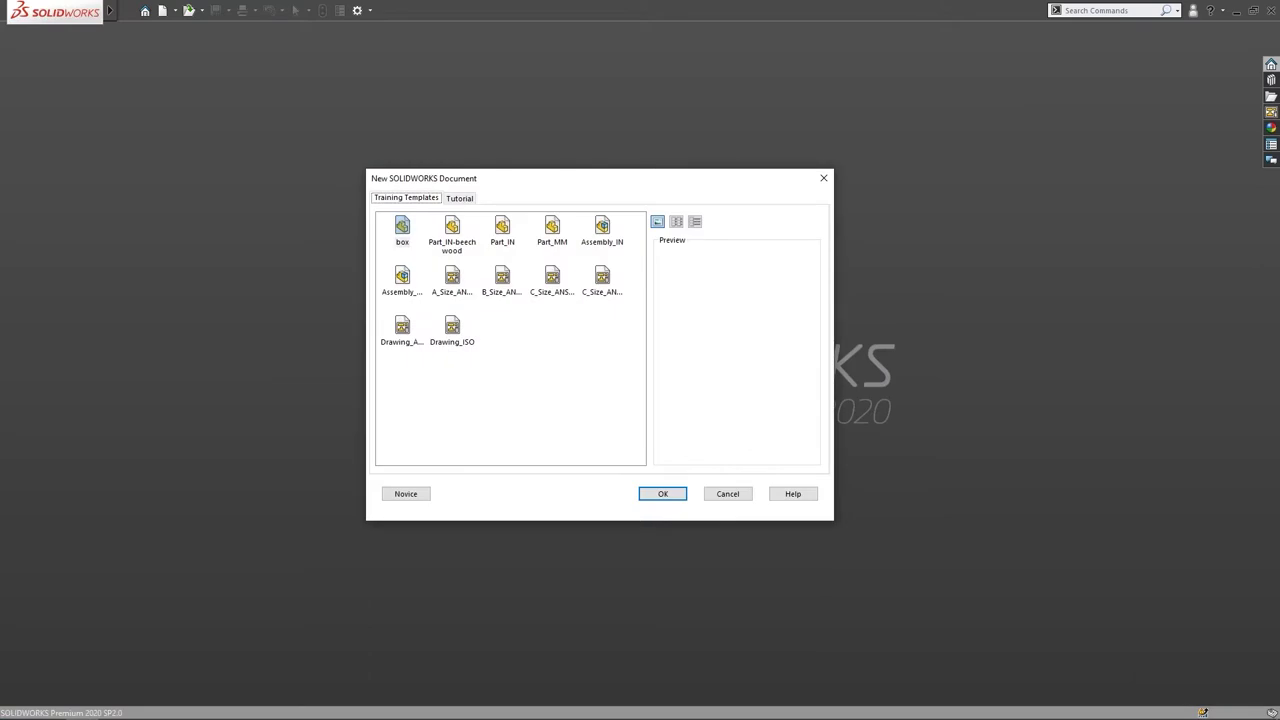
double_click(500, 237)
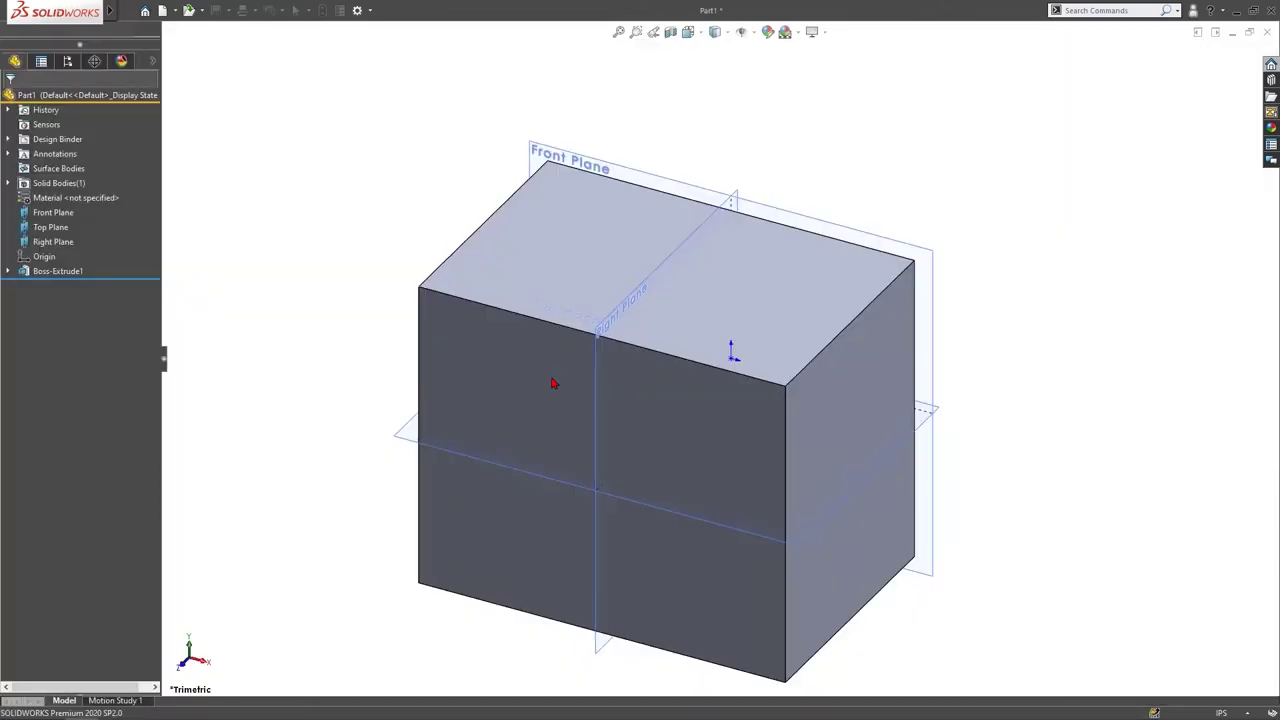
Step: Start a sketch on the front face of the box and orient the view normal to it
left_click(515, 357)
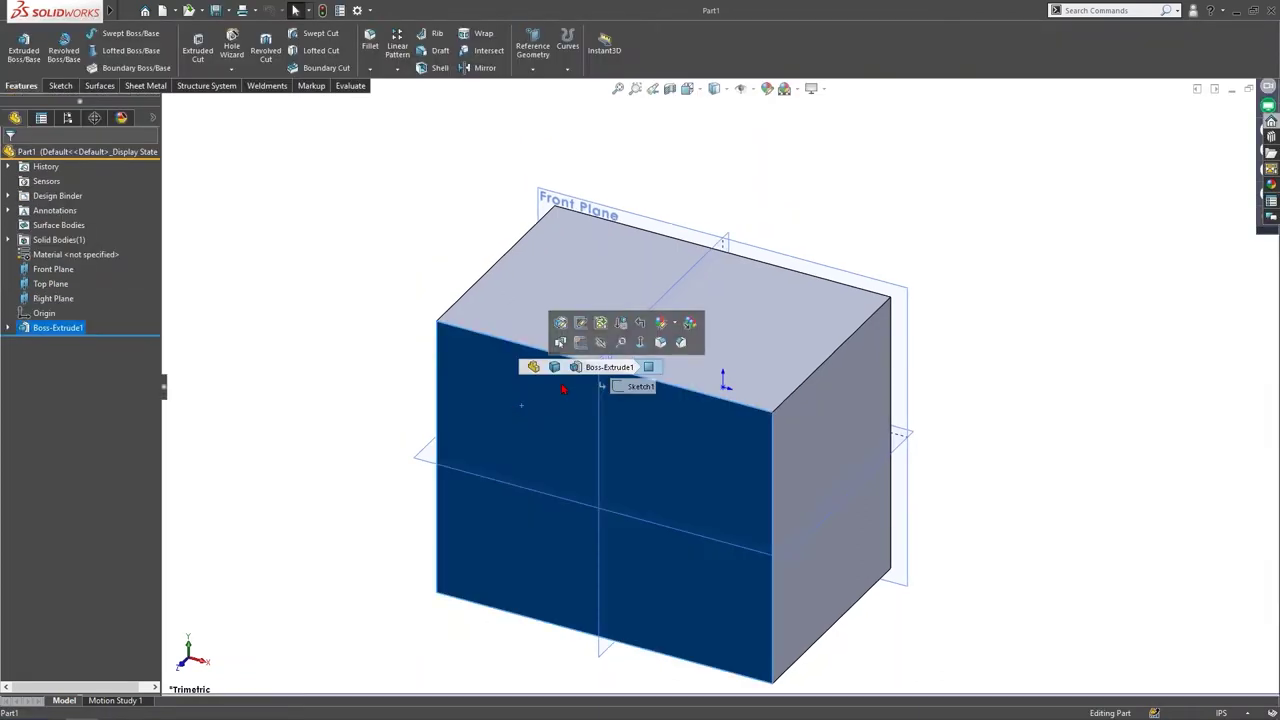
left_click(612, 374)
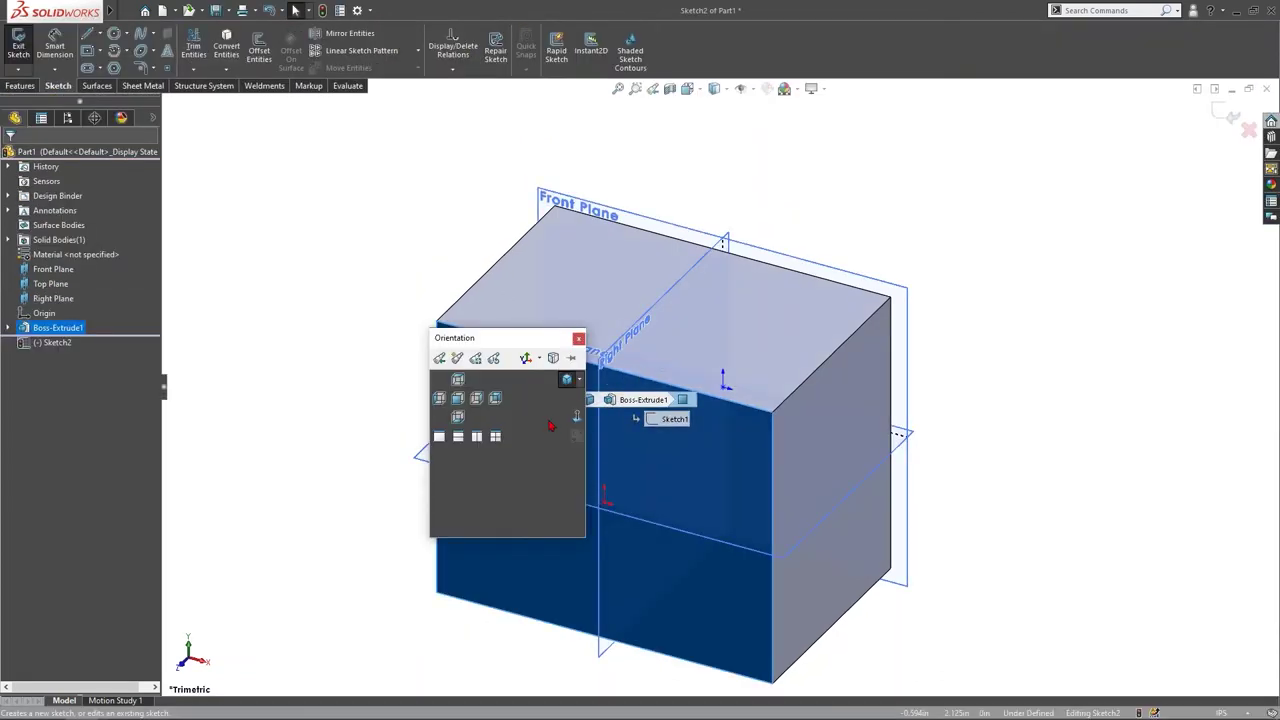
left_click(576, 416)
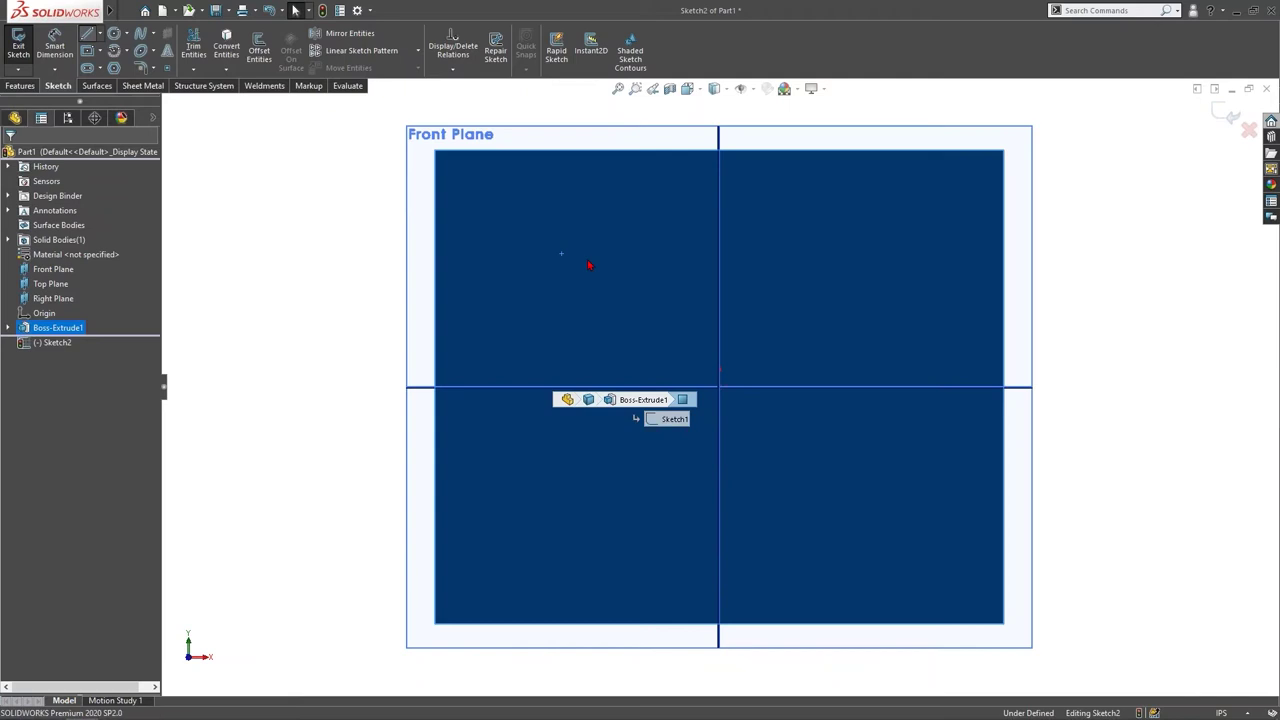
Step: Sketch two nearly horizontal lines on the face's upper half, crossed by two slanted lines each about 3.5 in long
key("l")
left_click(499, 231)
left_click(929, 207)
key("Escape")
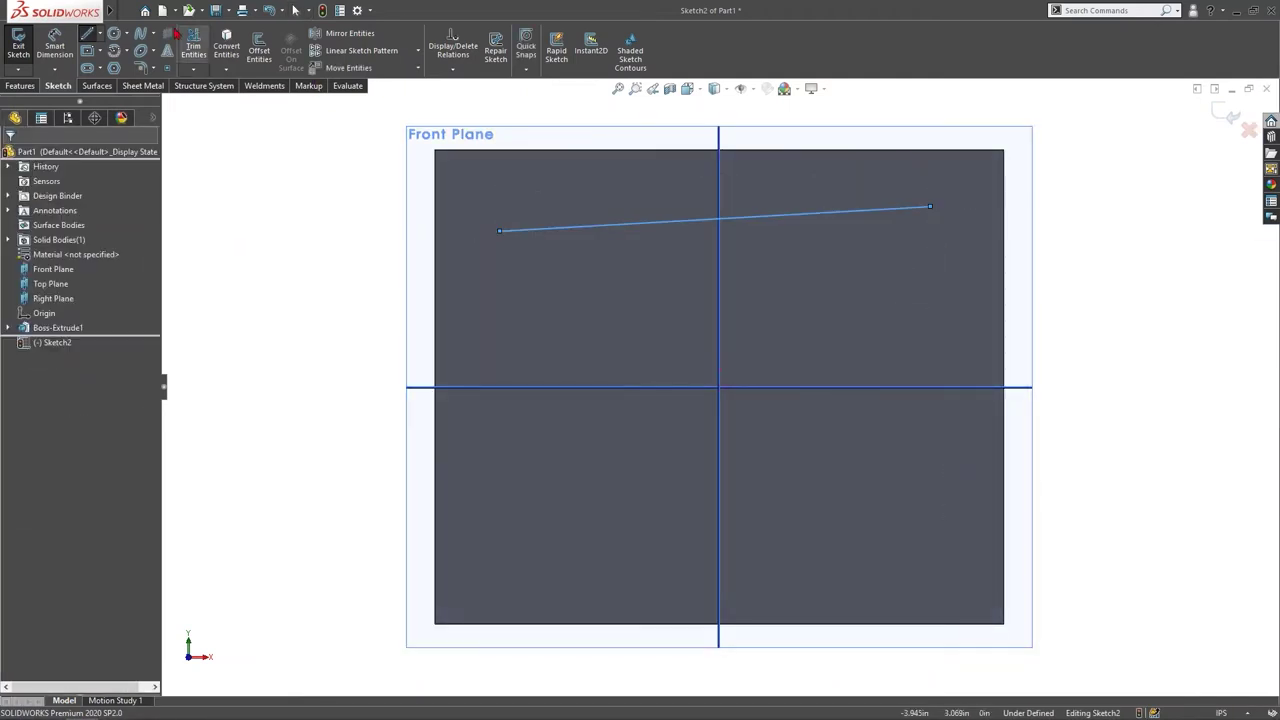
left_click(88, 35)
left_click_drag(472, 356, 924, 284)
left_click_drag(651, 160, 569, 477)
left_click(865, 478)
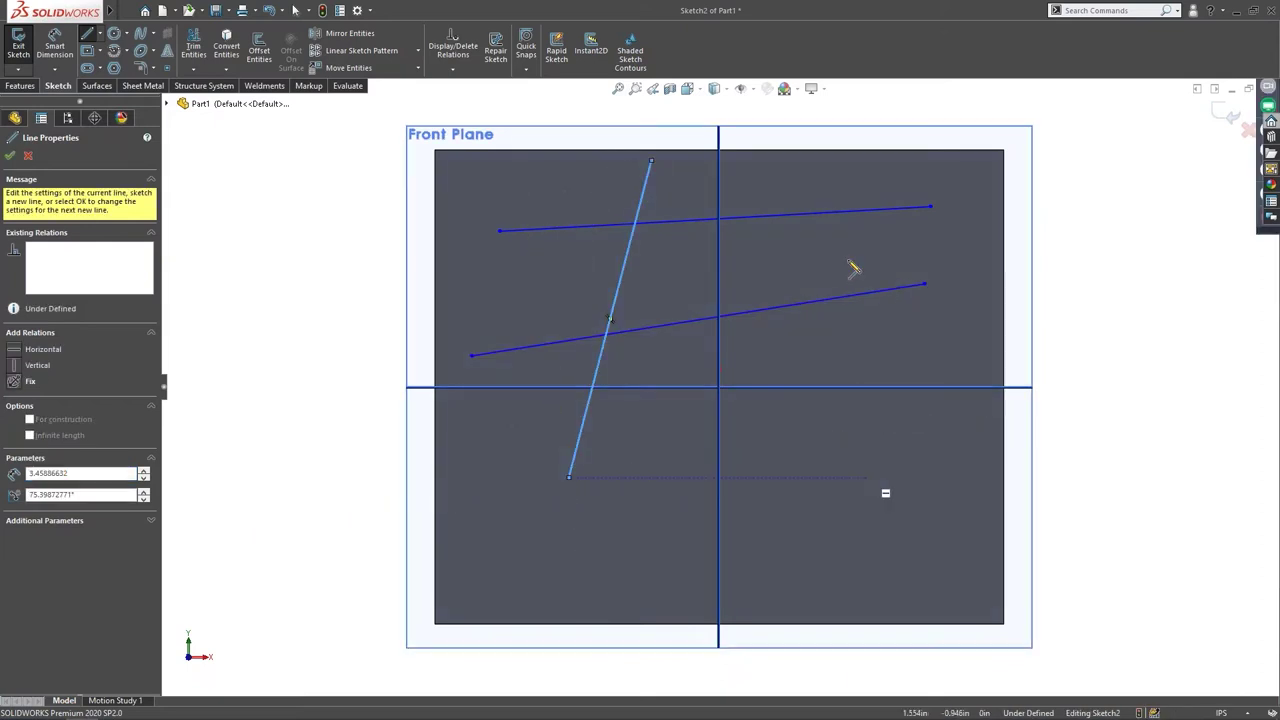
double_click(783, 155)
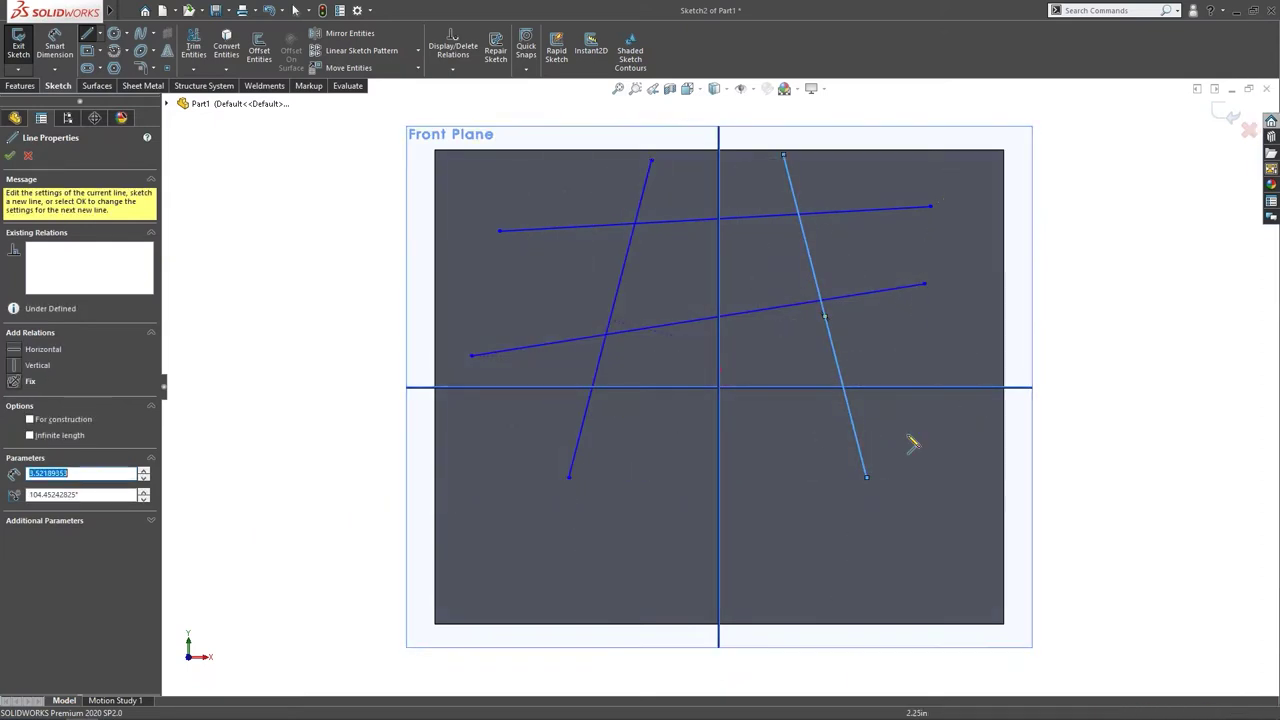
key("Escape")
Step: Try Power trim across the crossing lines in one continuous path, retracing it to restore the trimmed segments
left_click(193, 45)
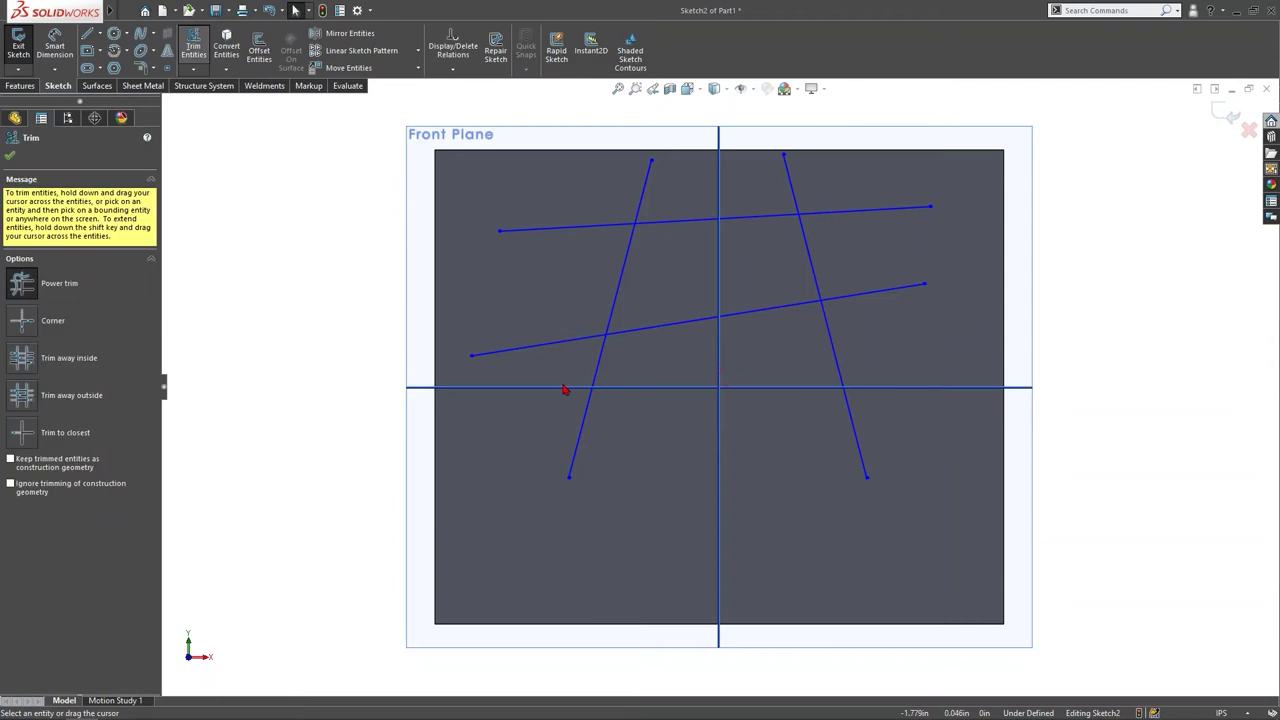
mouse_move(835, 178)
left_mouse_down()
mouse_move(600, 189)
mouse_move(586, 429)
mouse_move(906, 289)
mouse_move(852, 205)
mouse_move(757, 357)
mouse_move(757, 400)
left_mouse_up()
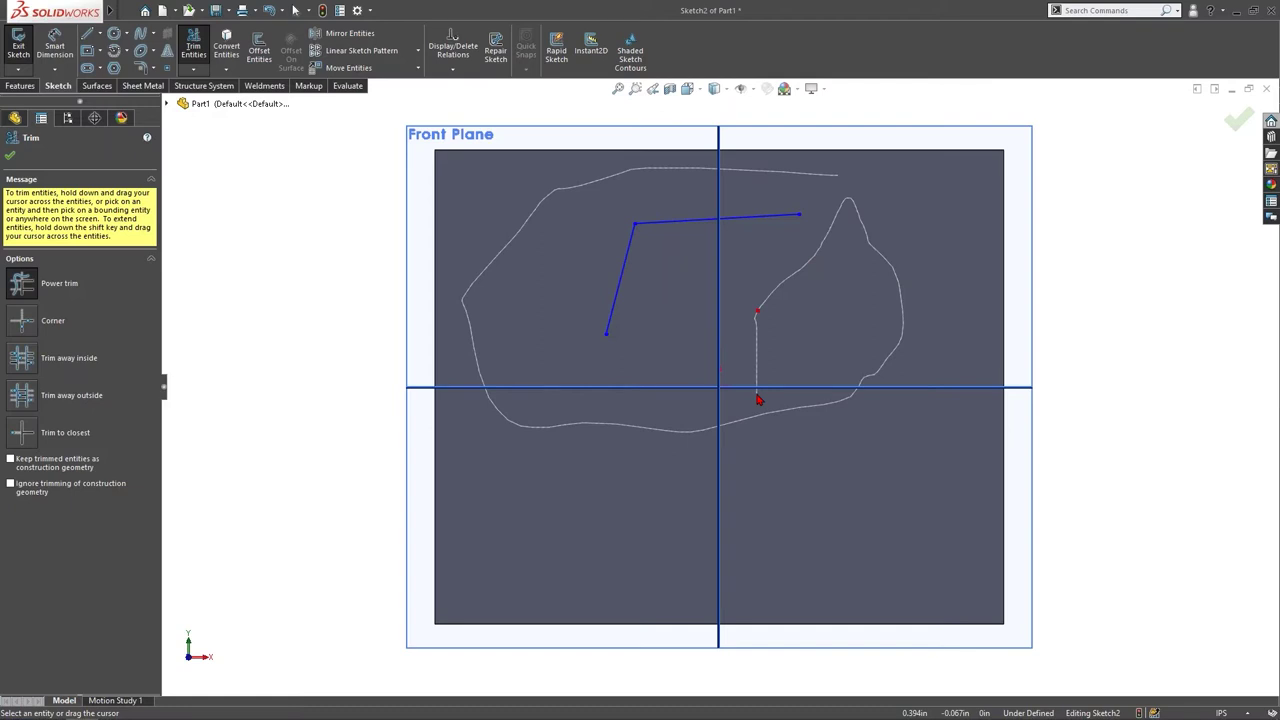
left_click_drag(760, 356, 758, 318)
mouse_move(758, 318)
left_mouse_down()
mouse_move(769, 283)
mouse_move(812, 265)
left_mouse_up()
left_click_drag(855, 213, 863, 222)
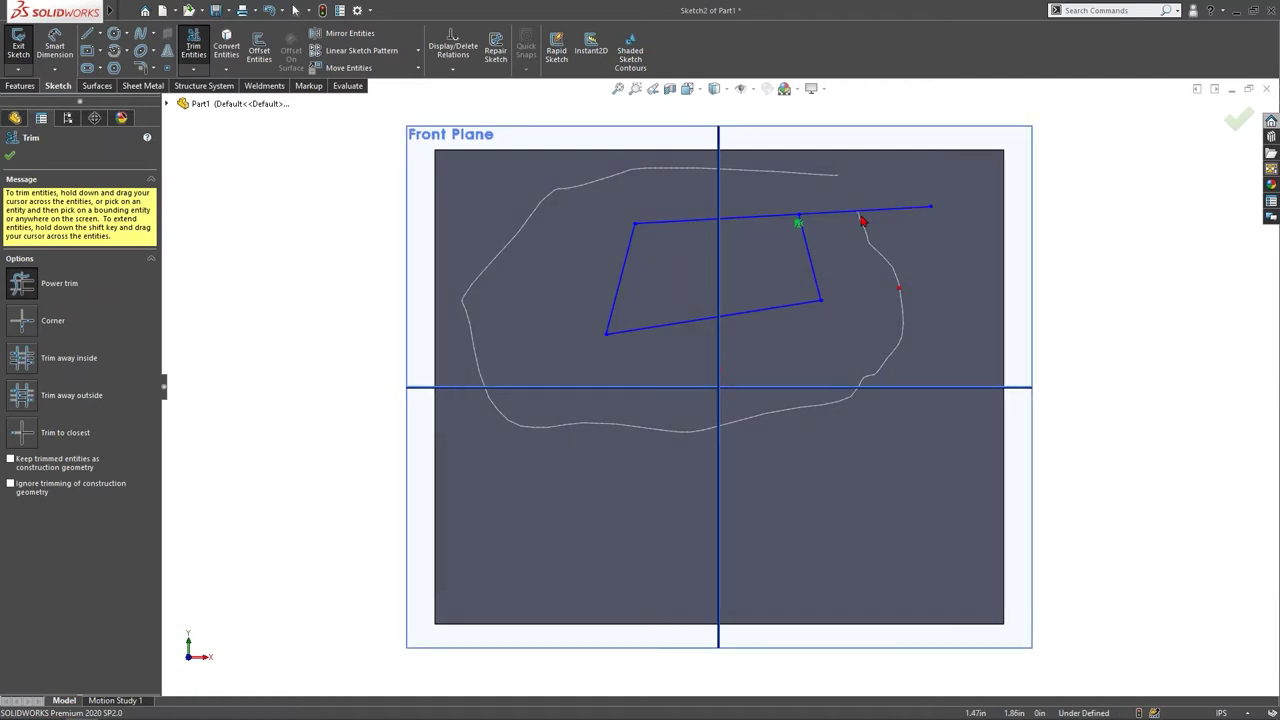
left_click_drag(910, 285, 898, 296)
mouse_move(837, 348)
left_mouse_down()
mouse_move(851, 409)
mouse_move(791, 451)
mouse_move(578, 428)
mouse_move(566, 371)
mouse_move(480, 366)
mouse_move(477, 354)
mouse_move(538, 228)
mouse_move(564, 208)
left_mouse_up()
mouse_move(646, 176)
left_mouse_down()
mouse_move(649, 163)
mouse_move(807, 159)
left_mouse_up()
left_click_drag(651, 165, 900, 180)
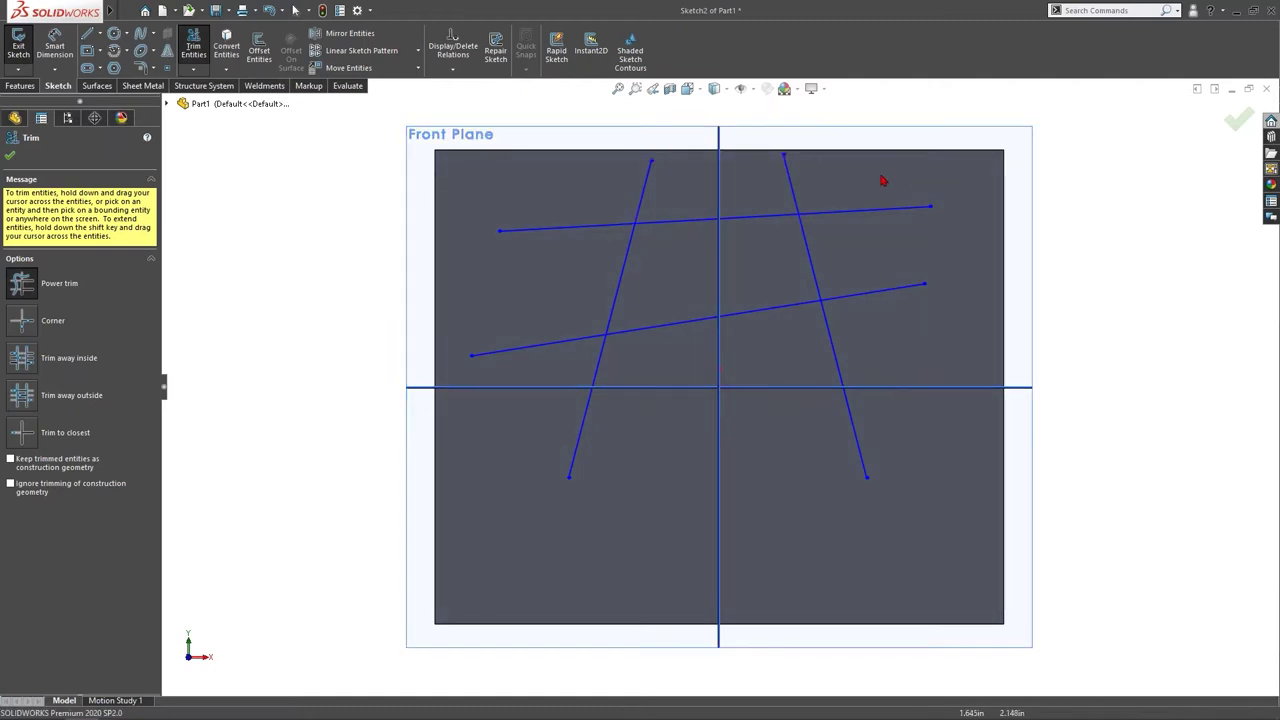
Step: Power-trim the right end of the uppermost line and extend the line to meet the right slanted line
left_click_drag(888, 212, 876, 204)
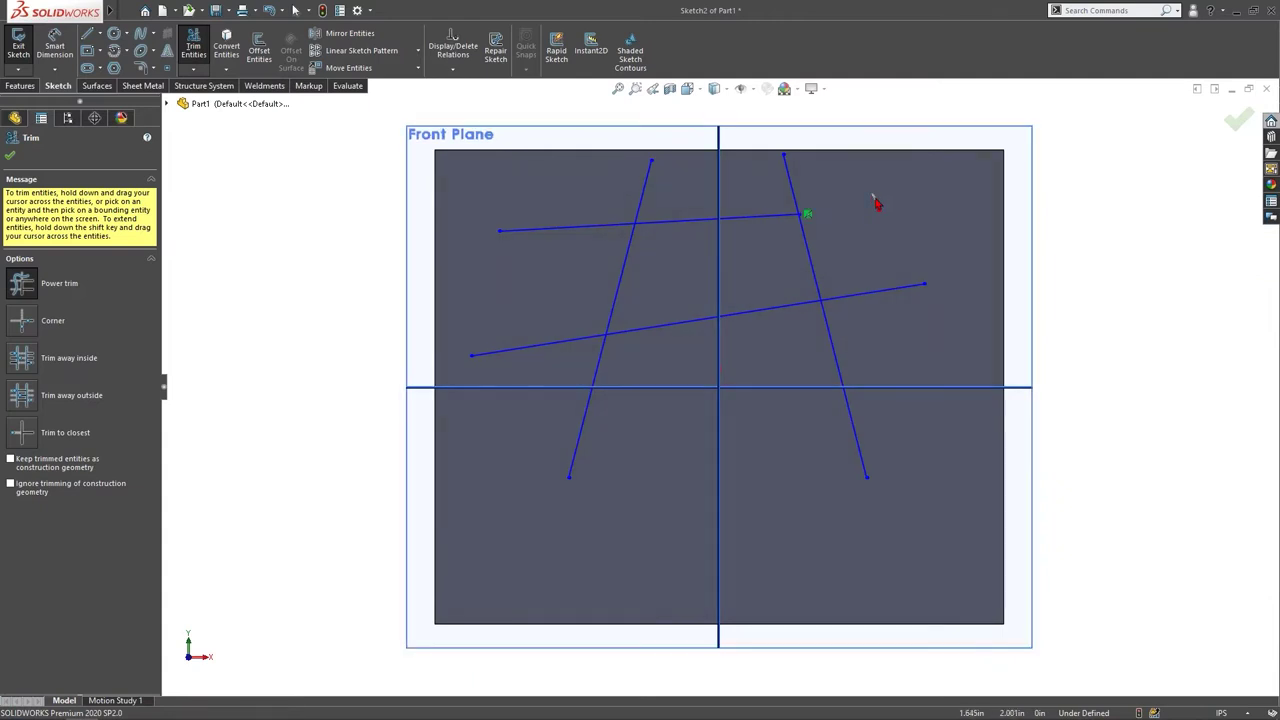
left_click_drag(778, 248, 774, 211)
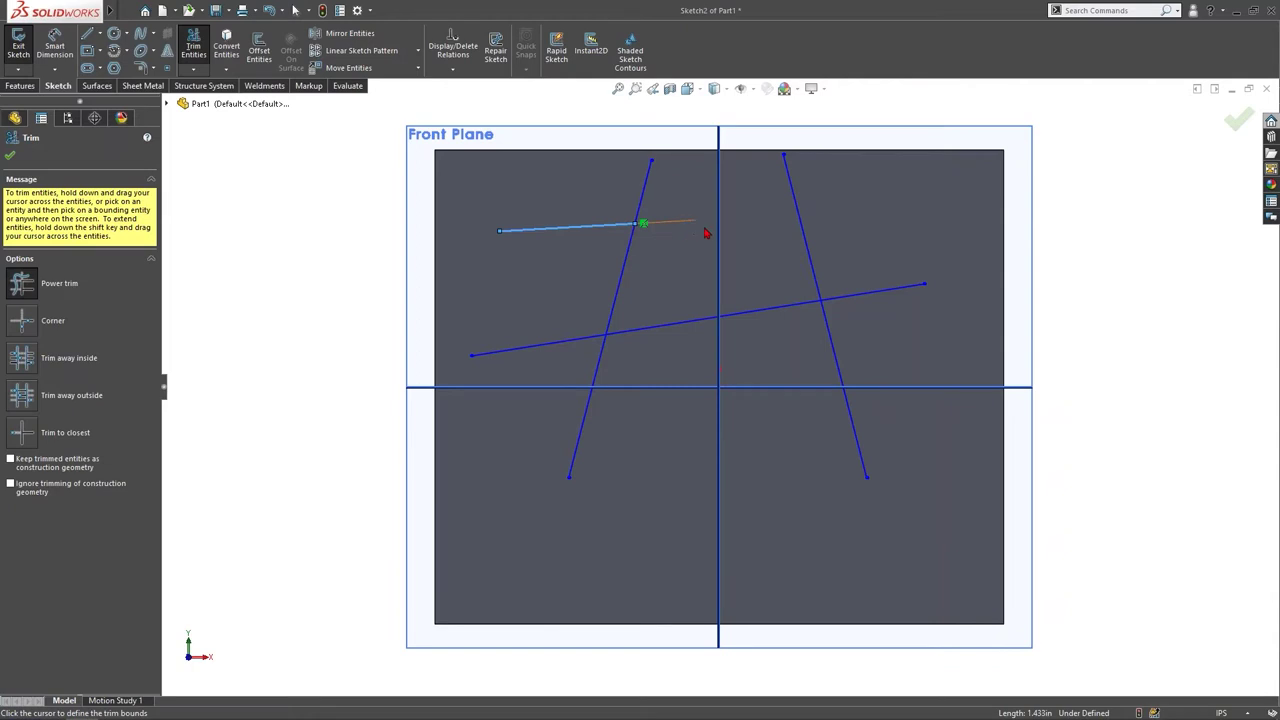
left_click_drag(774, 217, 799, 216)
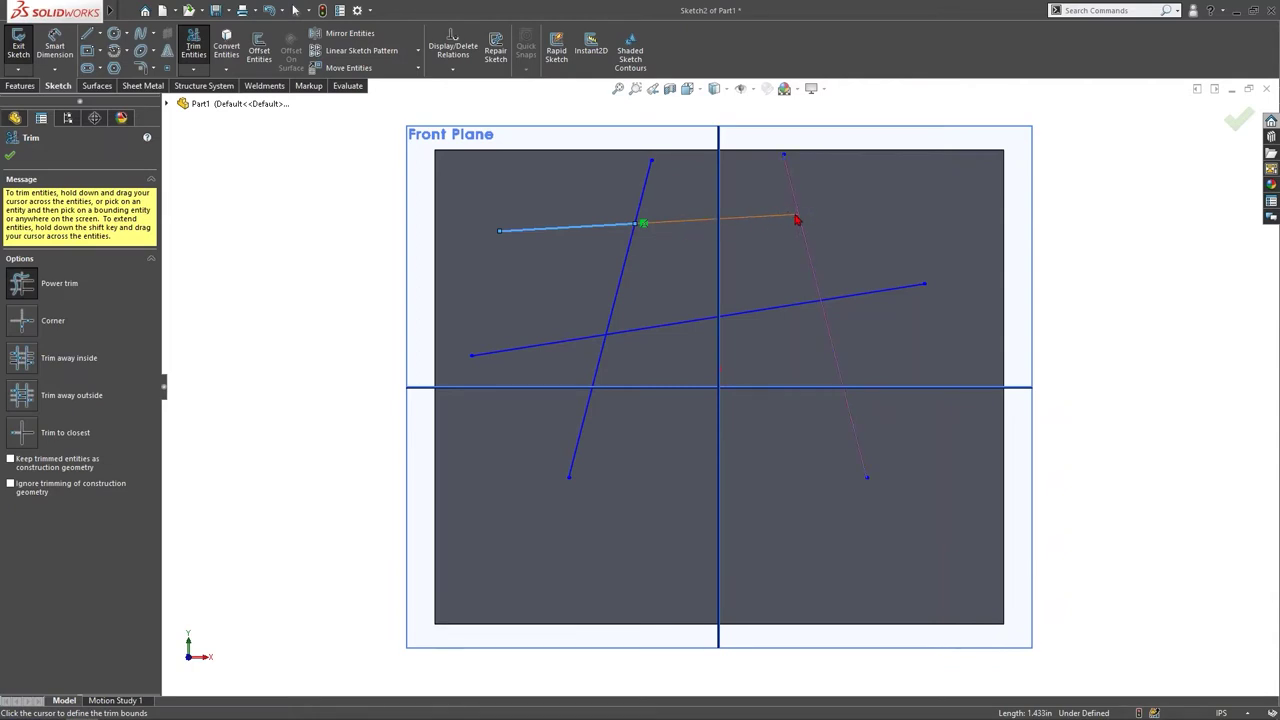
left_click_drag(798, 218, 805, 215)
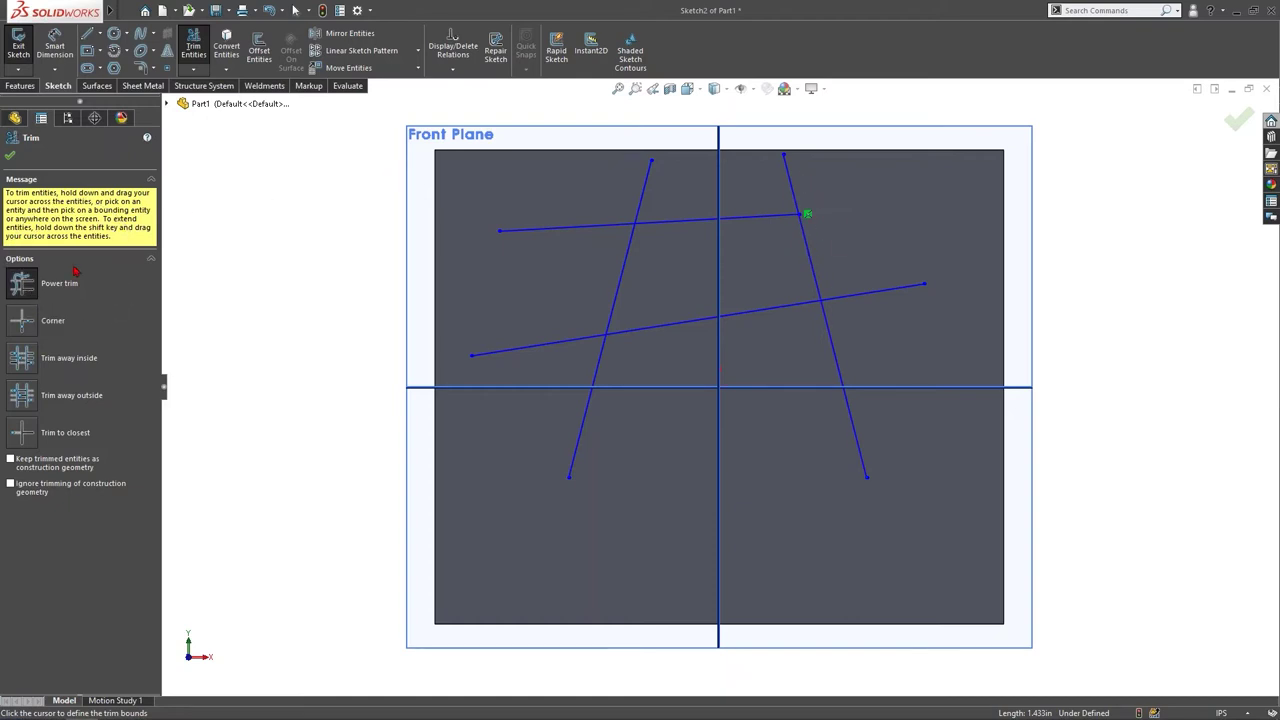
left_click(762, 214)
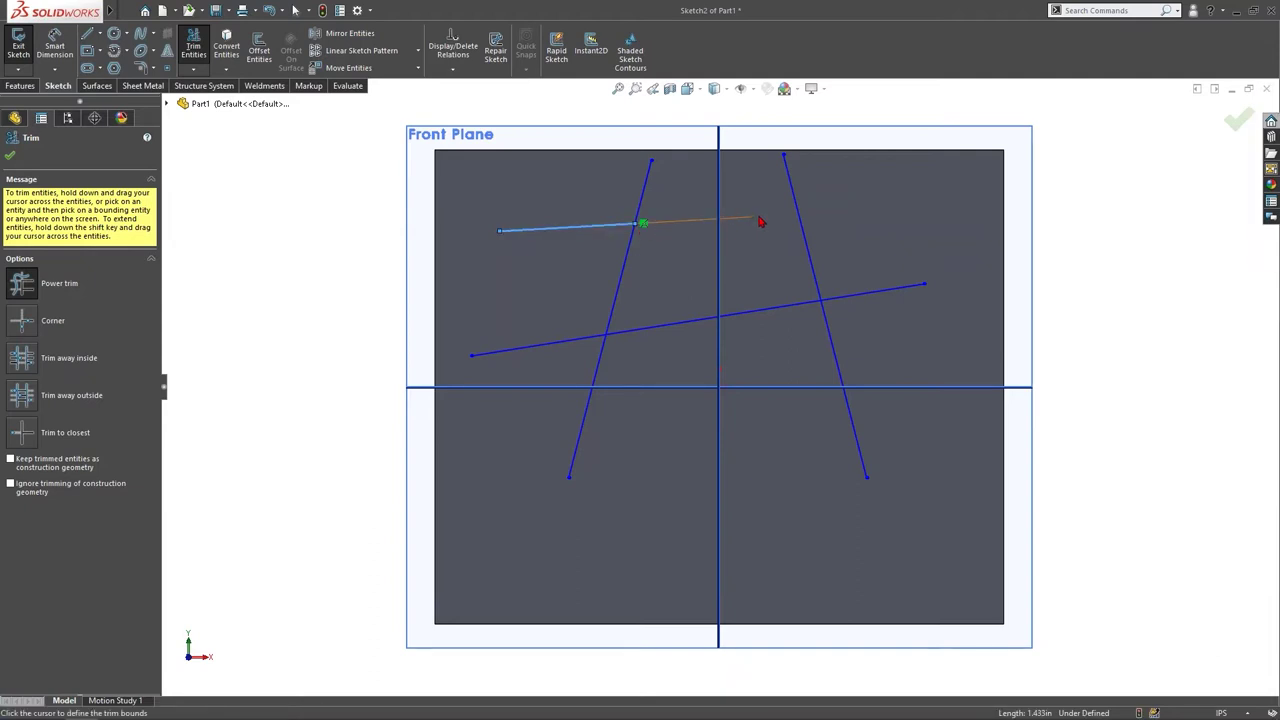
mouse_move(760, 221)
left_mouse_down()
mouse_move(802, 216)
mouse_move(804, 227)
left_mouse_up()
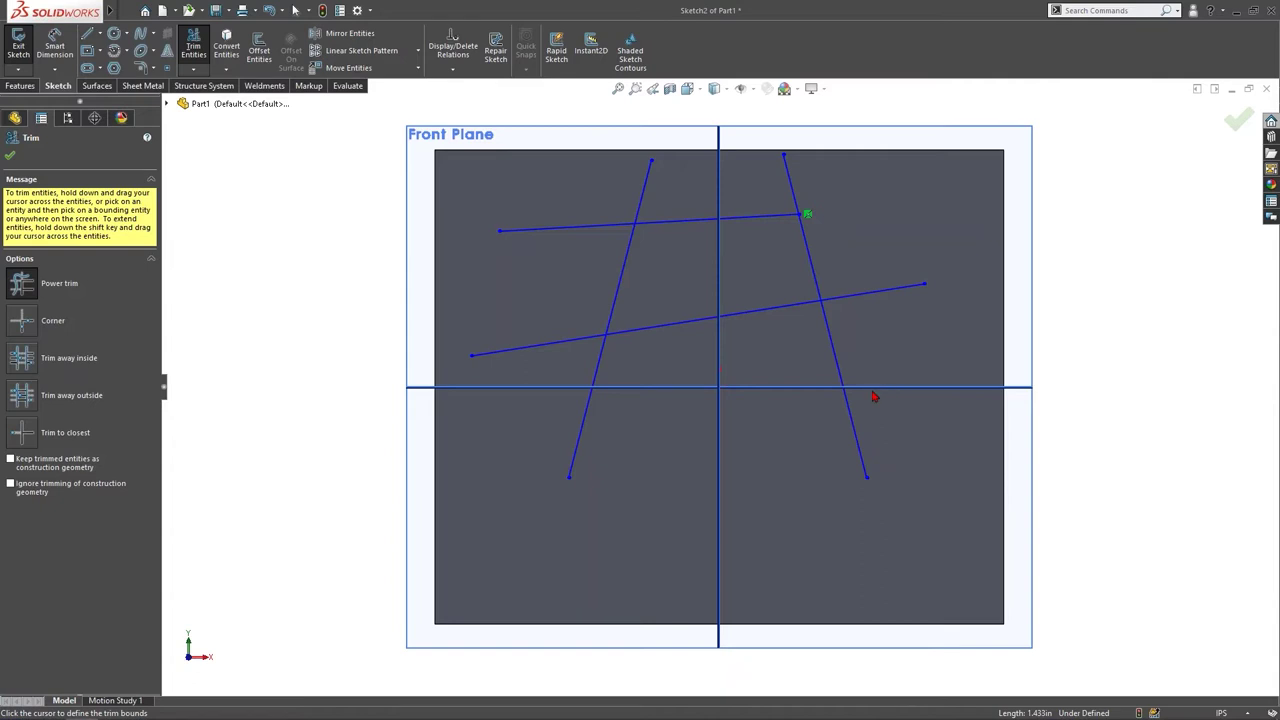
Step: End the Trim command and exit the sketch, keeping its changes
key("alt+Tab")
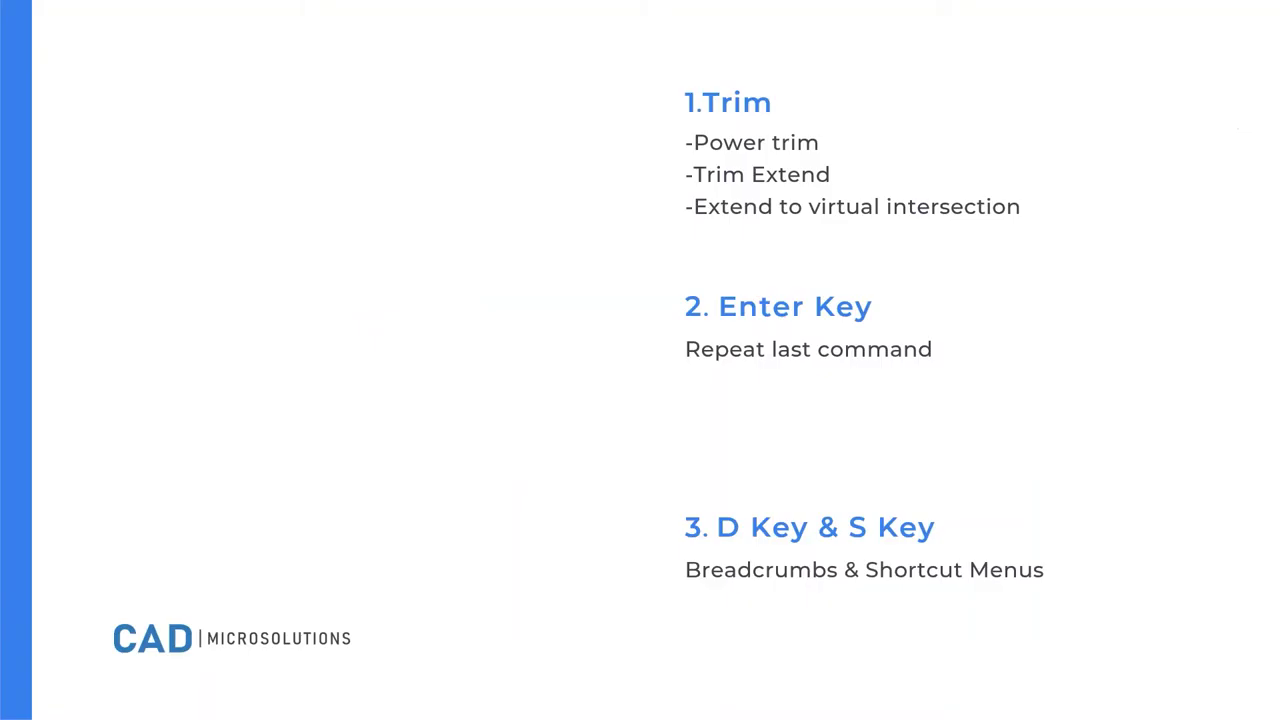
key("alt+Tab")
key("Escape")
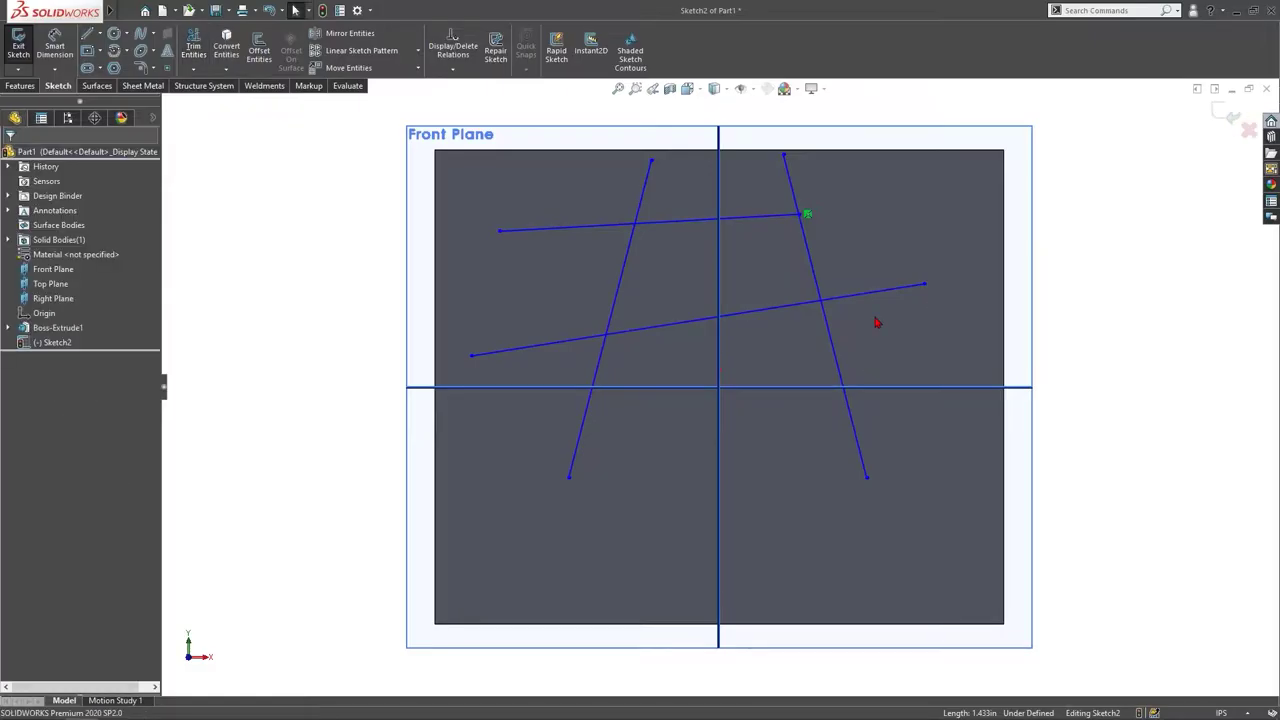
left_click(20, 86)
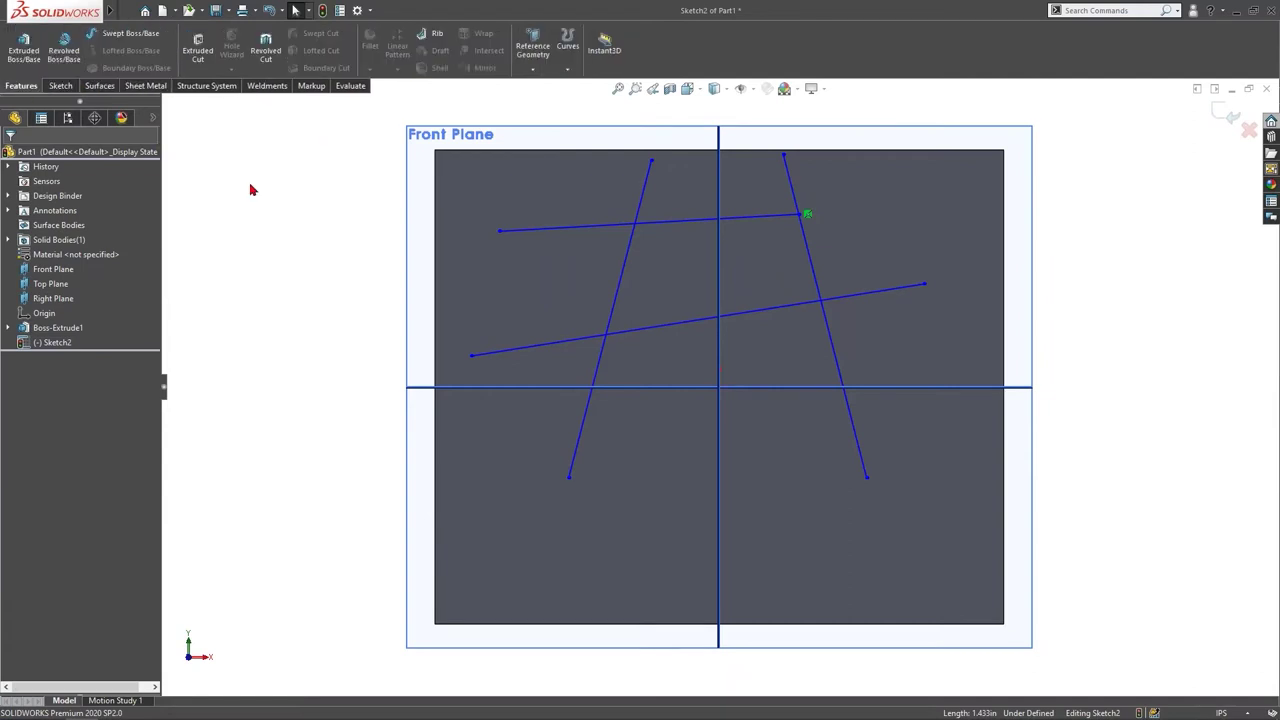
key("d")
left_click(268, 190)
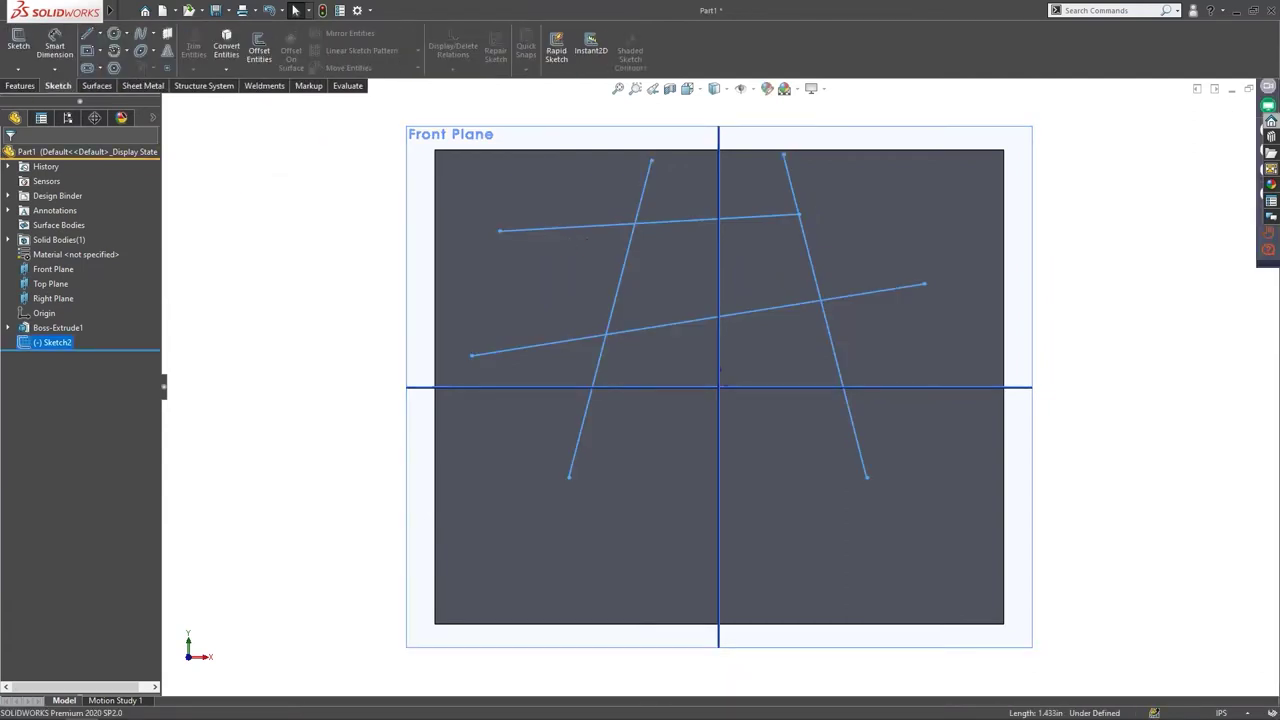
Step: Fillet all edges of the box's front face with a 0.1 in radius
left_click(568, 243)
left_click(28, 87)
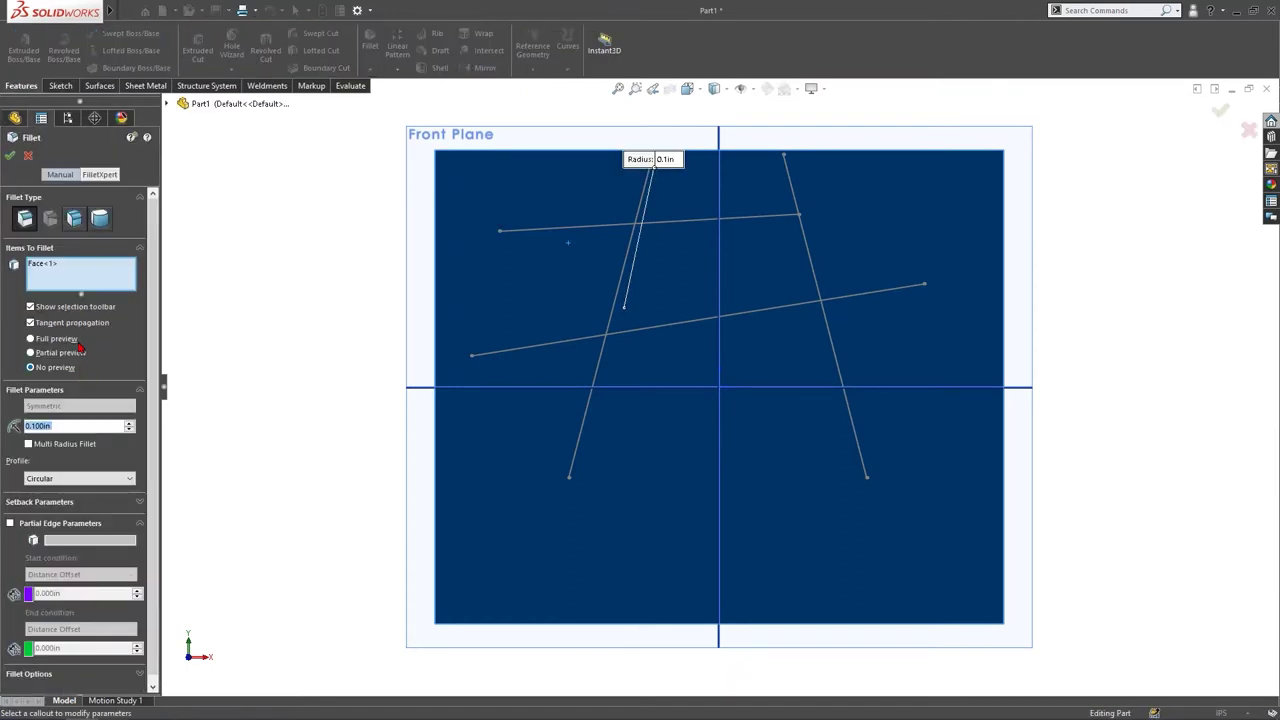
key("Return")
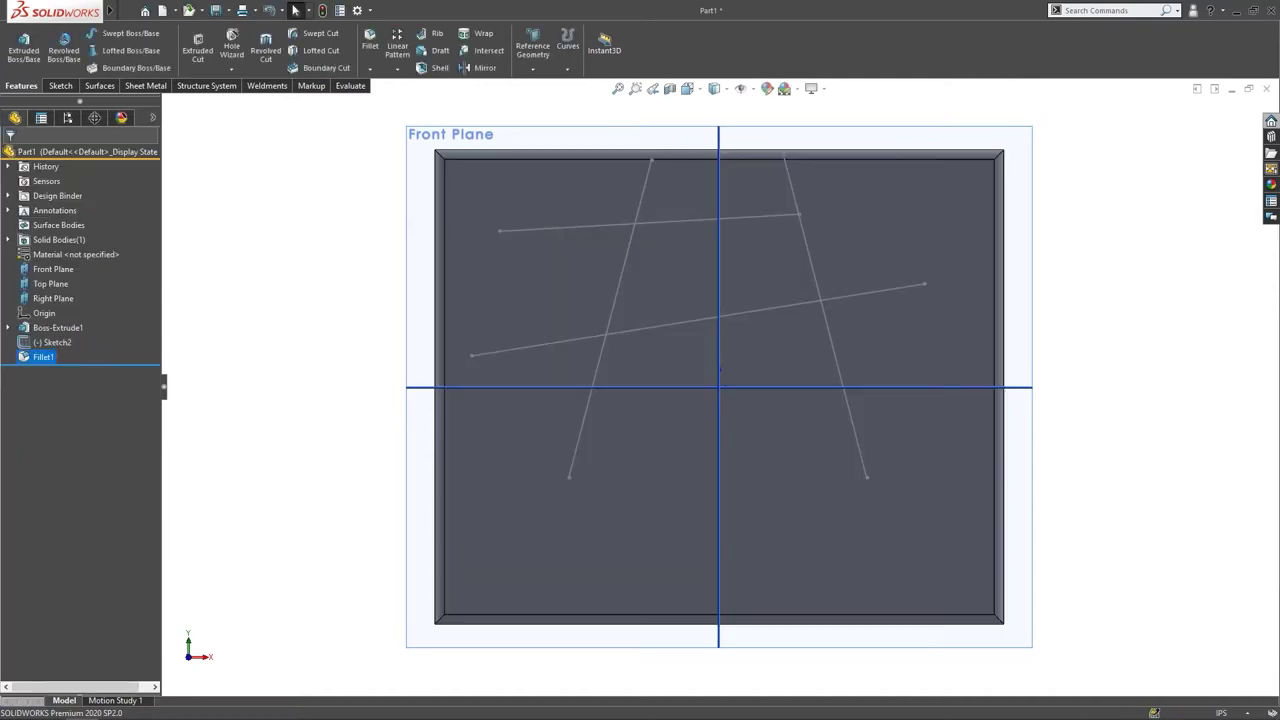
Step: Repeat the Fillet command on the box's left side face with a 0.1 in radius
key("Return")
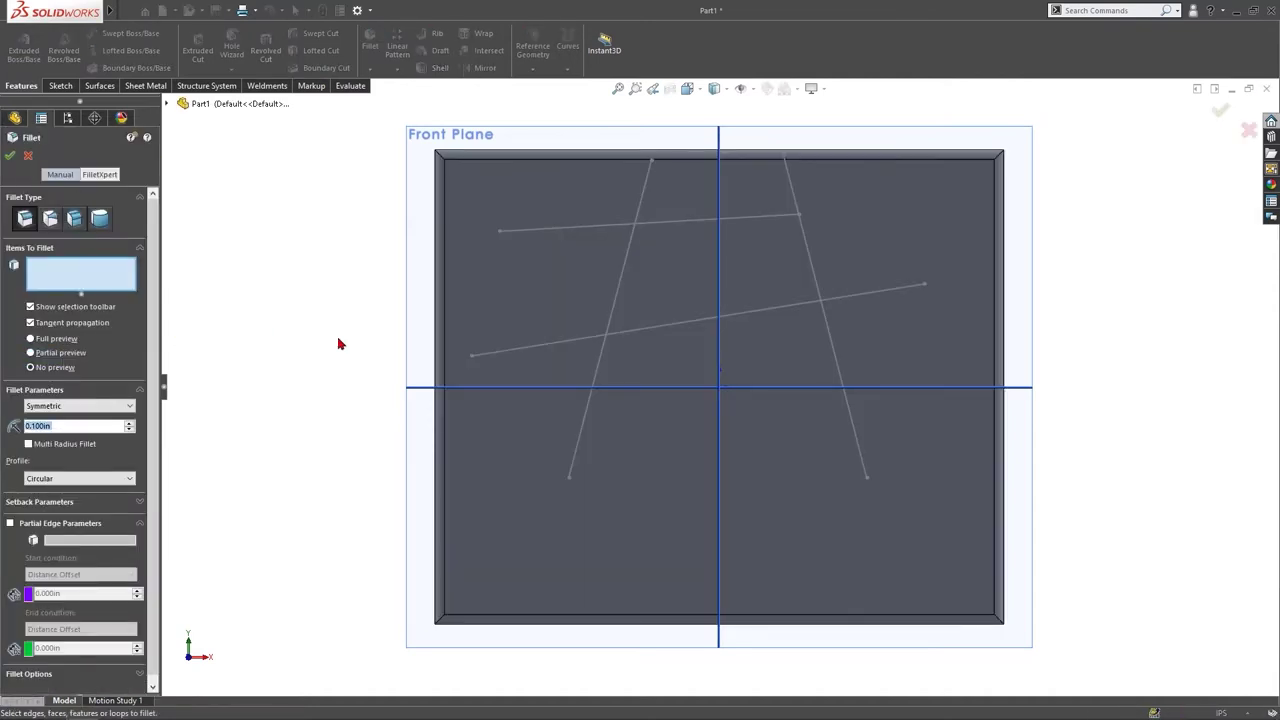
key("ctrl+4")
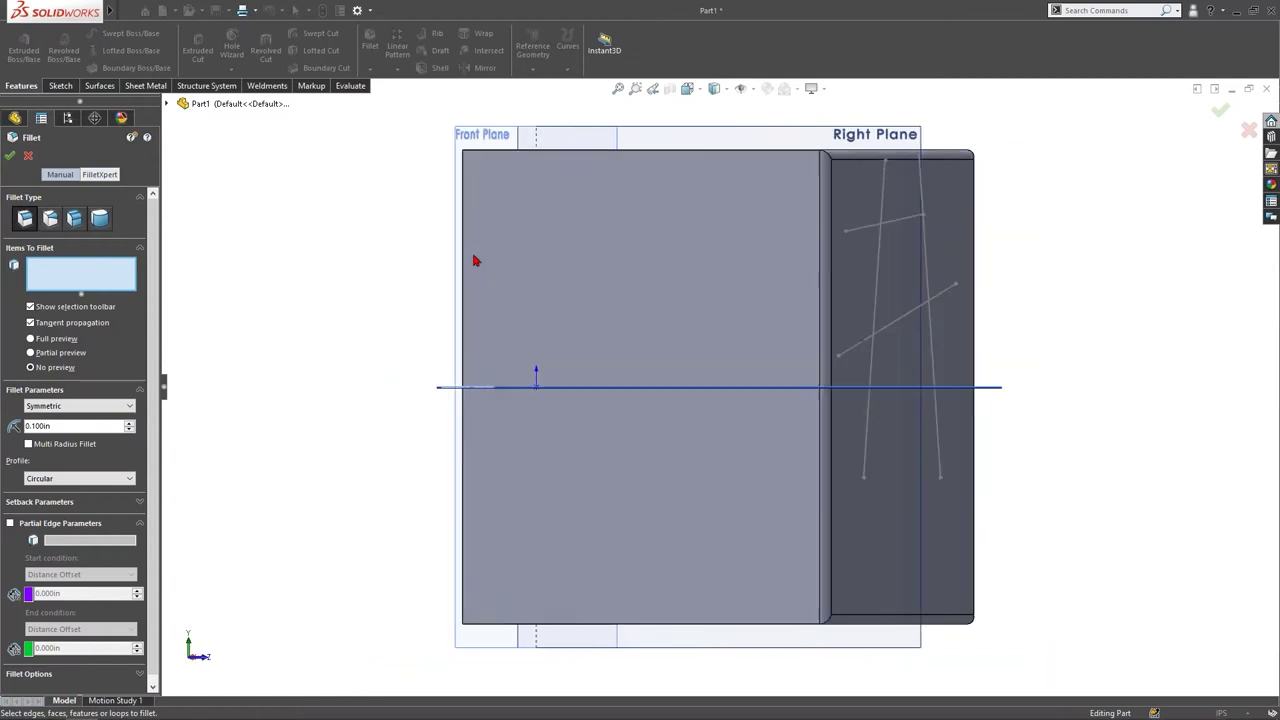
left_click(642, 269)
key("Return")
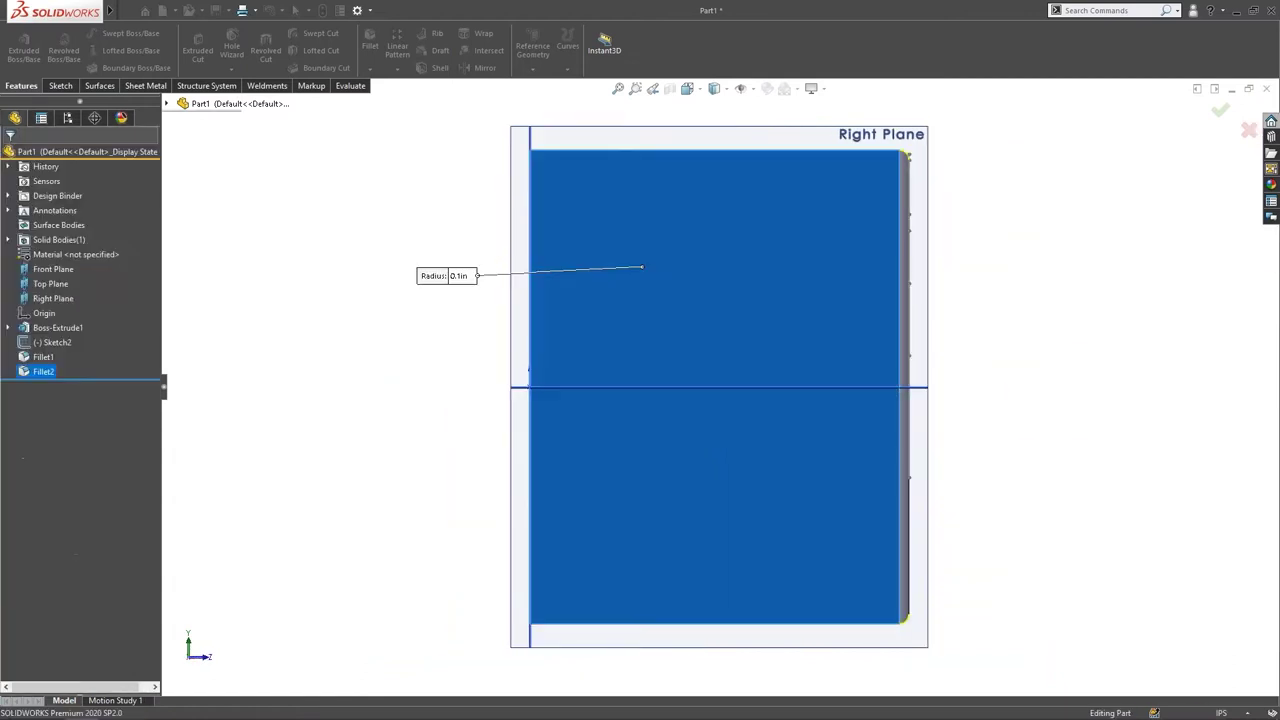
key("Left")
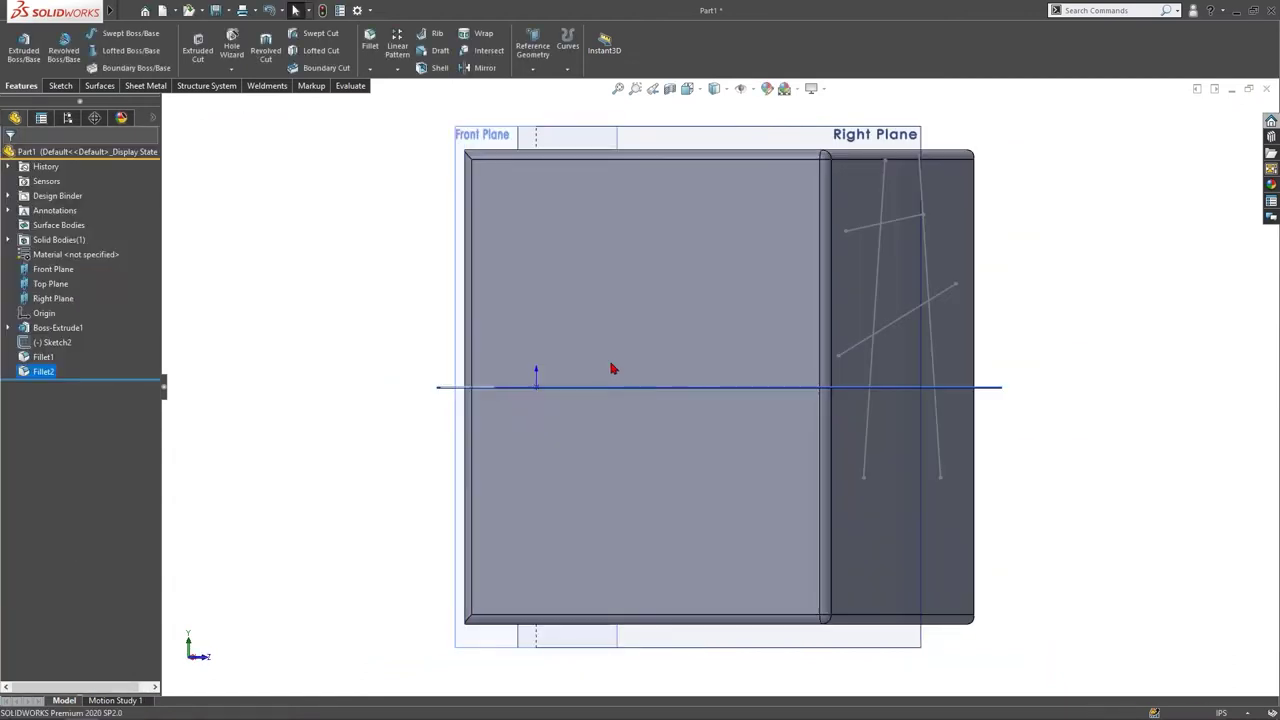
Step: Reopen the sketch of crossing lines for editing and orient the view normal to it
left_click(50, 343)
left_click(56, 305)
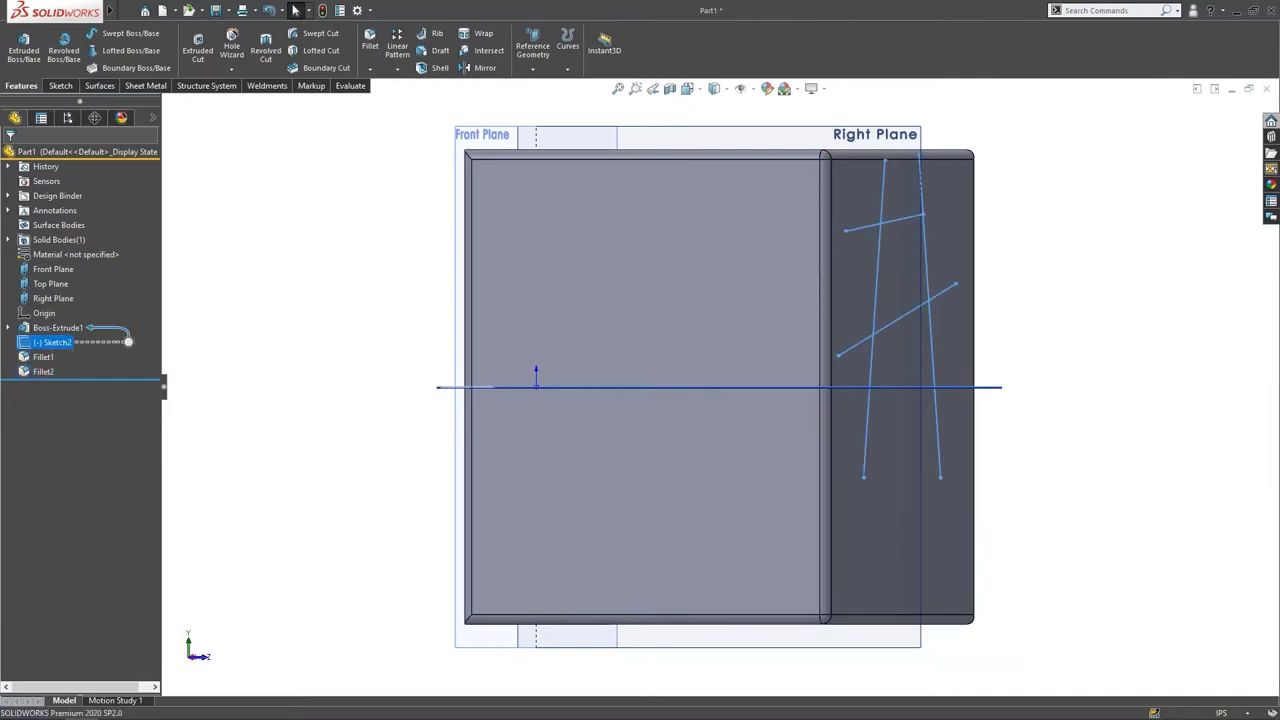
key("space")
left_click(222, 393)
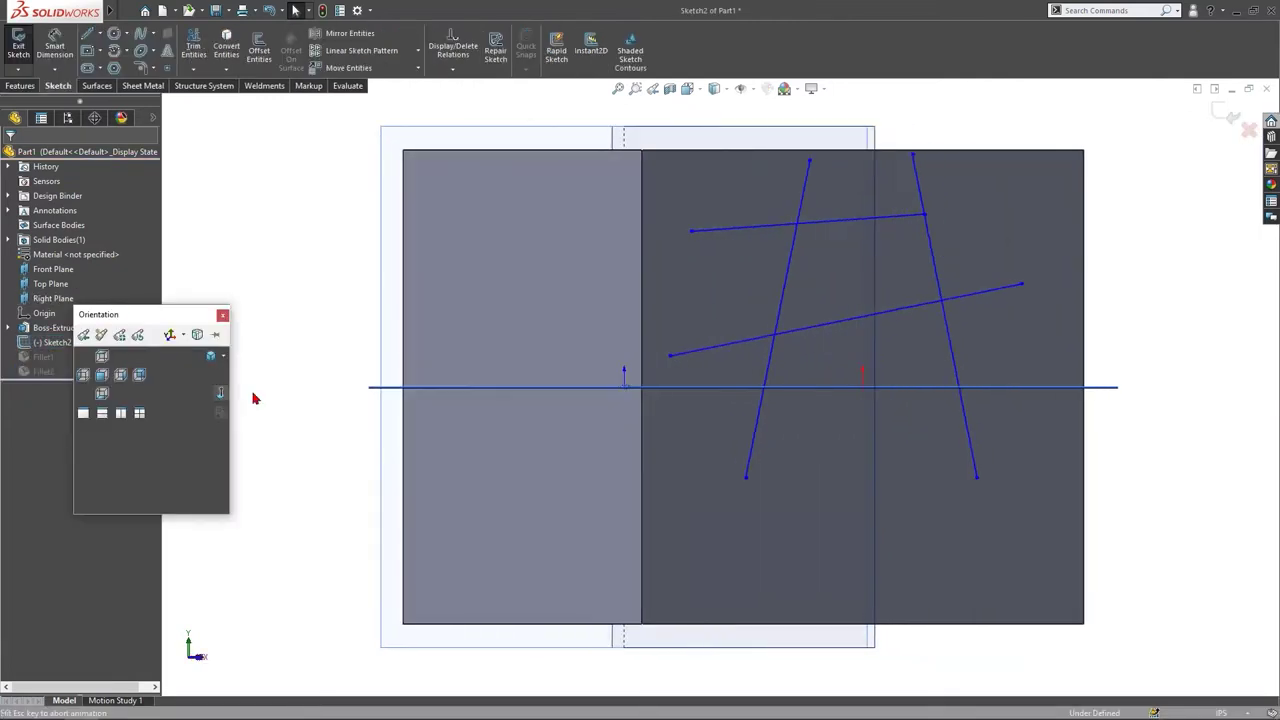
Step: Add an angle dimension between the two nearly horizontal lines, placing it outside the box's left edge
right_click_drag(256, 395, 284, 300)
left_click(547, 230)
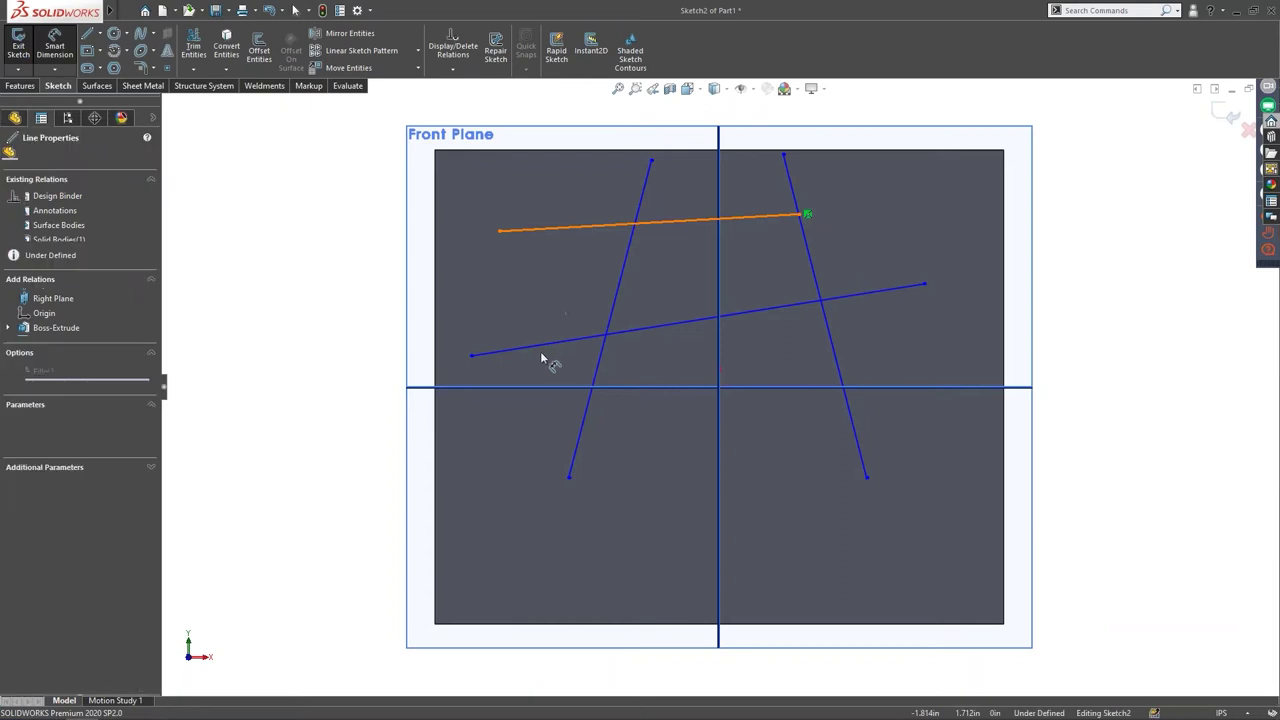
left_click(540, 348)
left_click(352, 322)
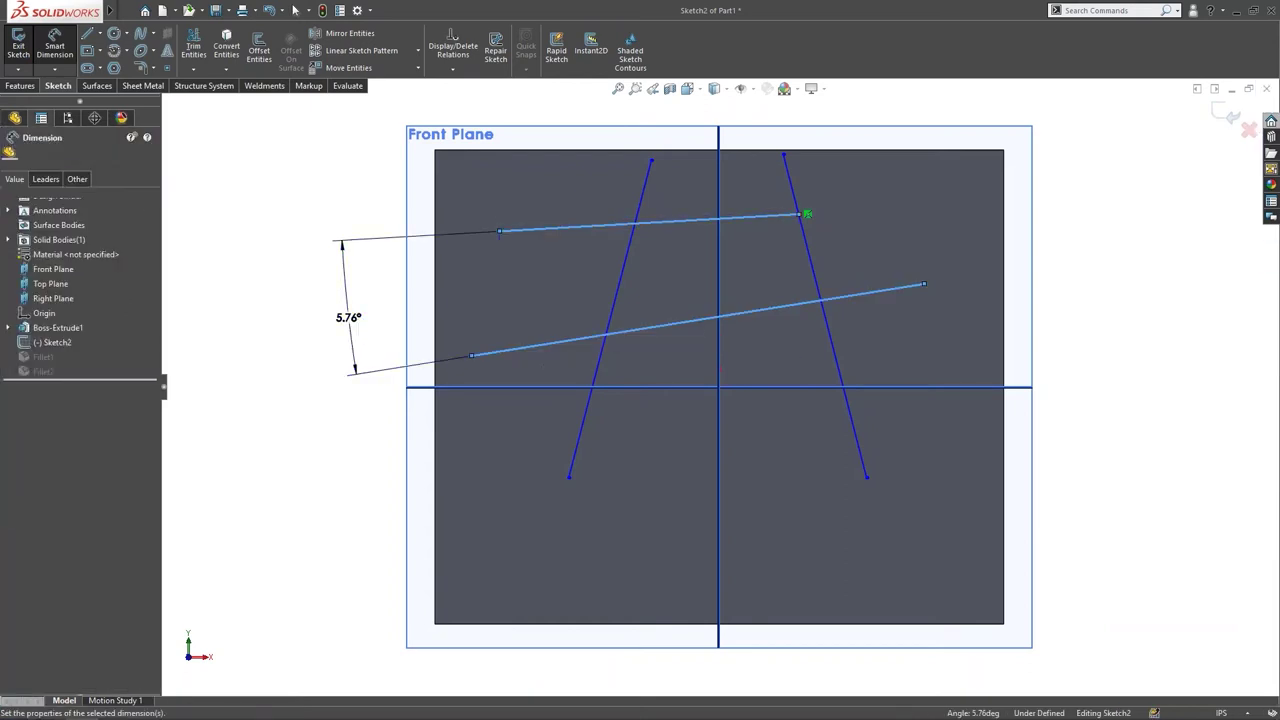
key("Escape")
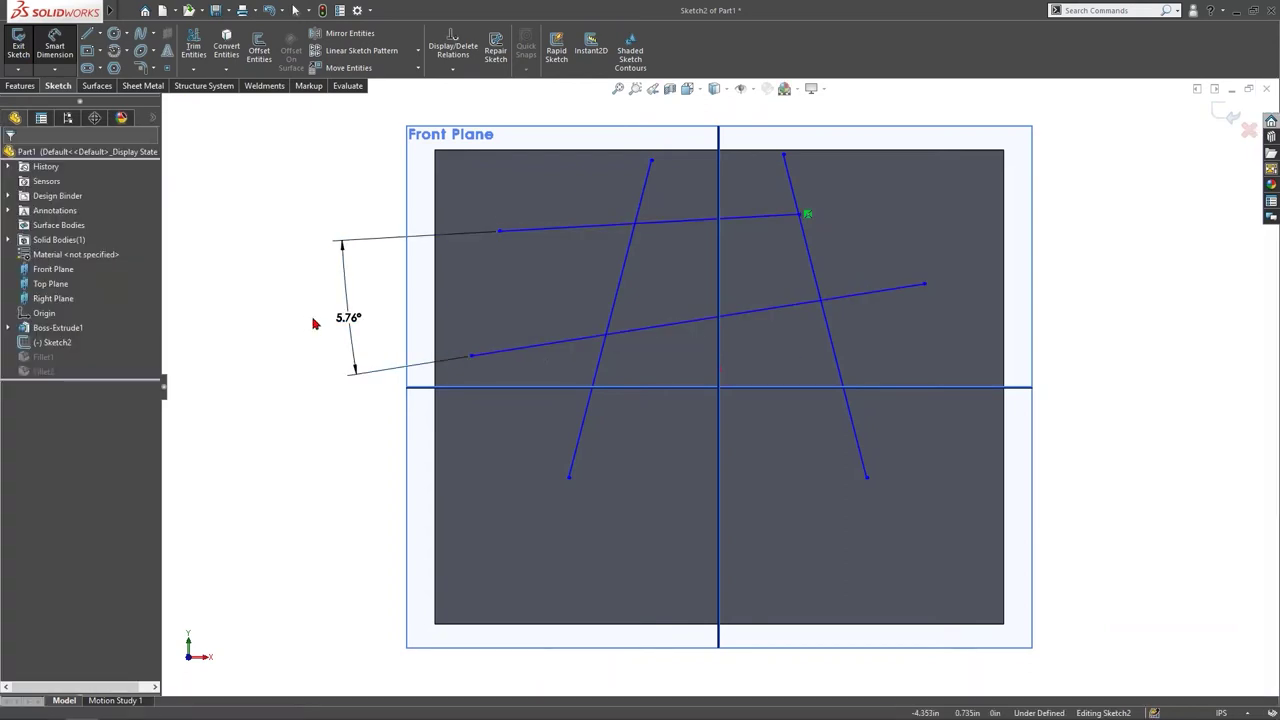
Step: Dimension the angle between the two steep lines, placing it between their lower ends, and end the Smart Dimension command
left_click(837, 363)
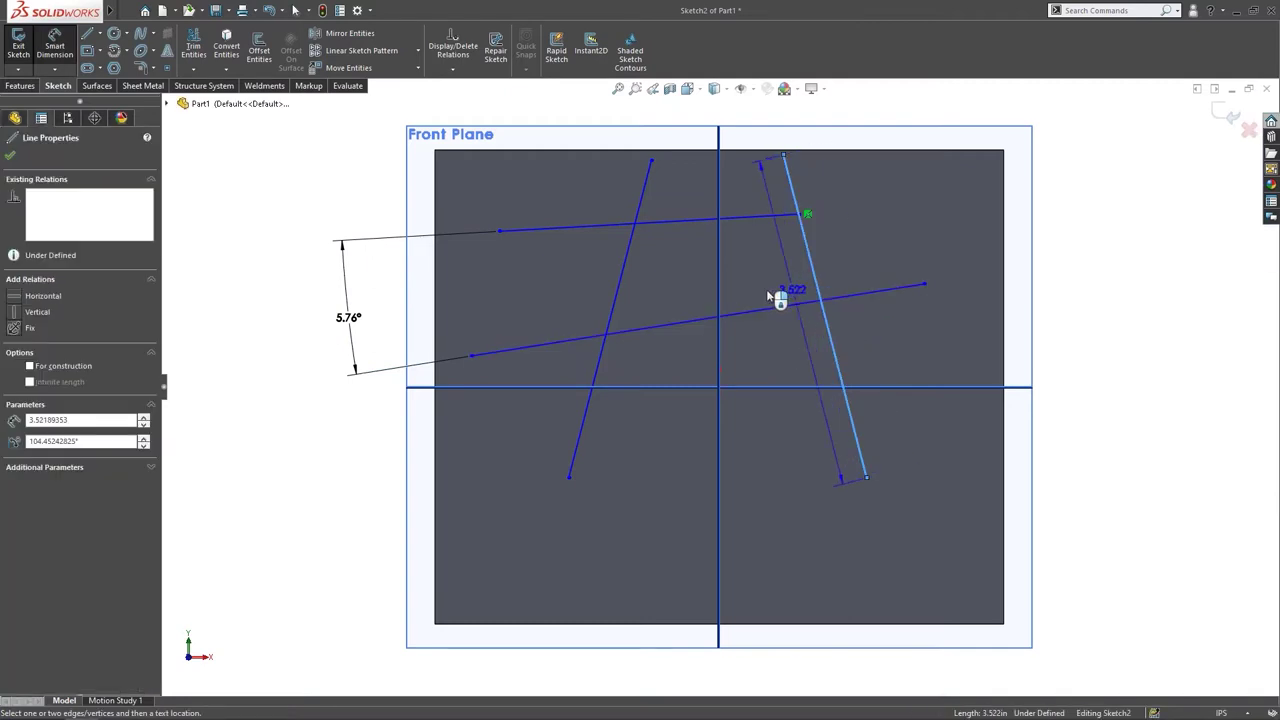
left_click(590, 448)
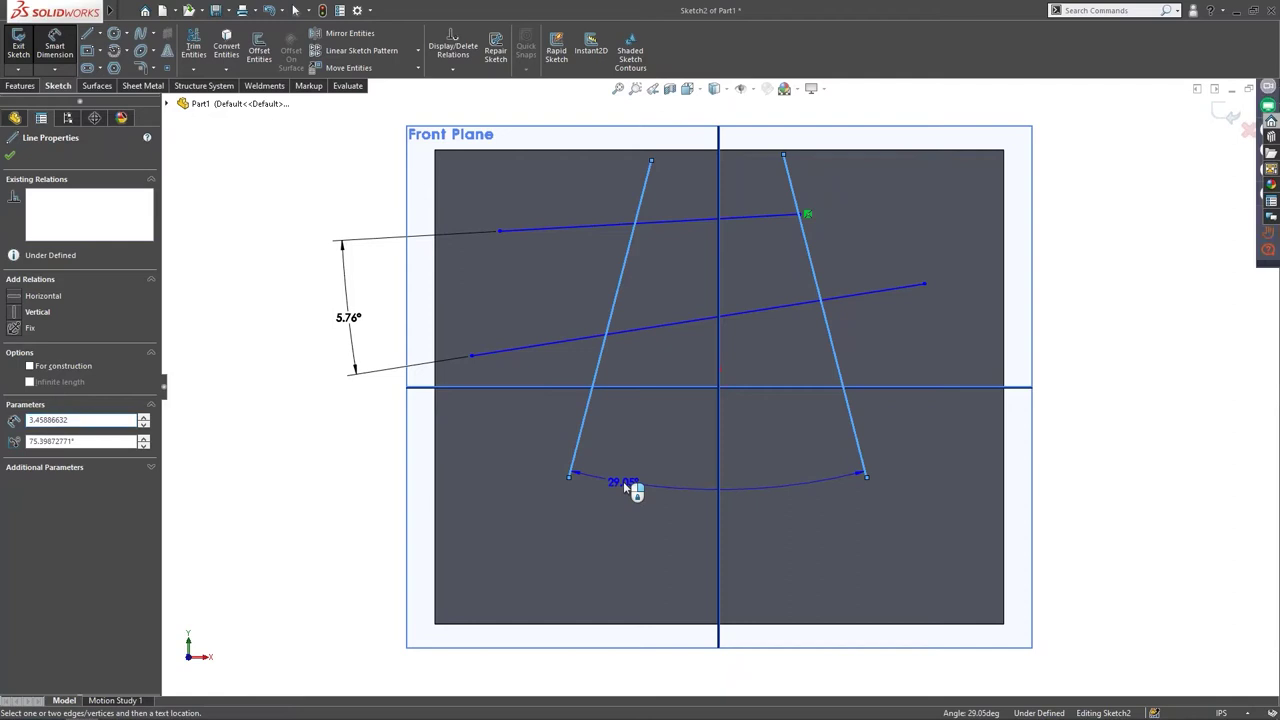
left_click(623, 481)
key("Return")
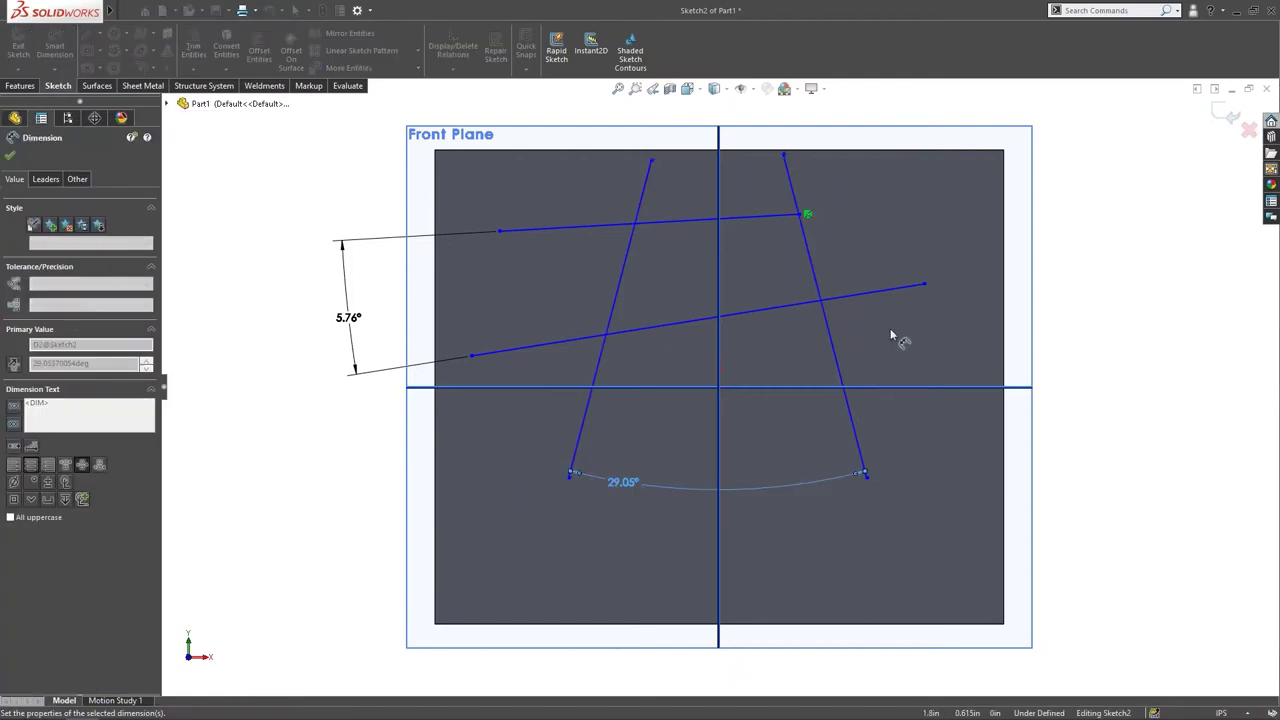
key("Escape")
key("Escape")
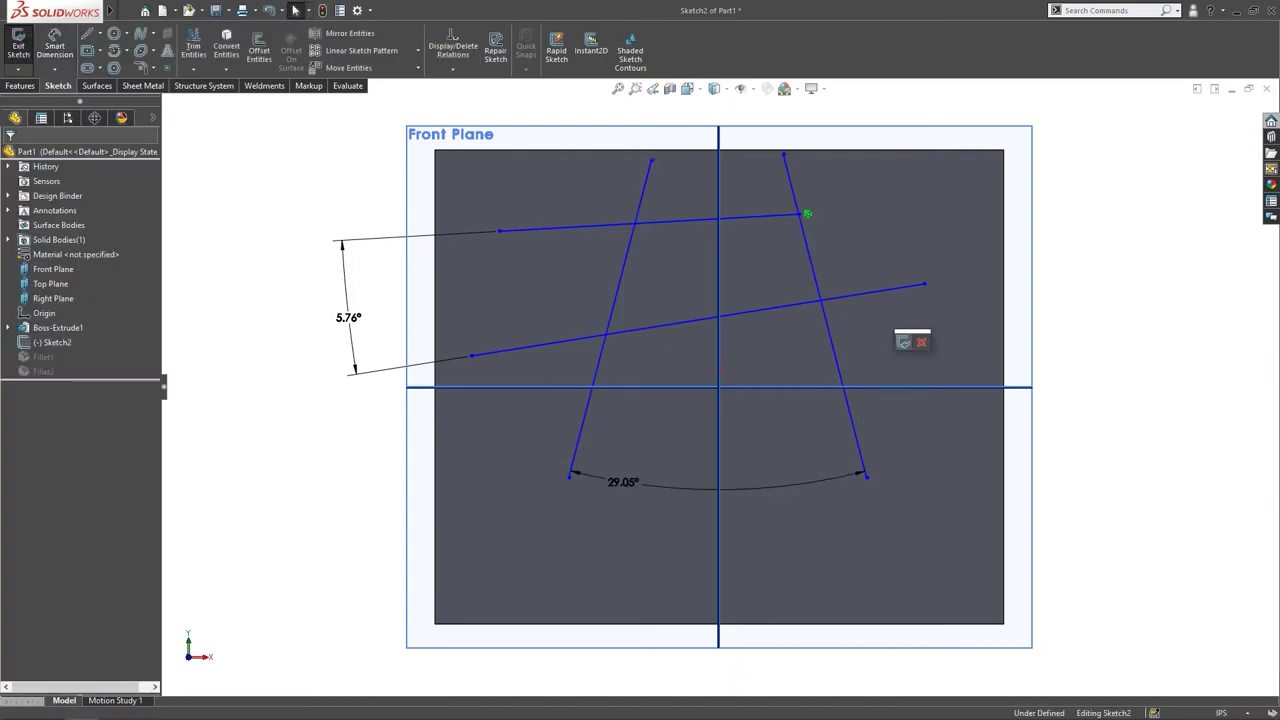
Step: Exit the sketch of crossing lines, keeping its changes
left_click(906, 310)
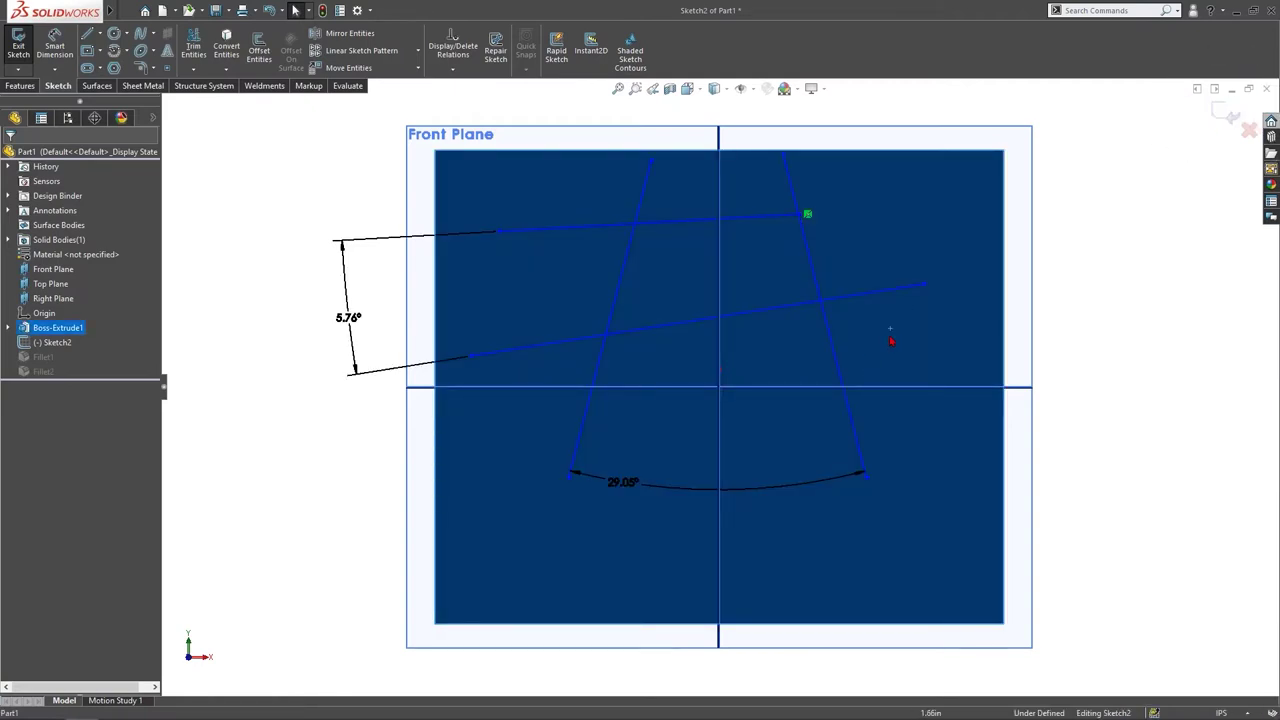
key("d")
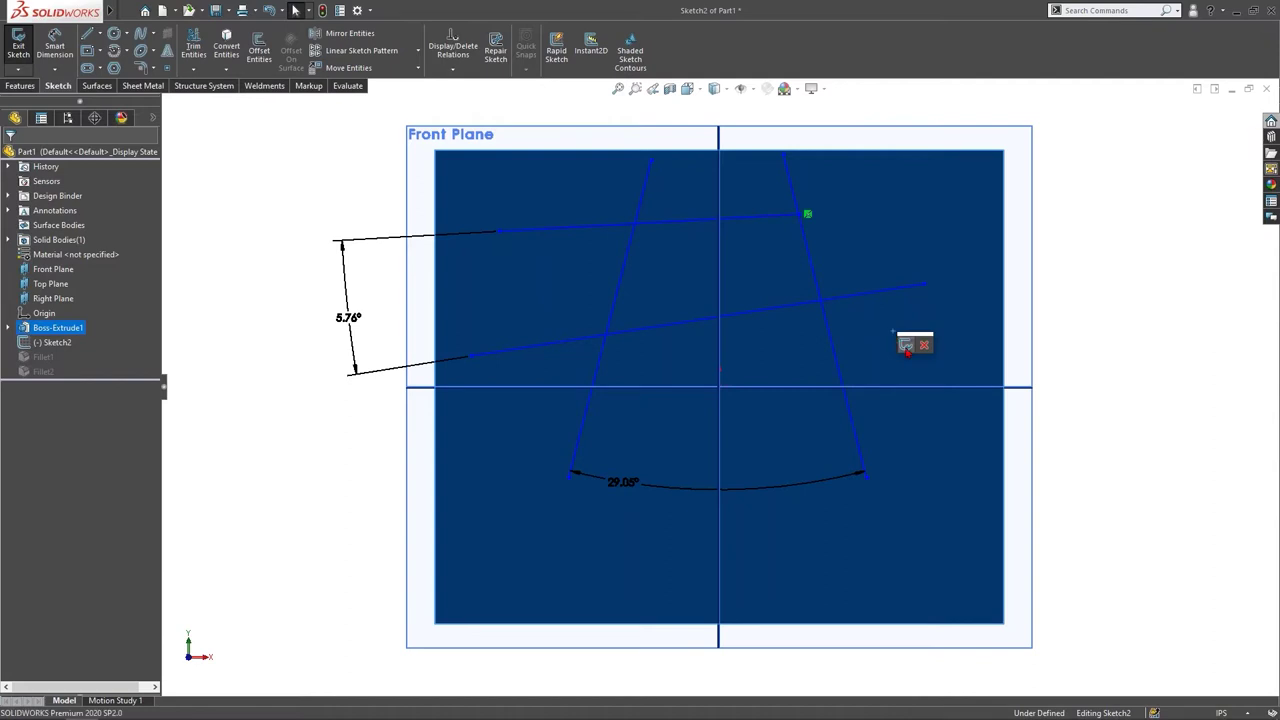
left_click(905, 345)
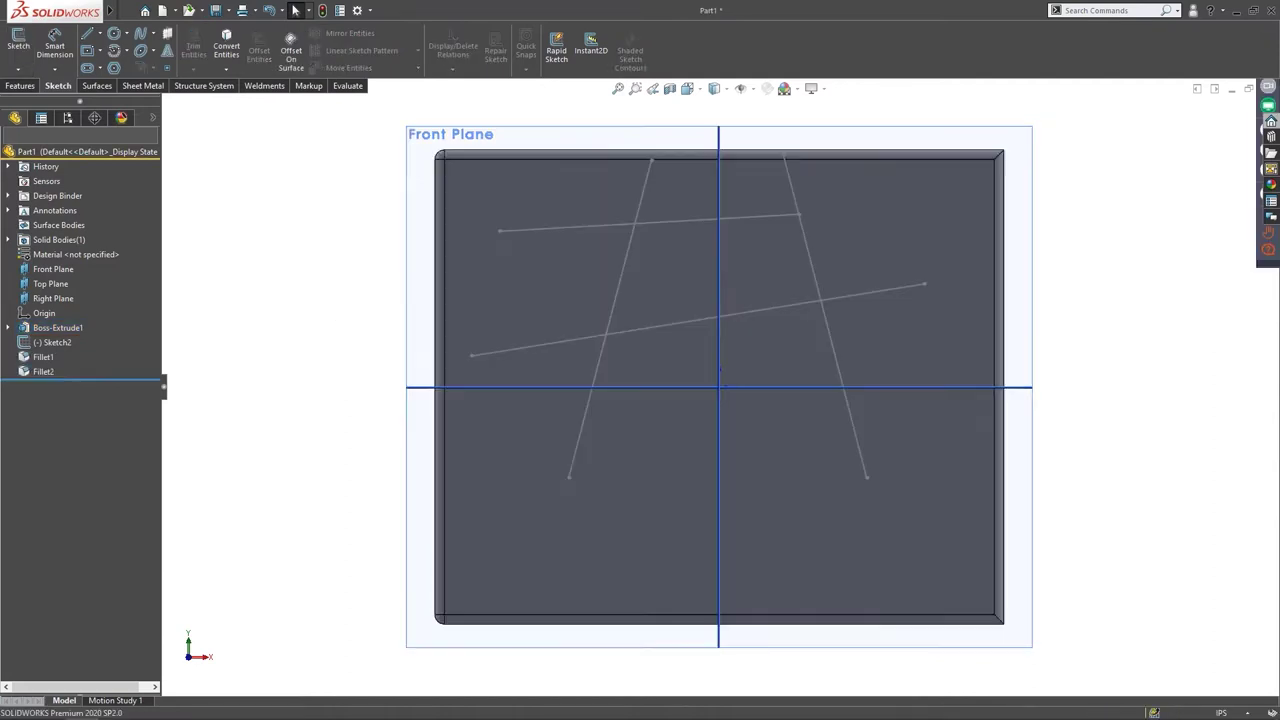
Step: Start a sketch on the box's front face and draw an open chain of four lines near its lower-right corner
left_click(795, 361)
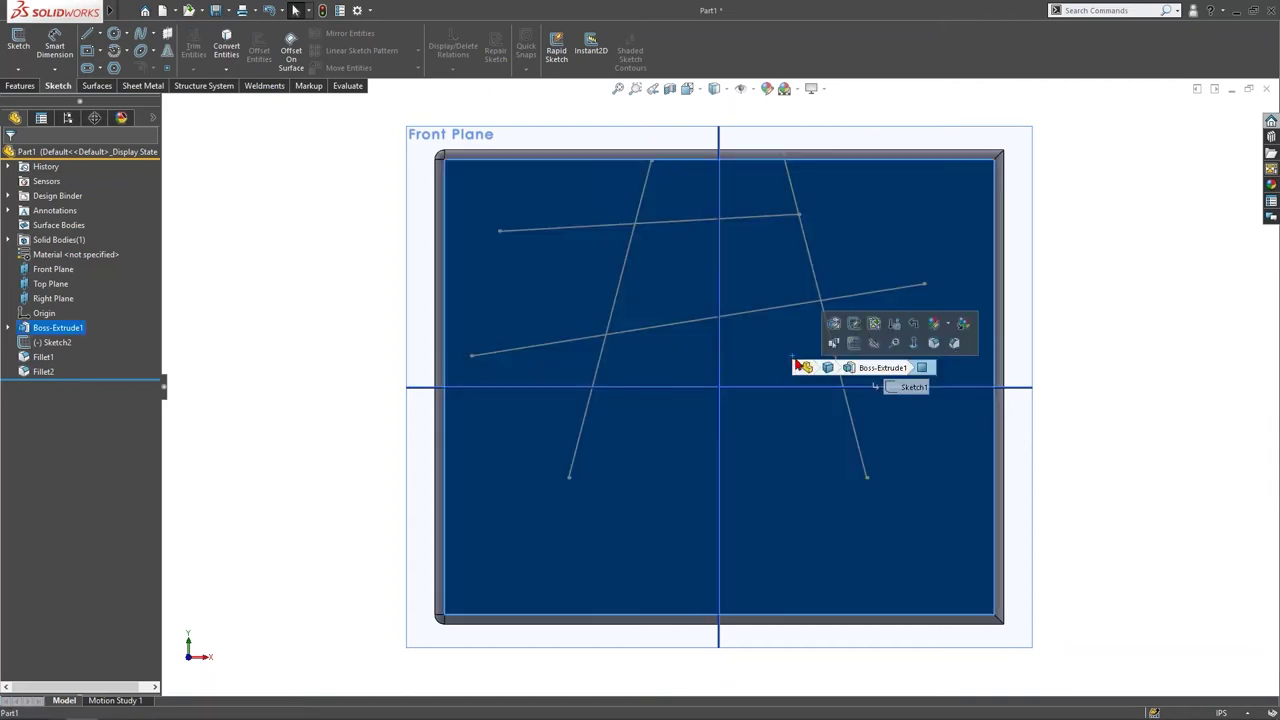
left_click(853, 344)
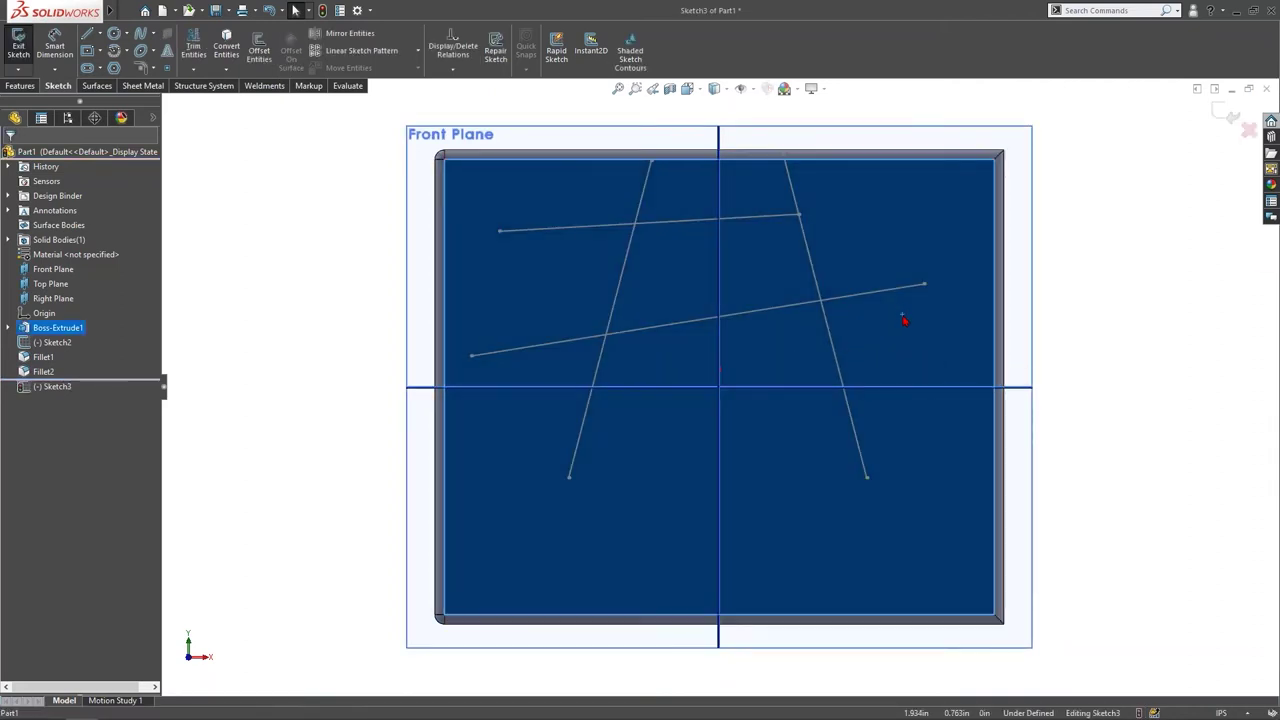
key("s")
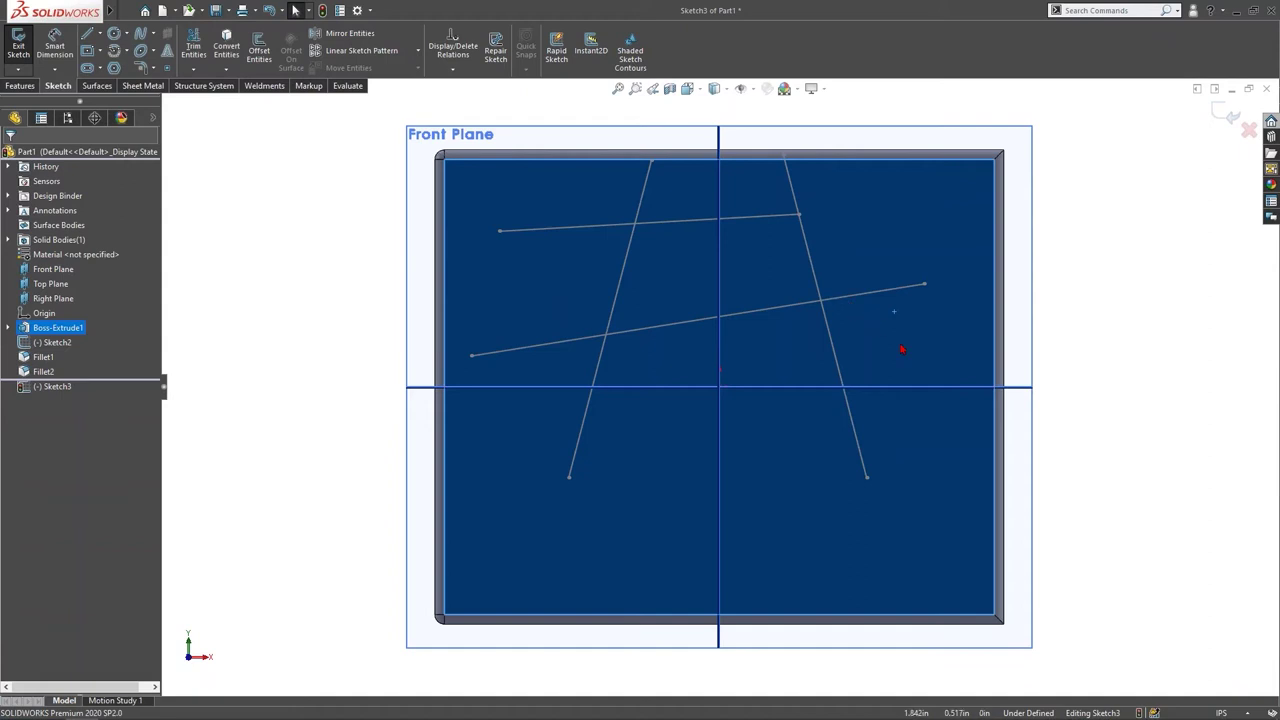
key("s")
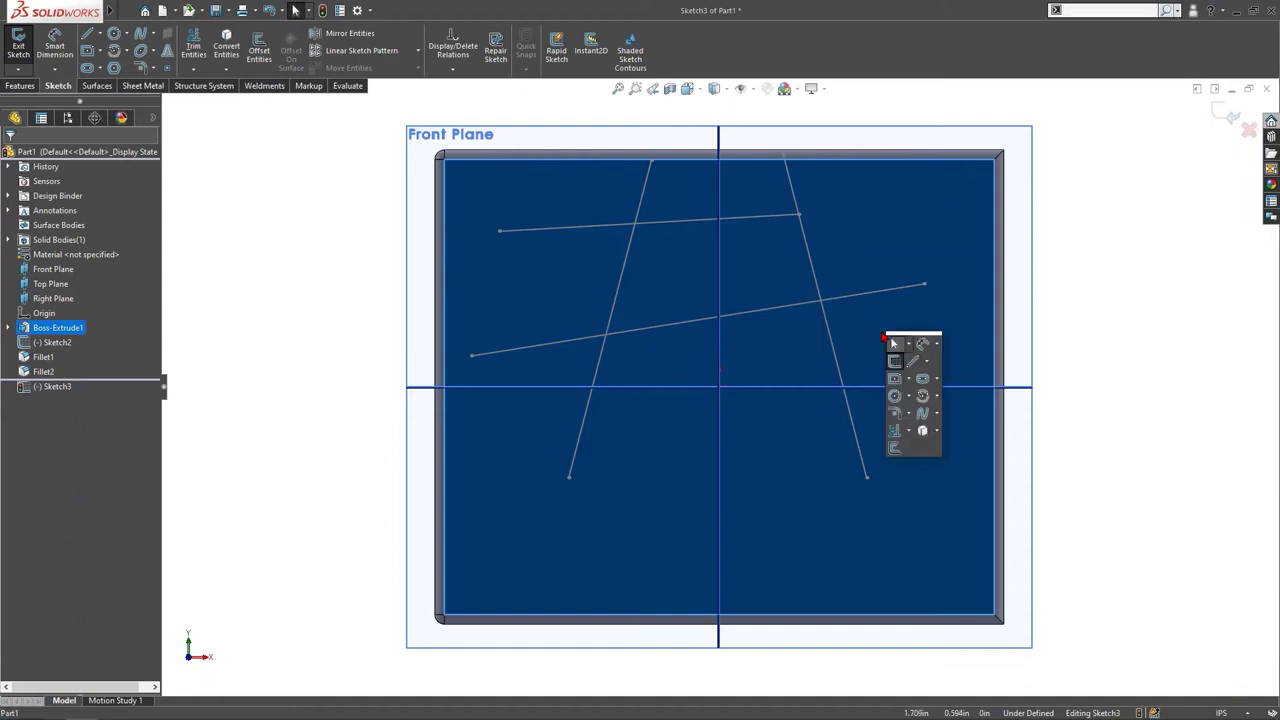
left_click(913, 362)
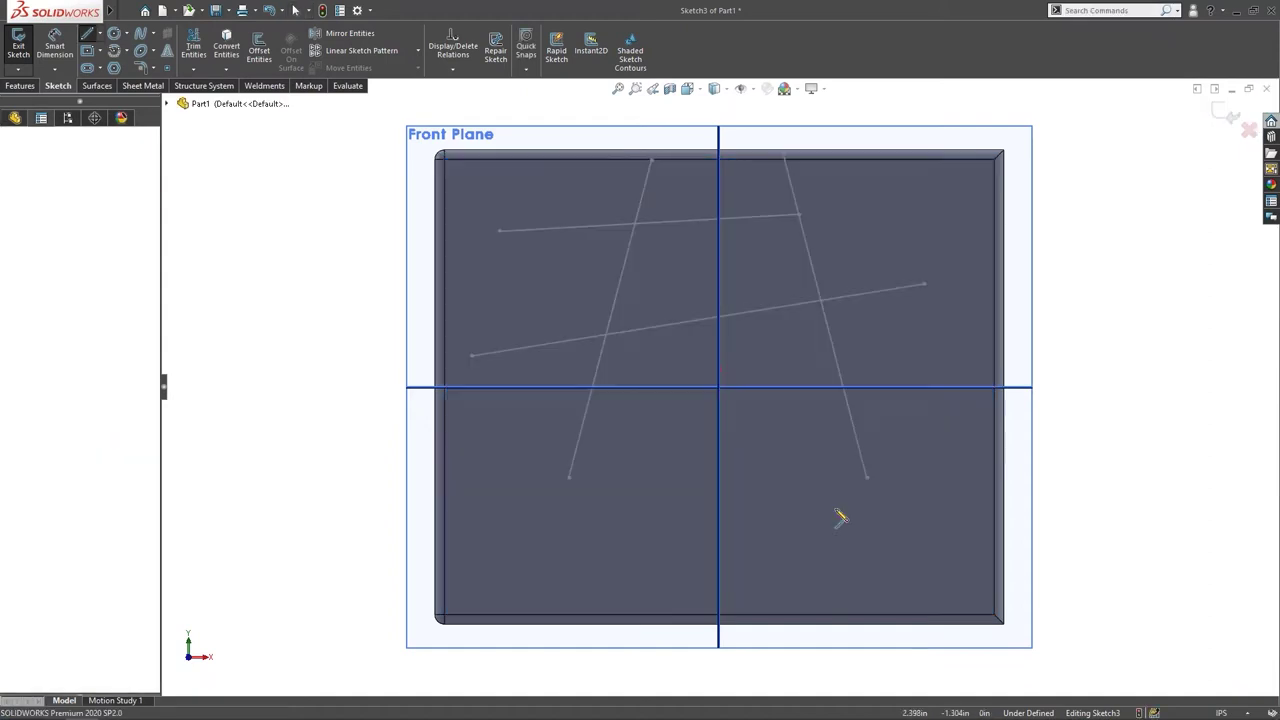
left_click(948, 510)
left_click(800, 510)
left_click(800, 585)
left_click(920, 585)
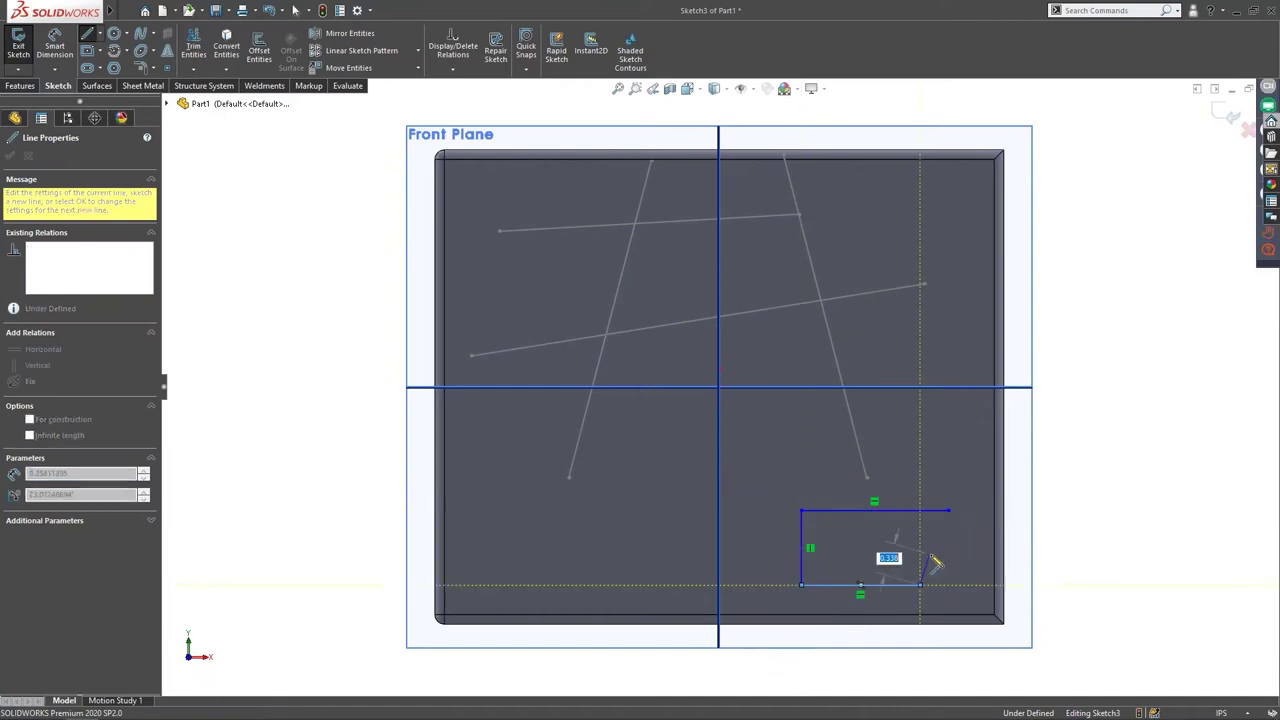
left_click(931, 556)
key("Escape")
Step: Exit the new front-face sketch, keeping the open line chain
left_click(916, 417)
key("s")
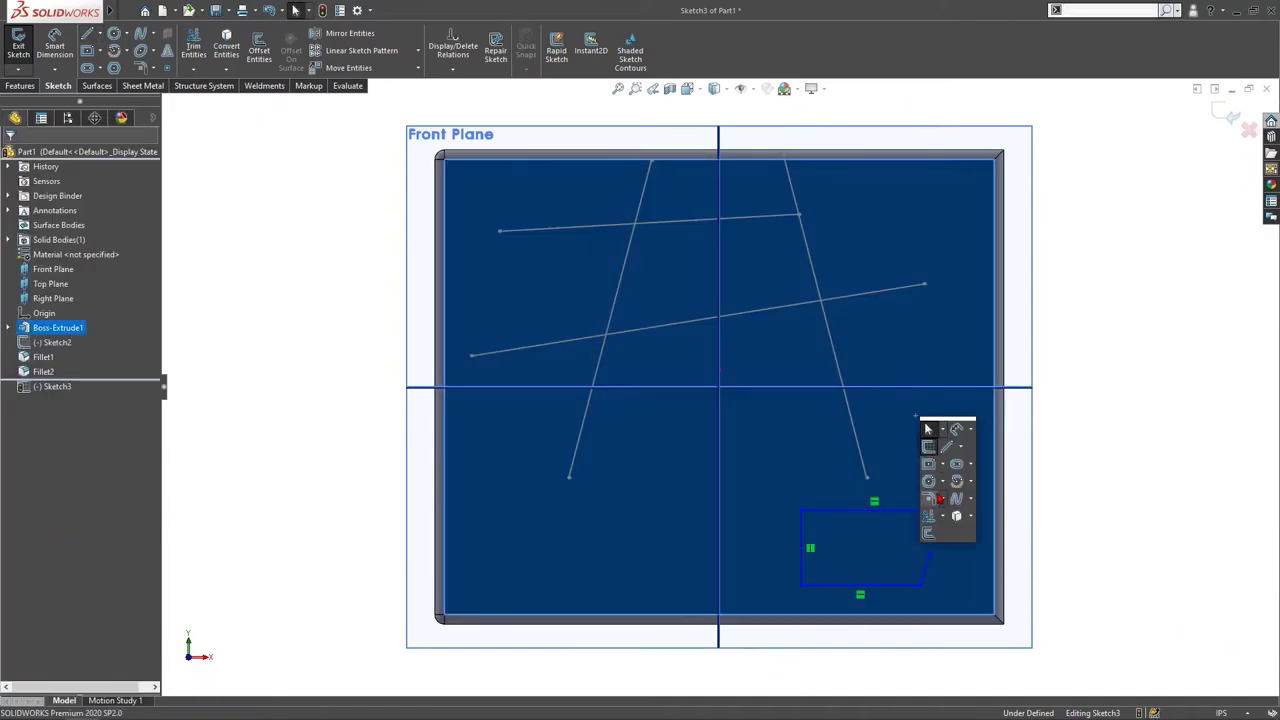
key("Escape")
key("Escape")
key("d")
left_click(946, 480)
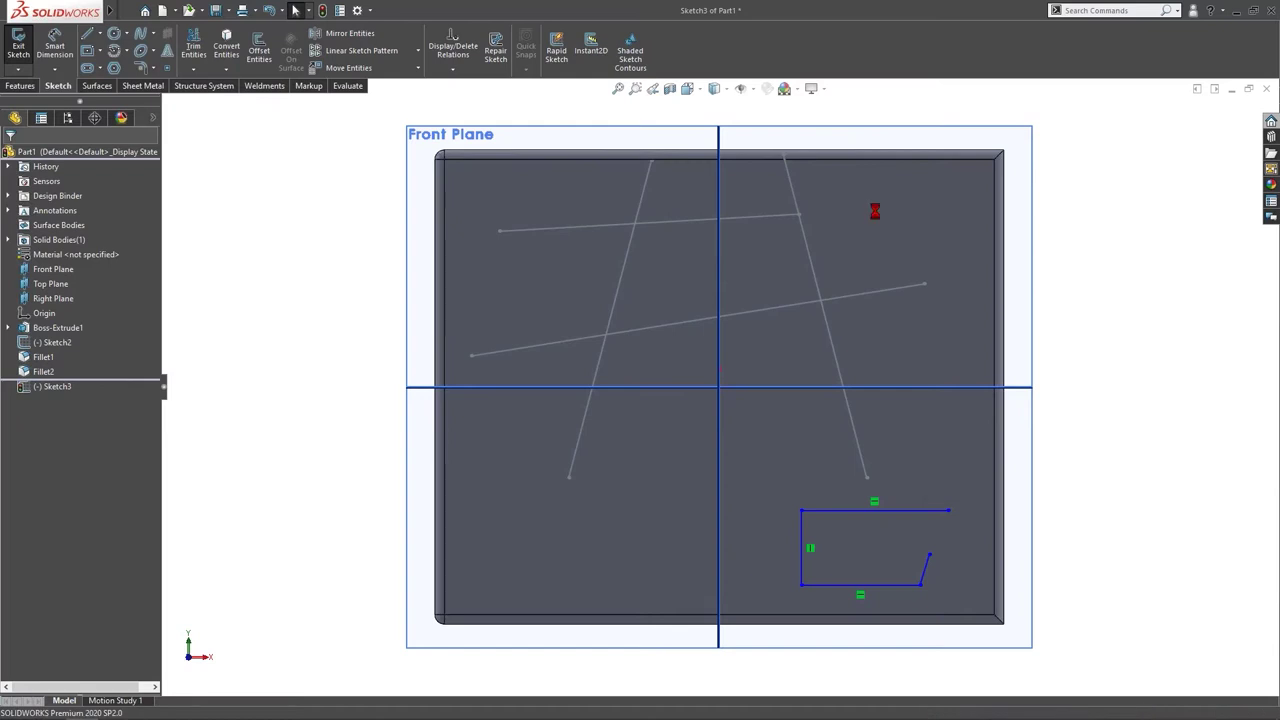
Step: Examine the customization settings for the part, assembly, drawing and sketch shortcut bars, including the commands available from the Sketch toolbar
right_click(809, 60)
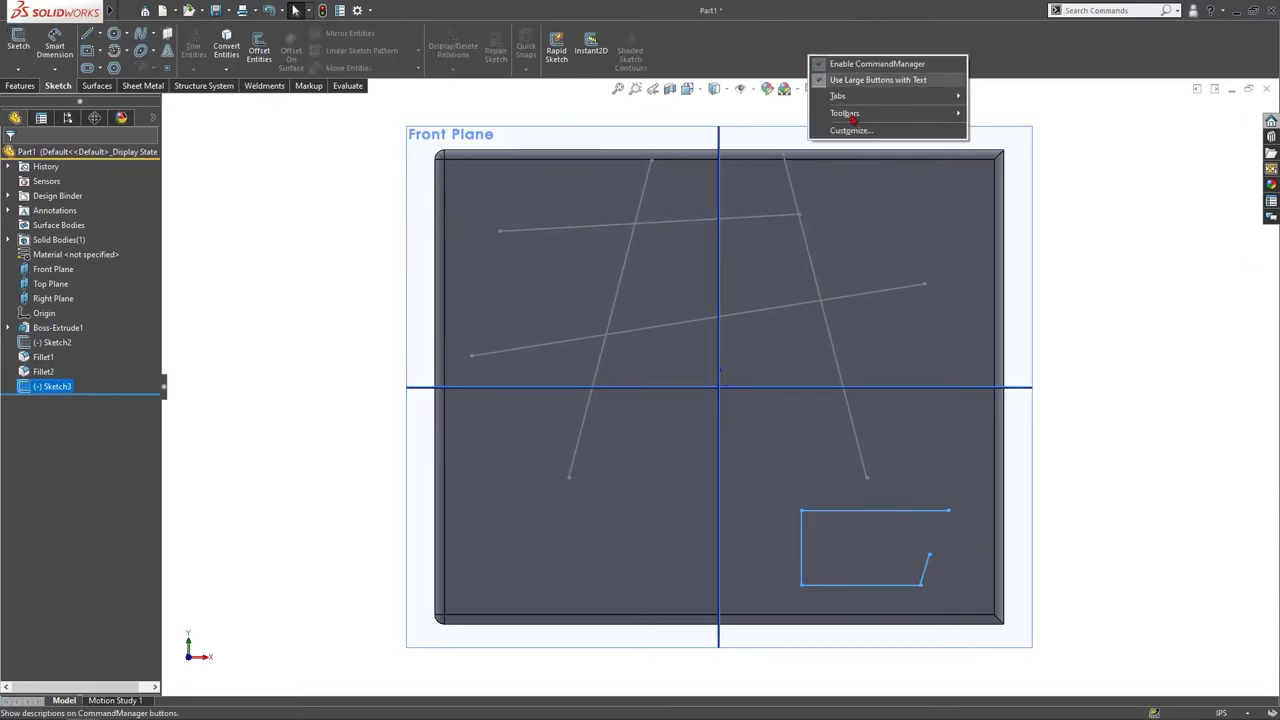
left_click(868, 131)
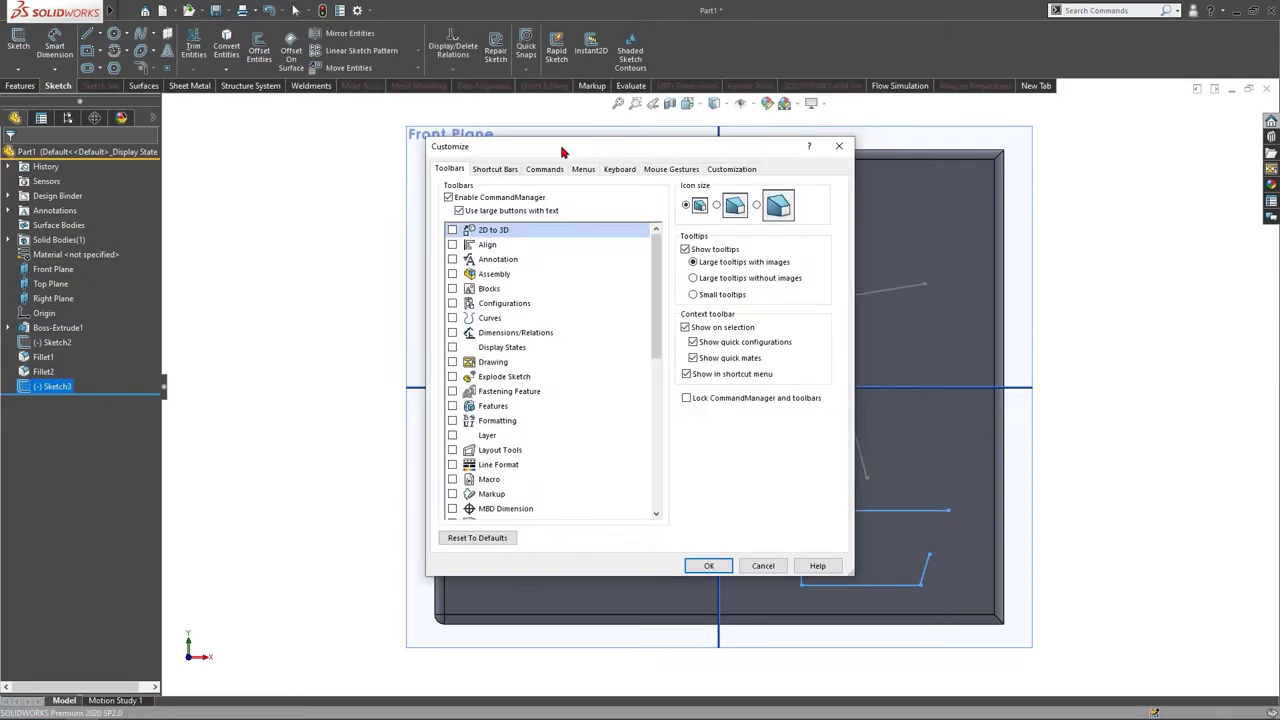
left_click(493, 171)
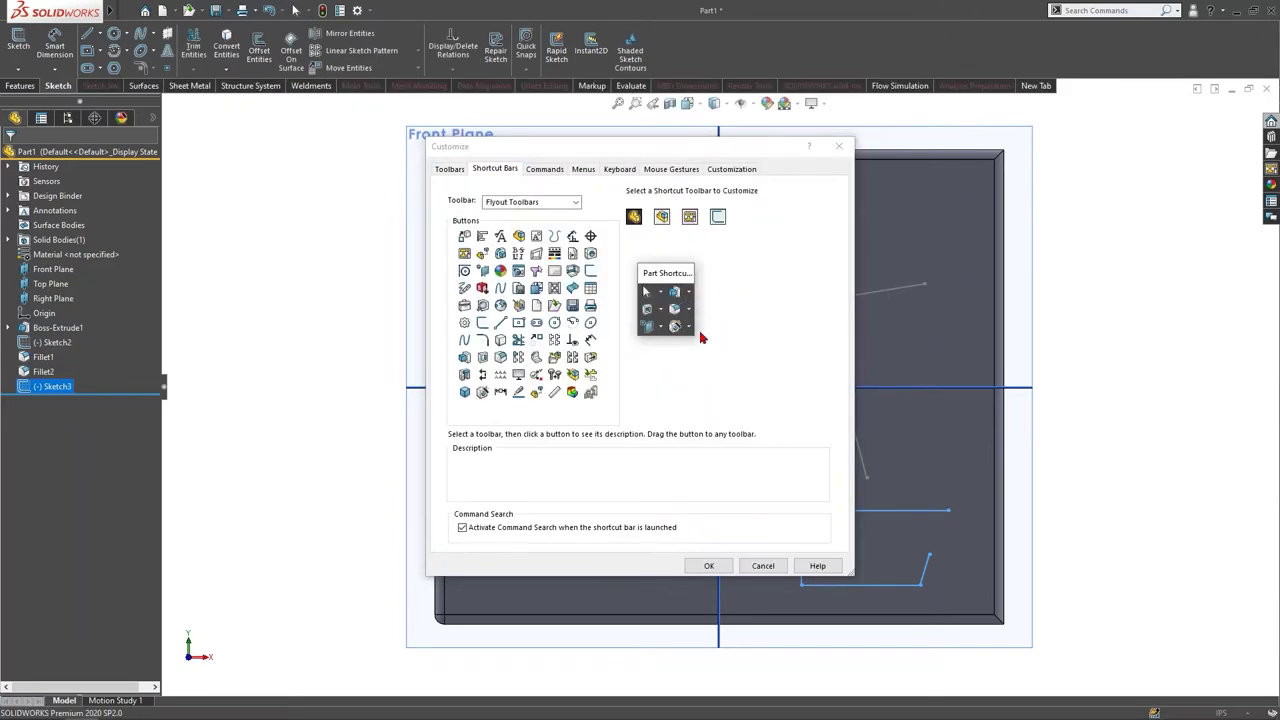
left_click_drag(697, 336, 712, 299)
left_click(662, 216)
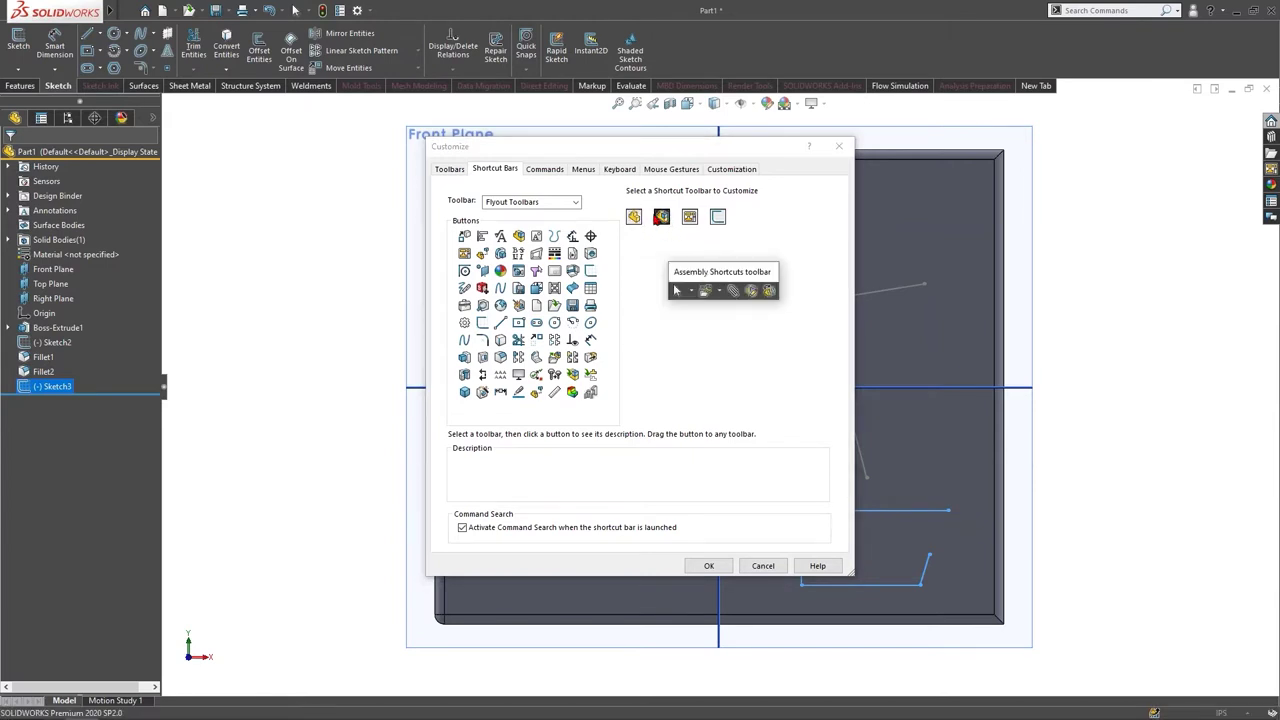
left_click(690, 216)
left_click(717, 216)
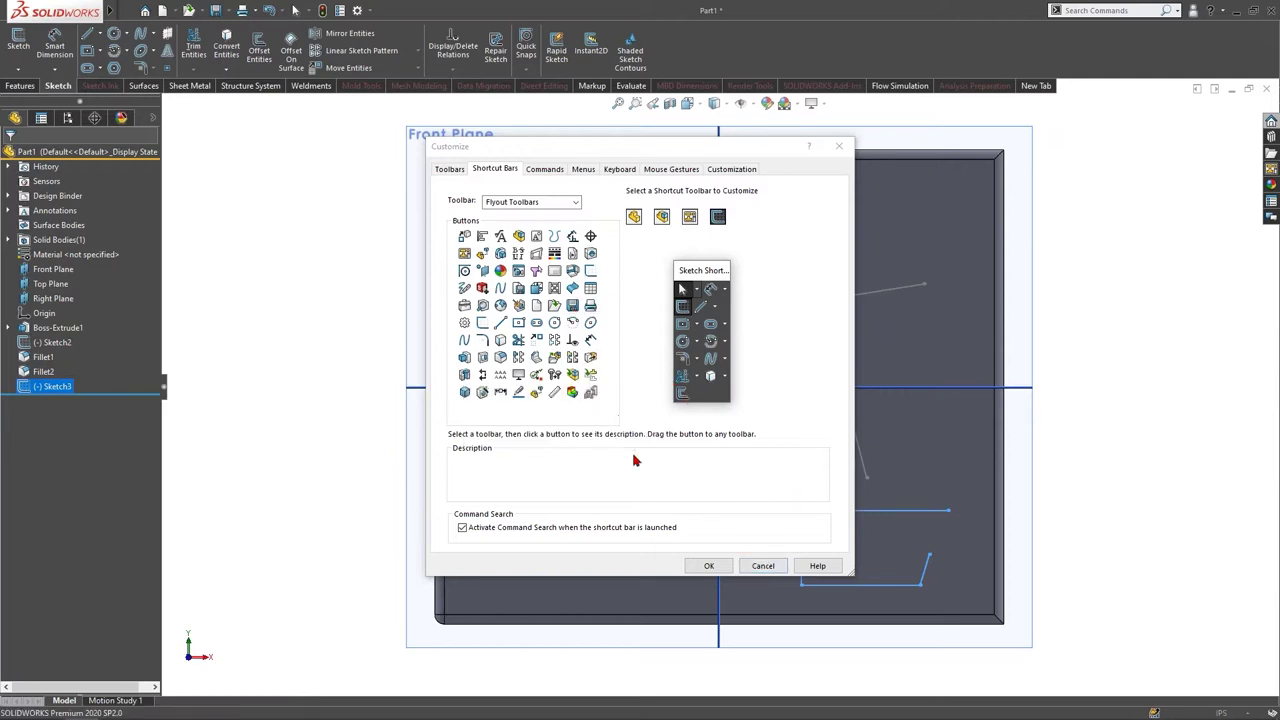
left_click(575, 202)
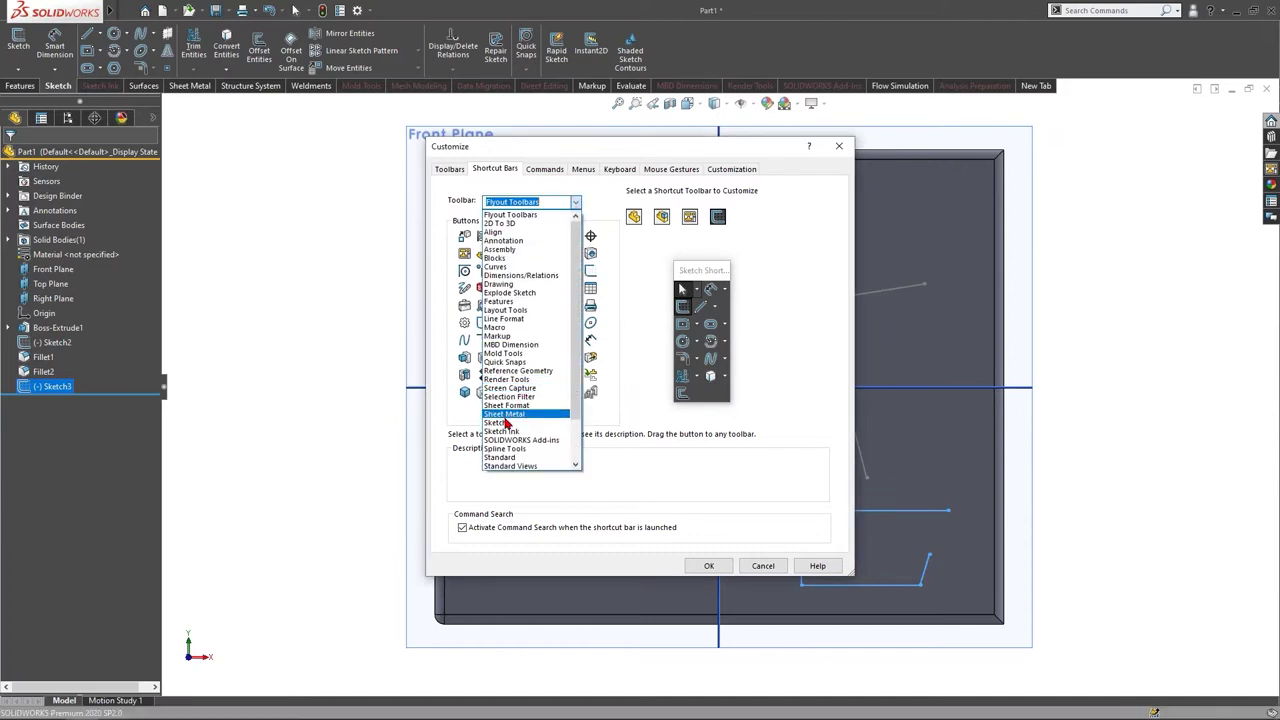
left_click(496, 422)
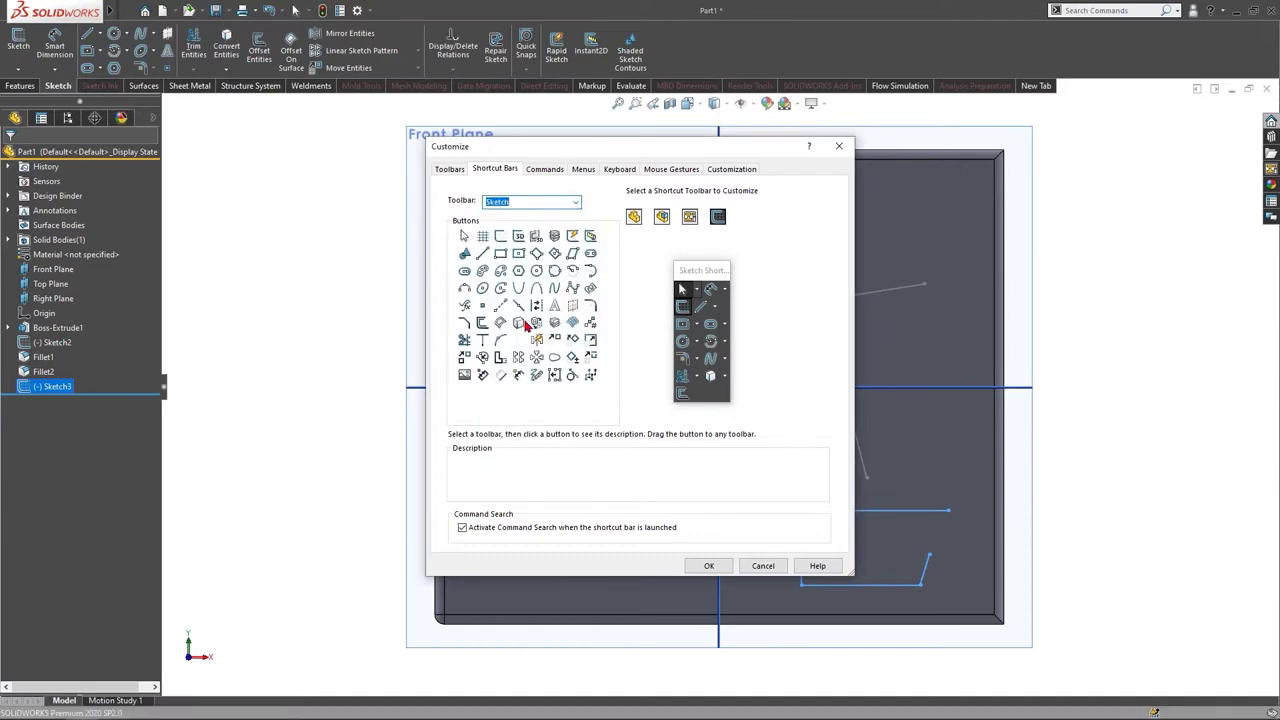
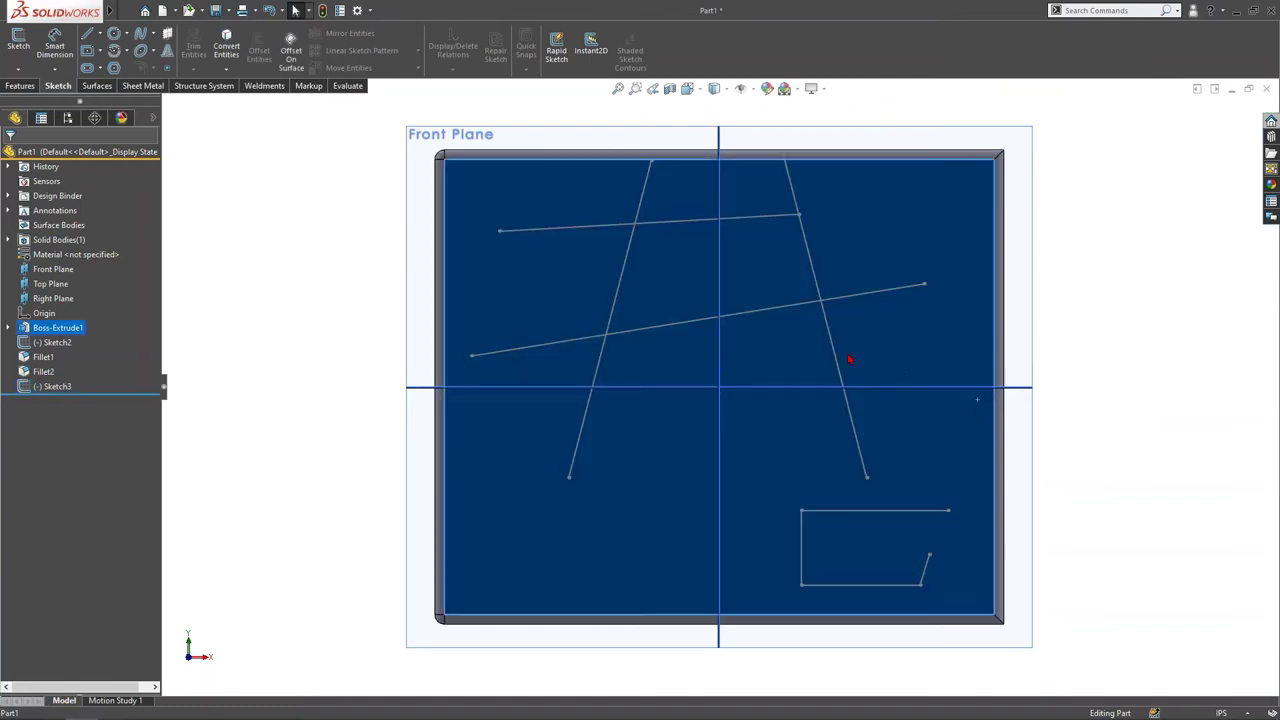
Step: Reopen the sketch of crossing lines for editing and start the Fully Define Sketch command
left_click(757, 318)
left_click(792, 274)
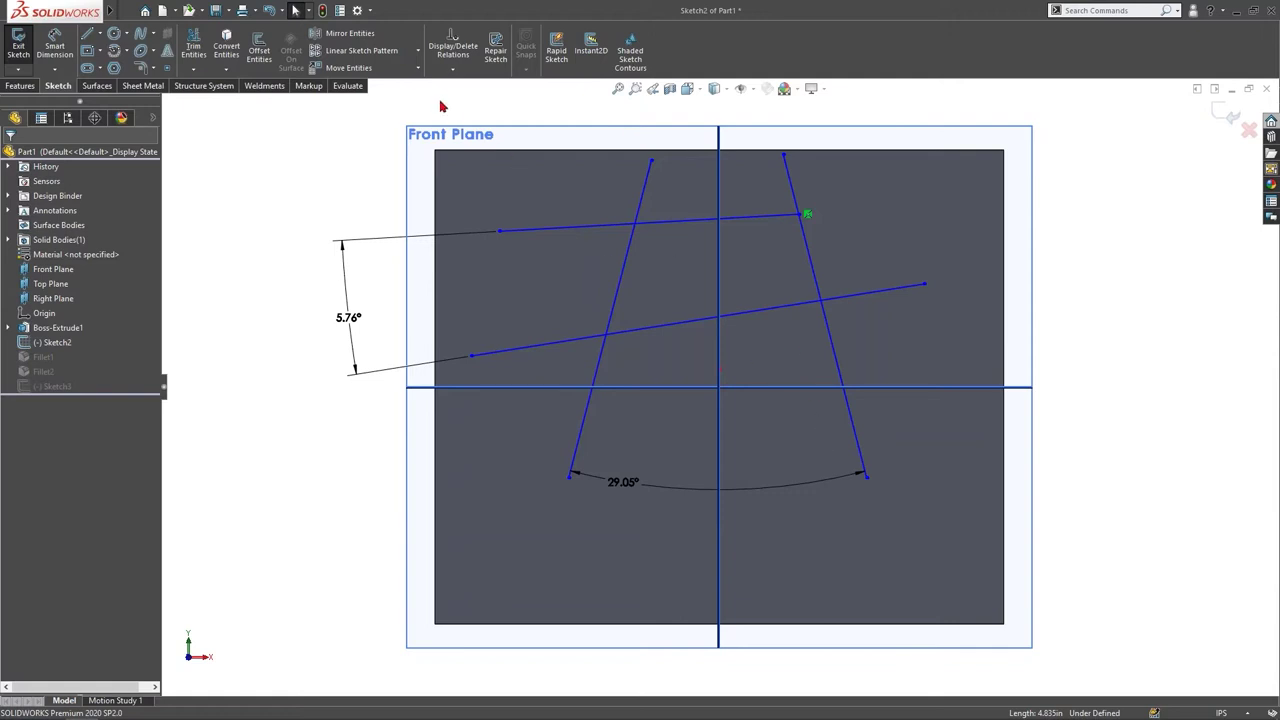
left_click(452, 70)
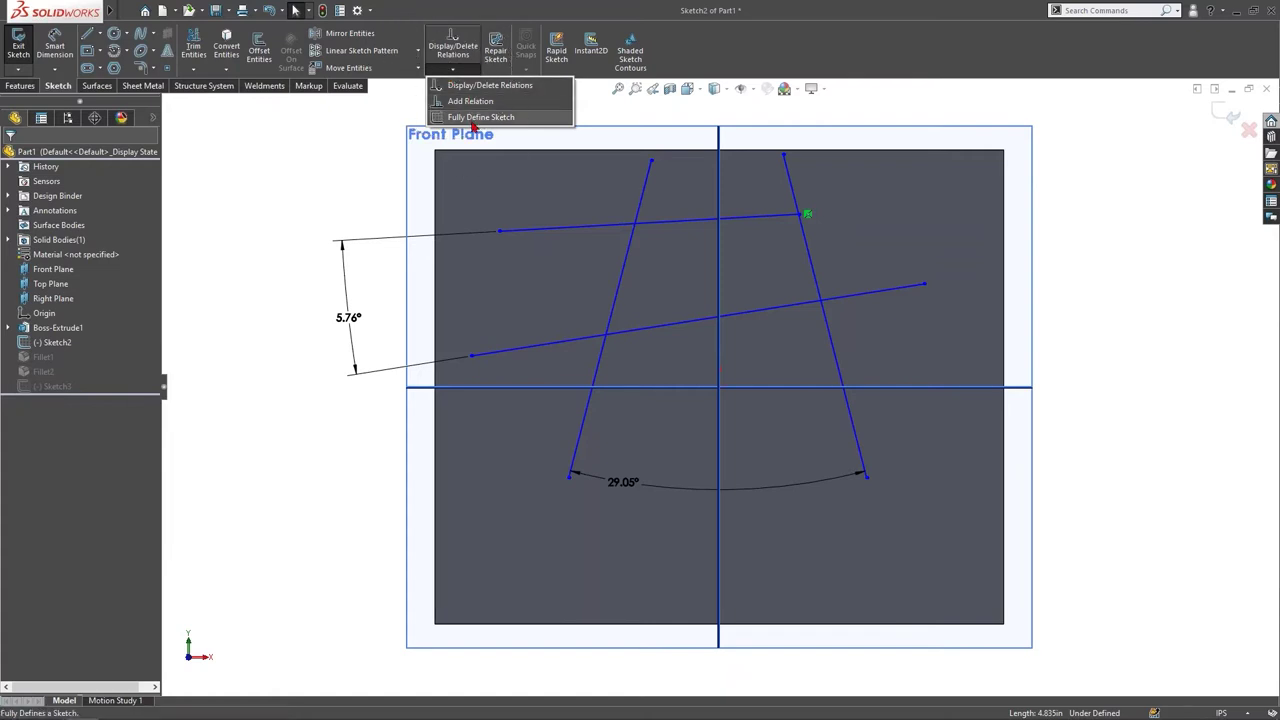
left_click(474, 118)
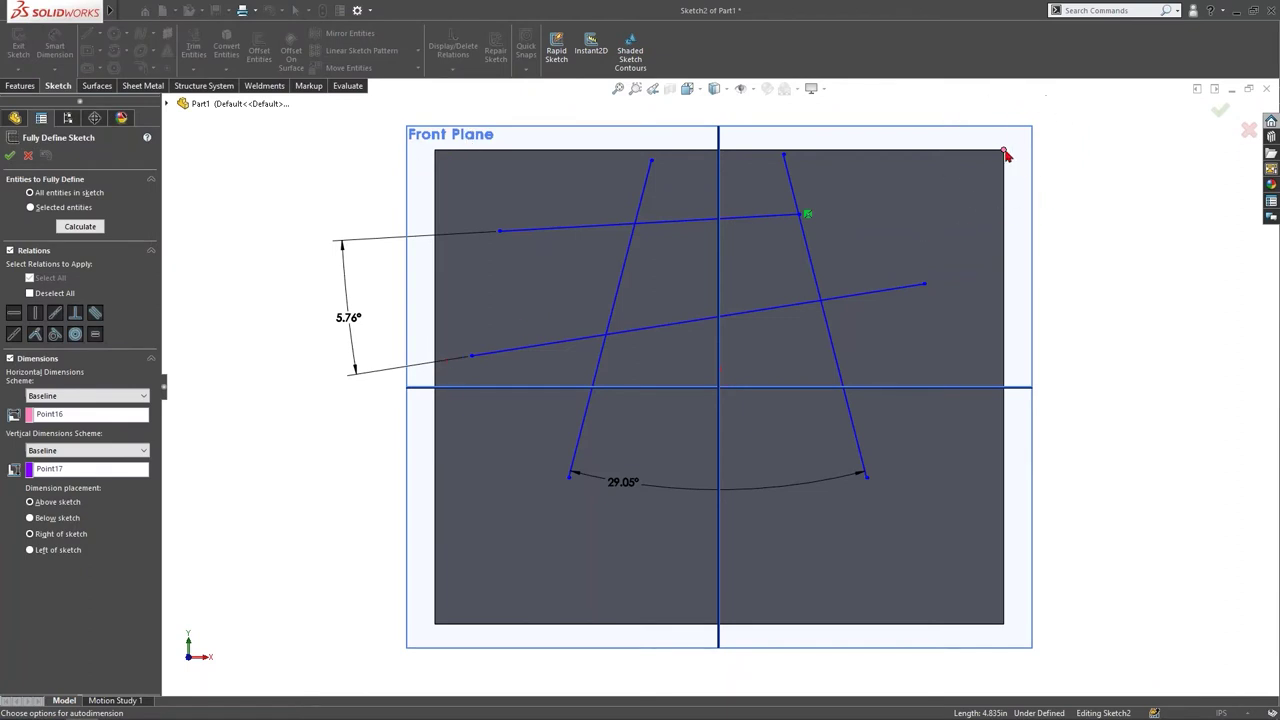
key("super+plus")
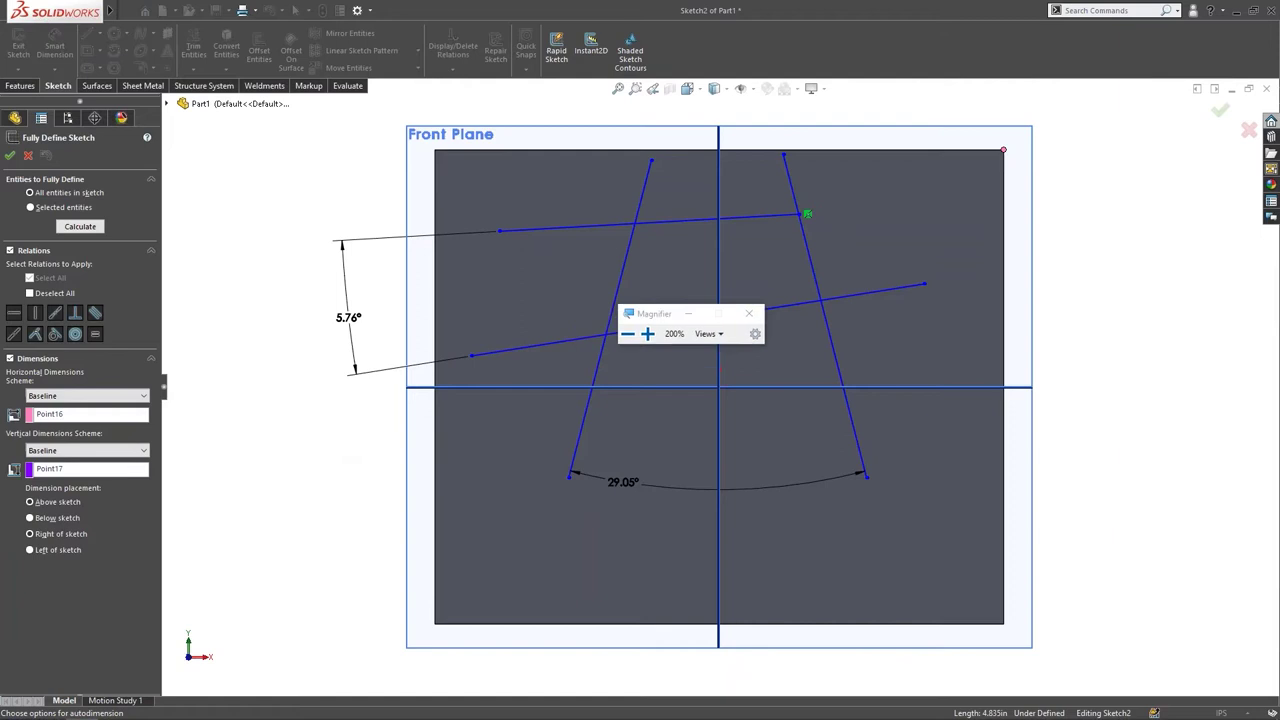
key("super+minus")
key("super+minus")
key("super+minus")
key("super+minus")
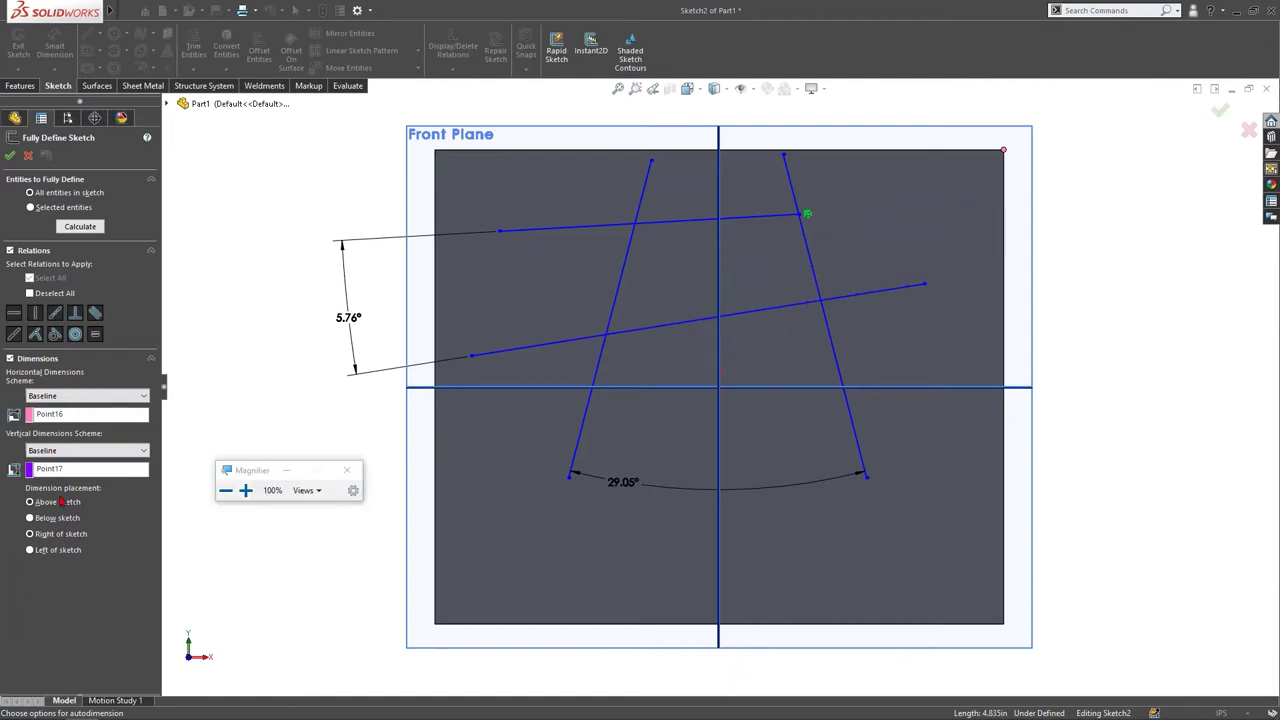
Step: Set the box's upper-left vertex as the horizontal dimension baseline and its lower-left vertex as the vertical dimension baseline
left_click(45, 419)
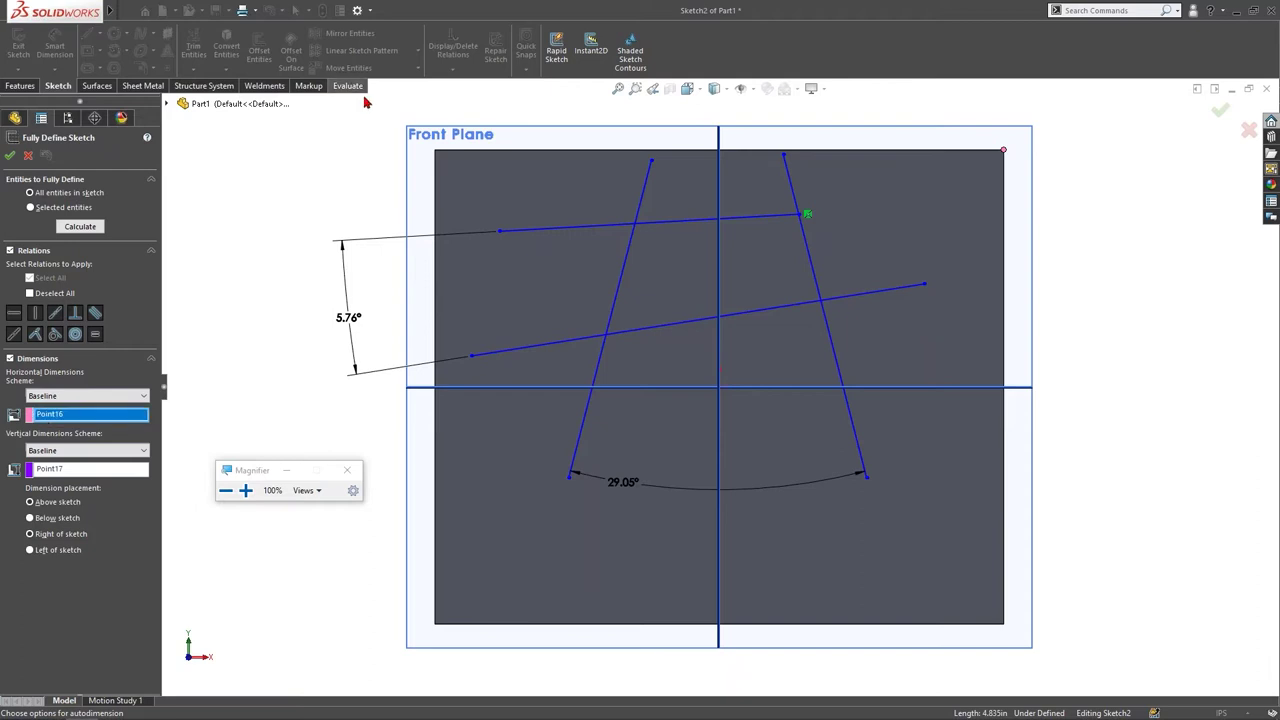
left_click(437, 153)
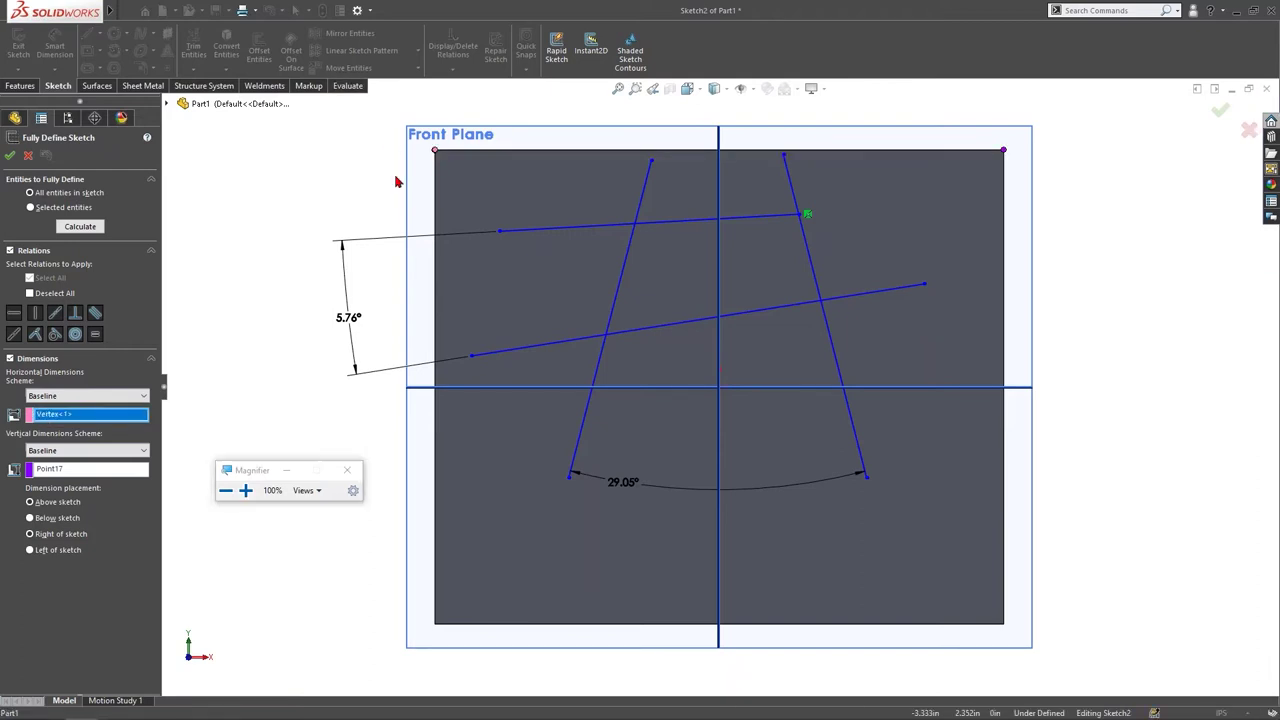
left_click(82, 470)
left_click(440, 152)
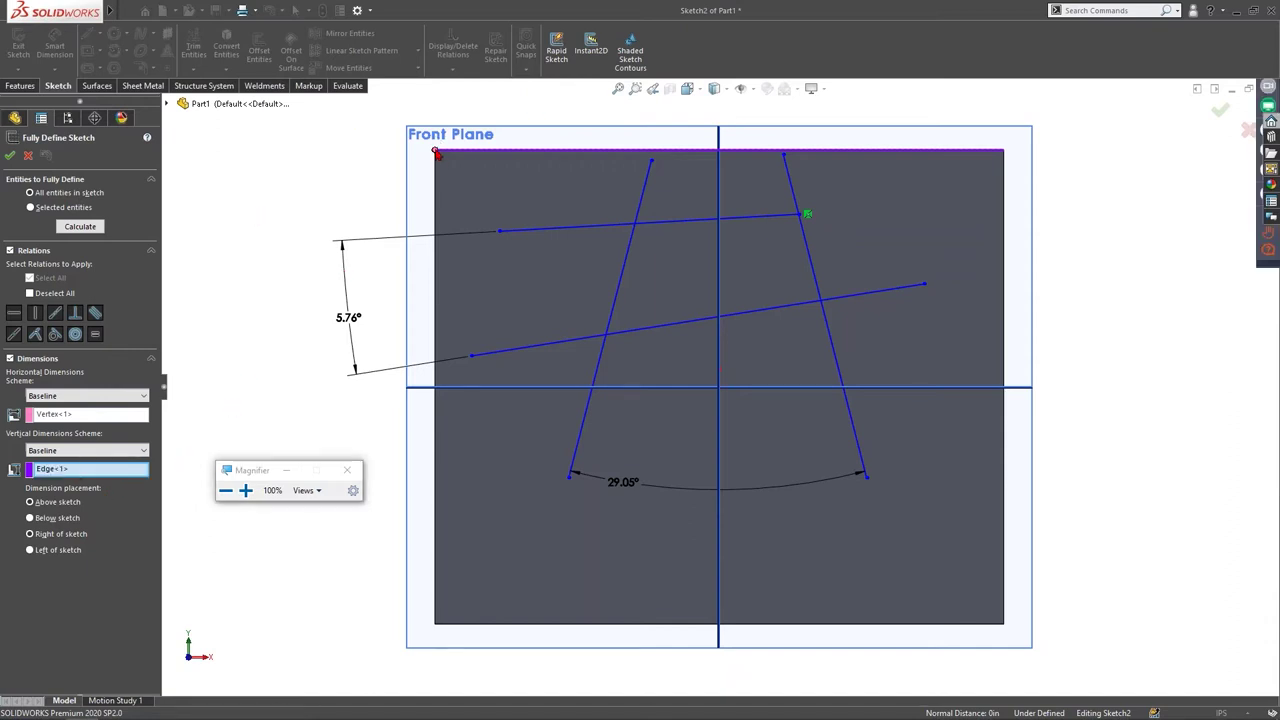
left_click(434, 622)
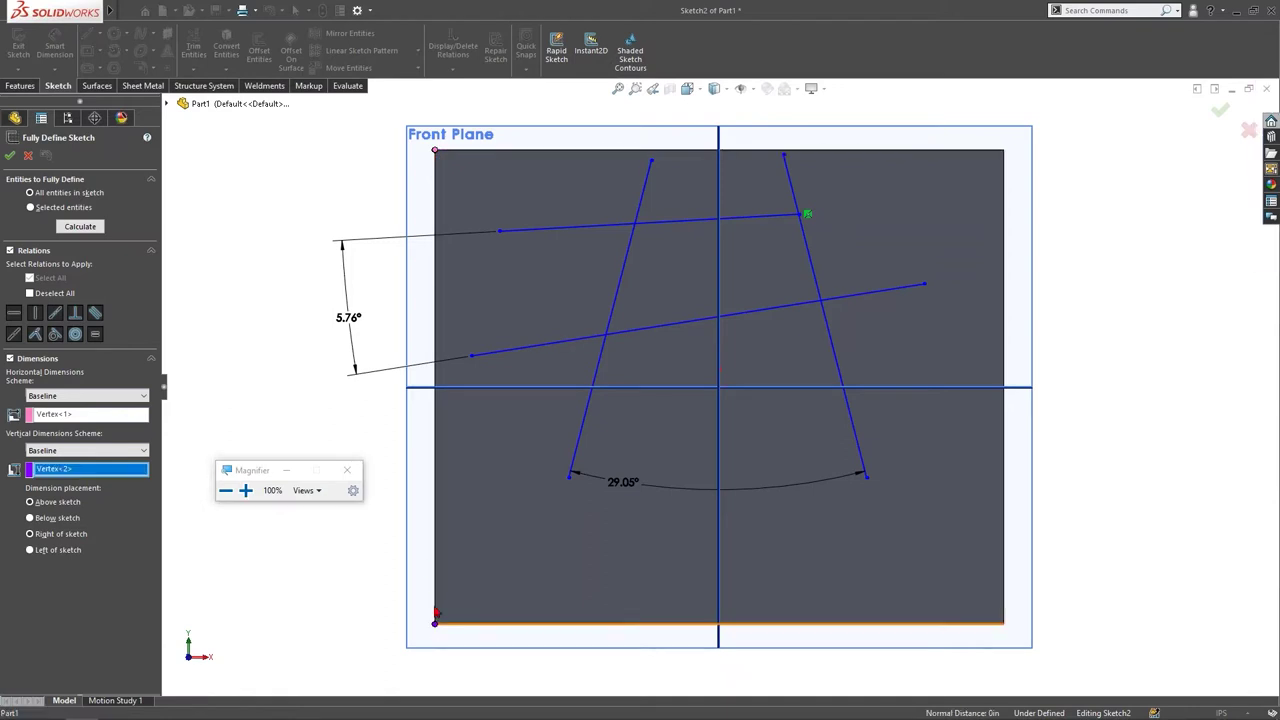
Step: Set the box's upper-left vertex as the vertical dimension baseline and fully define all entities in the sketch
left_click(435, 151)
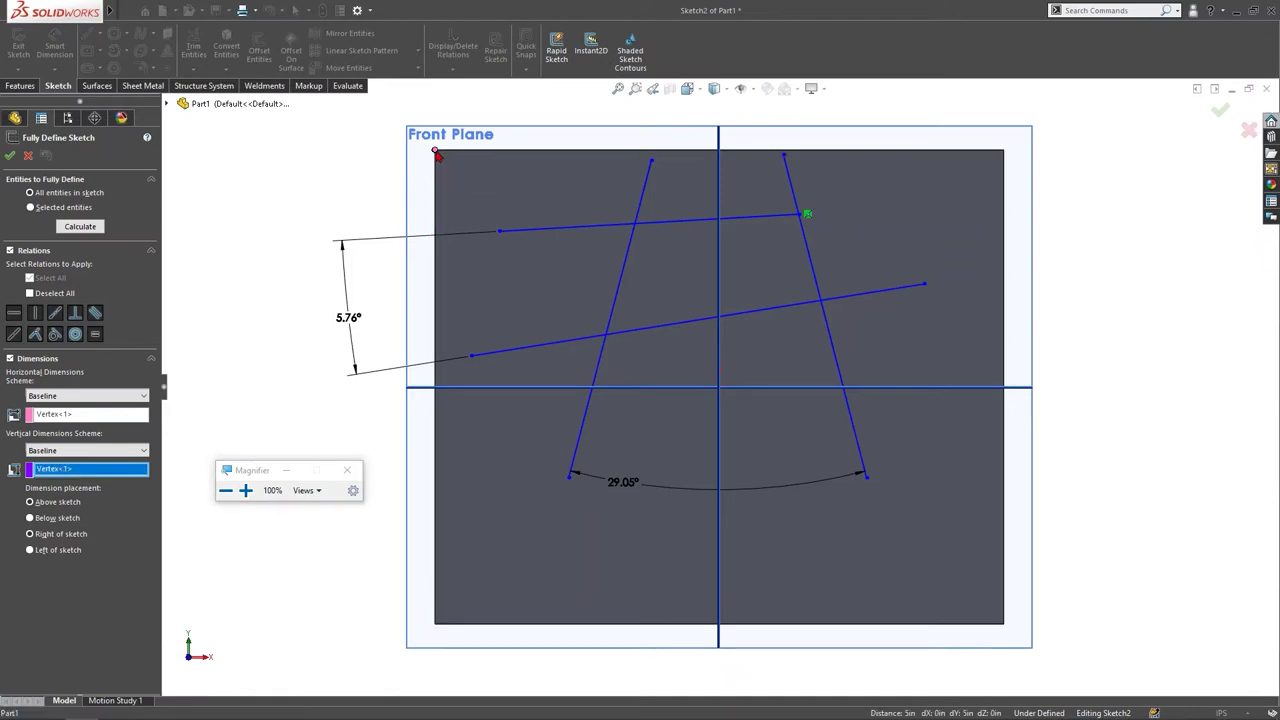
left_click(75, 225)
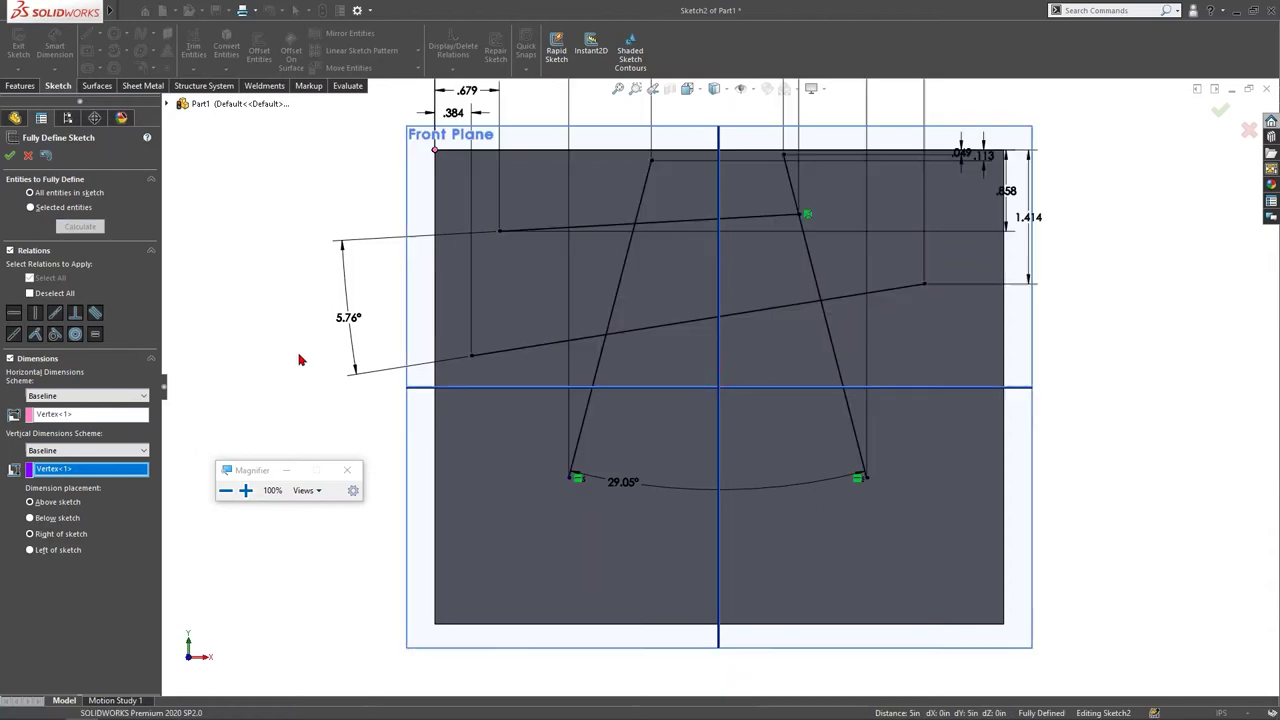
scroll(757, 411, "up", 1)
scroll(757, 411, "up", 2)
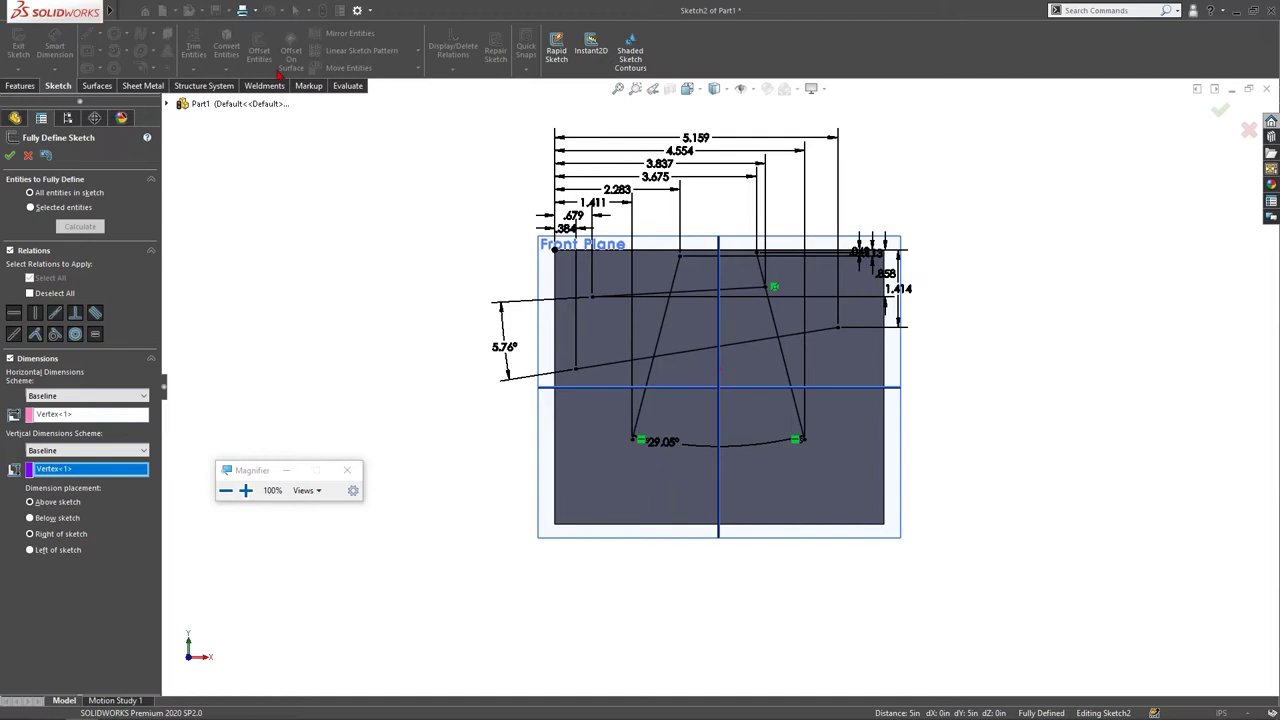
left_click(10, 155)
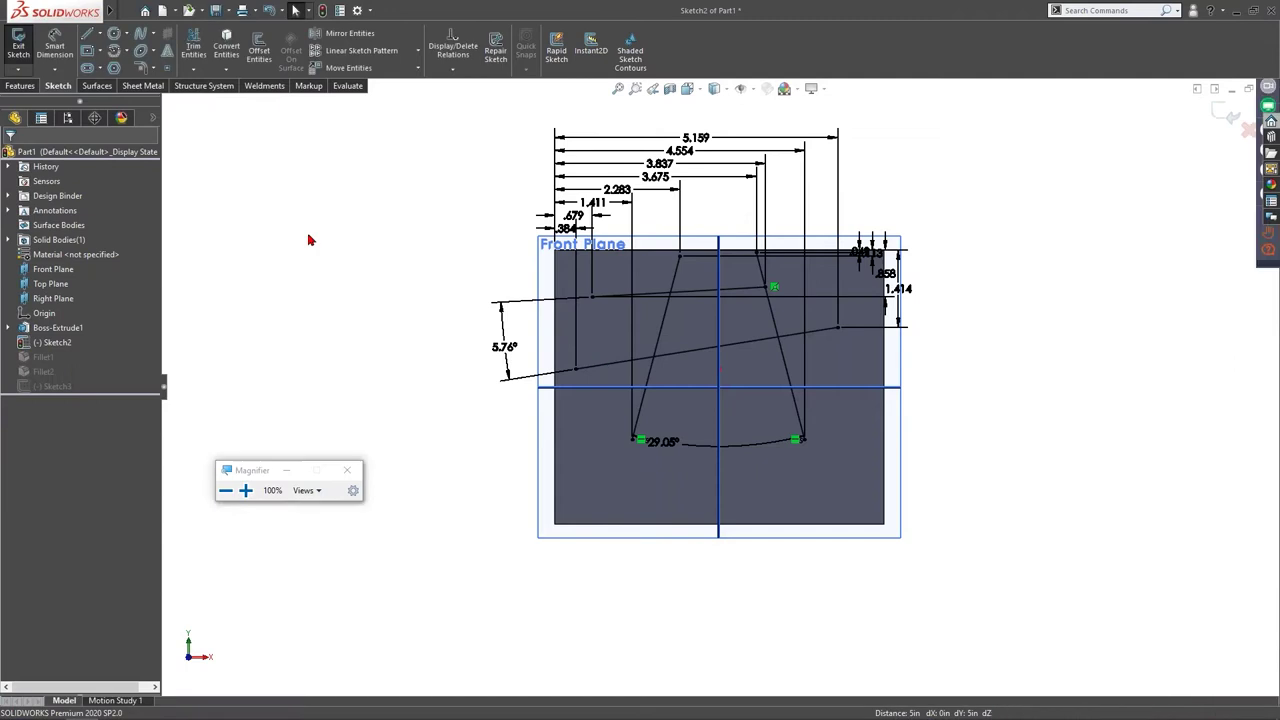
Step: Sketch three separate near-horizontal lines to the right of the box, the upper one about 3.3 in and the middle one about 3.5 in long
left_click(87, 33)
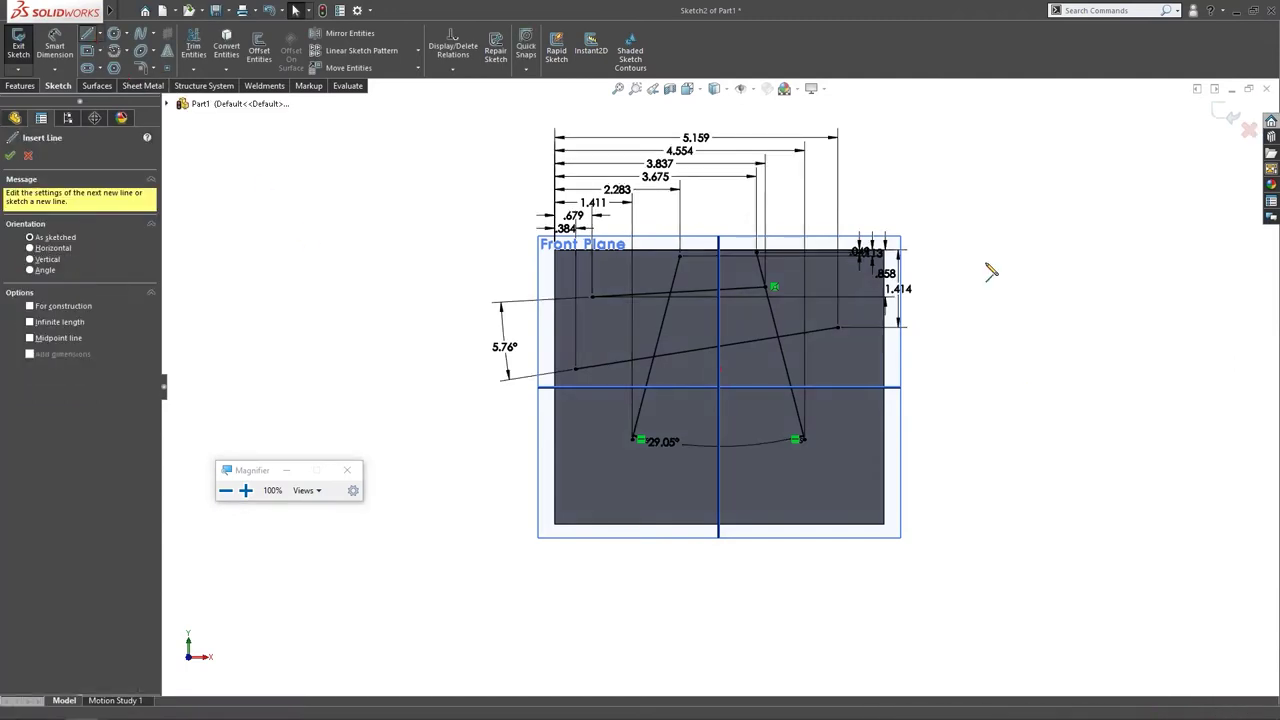
left_click(983, 255)
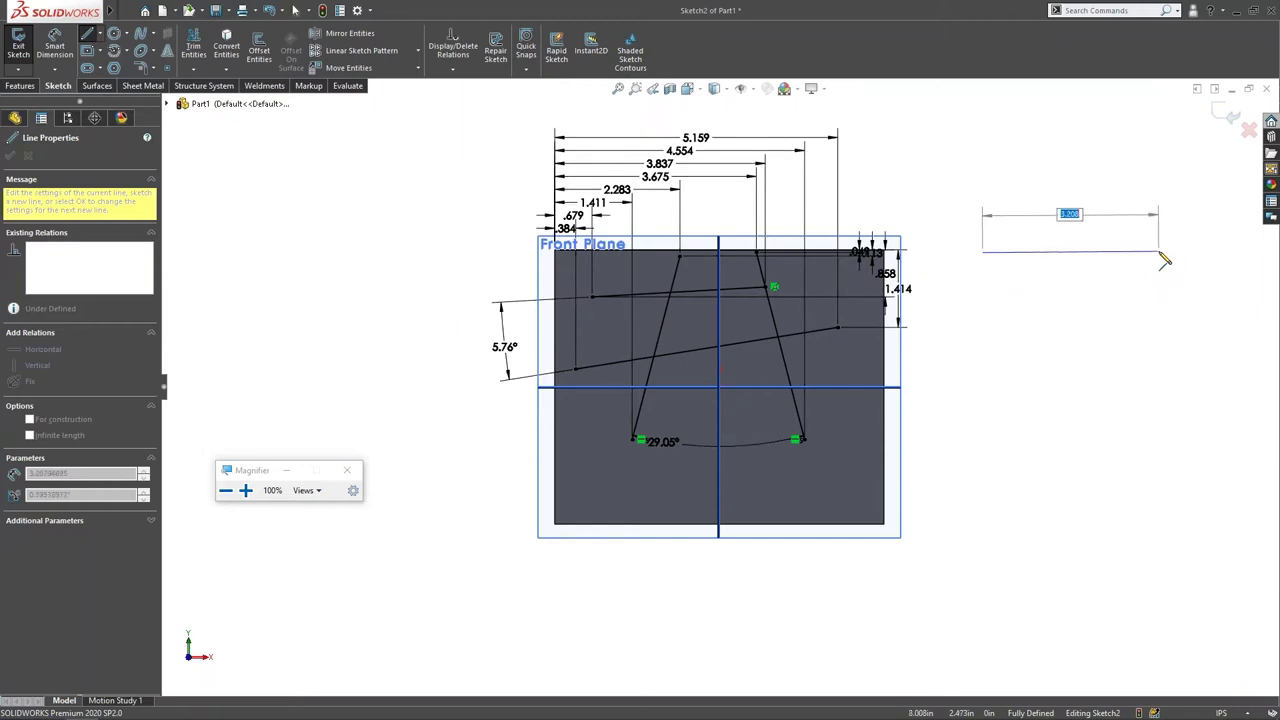
double_click(1163, 255)
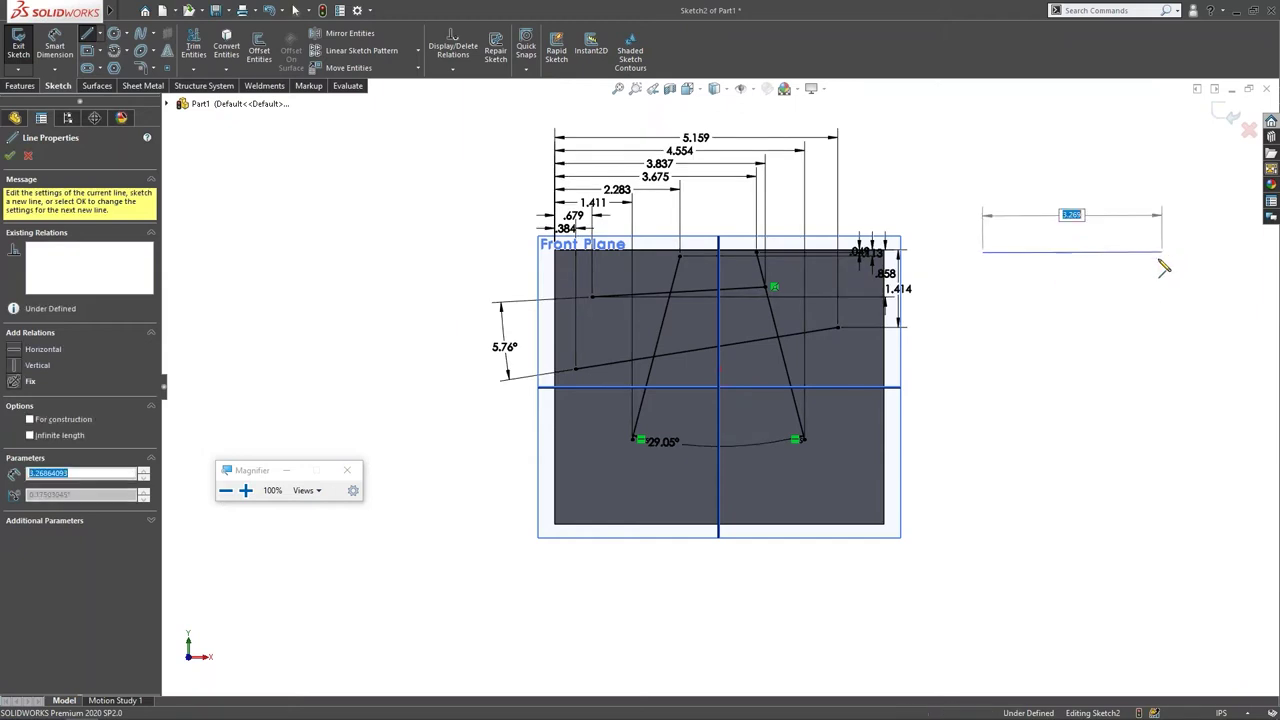
left_click(980, 284)
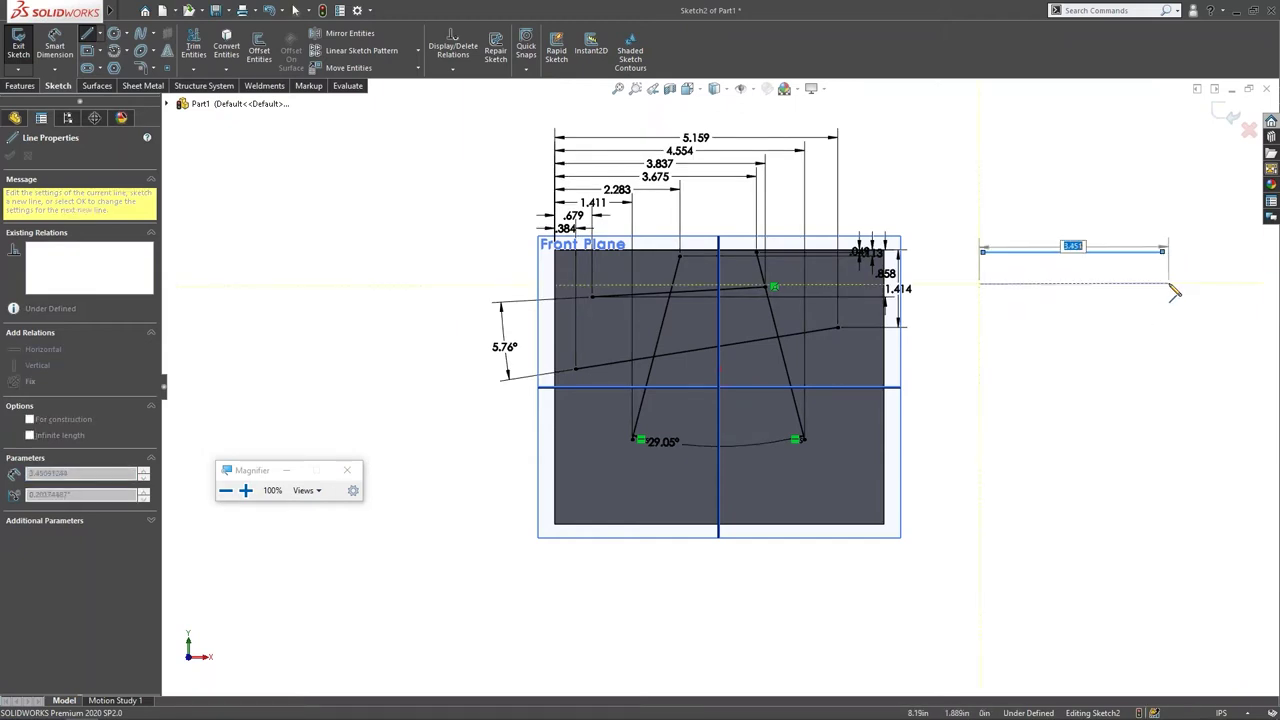
double_click(1168, 283)
left_click(979, 336)
double_click(1180, 334)
key("Escape")
left_click_drag(1116, 414, 1042, 176)
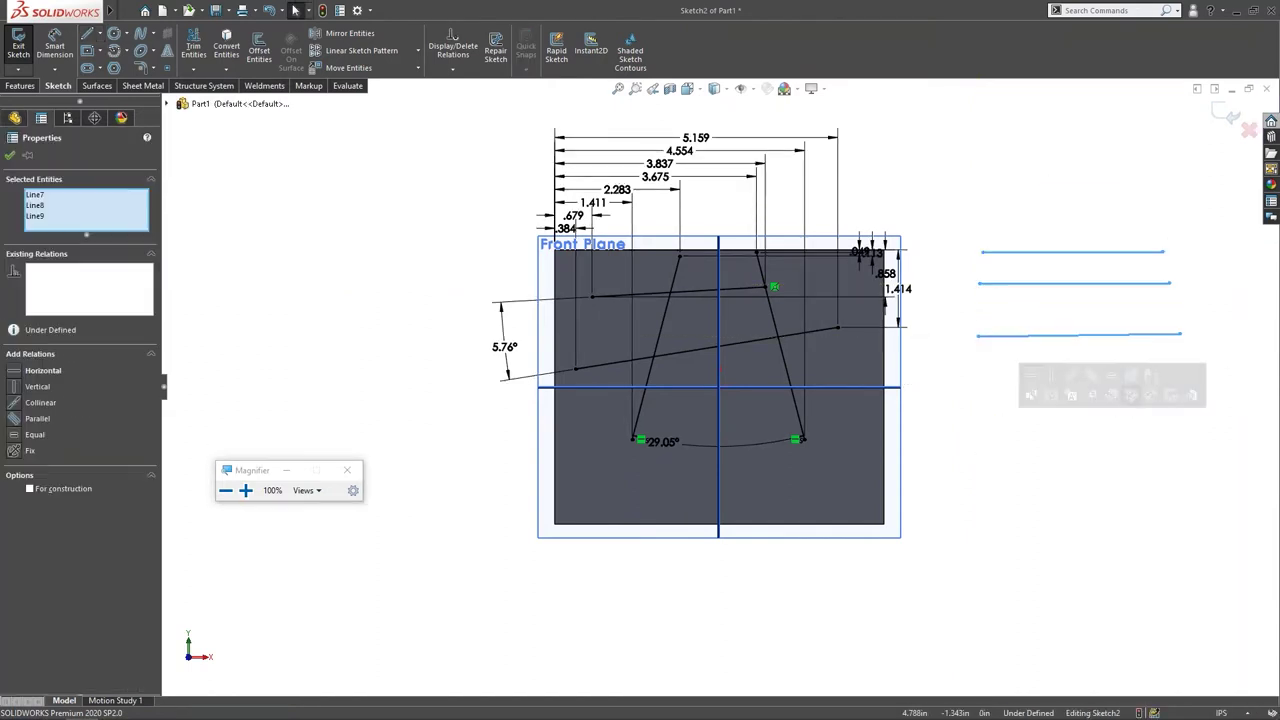
key("Escape")
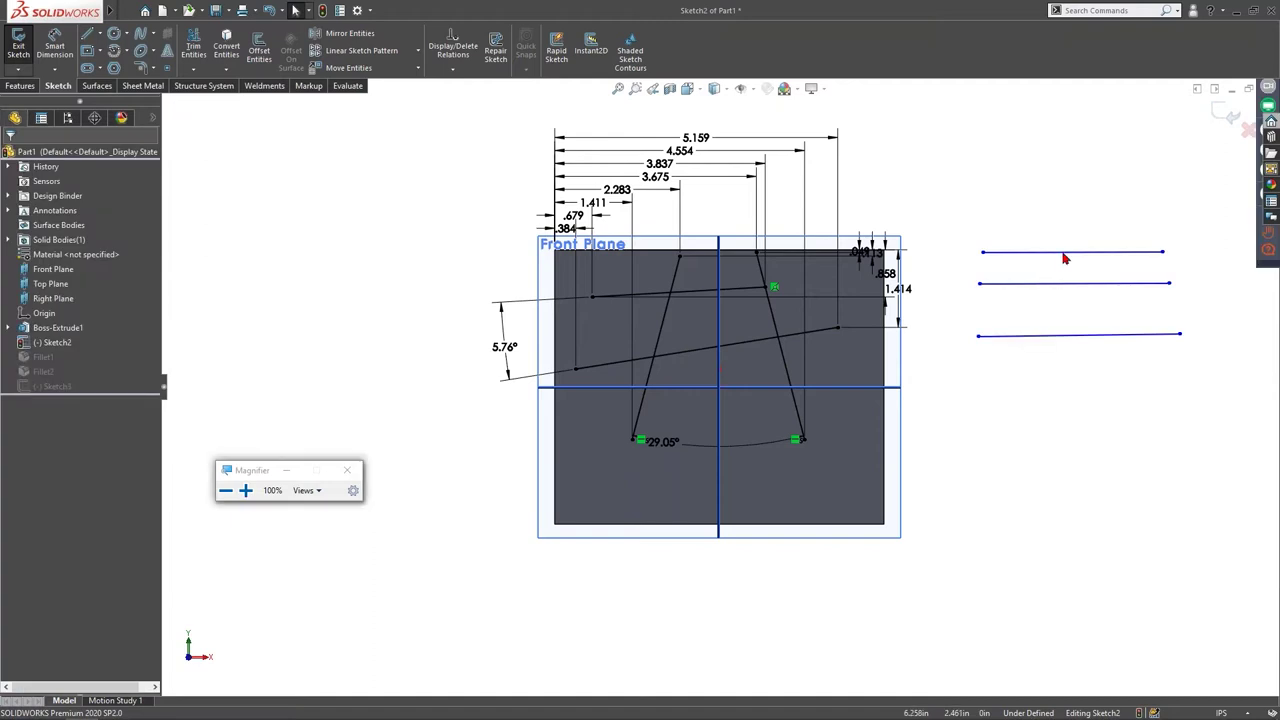
left_click(1063, 252)
key("Escape")
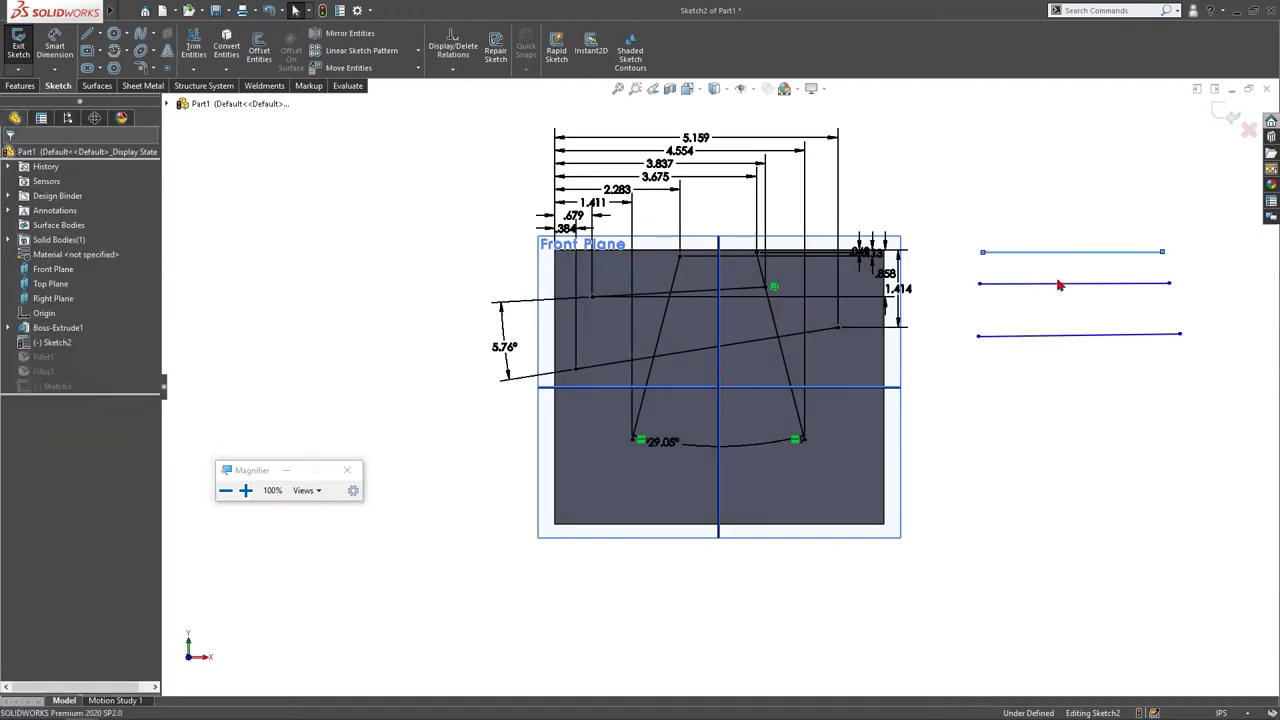
left_click(1055, 335)
key("Escape")
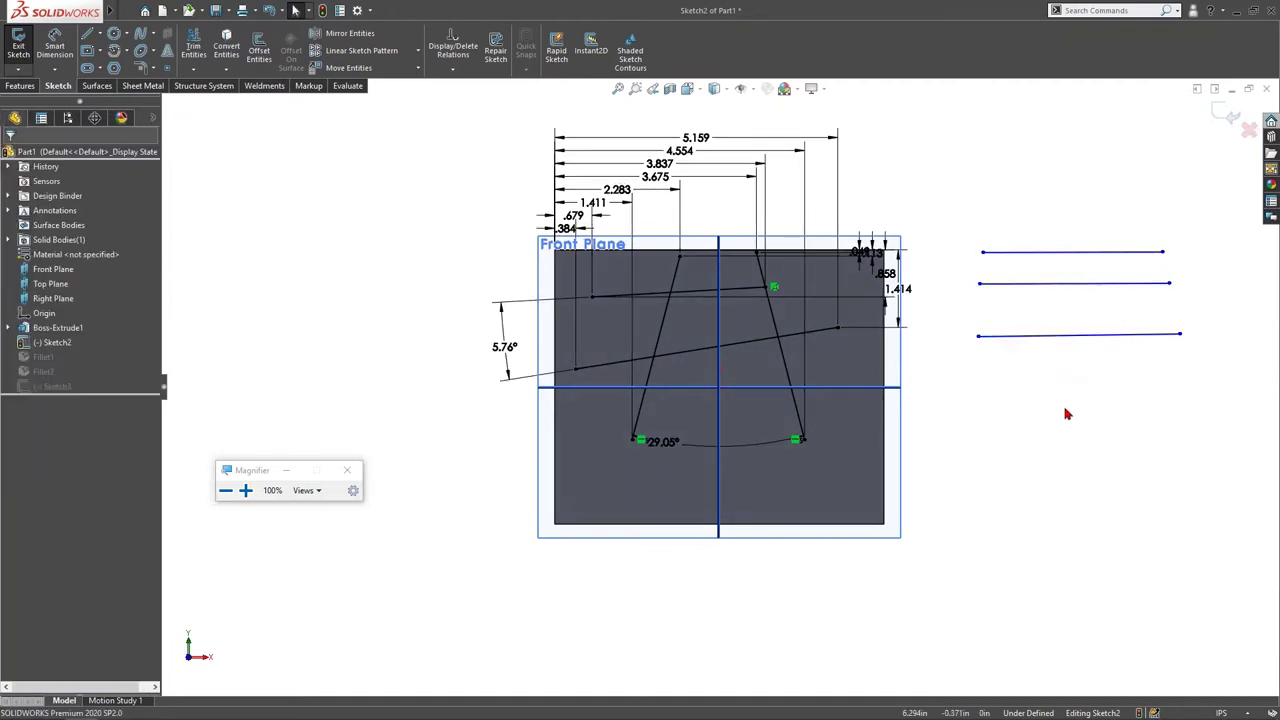
Step: Fully define the three new lines by applying Fully Define Sketch to all entities with the default Baseline schemes
left_click(466, 68)
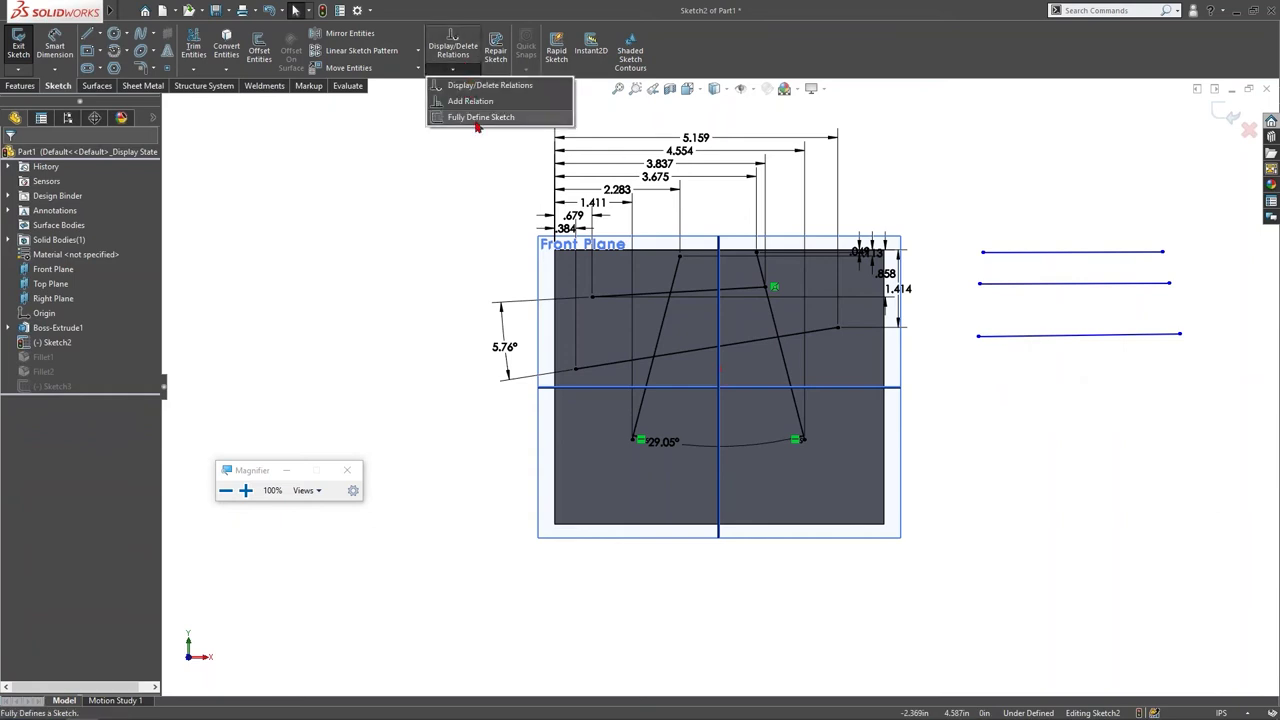
left_click(478, 119)
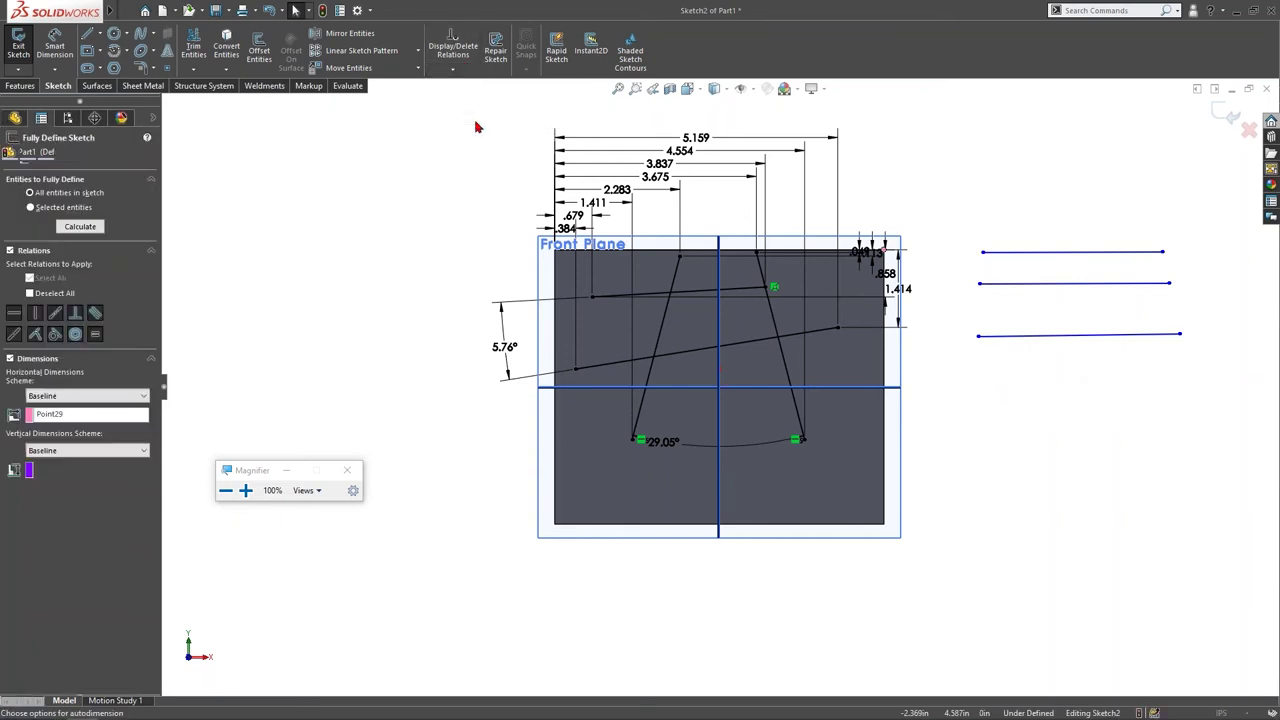
left_click(80, 226)
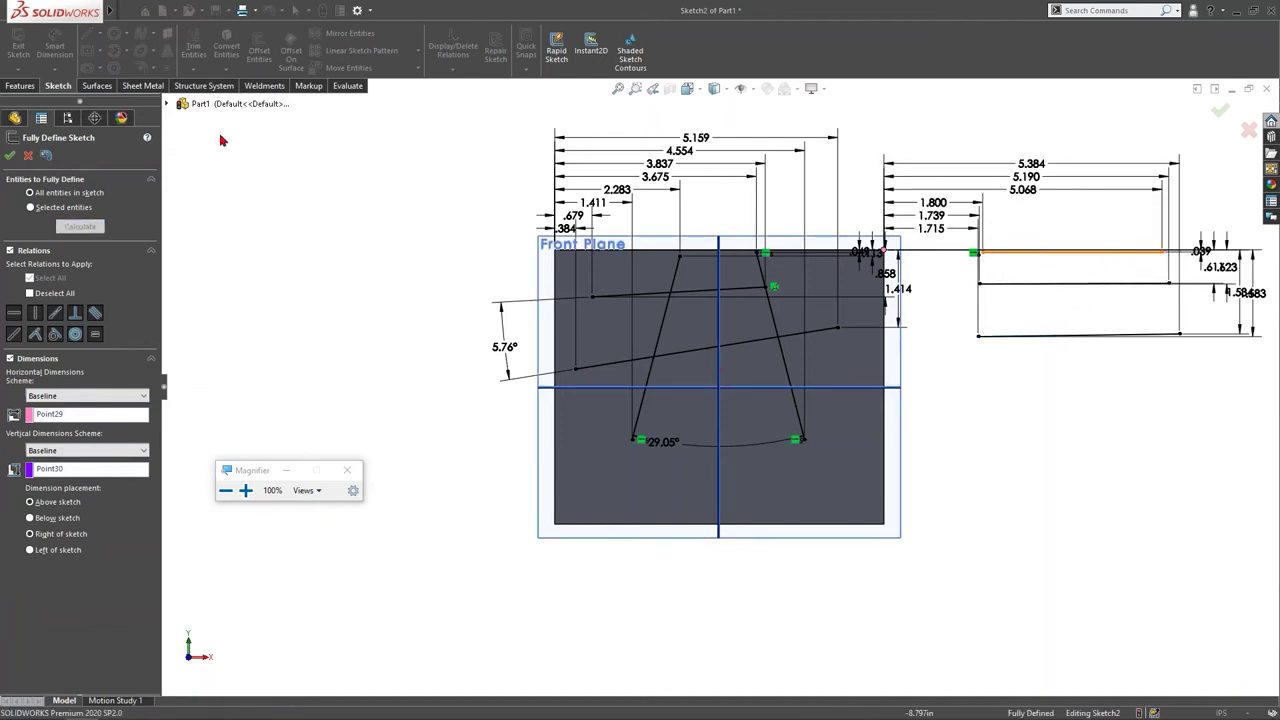
left_click(8, 158)
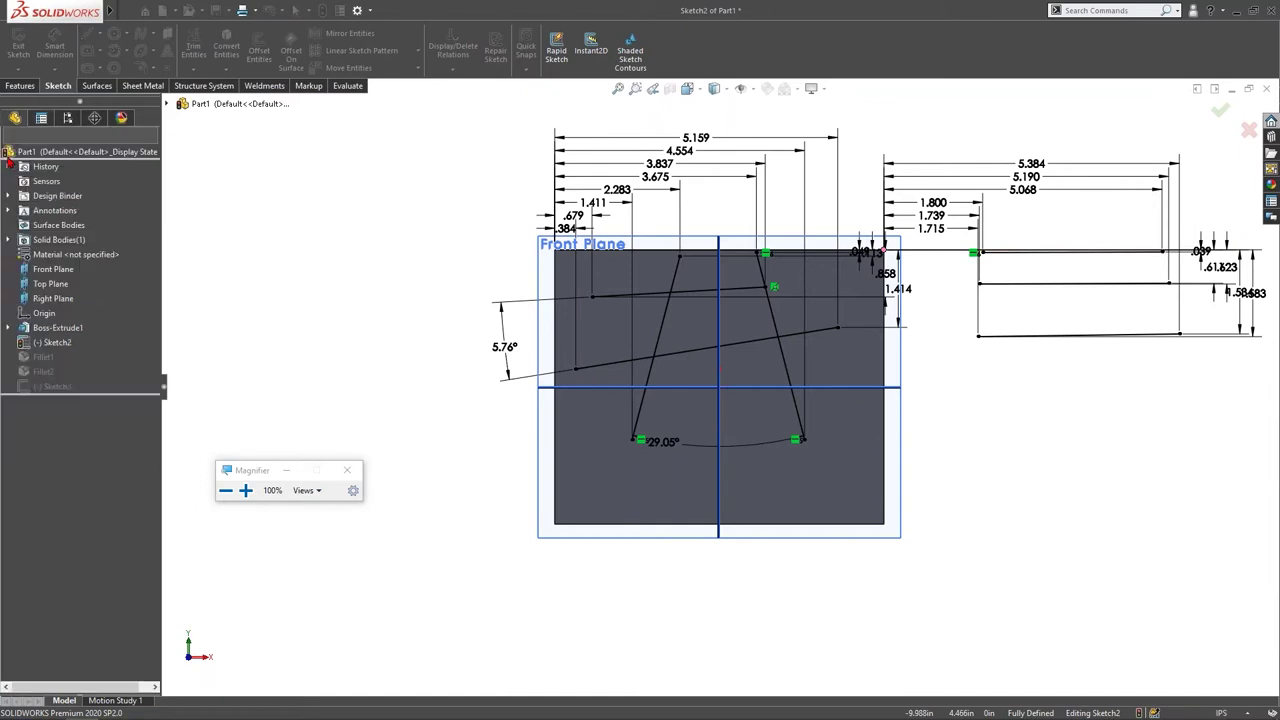
Step: Check the tips list in the PowerPoint slide show, return to SOLIDWORKS and exit the sketch
key("alt+Tab")
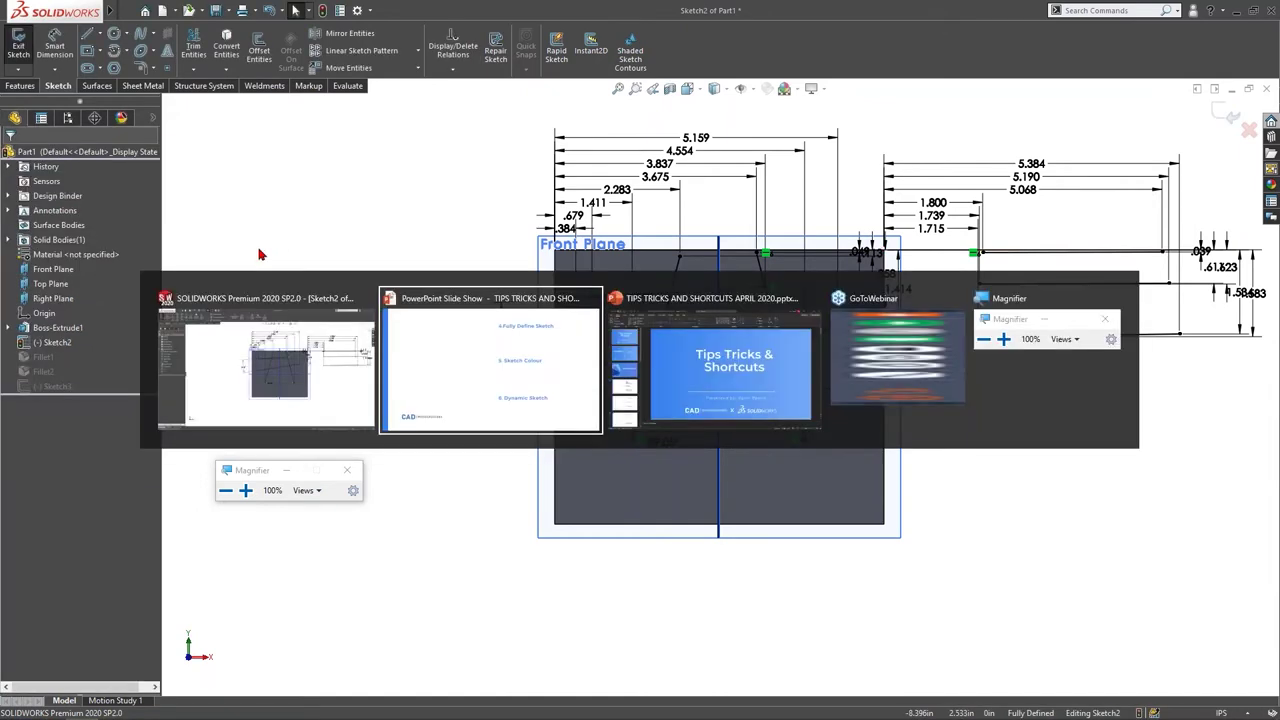
key("alt+Tab")
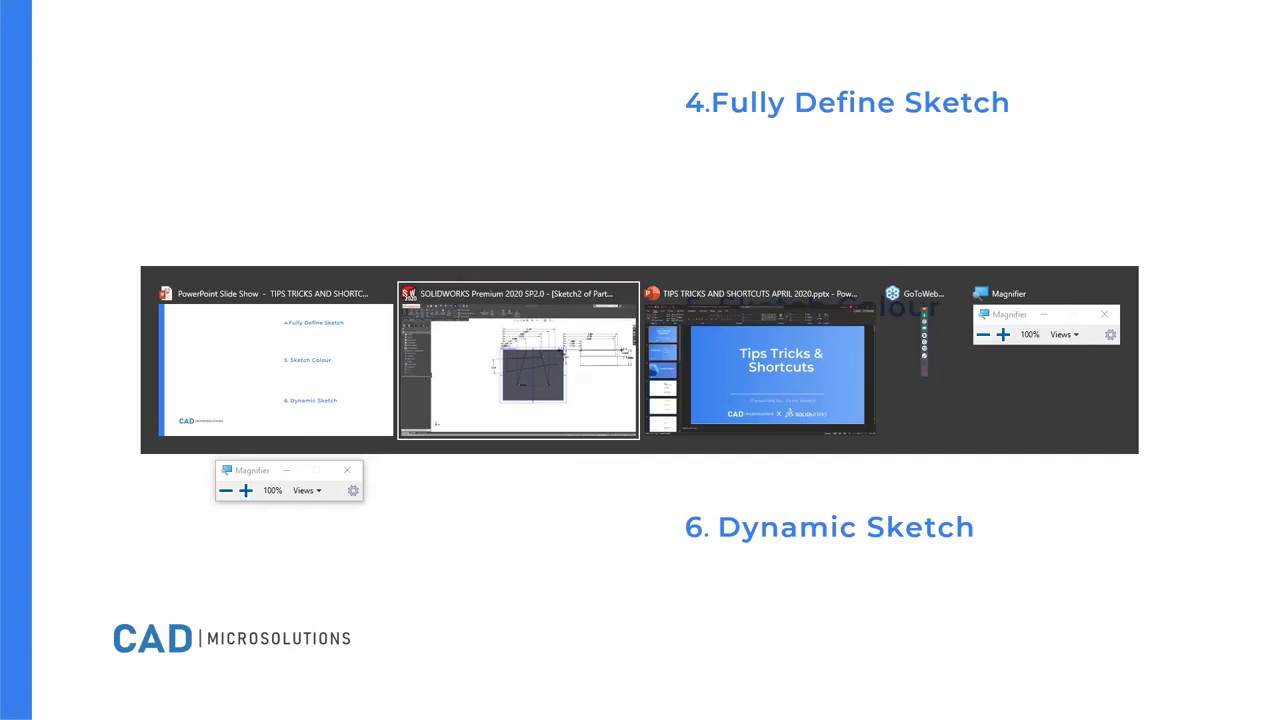
left_click(922, 143)
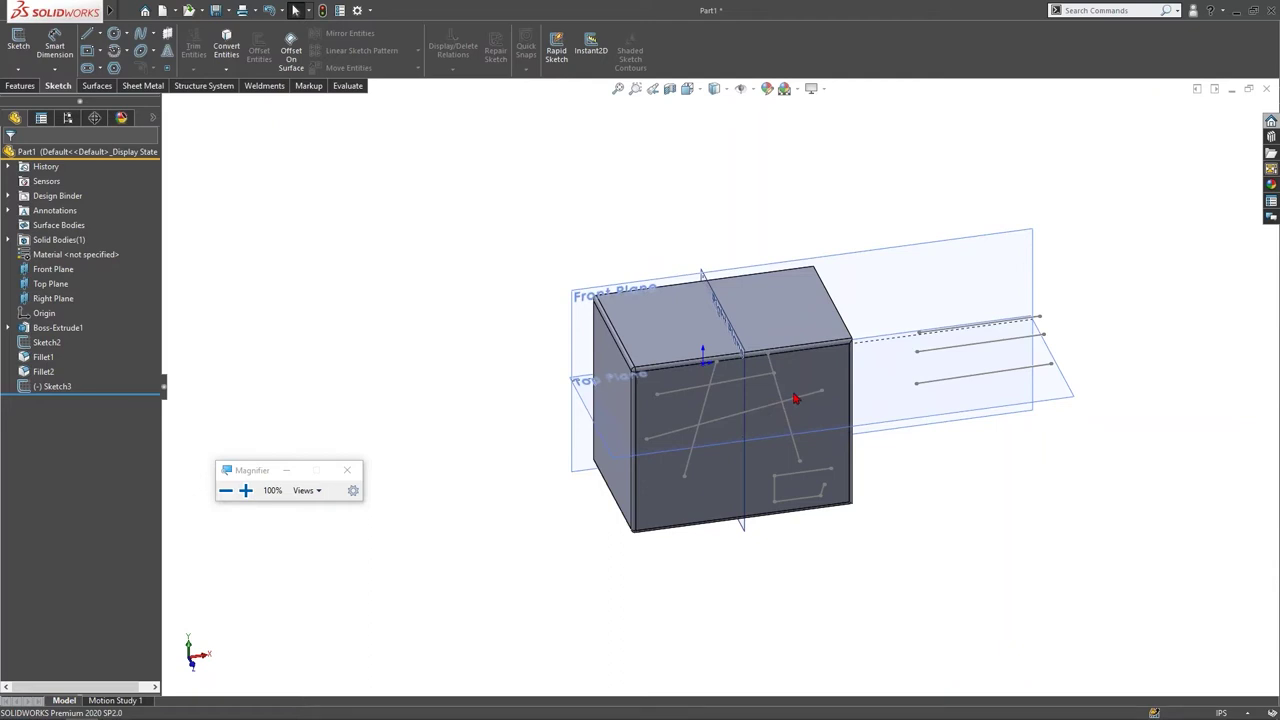
Step: Set the sketch color of the crossing-lines sketch to orange
right_click(28, 342)
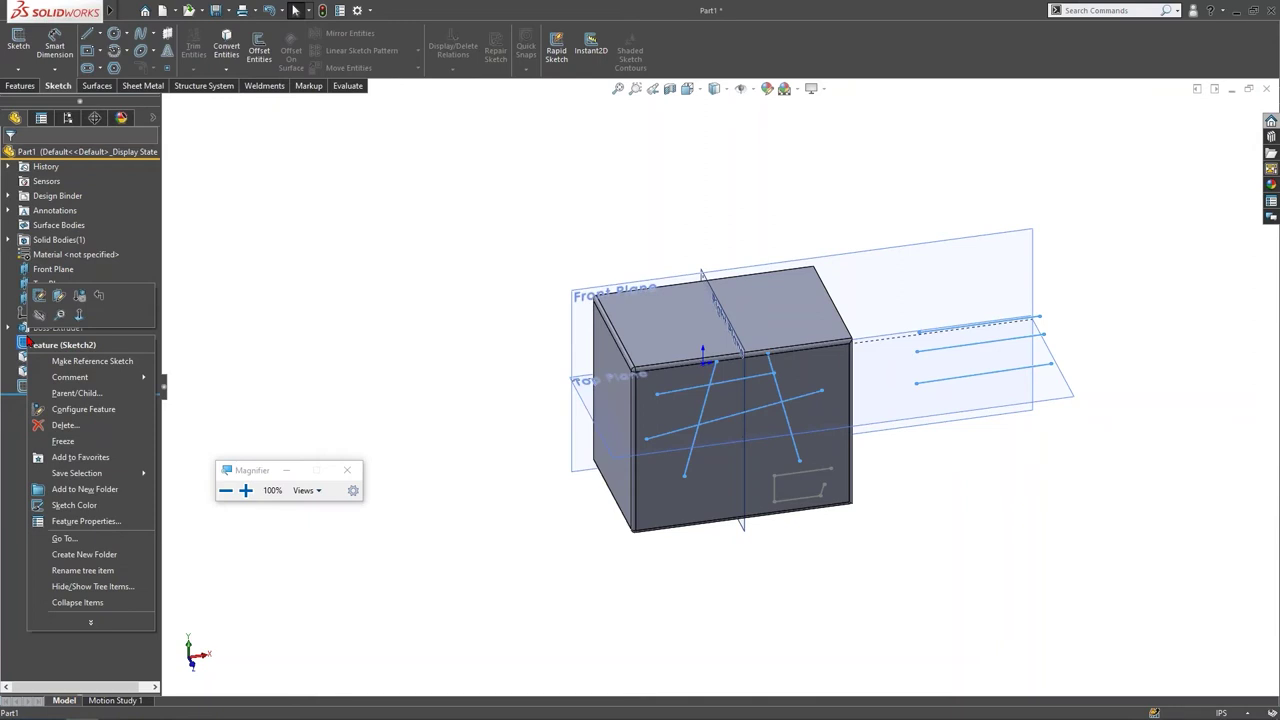
left_click(67, 505)
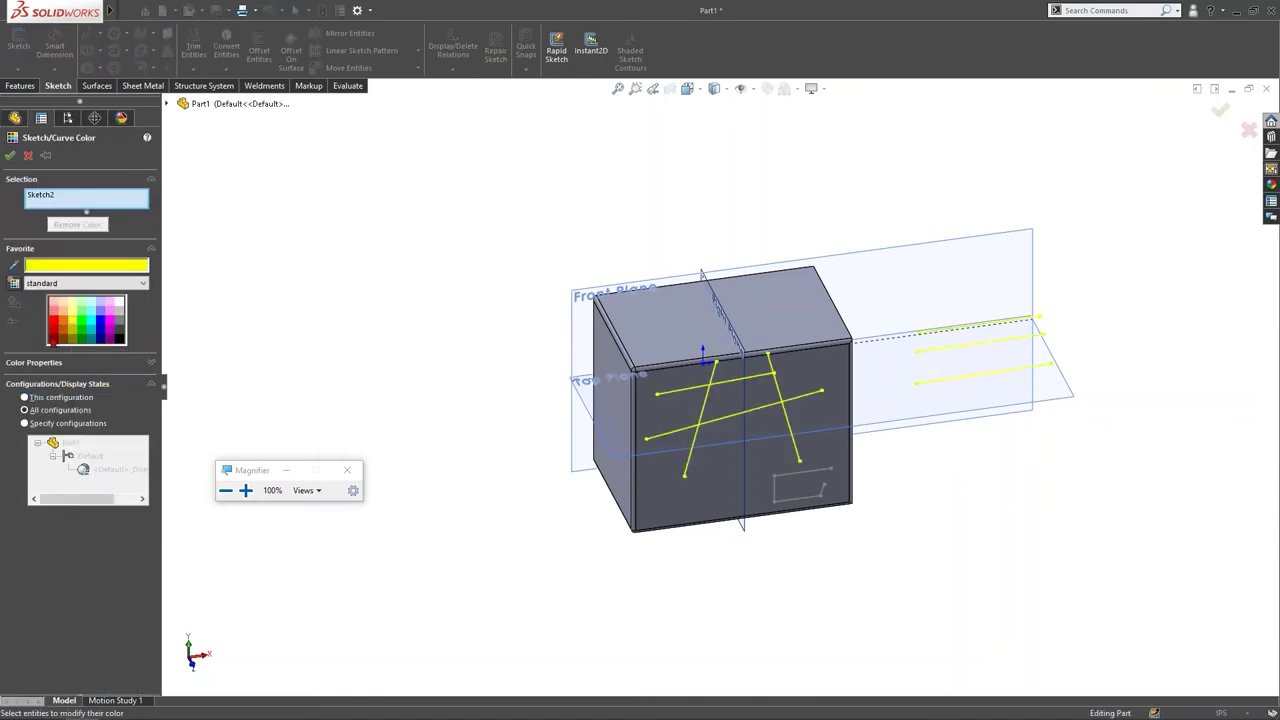
left_click(63, 312)
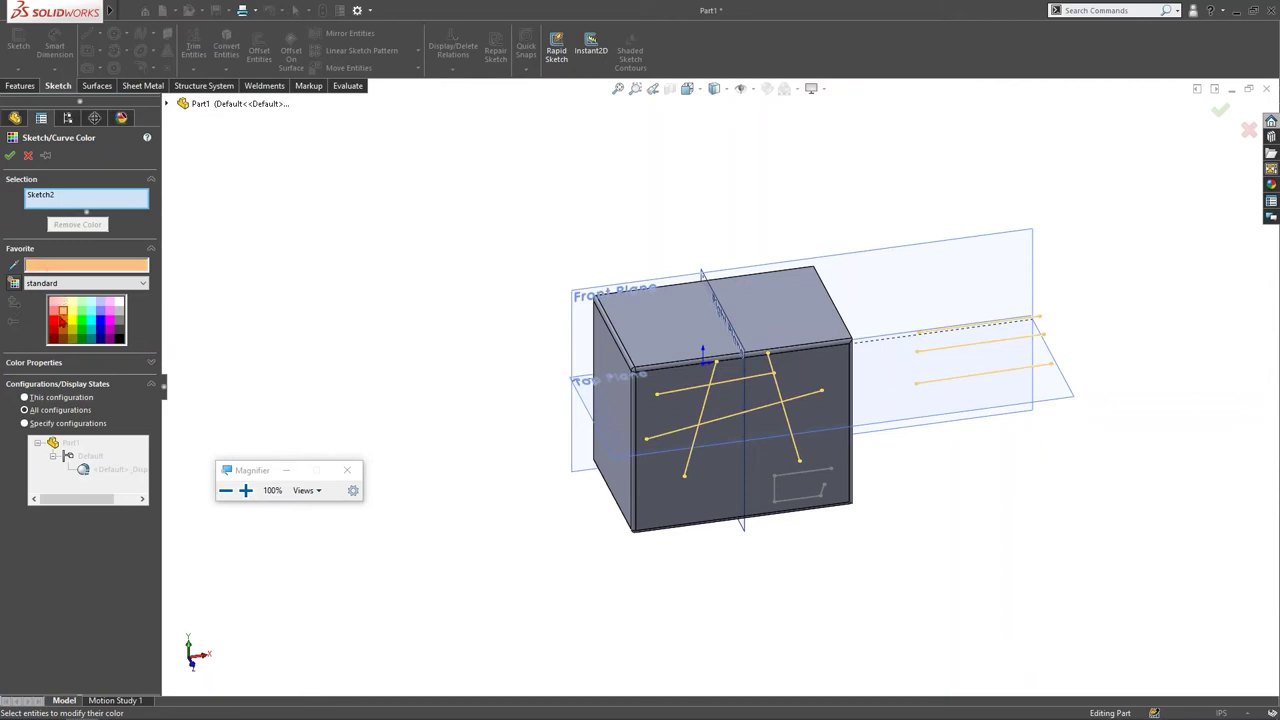
left_click(62, 320)
left_click(10, 155)
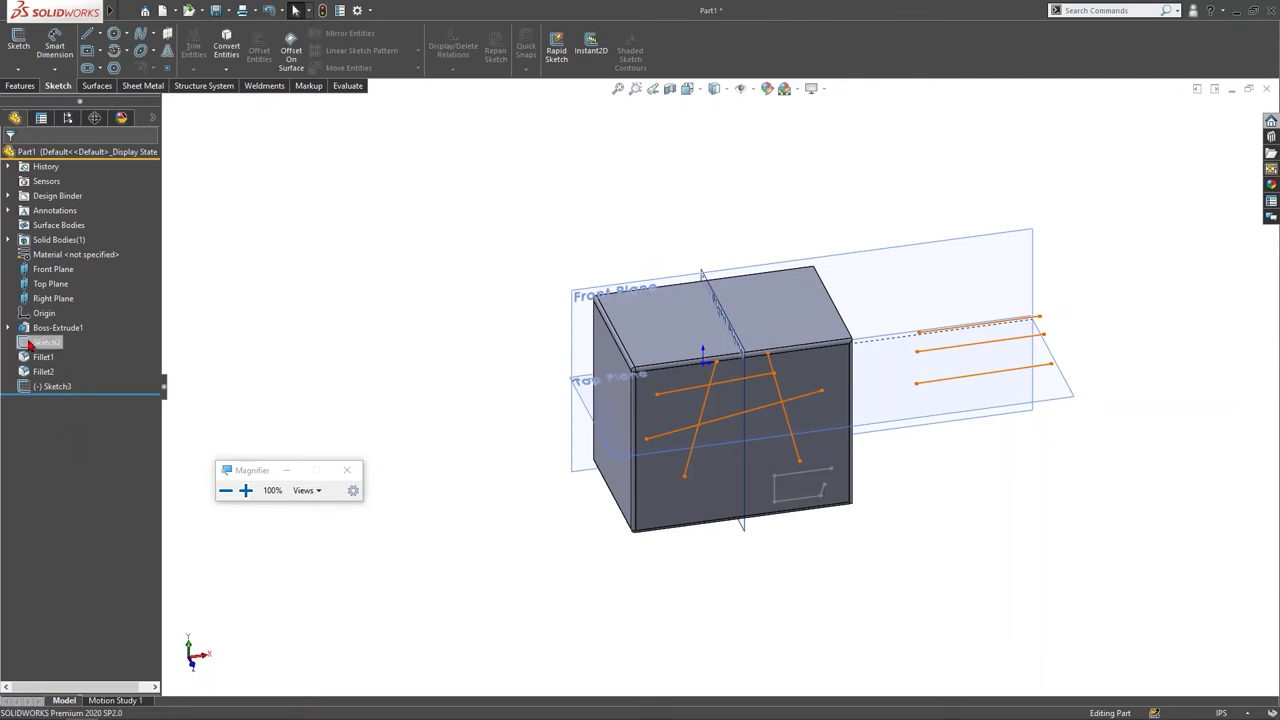
Step: Set the sketch color of the open line chain on the box's front face to green
right_click(47, 390)
left_click(128, 393)
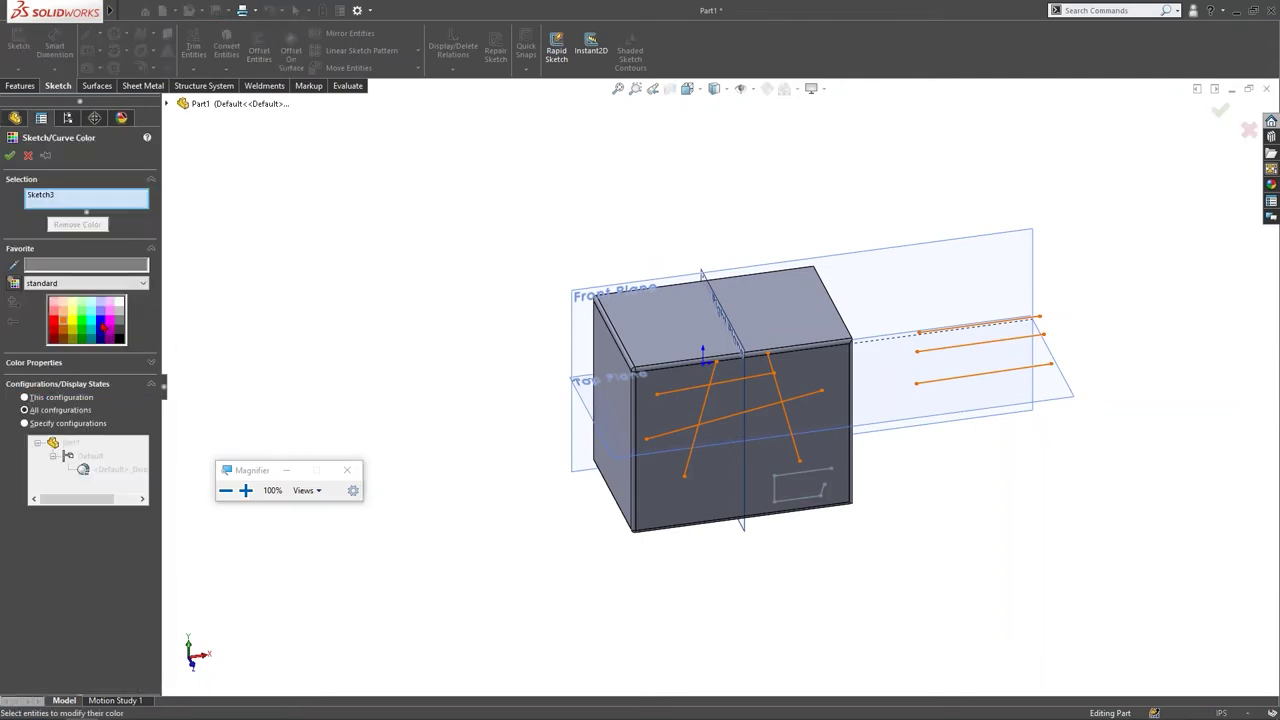
left_click(101, 320)
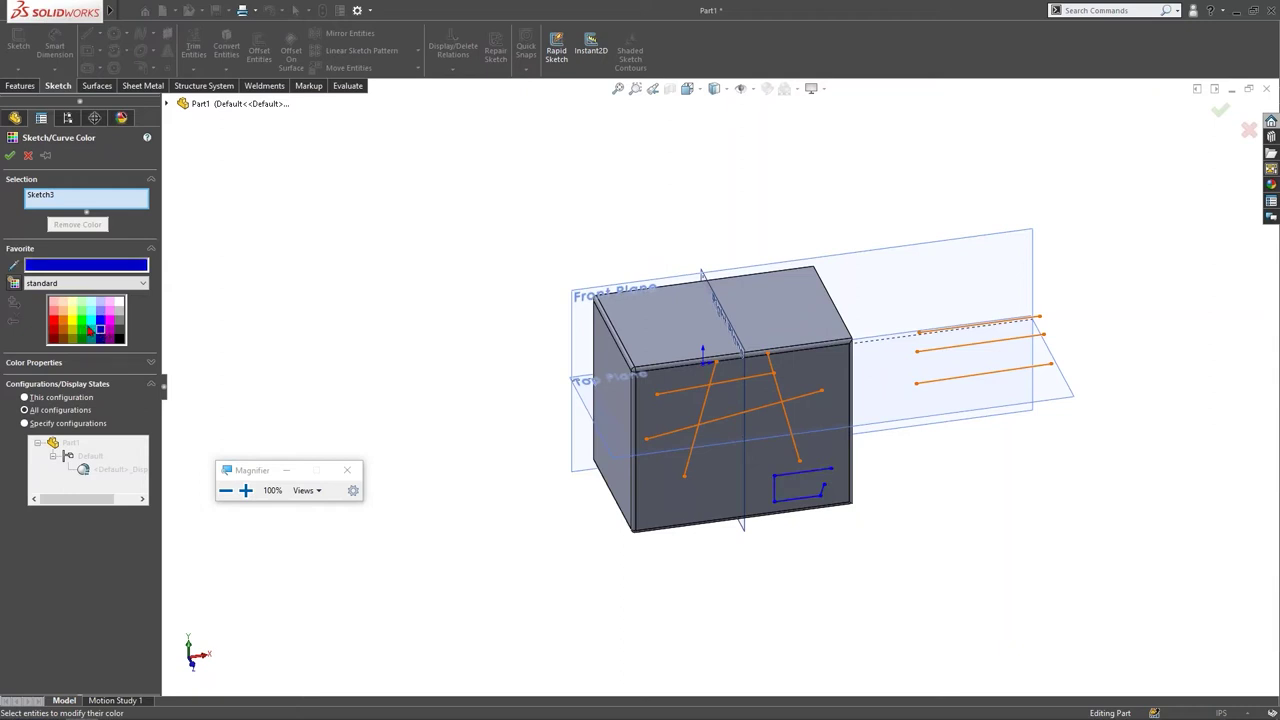
left_click(82, 334)
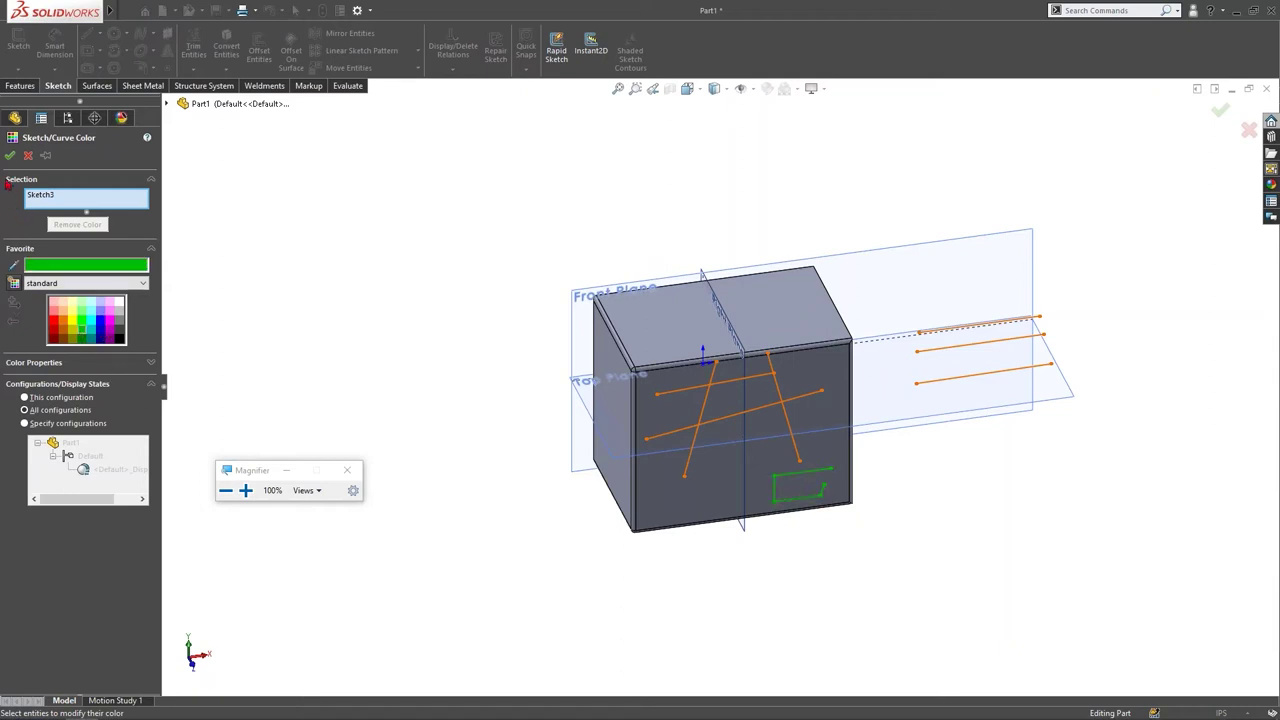
left_click(10, 155)
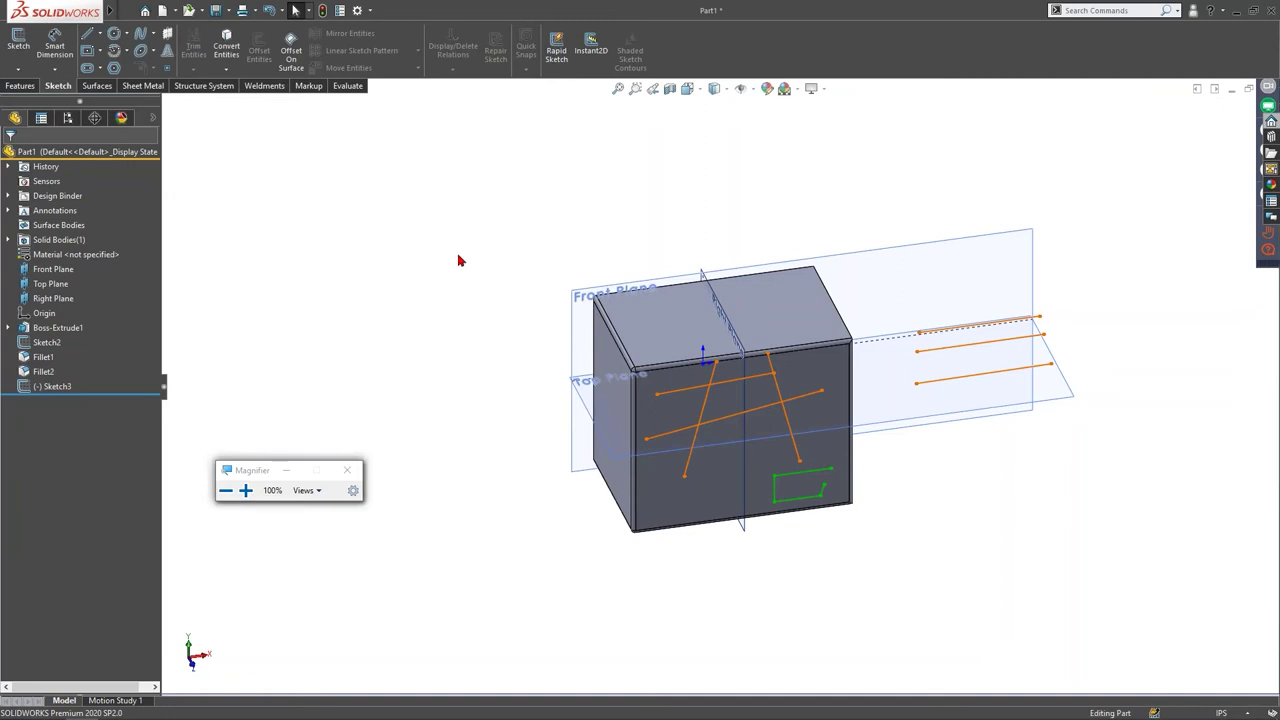
Step: Inspect the recolored sketches from the front and at an angle, and check the tips list in the PowerPoint slide show
key("ctrl+1")
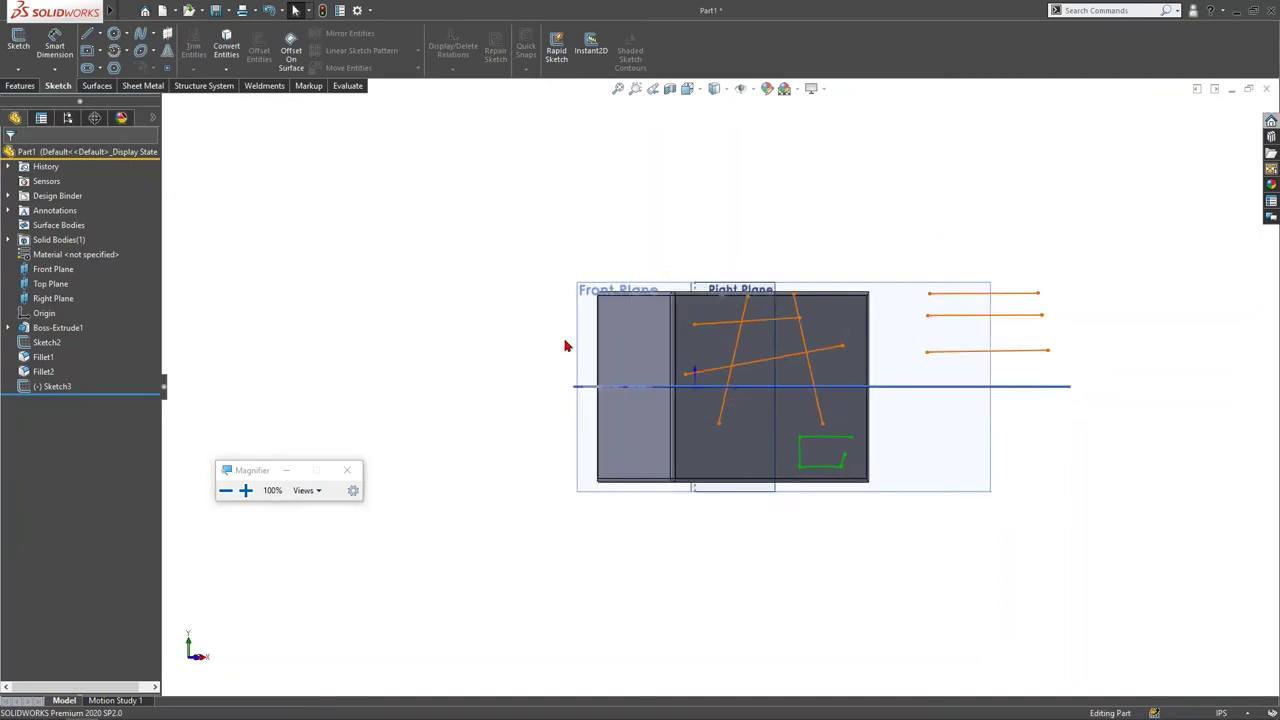
key("ctrl+7")
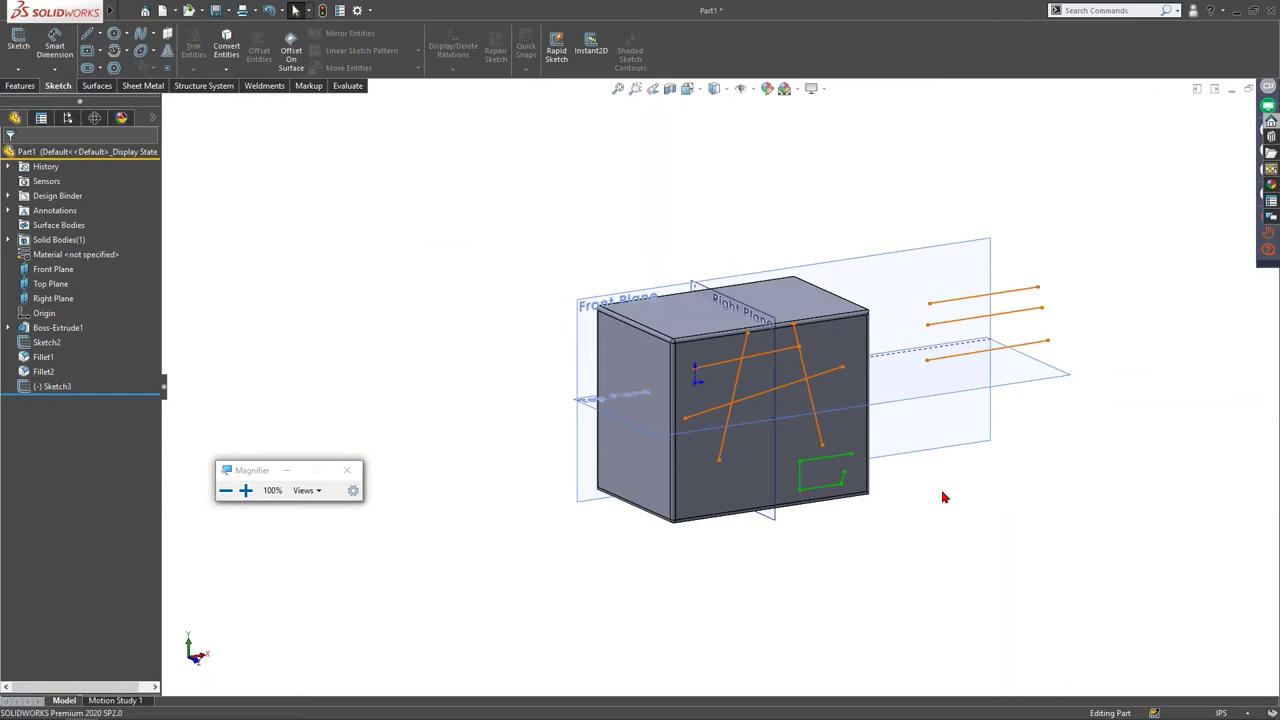
key("alt+Tab")
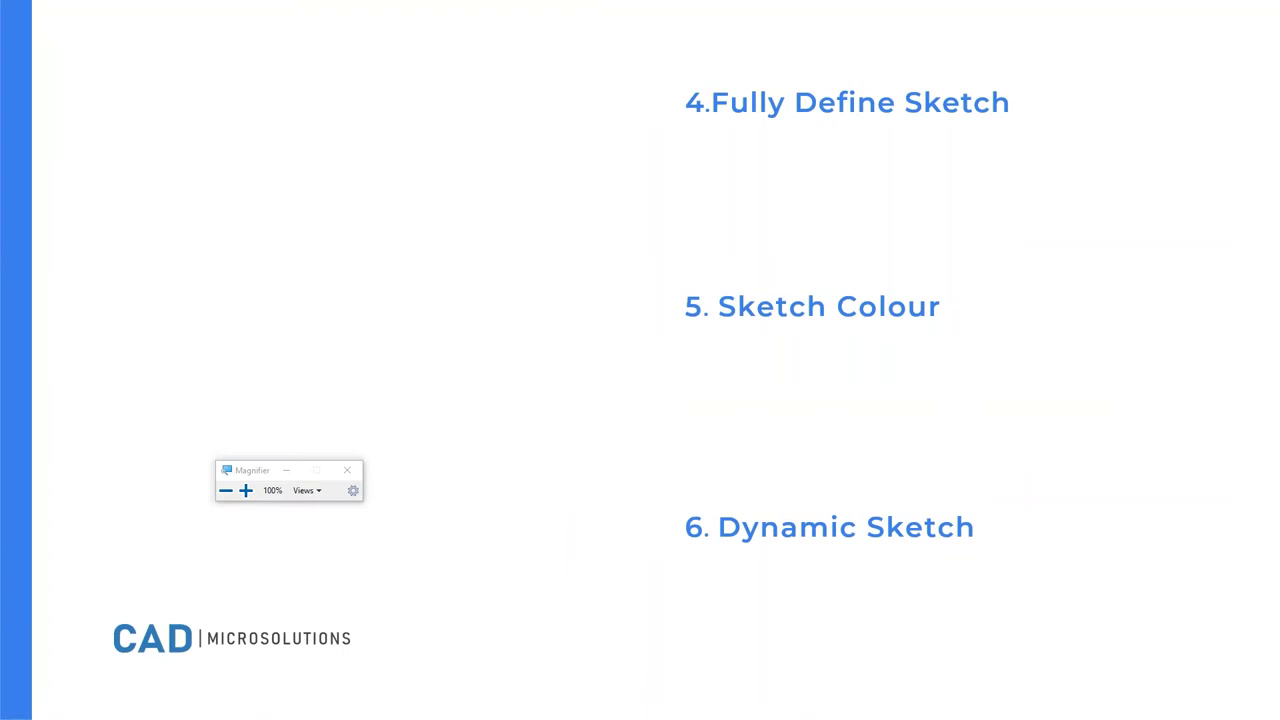
key("alt+Tab")
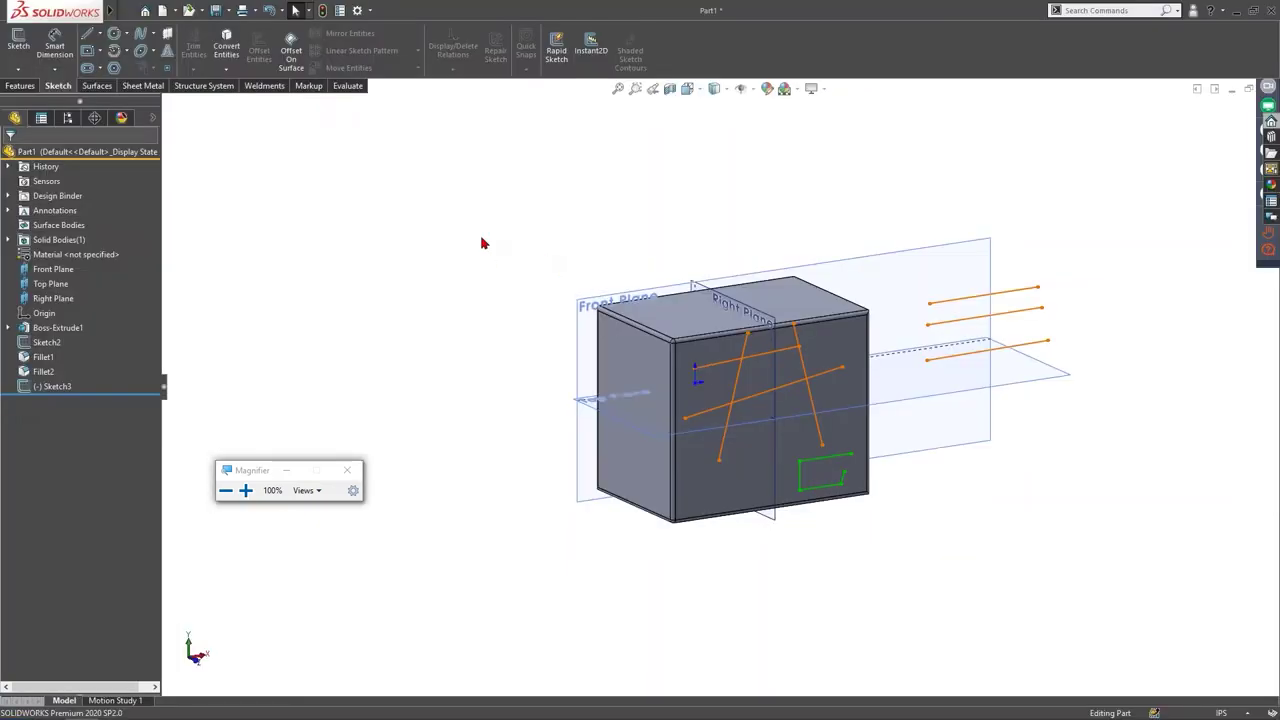
Step: Open ARC EQUATION.SLDPRT from the recent documents
key("ctrl+F2")
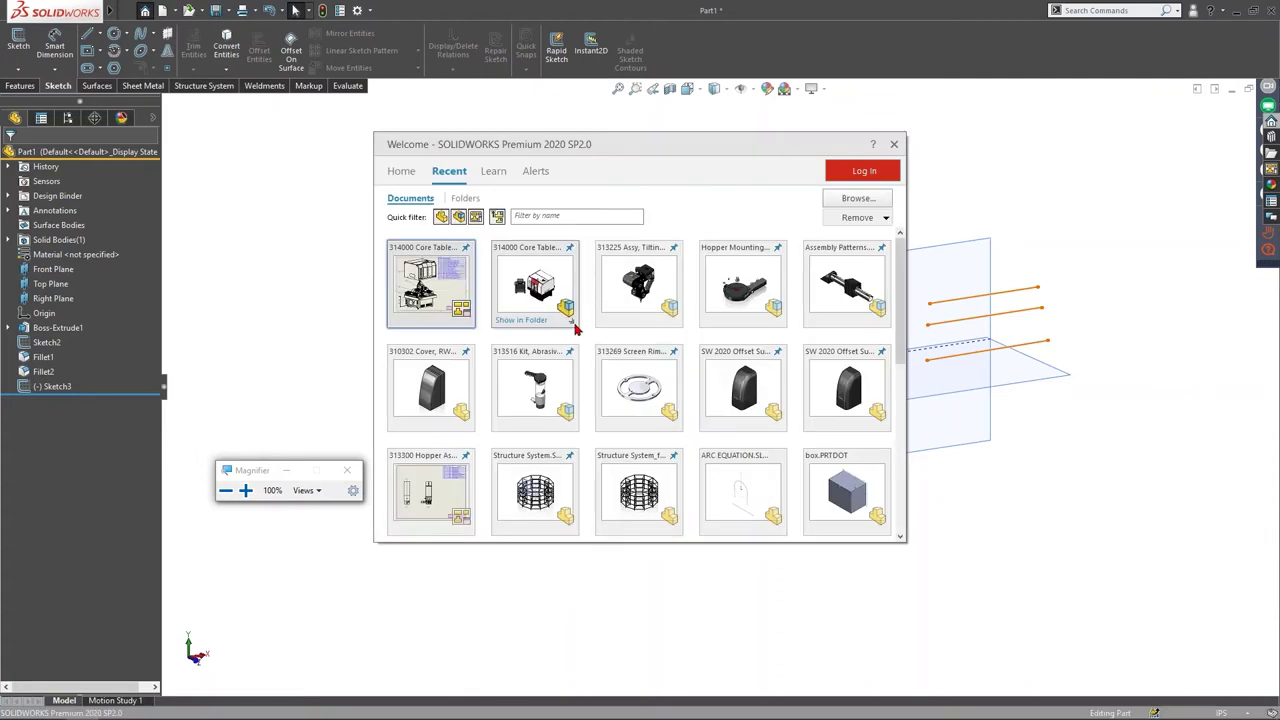
scroll(575, 330, "down", 1)
scroll(575, 330, "down", 4)
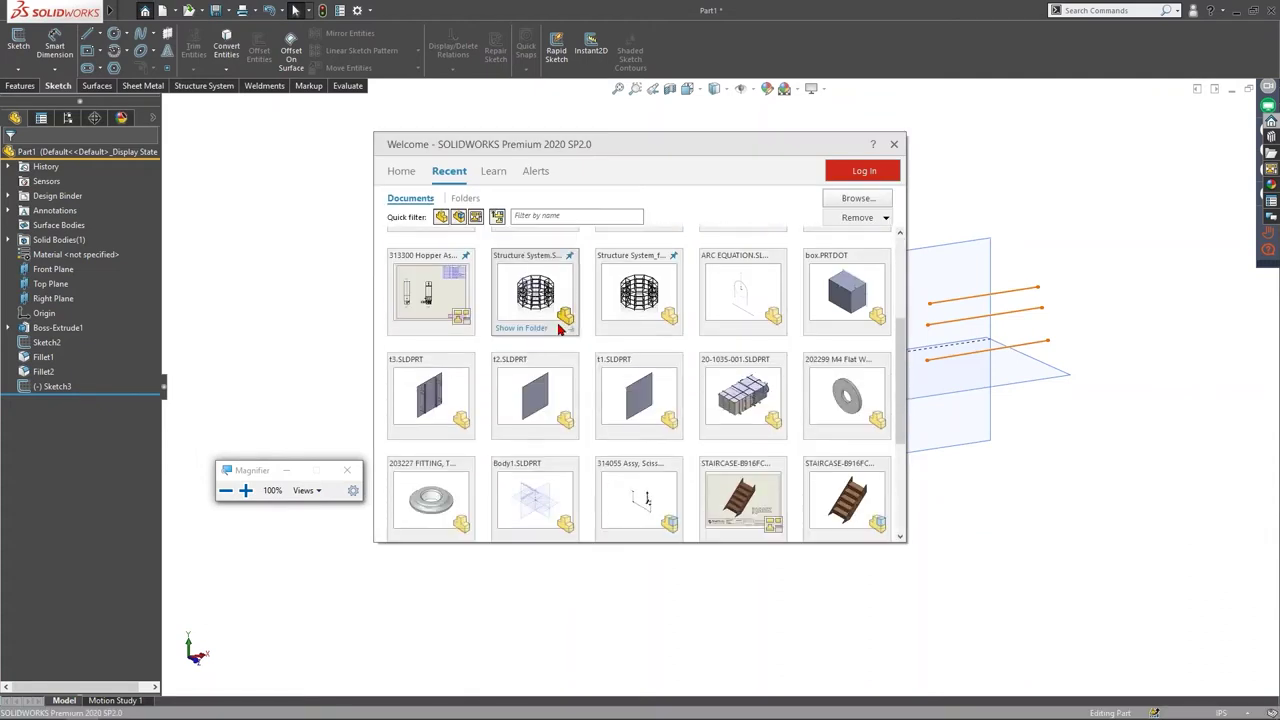
scroll(555, 330, "down", 3)
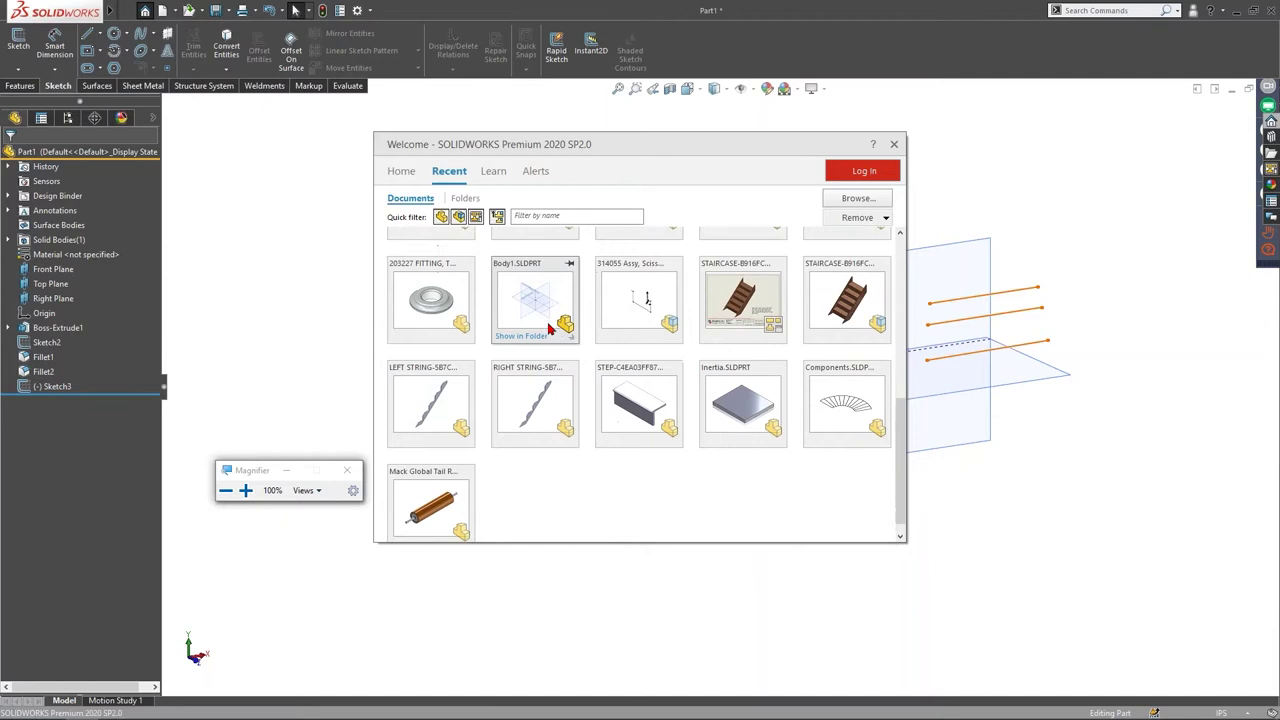
scroll(555, 330, "up", 6)
scroll(535, 333, "up", 1)
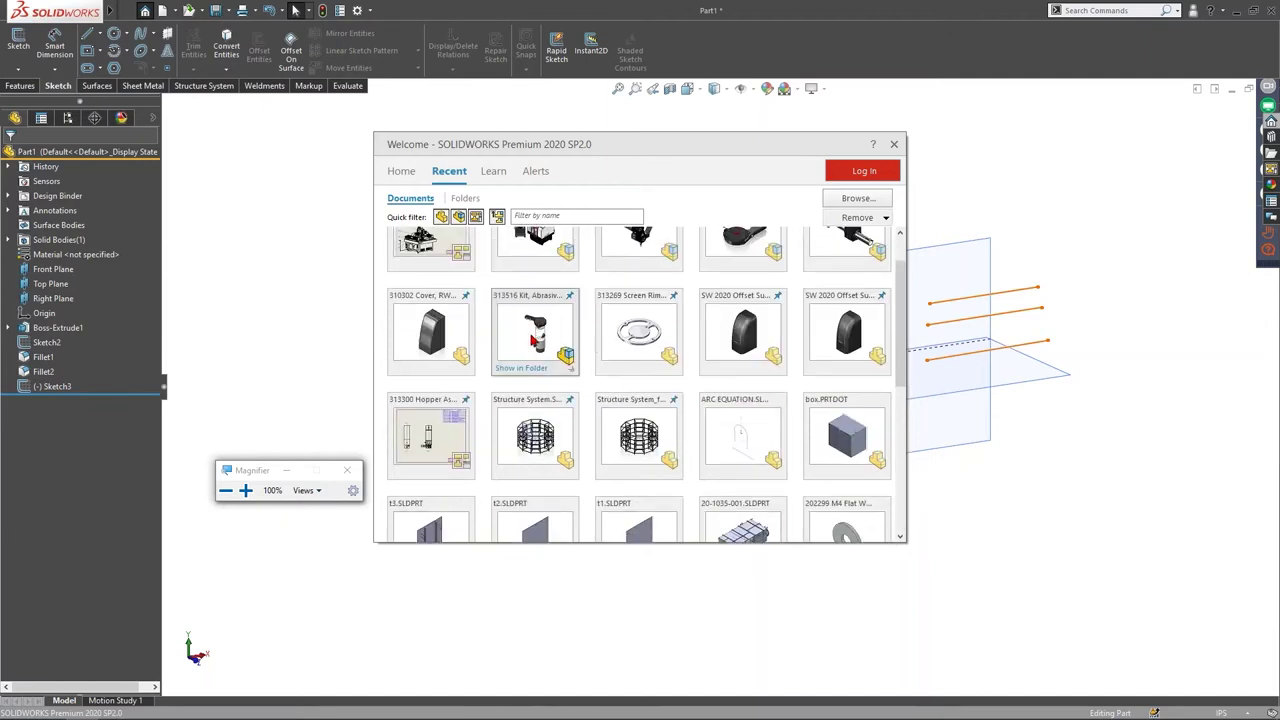
left_click(742, 422)
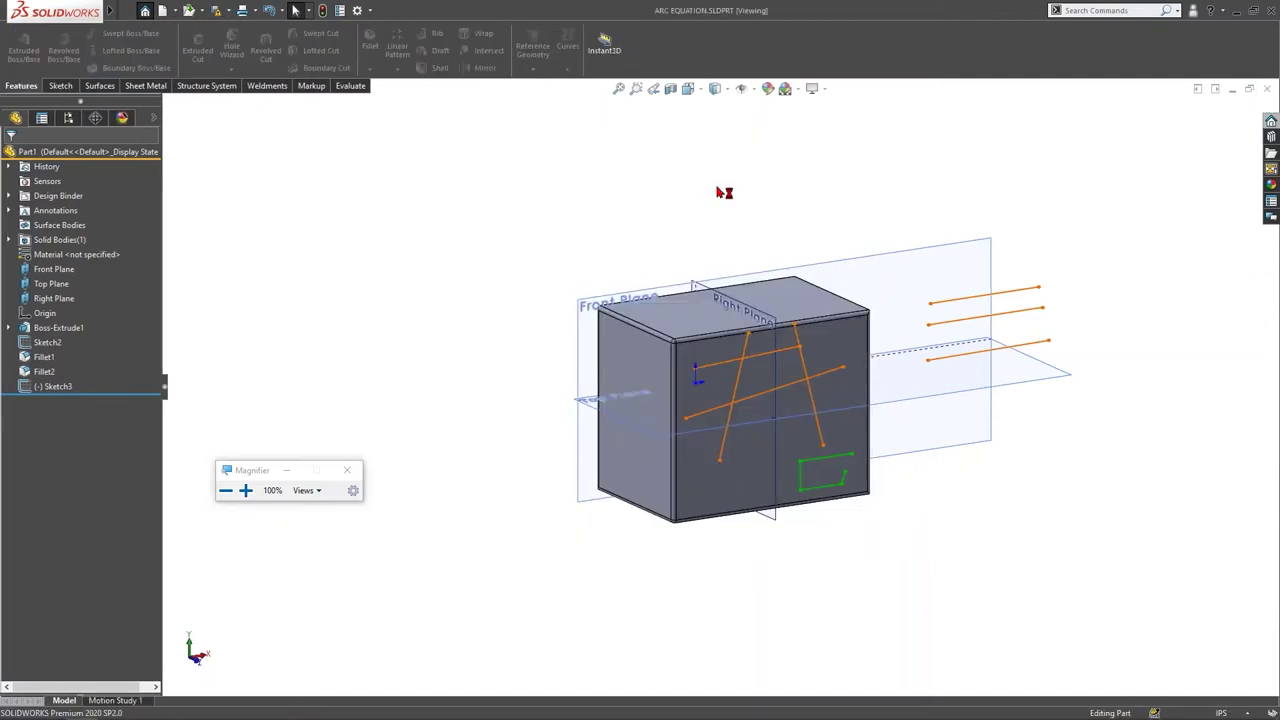
Step: Open Sketch1 for editing and examine the relation linking the arc to the separate horizontal line
left_click(52, 342)
left_click(34, 301)
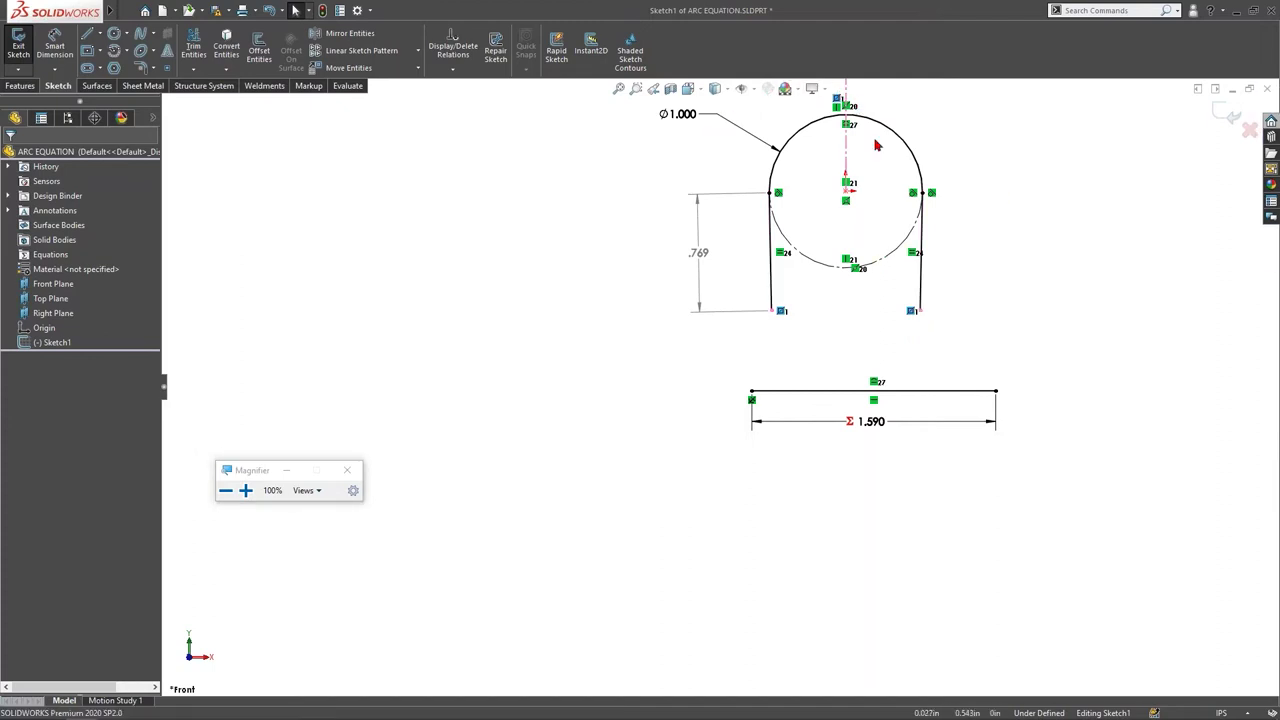
left_click(822, 392)
key("Escape")
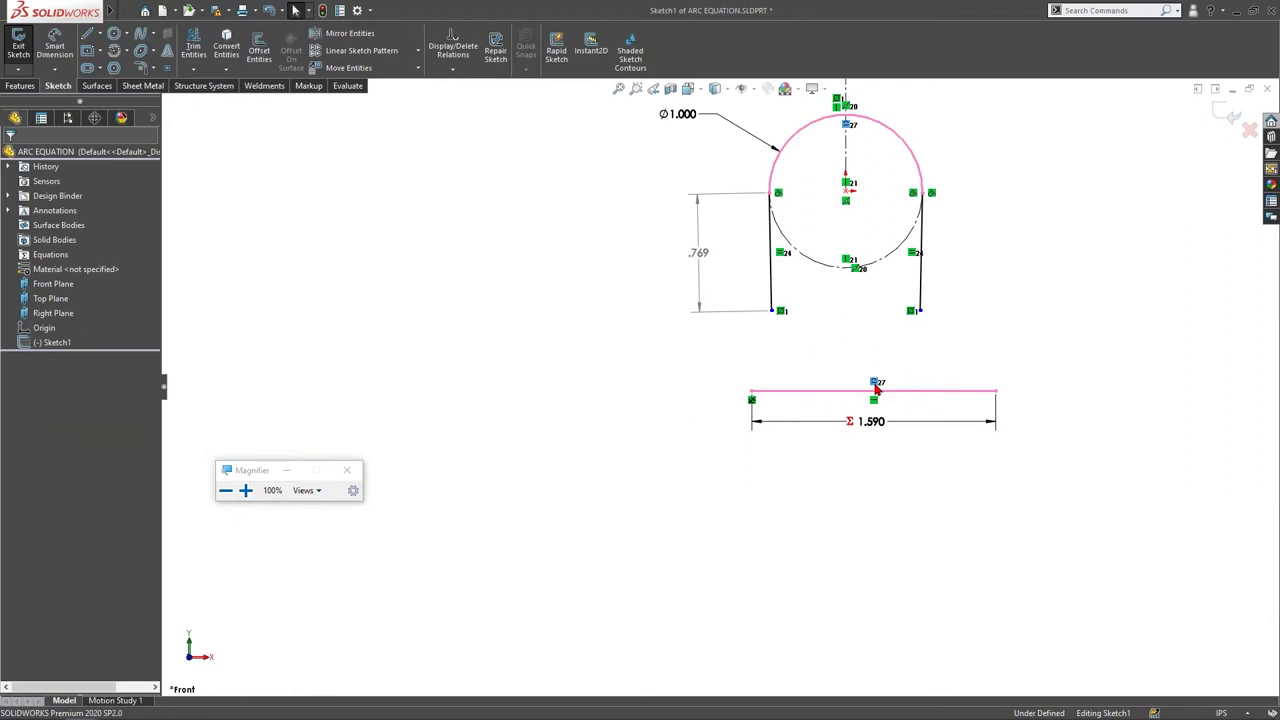
key("ctrl")
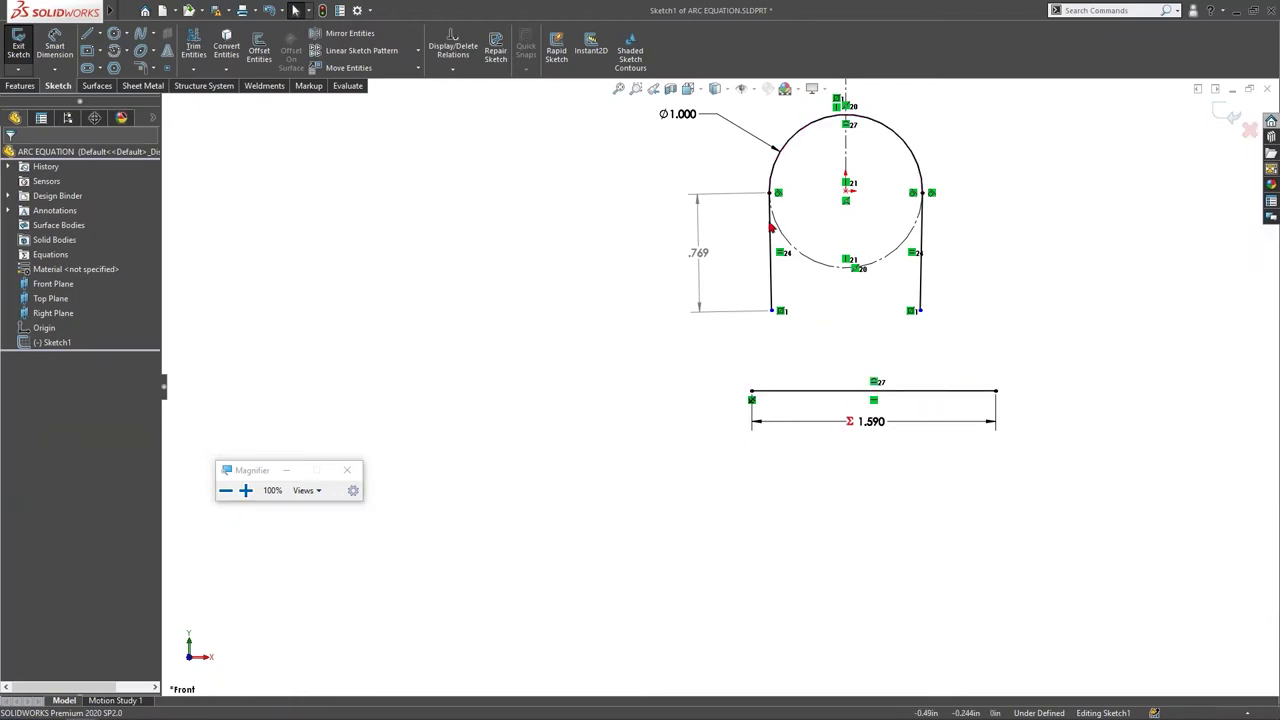
Step: Reshape the arc profile by moving the free endpoint of its left leg, and exit the sketch
left_click_drag(772, 311, 728, 284)
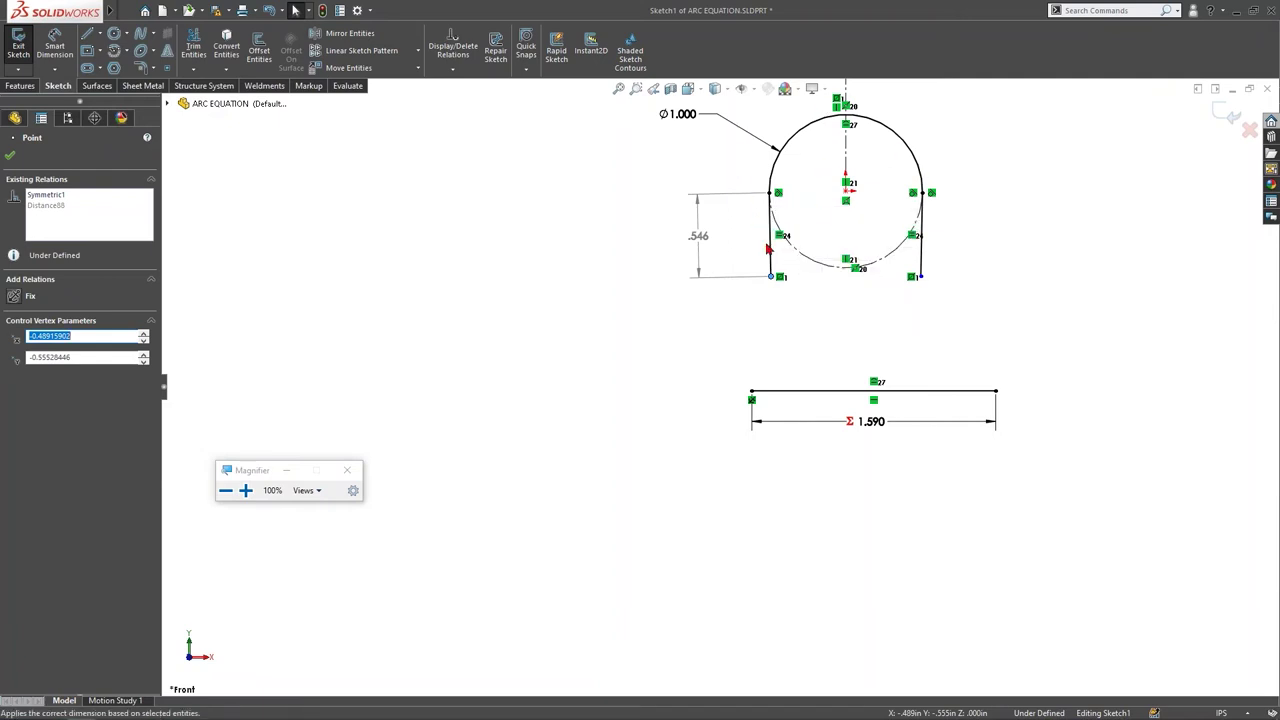
left_click(770, 250)
left_click(820, 289)
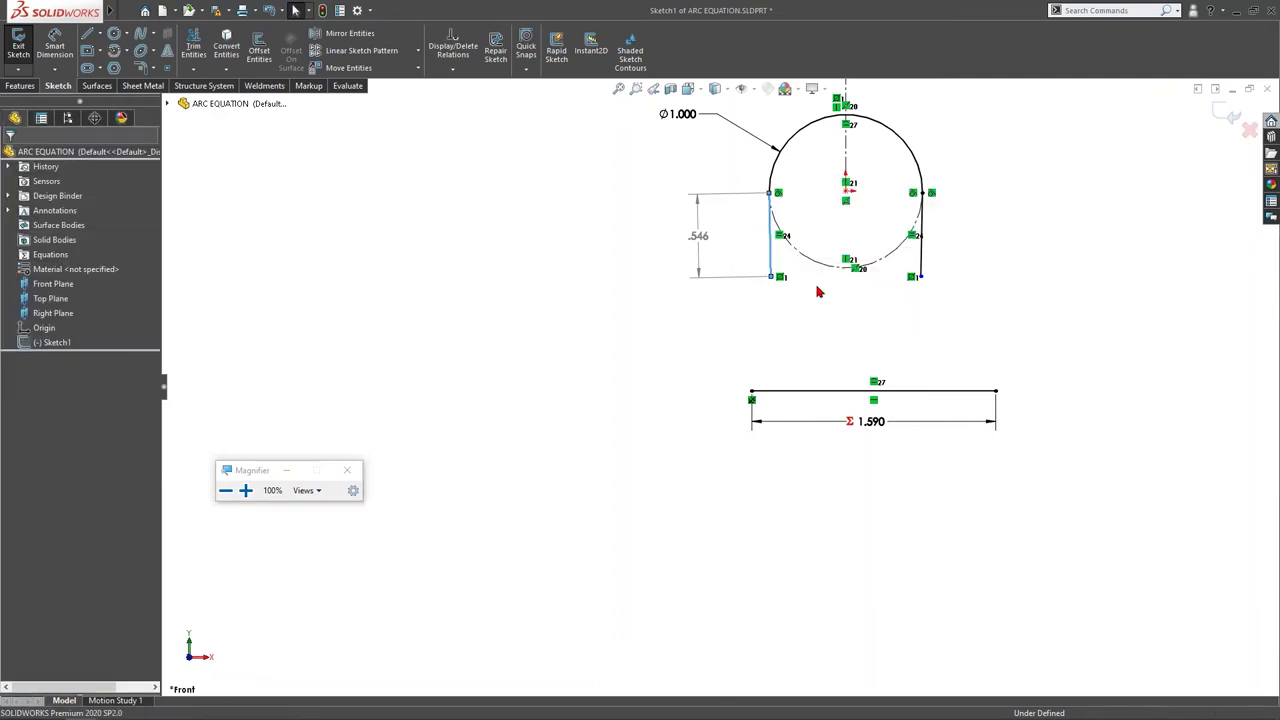
left_click(1226, 114)
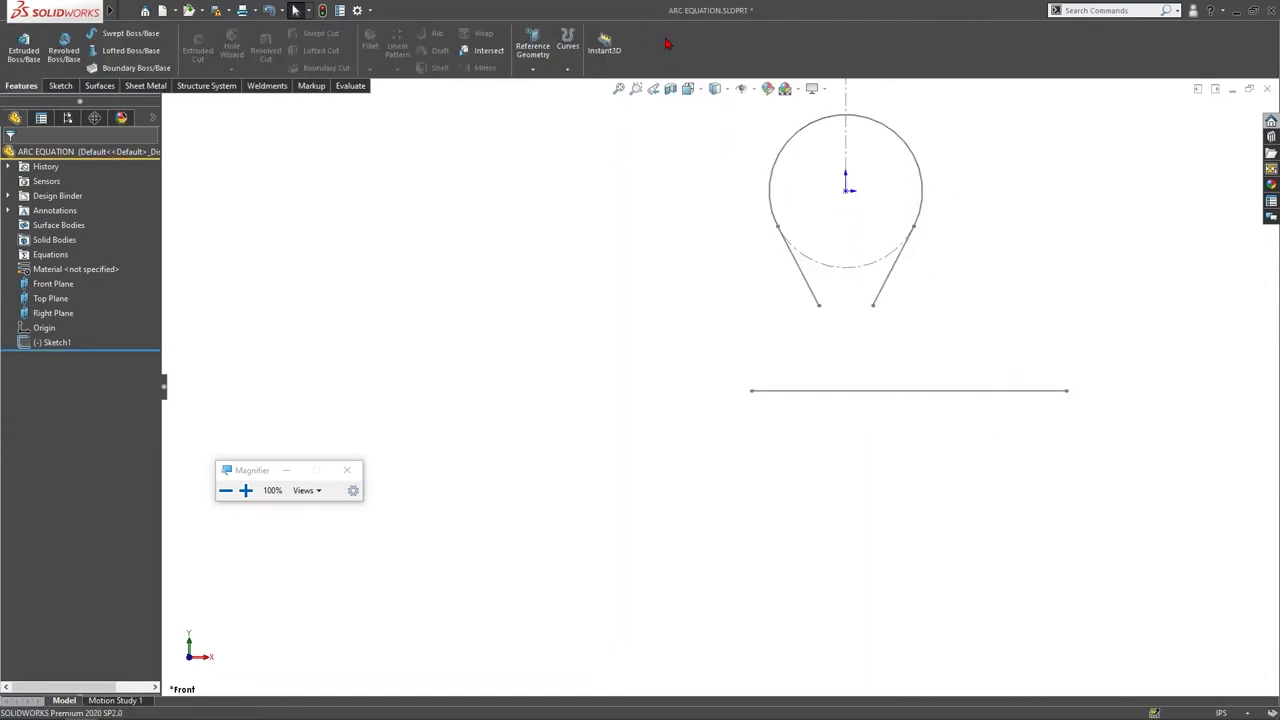
Step: Turn on Instant3D and reposition the free endpoints of the arc's legs outside the sketch to vary the arc length
left_click(877, 312)
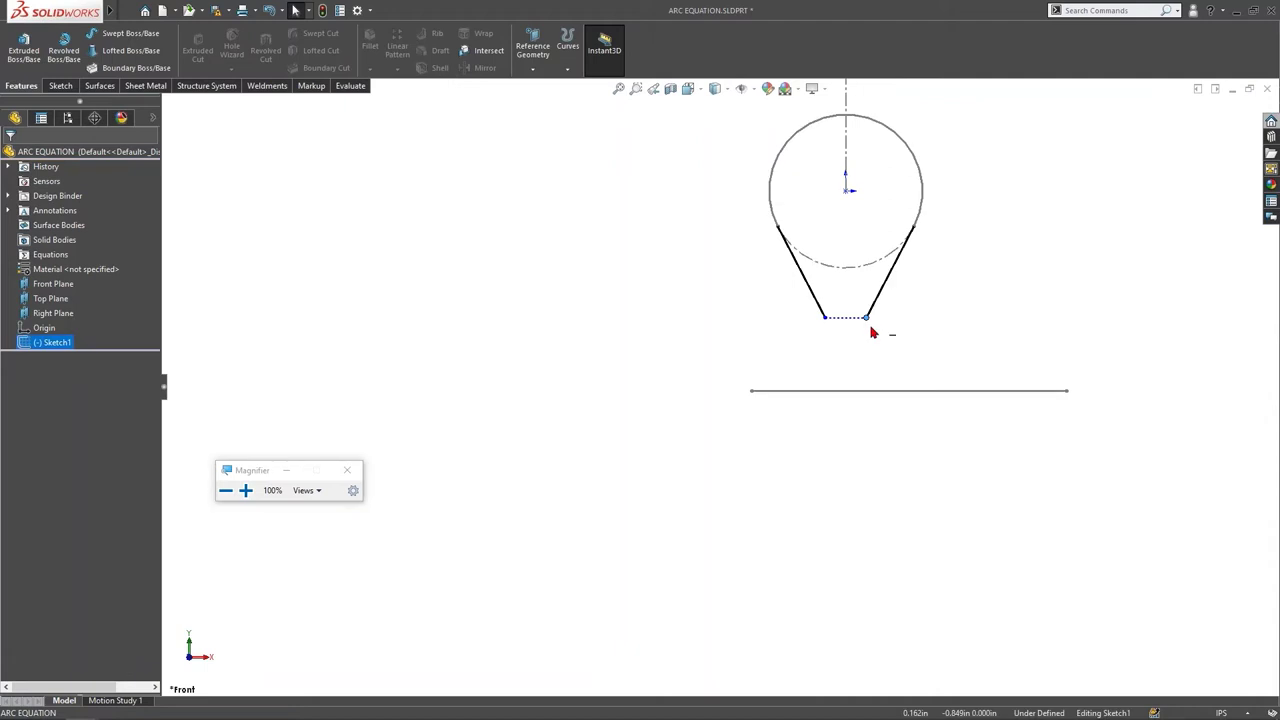
mouse_move(778, 295)
left_mouse_down()
mouse_move(780, 326)
mouse_move(707, 281)
left_mouse_up()
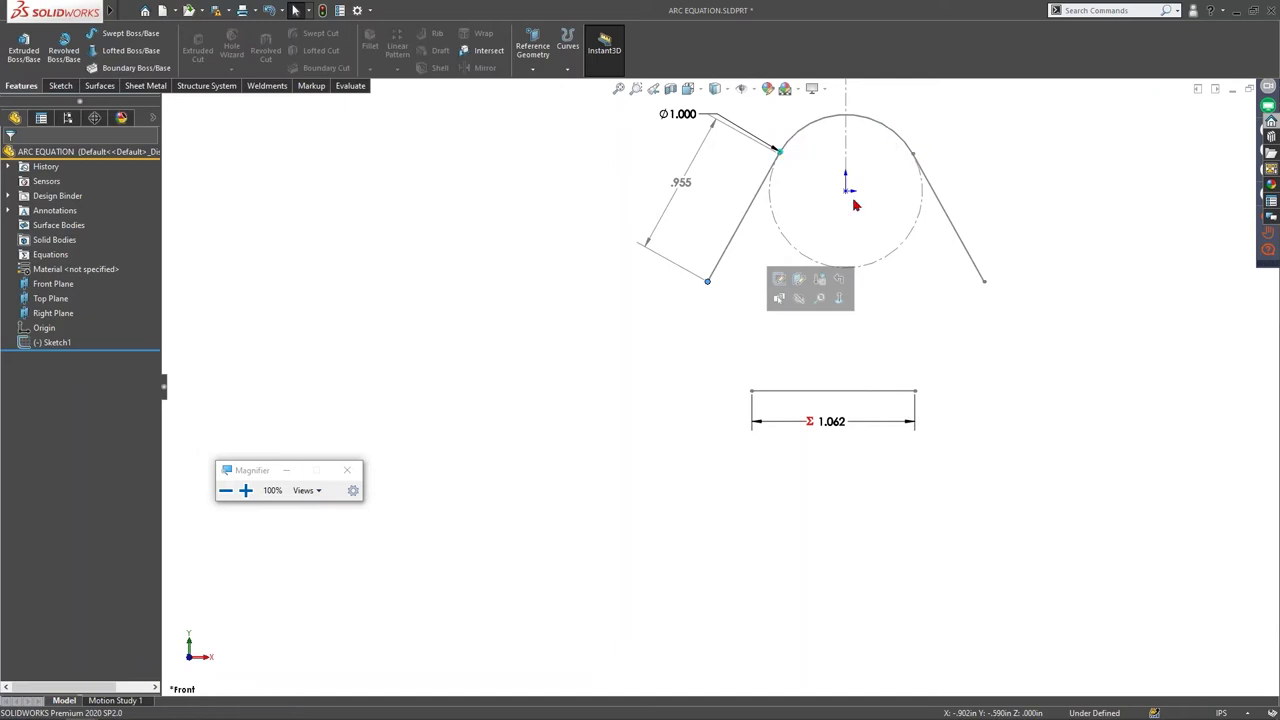
left_click_drag(708, 283, 684, 323)
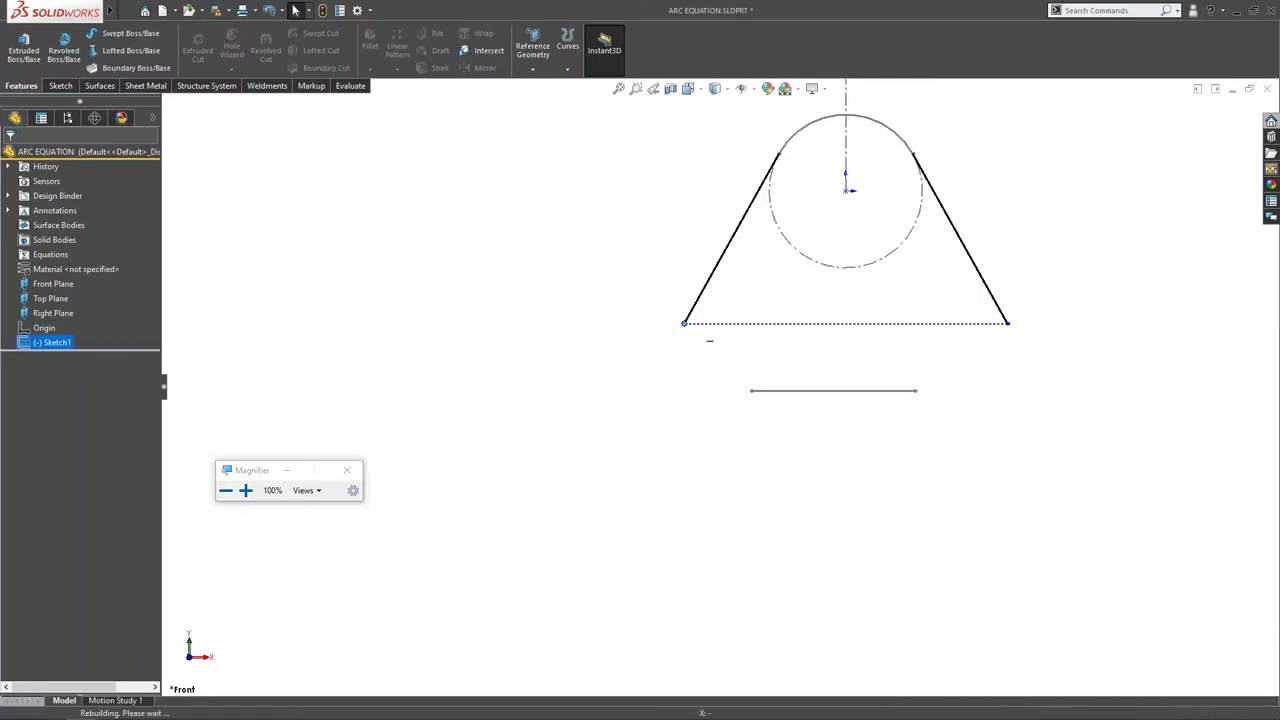
mouse_move(654, 230)
left_mouse_down()
mouse_move(614, 257)
mouse_move(631, 153)
left_mouse_up()
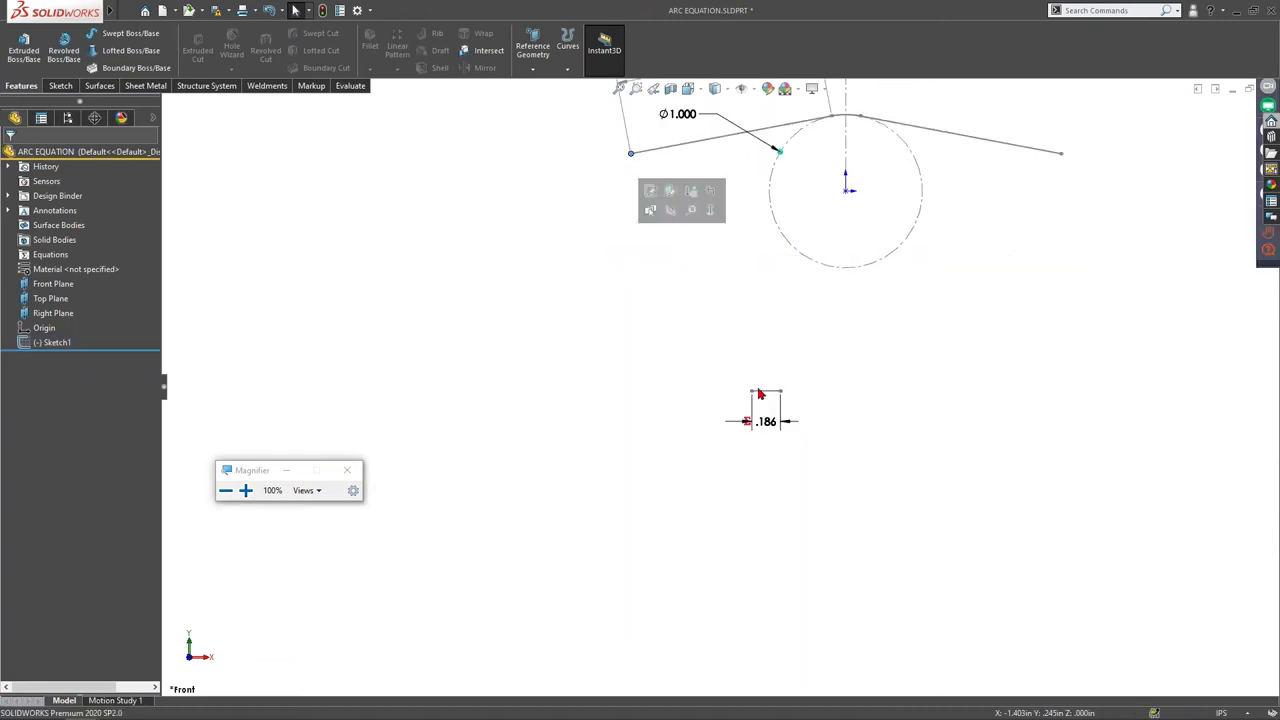
mouse_move(631, 154)
left_mouse_down()
mouse_move(684, 145)
mouse_move(705, 339)
mouse_move(723, 293)
mouse_move(737, 310)
mouse_move(745, 273)
mouse_move(793, 313)
left_mouse_up()
left_click(503, 226)
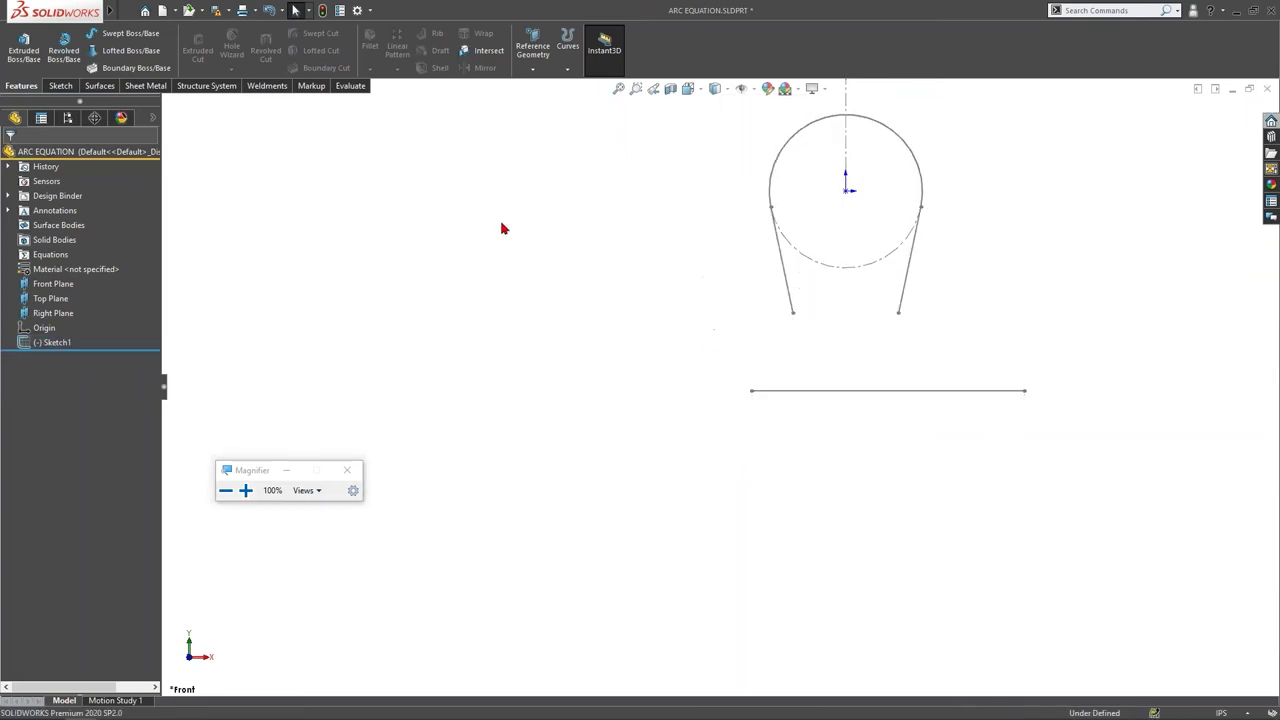
Step: Switch to the PowerPoint slide show, advance to the slide with tips 7 to 9, and return to SOLIDWORKS
key("alt+Tab")
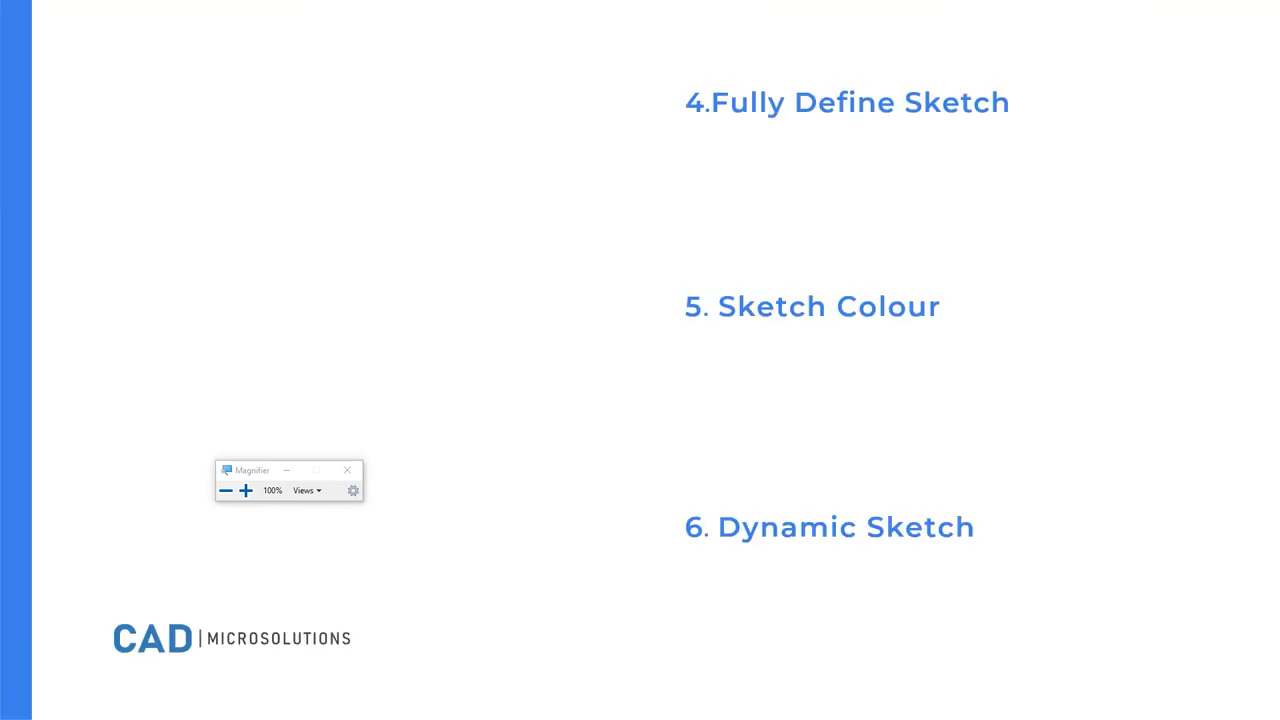
key("Right")
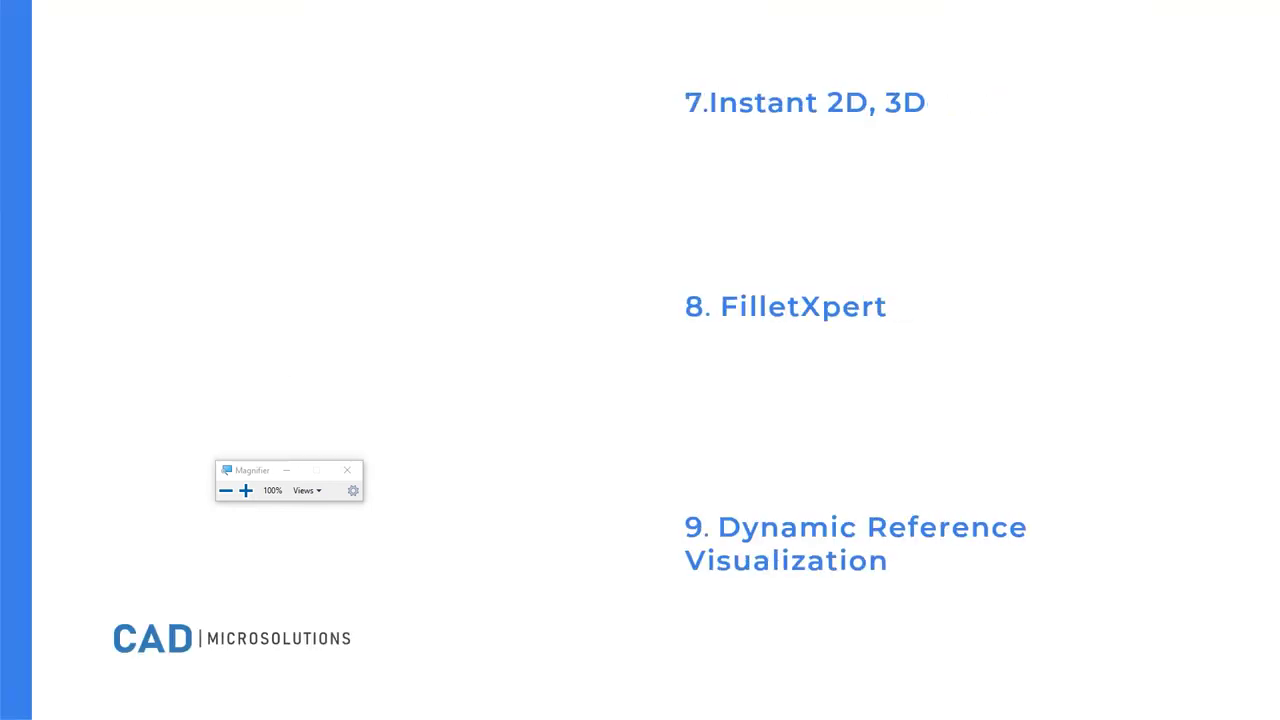
key("alt+Tab")
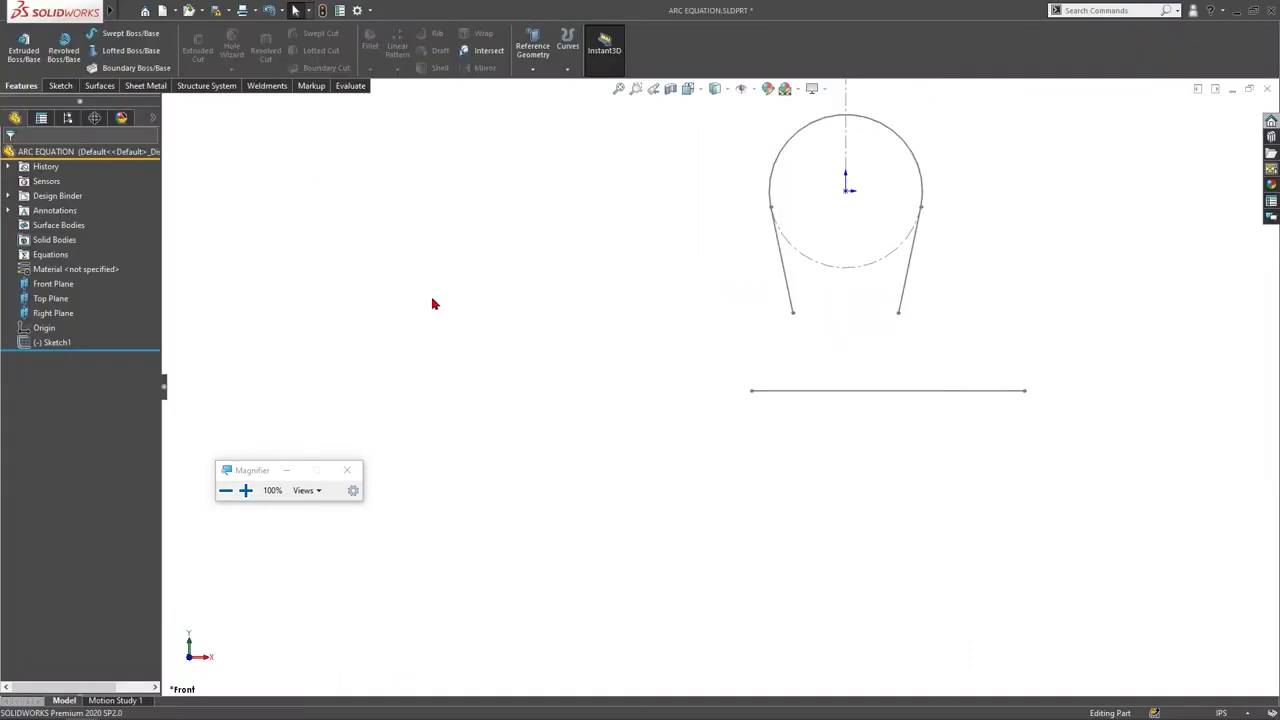
Step: Create a new part from the box template and open the base extrusion's sketch for editing
key("ctrl+n")
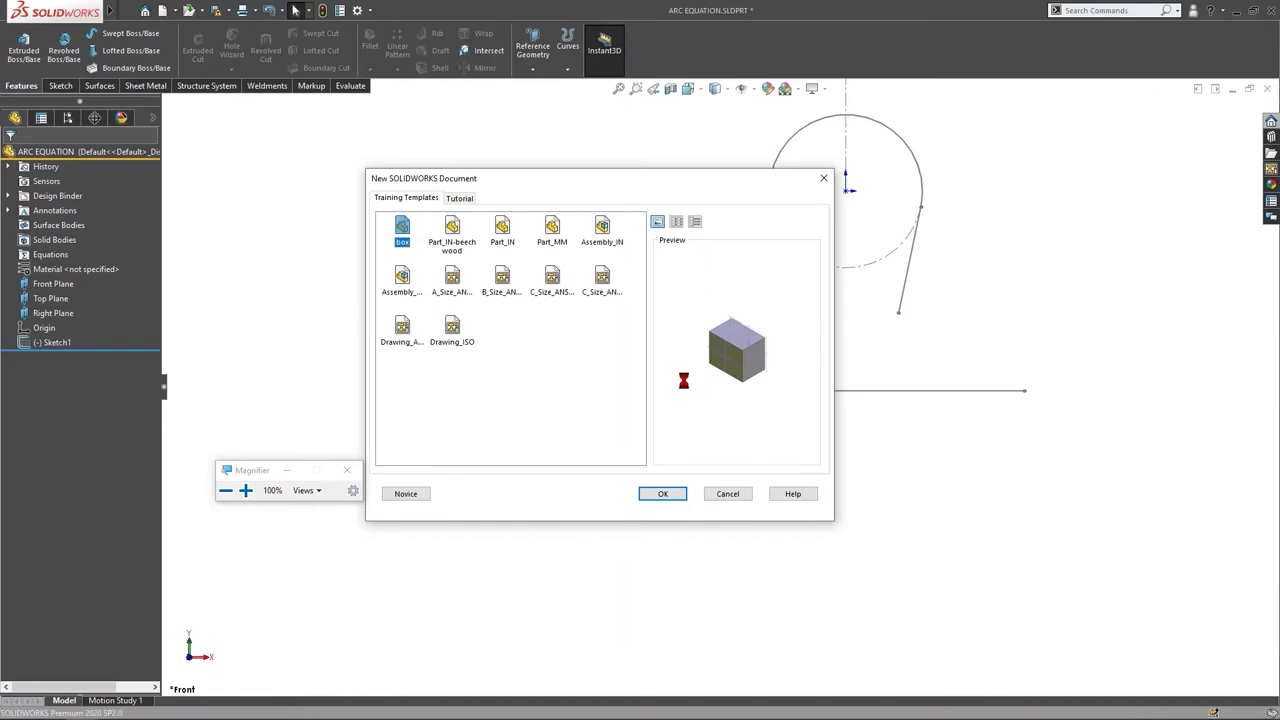
key("Return")
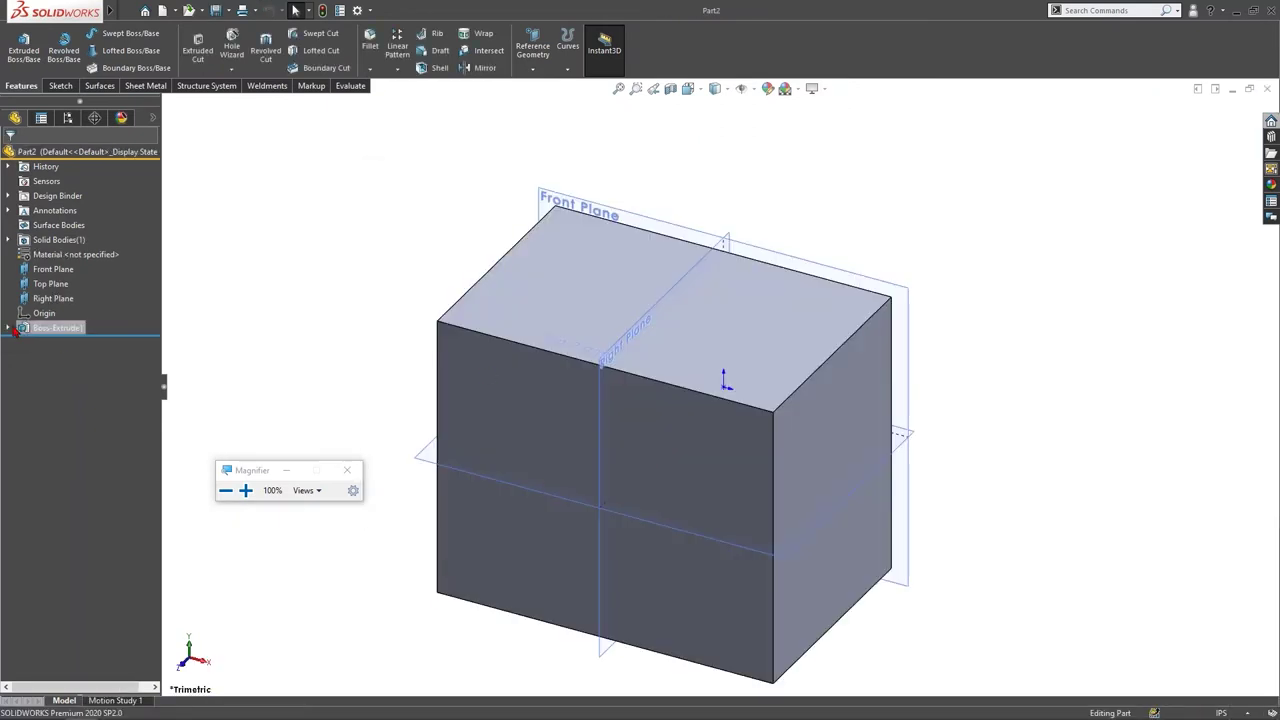
left_click(58, 342)
left_click(92, 330)
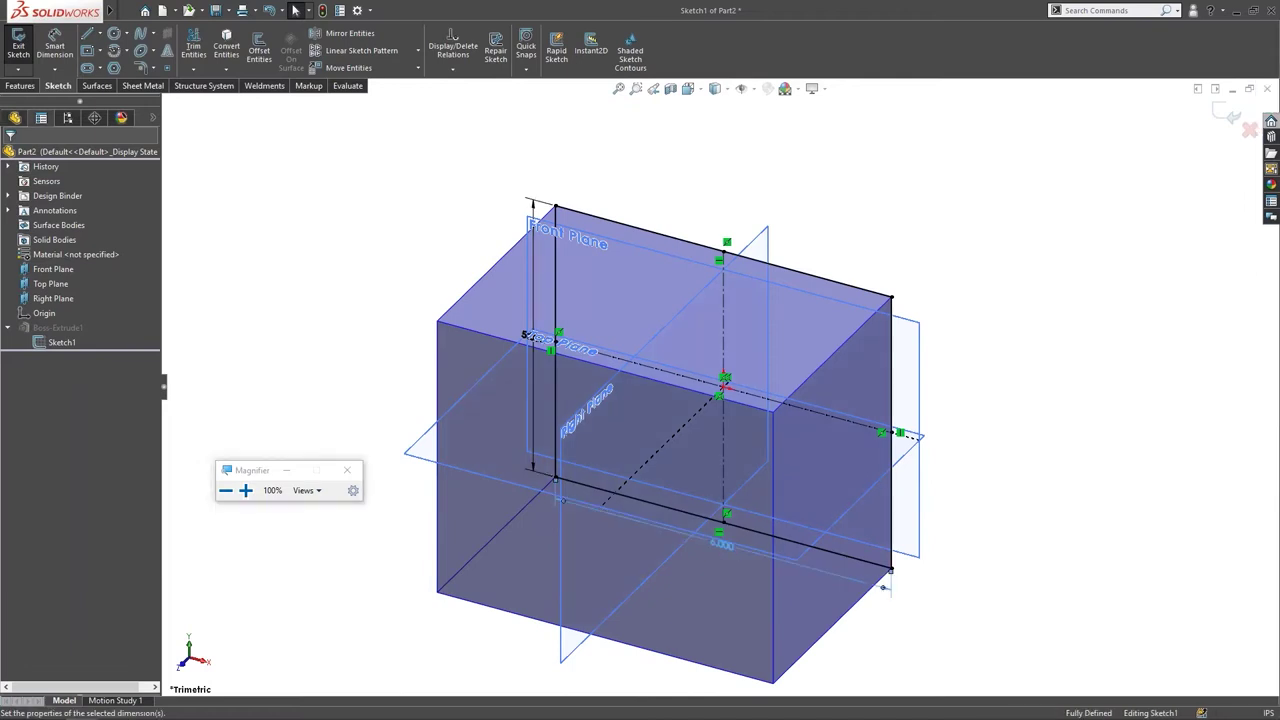
Step: Orient the view normal to the rectangle sketch and turn on Instant2D
left_click(722, 544)
key("Escape")
key("space")
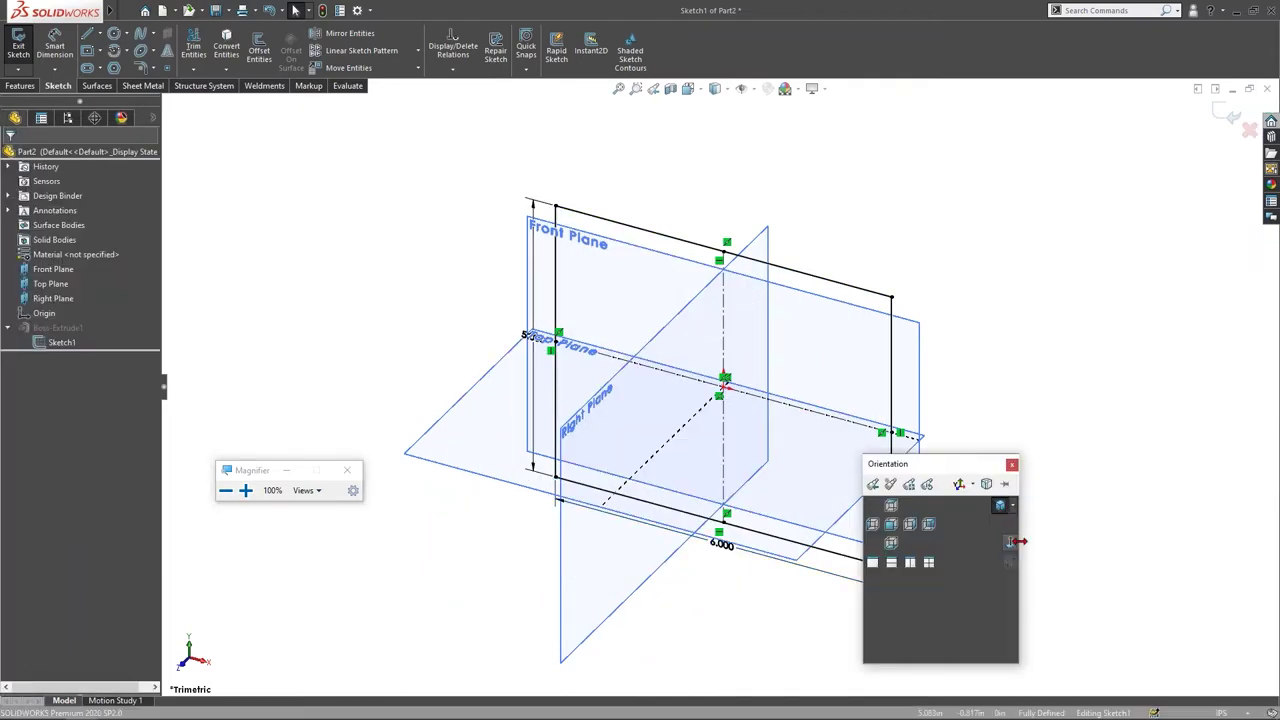
left_click(1010, 543)
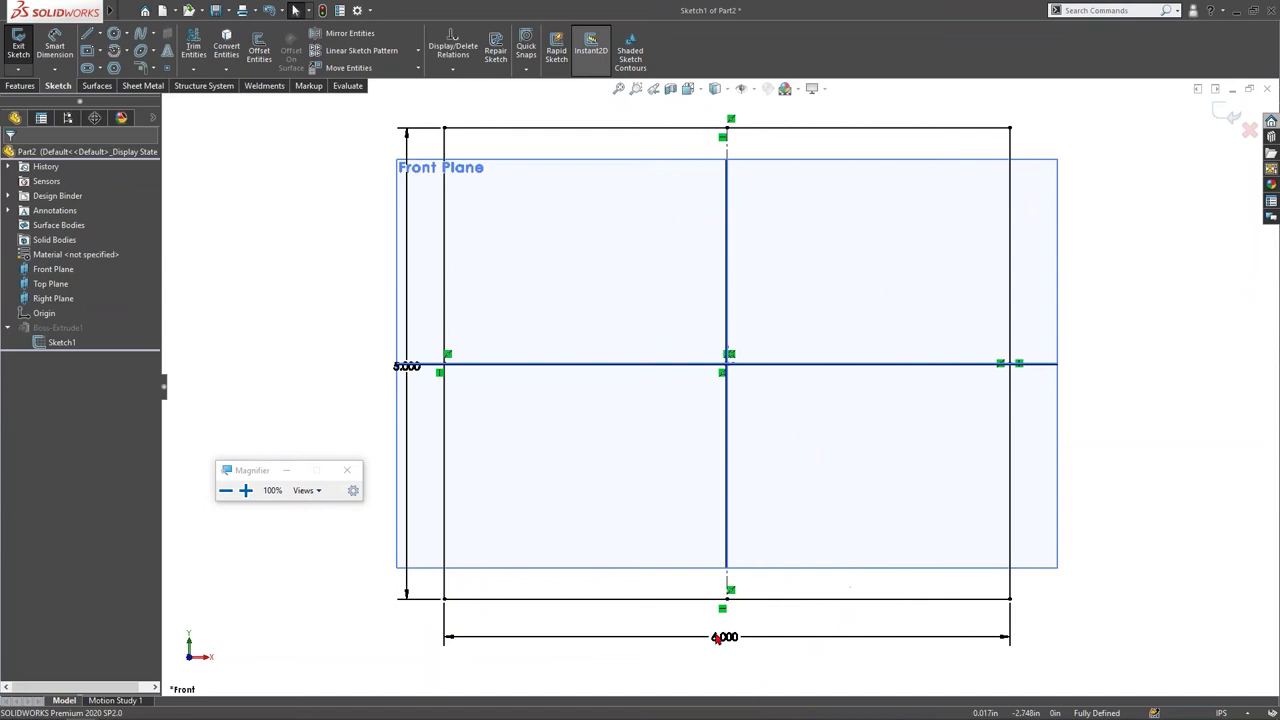
Step: Open the rectangle's width dimension for inline editing, leave its value as is, and reposition the dimension below the rectangle
left_click(720, 638)
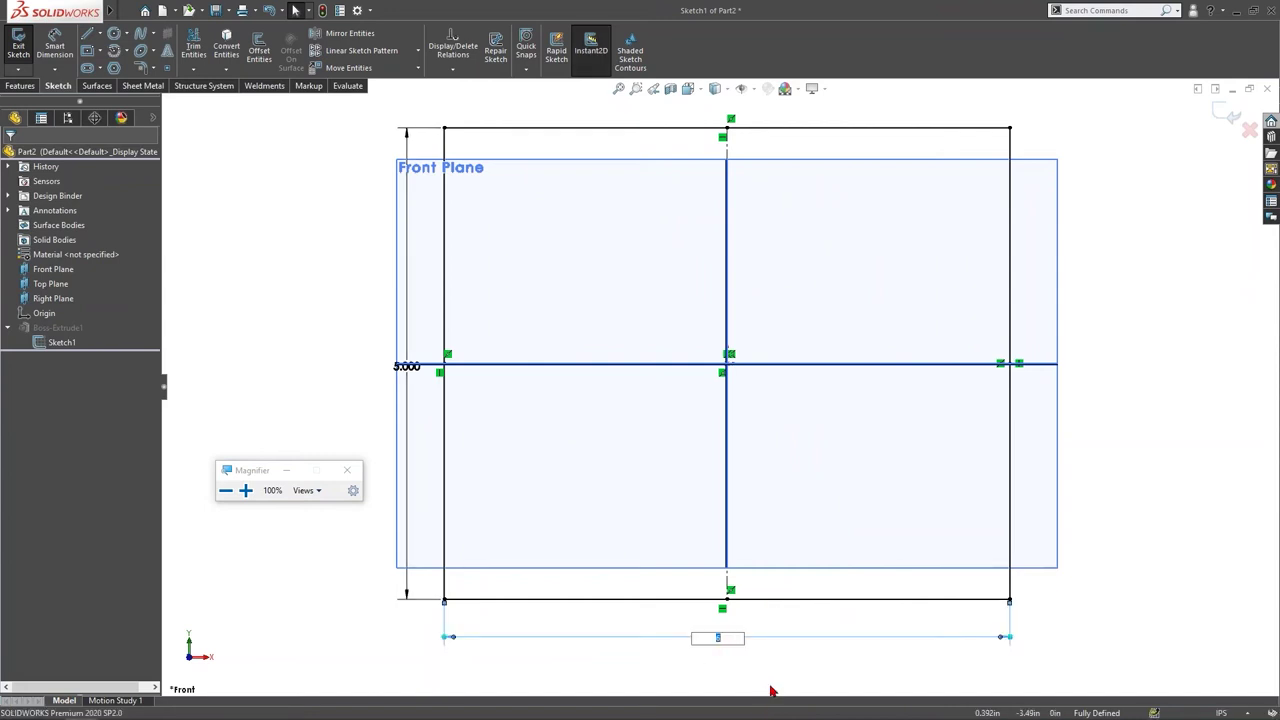
left_click(764, 658)
mouse_move(760, 637)
left_mouse_down()
mouse_move(760, 657)
mouse_move(765, 626)
mouse_move(763, 658)
left_mouse_up()
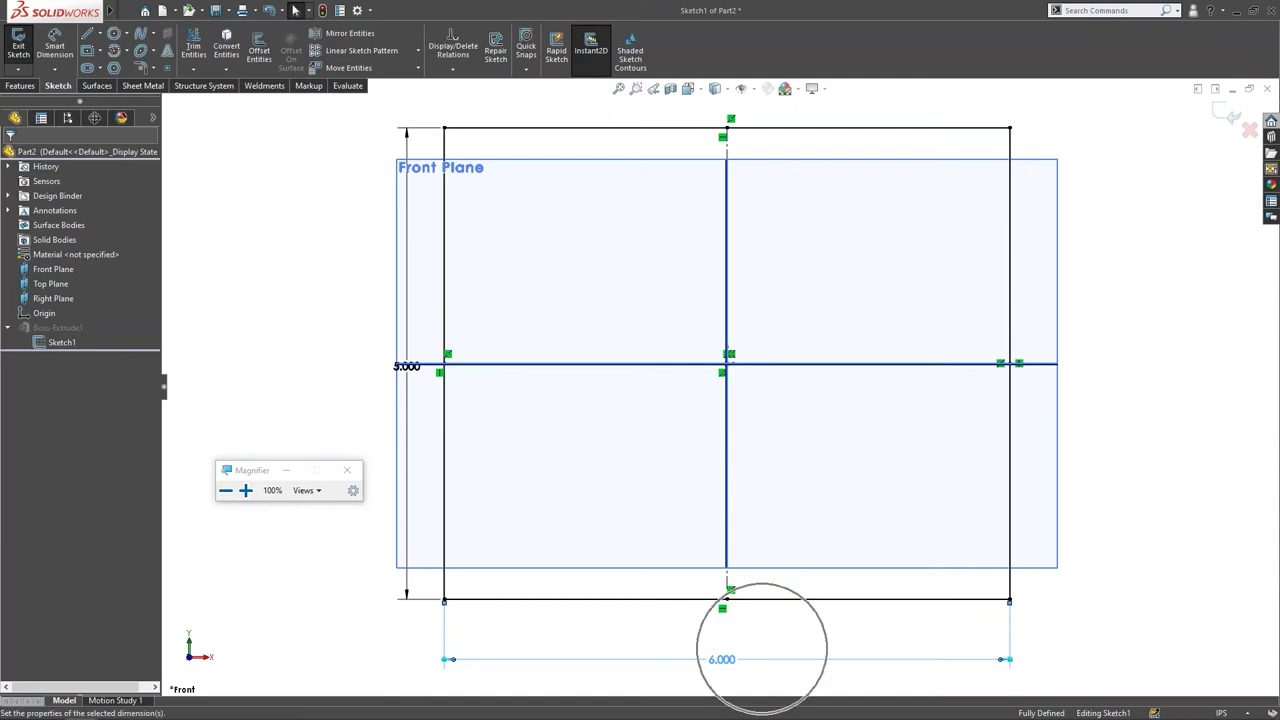
left_click(730, 646)
scroll(730, 665, "up", 1)
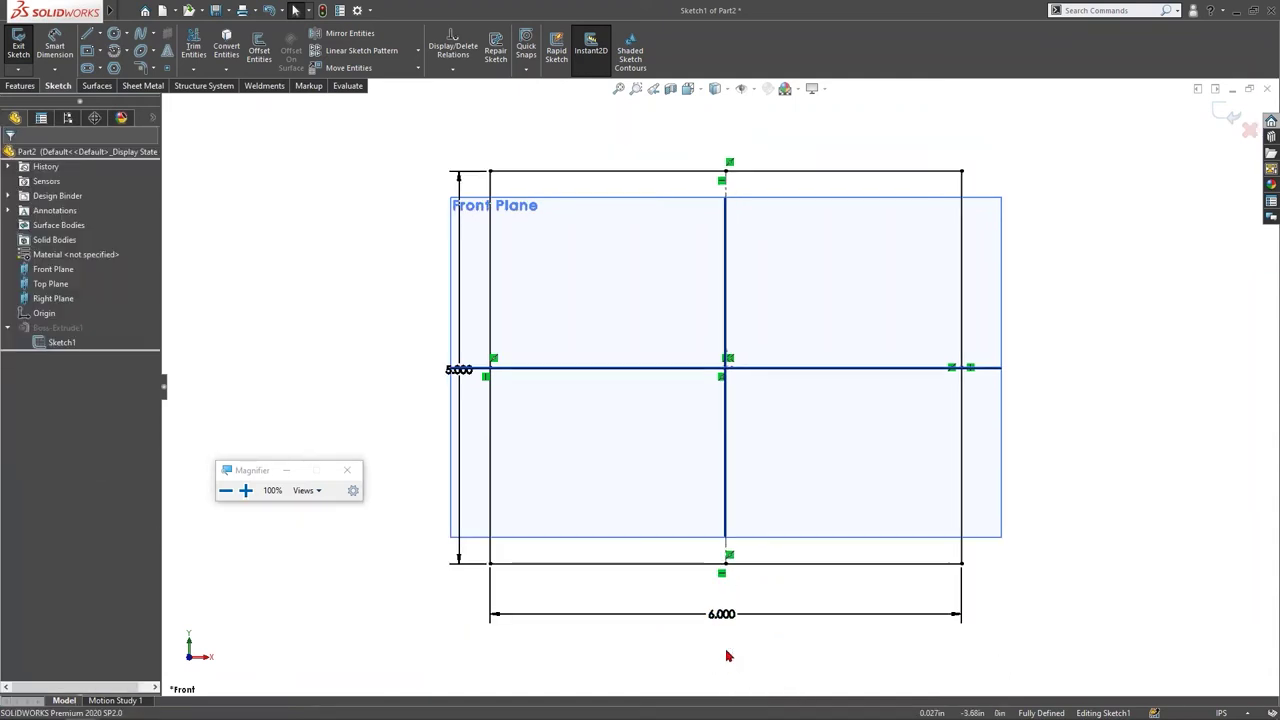
scroll(729, 657, "down", 1)
left_click_drag(716, 643, 723, 621)
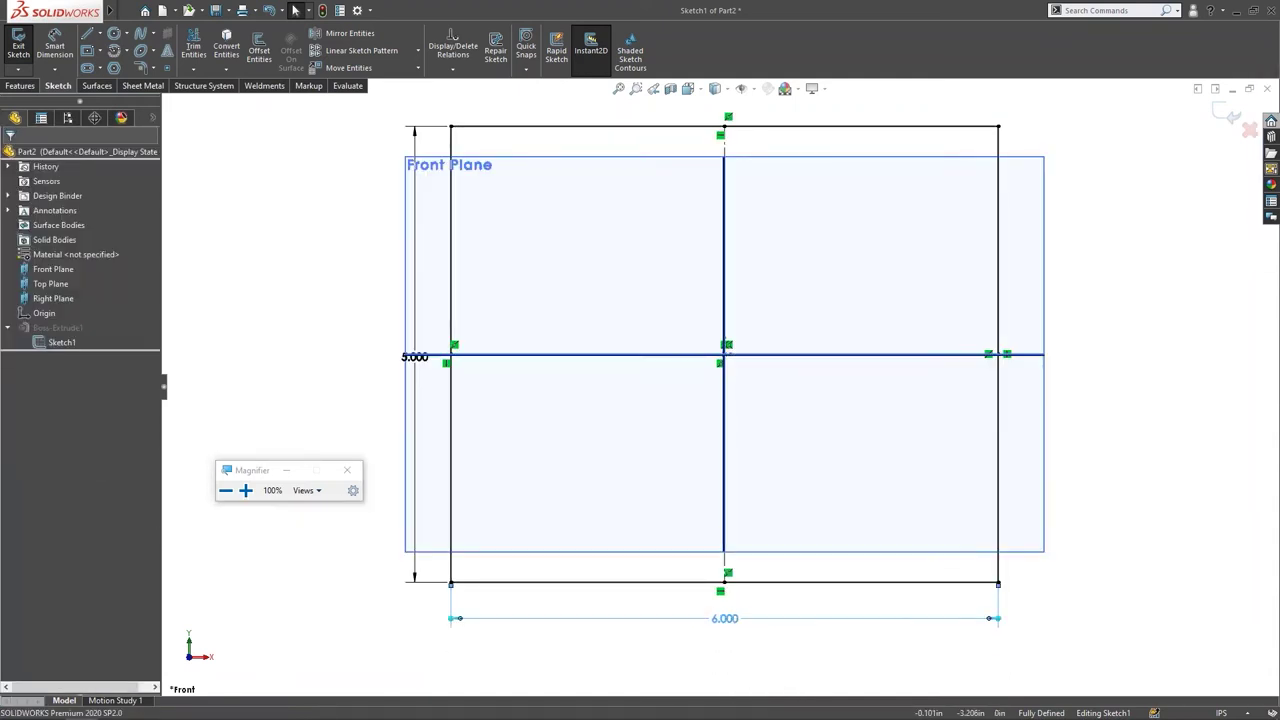
Step: Try entering a blank value for the rectangle's width, then remove the width dimension and restore it
left_click(728, 621)
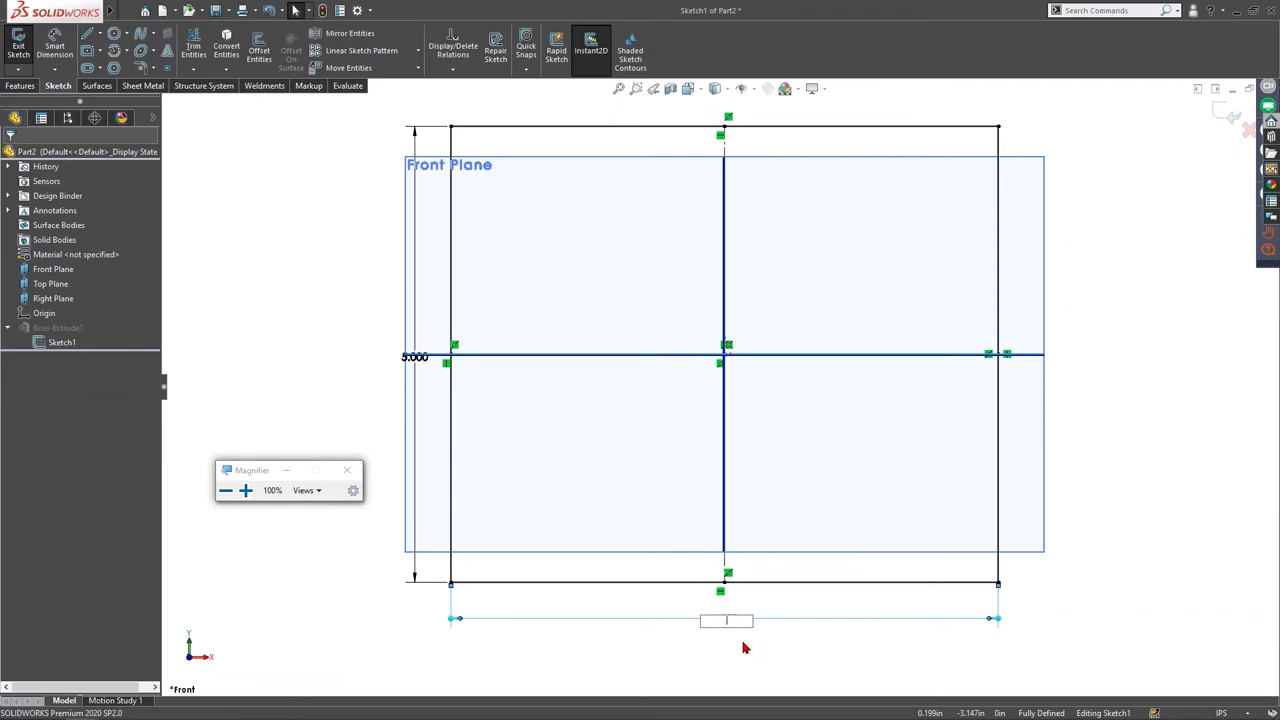
key("Return")
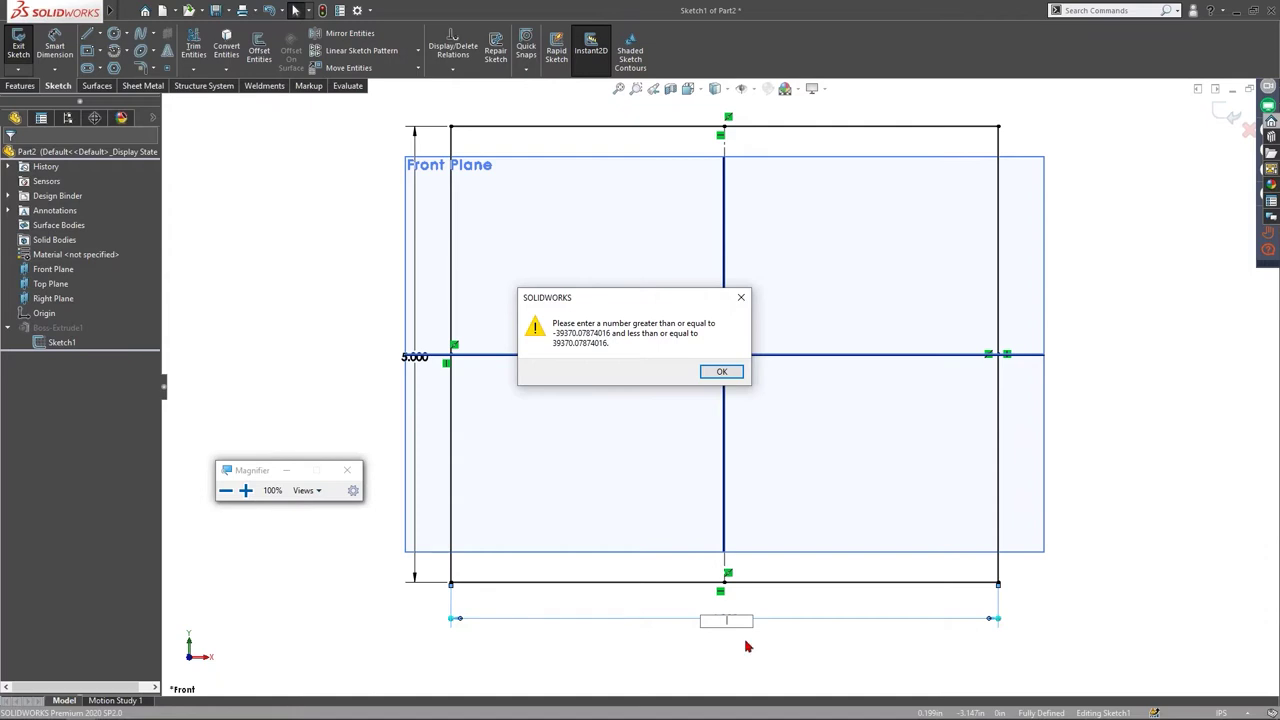
key("Return")
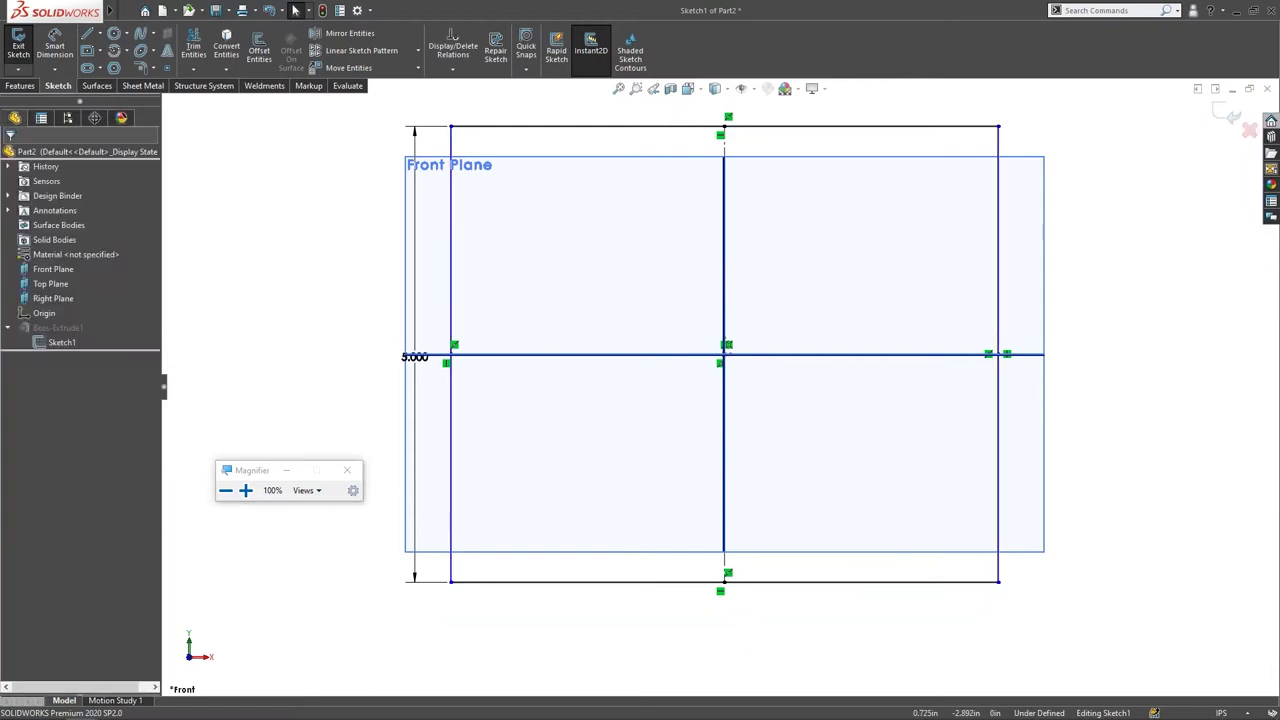
key("ctrl")
key("ctrl")
left_click(590, 52)
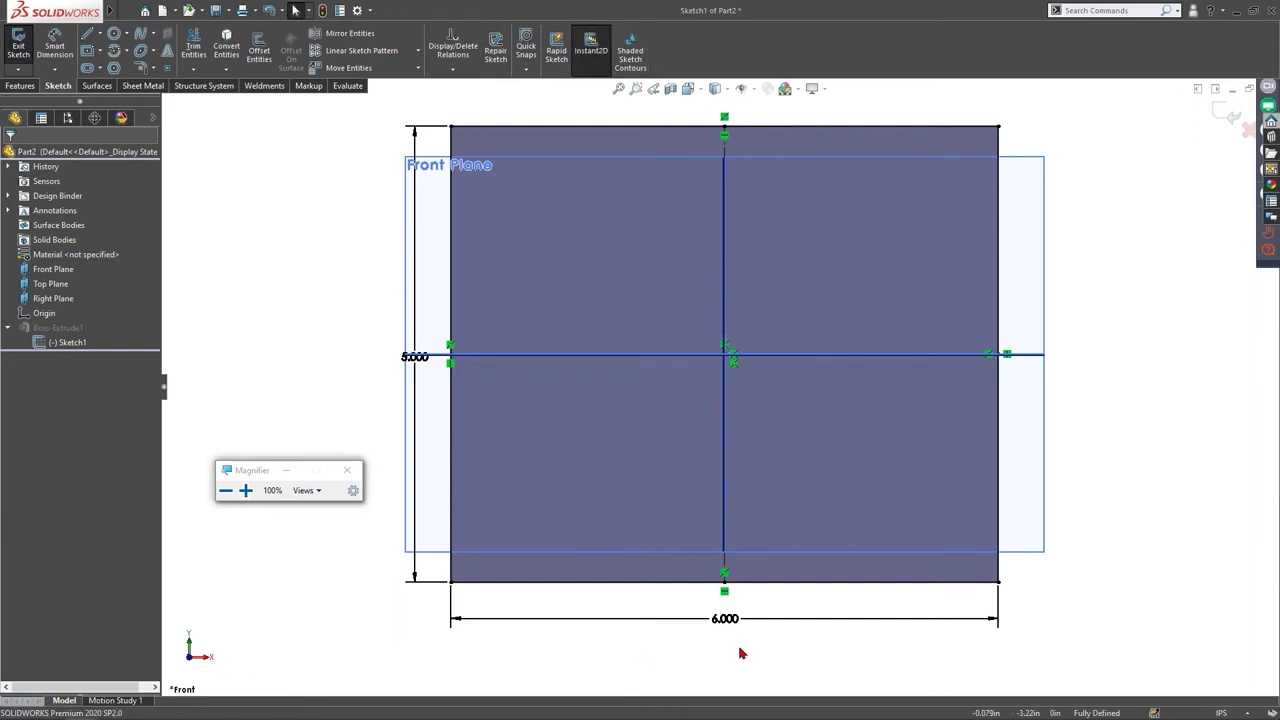
Step: Resize the rectangle's width to 4.000 in with its dimension handle, turn off Instant2D and exit the sketch
left_click(806, 620)
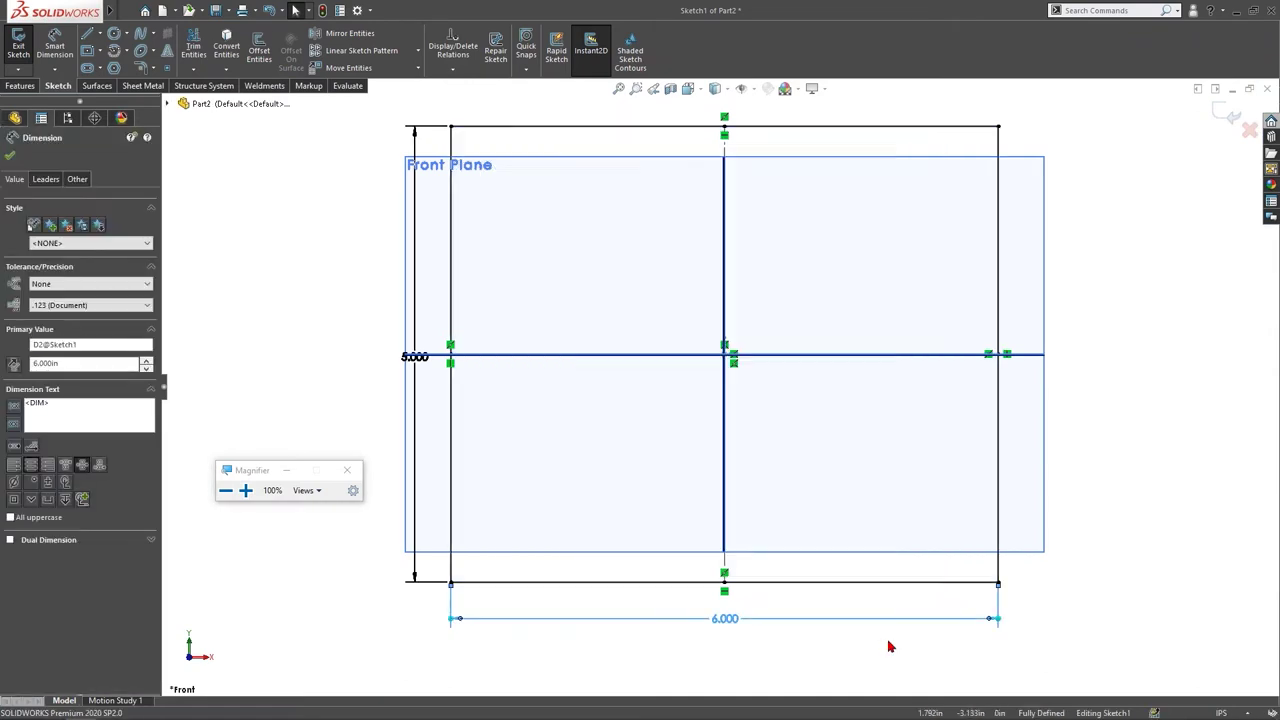
left_click_drag(1001, 624, 908, 636)
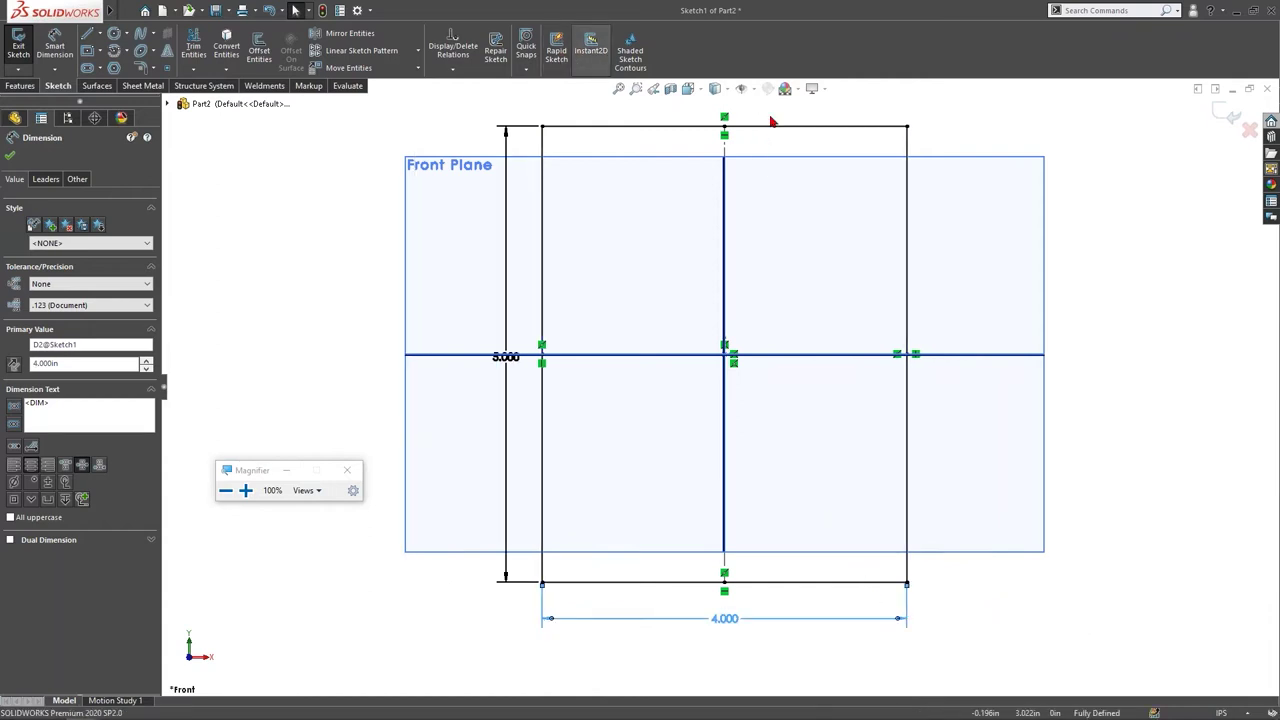
left_click(1227, 113)
left_click(1227, 113)
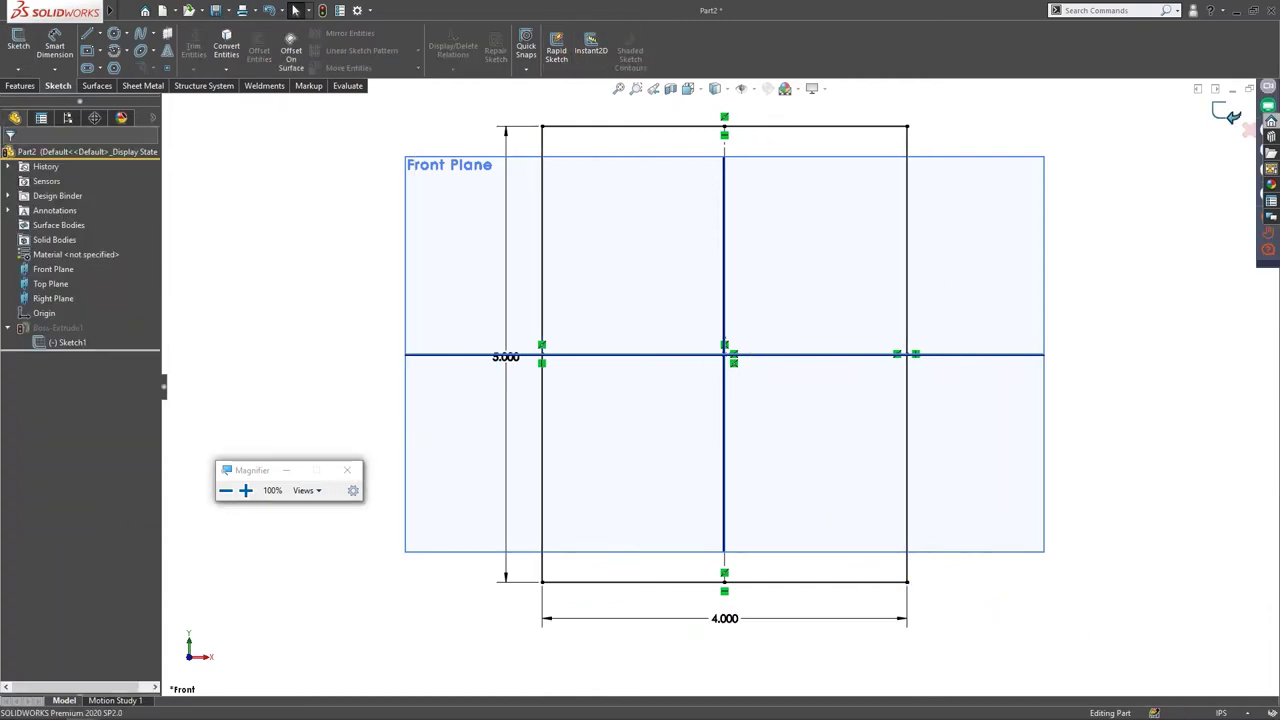
Step: Try to move the extruded block's side face directly on the model with Instant3D
left_click(823, 415)
middle_click_drag(823, 415, 834, 337)
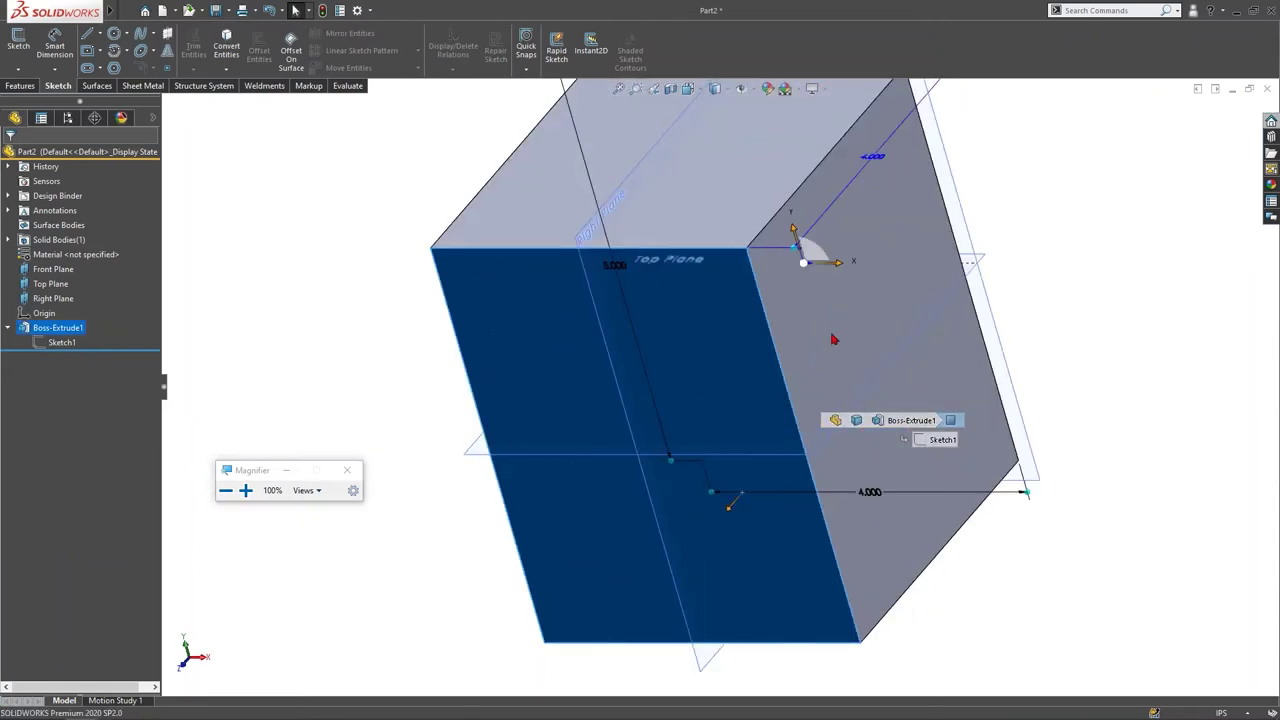
left_click_drag(817, 350, 739, 433)
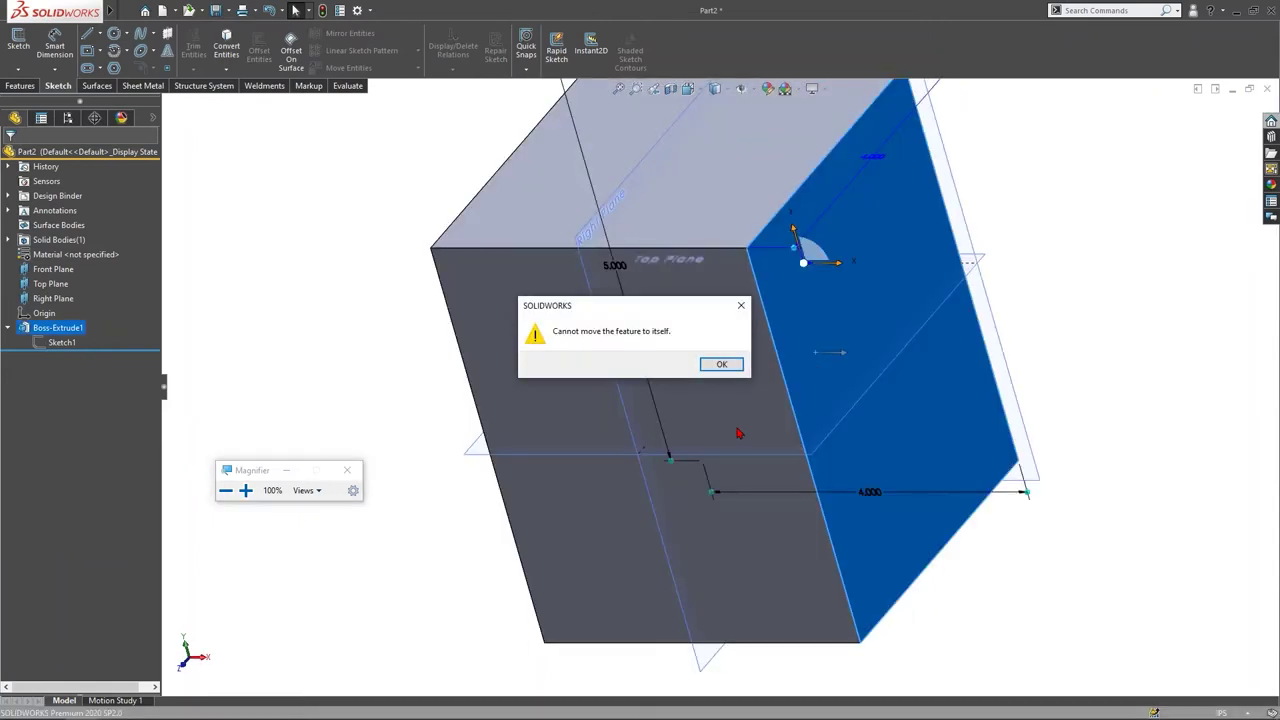
left_click(720, 364)
Step: Resize the block's extrusion depth to 3.500 in by its front face using the Instant3D ruler, and clear the selection
scroll(730, 365, "down", 3)
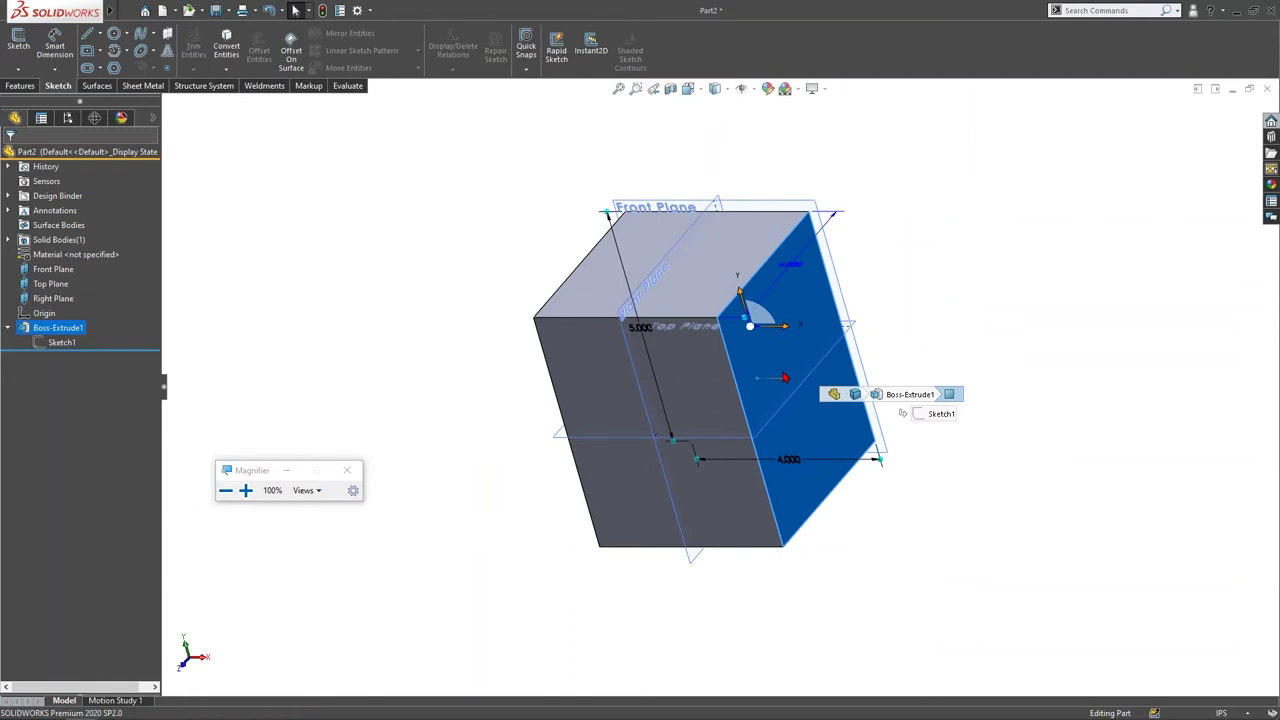
middle_click_drag(785, 377, 790, 418)
mouse_move(788, 420)
left_mouse_down()
mouse_move(804, 425)
mouse_move(689, 446)
mouse_move(683, 421)
left_mouse_up()
middle_click_drag(682, 422, 667, 500)
left_click_drag(667, 503, 577, 426)
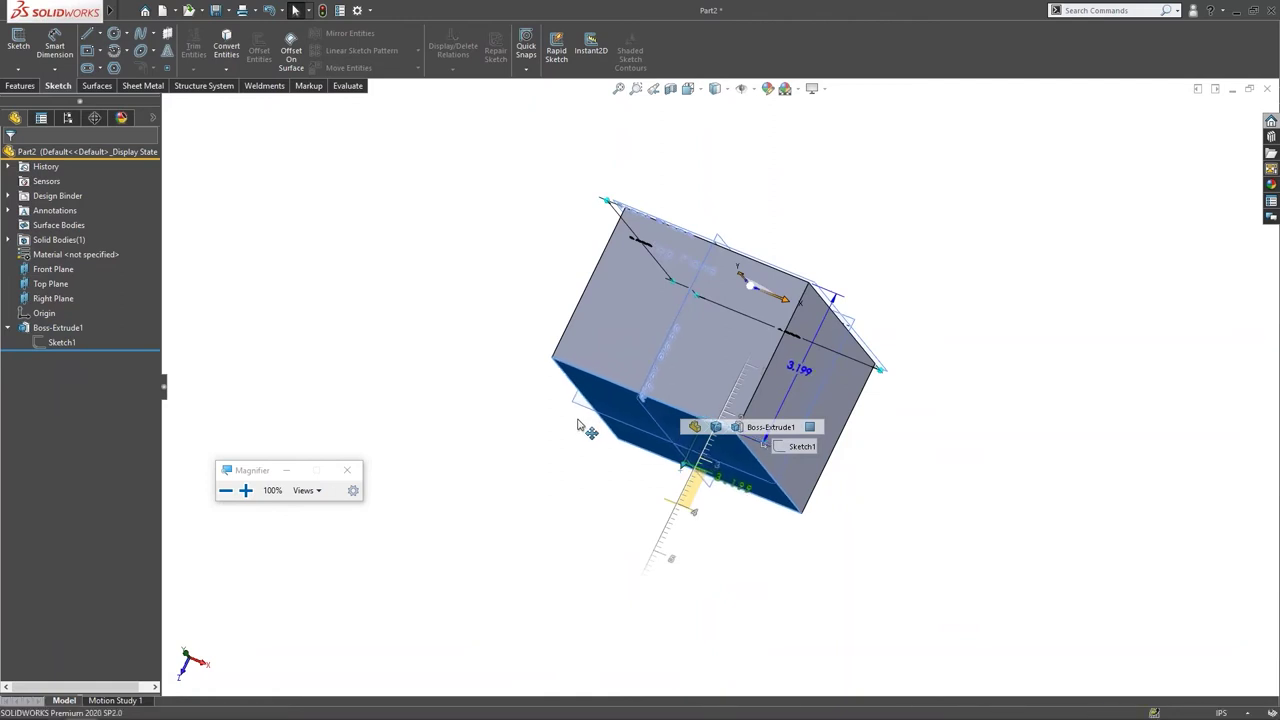
left_click_drag(577, 425, 688, 498)
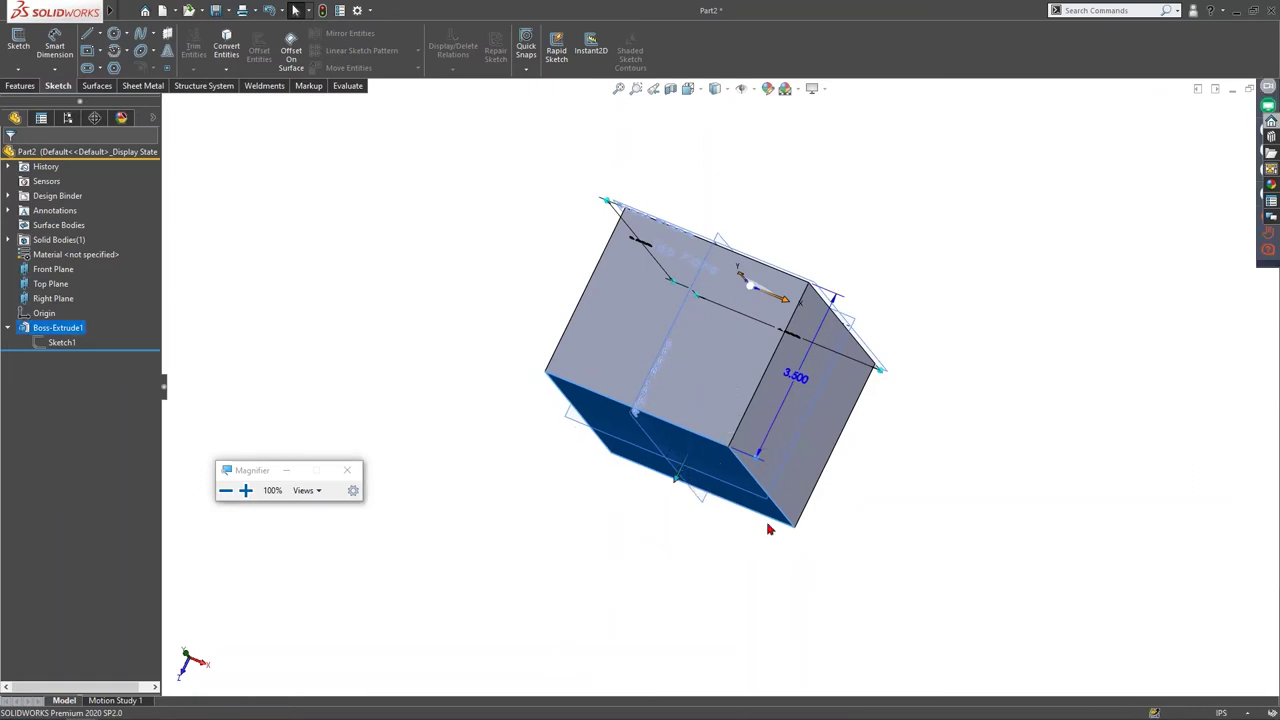
left_click(792, 430)
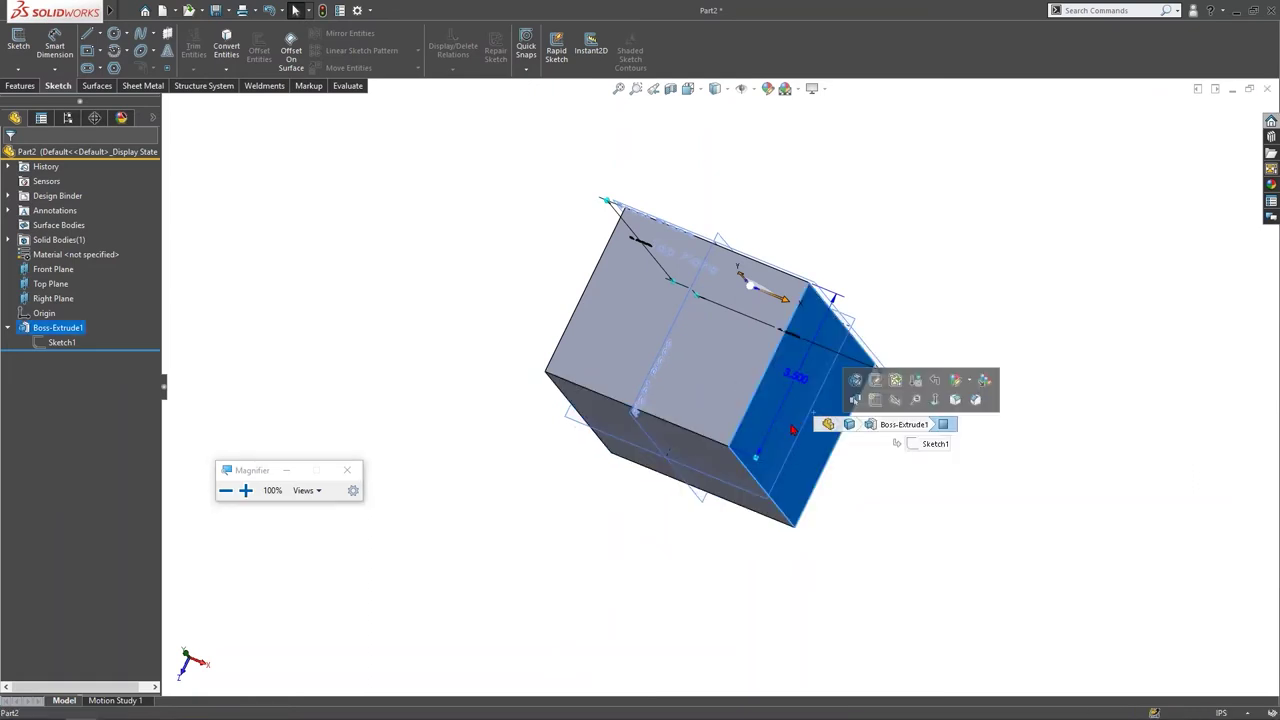
left_click(890, 207)
Step: Switch to the presentation slide to view the list of tips, and return to the SOLIDWORKS part
scroll(598, 58, "up", 1)
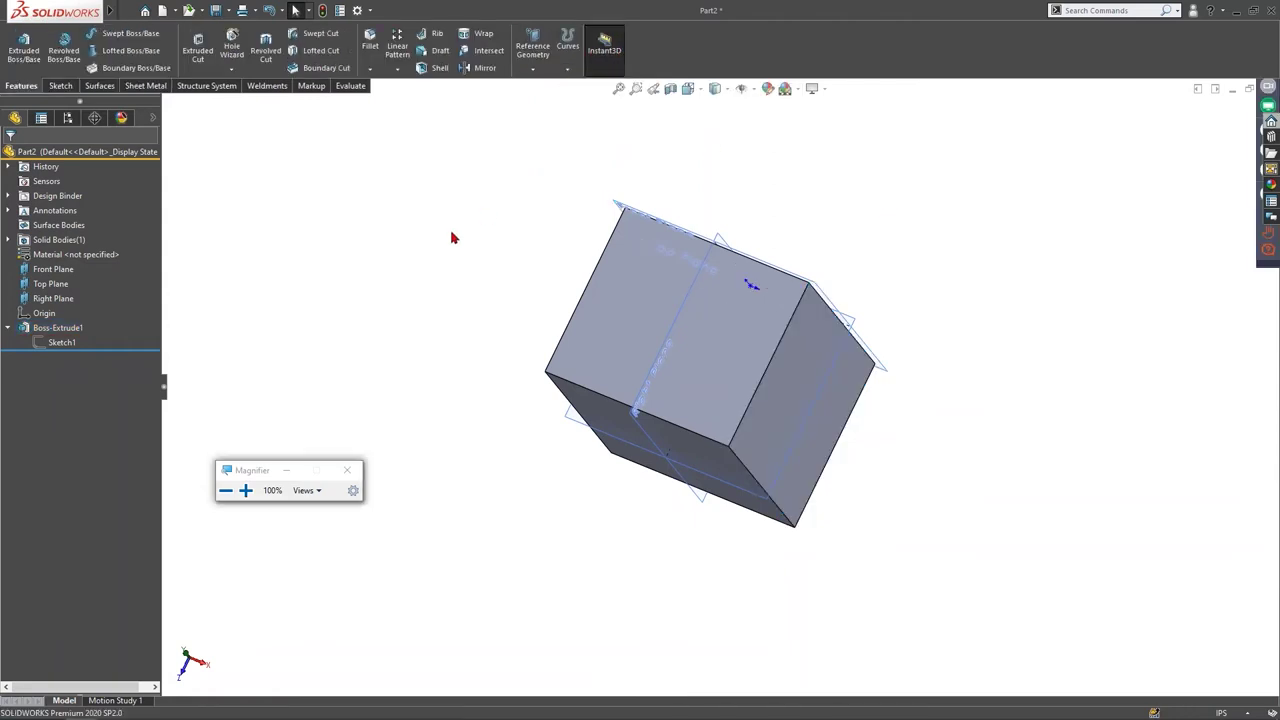
key("alt+Tab")
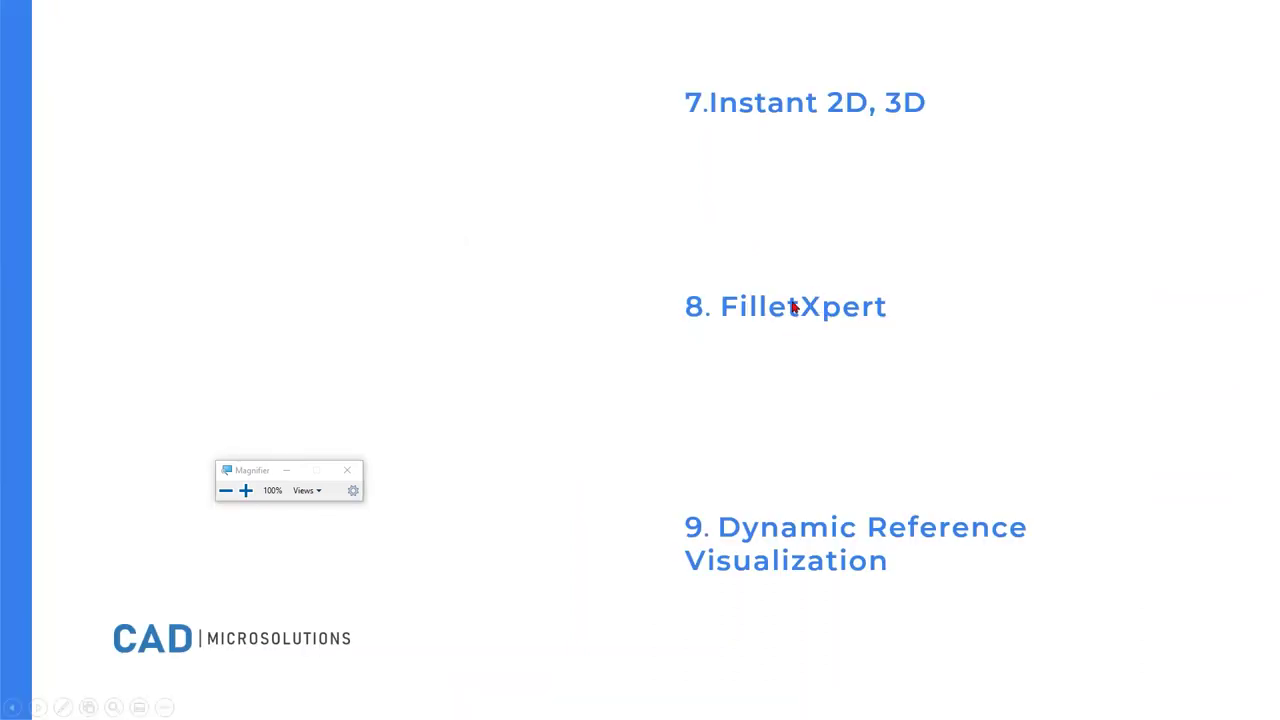
key("alt+Tab")
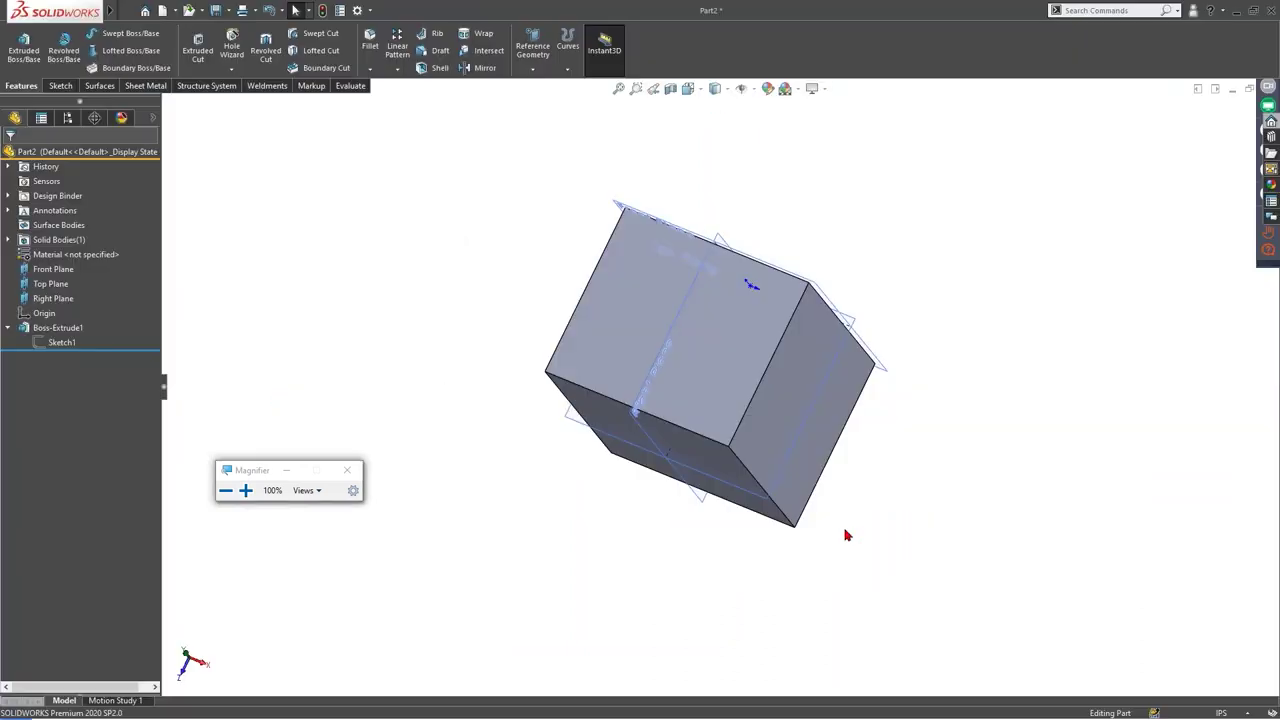
Step: Fillet all edges of the block's front face with a 0.100 in radius
key("Up")
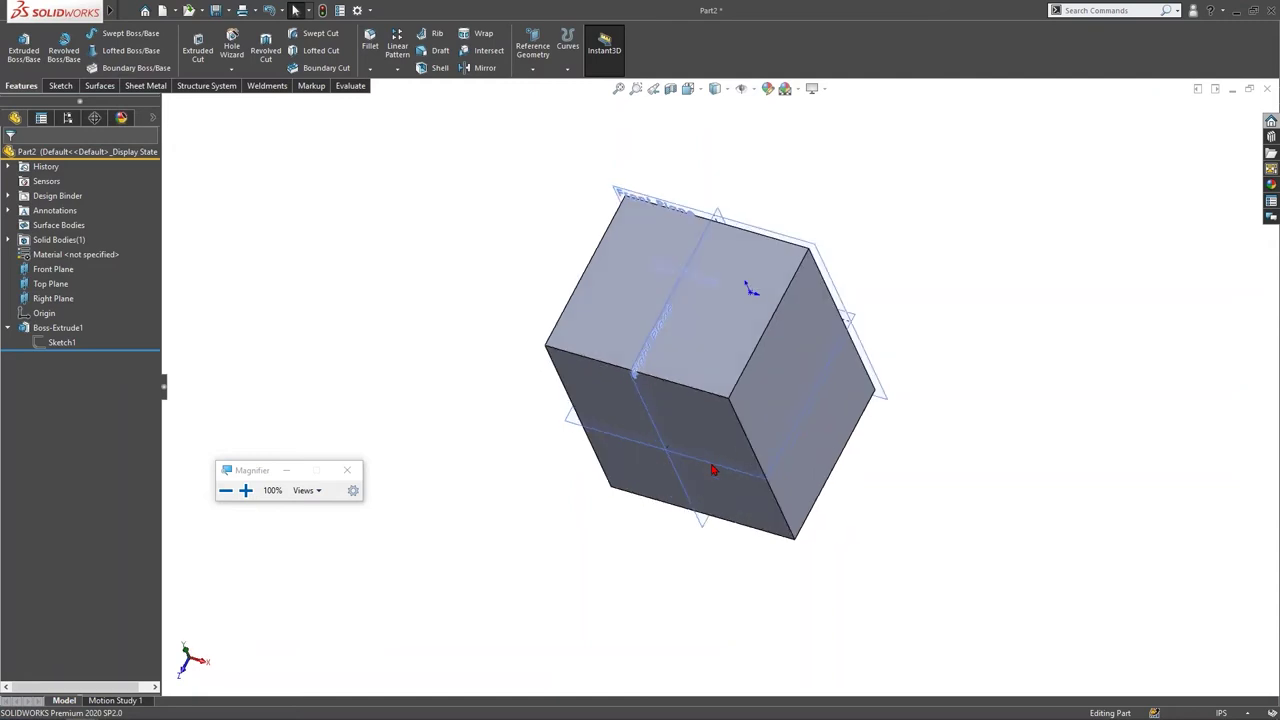
key("Right")
key("Up")
key("Right")
key("Right")
key("Up")
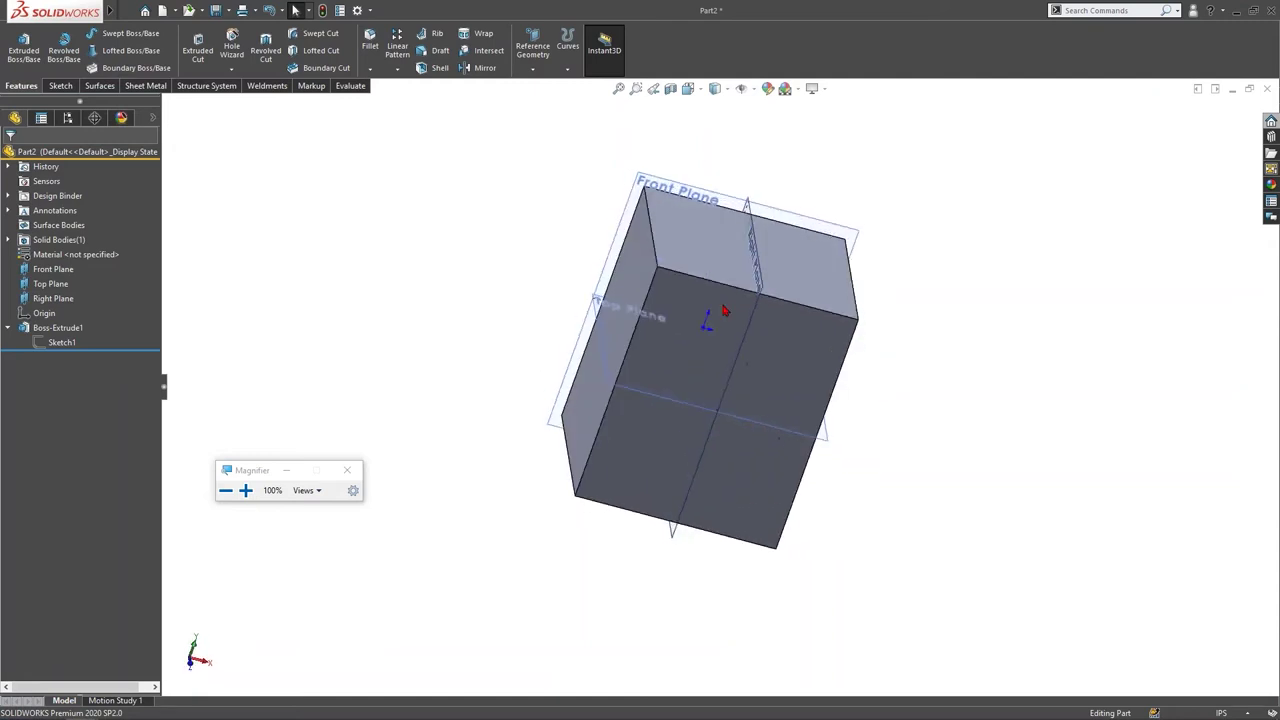
left_click(370, 42)
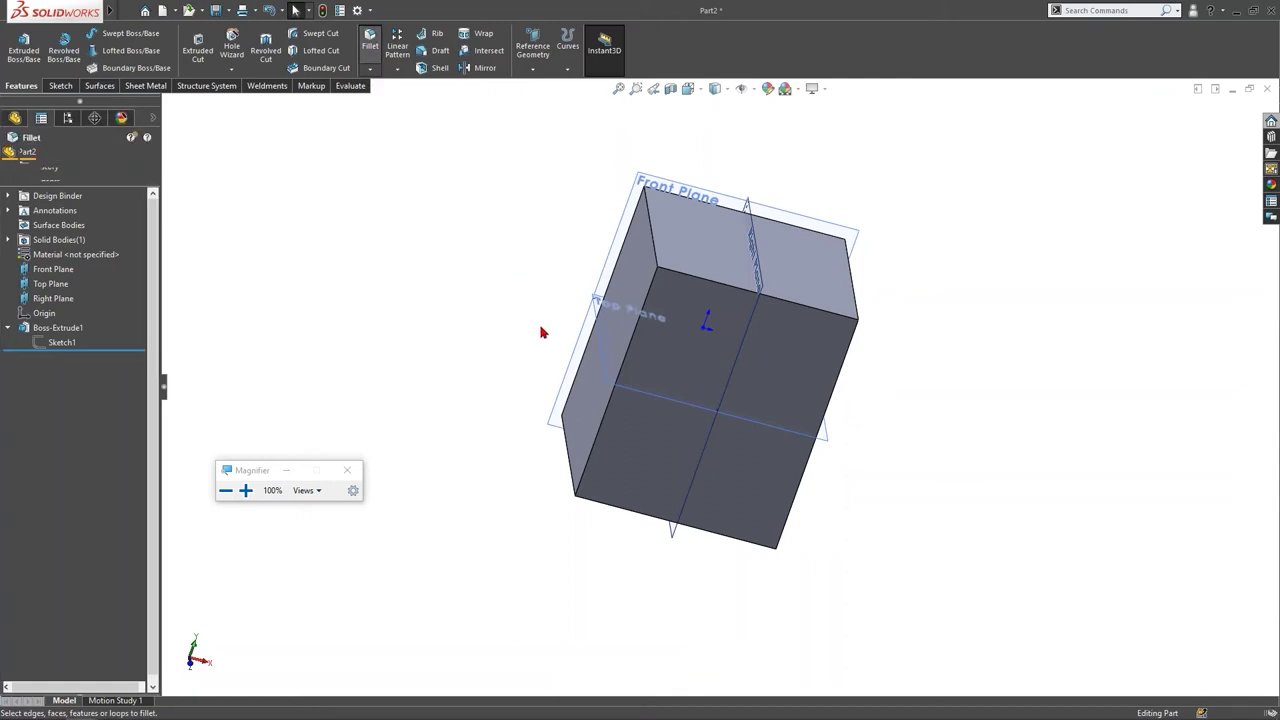
left_click(688, 355)
key("Return")
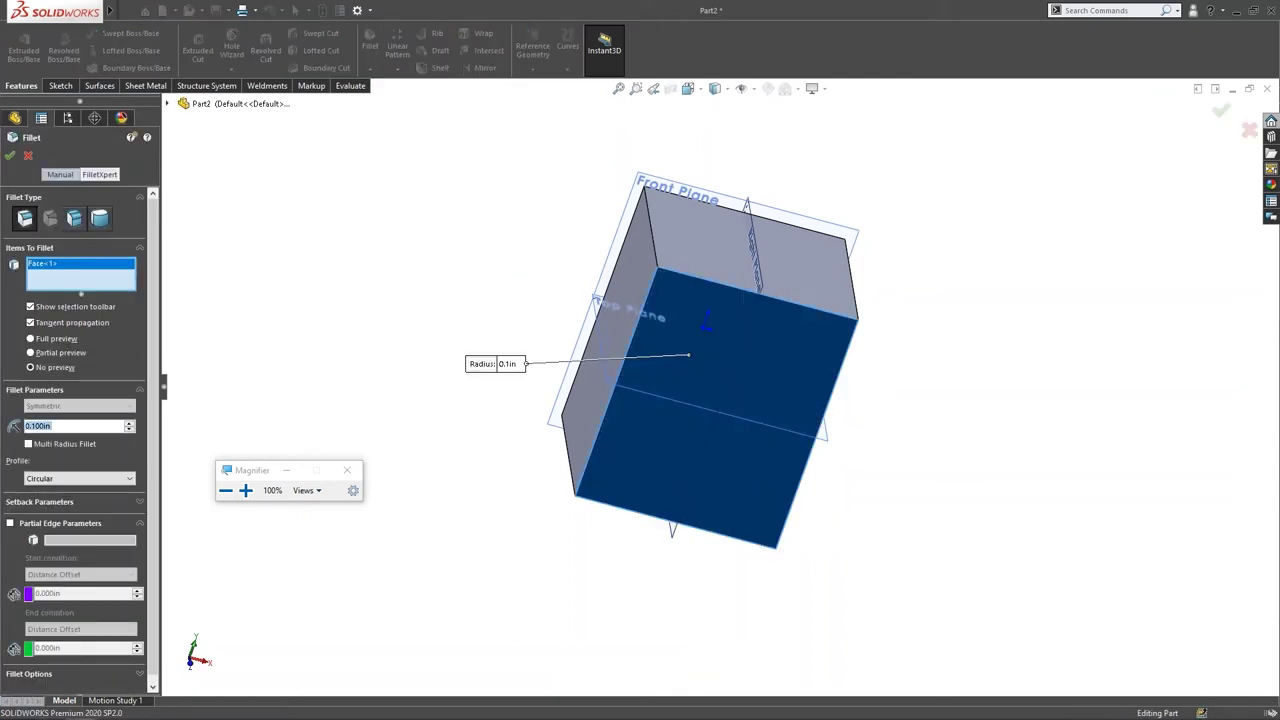
key("Return")
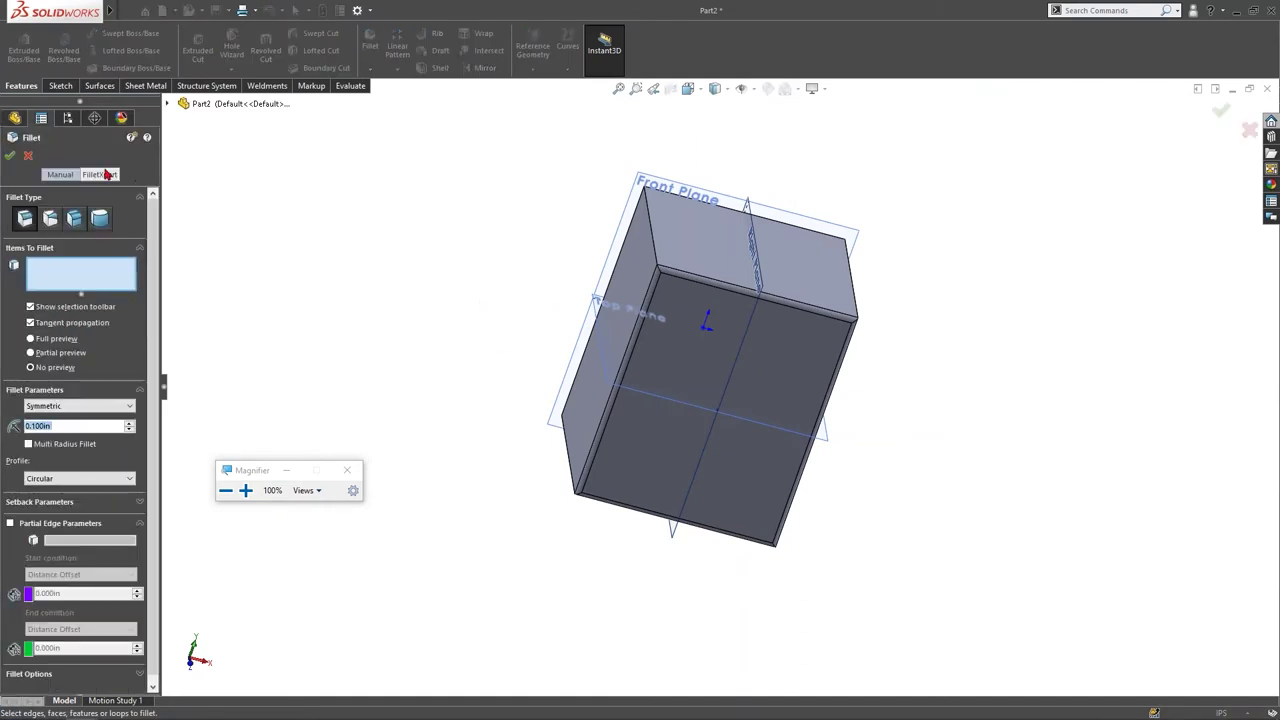
Step: Try FilletXpert with a 5.000 in radius on the two corner edges adjoining the block's upper face
key("ctrl")
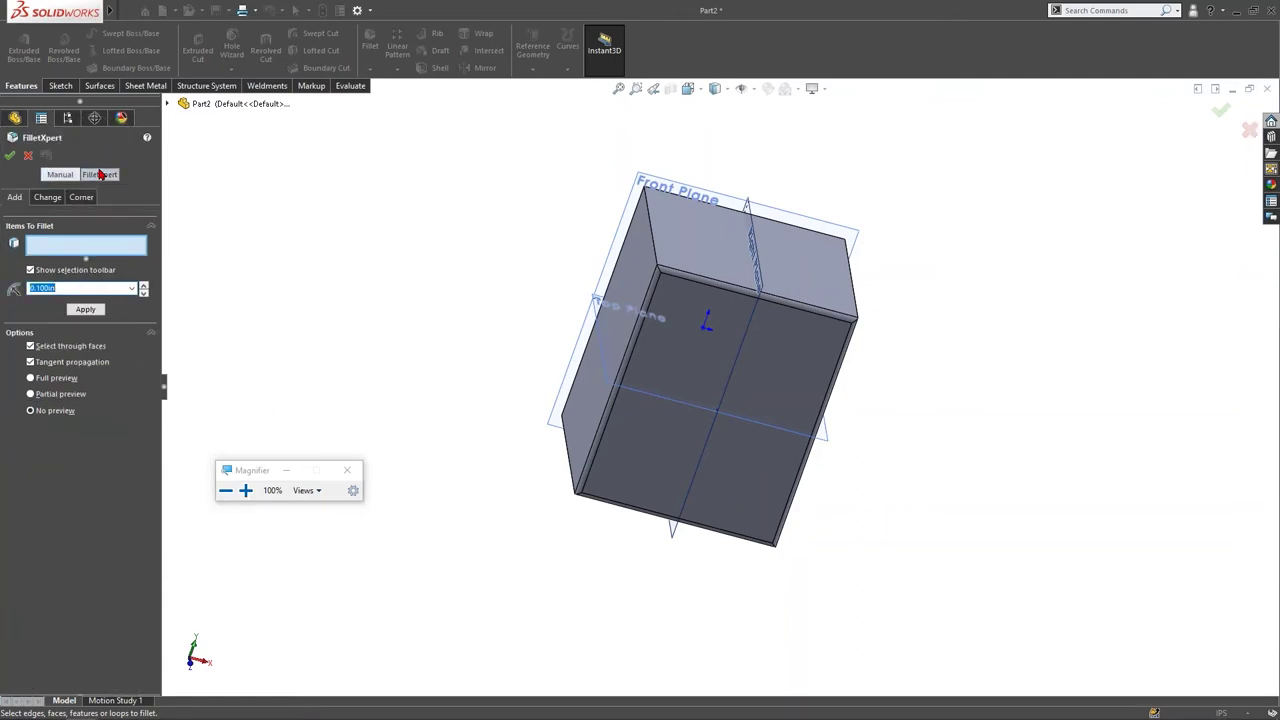
left_click(91, 287)
left_click_drag(104, 288, 17, 285)
type("5")
key("Return")
left_click(714, 240)
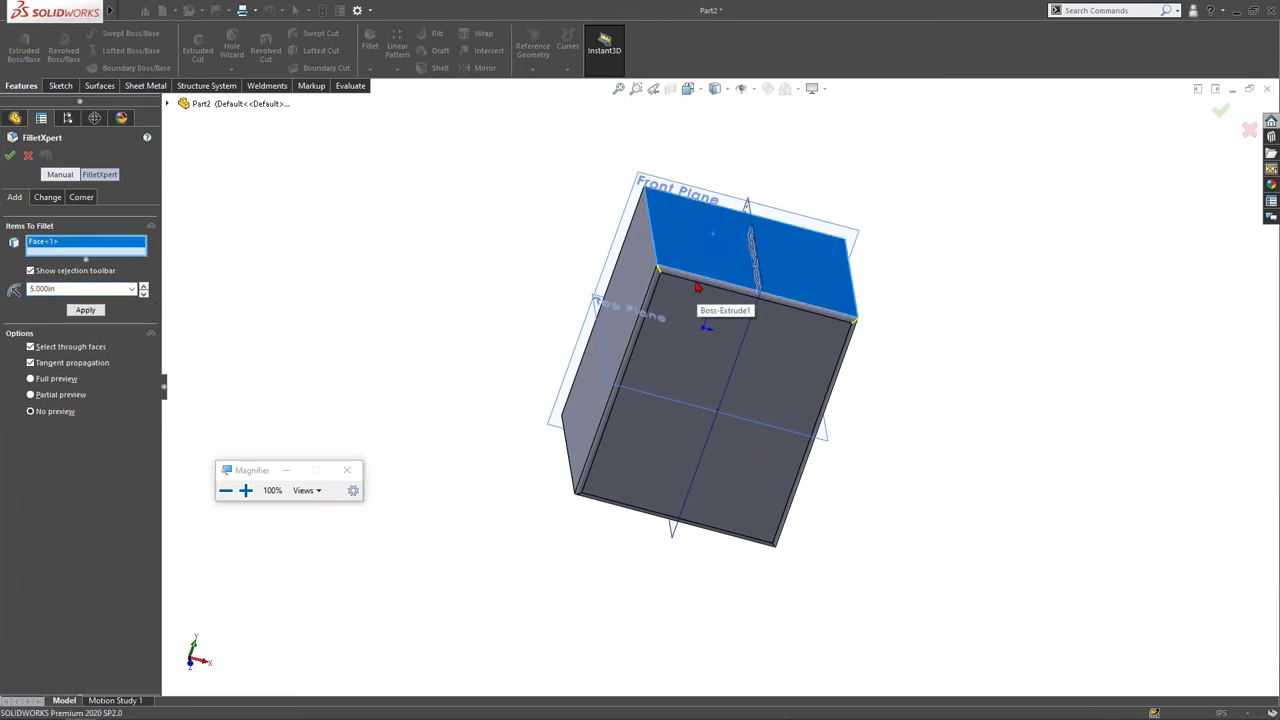
right_click(693, 278)
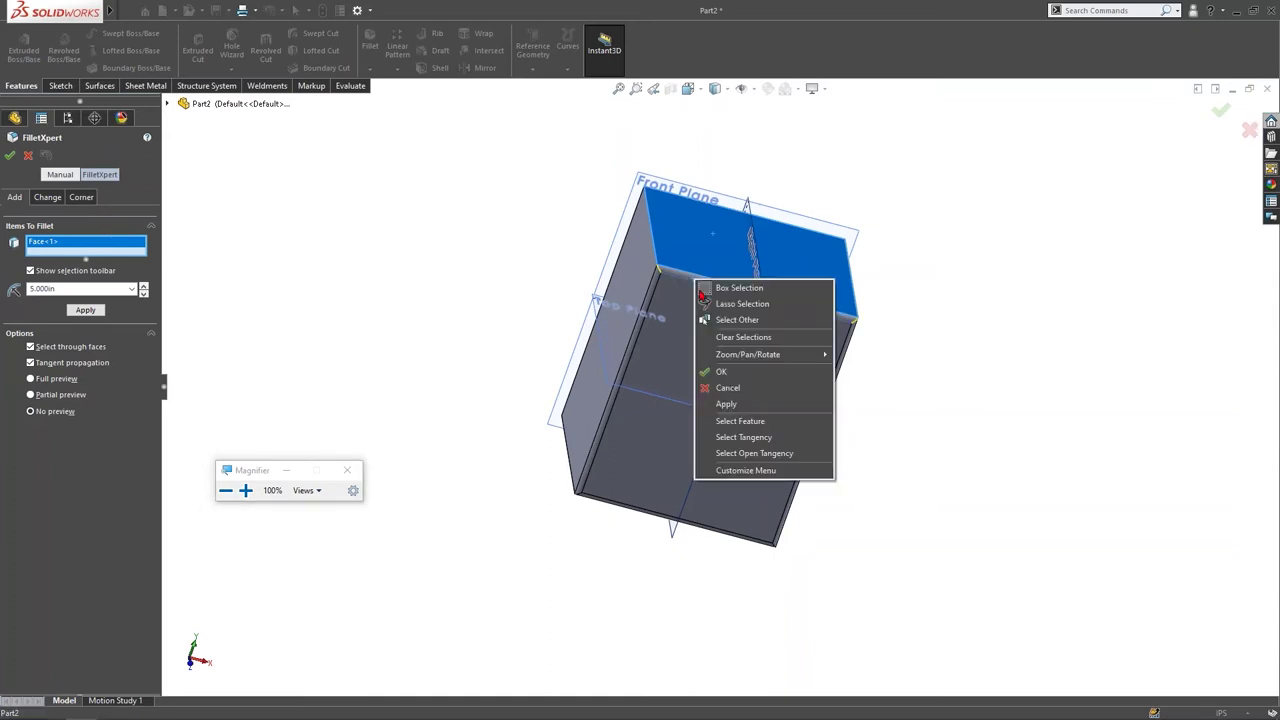
left_click(734, 405)
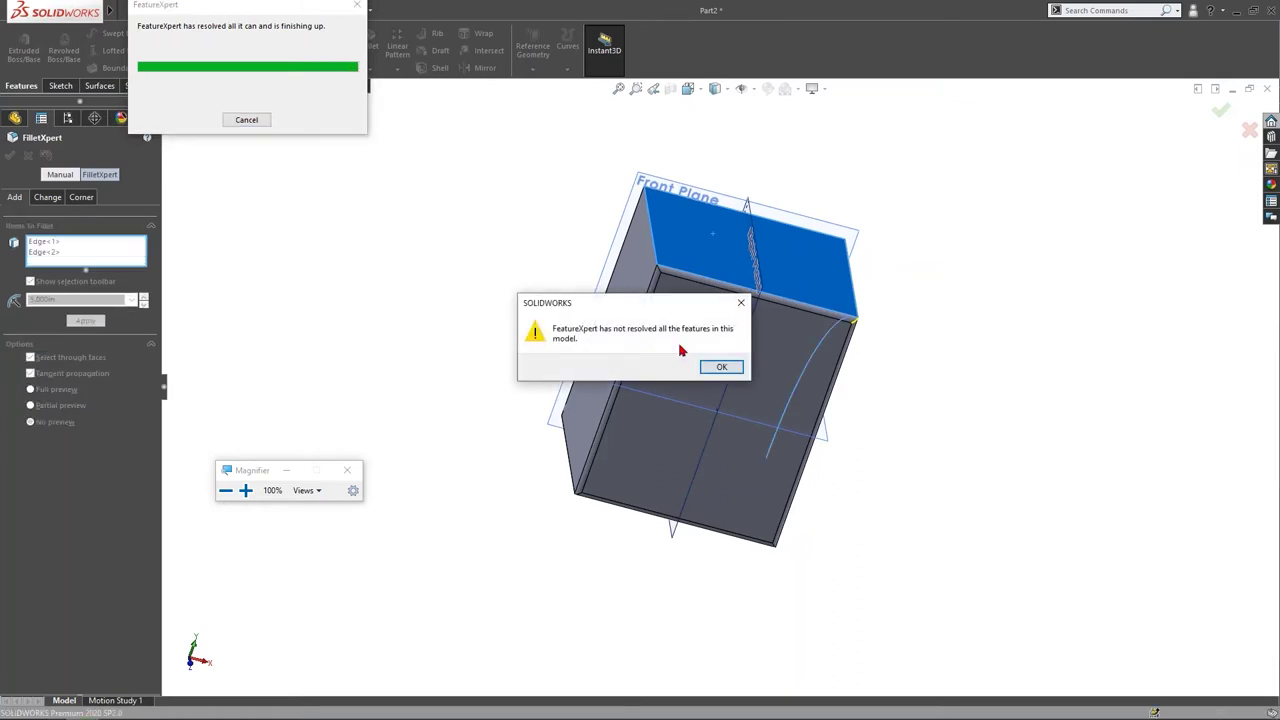
left_click(721, 366)
Step: Undo the oversized fillet and round the two corner edges adjoining the upper face with a 0.500 in radius
double_click(75, 298)
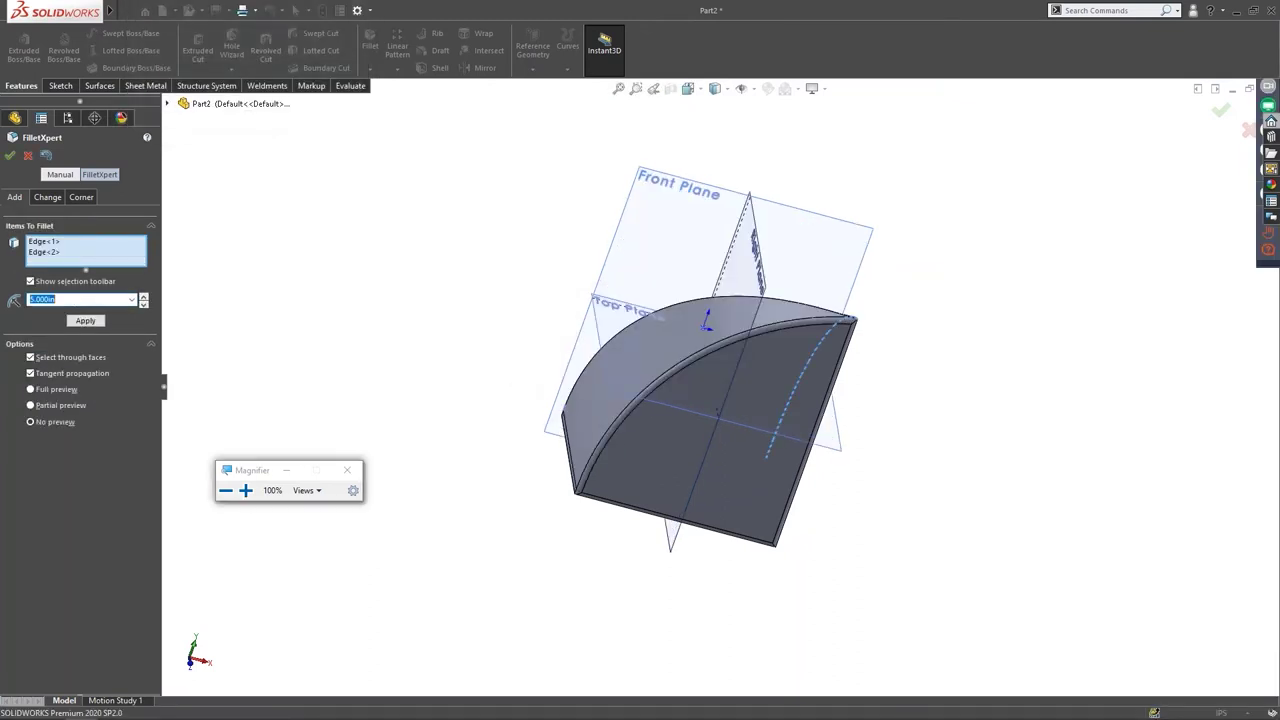
type(".5")
left_click(44, 157)
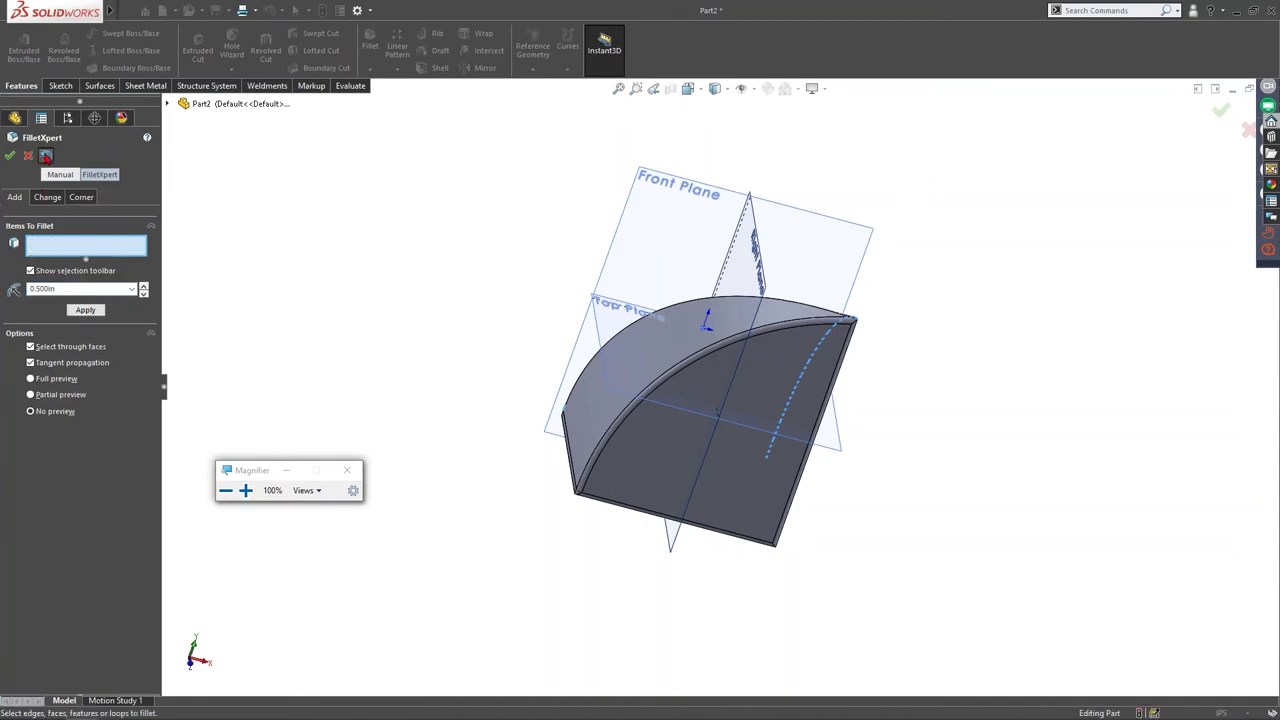
left_click_drag(74, 291, 28, 291)
type(".")
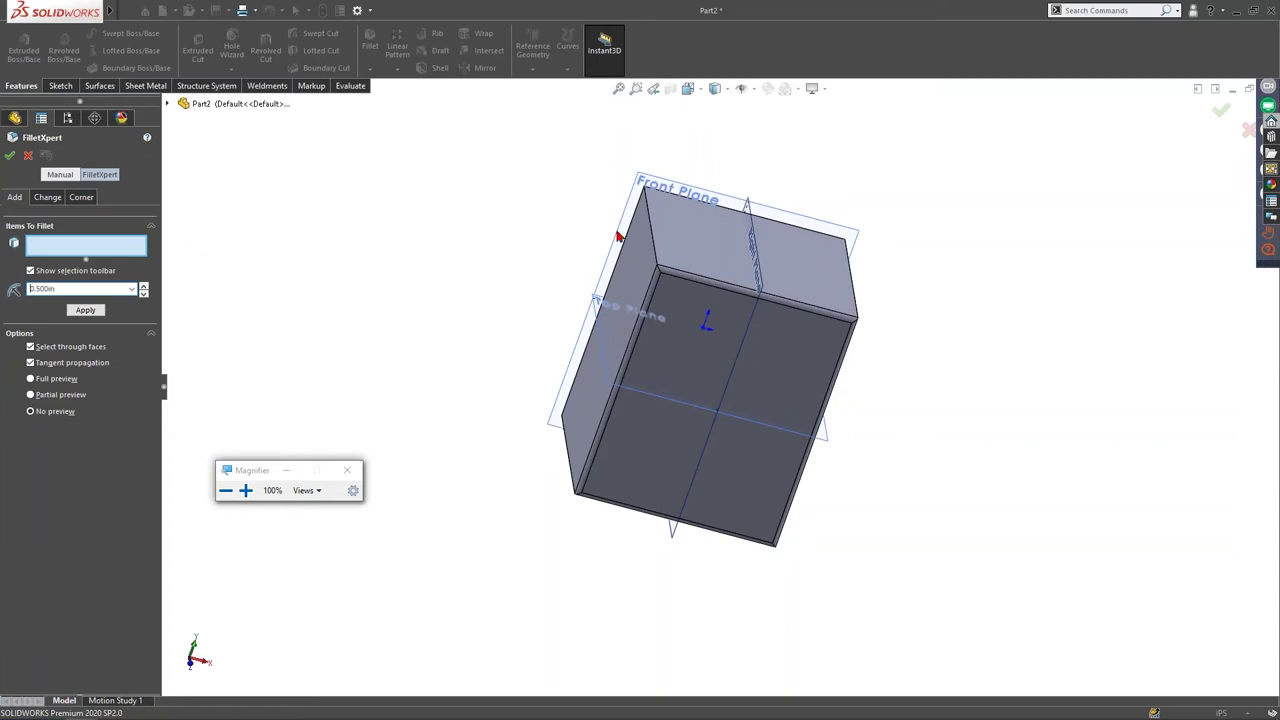
left_click(716, 249)
left_click(85, 310)
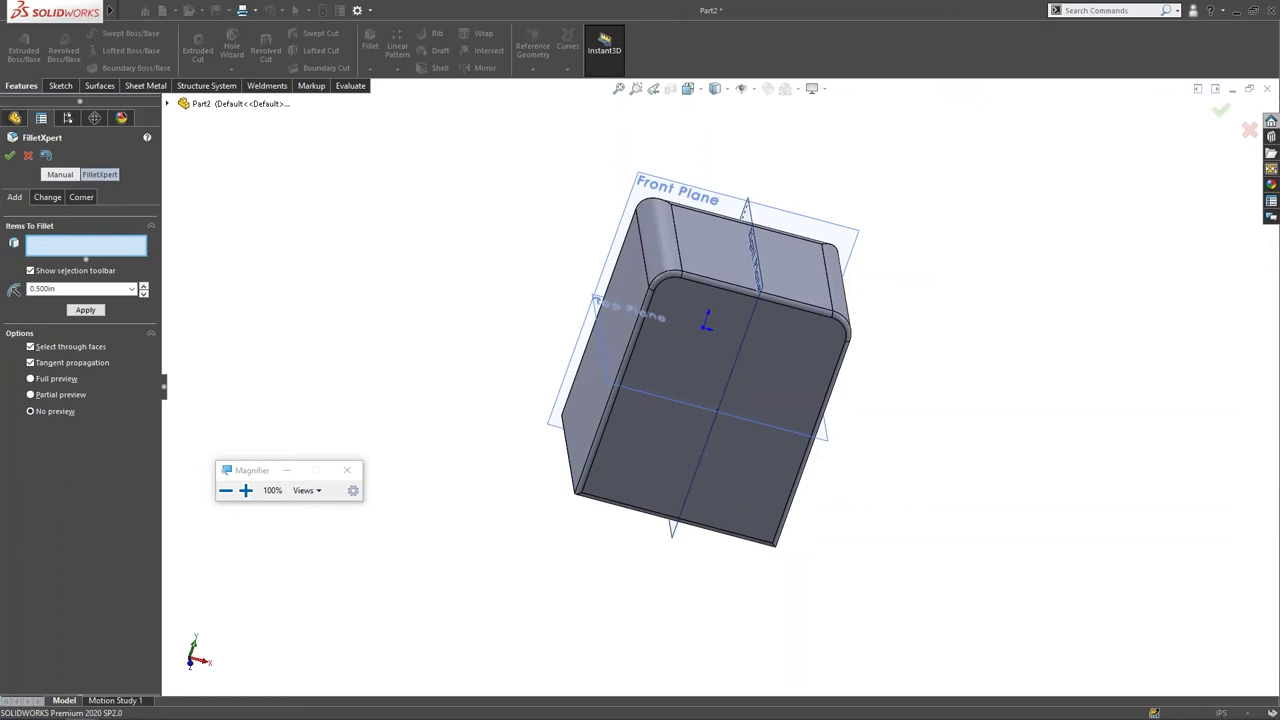
Step: Fillet the two remaining sharp corner edges on the opposite side of the block with a 0.750 in radius
middle_click_drag(583, 434, 763, 271)
left_click(763, 263)
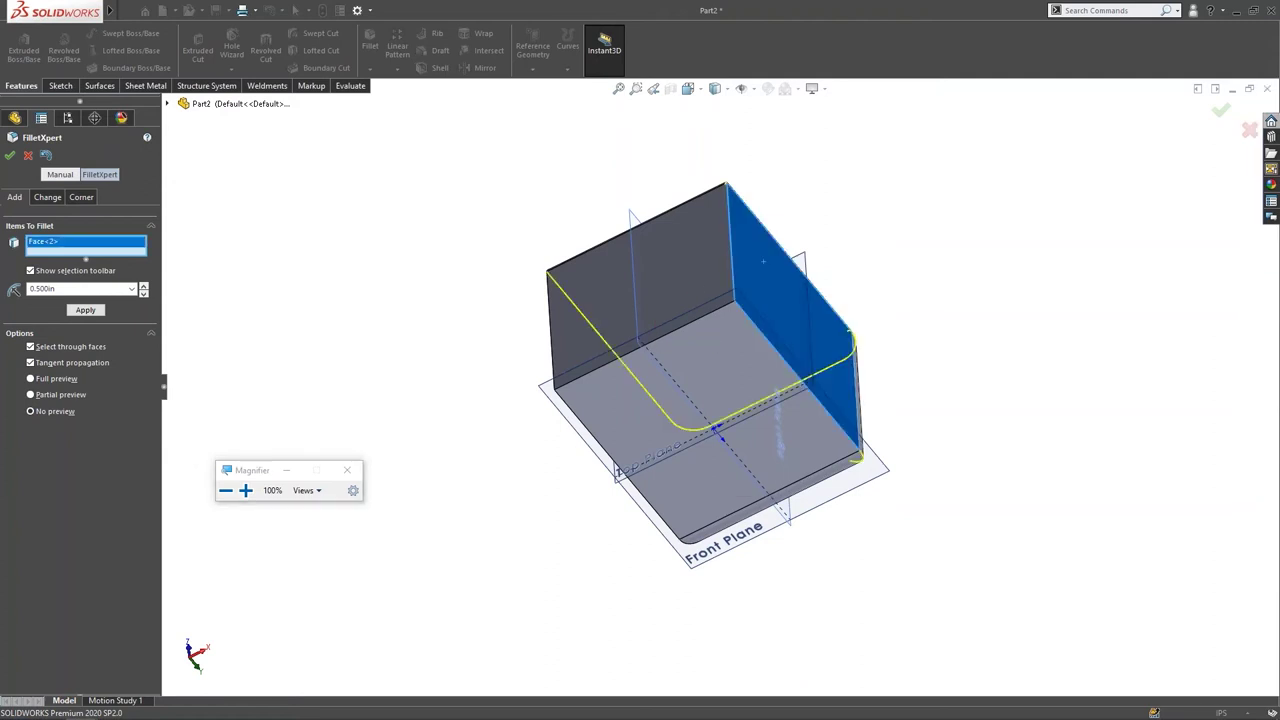
left_click(763, 262)
left_click(733, 254)
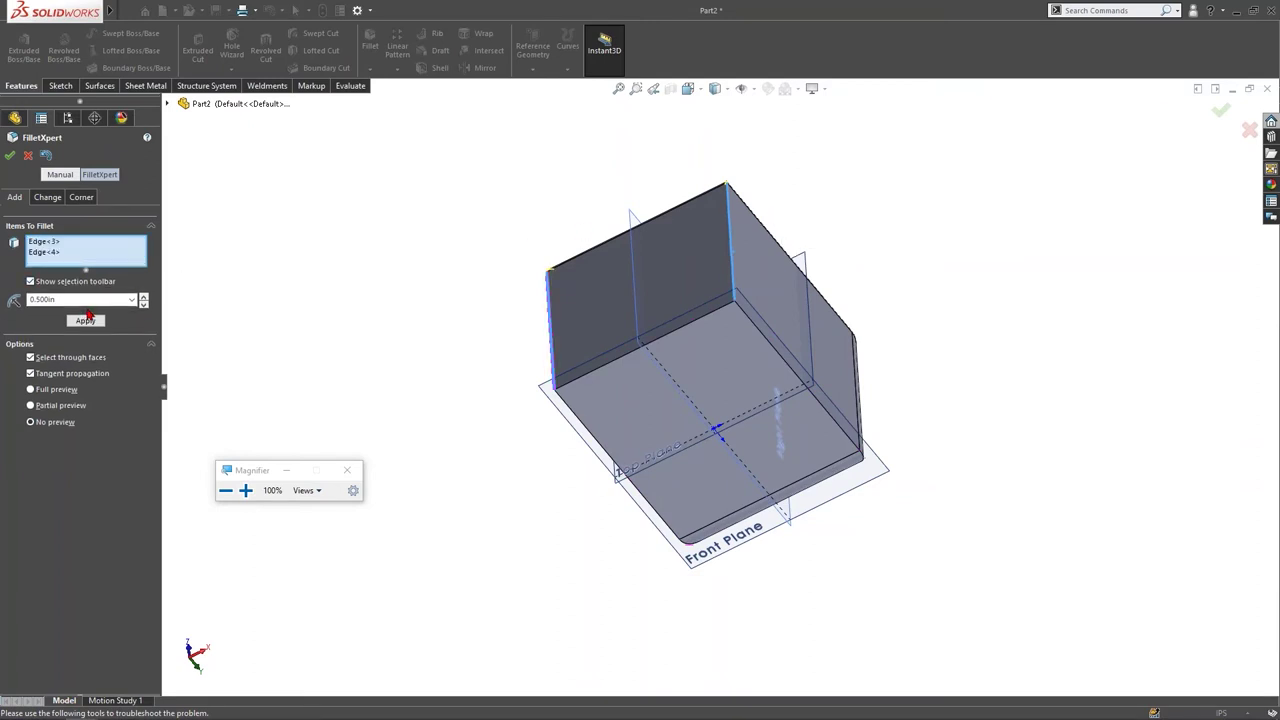
double_click(50, 300)
type(".75")
key("Return")
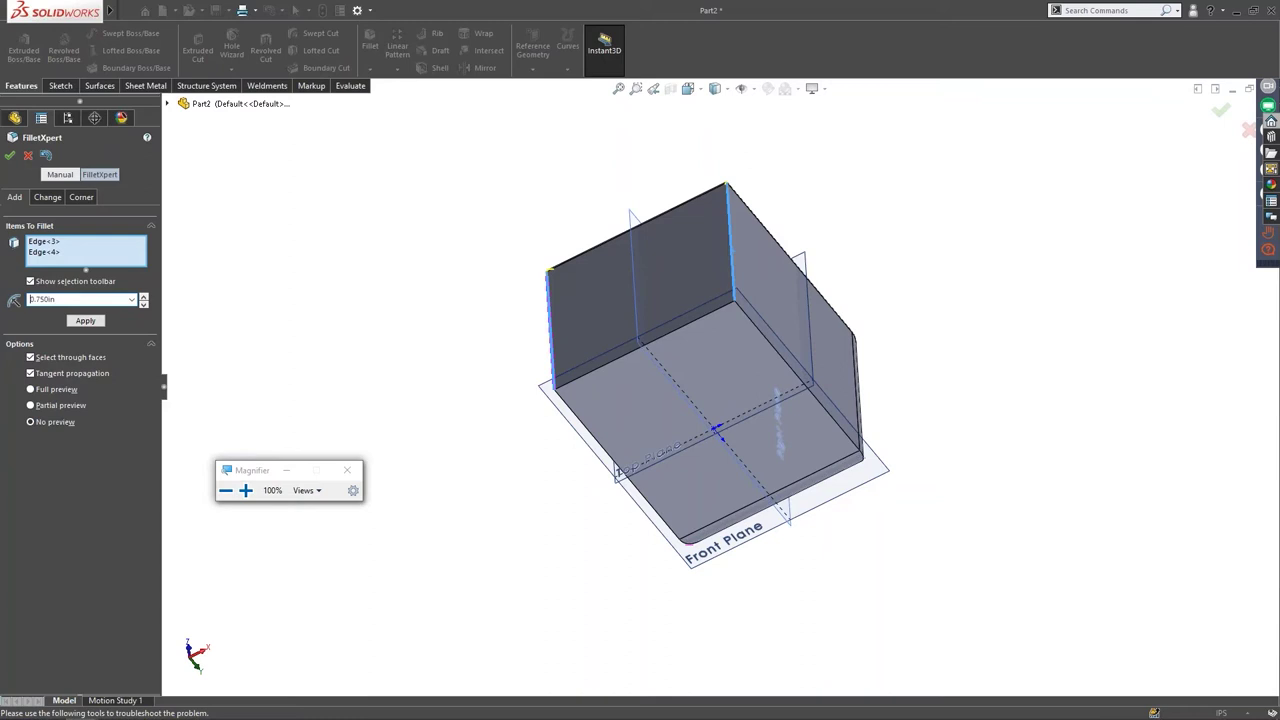
right_click(423, 298)
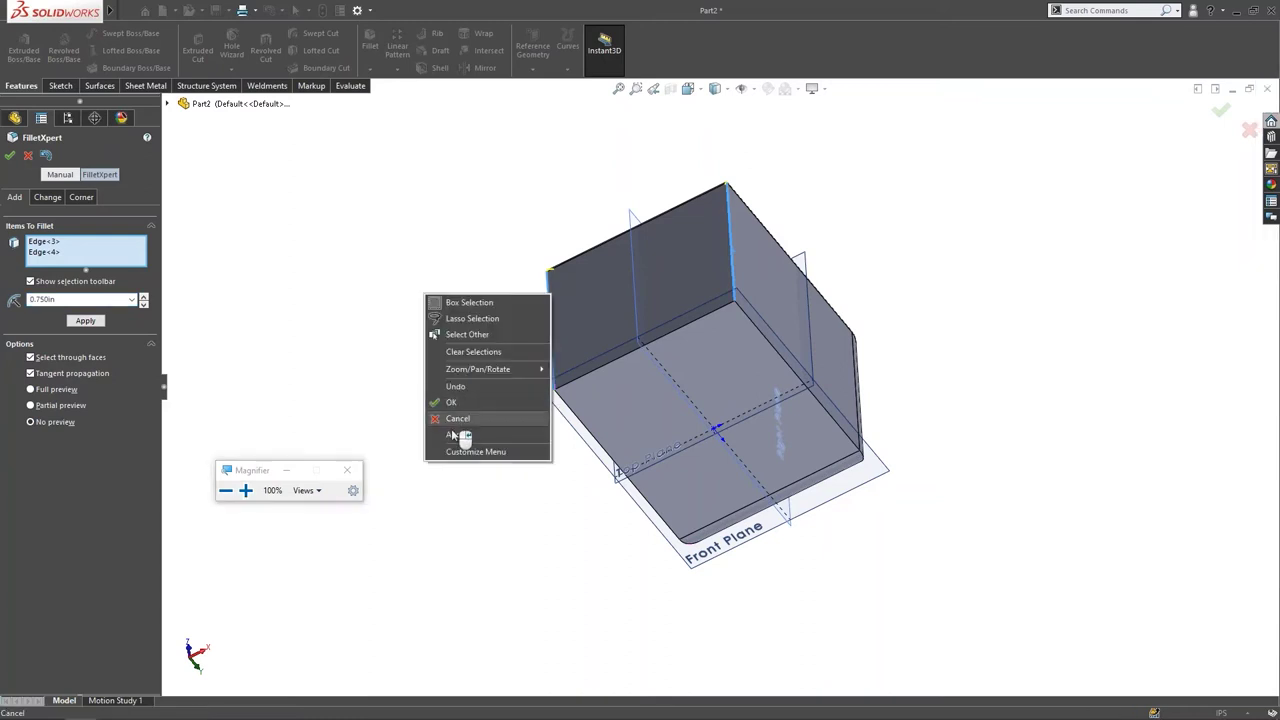
left_click(455, 434)
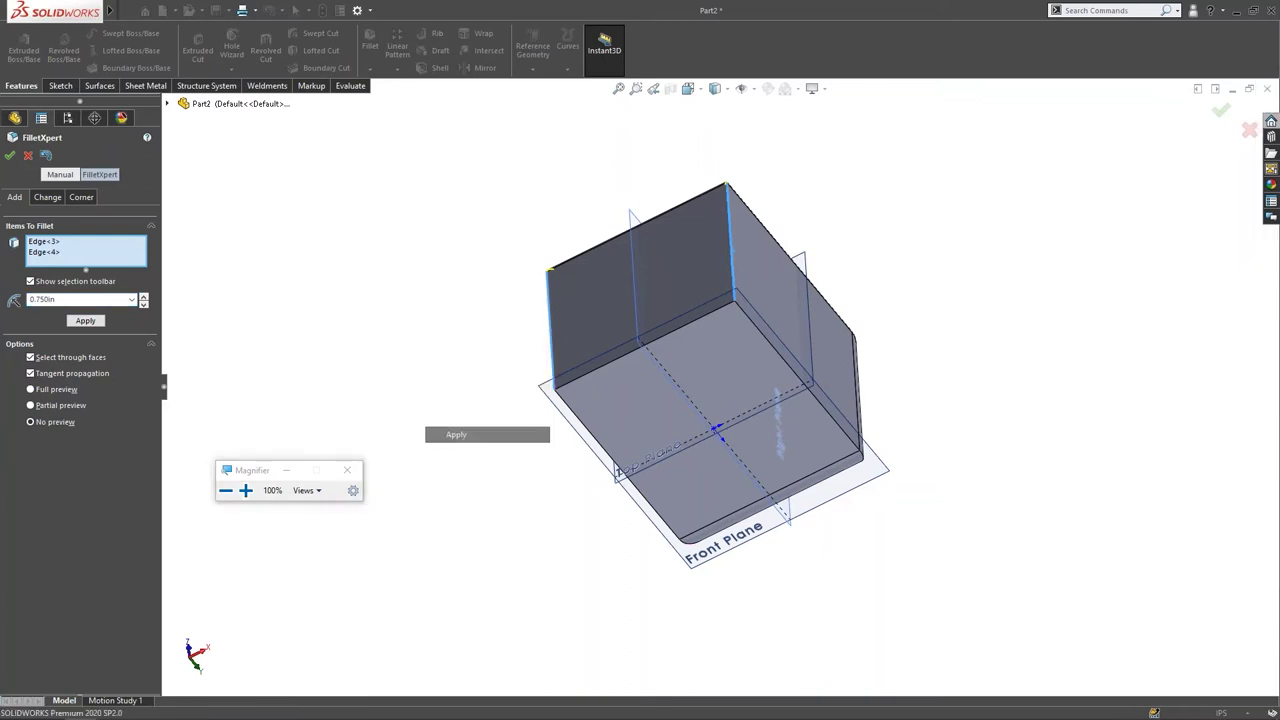
Step: Try to resize one of the 0.750 in corner fillets to 0.250 in with FilletXpert
left_click(47, 197)
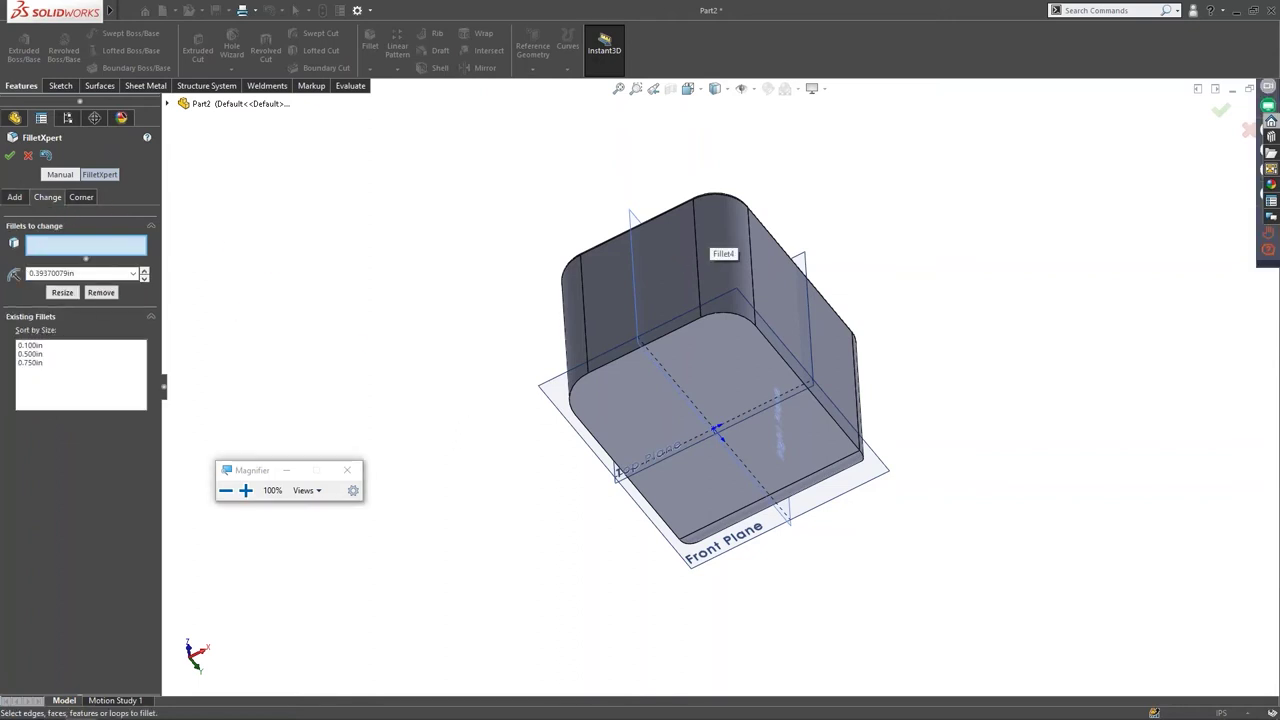
left_click(722, 248)
double_click(66, 273)
type("250in")
left_click(62, 294)
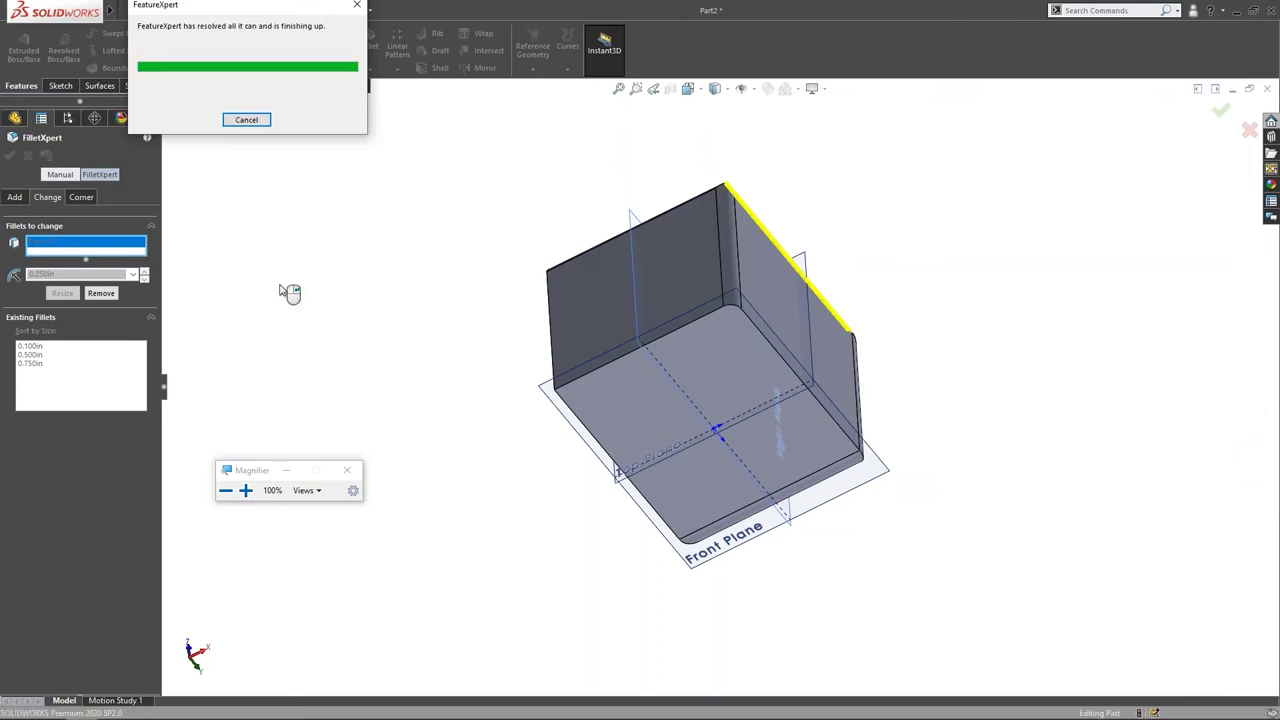
left_click(720, 367)
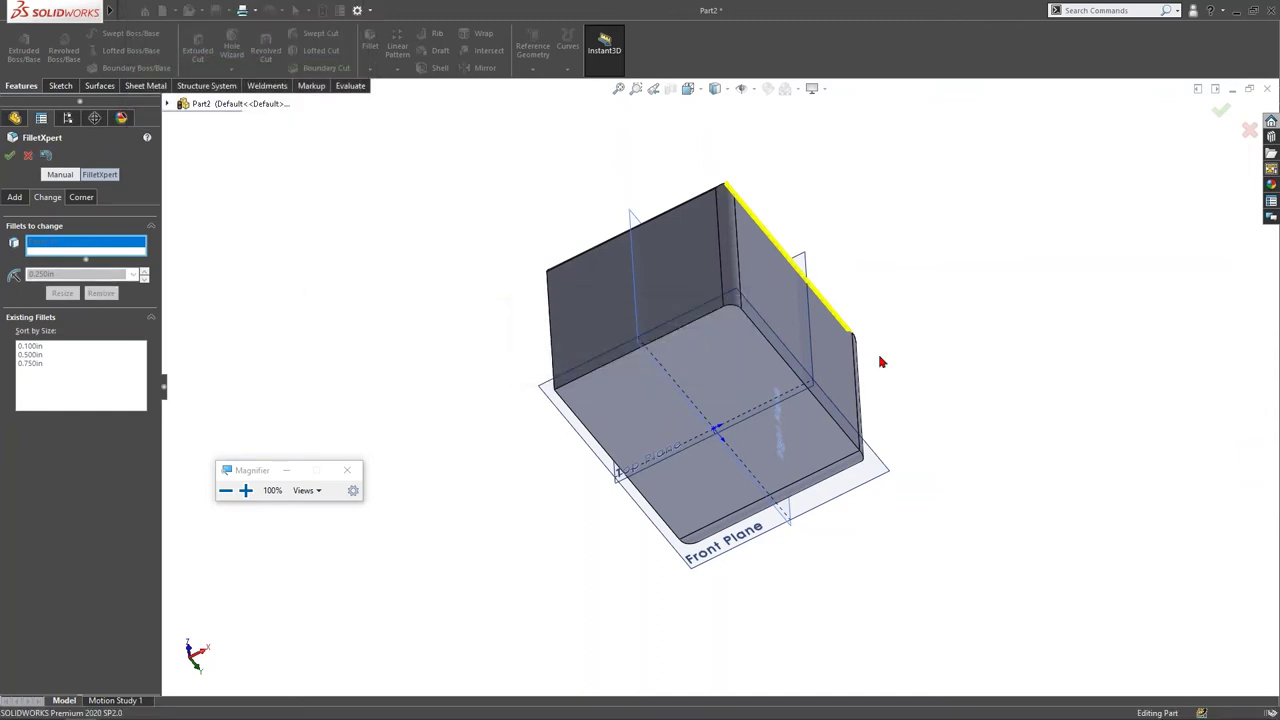
right_click(925, 333)
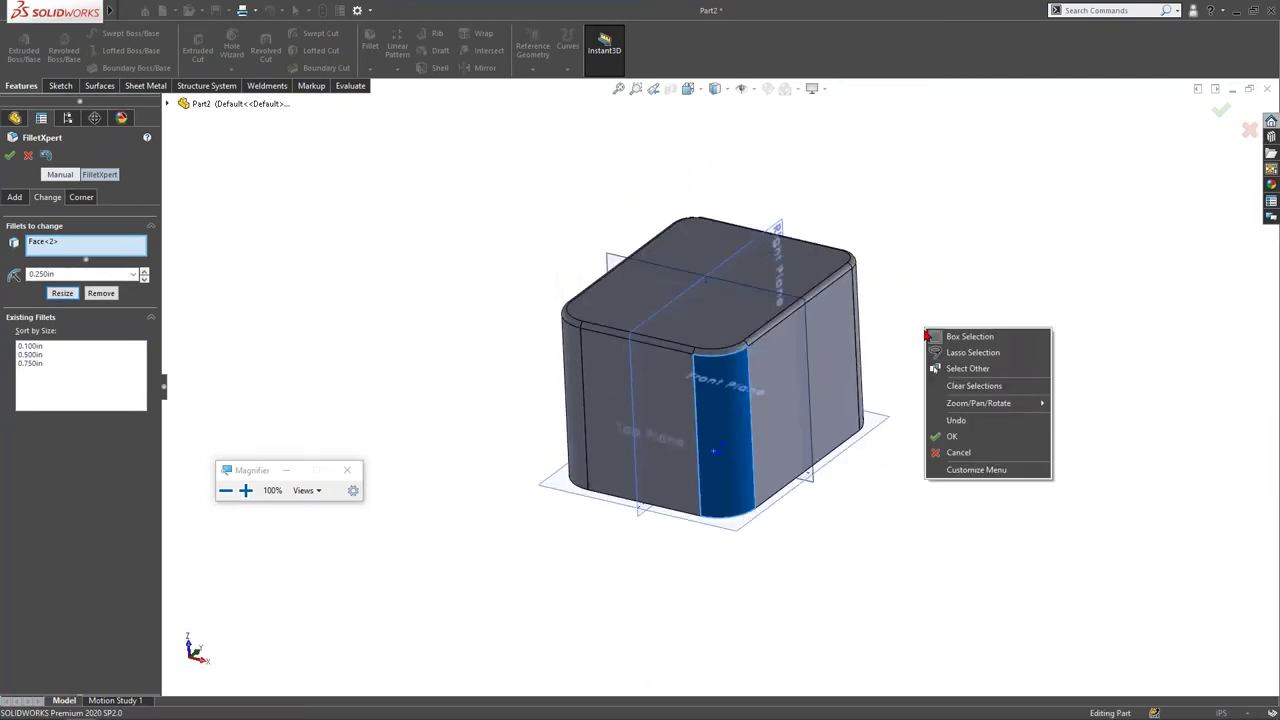
left_click(929, 418)
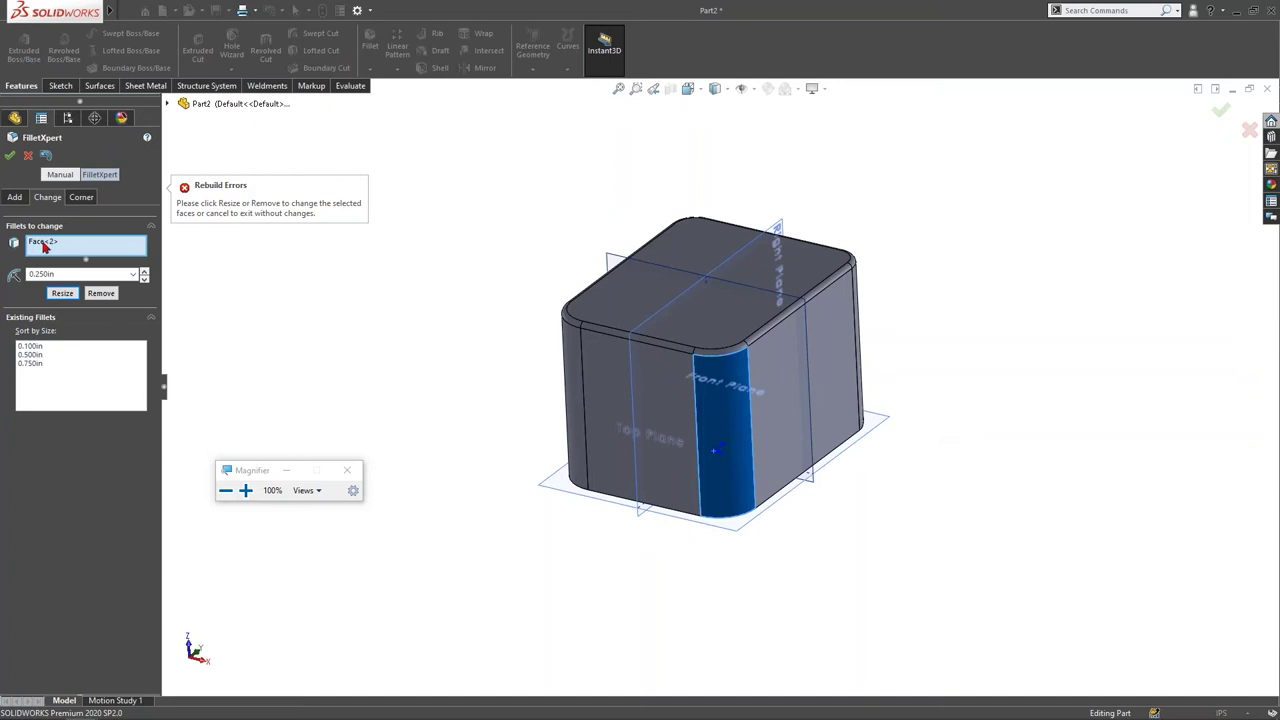
Step: Remove the selected corner fillet from the block and finish FilletXpert
left_click(110, 292)
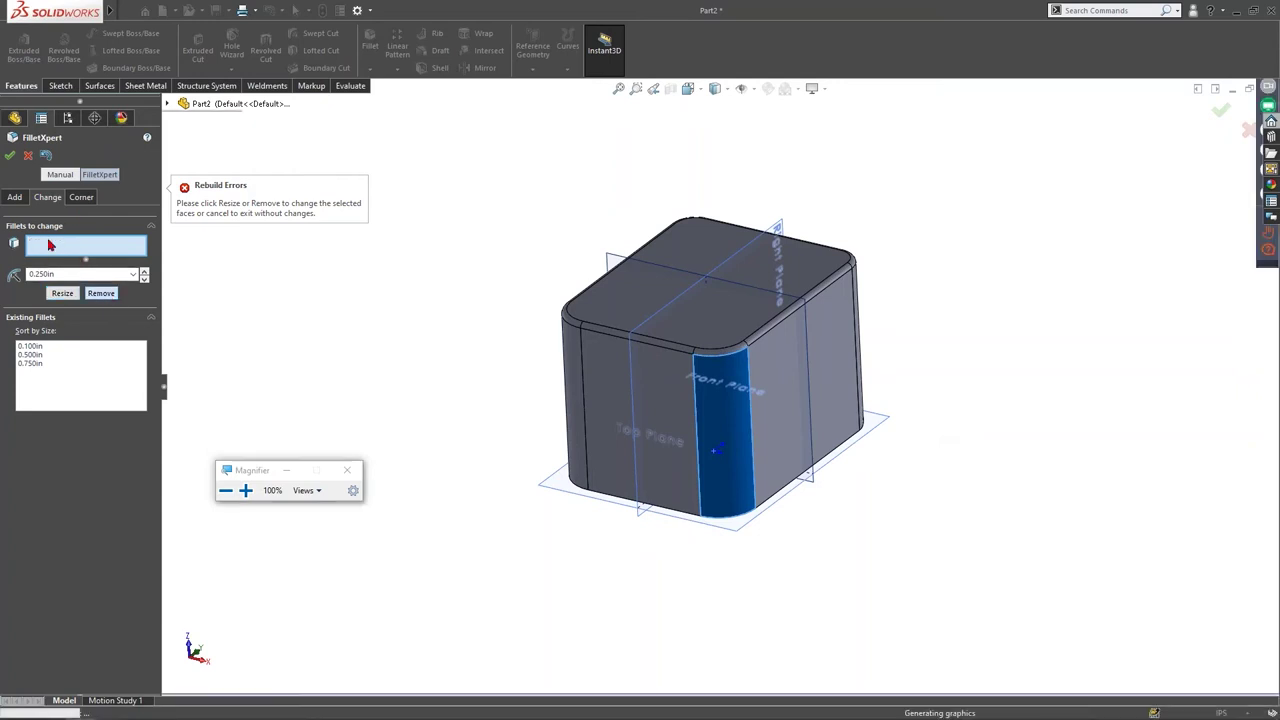
left_click(10, 156)
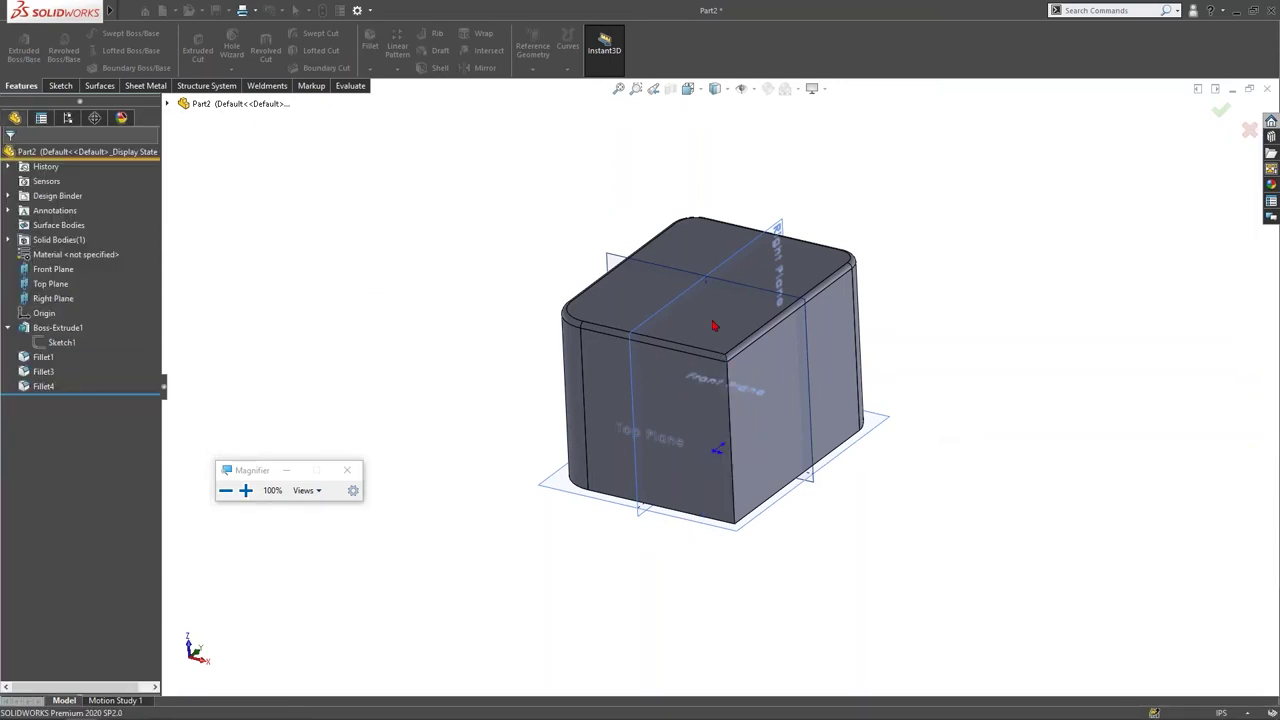
key("Up")
key("Up")
key("Up")
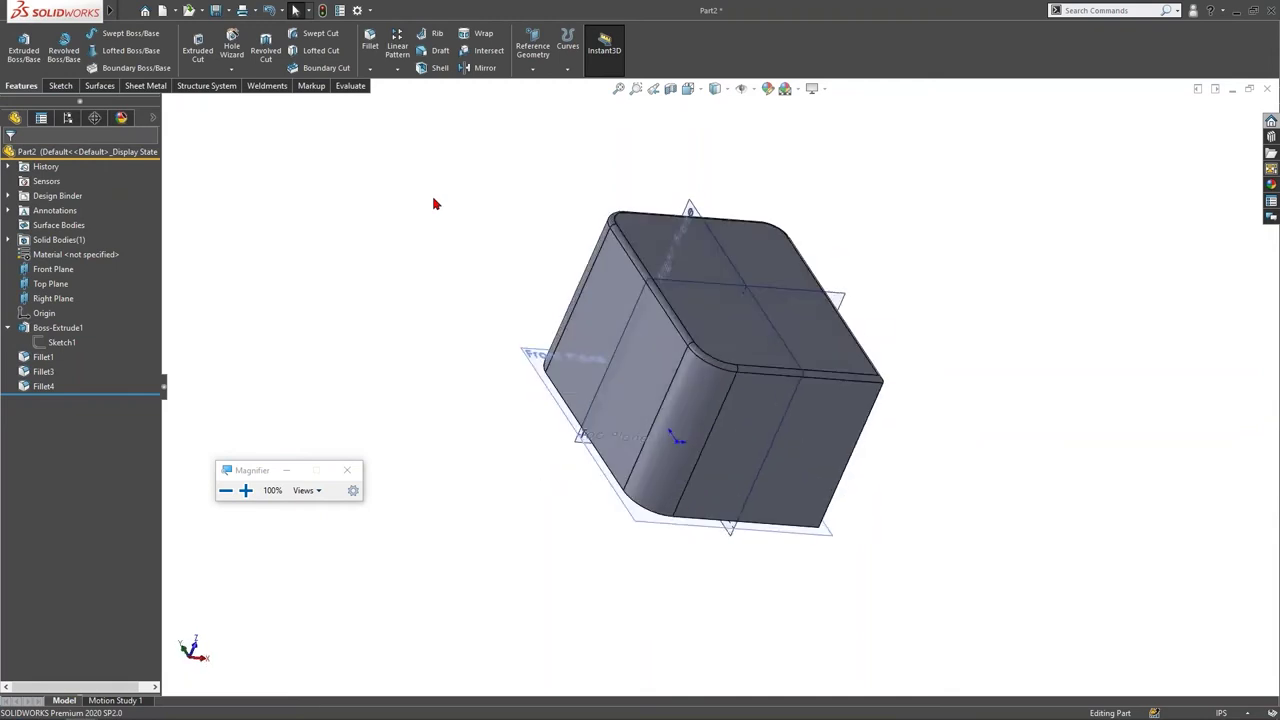
Step: Turn off the part's Dynamic Reference Visualization and inspect Fillet4 and Boss-Extrude1 without relationship arrows
key("space")
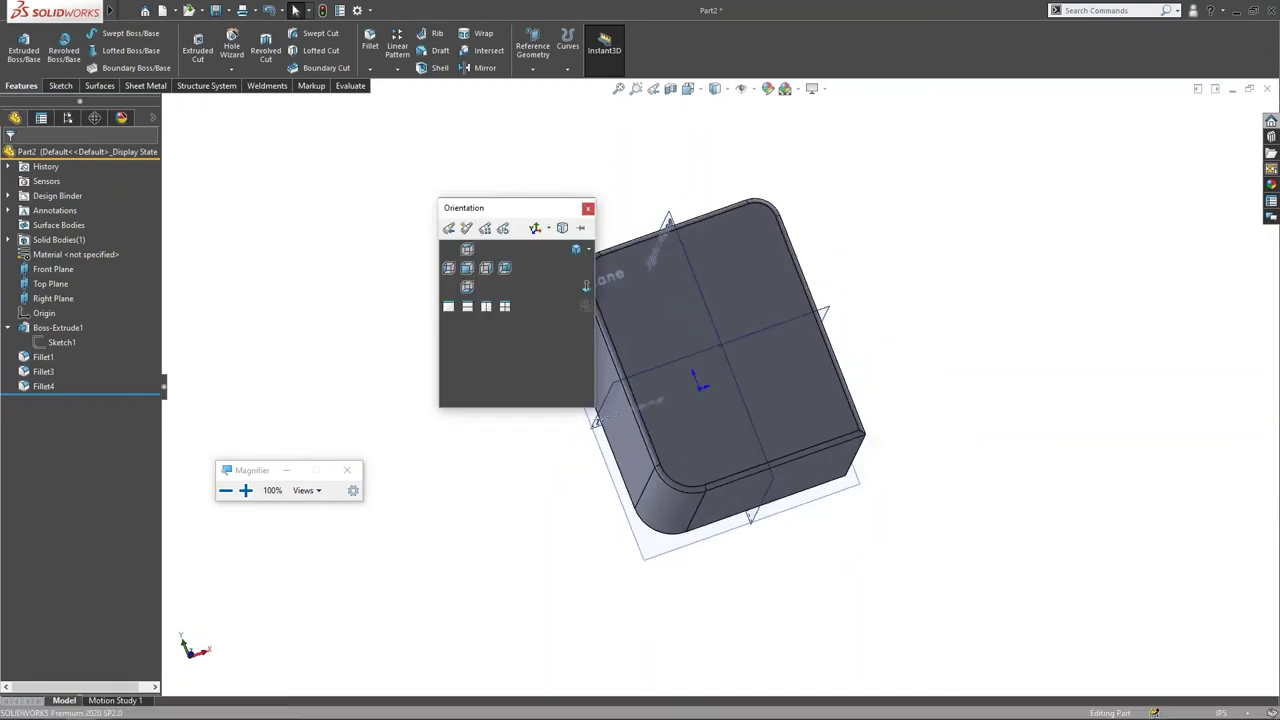
left_click(506, 269)
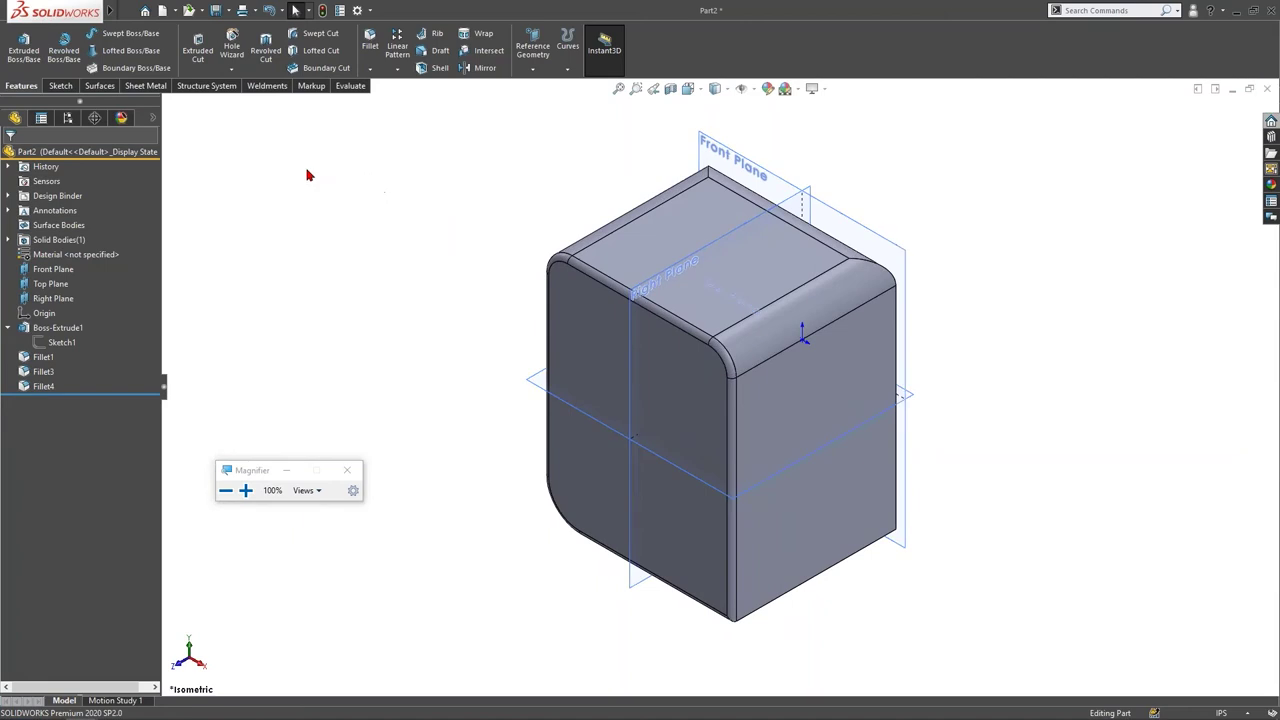
right_click(122, 151)
left_click(187, 130)
right_click(100, 152)
left_click(194, 132)
left_click(43, 386)
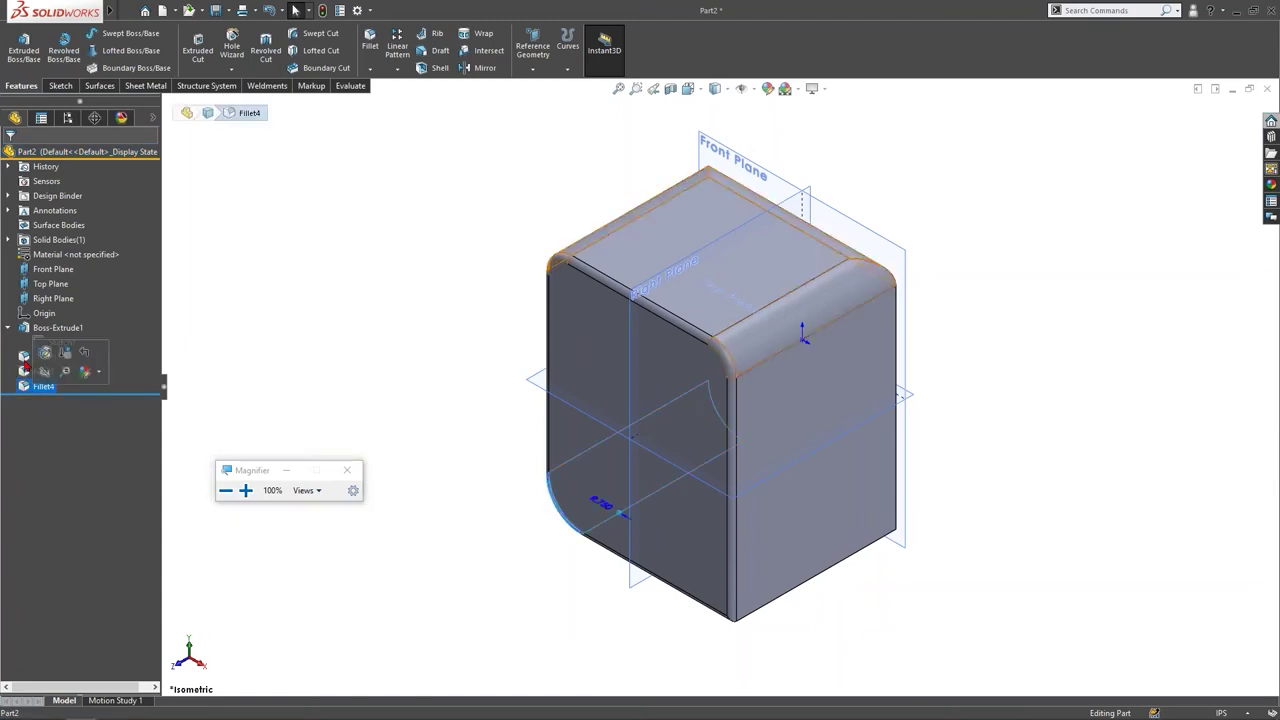
left_click(49, 326)
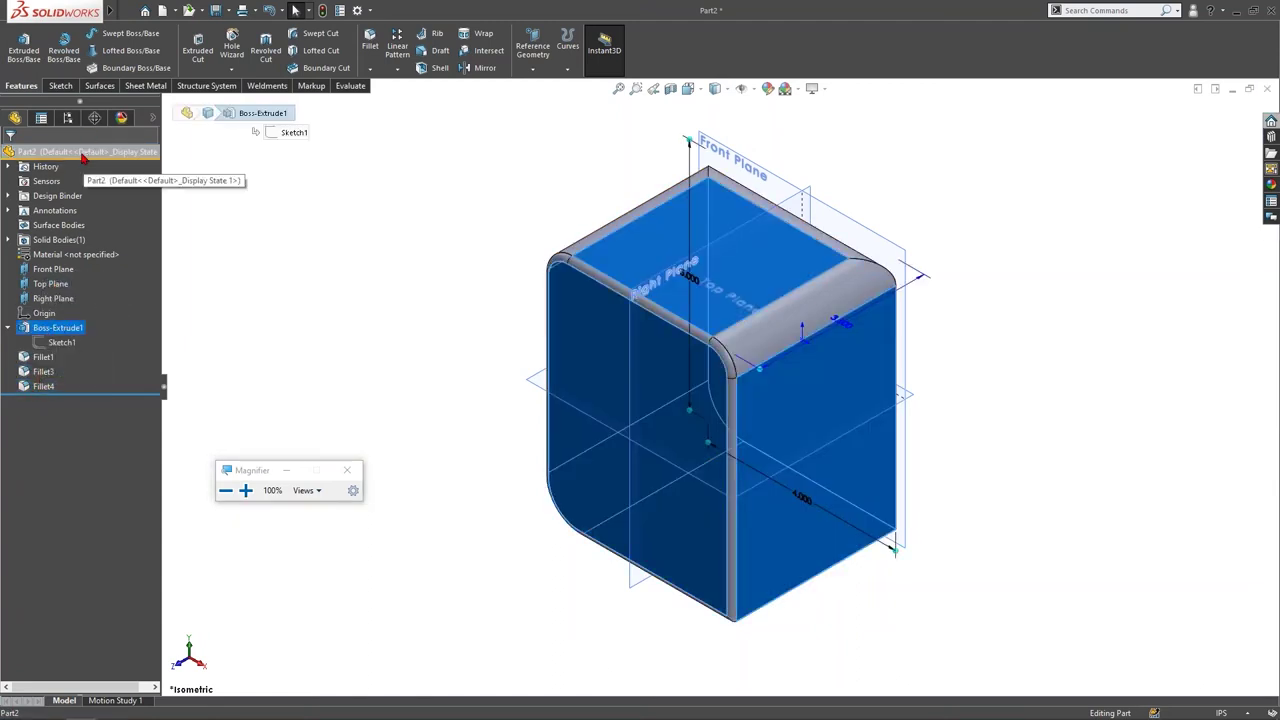
Step: Enable both the parent and child Dynamic Reference Visualization for the part
left_click(26, 152)
right_click(26, 152)
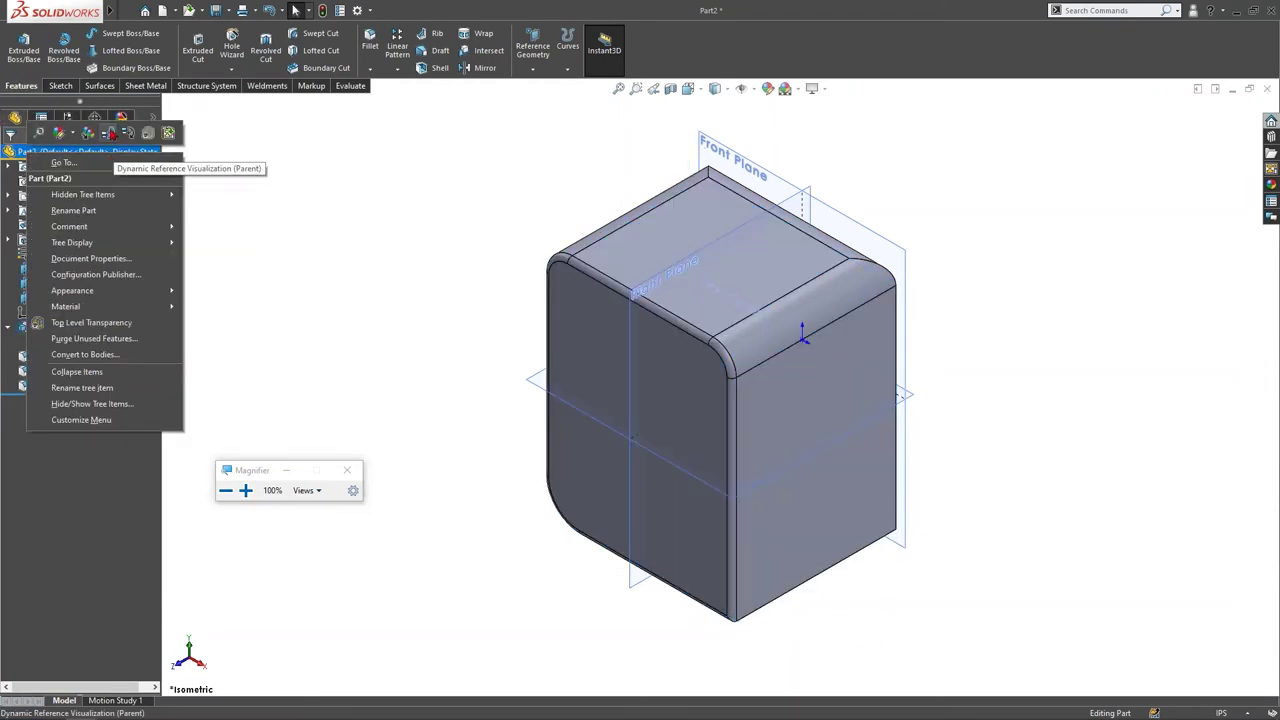
left_click(112, 133)
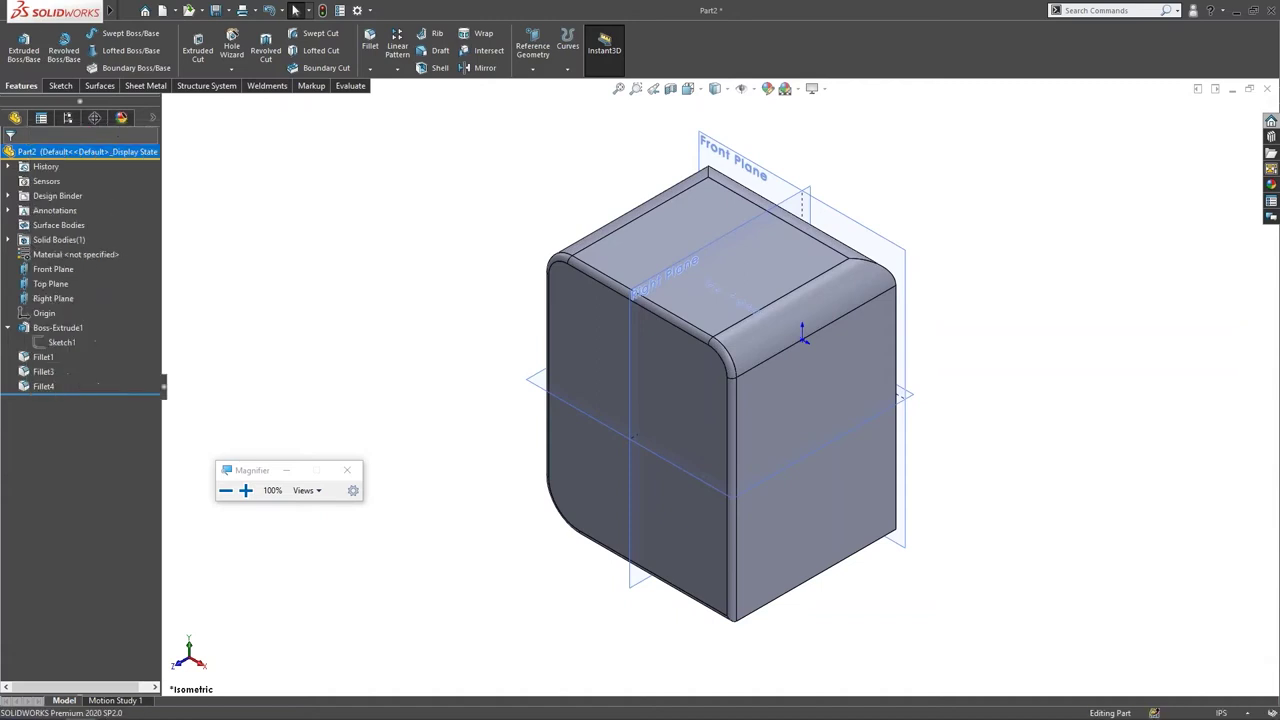
right_click(80, 151)
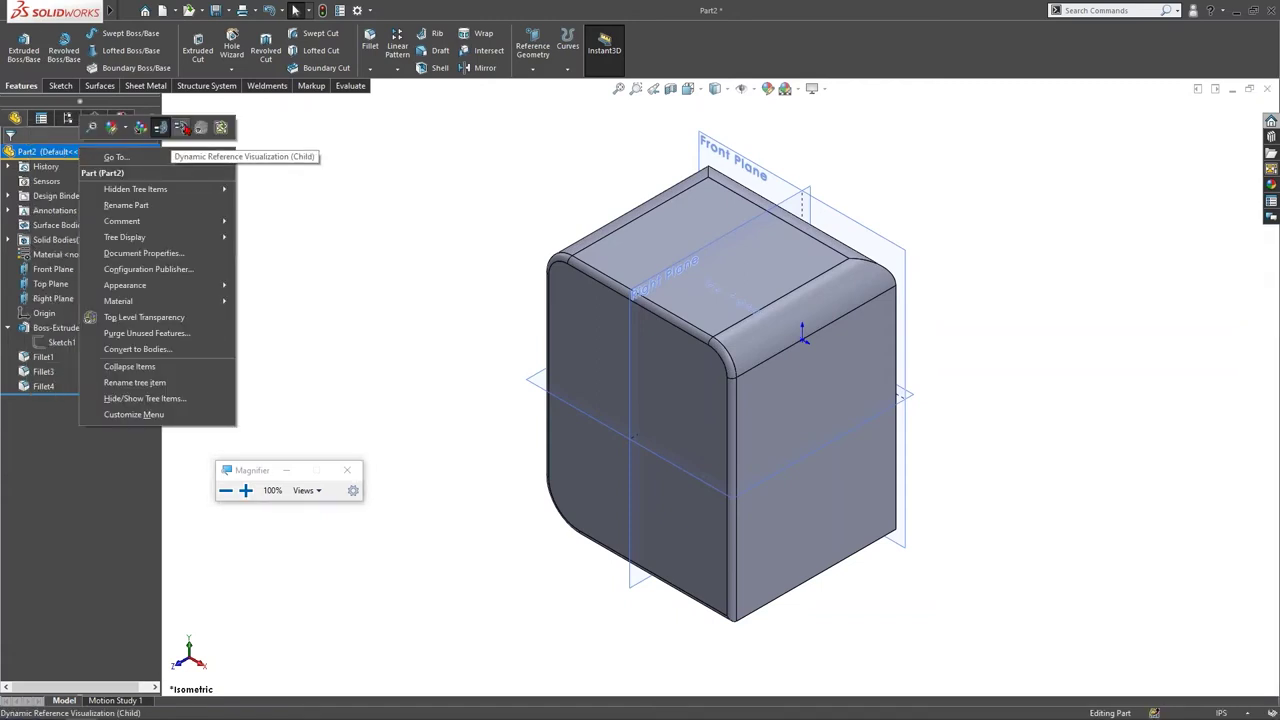
left_click(181, 127)
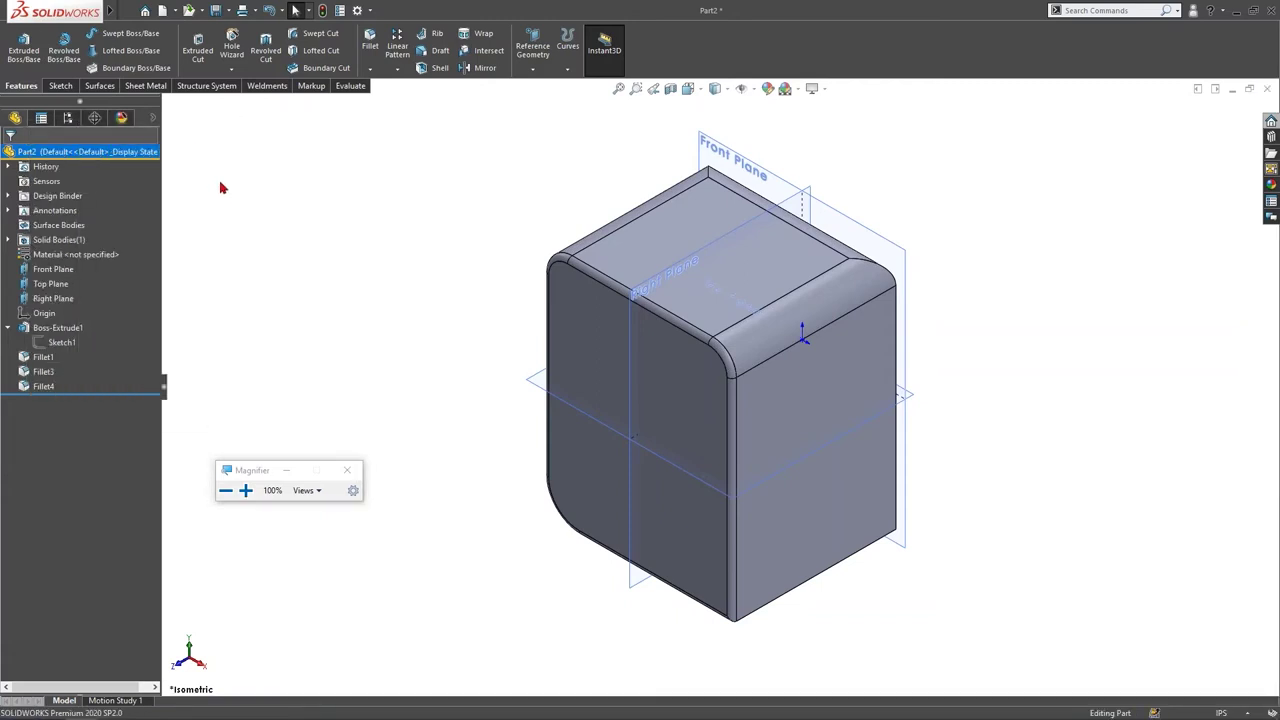
Step: Examine the parent and child relationships of Fillet4 and Boss-Extrude1 in the feature tree
left_click(45, 386)
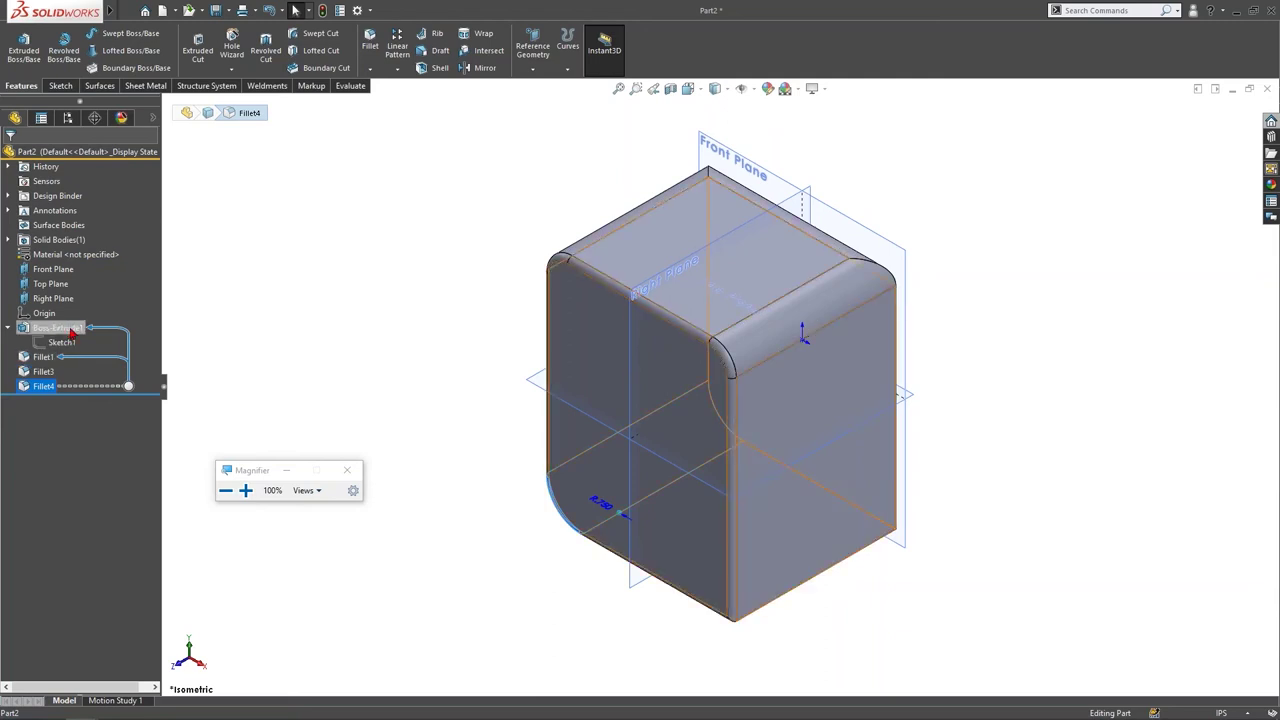
left_click(68, 330)
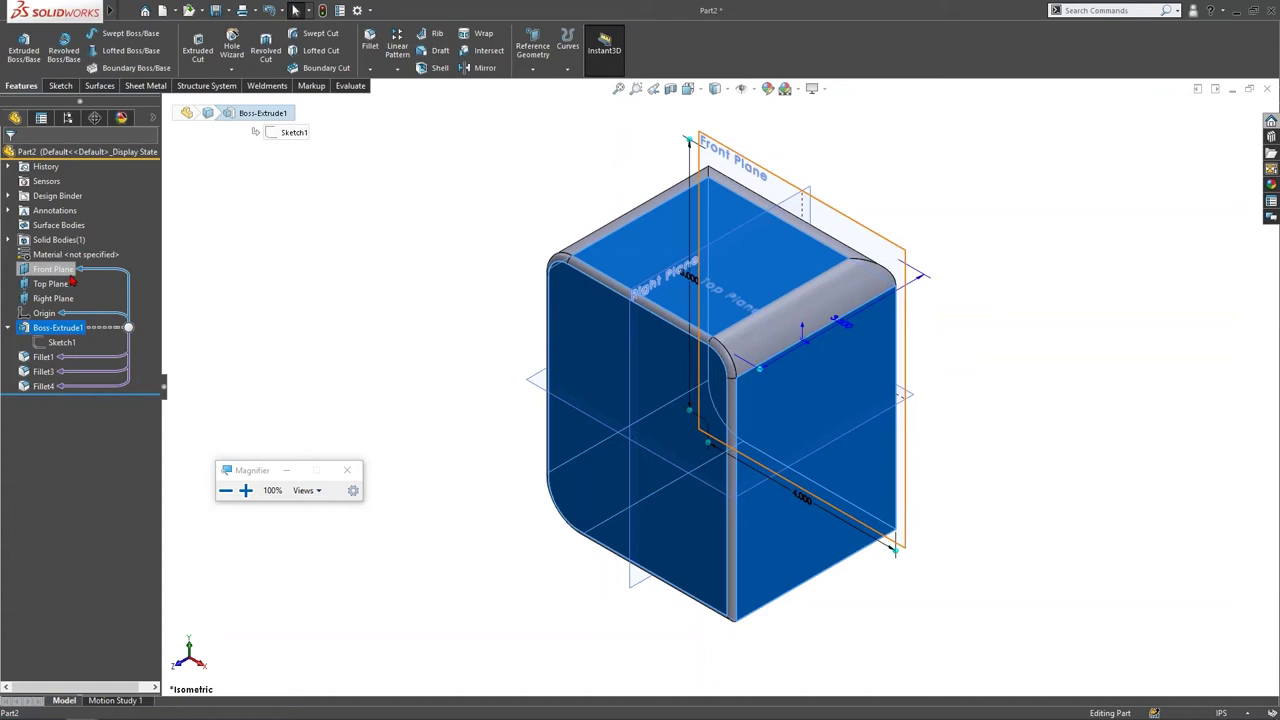
right_click(85, 151)
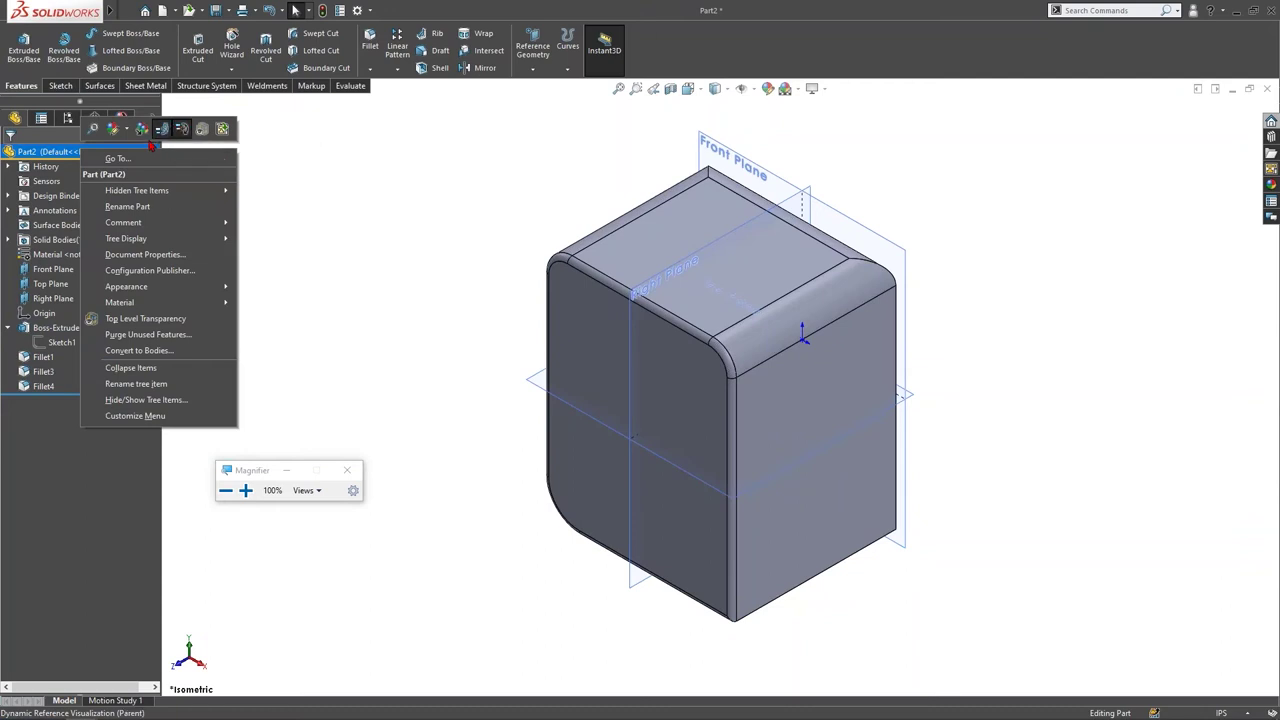
left_click(388, 166)
key("alt+Tab")
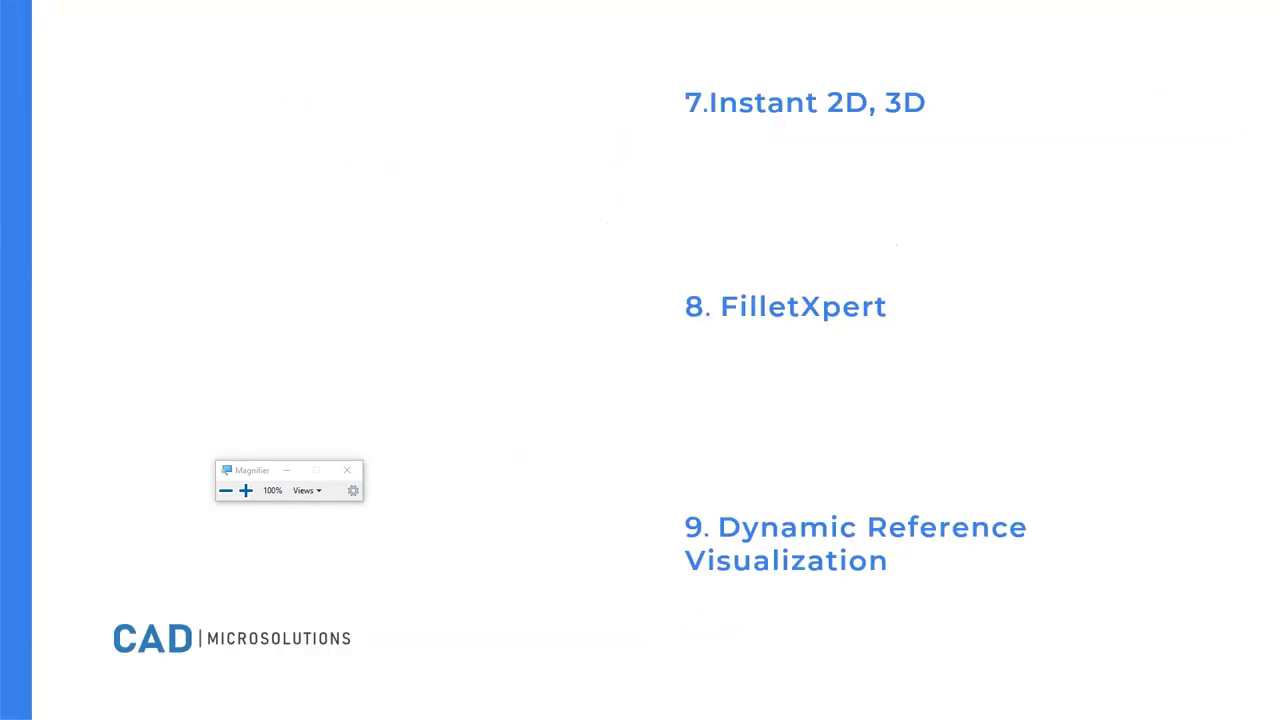
key("Right")
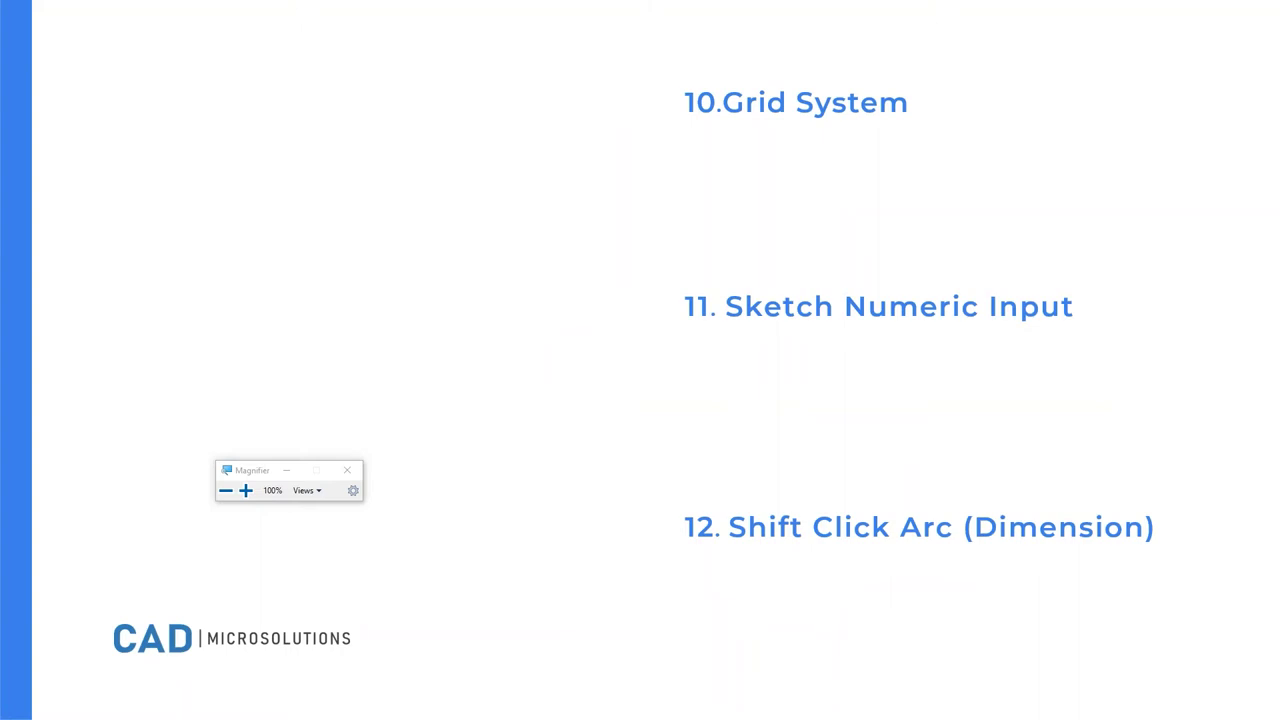
key("alt+Tab")
Step: Create a new part from the Part_MM template and start a rectangle in a sketch on the Front Plane
key("ctrl+n")
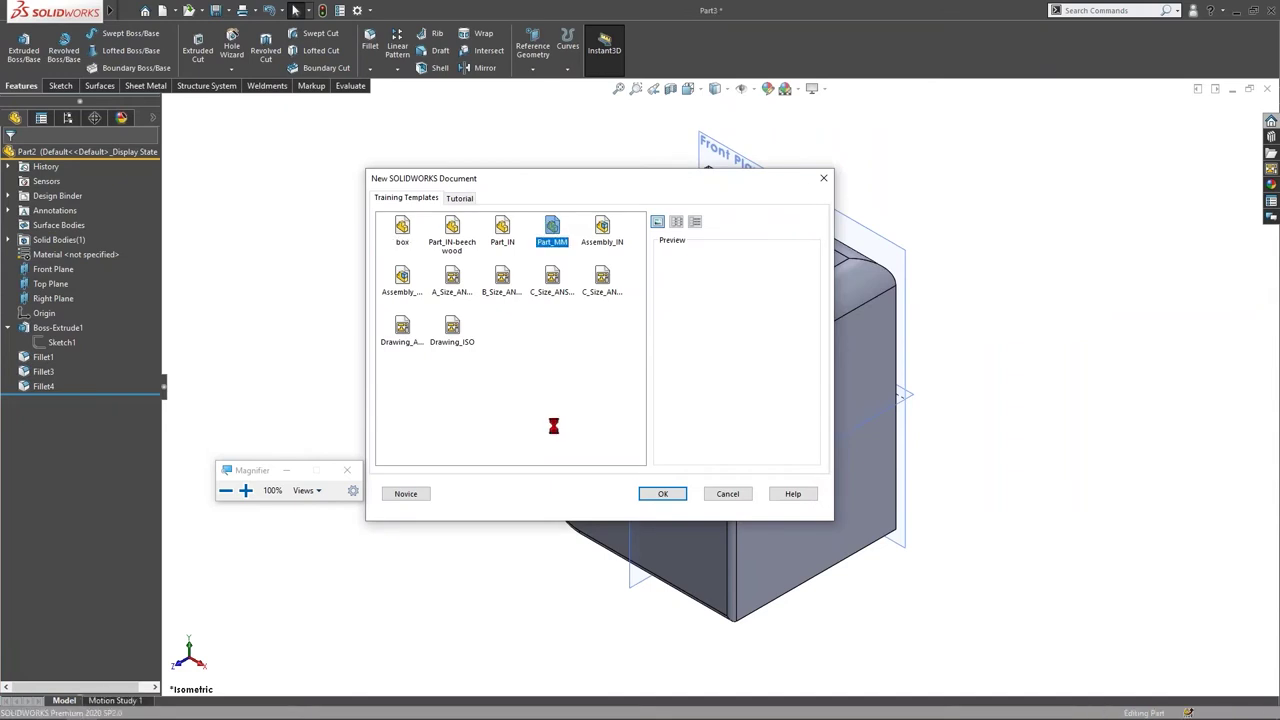
key("Return")
left_click(52, 269)
left_click(59, 256)
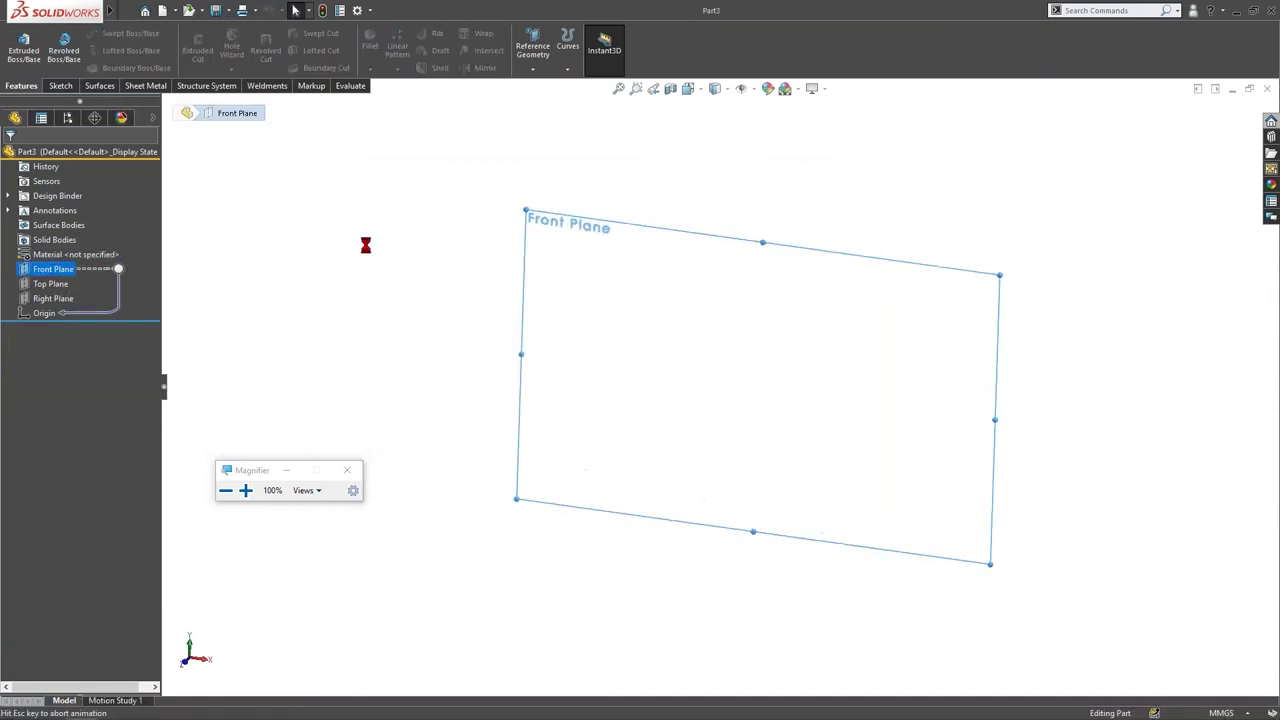
left_click(88, 50)
Step: Cycle the Rectangle tool through its rectangle types and settle on Center Rectangle
key("a")
key("a")
key("a")
key("a")
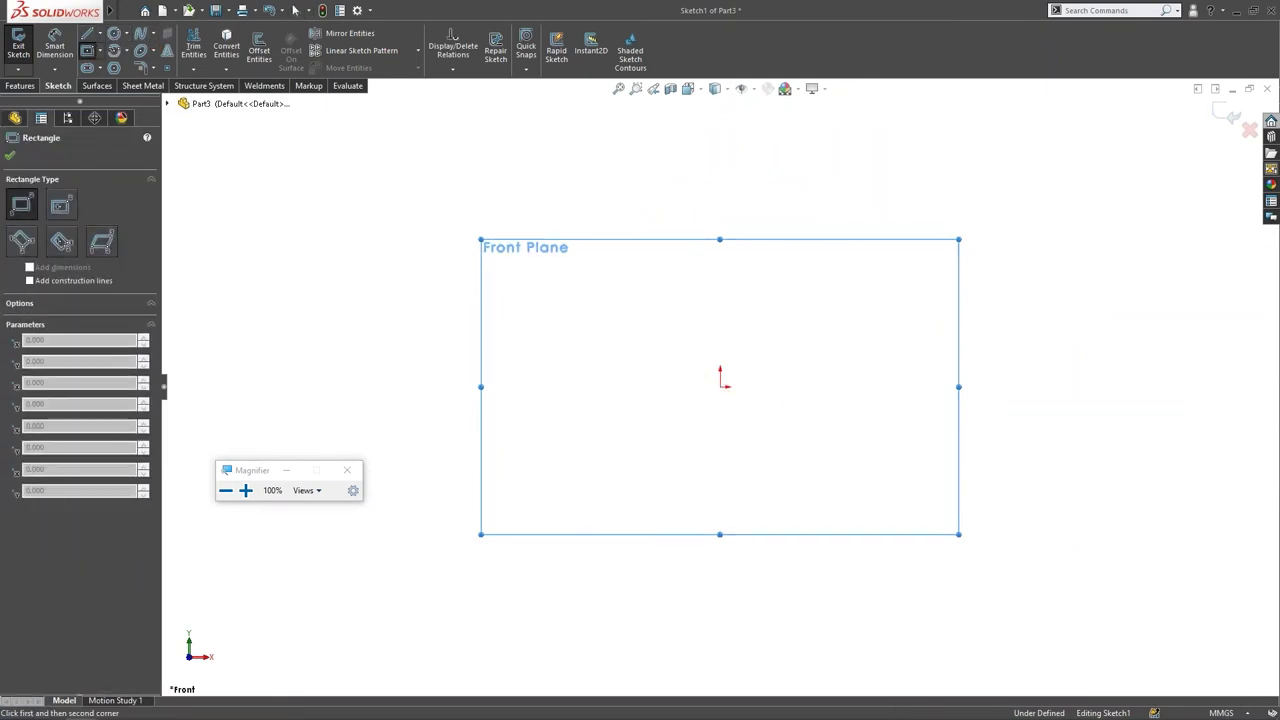
key("a")
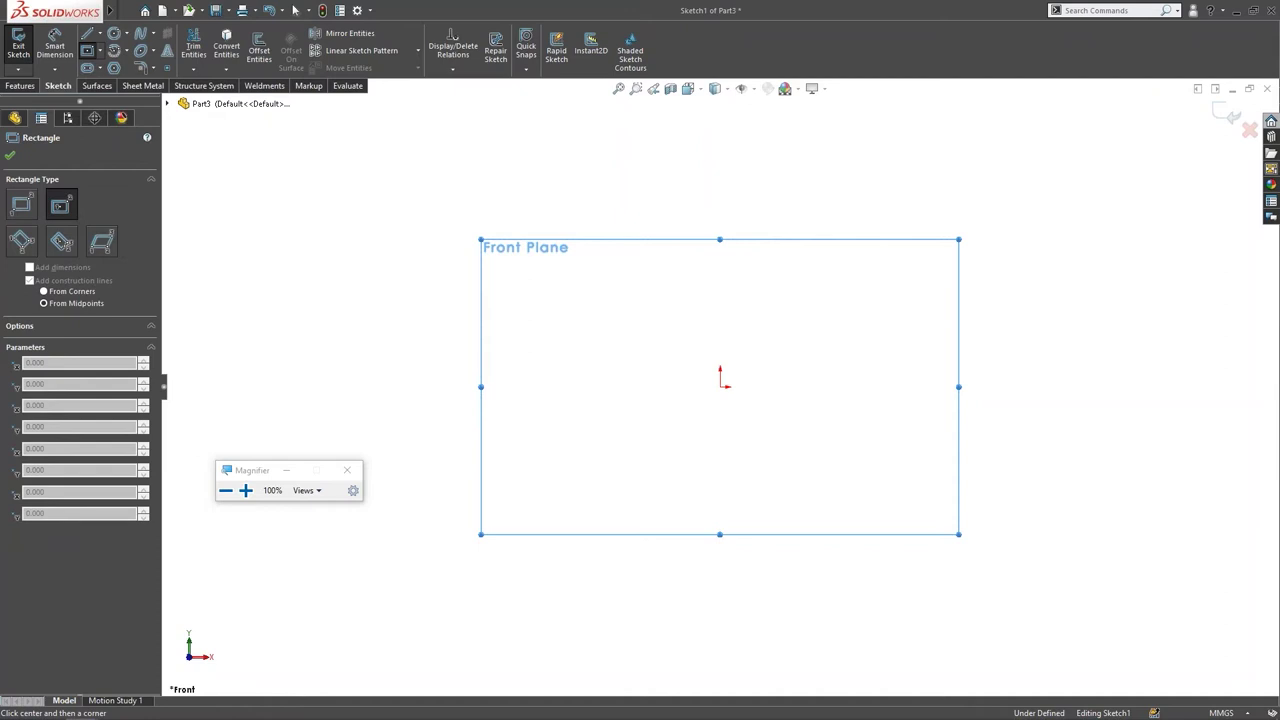
key("a")
key("a")
key("a")
key("a")
key("a")
key("a")
key("a")
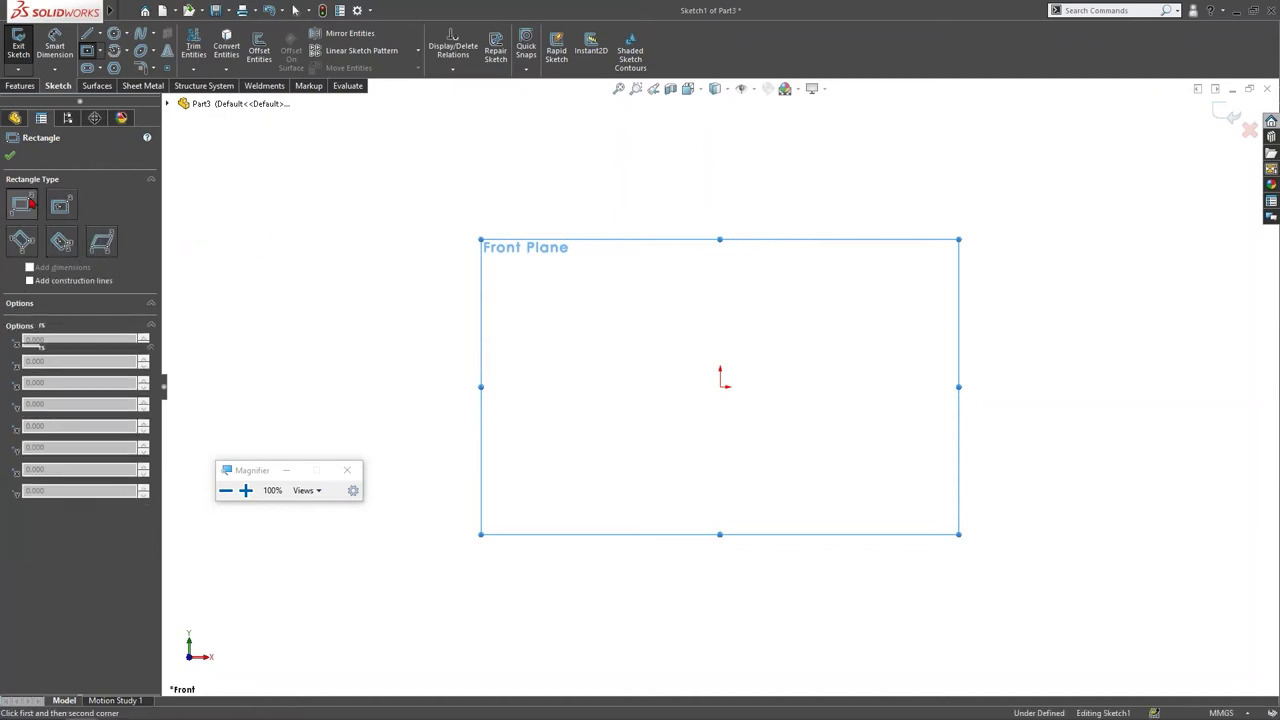
left_click(101, 241)
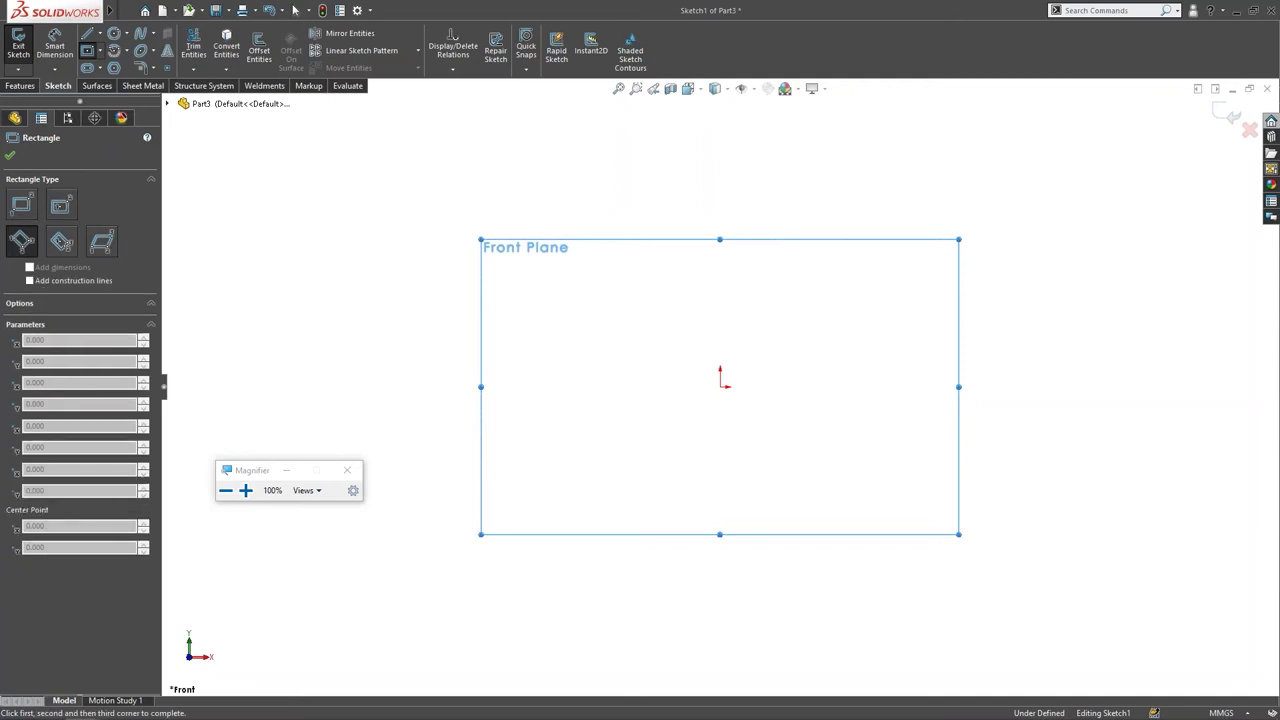
key("a")
key("a")
key("a")
key("a")
key("a")
key("a")
key("a")
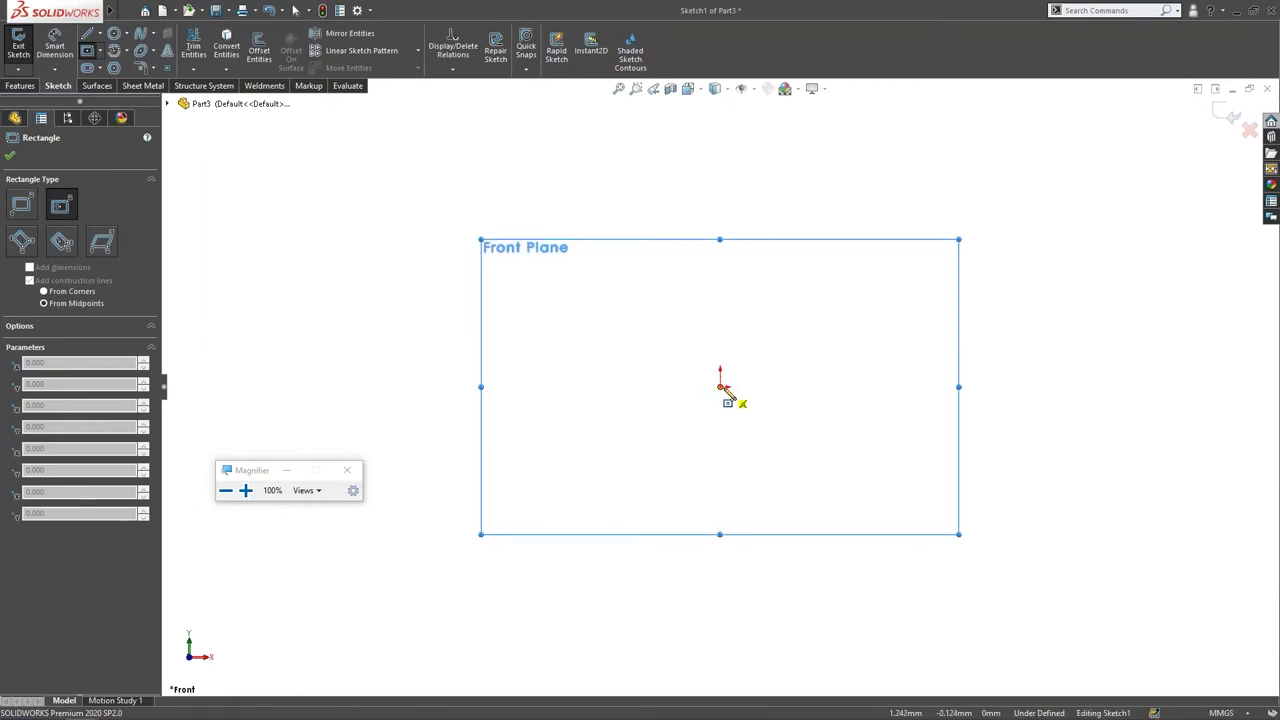
left_click(72, 291)
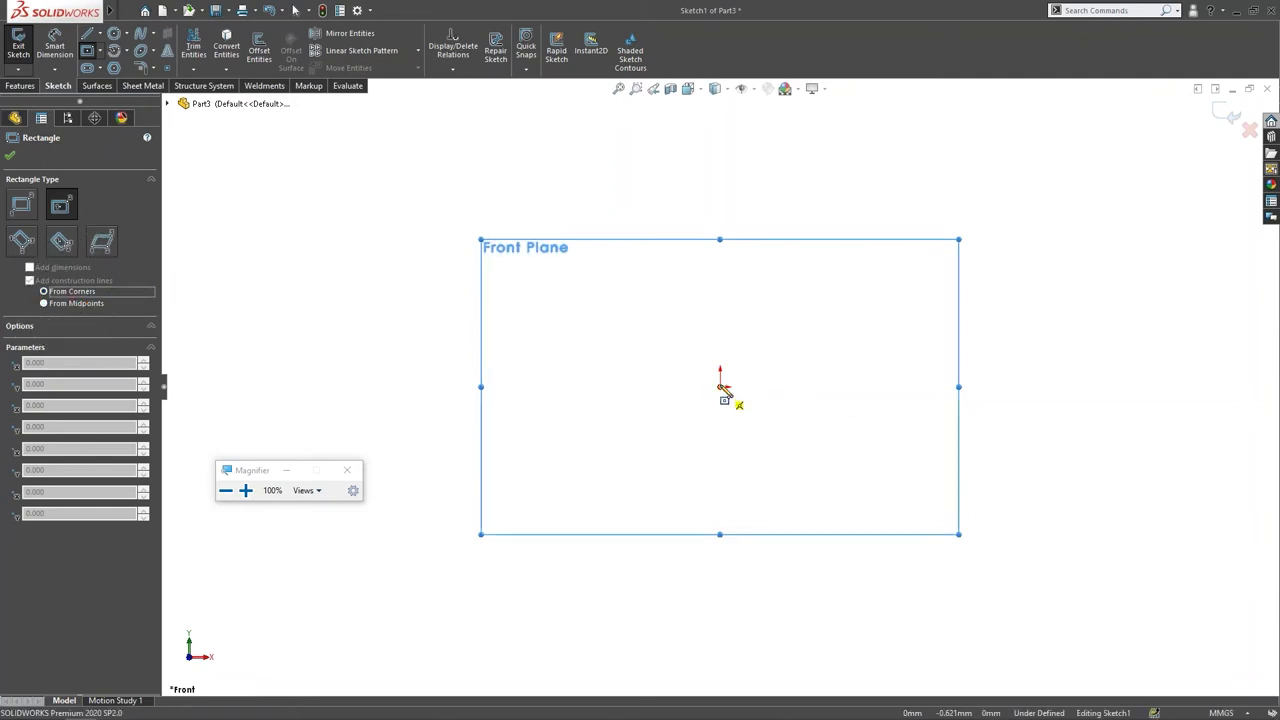
left_click(720, 387)
left_click(912, 205)
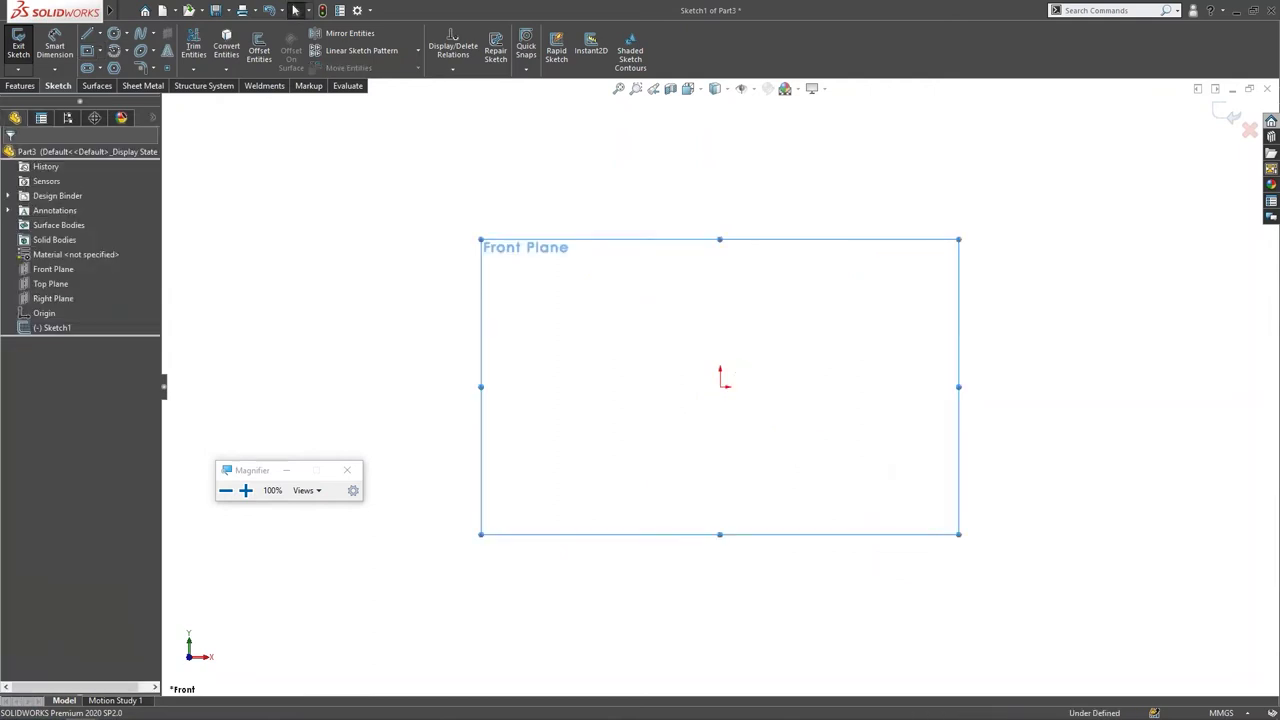
Step: Sketch a center rectangle at the origin, 120 mm high and 200 mm wide, with construction lines from midpoints
key("s")
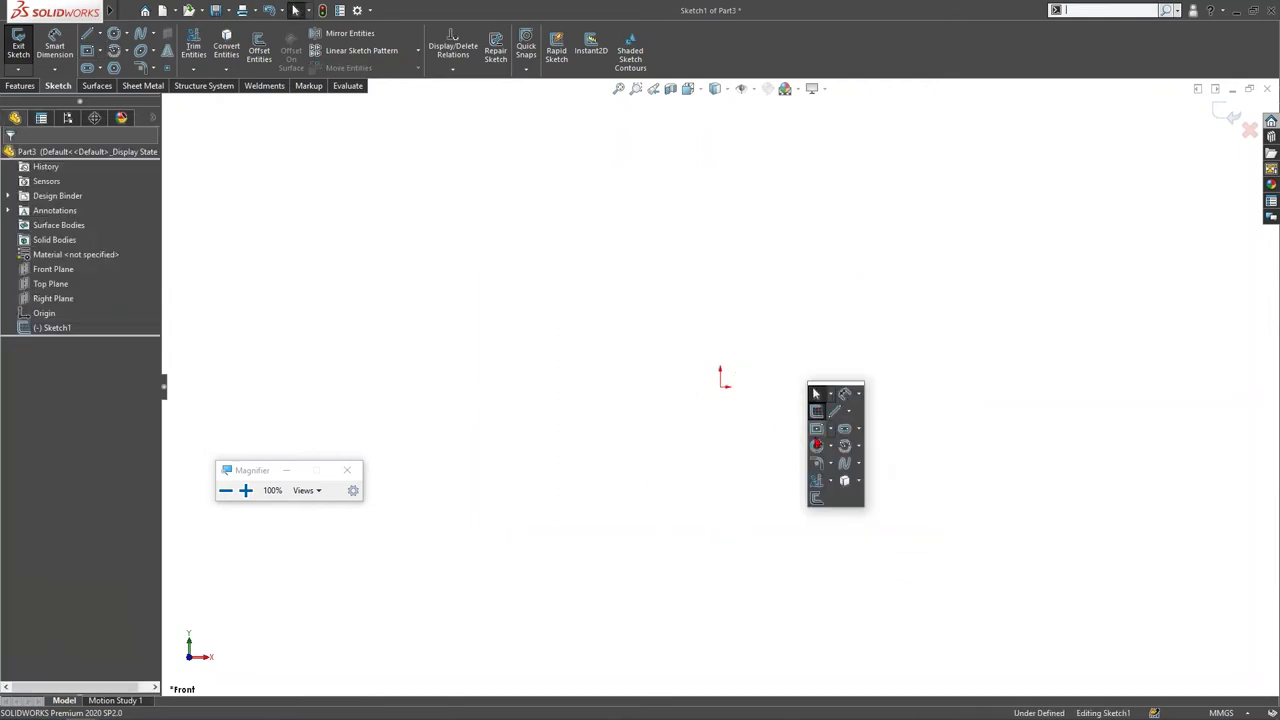
left_click(816, 428)
left_click(52, 306)
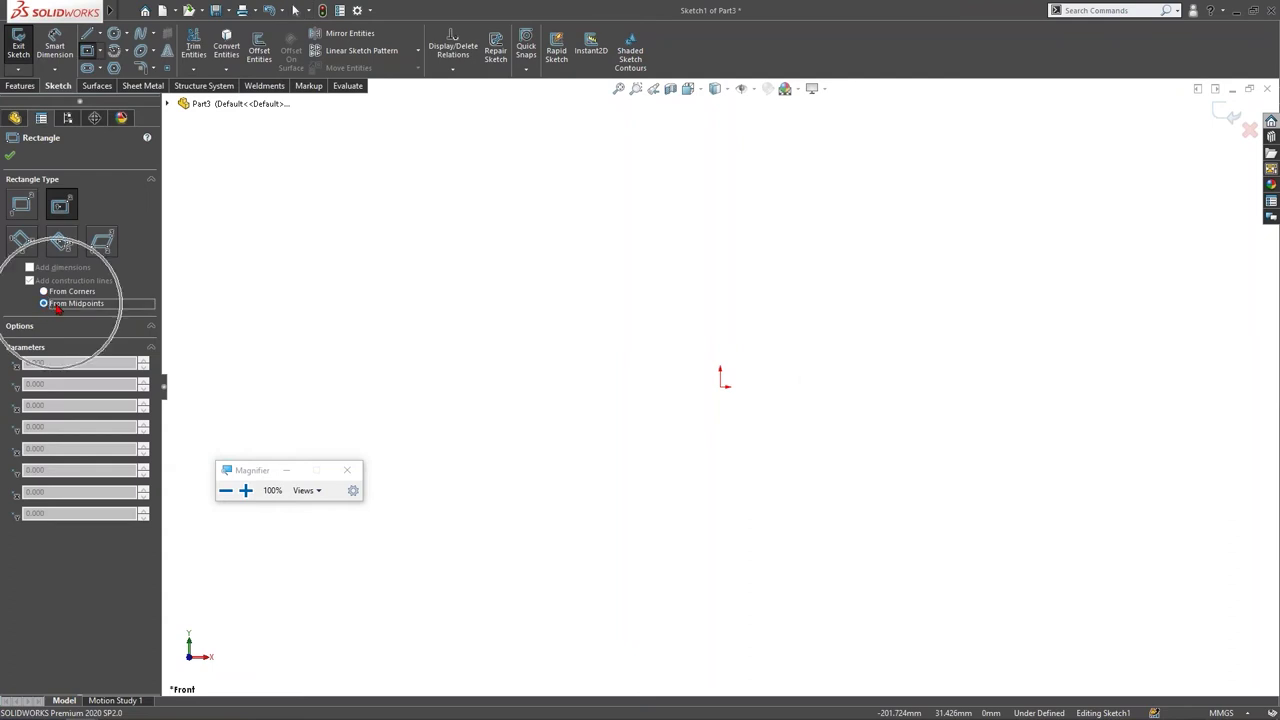
left_click(720, 386)
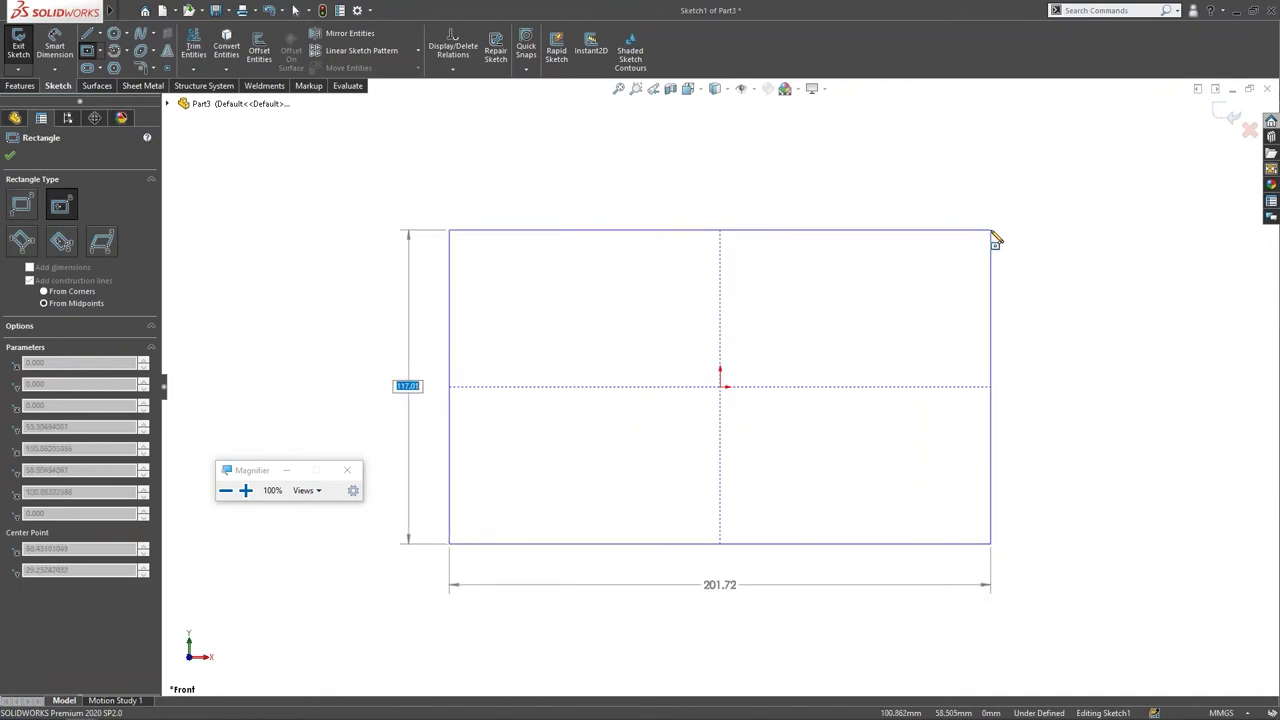
type("1")
key("Return")
type("200")
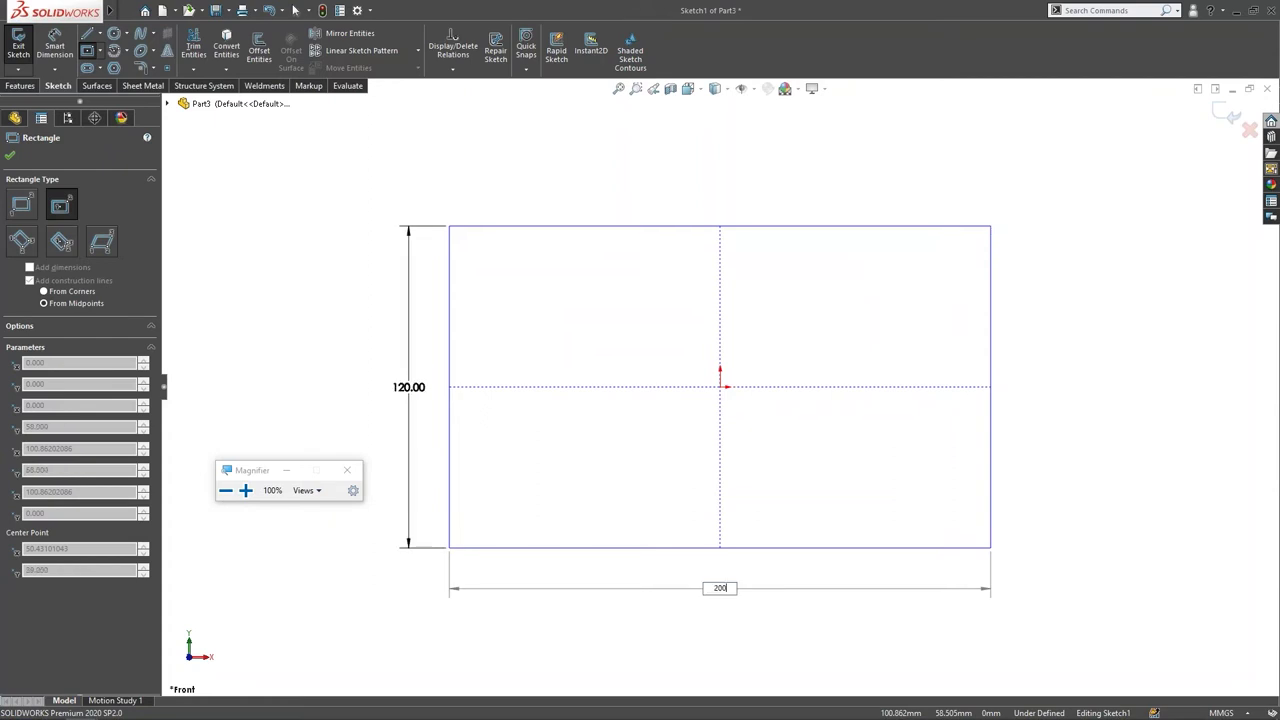
key("Return")
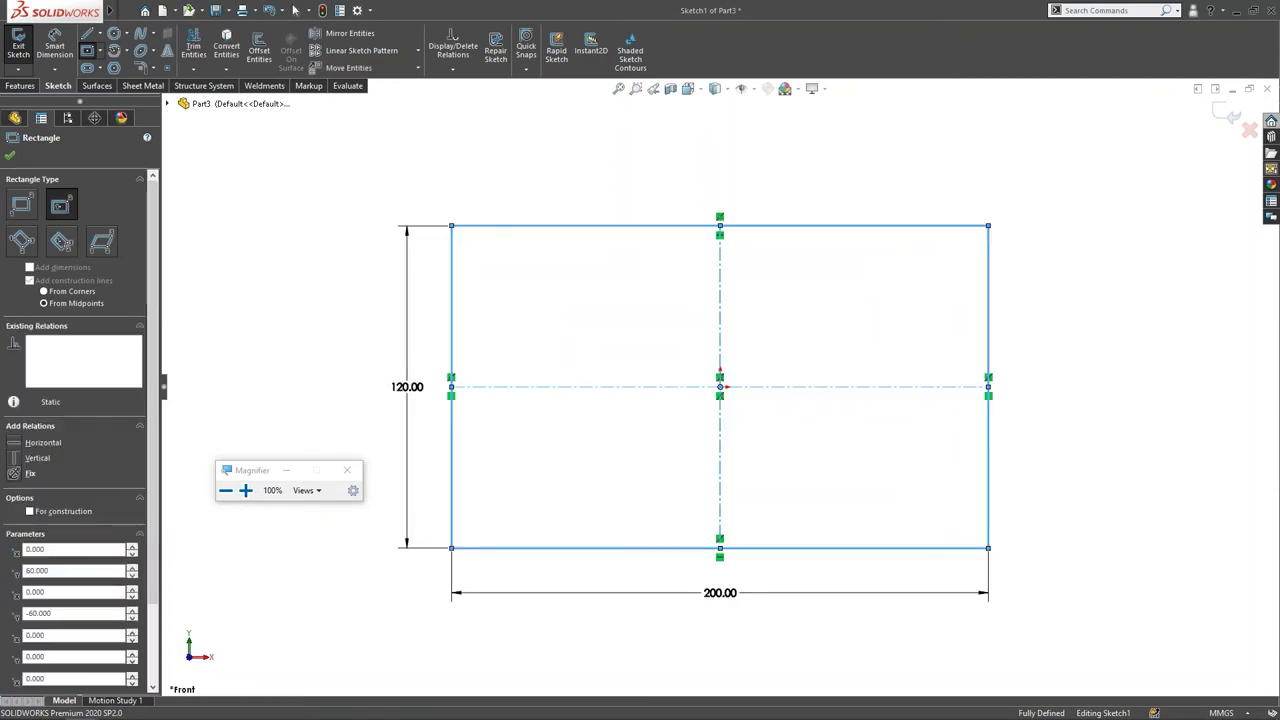
key("Escape")
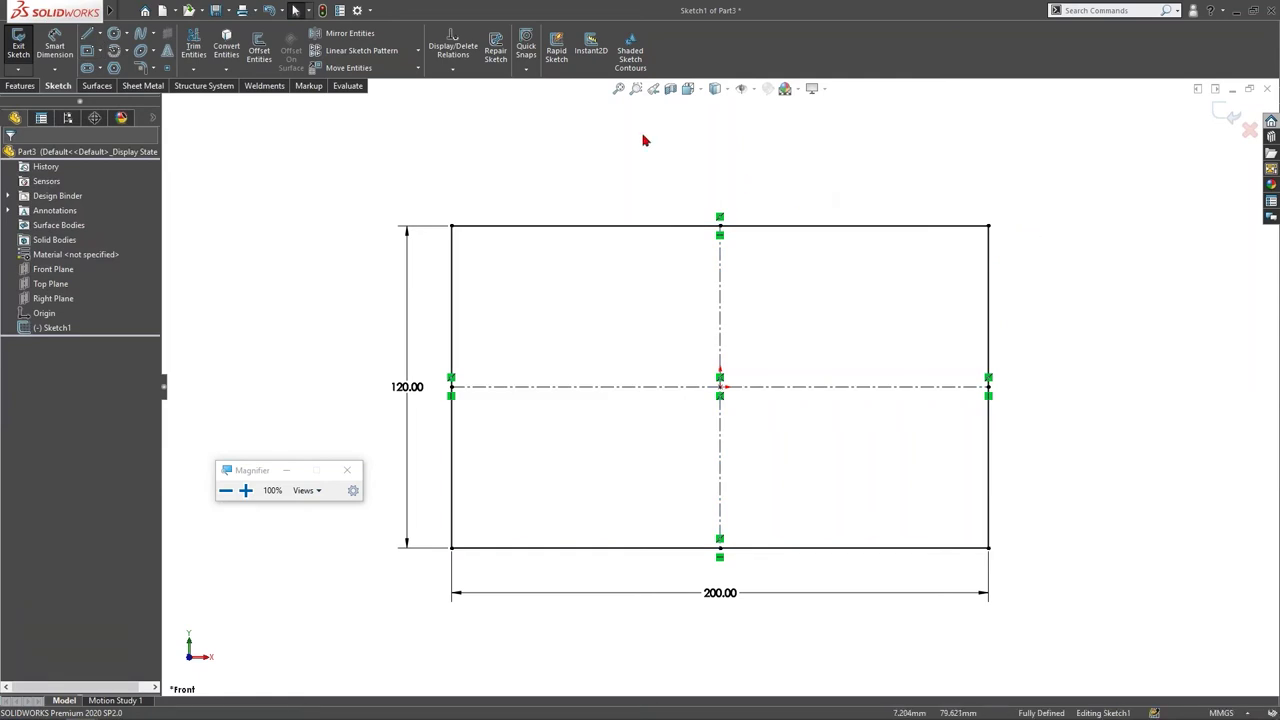
Step: Search the system options for NUMERIC and go to the Sketch setting "Enable on screen numeric input on entity creation"
left_click(357, 11)
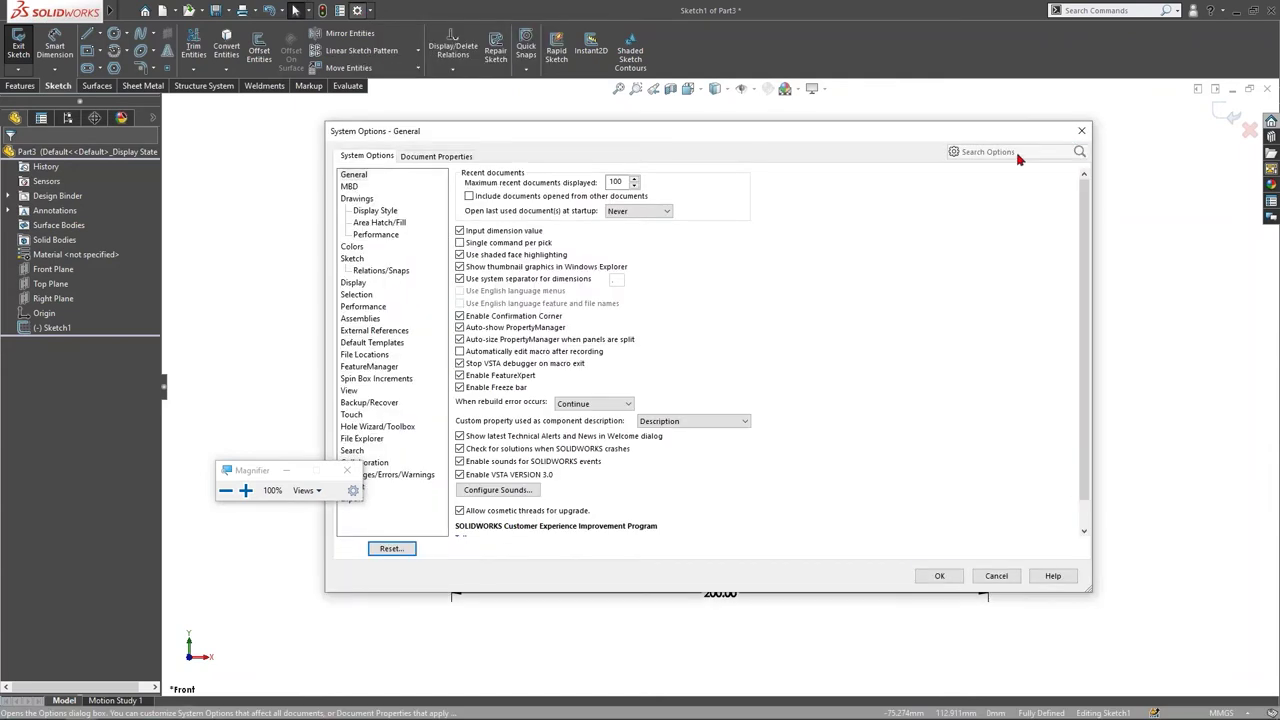
left_click(1018, 154)
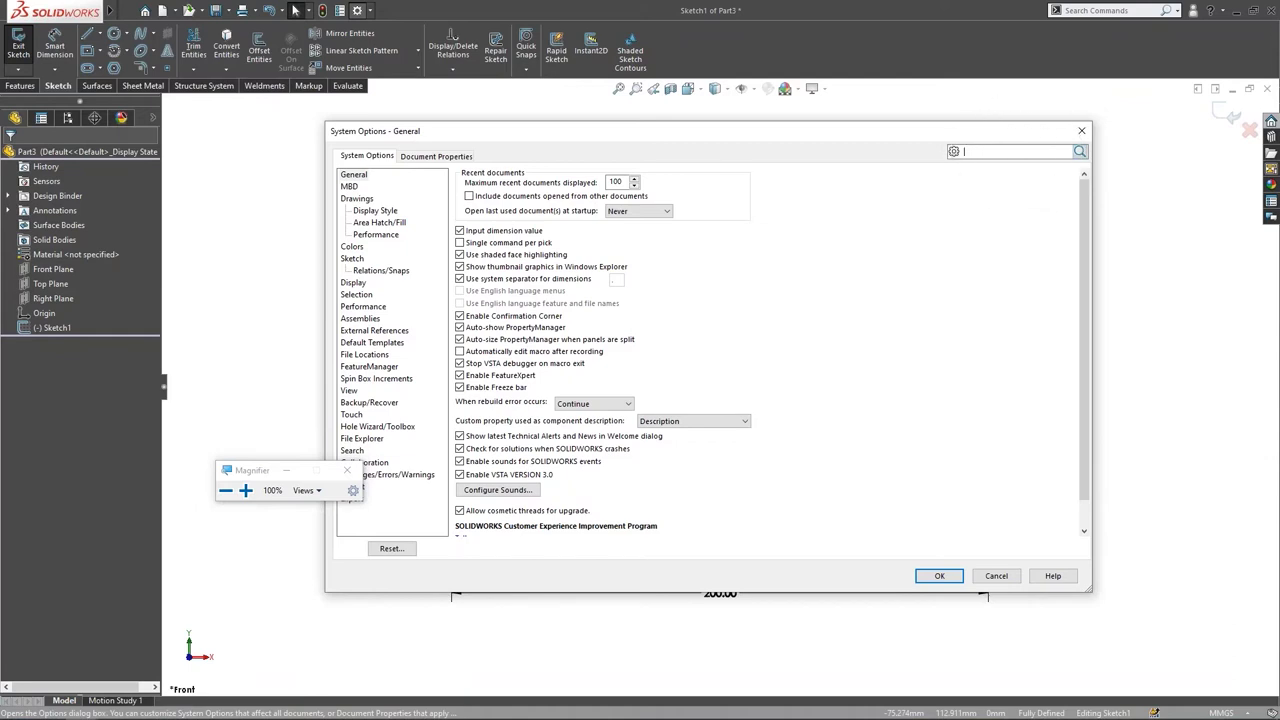
type("NUM")
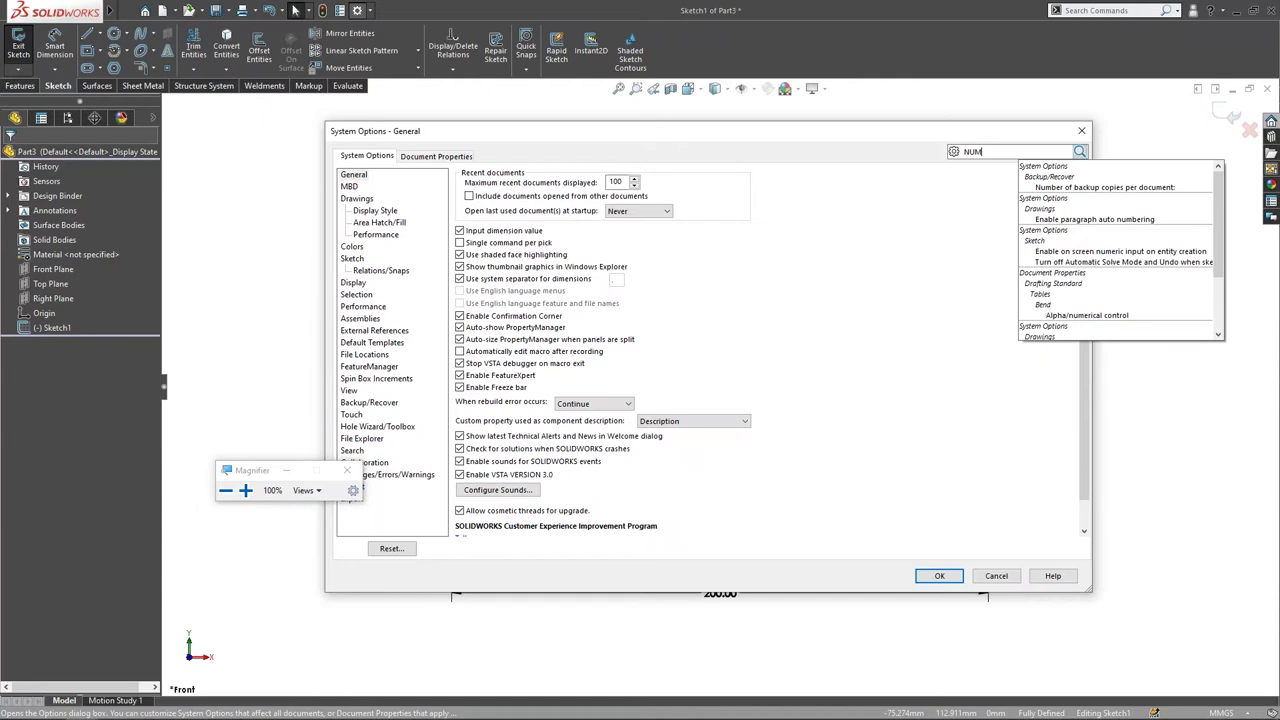
type("ERIC")
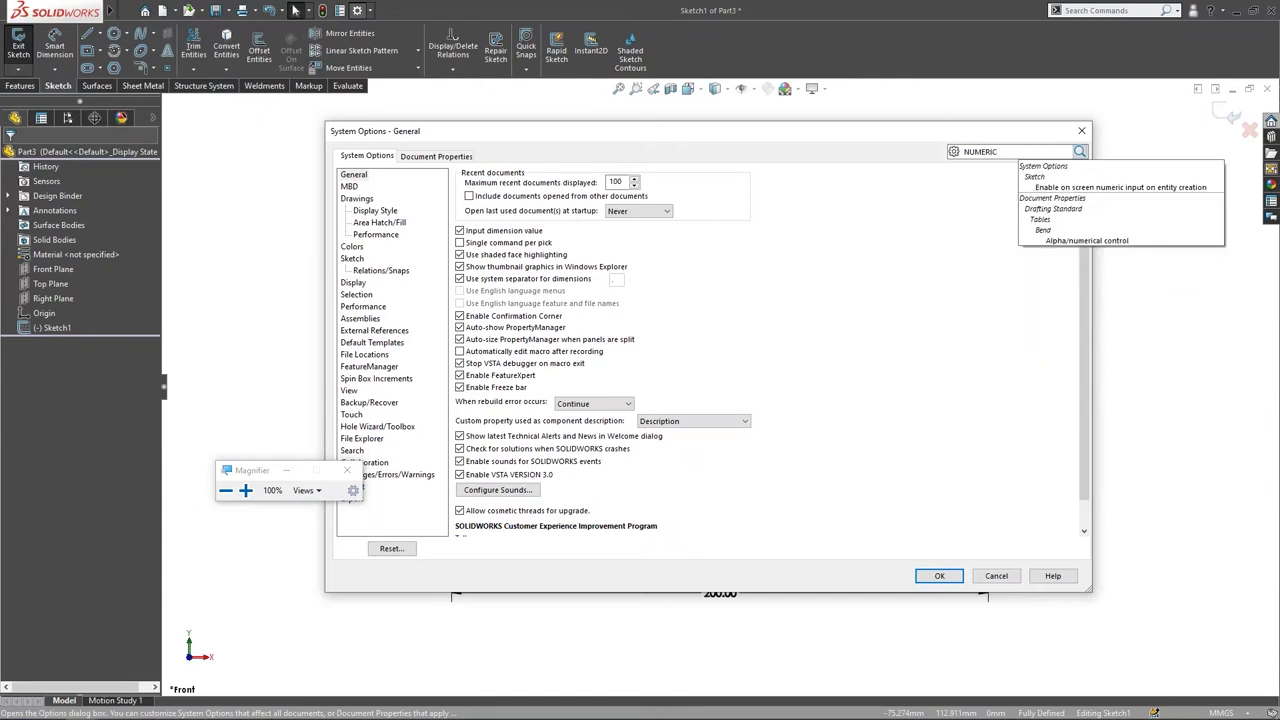
left_click(1045, 175)
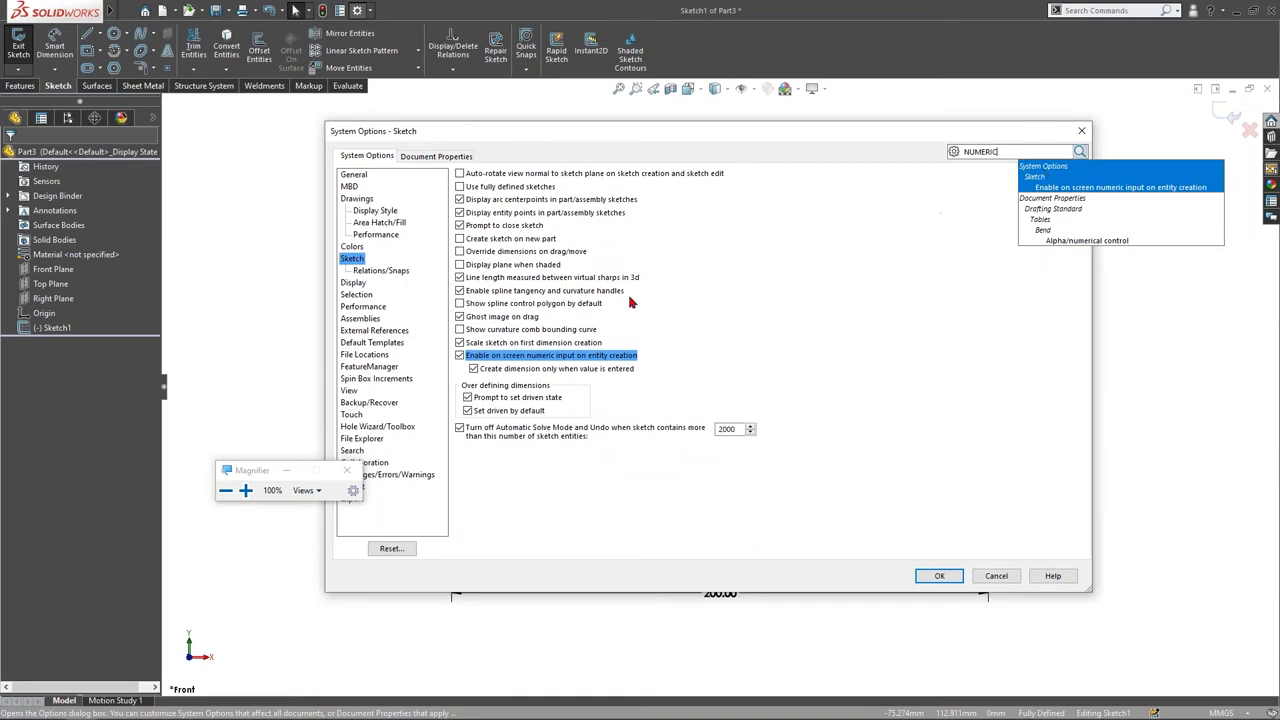
Step: Turn the "Create dimension only when value is entered" sketch option off and back on
left_click(468, 362)
left_click(474, 369)
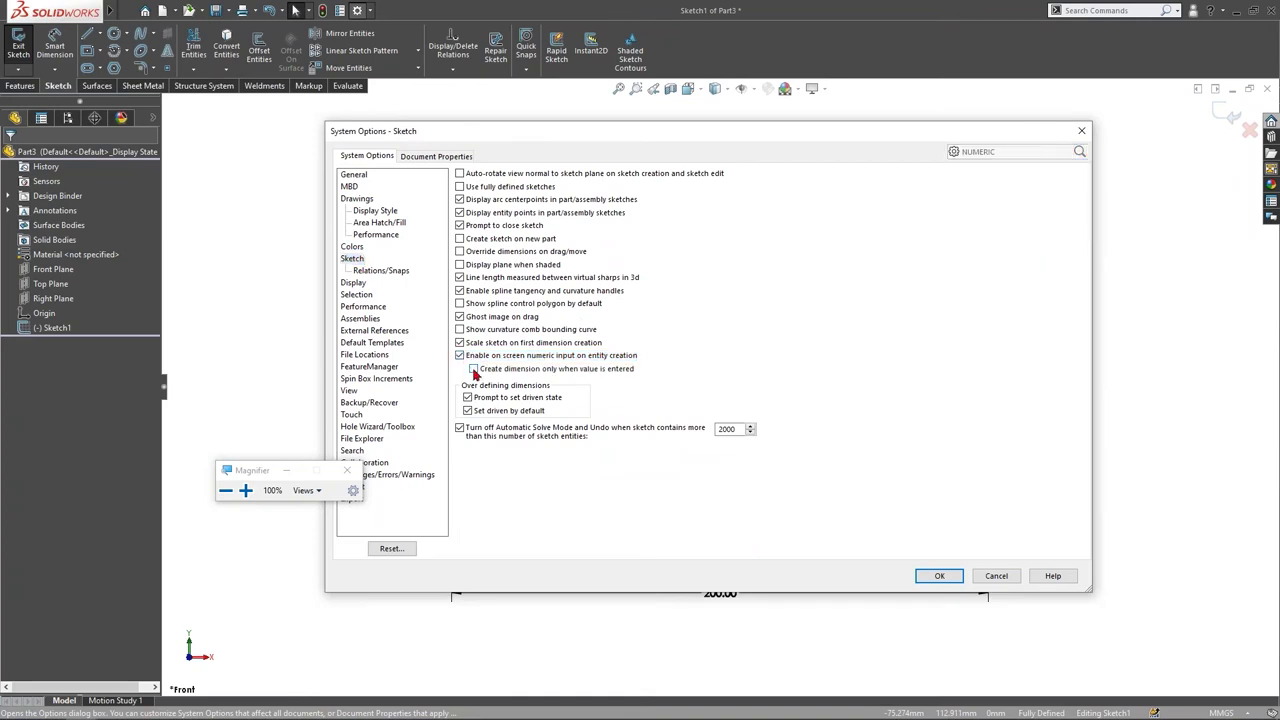
left_click(474, 369)
left_click(1050, 152)
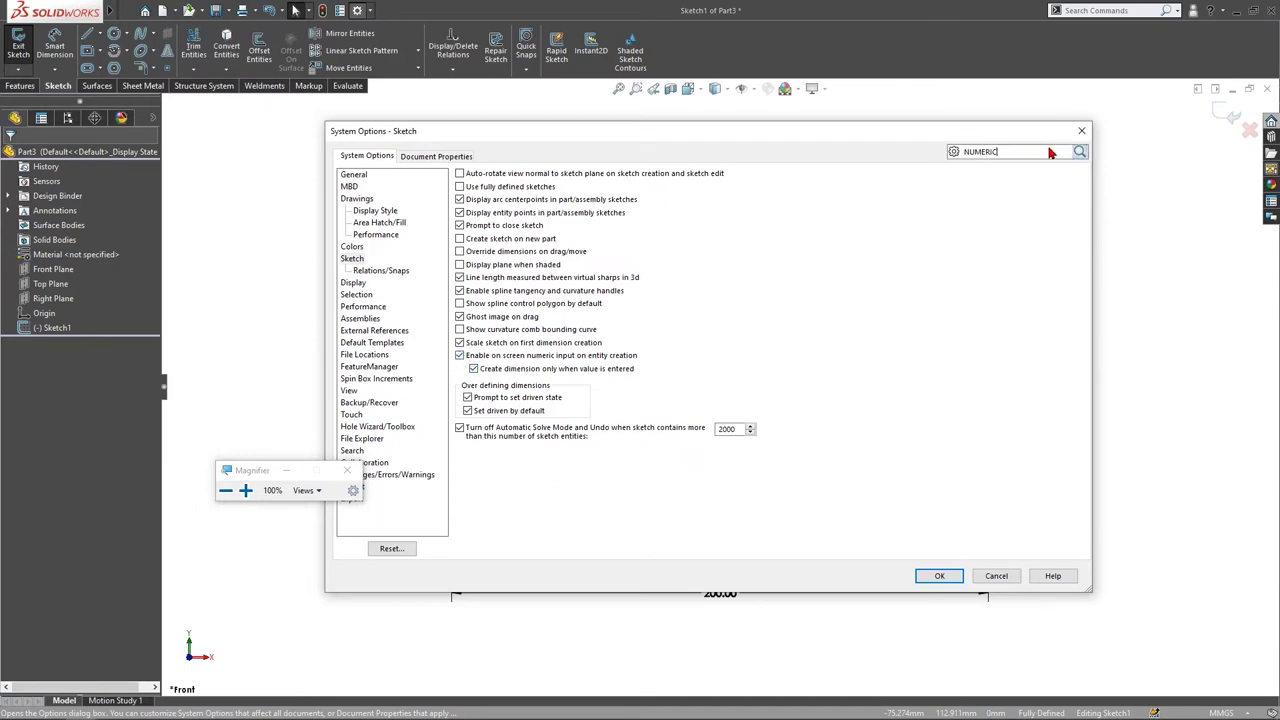
Step: Search the system options for NUMER, go to "Enable on screen numeric input on entity creation" and accept the options
left_click_drag(1049, 155, 905, 131)
type("NUM")
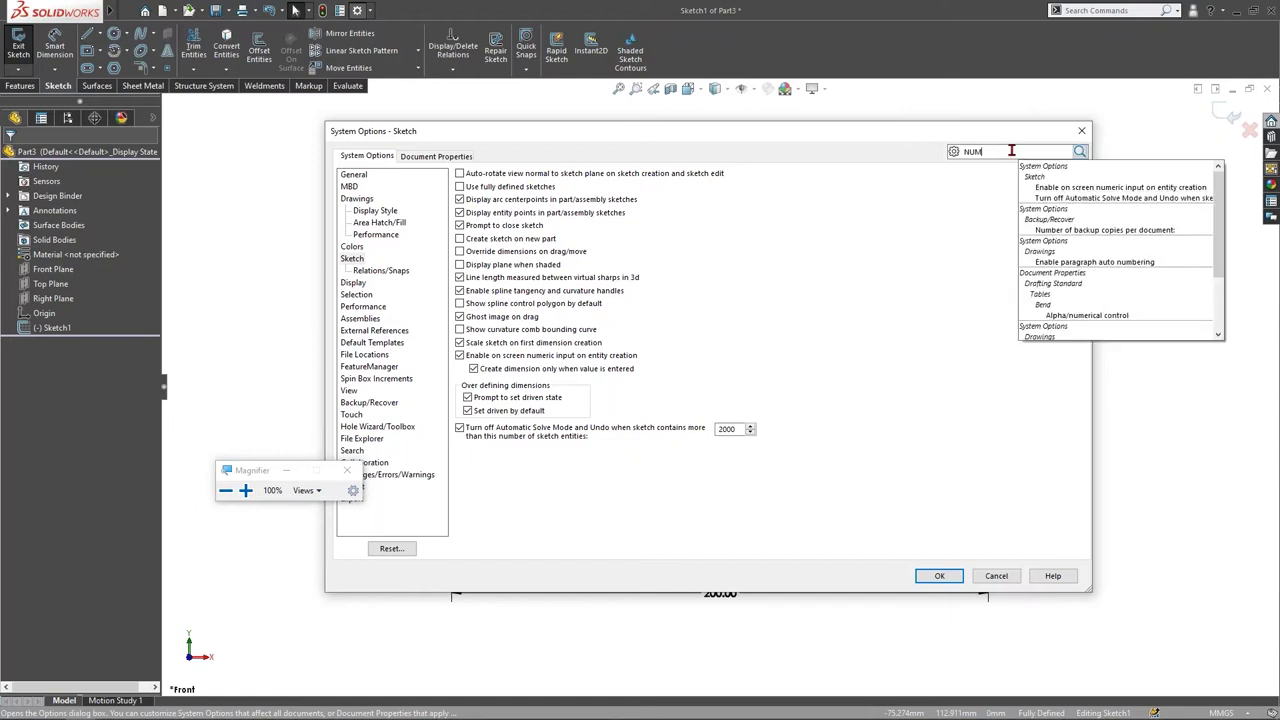
type("ER")
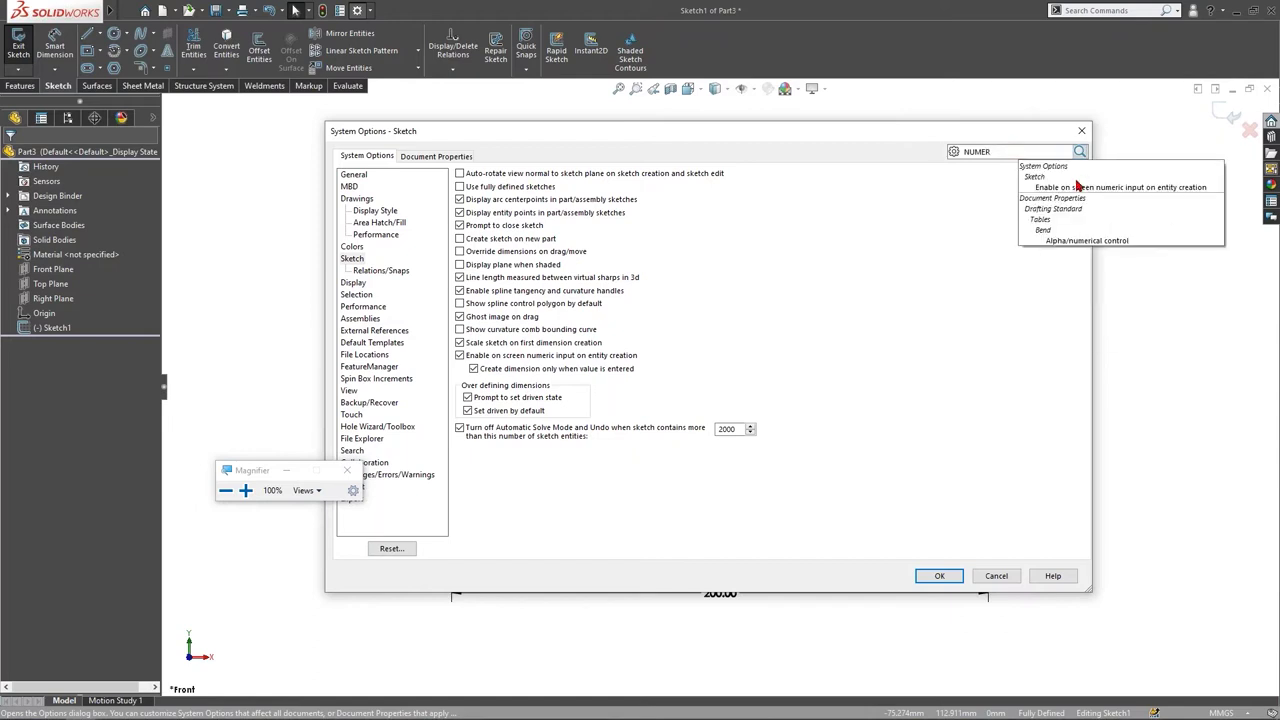
left_click(1078, 186)
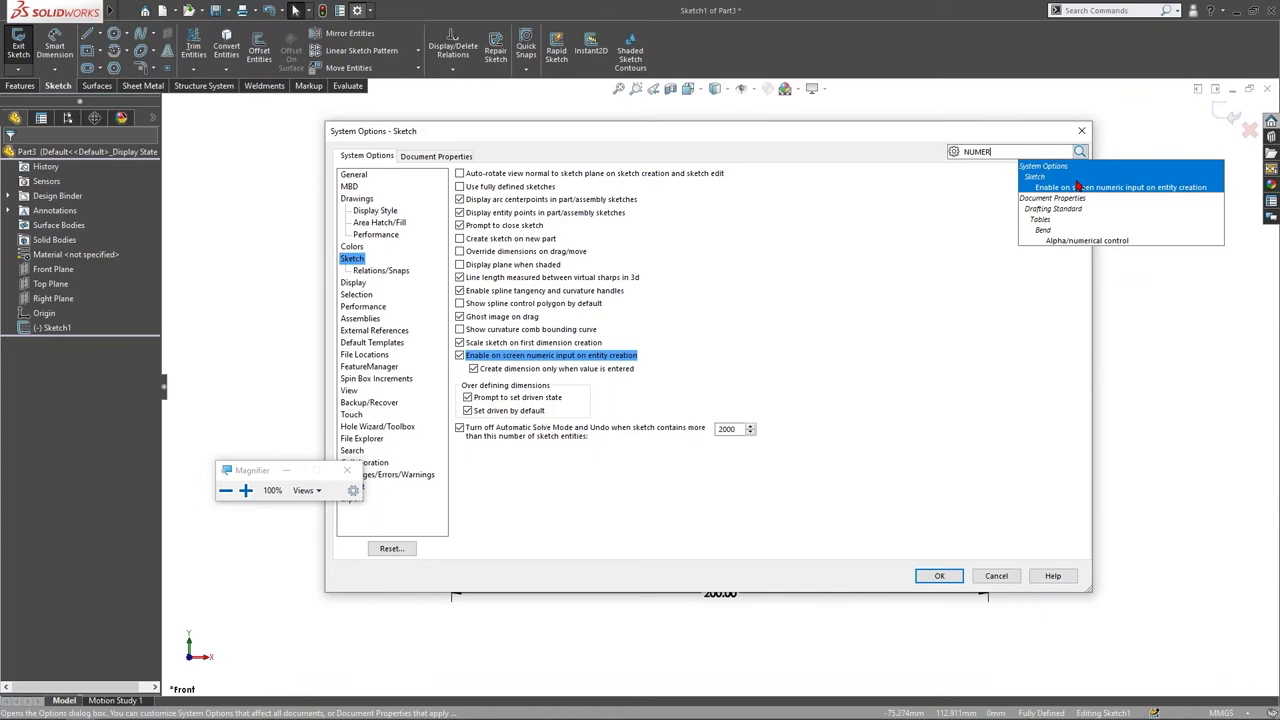
left_click(946, 578)
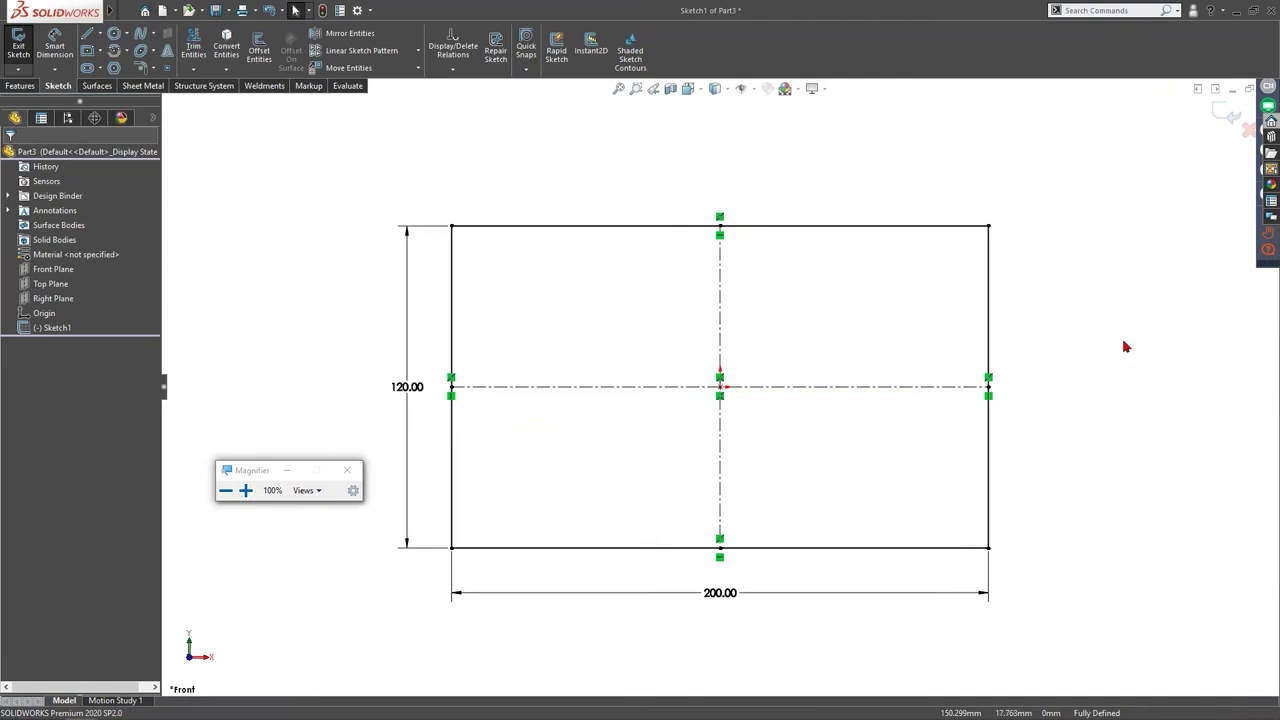
Step: Search the commands for GRID and exit the rectangle sketch
type("w")
type("G")
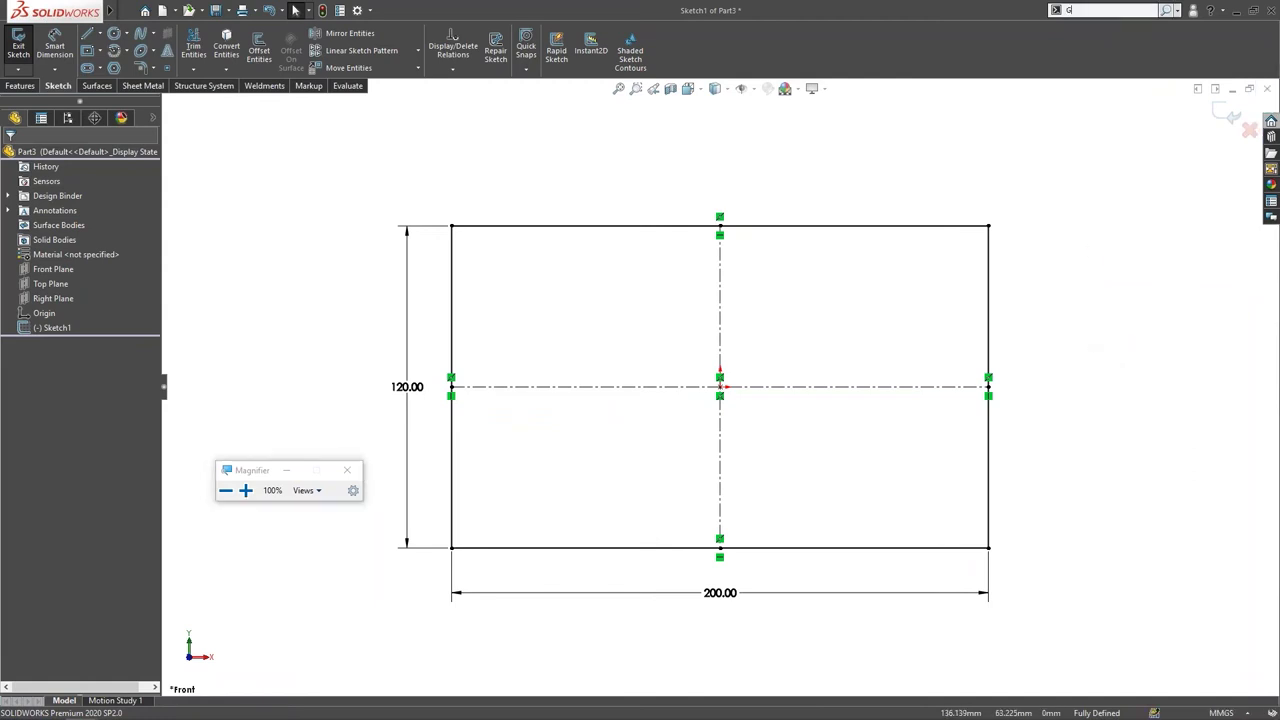
type("RID")
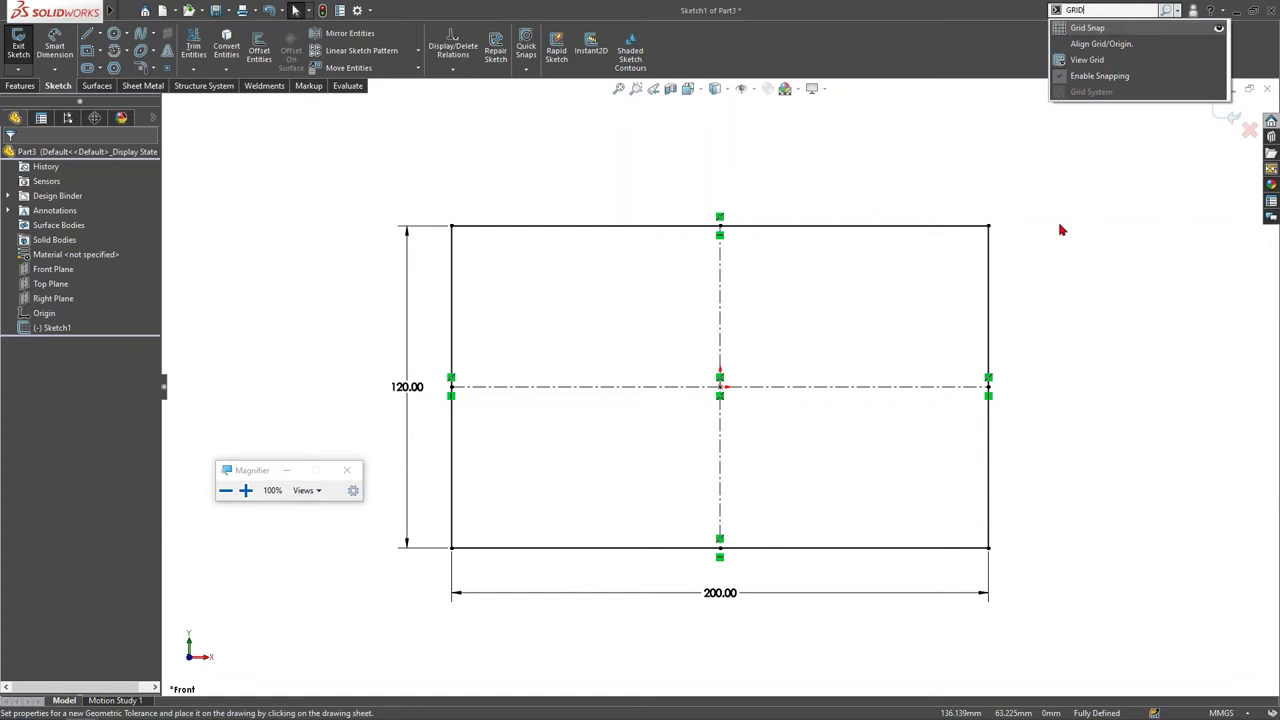
left_click(1080, 192)
left_click(1088, 196)
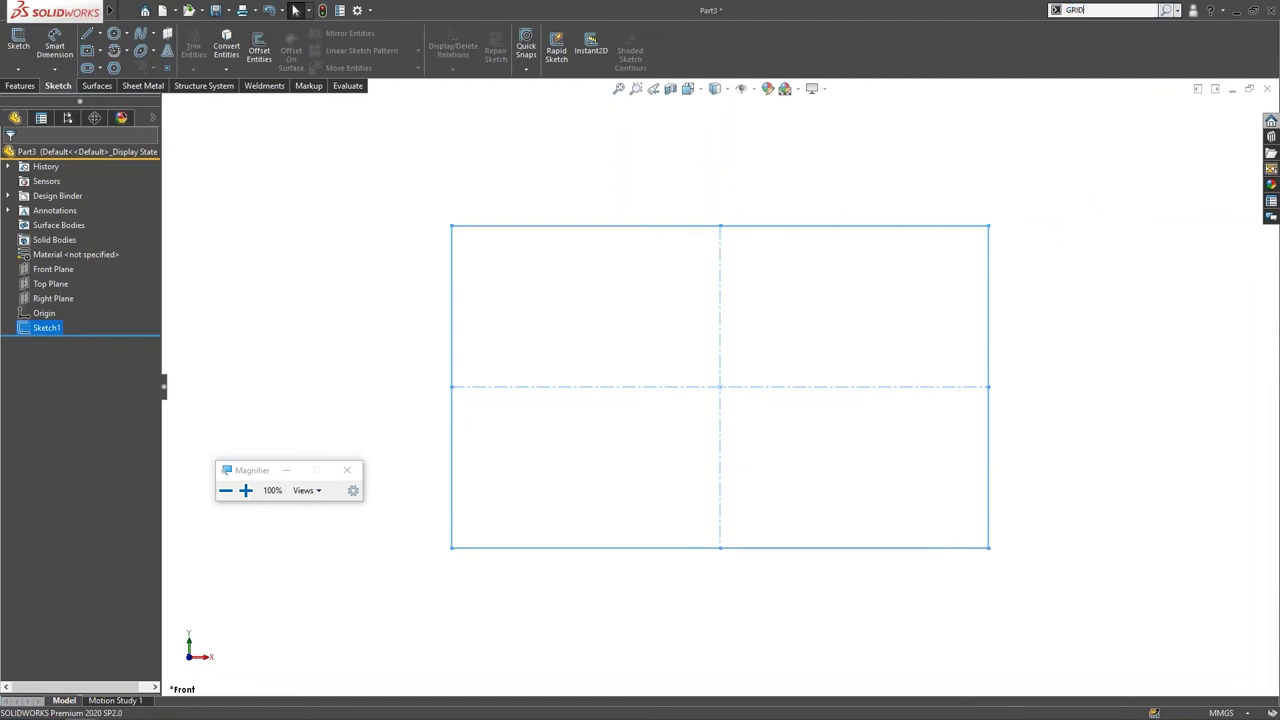
Step: Insert a Grid System from the rectangle sketch with 3 levels and a level height of 1000 mm
left_click(1122, 10)
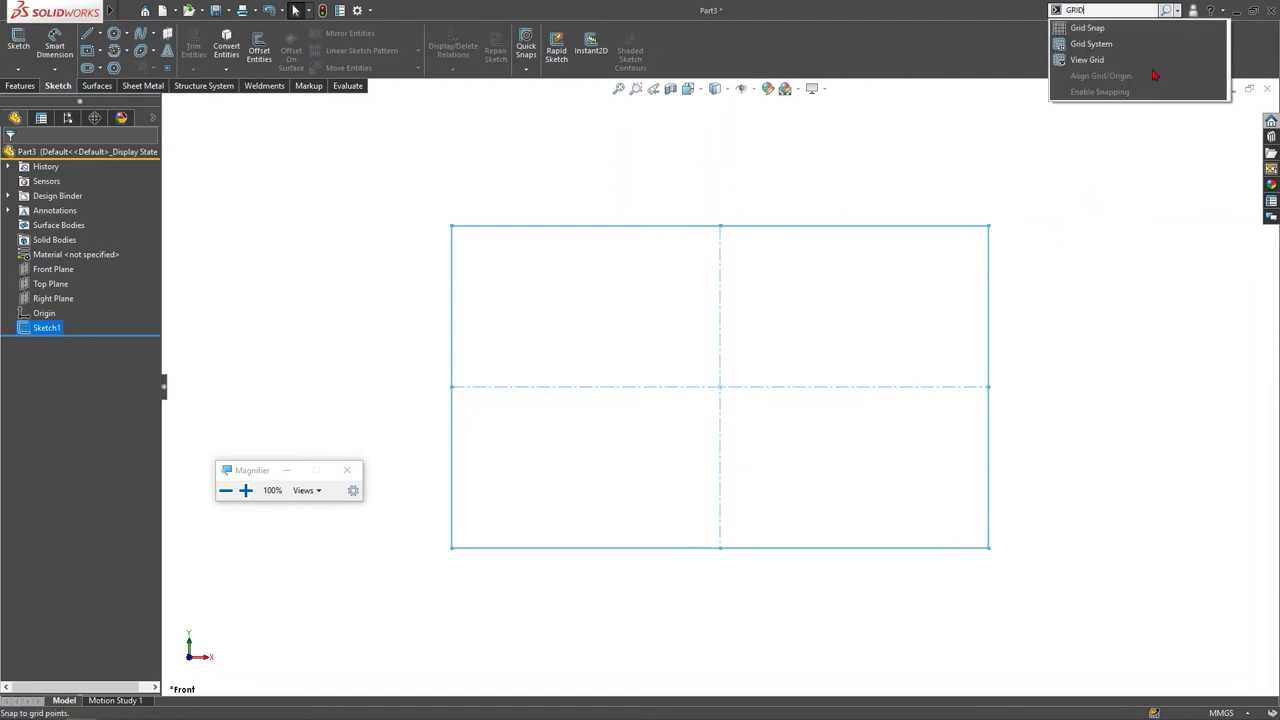
left_click(1107, 53)
double_click(87, 261)
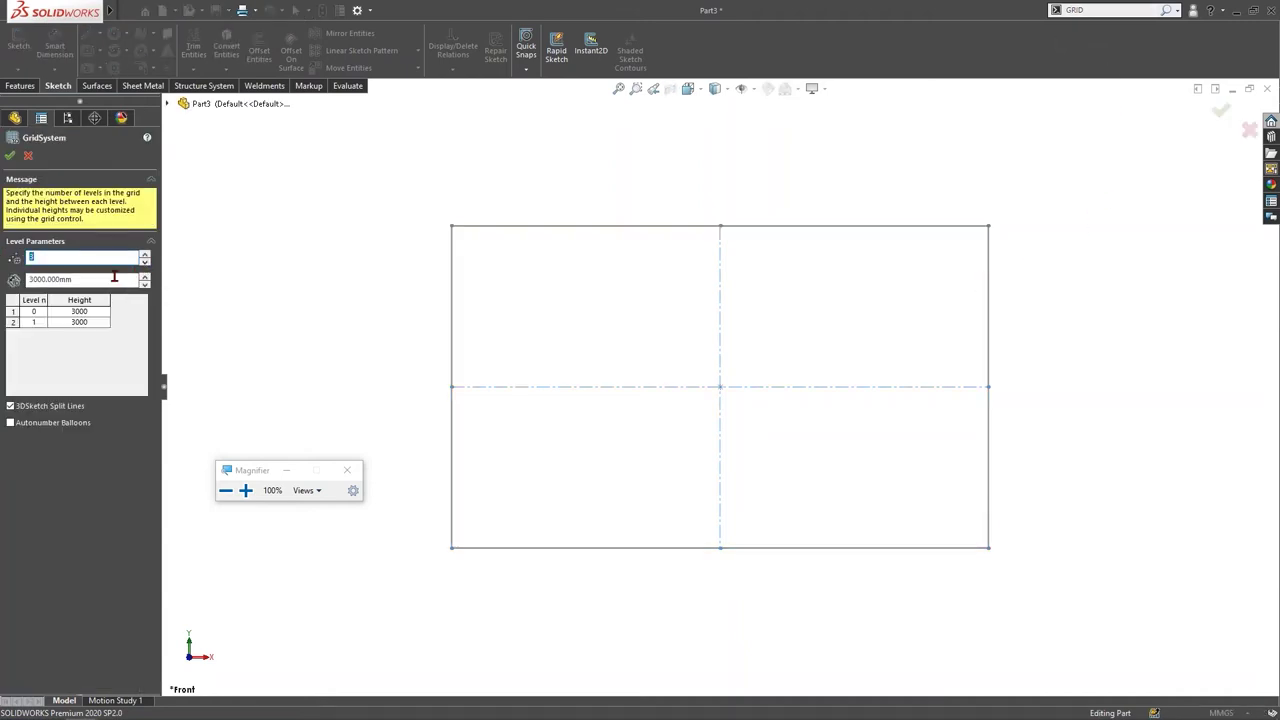
left_click_drag(83, 278, 1, 261)
type("1")
left_click(10, 157)
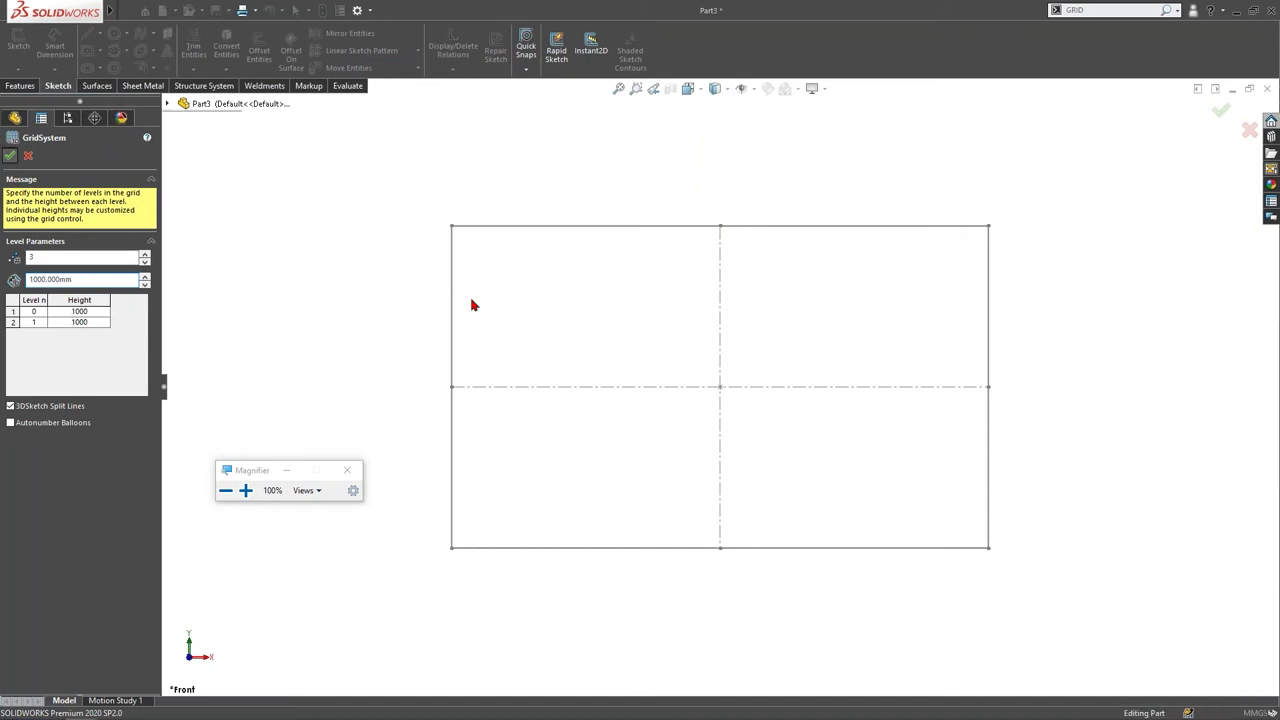
key("Return")
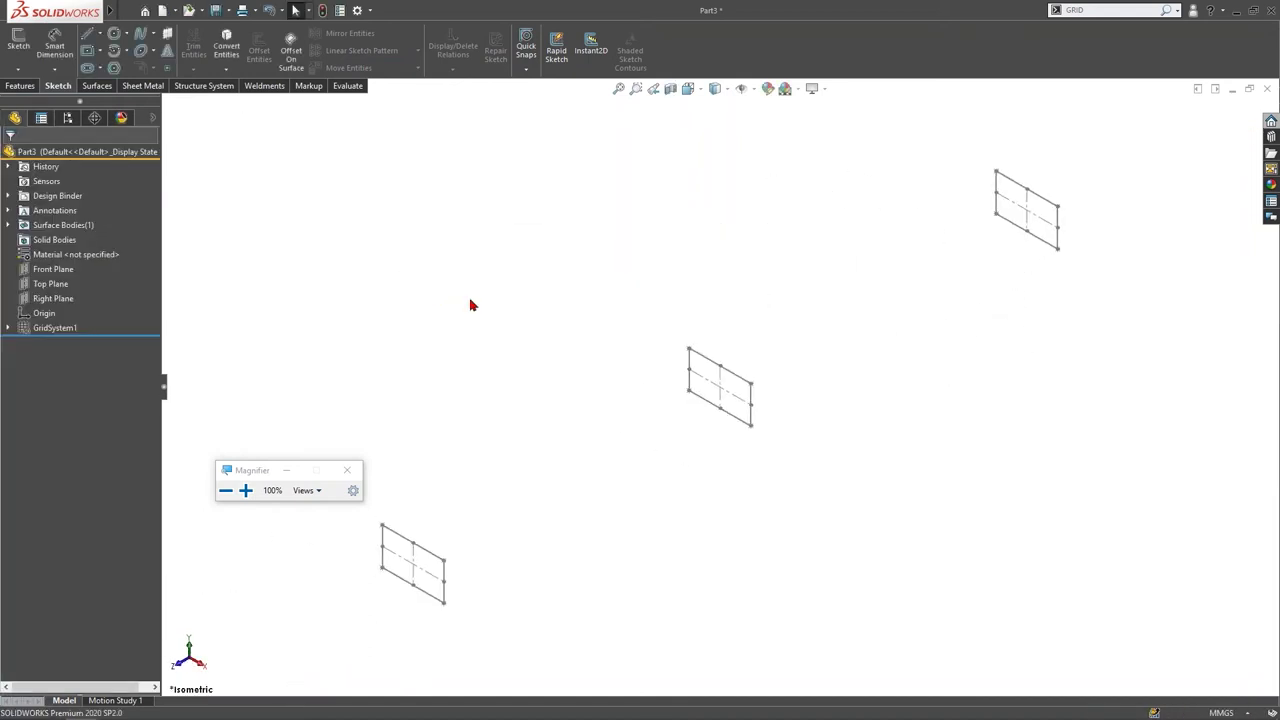
Step: Examine the spacing of the grid system's level sketches from several rotated viewing angles
key("Left")
key("Left")
key("Left")
key("Left")
key("Left")
key("Left")
key("Left")
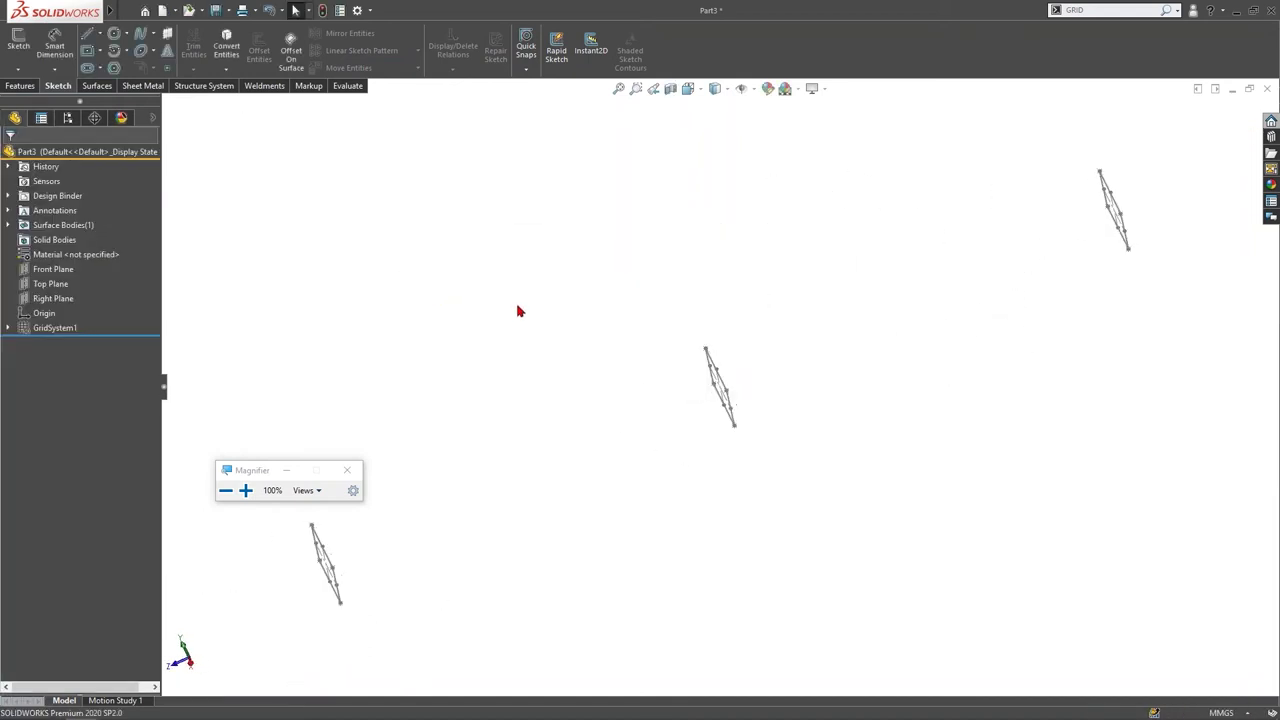
key("Down")
key("Down")
key("Right")
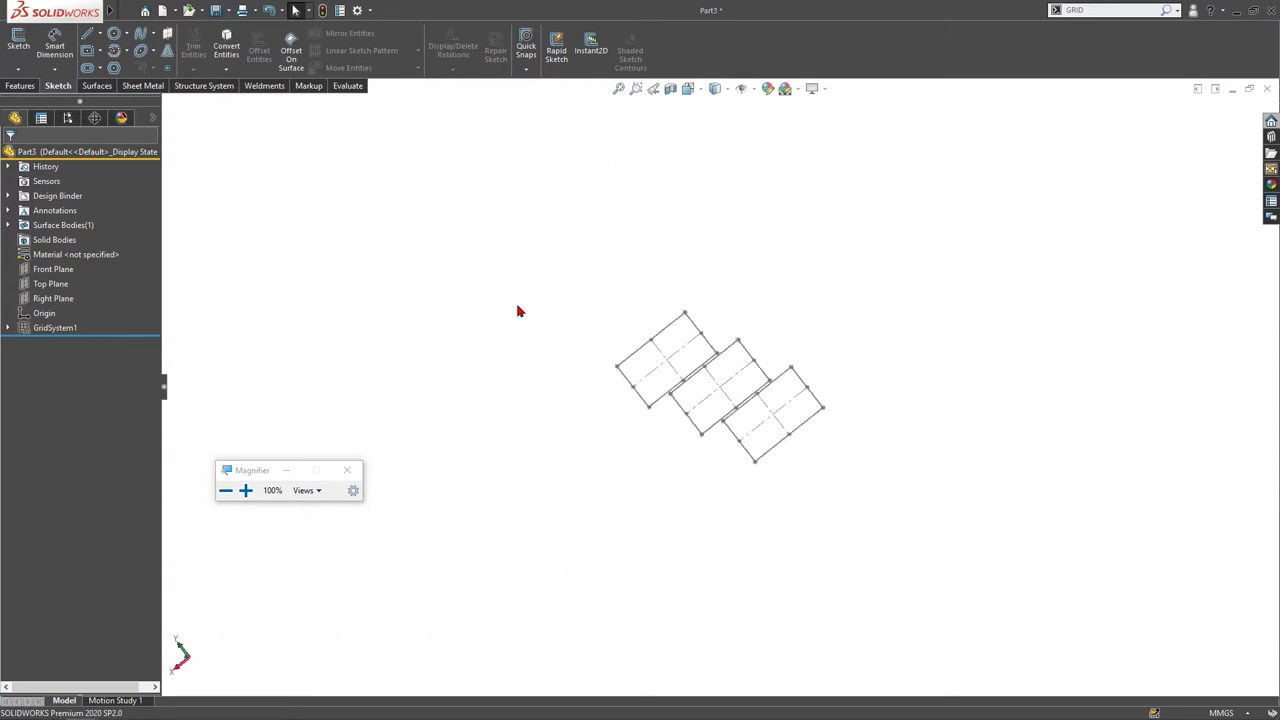
Step: Show the grid system's hidden surface body
left_click(43, 226)
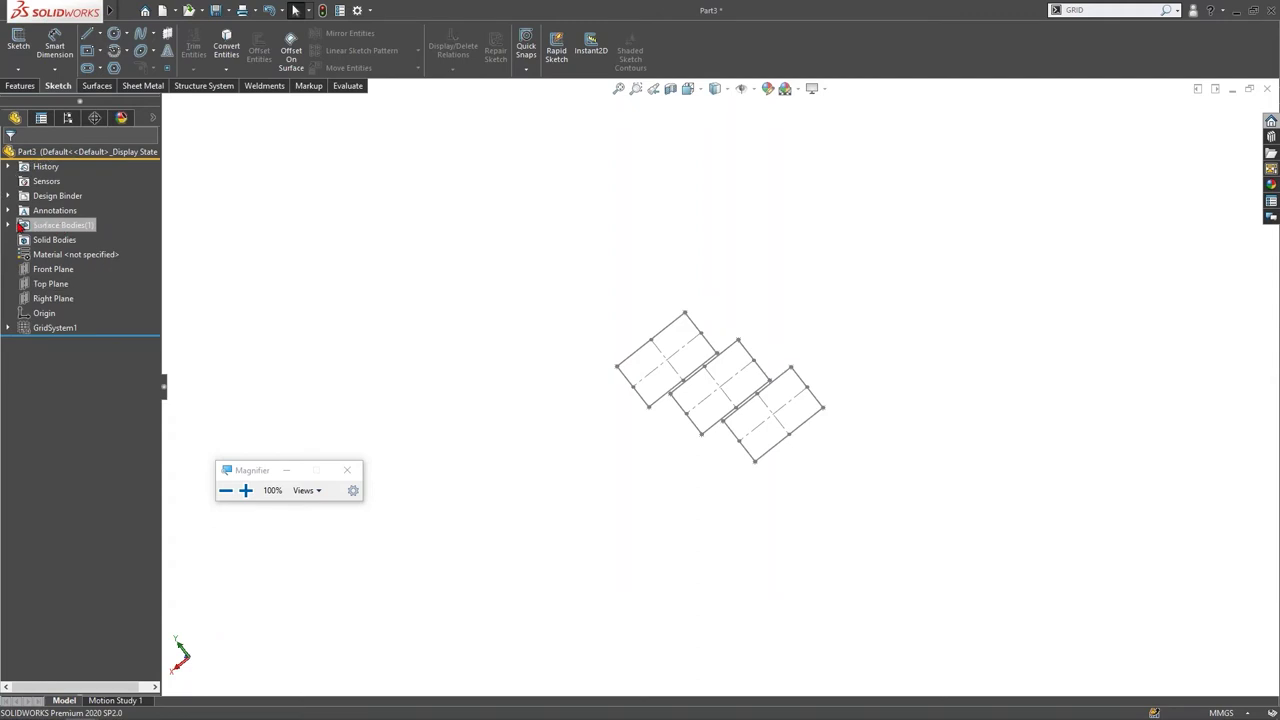
left_click(8, 225)
left_click(66, 240)
left_click(70, 216)
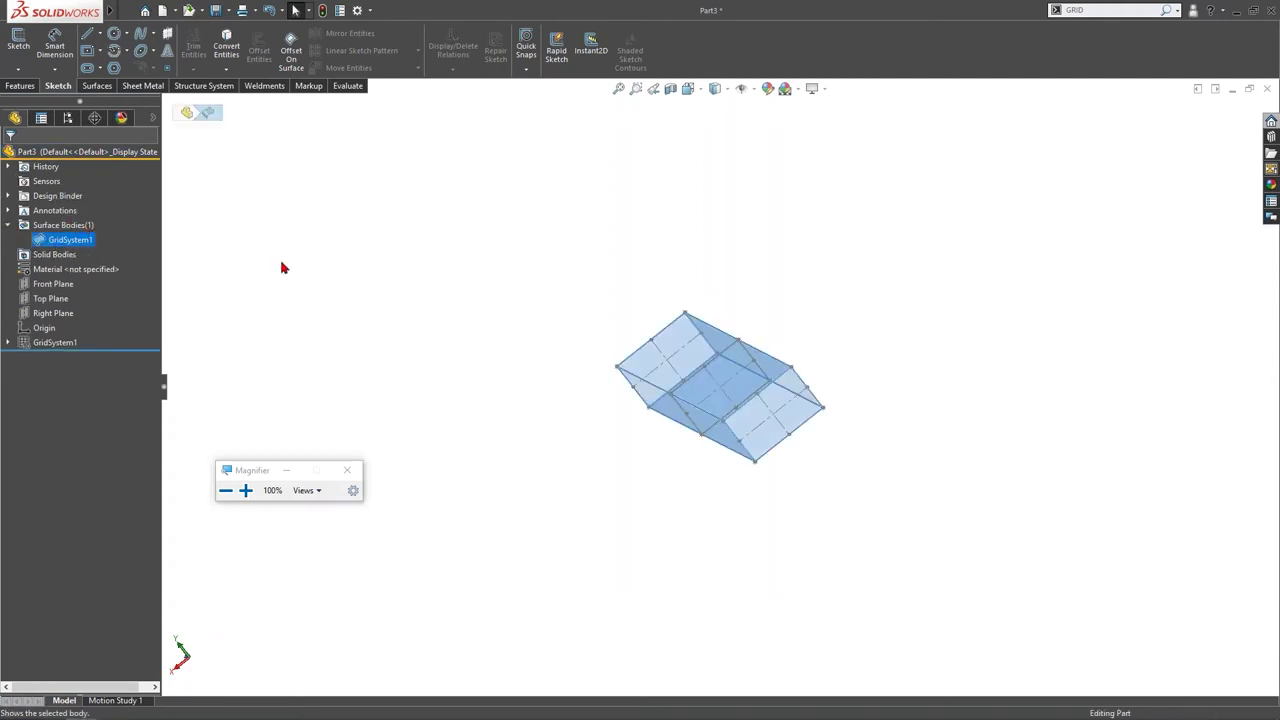
left_click(569, 377)
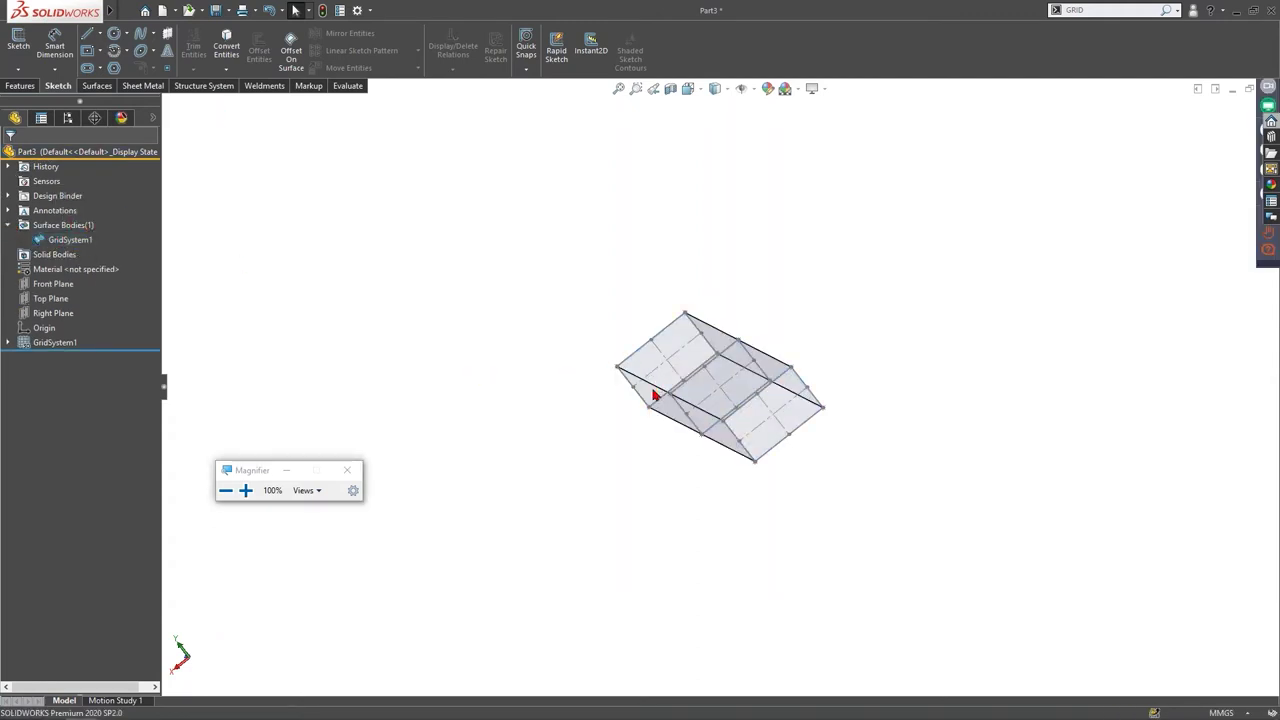
left_click(652, 395)
left_click(577, 337)
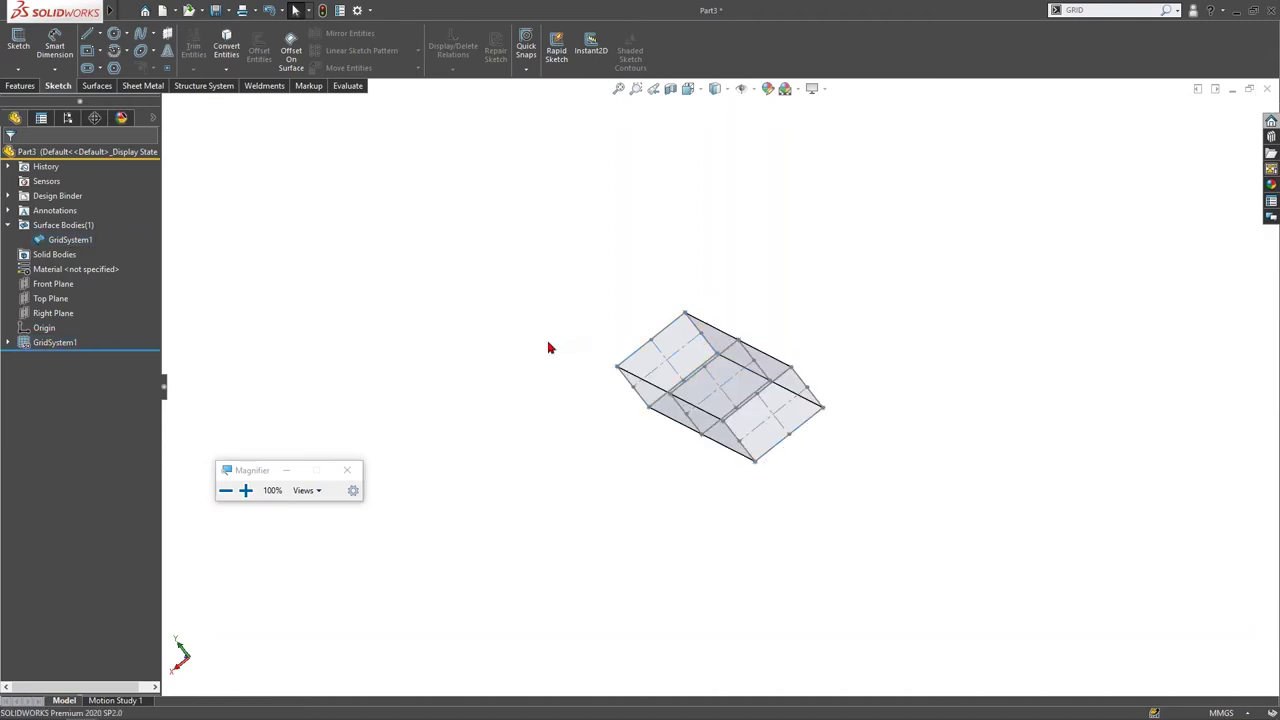
Step: Delete the grid system feature together with its dependent items
left_click(50, 342)
key("Delete")
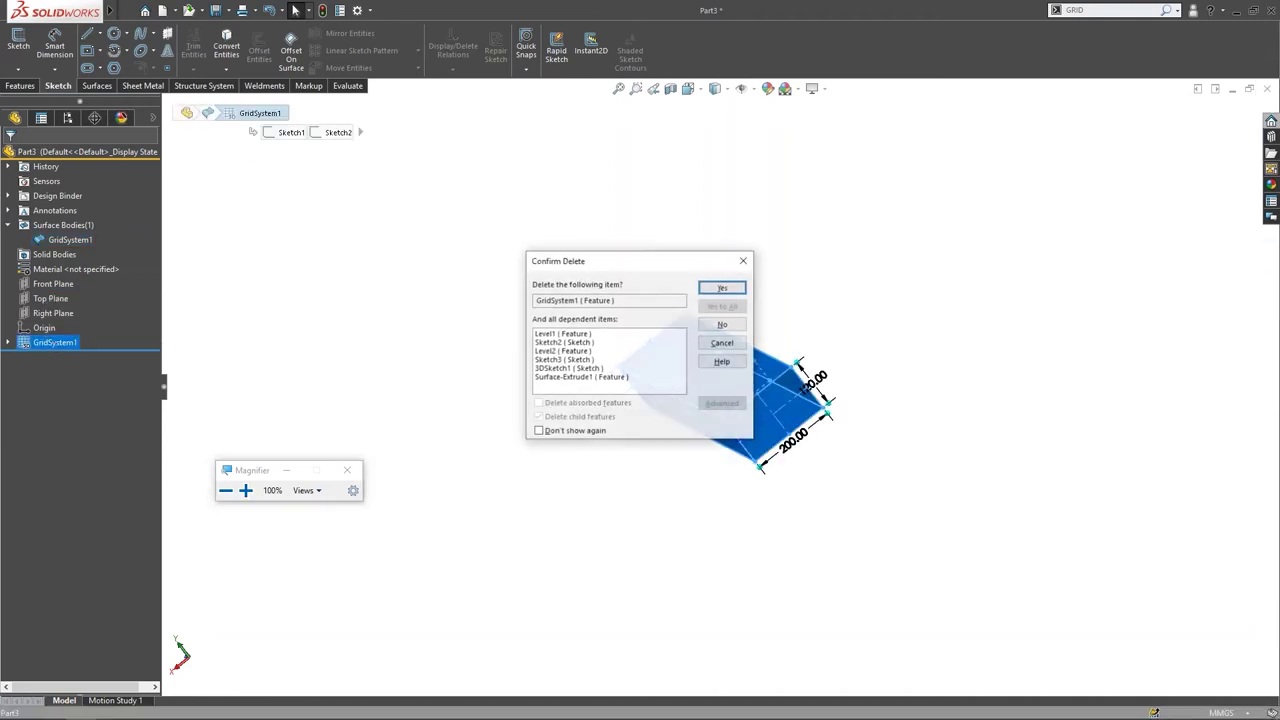
key("Return")
Step: Edit the rectangle sketch in a normal view and place the midpoint of its vertical construction line on the origin
left_click(56, 327)
left_click(76, 294)
key("space")
left_click(606, 488)
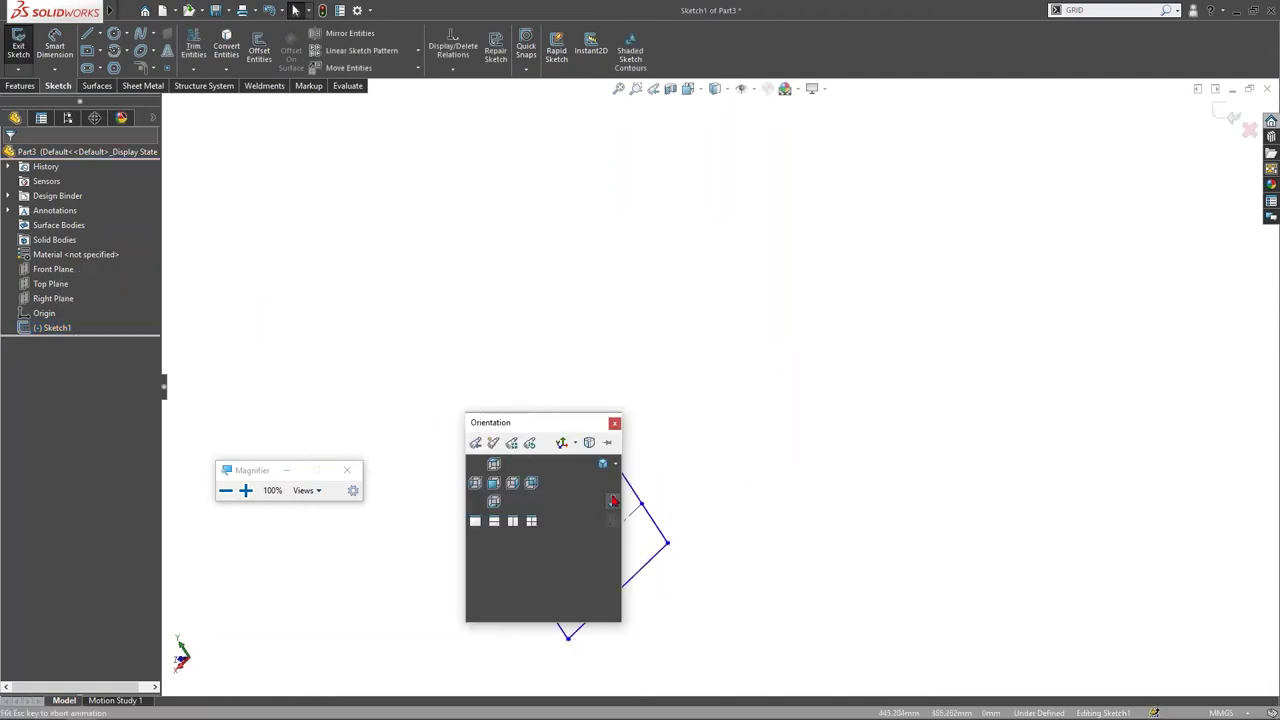
mouse_move(801, 345)
left_mouse_down()
mouse_move(754, 429)
mouse_move(791, 492)
mouse_move(640, 516)
mouse_move(650, 535)
left_mouse_up()
left_click(650, 378)
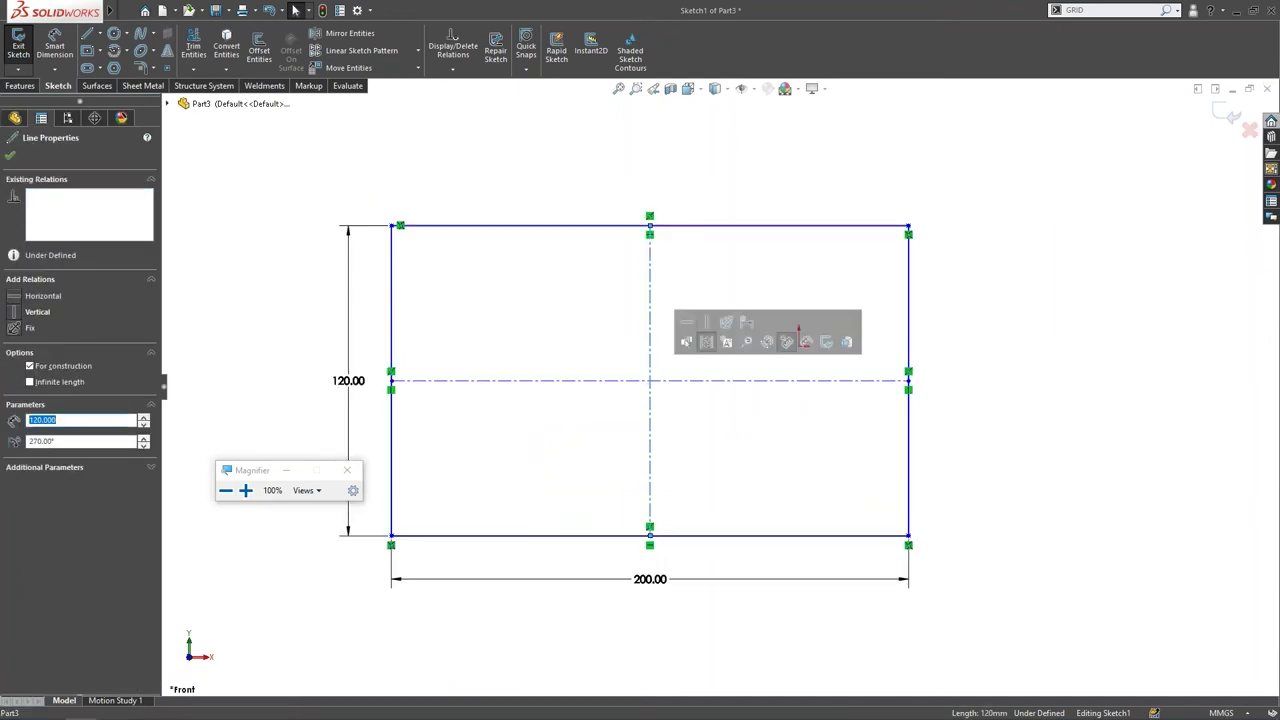
right_click(650, 378)
left_click(706, 391)
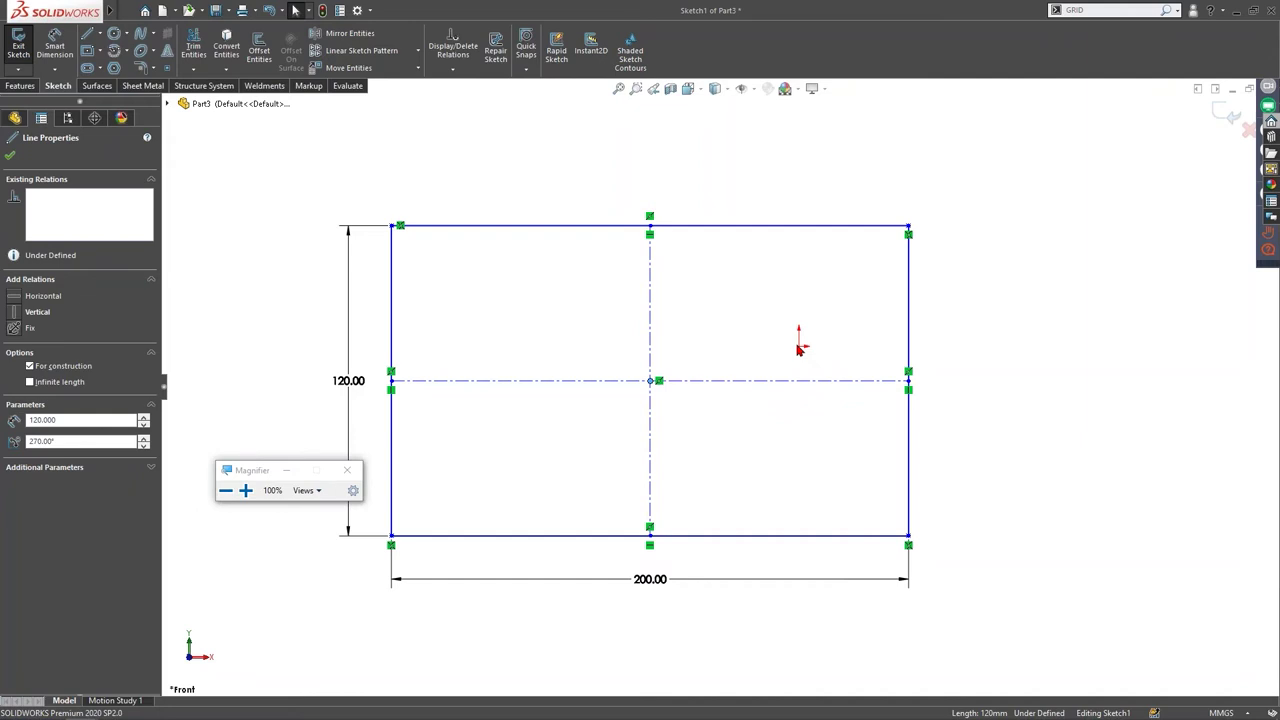
left_click(799, 347, "ctrl")
left_click(868, 286)
Step: Sketch two full-height vertical lines inside the rectangle, about 28 mm from its left edge and 21 mm from its right edge
left_click(88, 34)
left_click(613, 191)
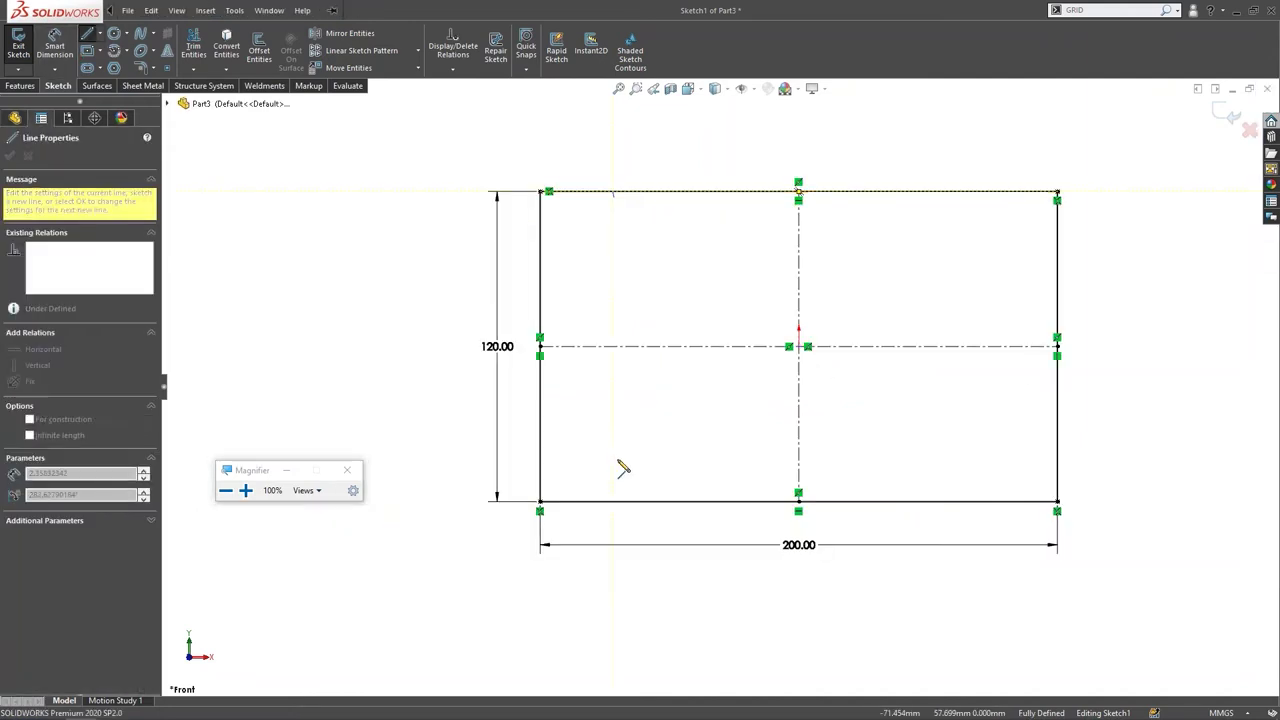
left_click(613, 501)
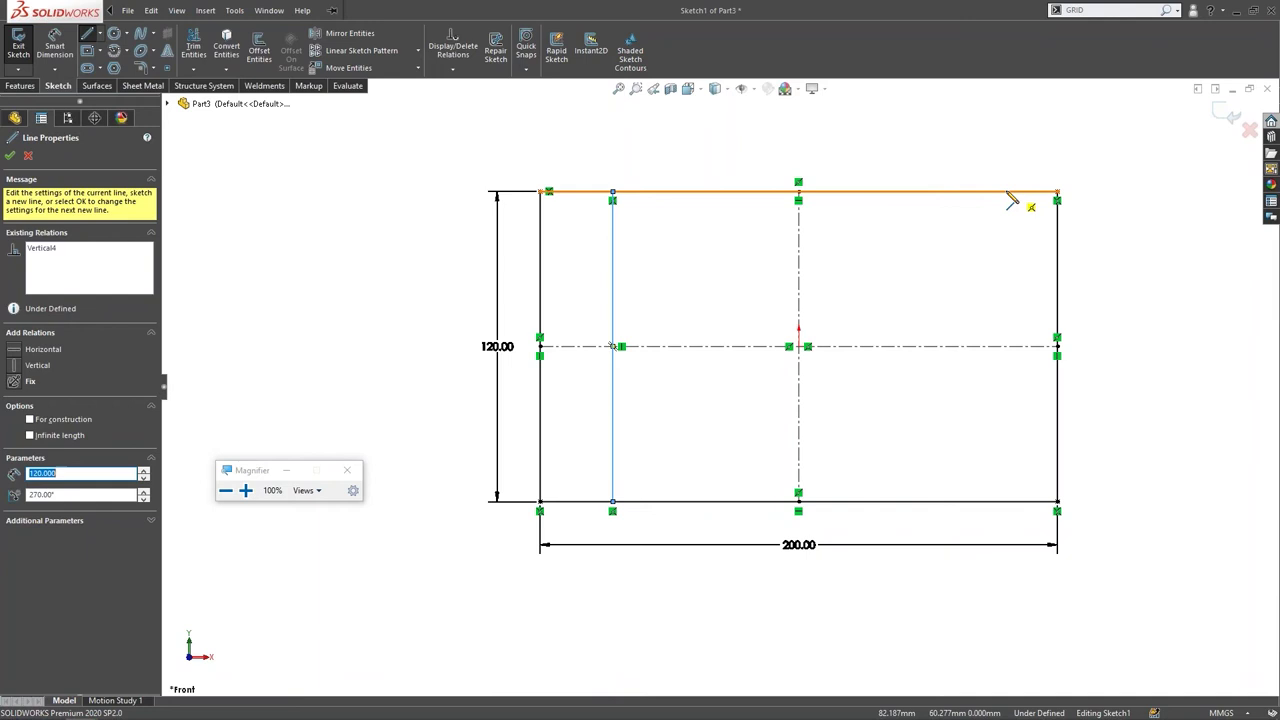
left_click(1004, 191)
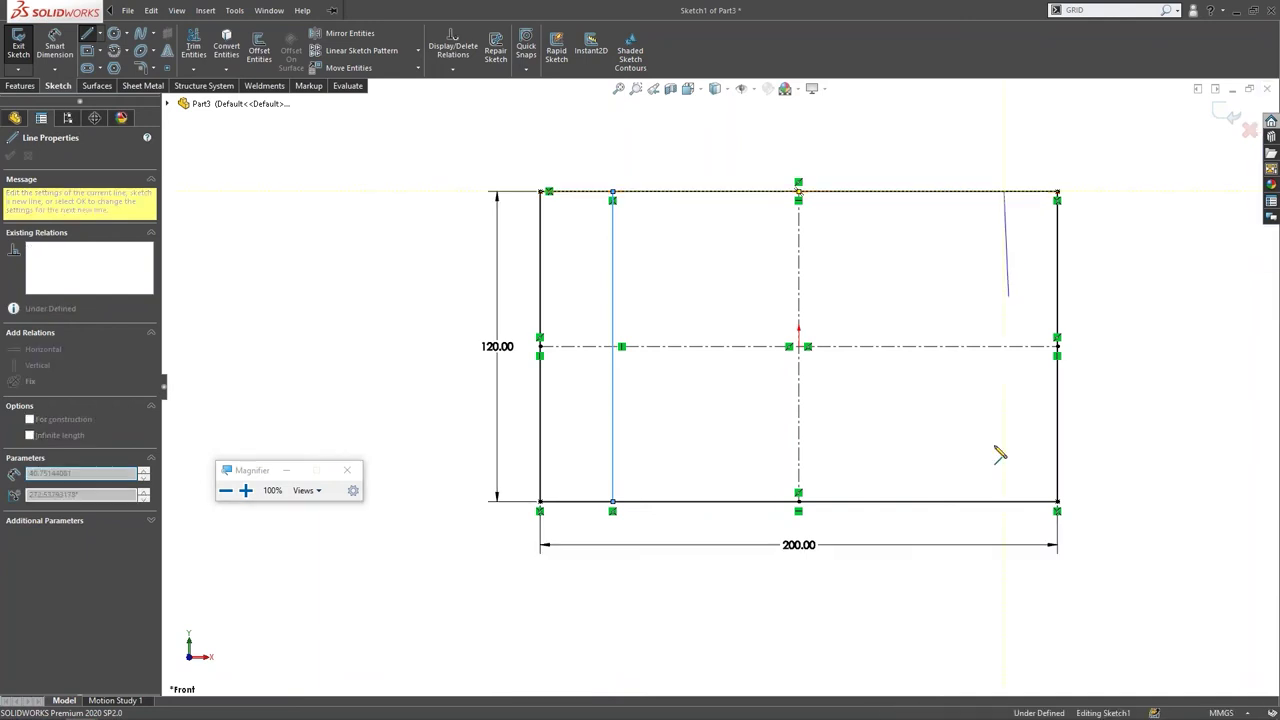
left_click(1004, 501)
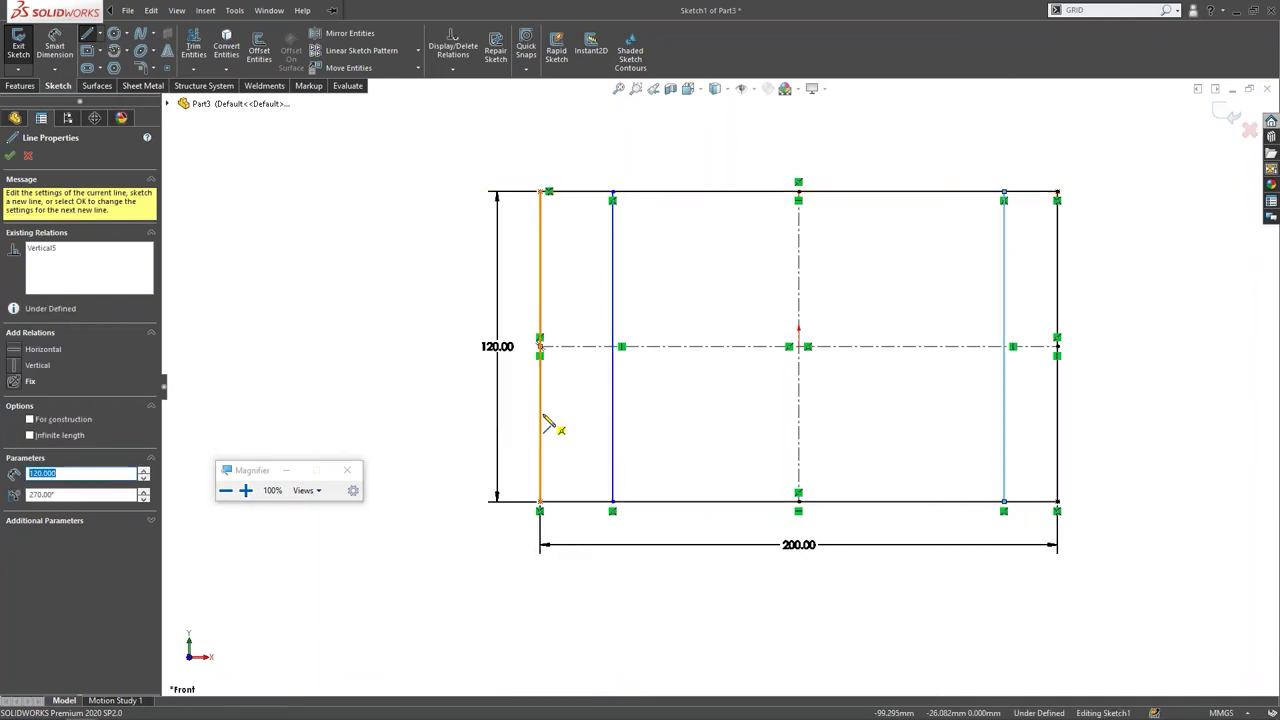
Step: Sketch four short horizontal lines joining the side edges to the vertical lines, about 28 mm long at left and 21 mm at right
left_click(541, 414)
left_click(612, 414)
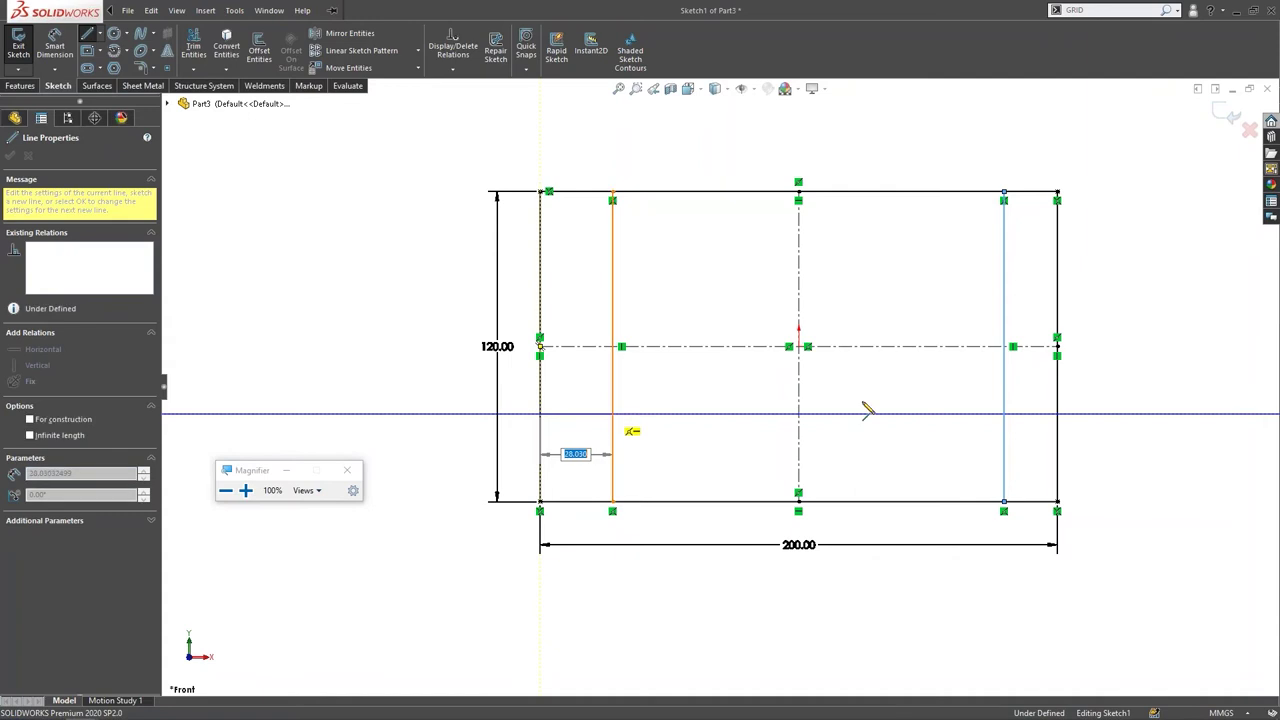
left_click(1004, 414)
double_click(1057, 414)
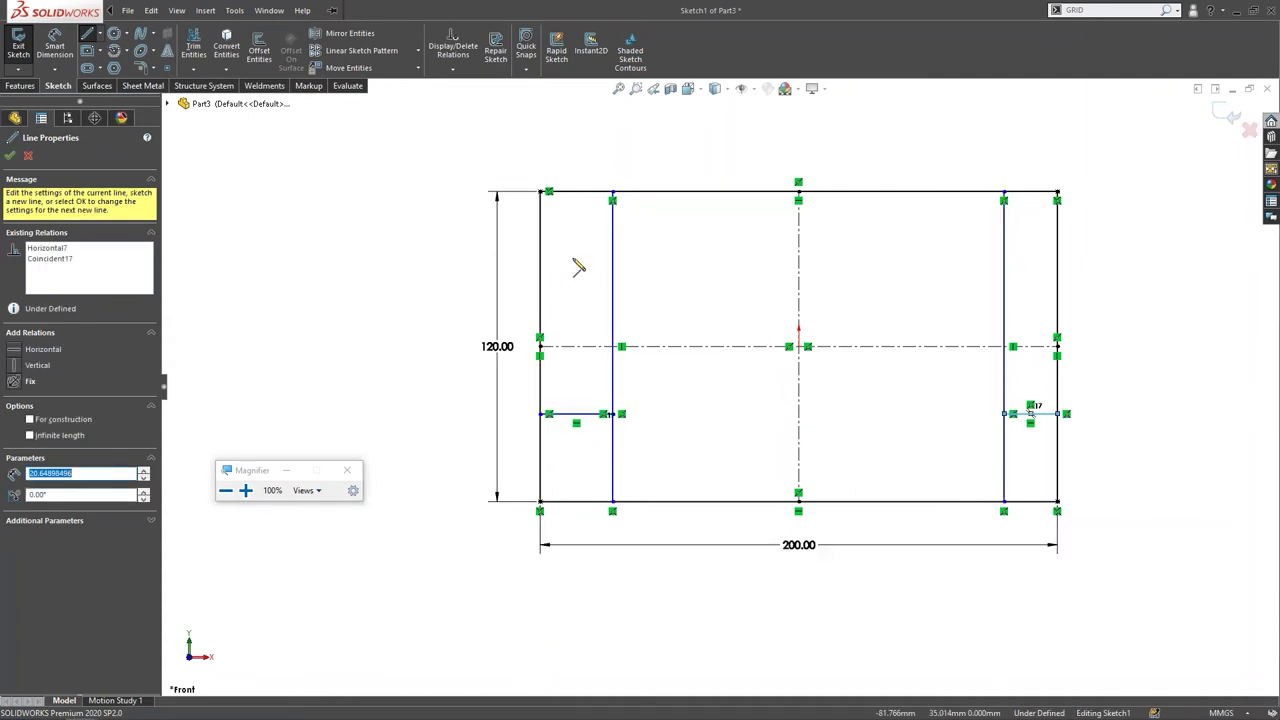
left_click(541, 267)
double_click(612, 267)
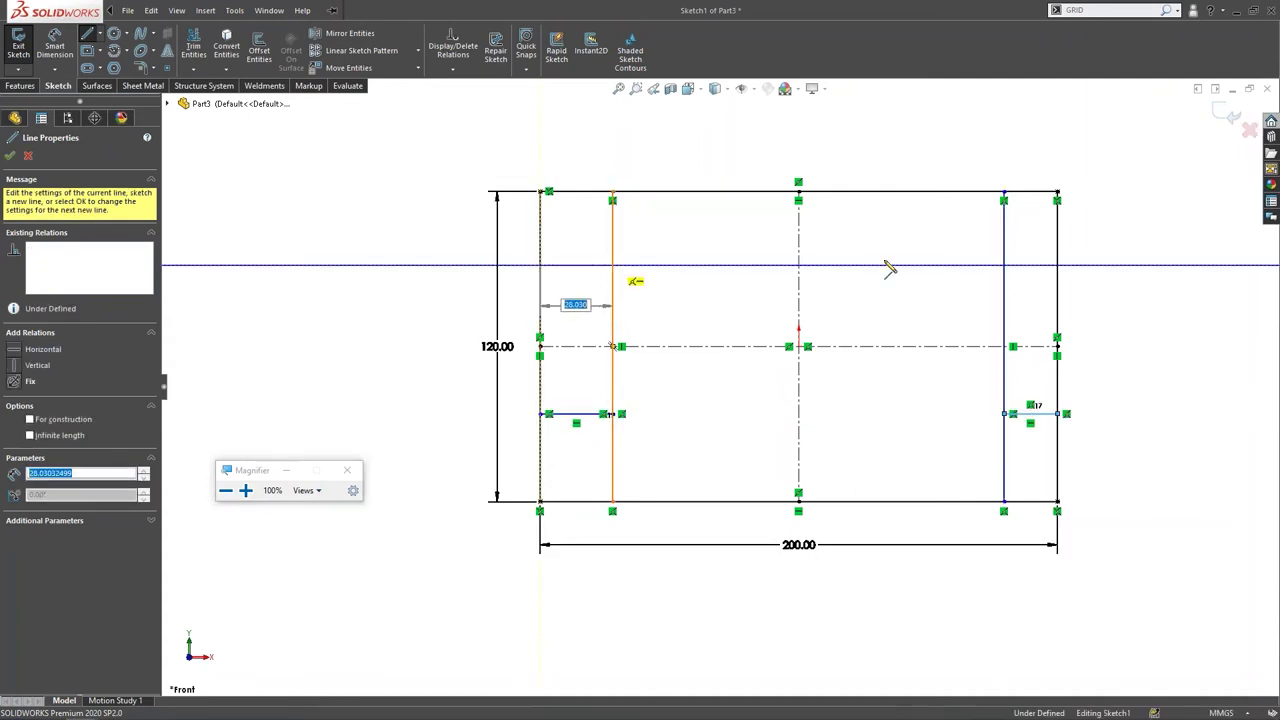
left_click(1004, 266)
double_click(1057, 266)
key("Escape")
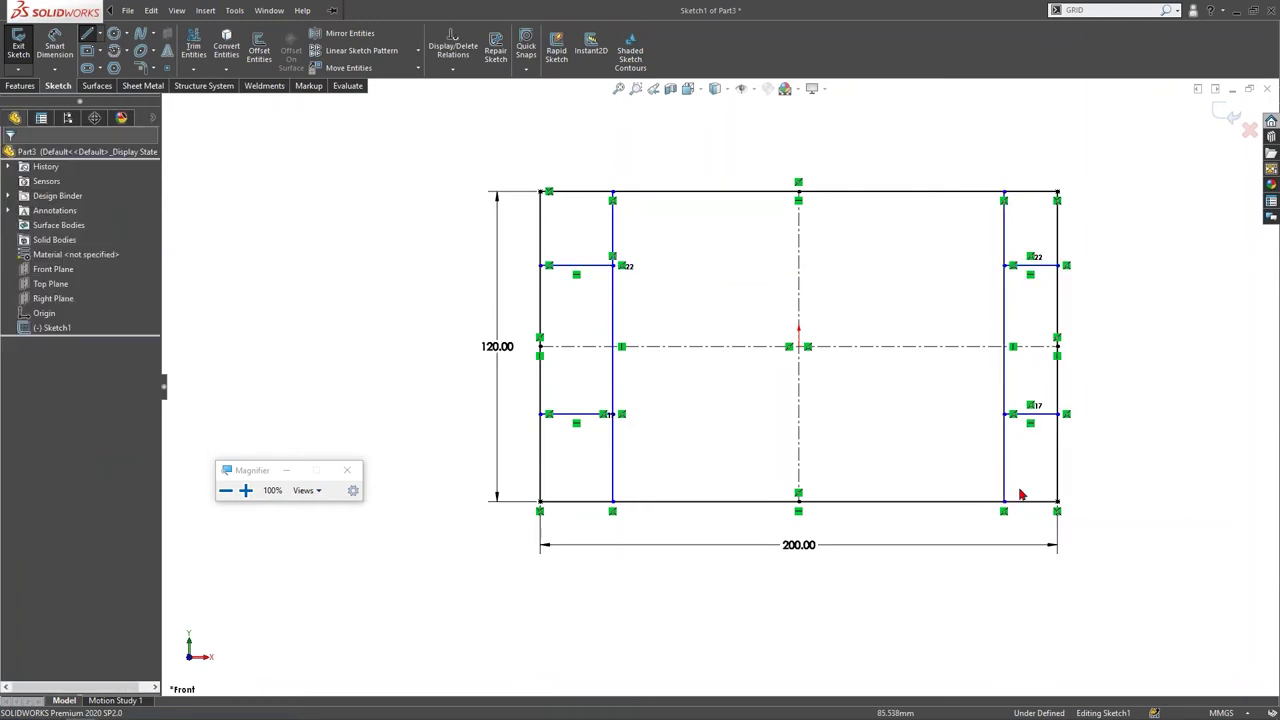
Step: Move both inner vertical lines inward toward the rectangle's centre, the left one to about X -62 mm
left_click_drag(1004, 502, 984, 501)
left_click_drag(613, 502, 638, 502)
left_click(697, 439)
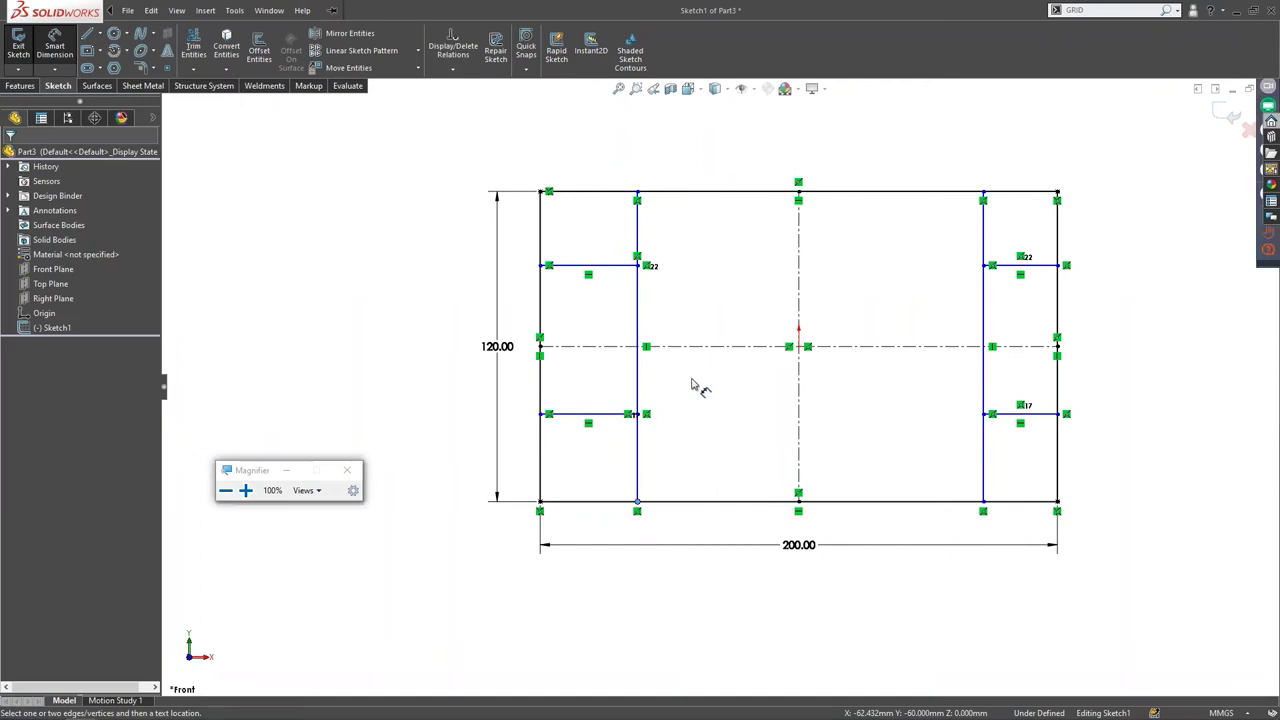
key("d")
left_click(707, 395)
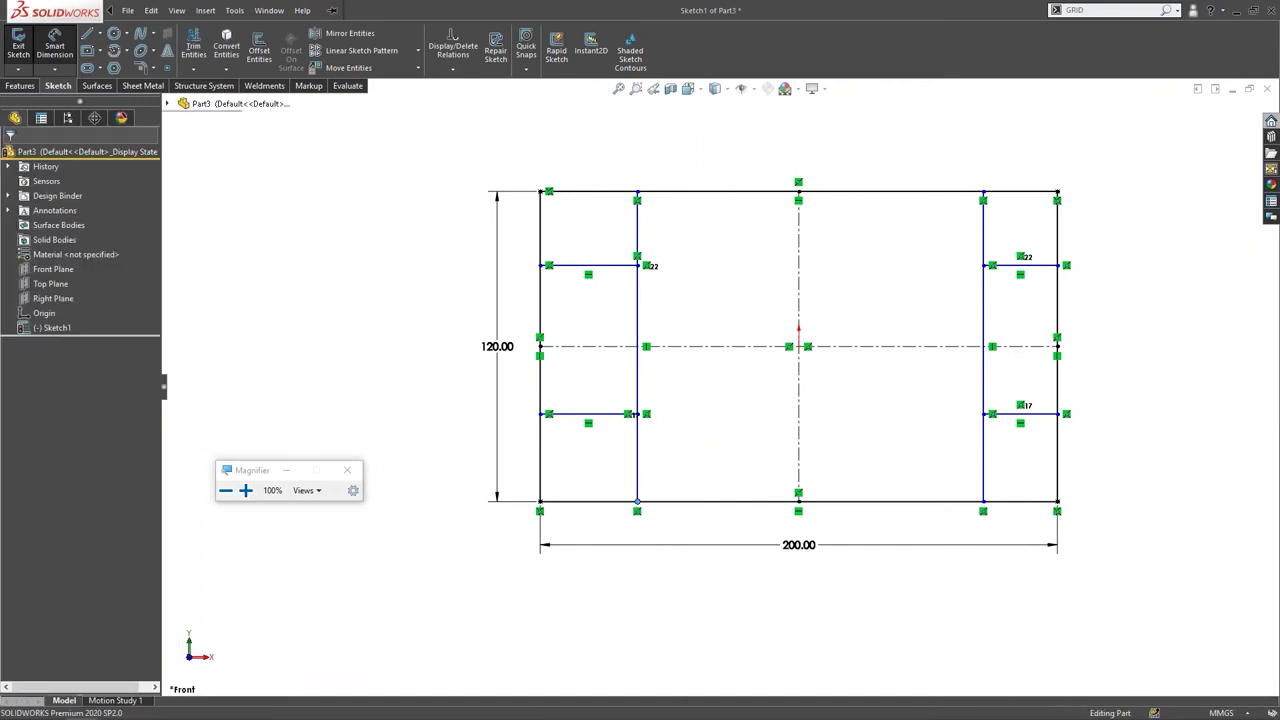
left_click(1166, 11)
left_click(1122, 31)
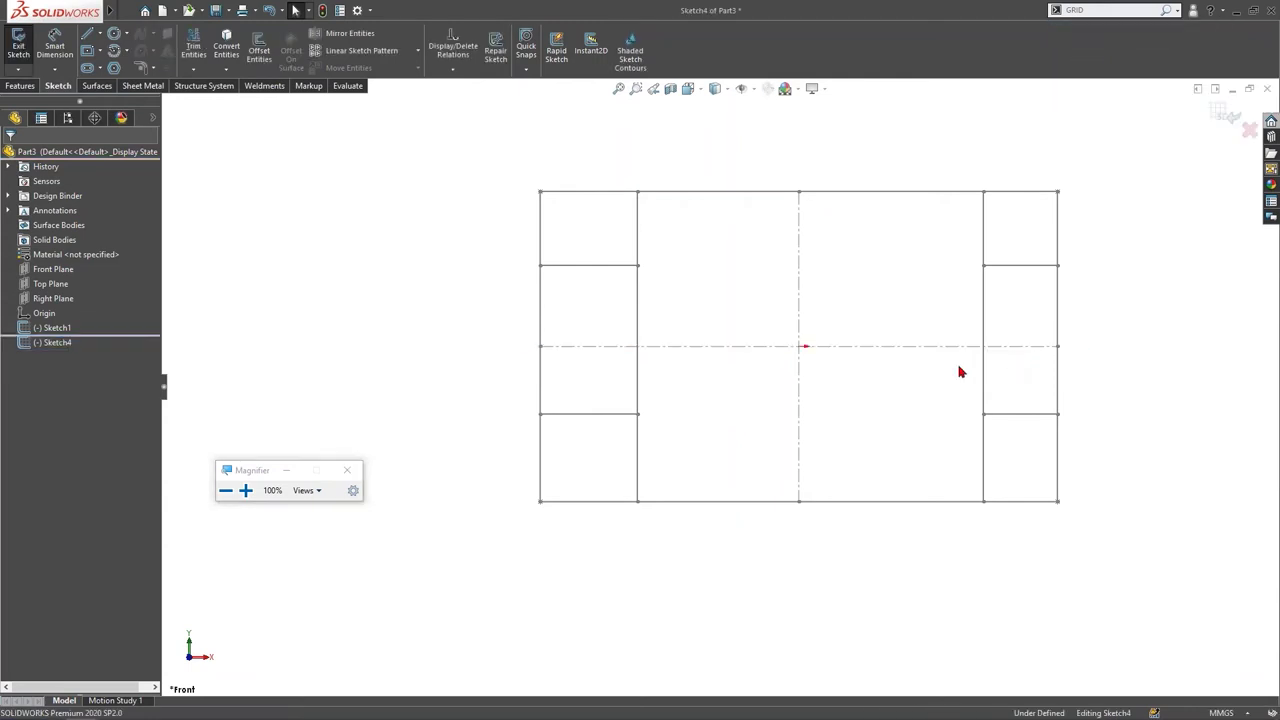
left_click(1225, 115)
left_click(640, 377)
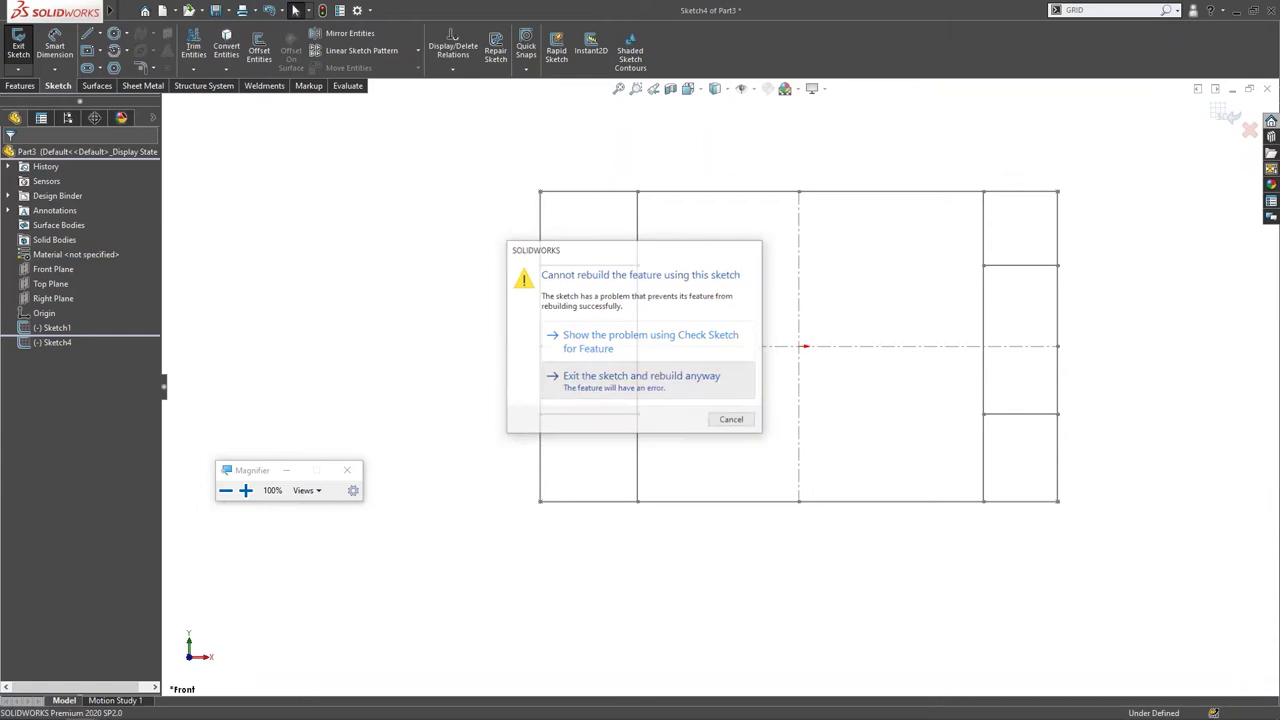
Step: Start a Grid System from the divided 200 x 120 mm rectangle sketch and set the level 0 height to 200 mm
left_click(52, 327)
type("wGRID")
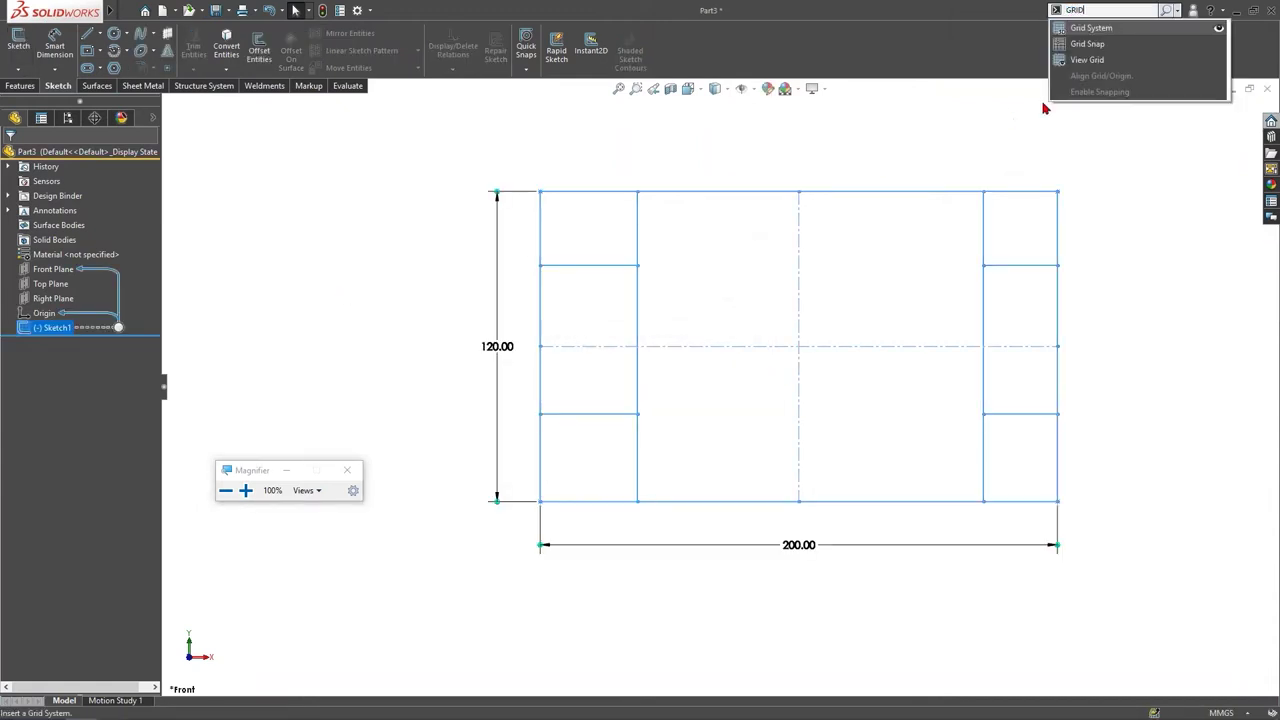
key("Return")
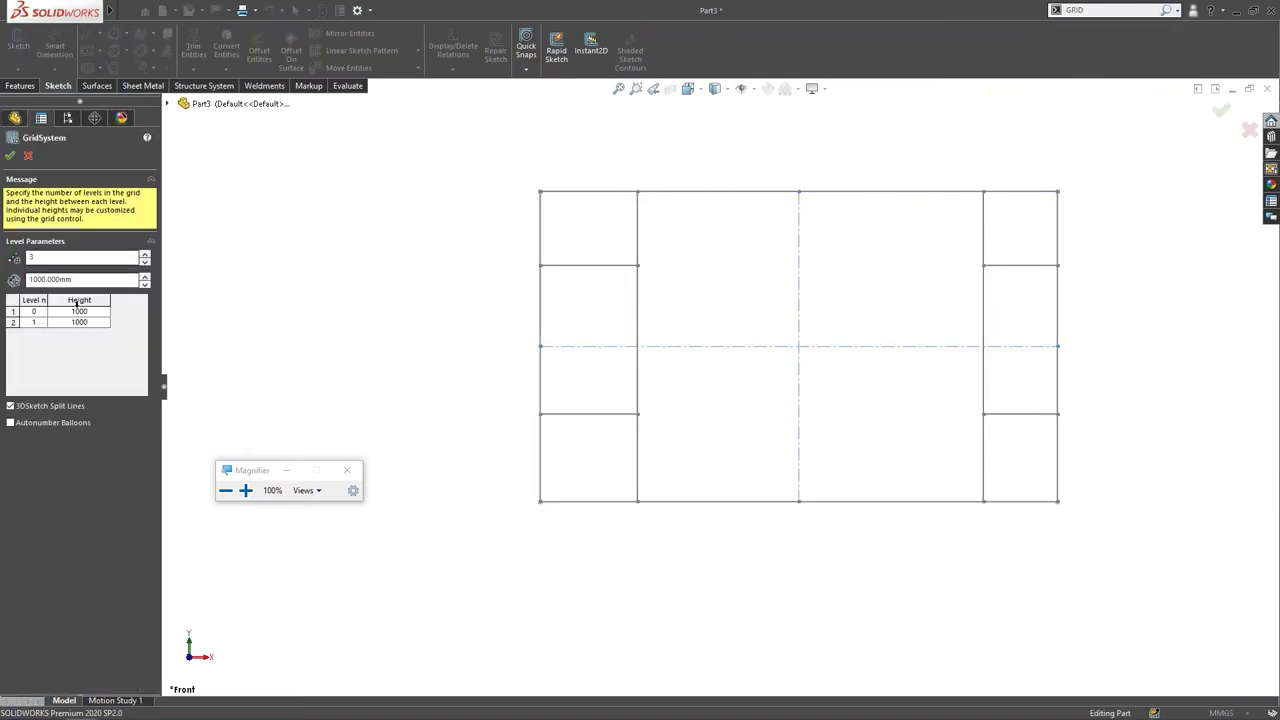
left_click(80, 311)
left_click(80, 311)
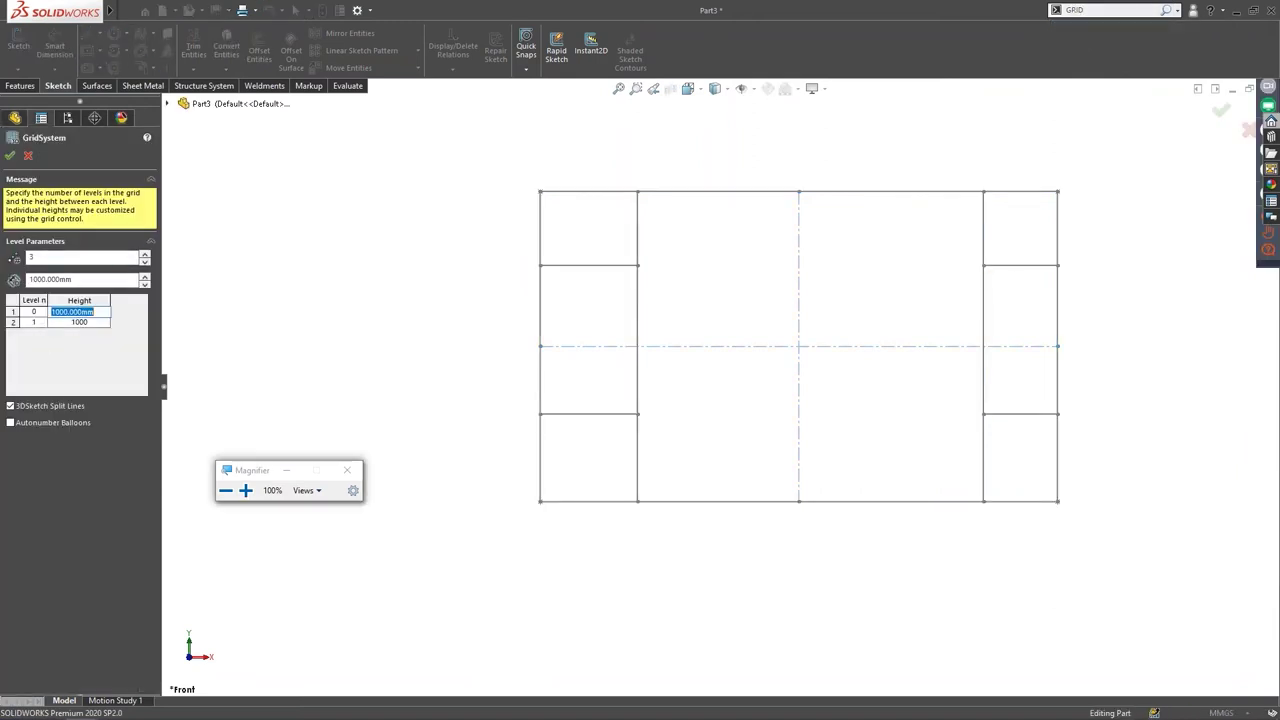
type("20")
key("Return")
type("2")
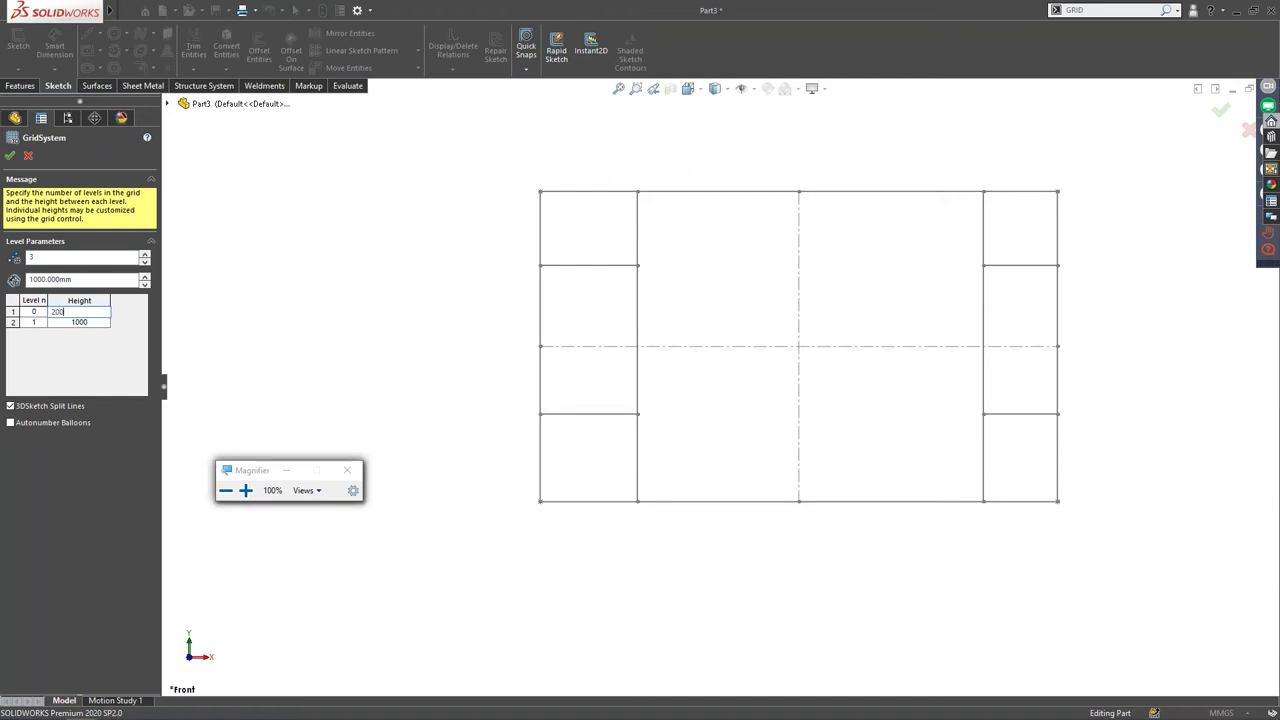
Step: Set the level 1 height to 50 mm and create the three-level grid system
left_click(80, 322)
left_click(80, 322)
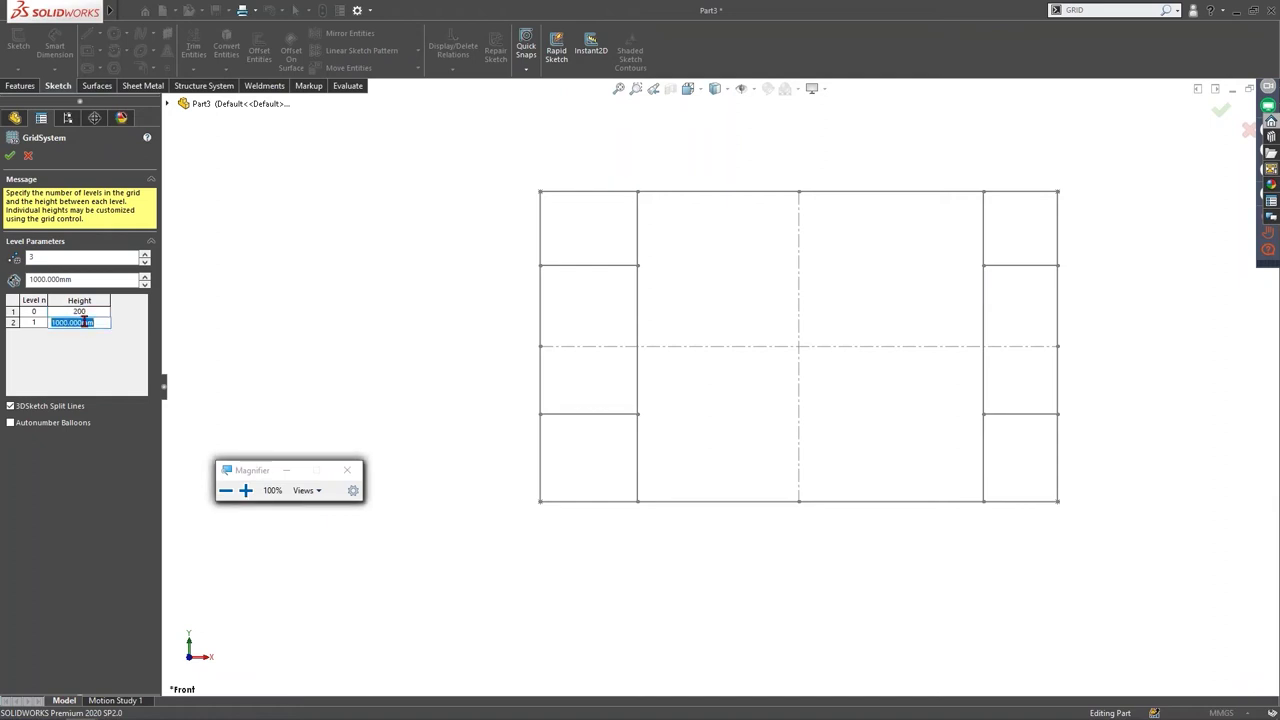
type("50")
key("Return")
left_click(10, 156)
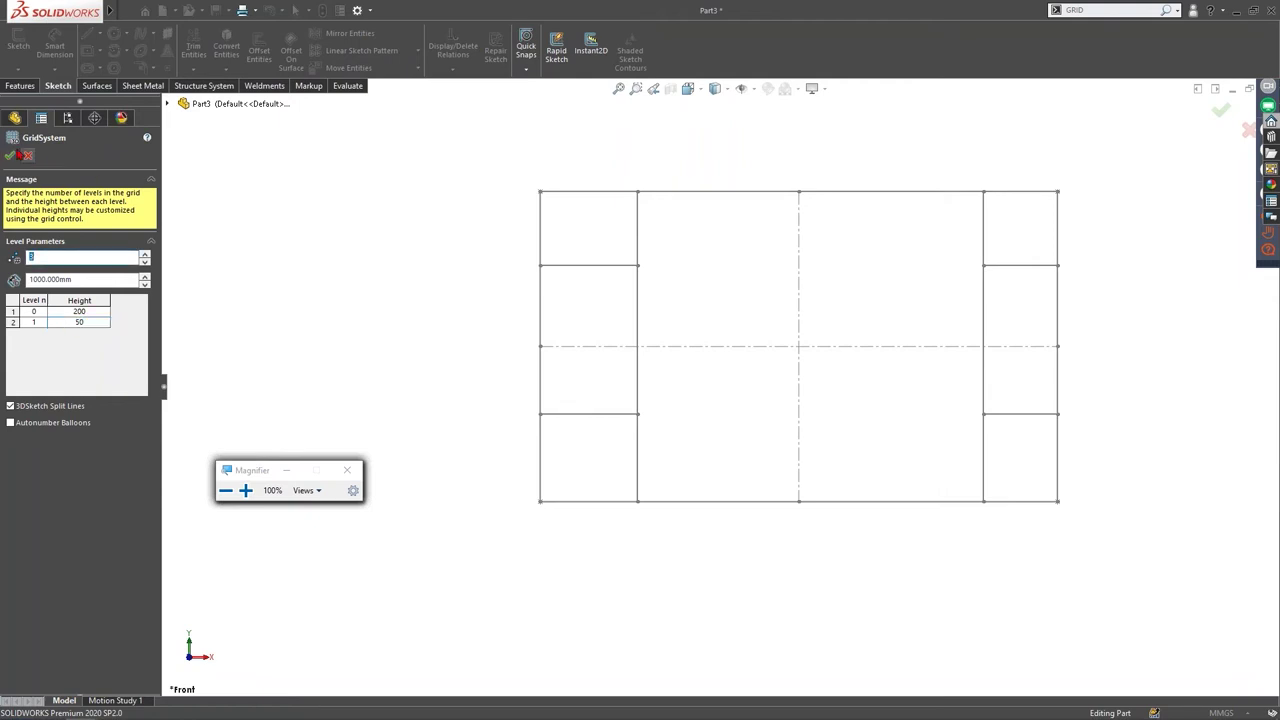
left_click(12, 155)
Step: Examine the grid's stacked level sketches from several rotated angles and in the isometric view, highlighting individual edges
key("ctrl+7")
key("Left")
key("Left")
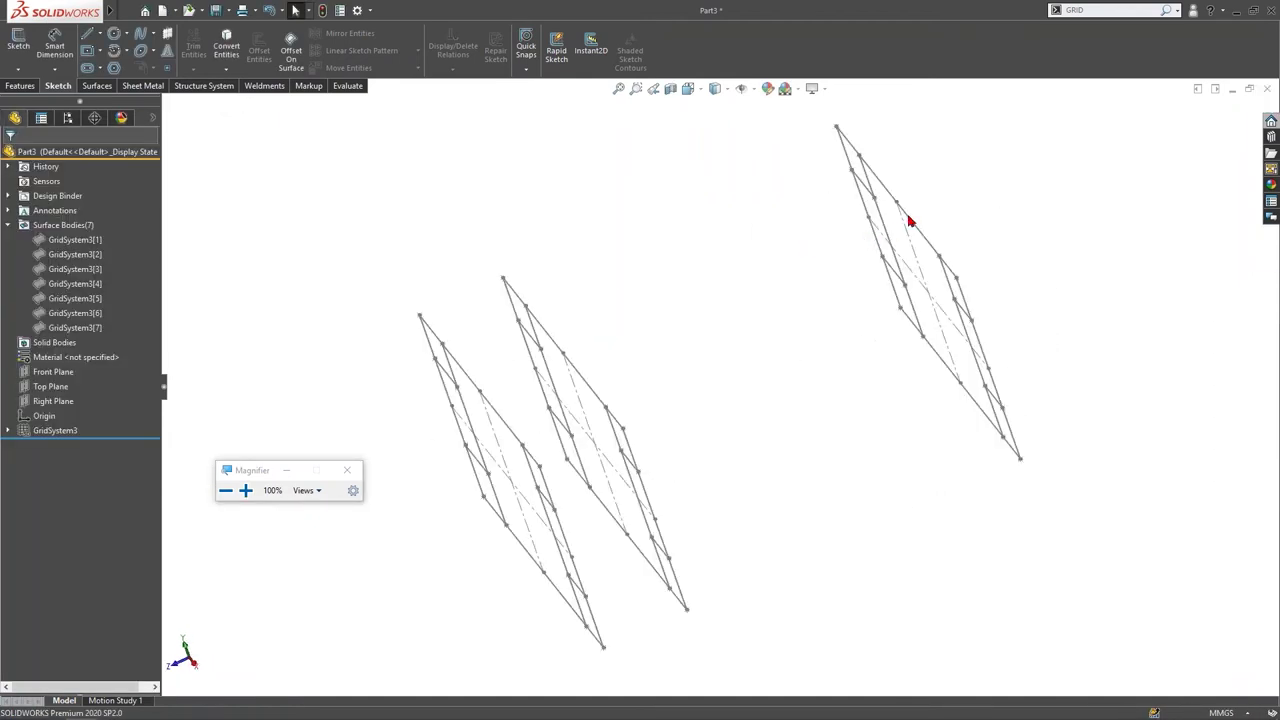
left_click(908, 217)
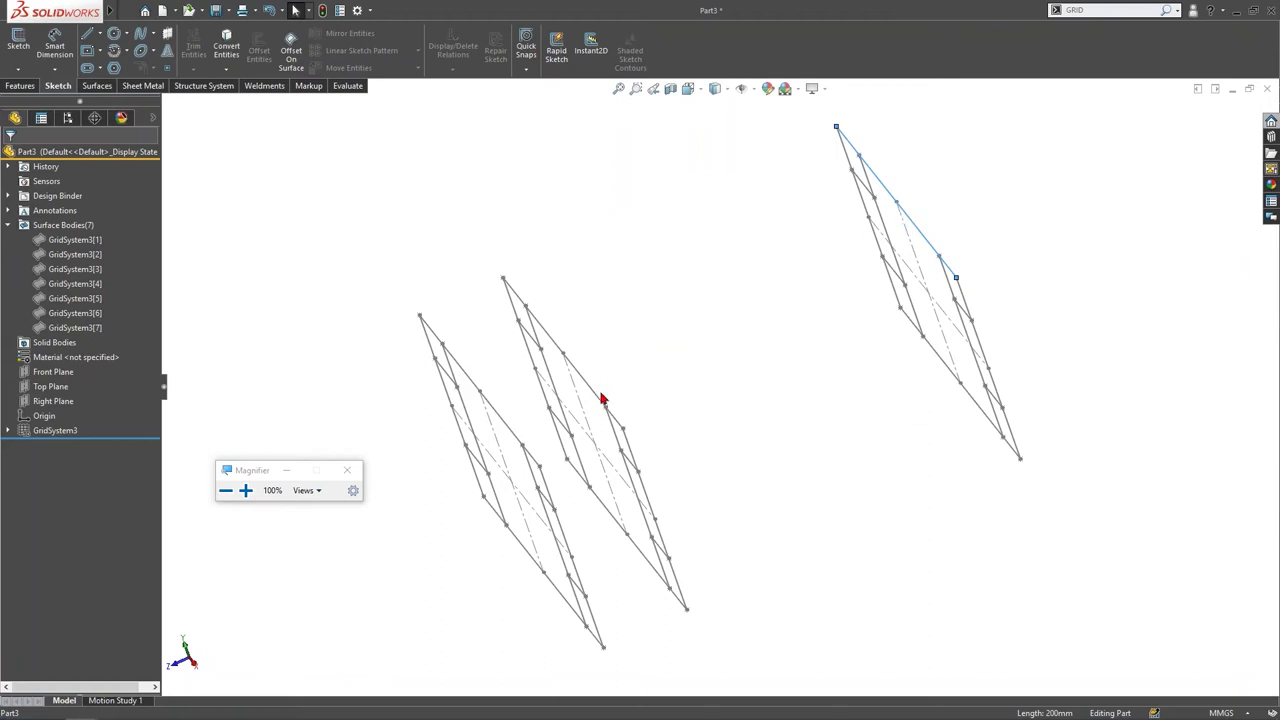
left_click(544, 482)
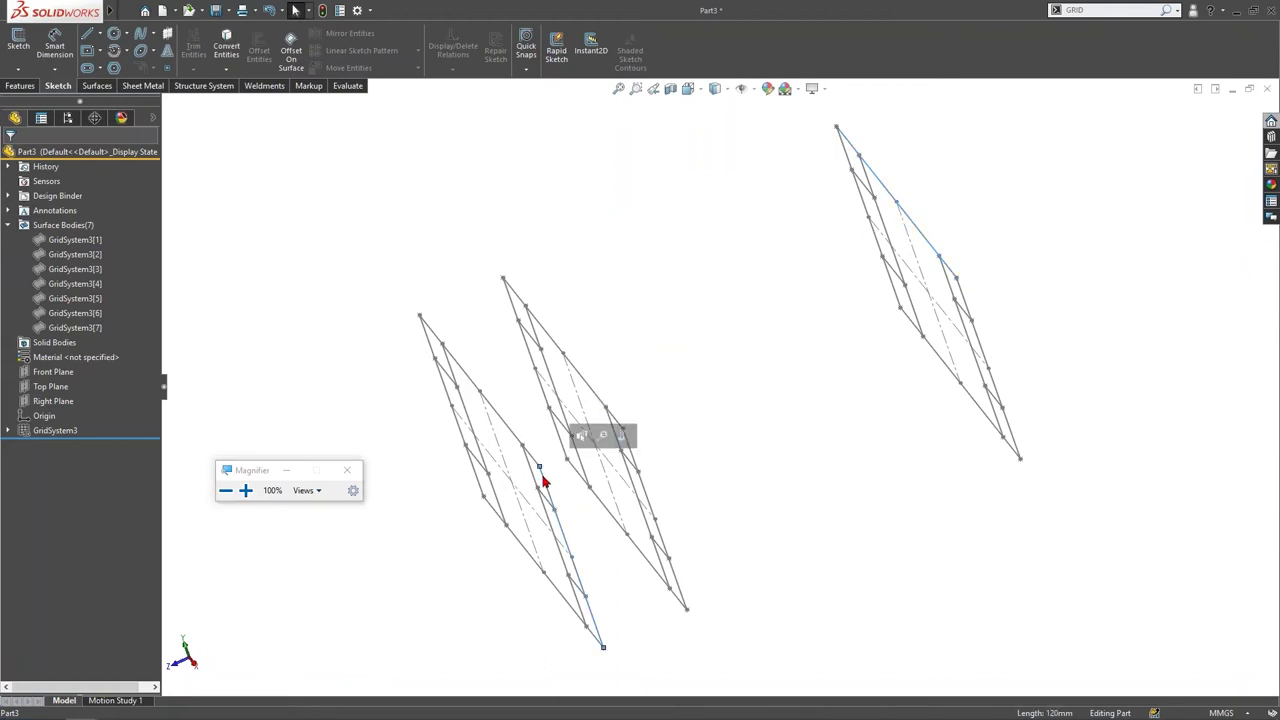
key("Right")
key("Right")
key("Right")
key("Right")
key("Right")
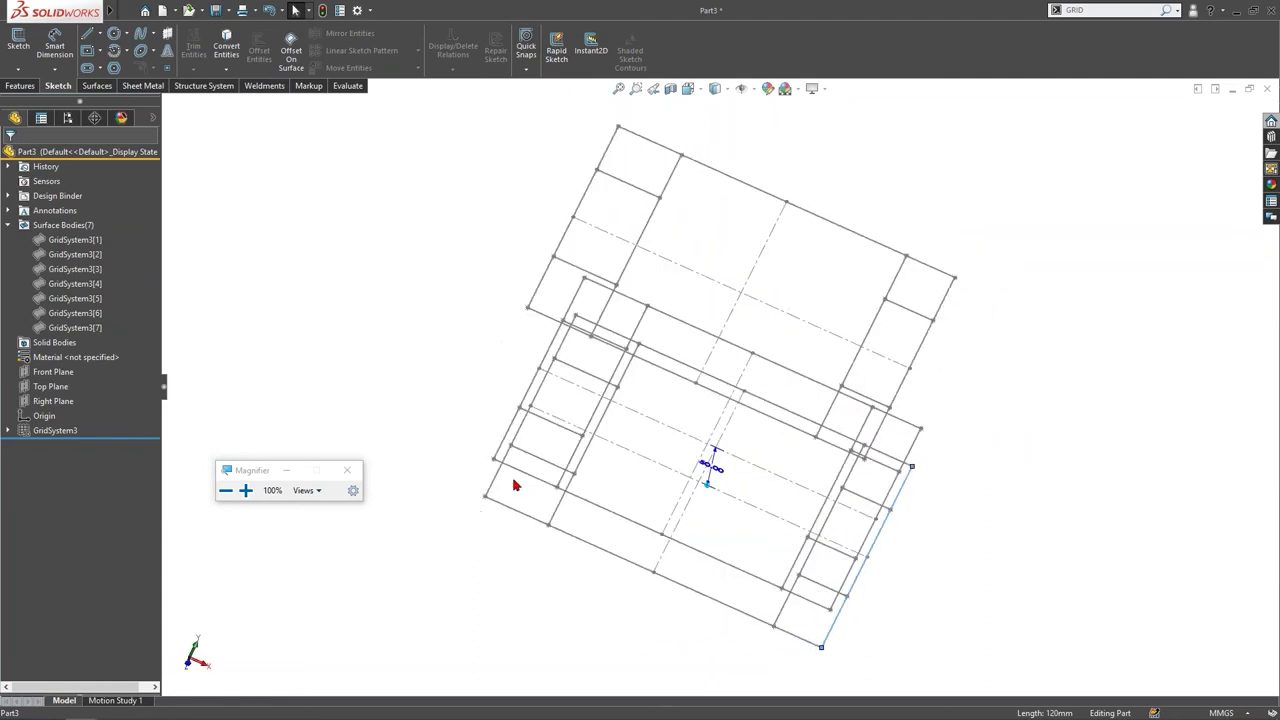
left_click(275, 388)
key("Up")
key("space")
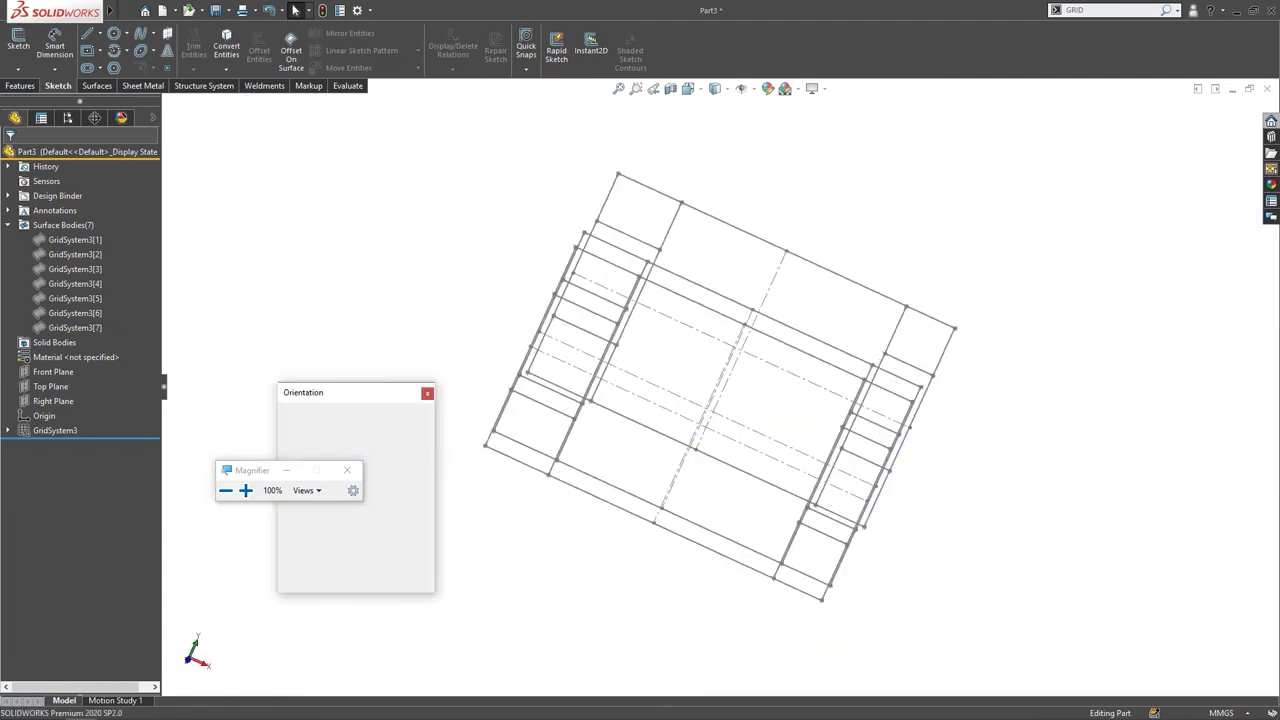
left_click(417, 434)
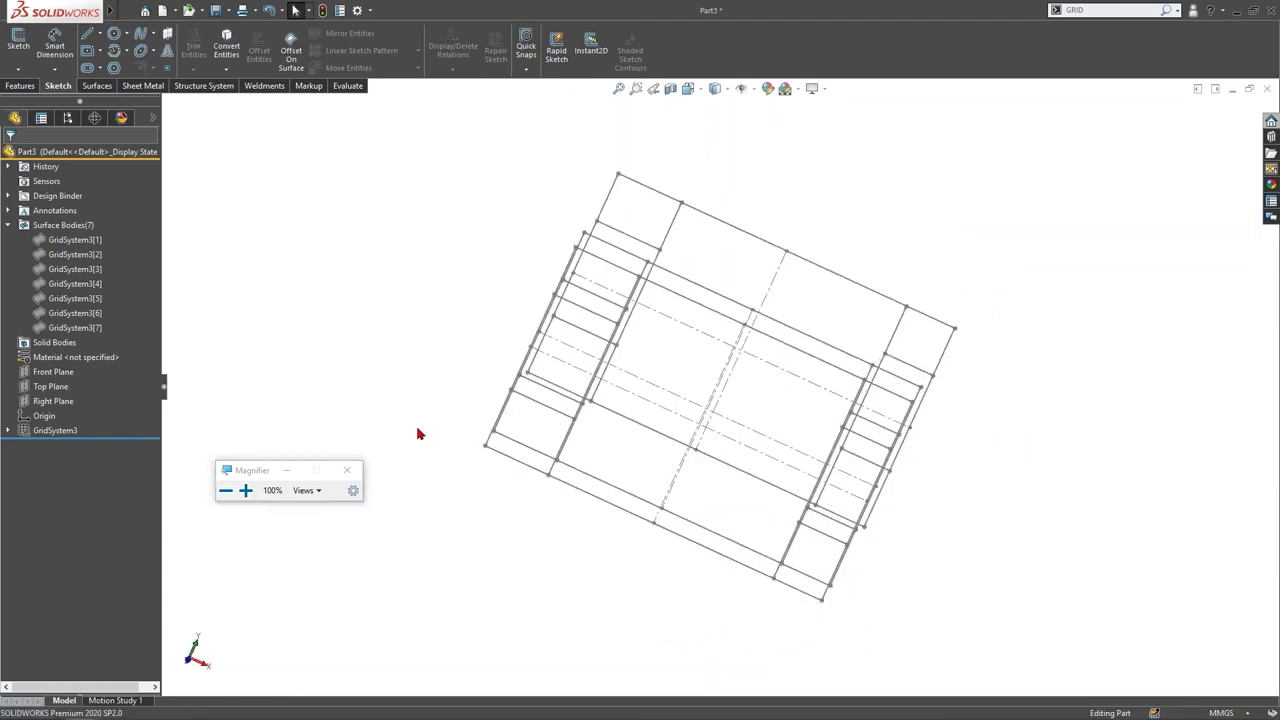
Step: Examine each of the grid system's surface bodies in turn by highlighting it in the model
left_click(87, 241)
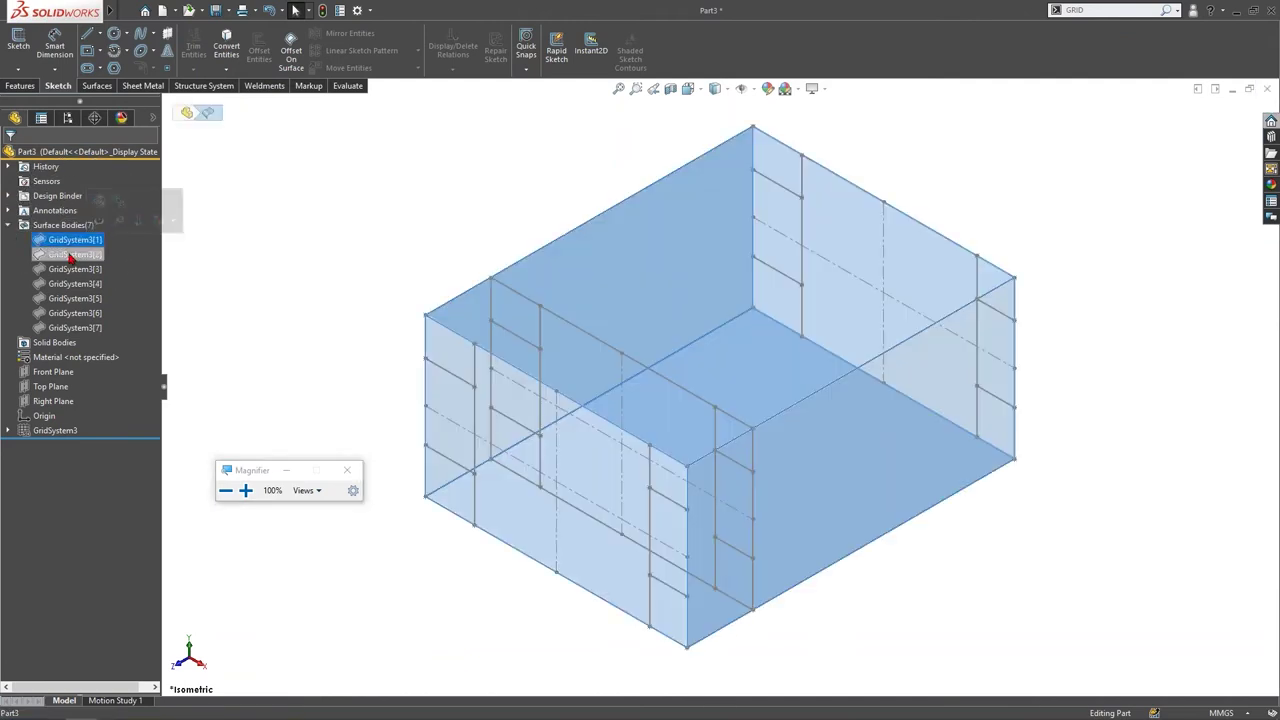
left_click(72, 255)
left_click(75, 269)
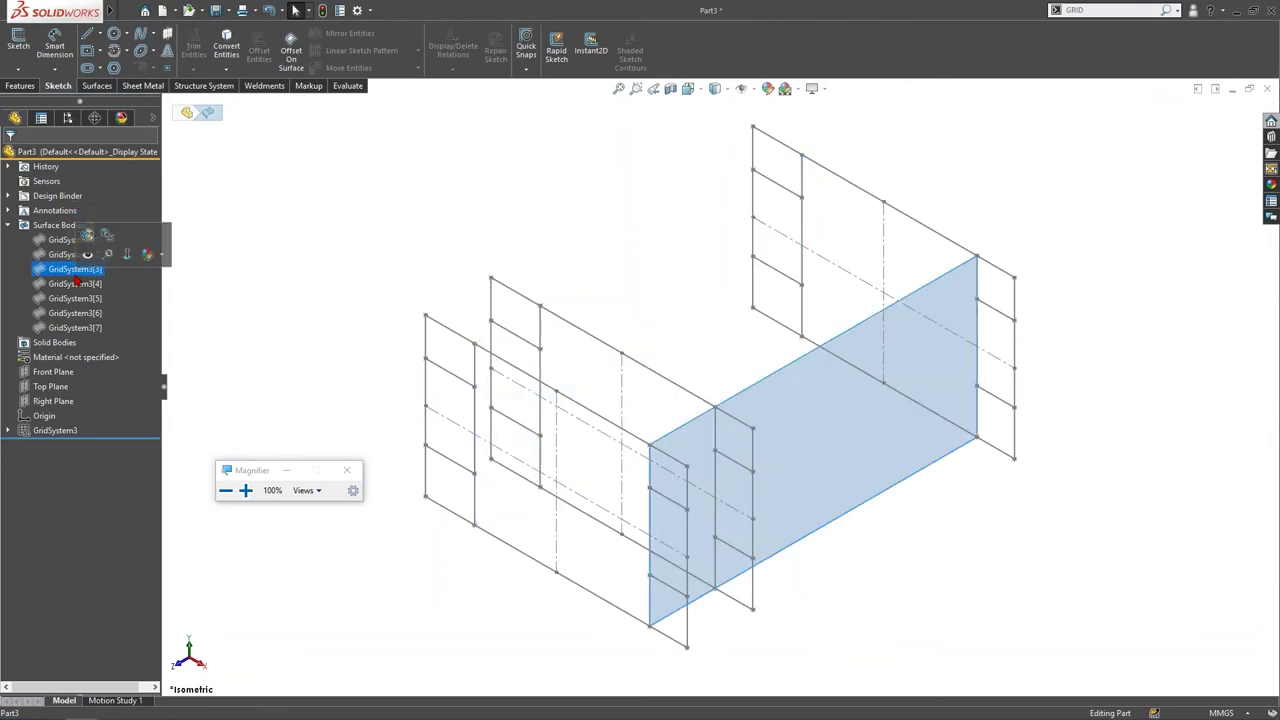
left_click(84, 284)
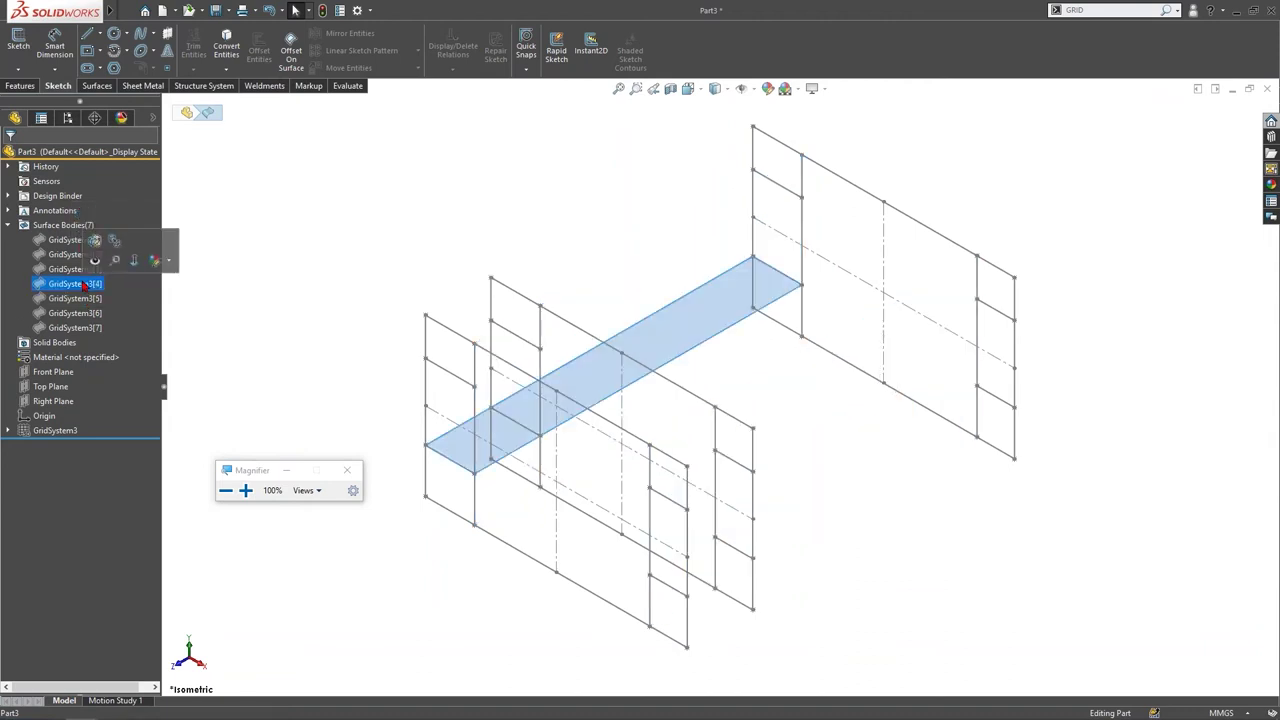
left_click(85, 298)
left_click(85, 313)
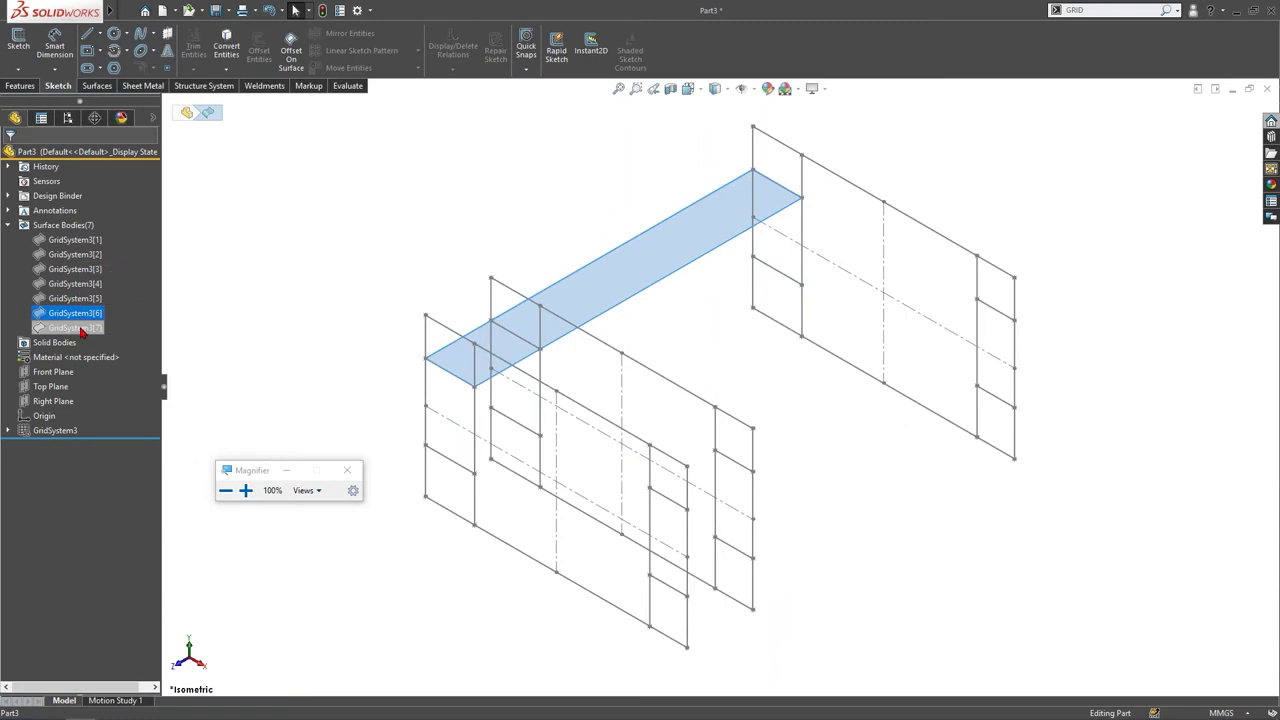
left_click(80, 328)
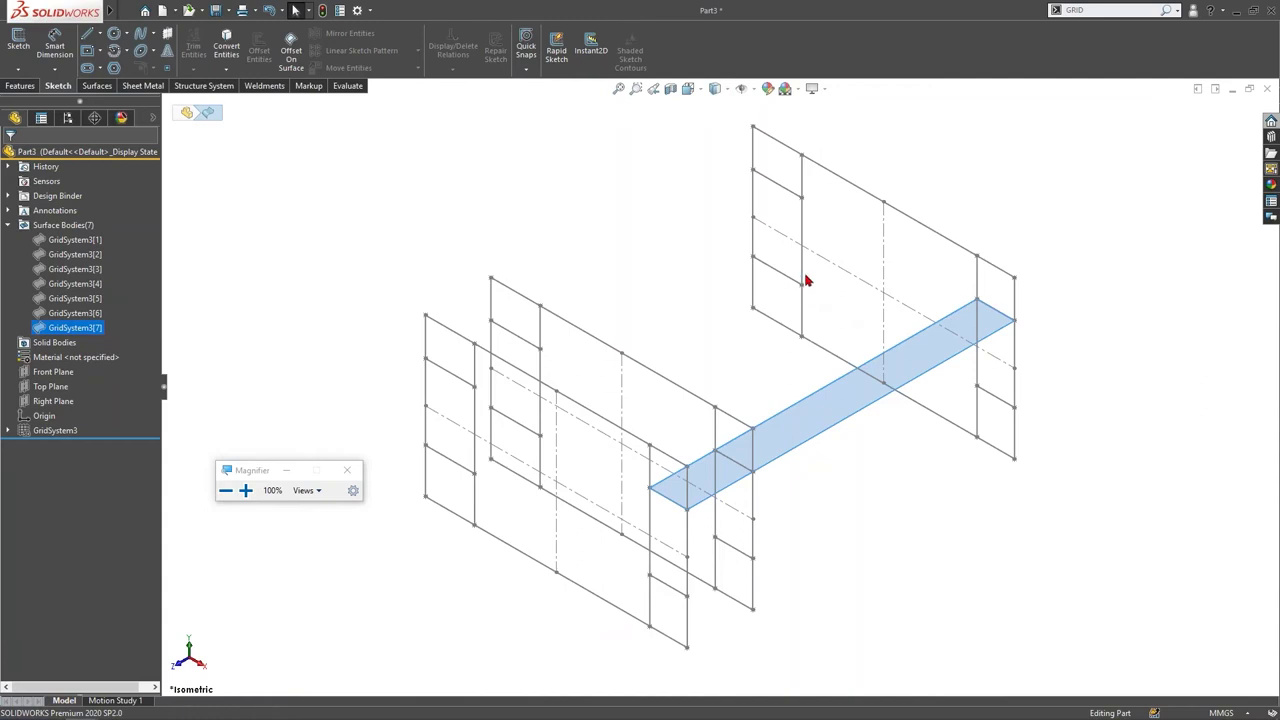
Step: Create a new part document from the Part_IN training template
key("alt+Tab")
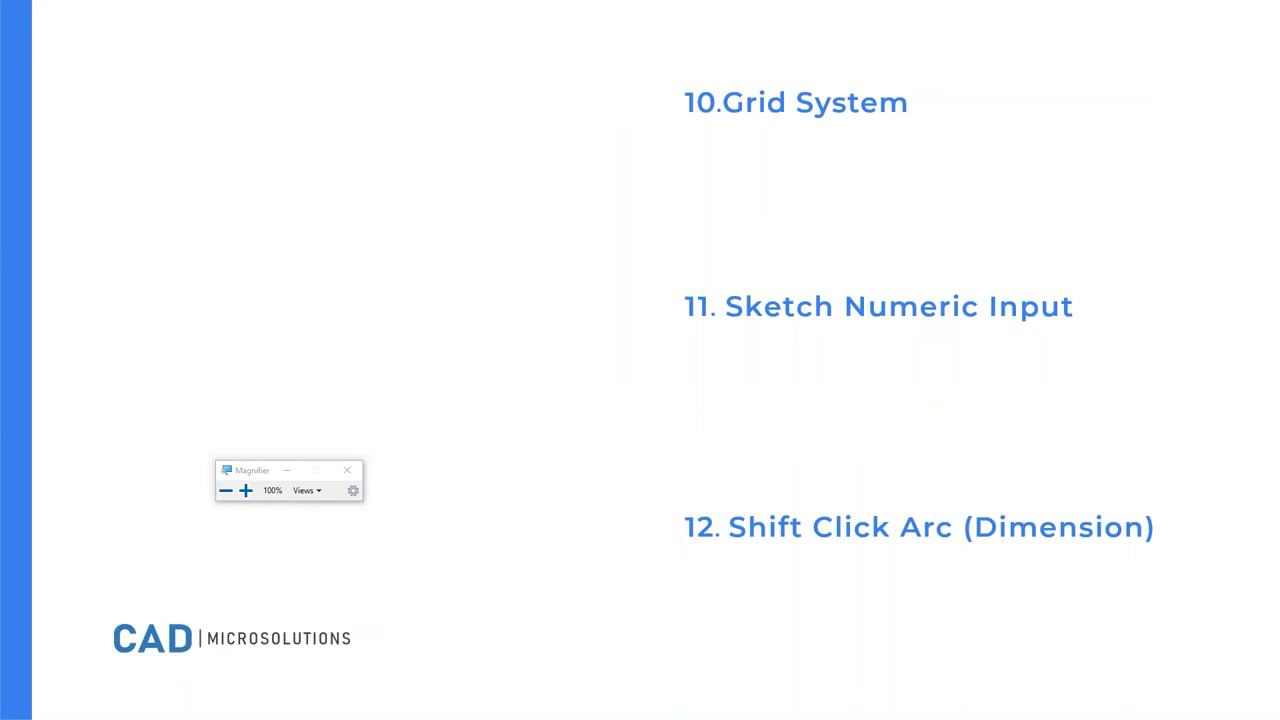
key("alt+Tab")
left_click(661, 238)
key("ctrl+n")
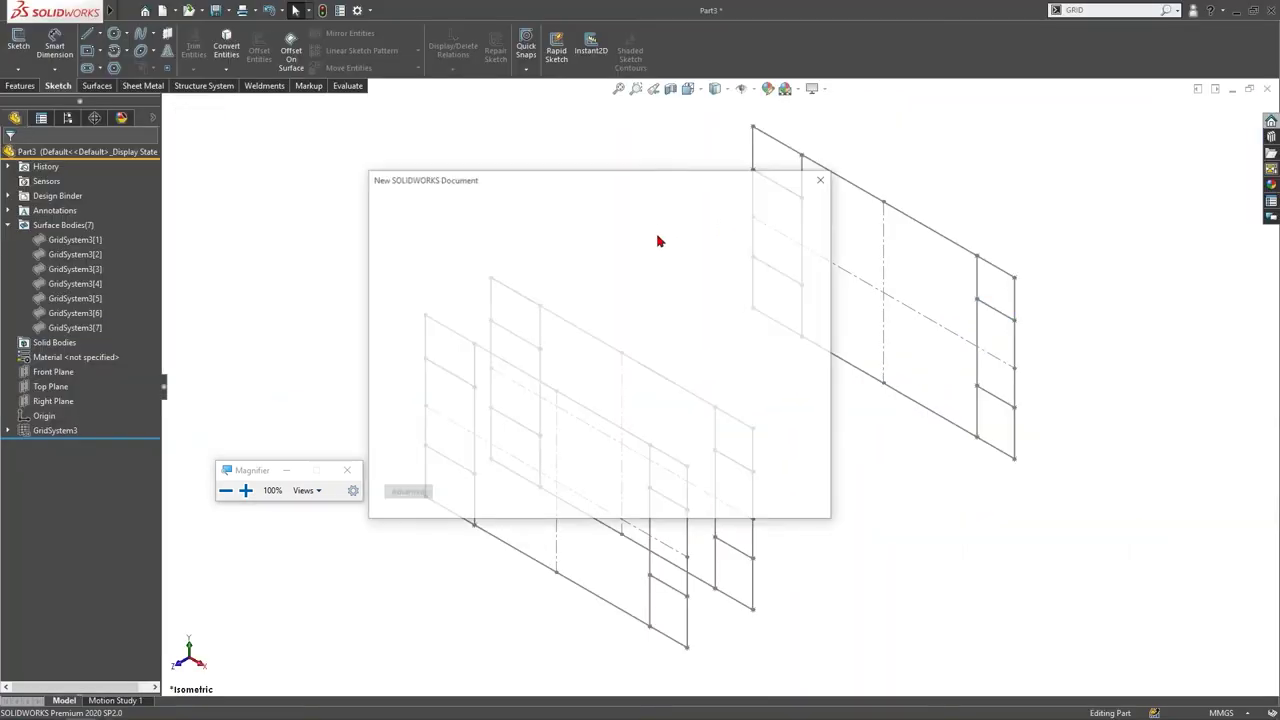
left_click(506, 228)
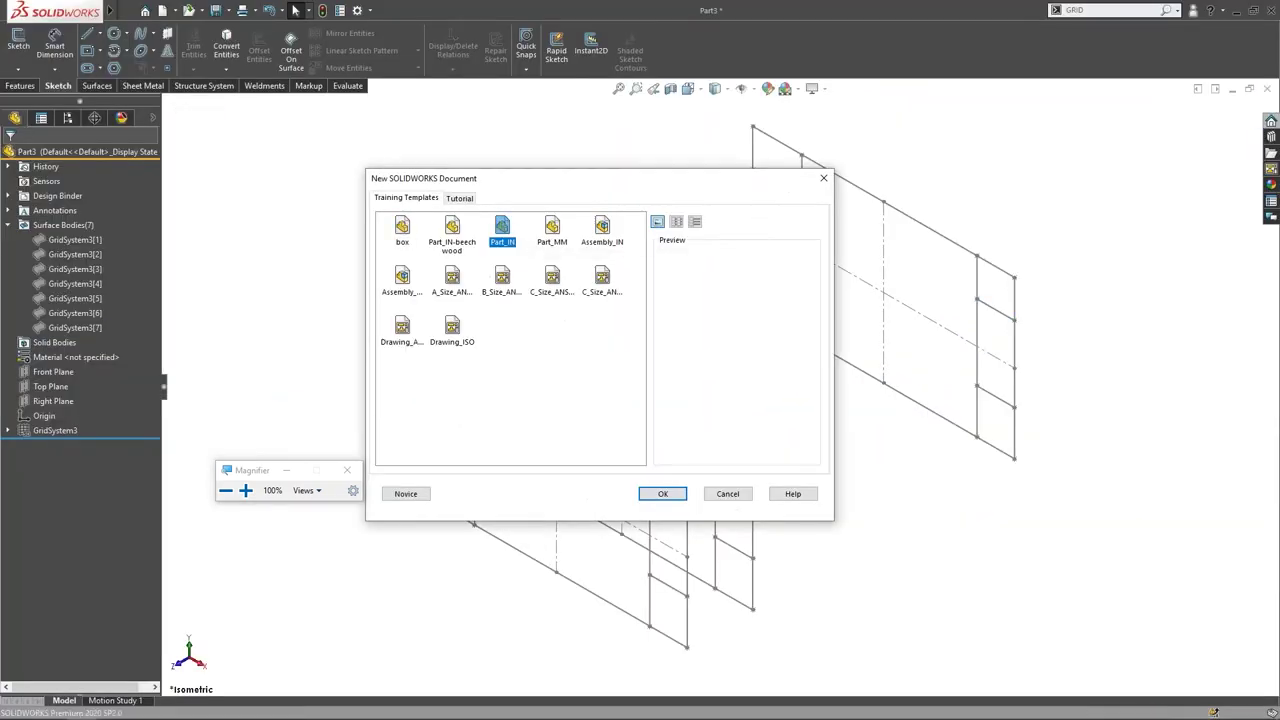
double_click(502, 232)
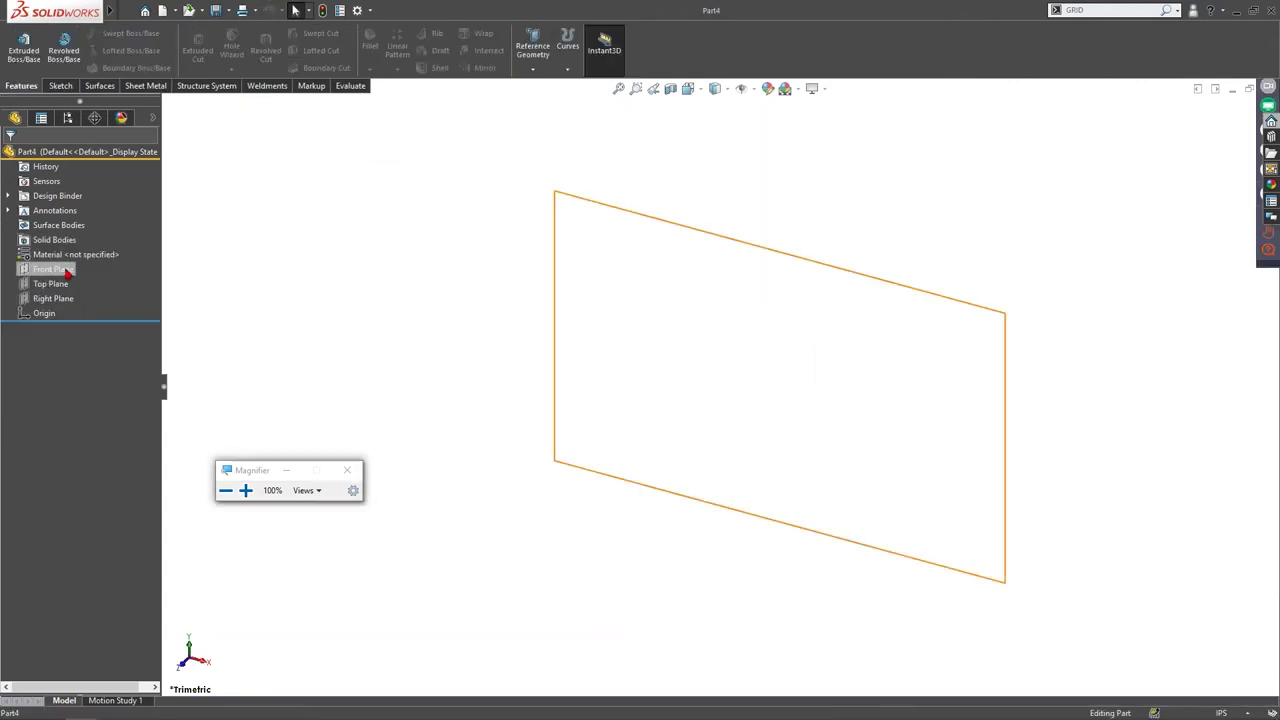
Step: Sketch a horizontal straight slot on the Front Plane from the origin, about 6.12 in between centres and 3.04 in wide
left_click(55, 269)
left_click(105, 37)
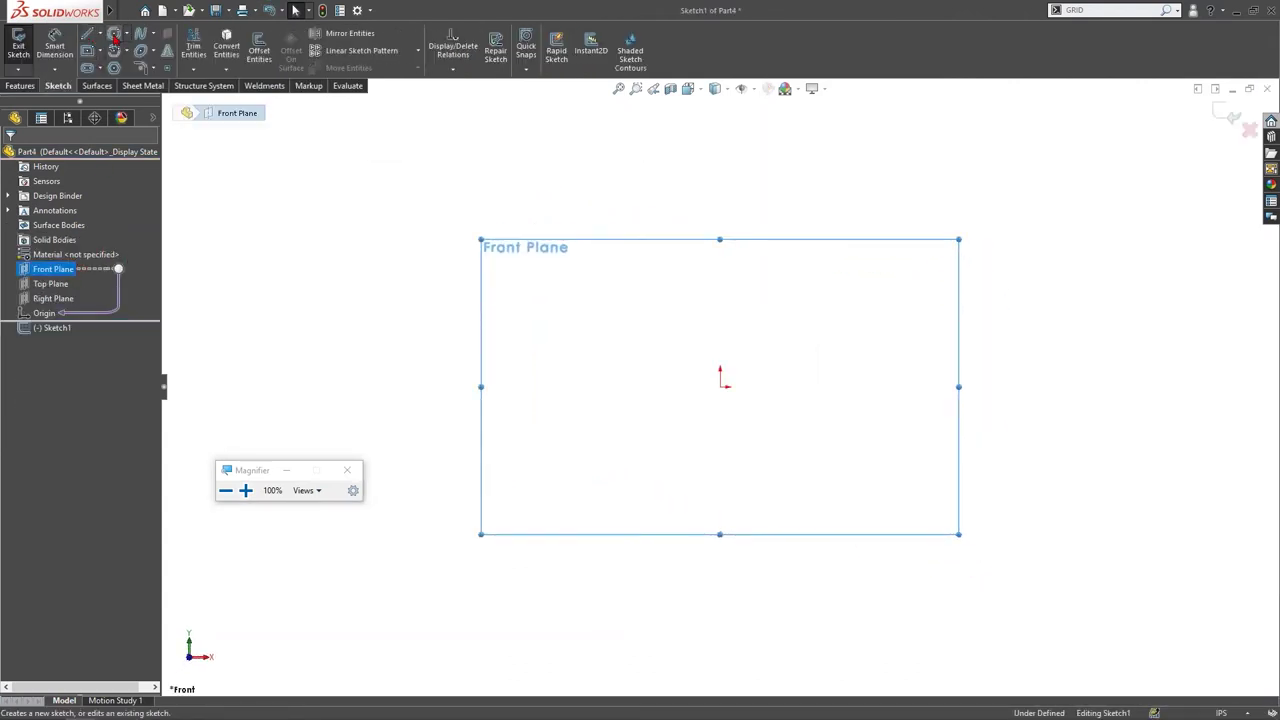
left_click(114, 34)
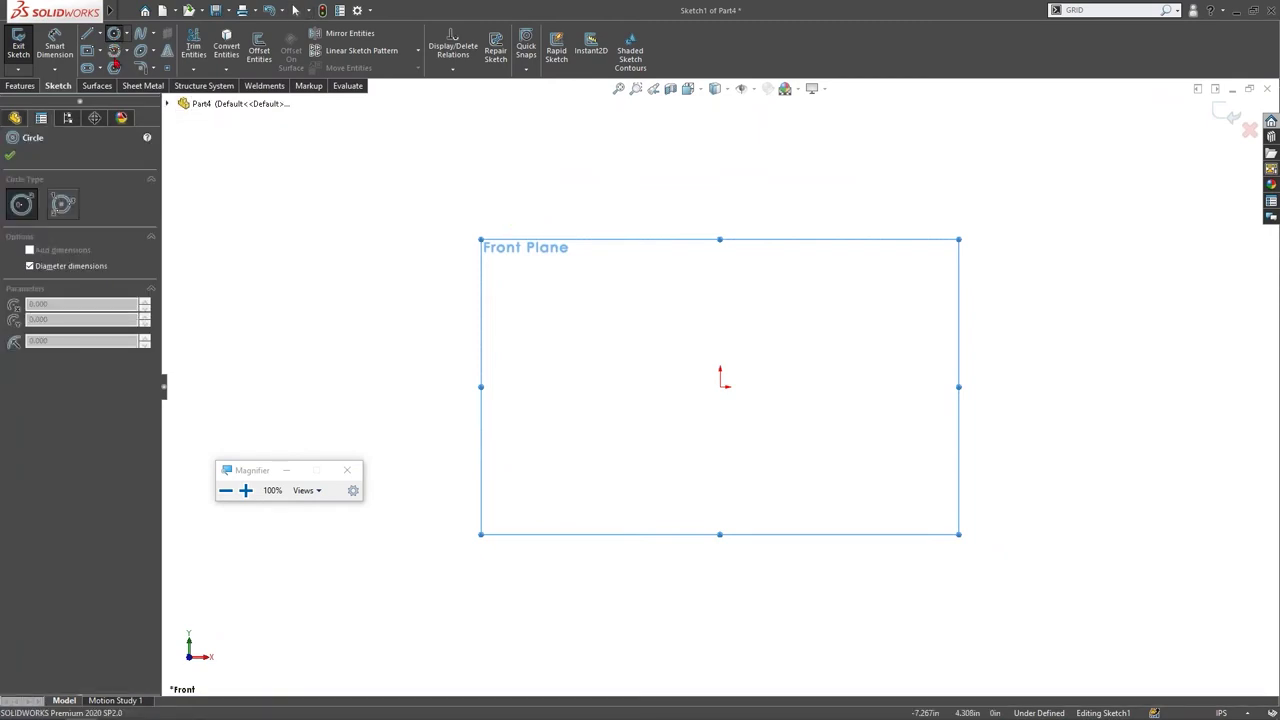
left_click(722, 381)
left_click(1132, 386)
left_click(1126, 490)
key("Escape")
scroll(1040, 470, "up", 3)
scroll(1062, 452, "down", 2)
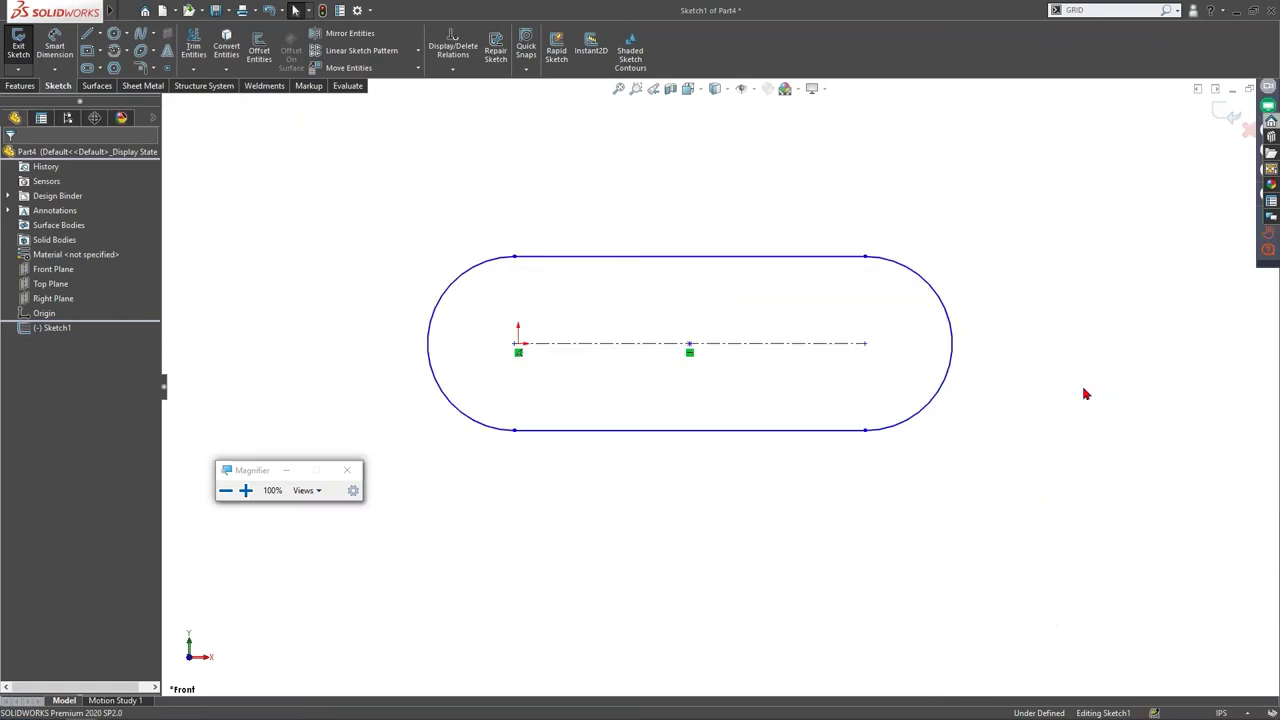
Step: Dimension the slot's overall length between the outer extremes of its two end arcs
right_click_drag(1084, 390, 1080, 343)
left_click(994, 370)
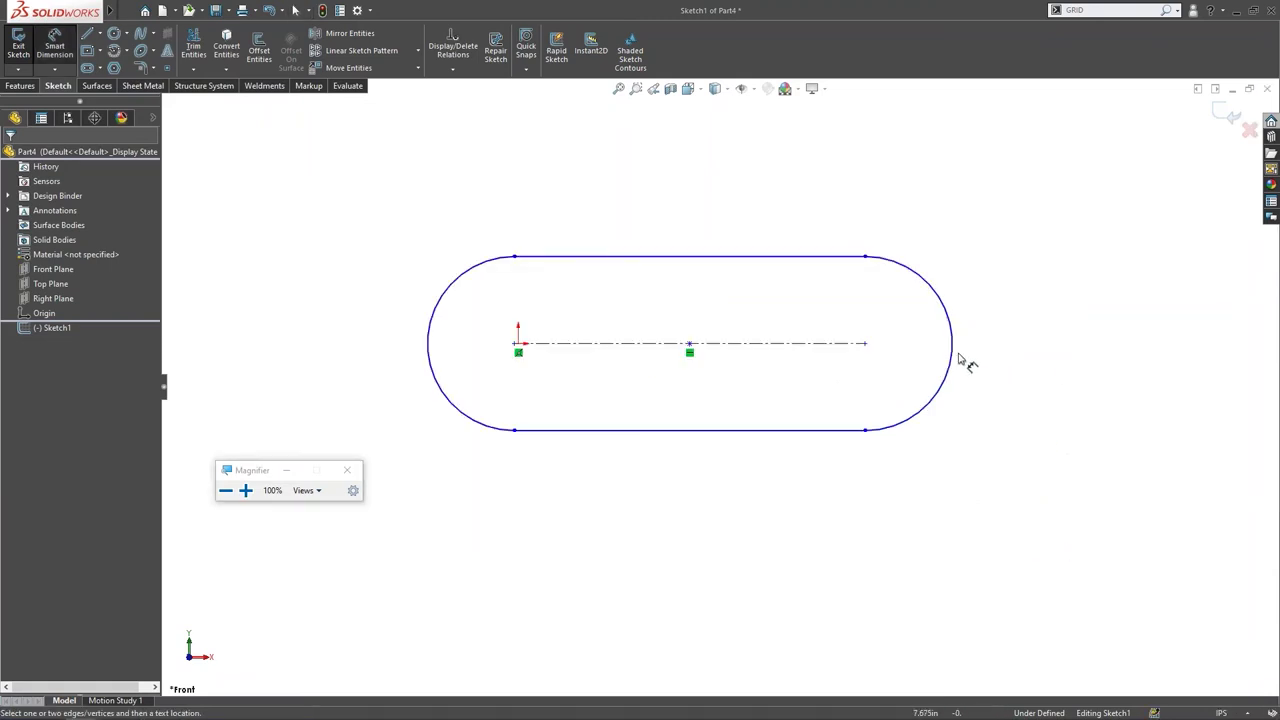
left_click(953, 362)
left_click(455, 408, "shift")
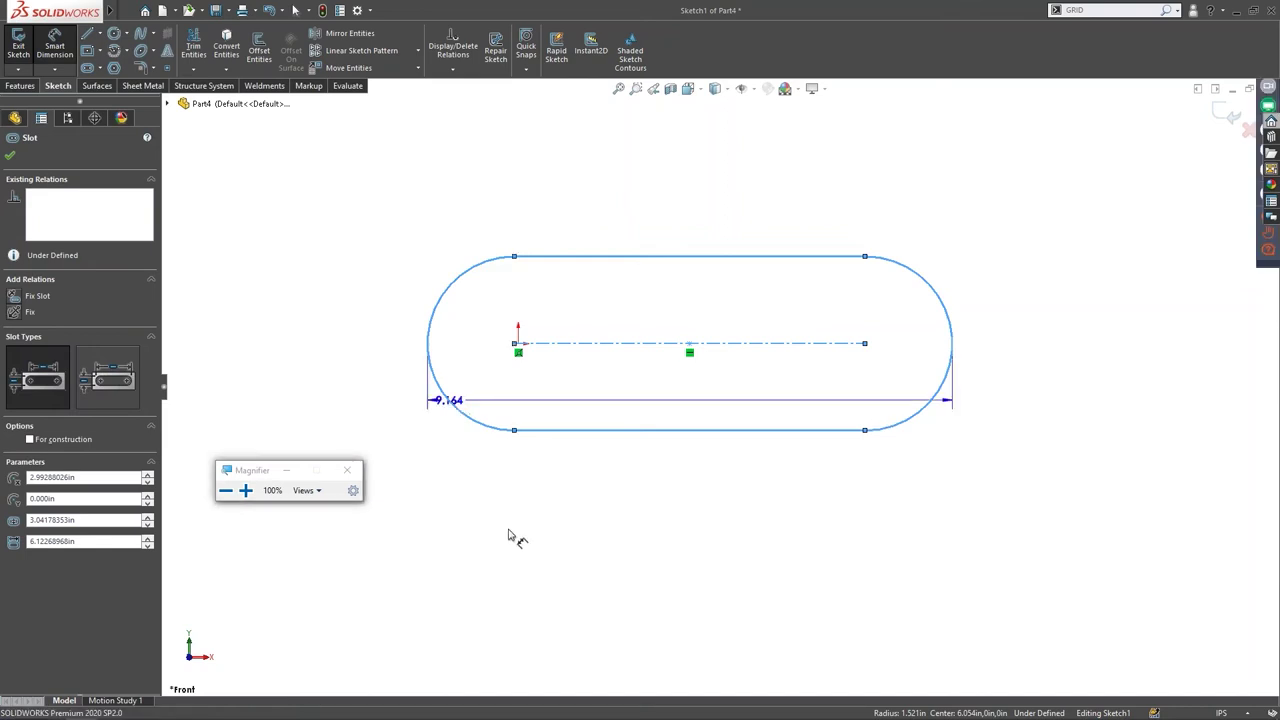
left_click(645, 551)
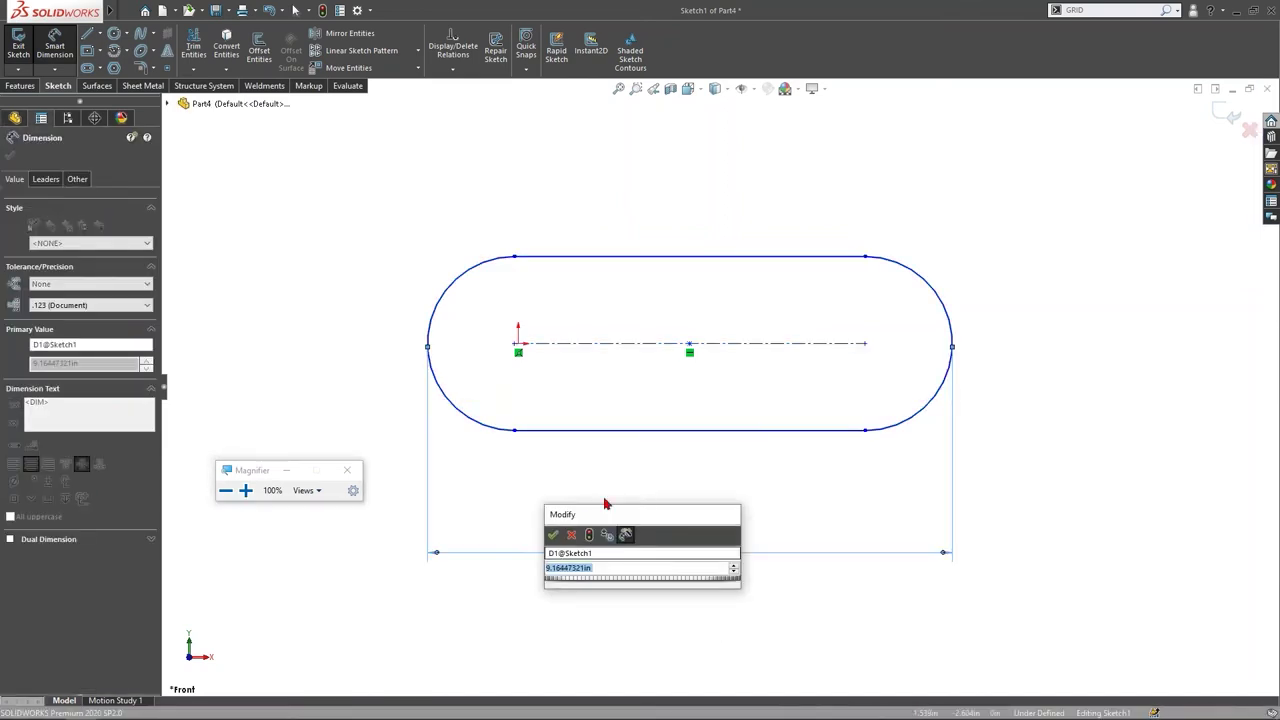
left_click(553, 535)
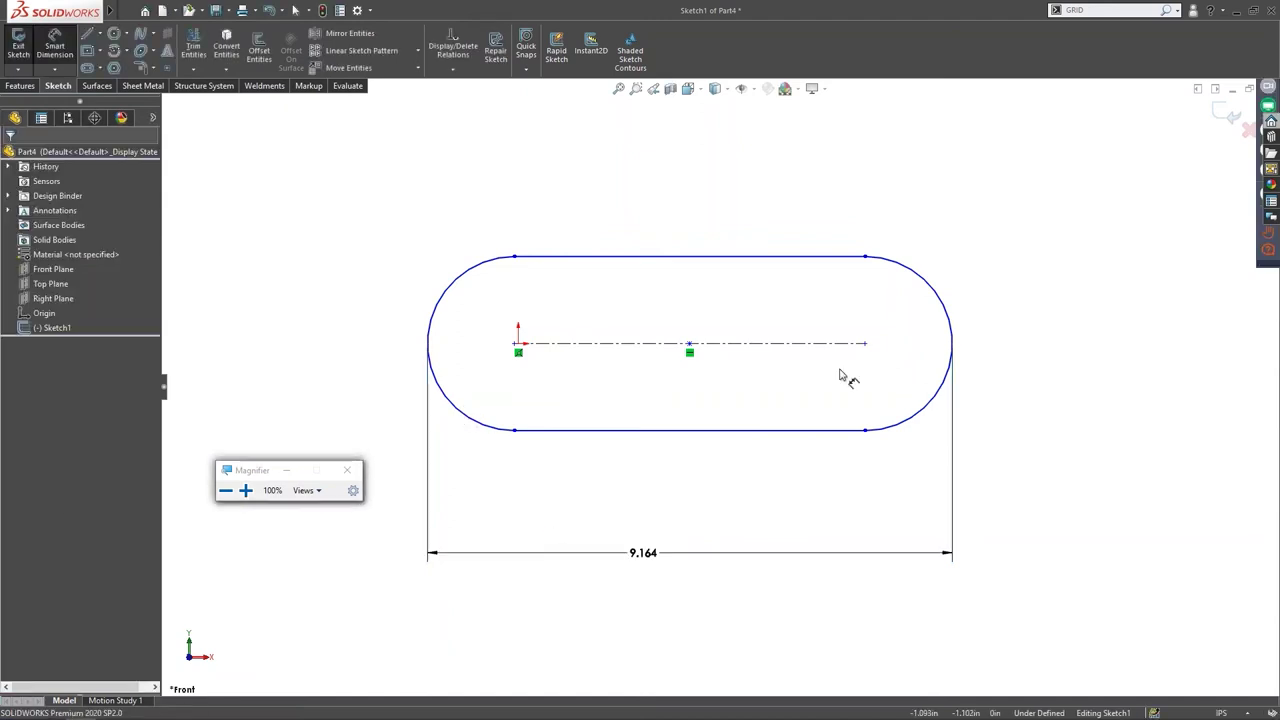
Step: Dimension the slot from its arc centre at the origin to the far arc's outer extreme and exit the sketch
left_click(952, 366)
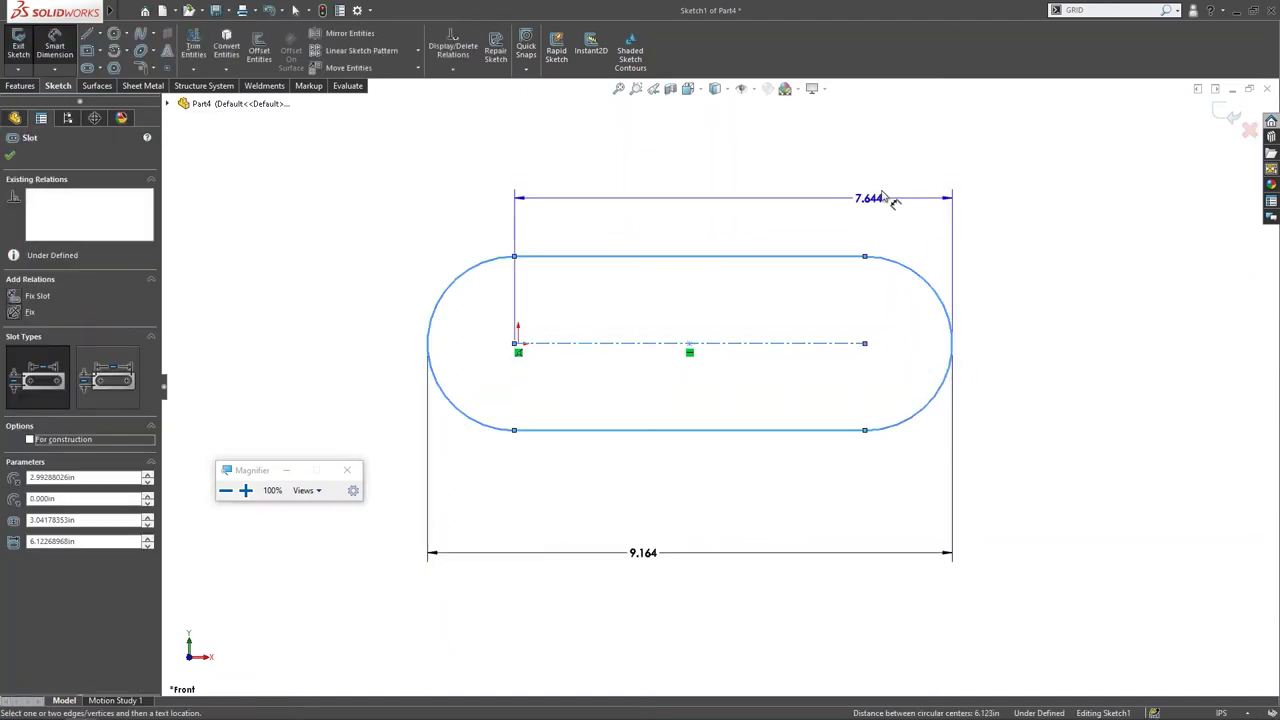
left_click(1078, 190)
key("Return")
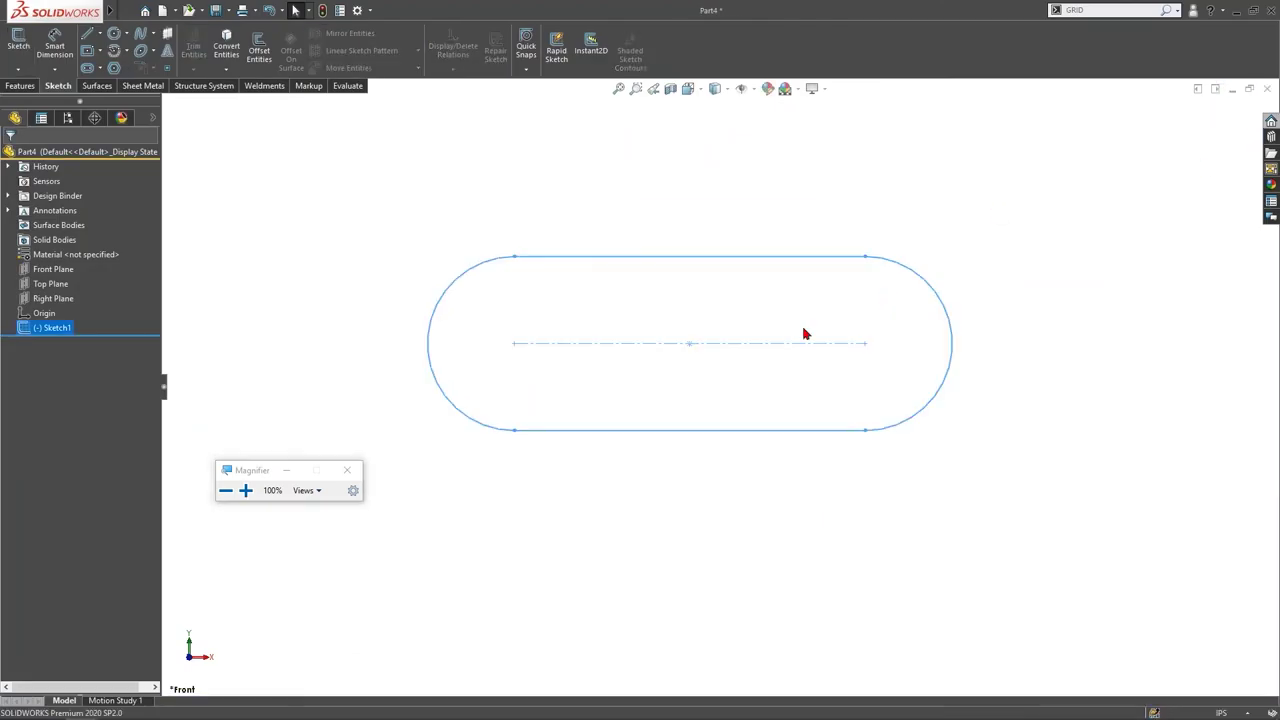
scroll(805, 336, "up", 2)
scroll(804, 337, "down", 4)
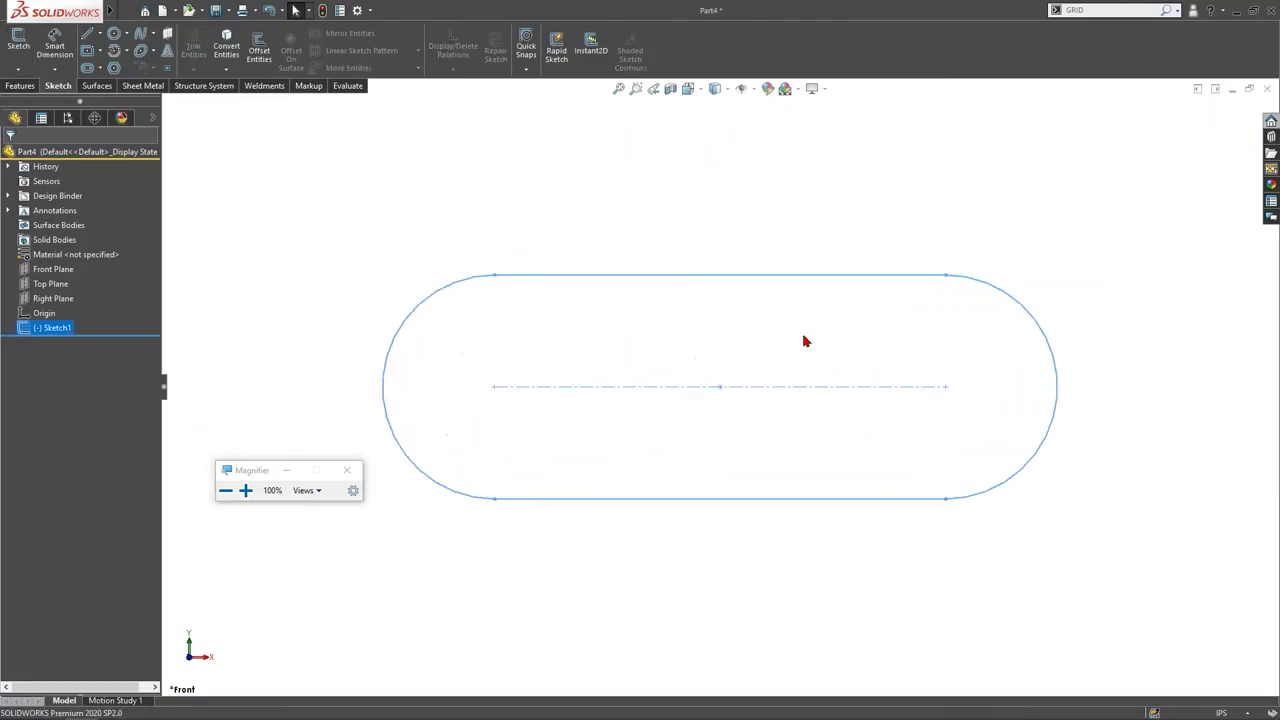
left_click(482, 216)
left_click(46, 326)
scroll(695, 392, "down", 3)
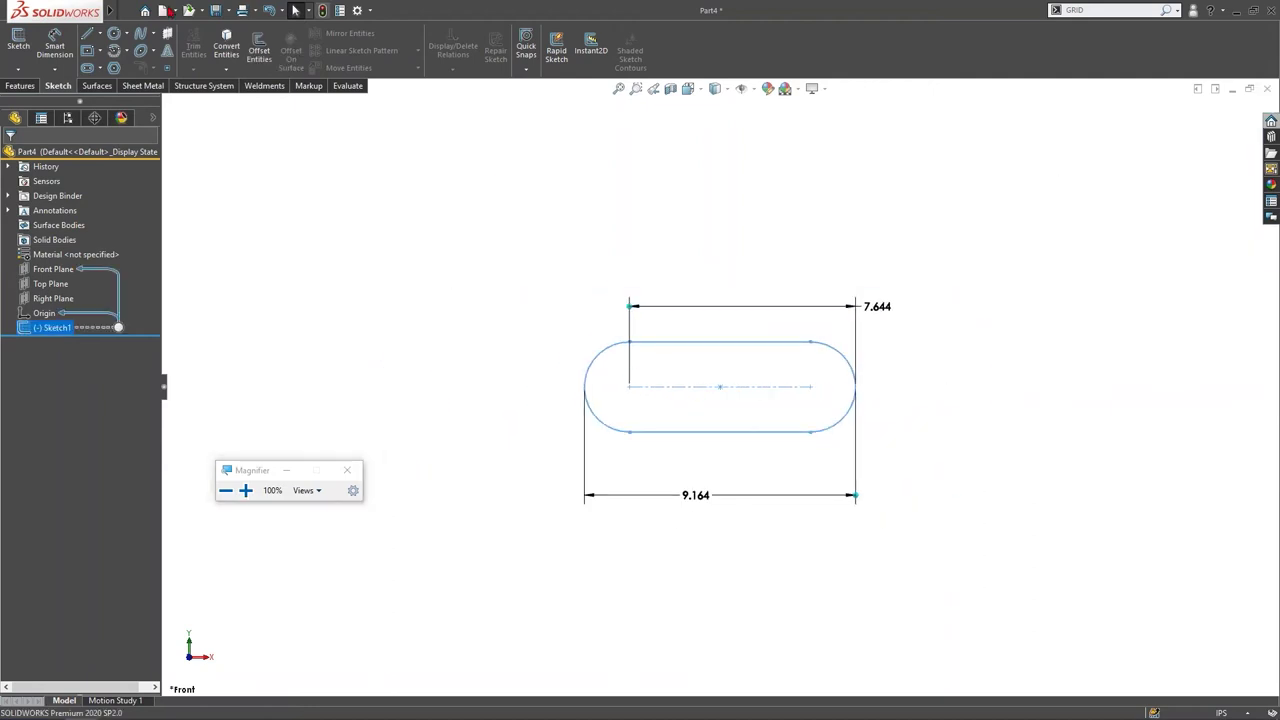
mouse_move(100, 14)
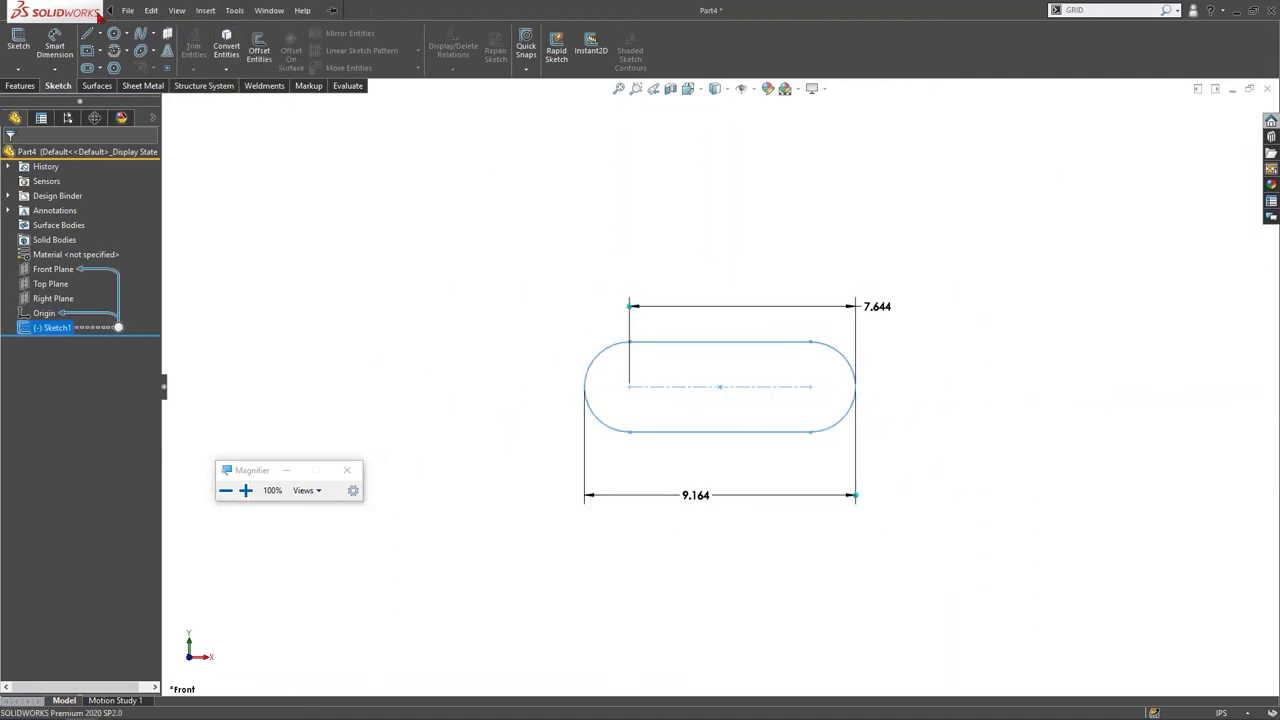
left_click(205, 10)
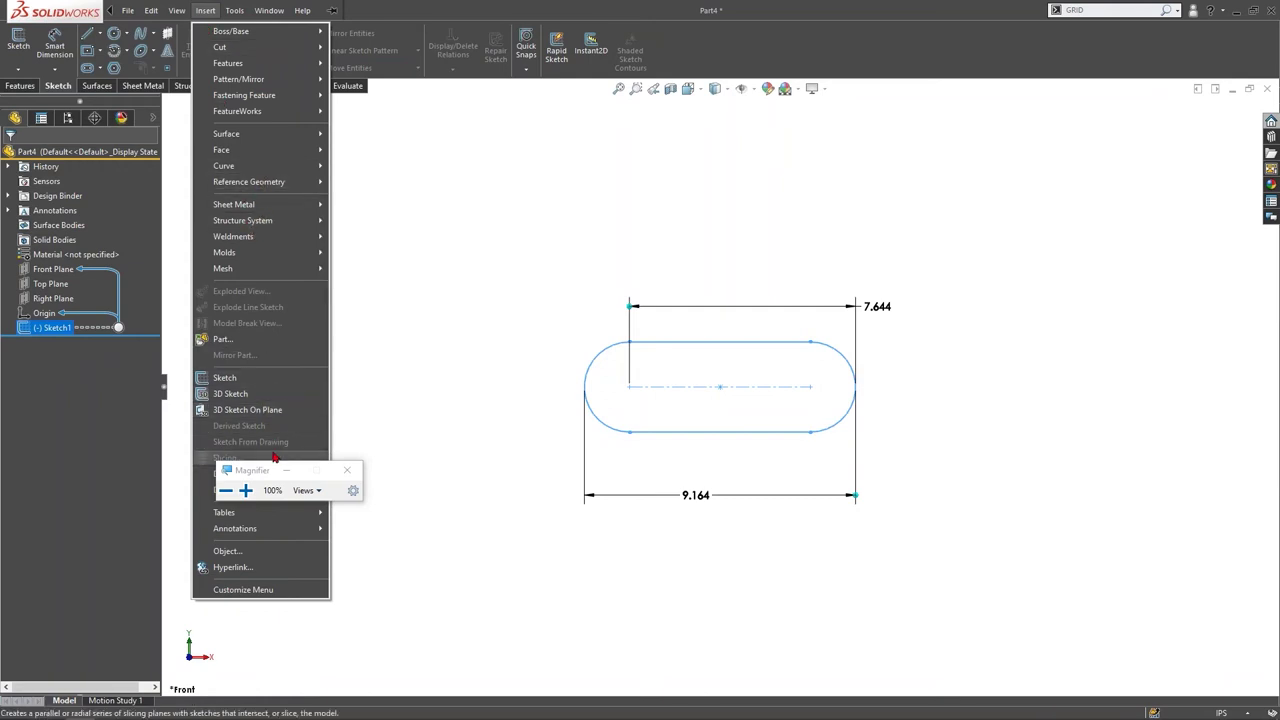
left_click_drag(268, 472, 483, 510)
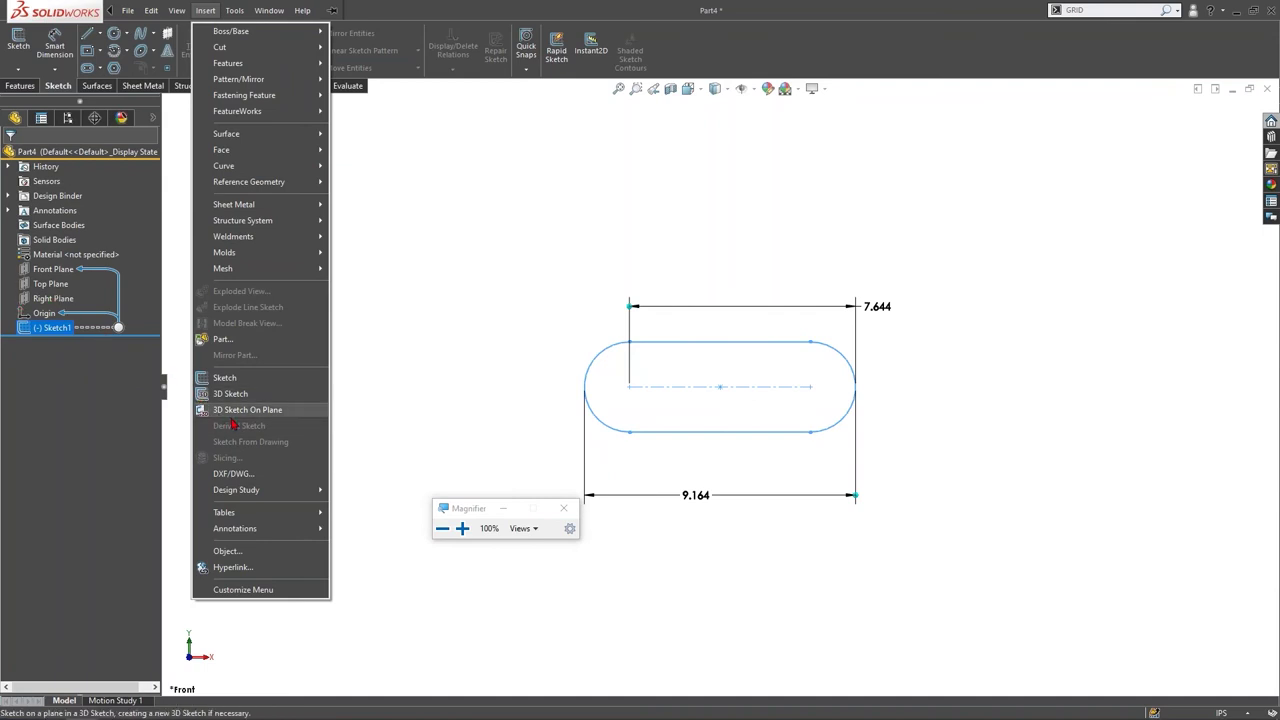
left_click(395, 427)
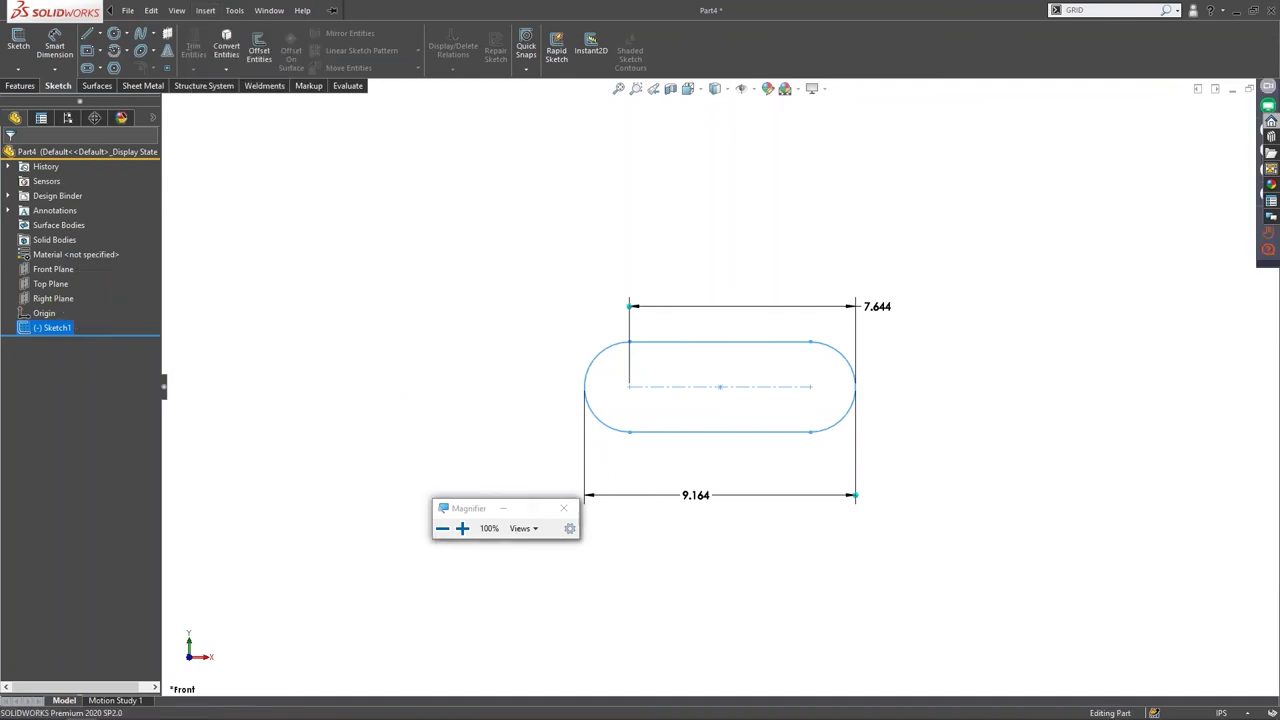
Step: Create a derived sketch of the slot sketch on the Right Plane
left_click(36, 330)
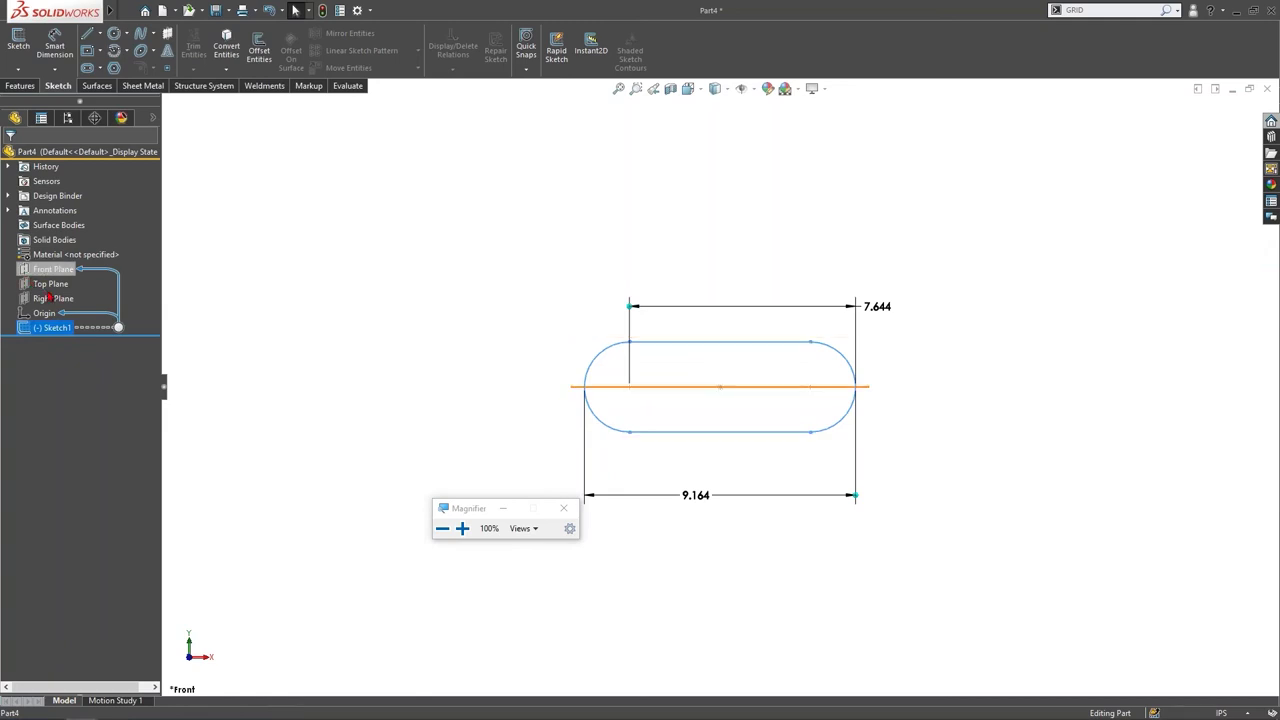
left_click(45, 300)
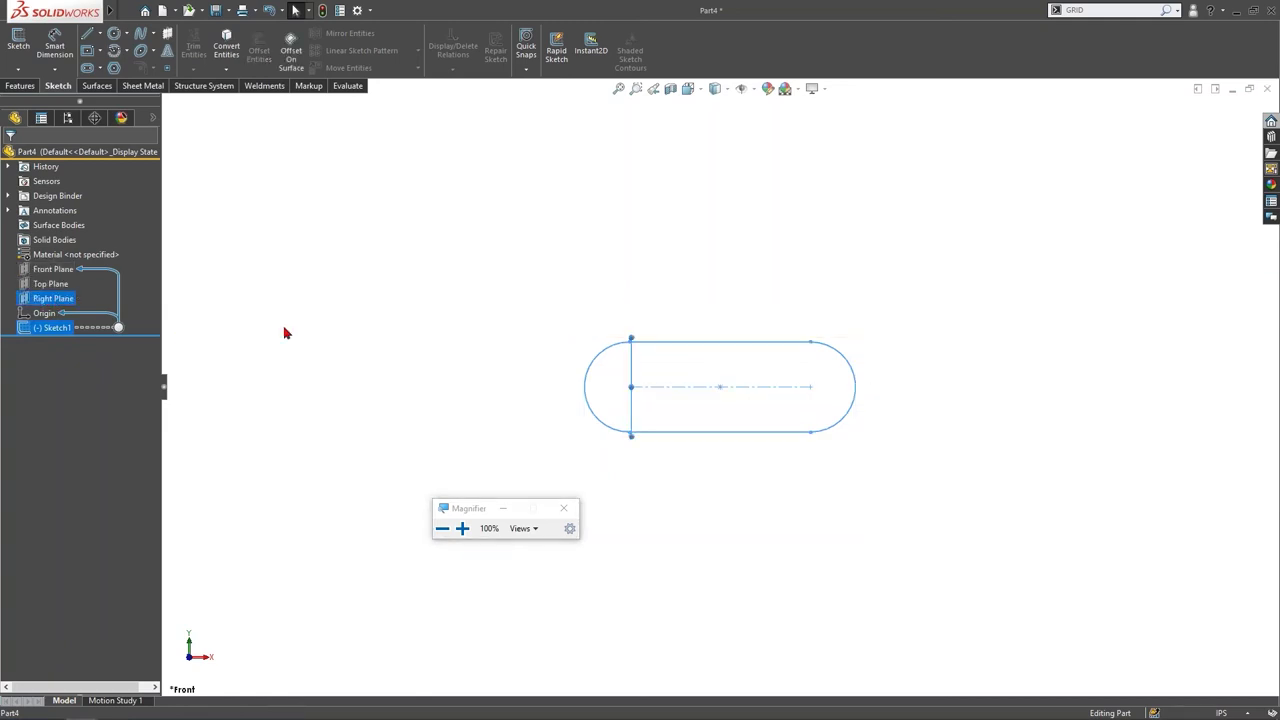
mouse_move(150, 10)
left_click(204, 12)
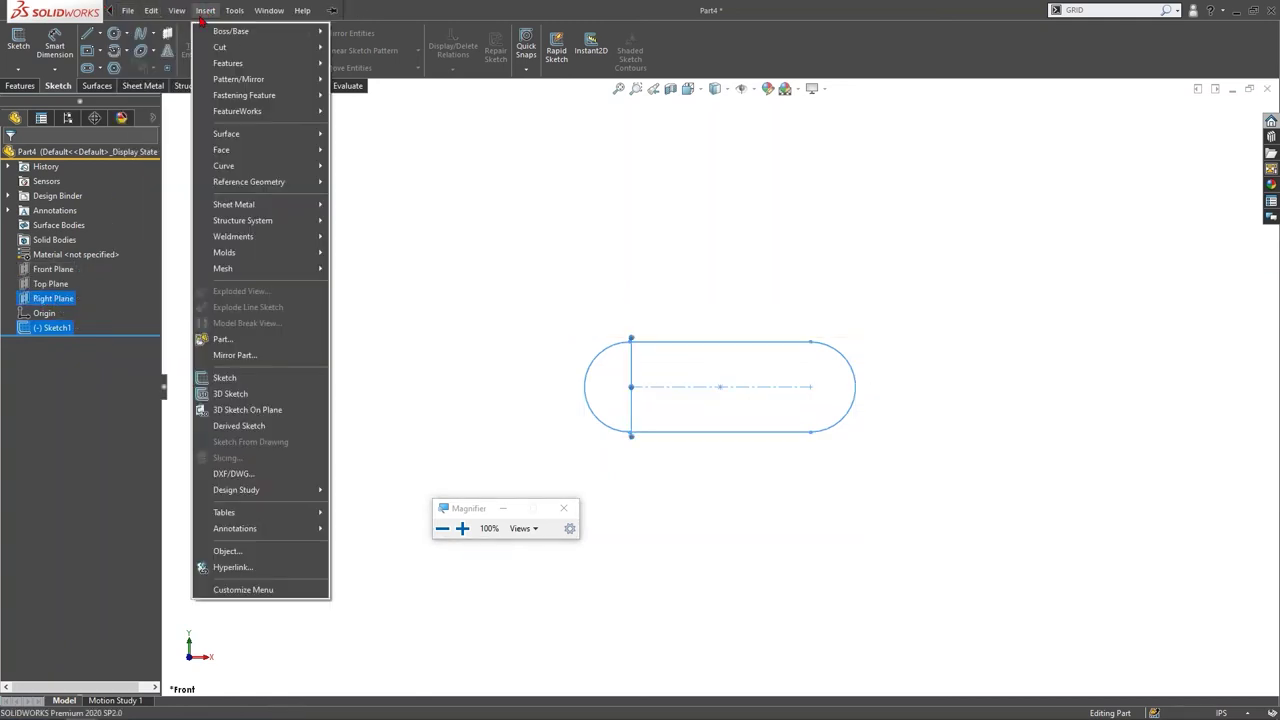
left_click(246, 434)
left_click(242, 427)
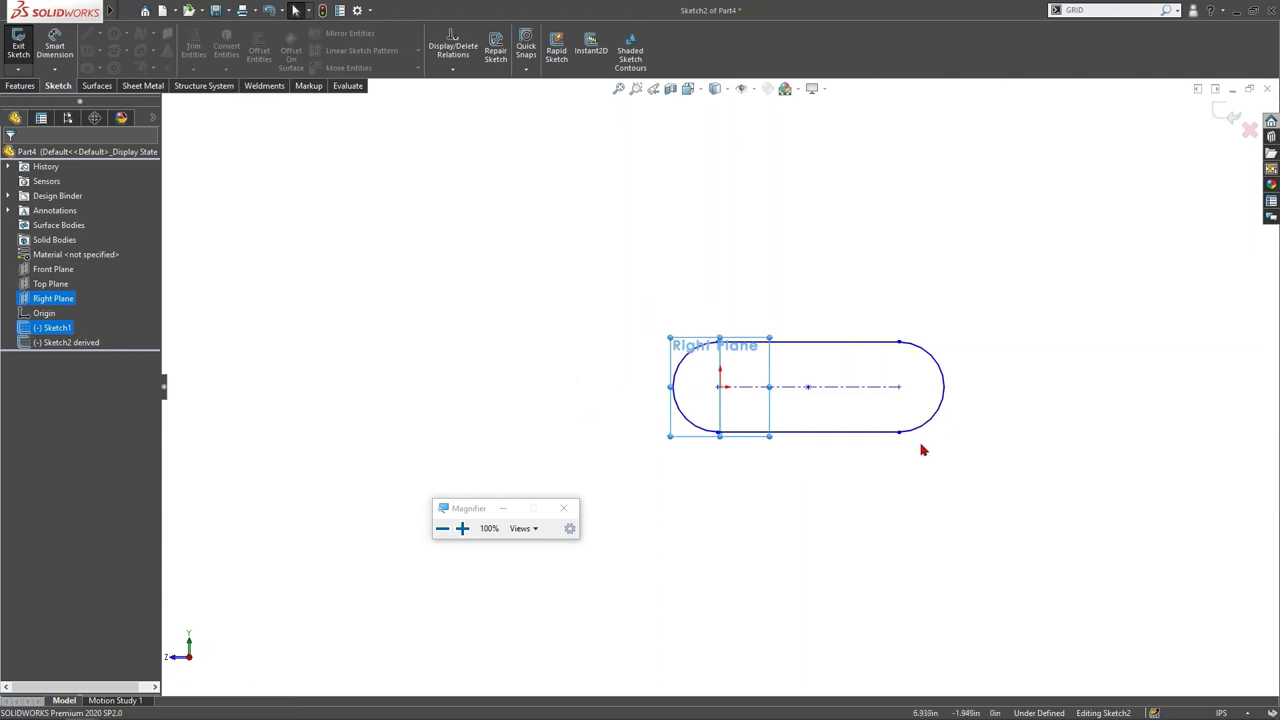
Step: Move the derived slot sideways, clear of the original slot's plane, keep it level with the original, and exit the sketch
left_click_drag(899, 432, 985, 428)
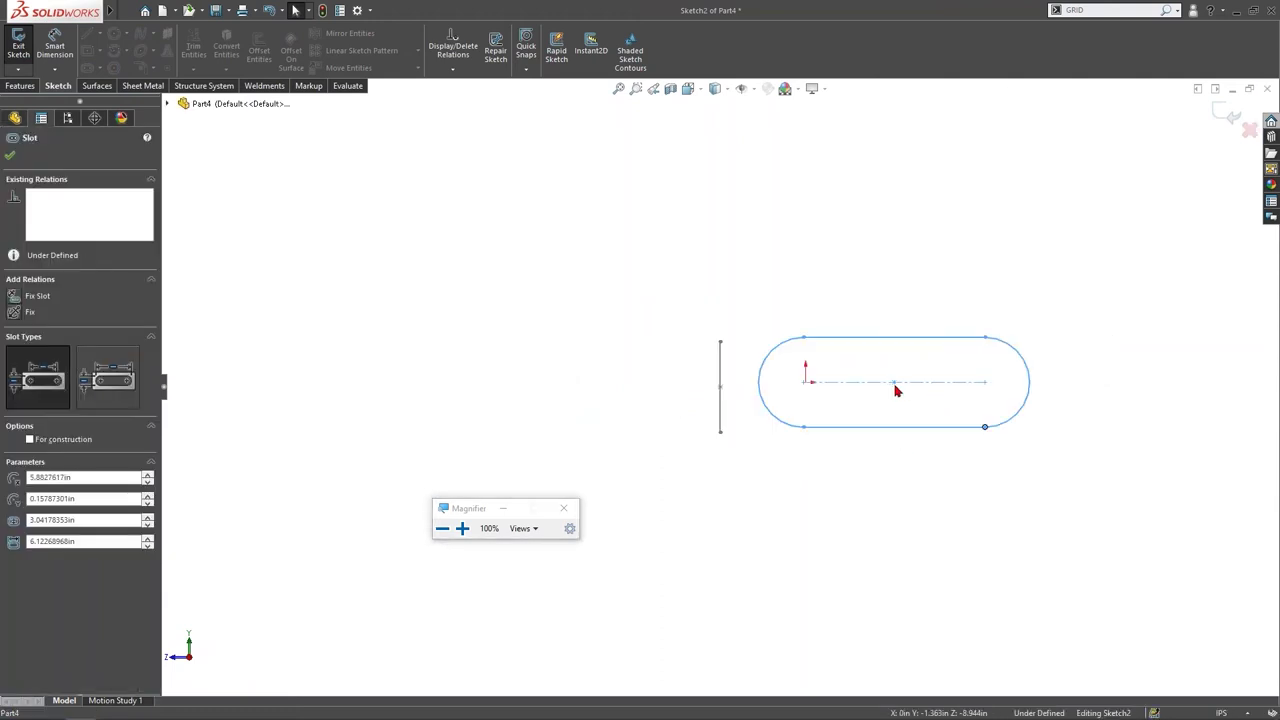
left_click_drag(900, 383, 930, 387)
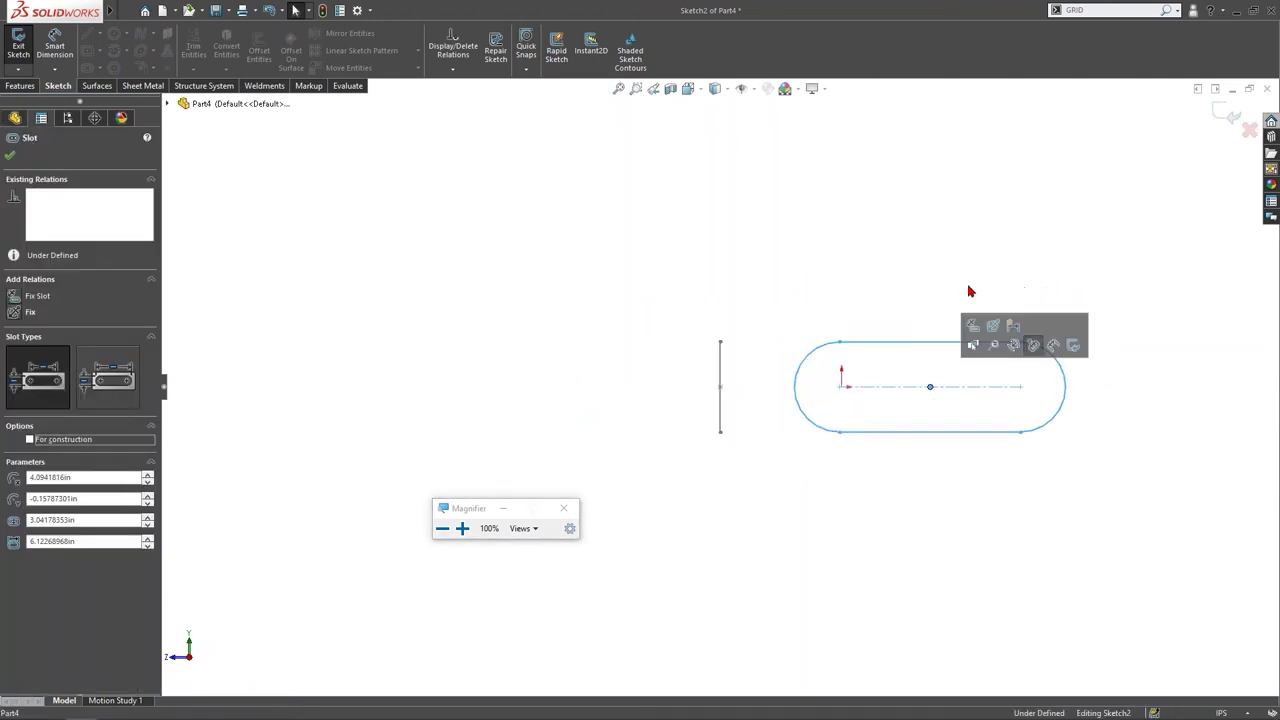
left_click(1226, 114)
Step: Edit the original slot sketch and add a small circle centred on the slot's far arc centre
key("Right")
key("Right")
key("Right")
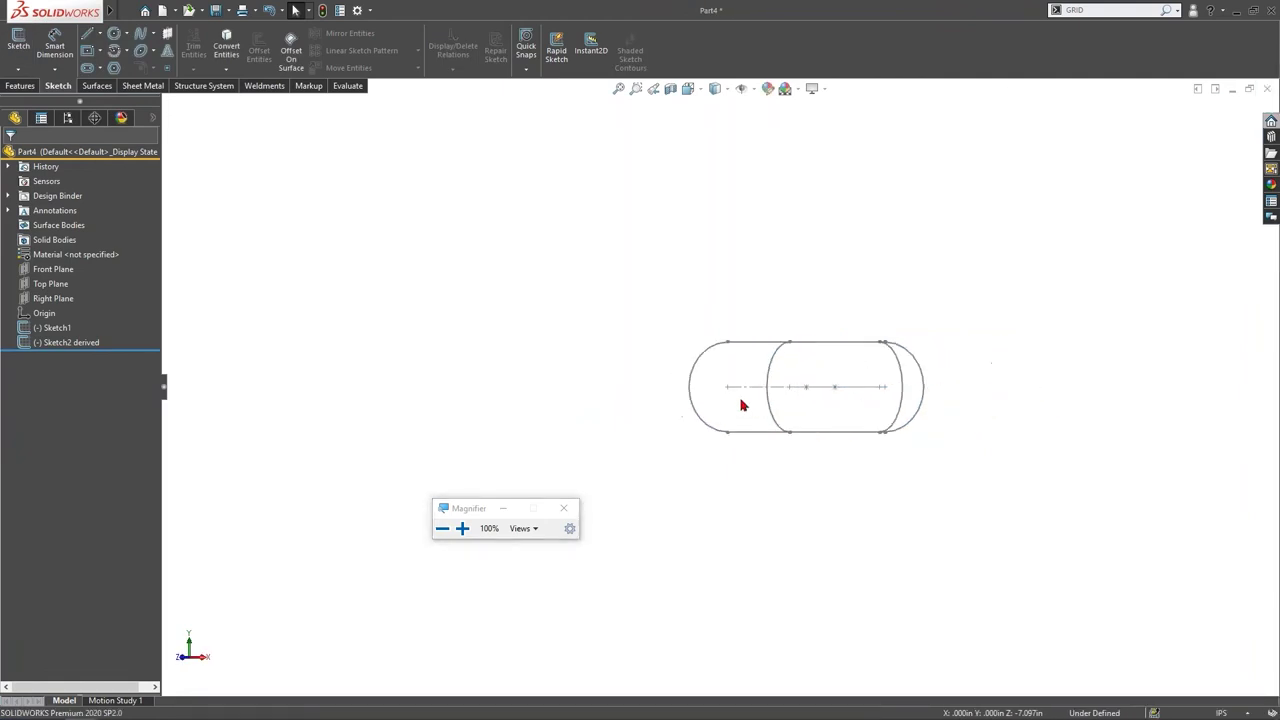
left_click(750, 387)
left_click(781, 329)
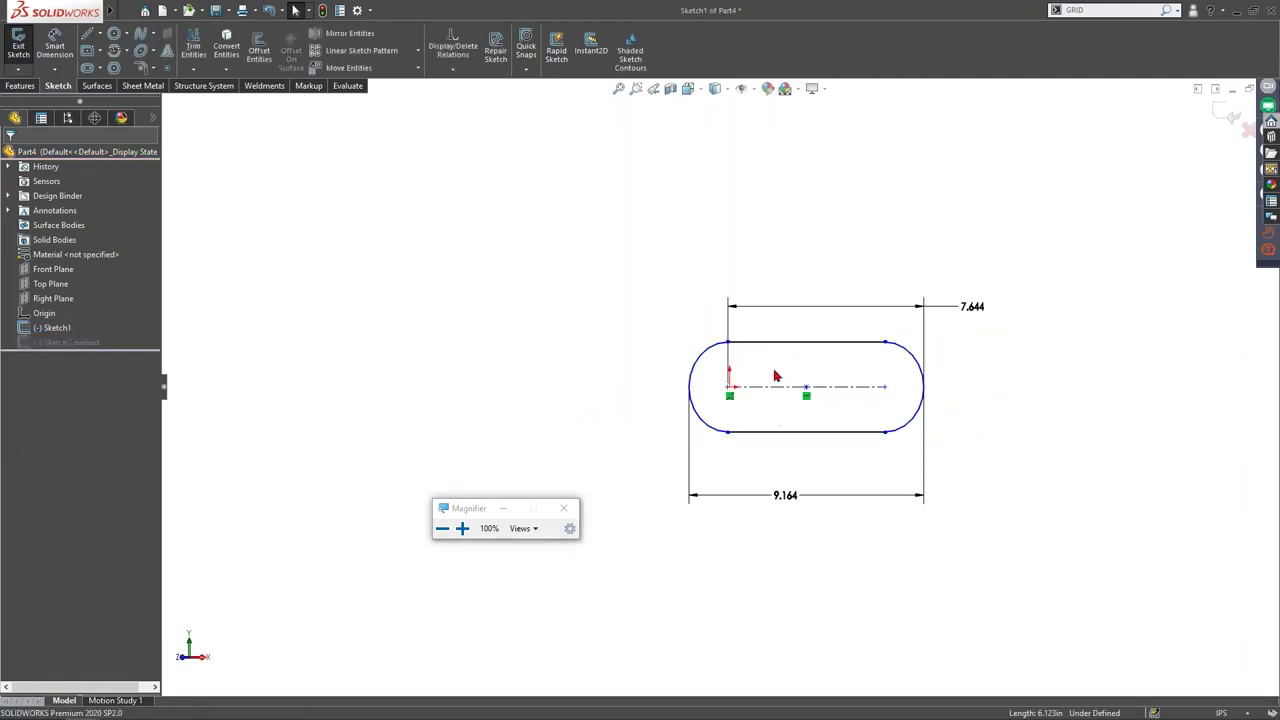
left_click(768, 386)
left_click(114, 33)
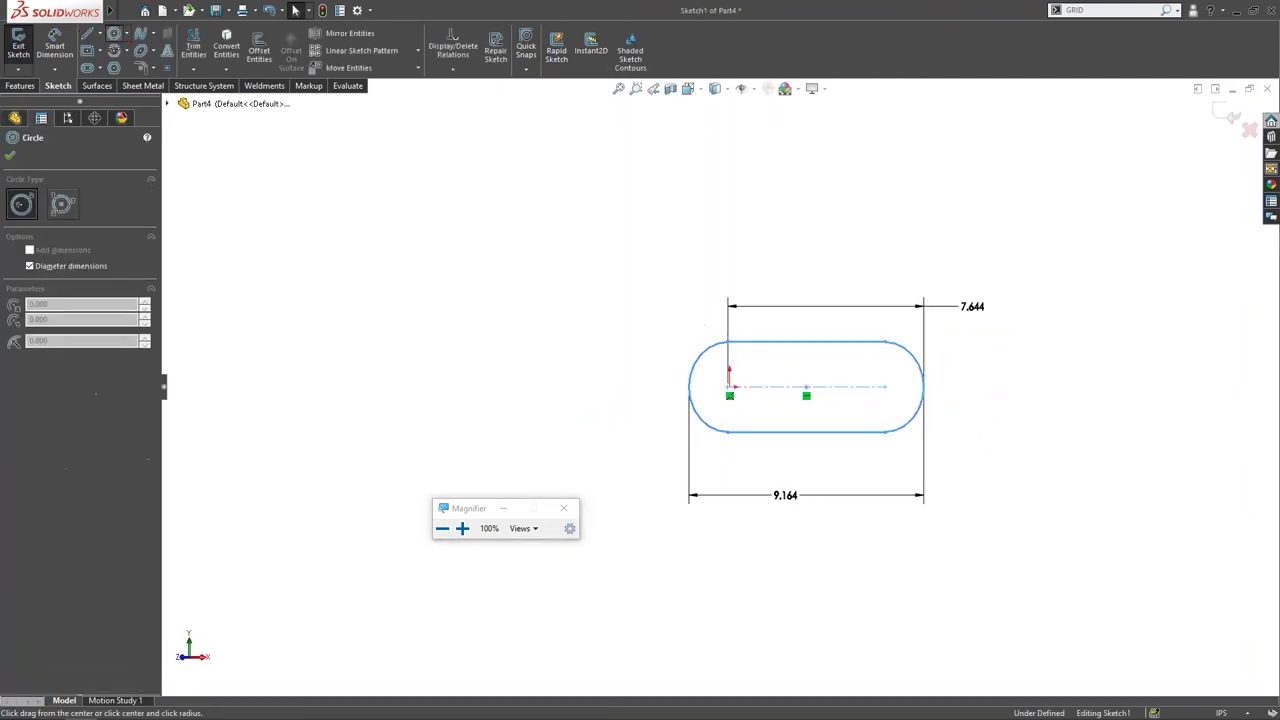
left_click(885, 387)
left_click(889, 405)
key("Escape")
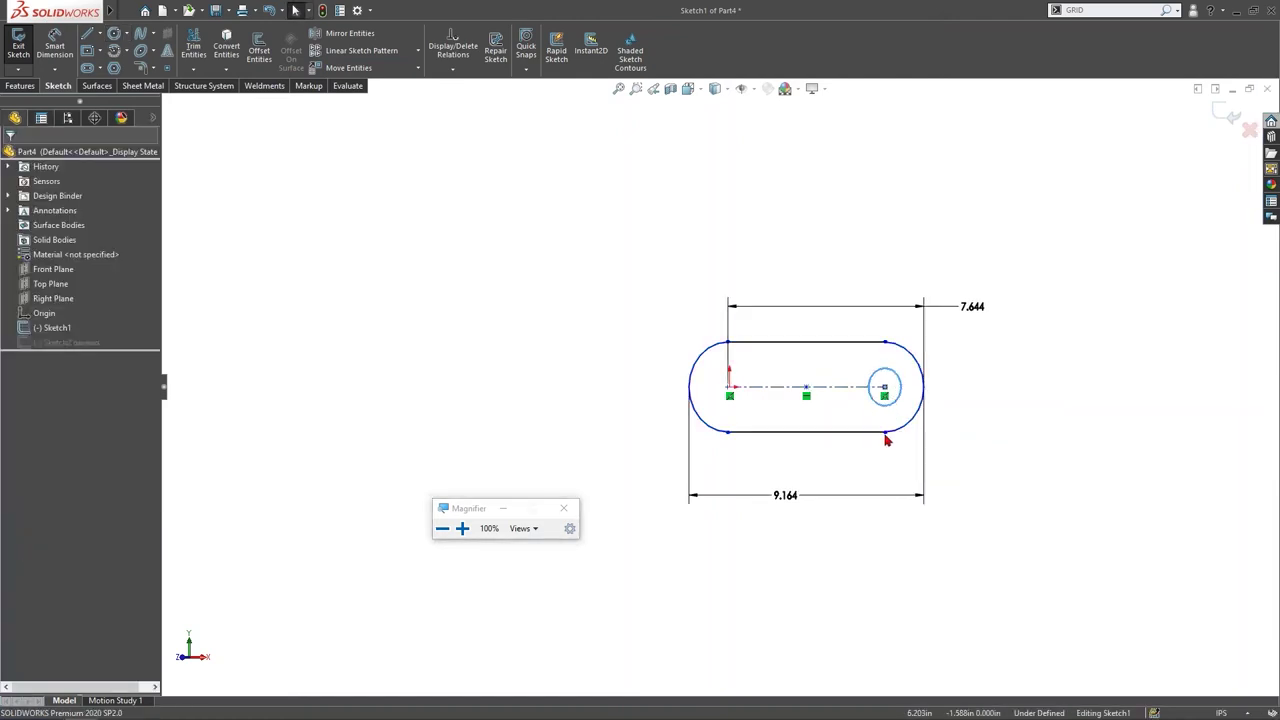
Step: Shift the original slot horizontally toward negative X, exit the sketch, and inspect the derived slot from the side
left_click_drag(837, 432, 773, 431)
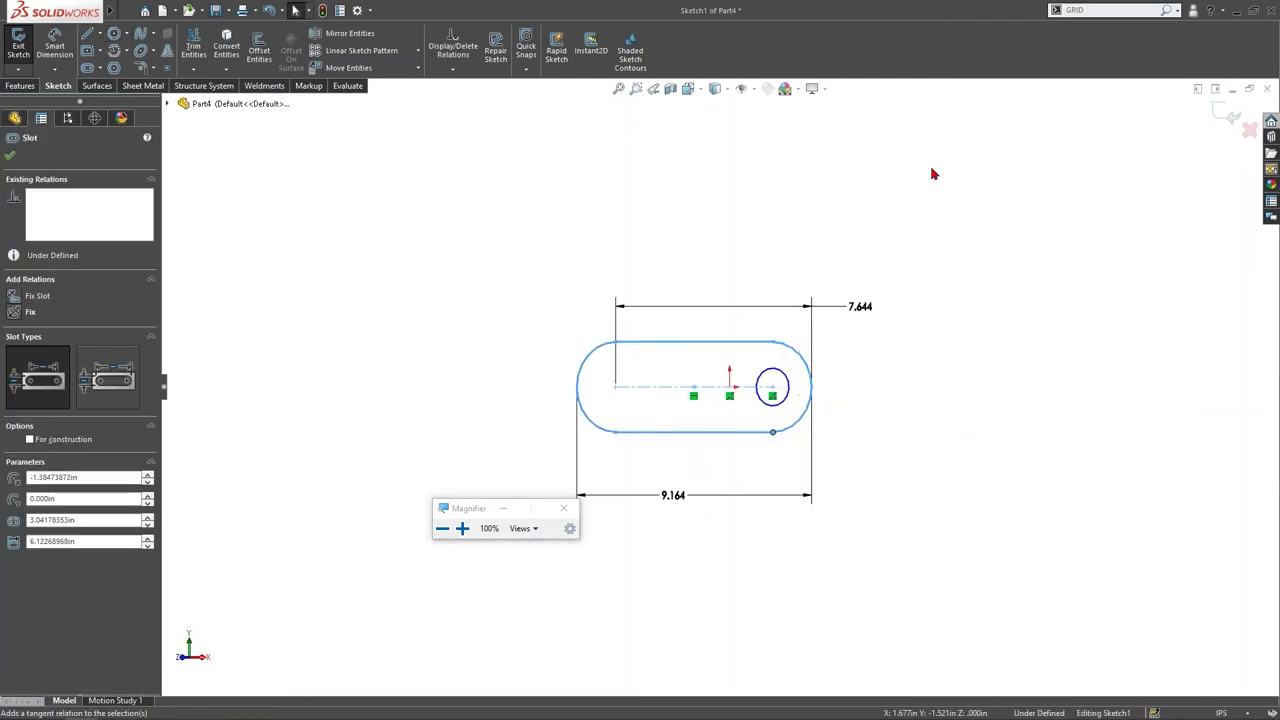
left_click(1213, 113)
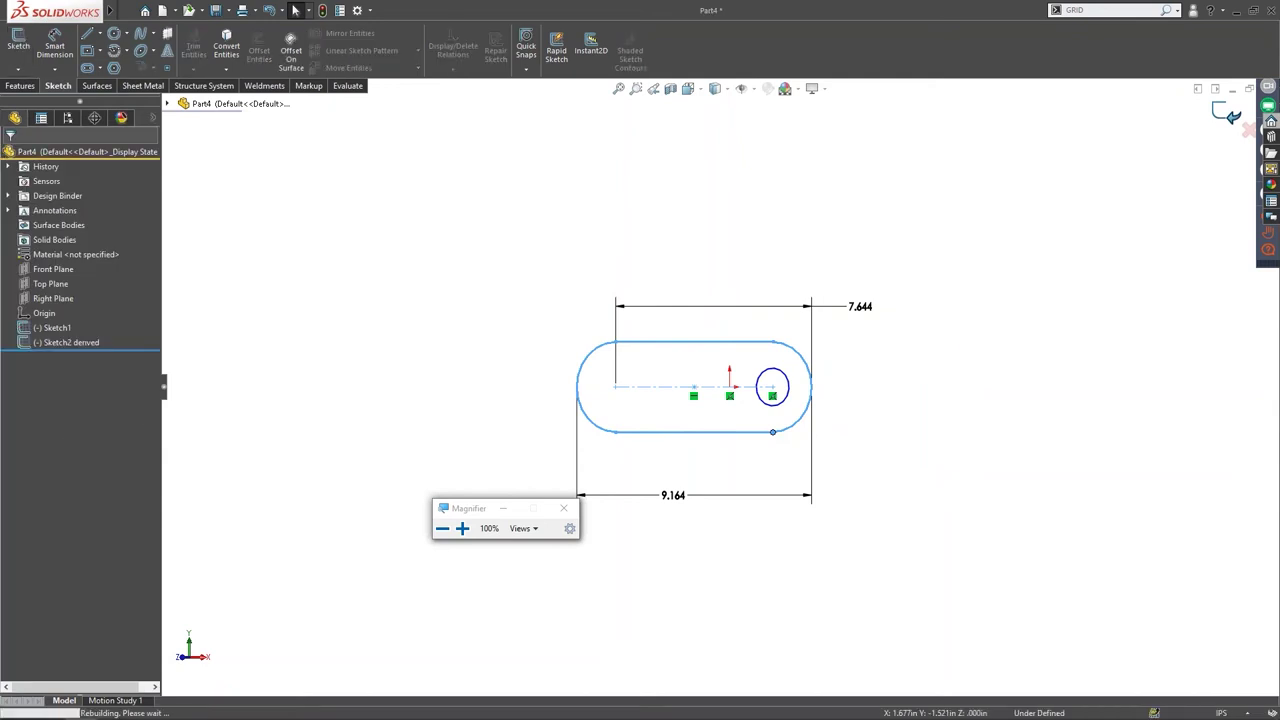
key("Left")
key("Left")
key("Left")
key("Left")
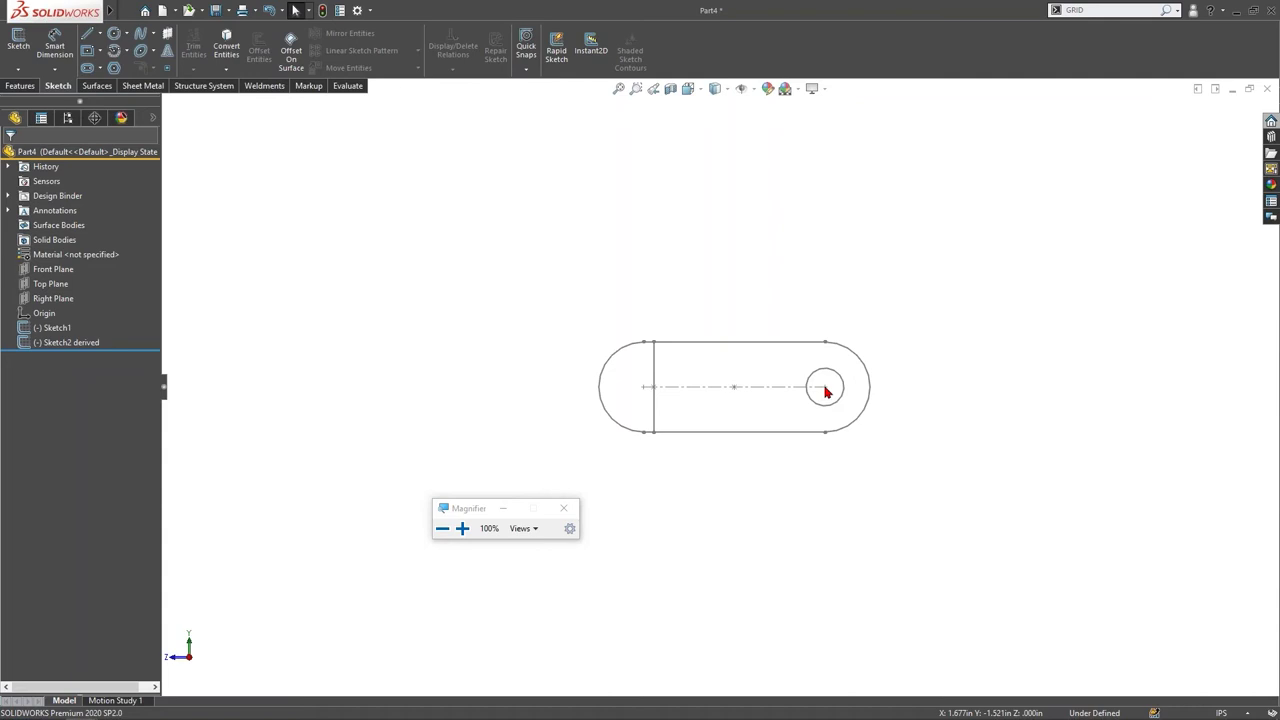
key("alt+Tab")
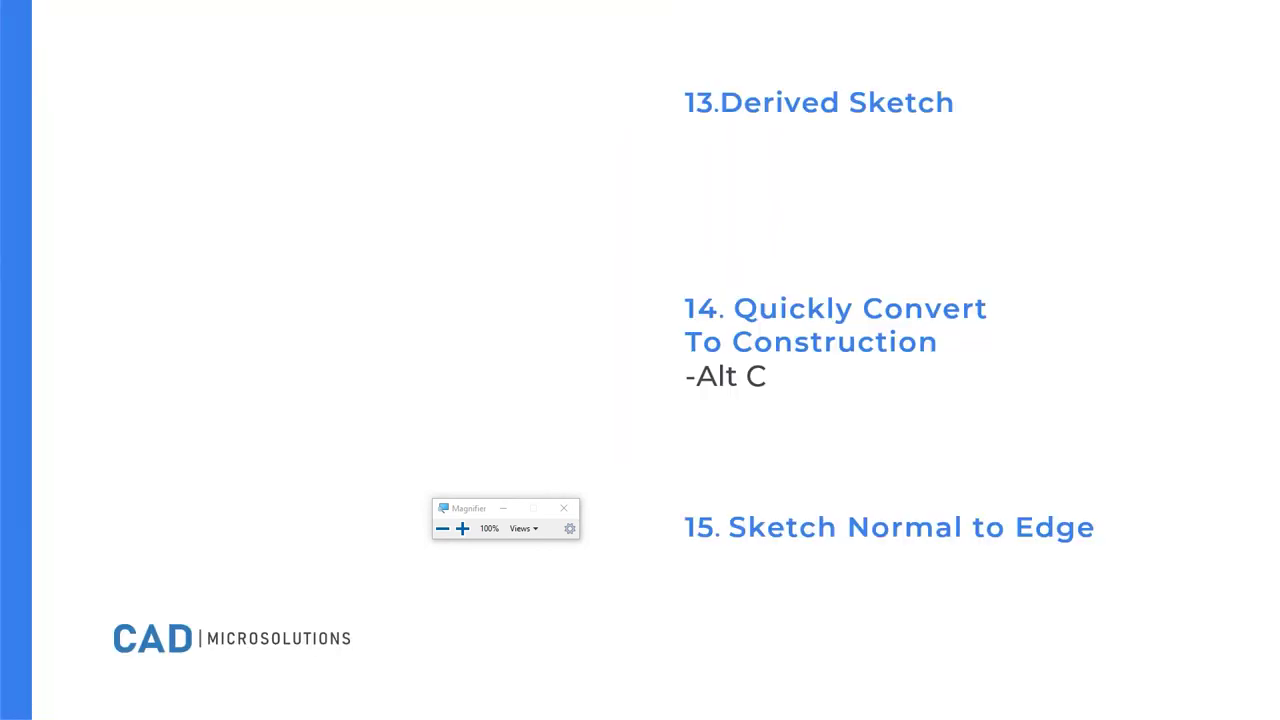
key("alt+Tab")
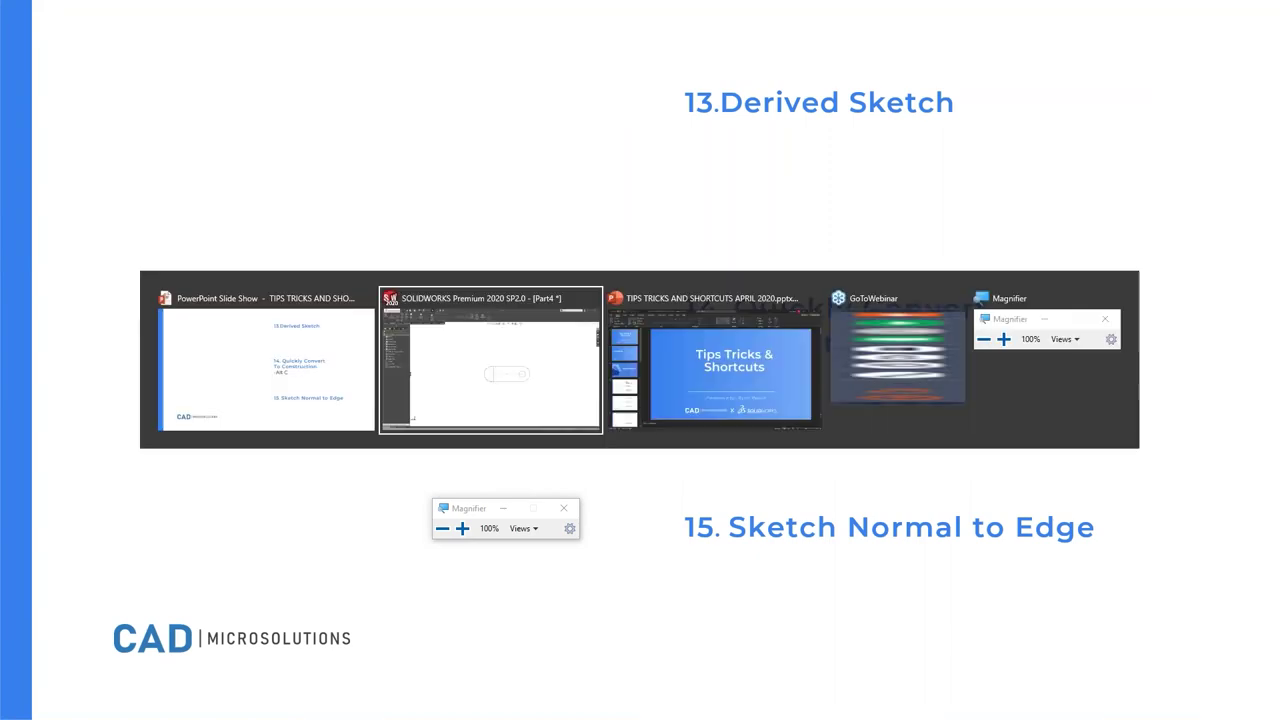
Step: Start a new sketch on the Front Plane and draw a centre rectangle about 8.5 in tall above the slot, with midpoint construction lines
left_click(53, 269)
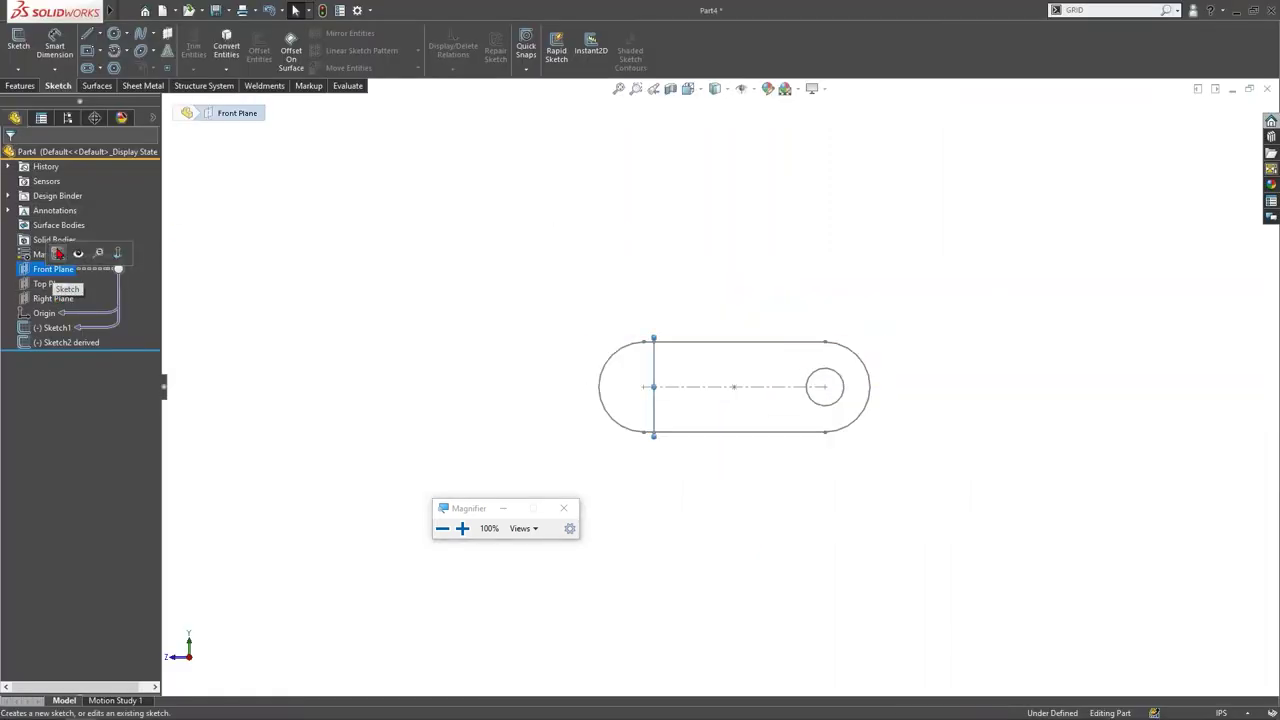
left_click(18, 45)
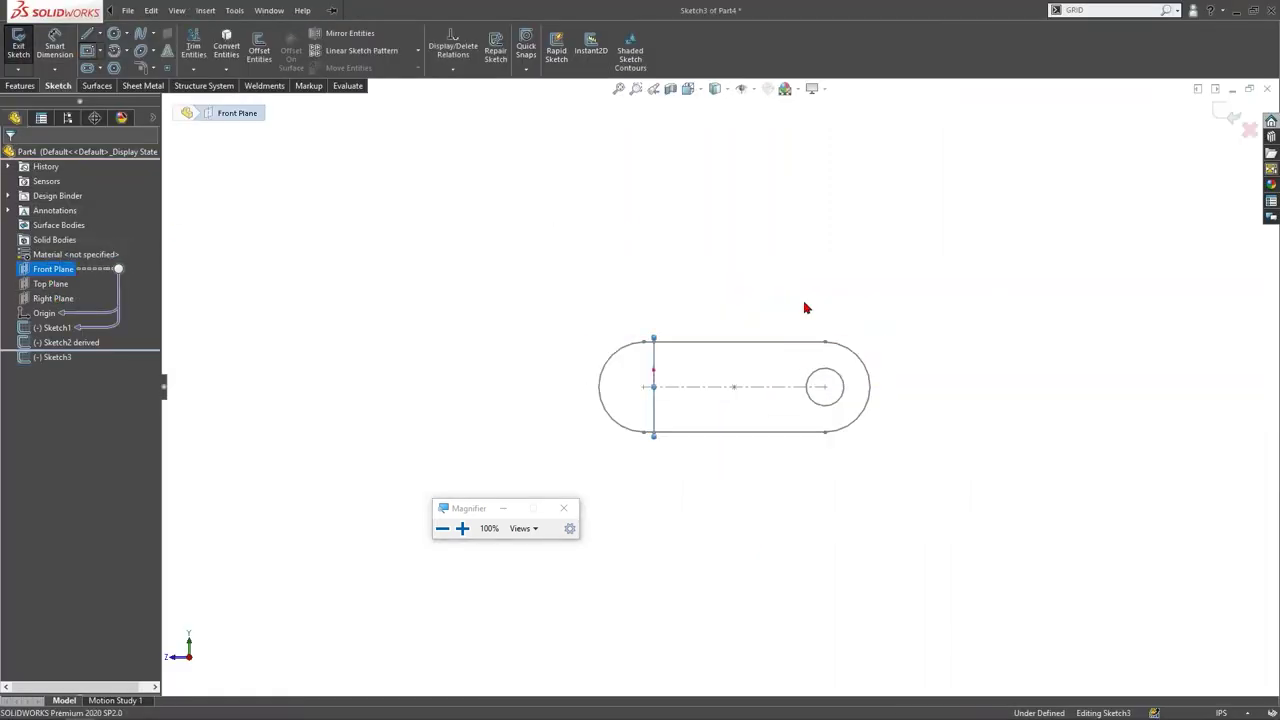
left_click(88, 50)
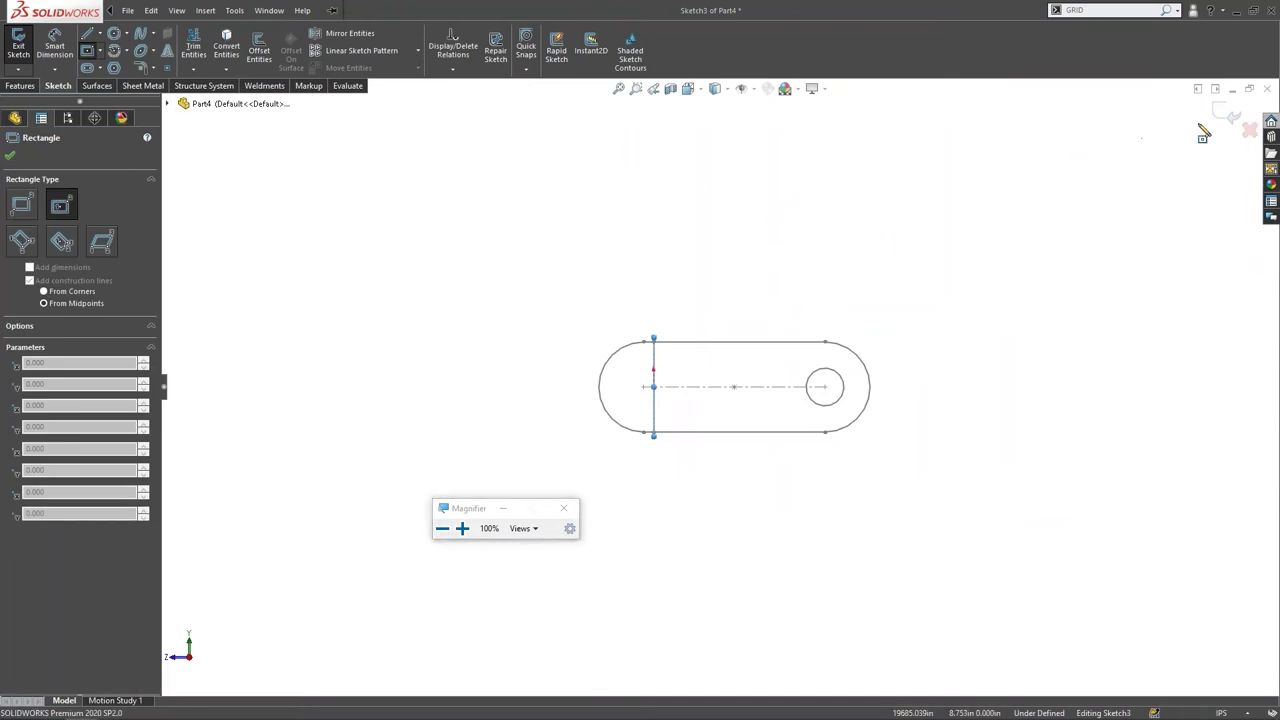
key("Escape")
key("f")
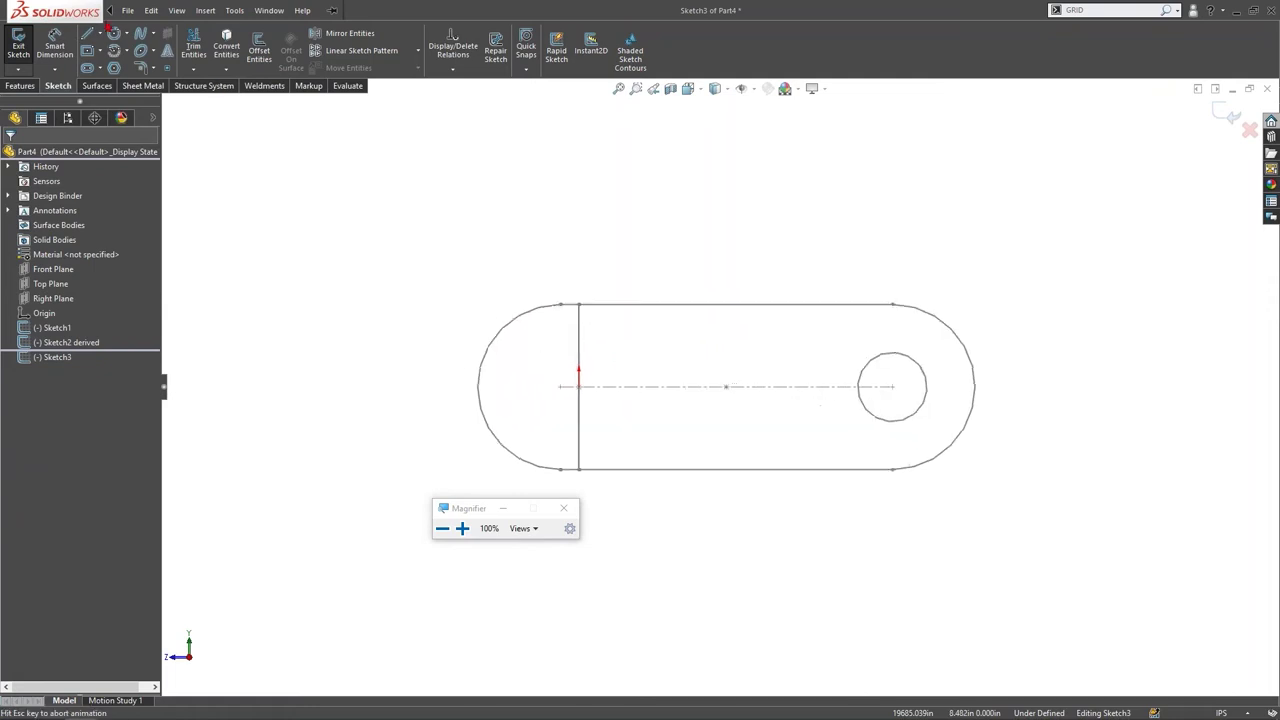
left_click(87, 51)
scroll(694, 240, "up", 4)
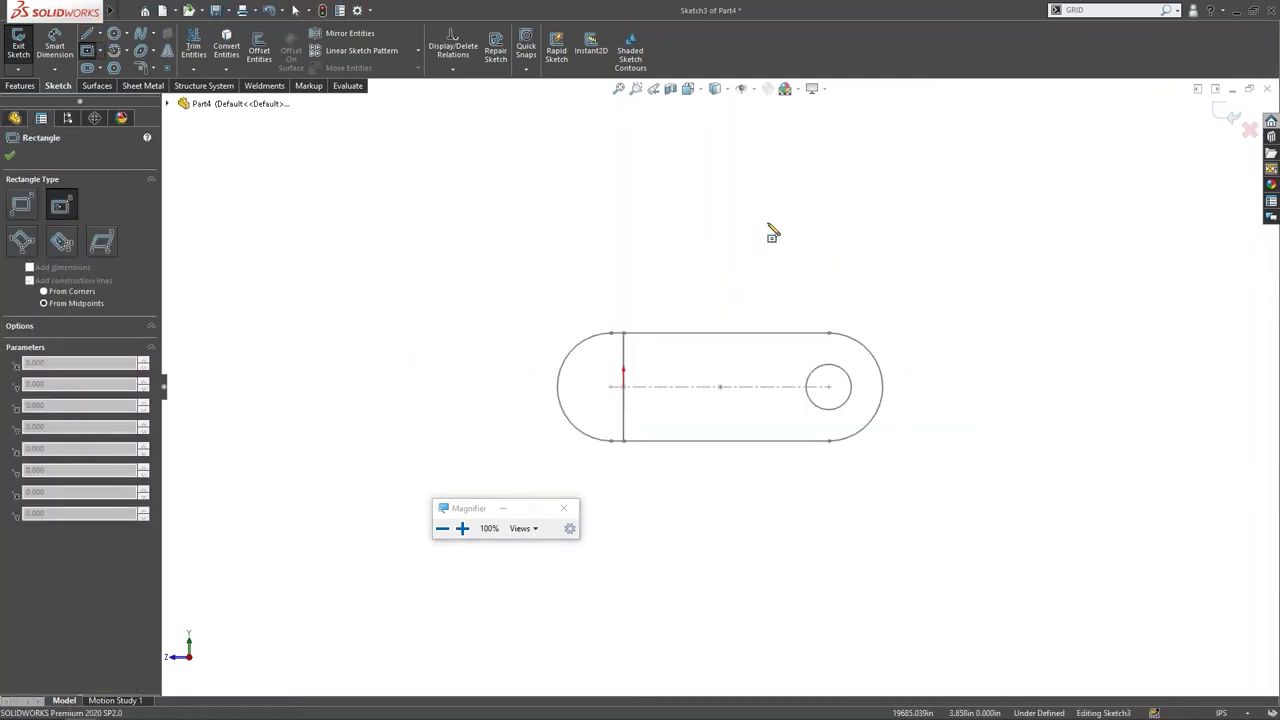
key("space")
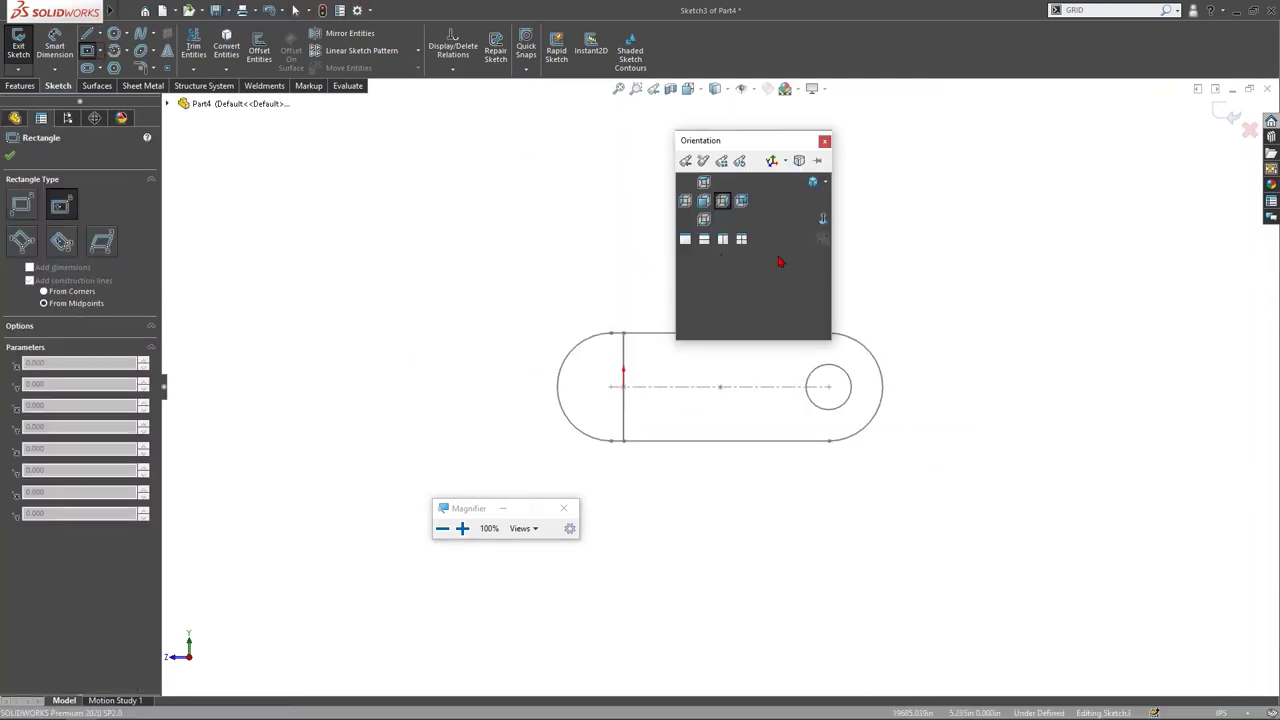
left_click(705, 201)
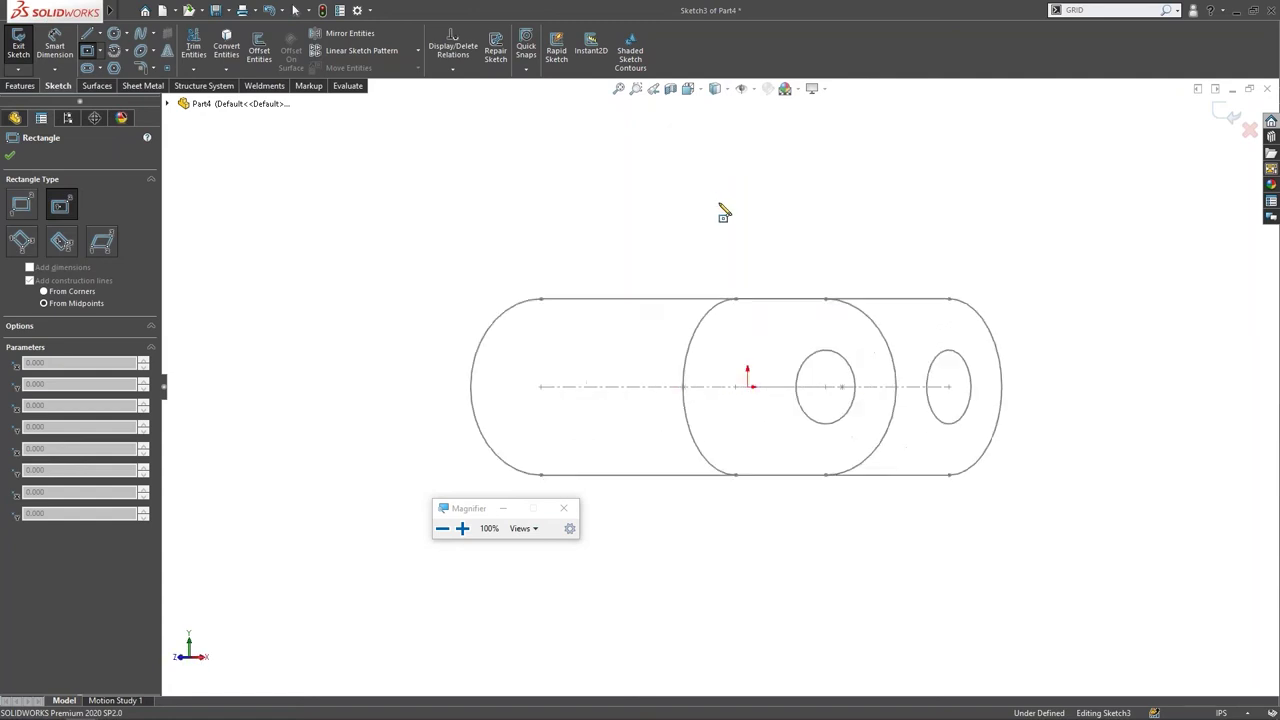
left_click(768, 250)
left_click(1004, 179)
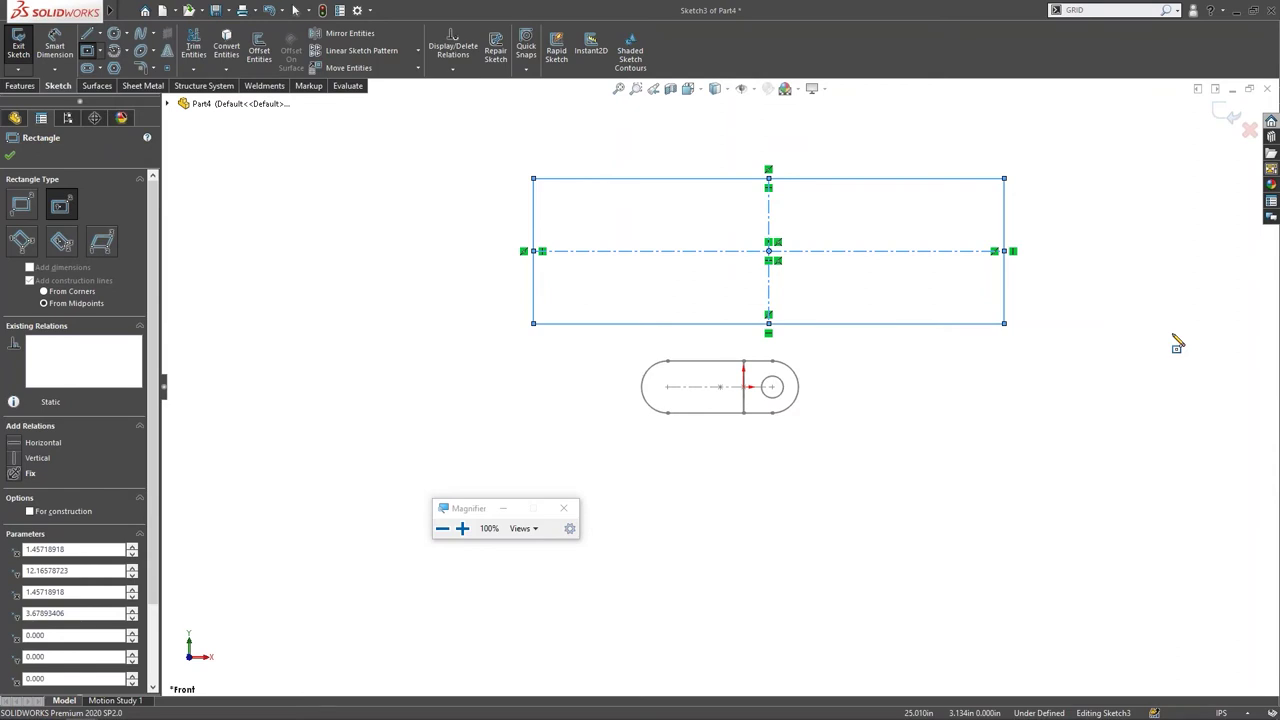
Step: Convert the rectangle's outline to construction geometry and turn all its lines, including the centre lines, back into solid sketch lines
key("alt+c")
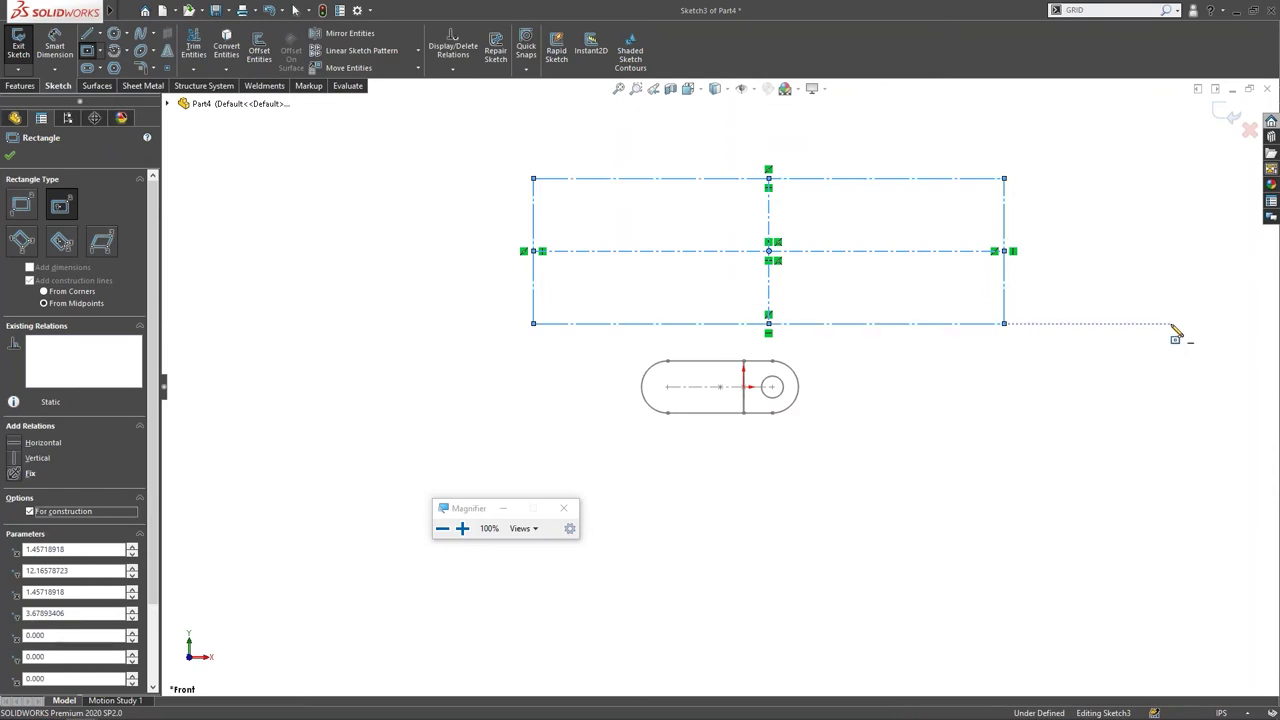
key("Escape")
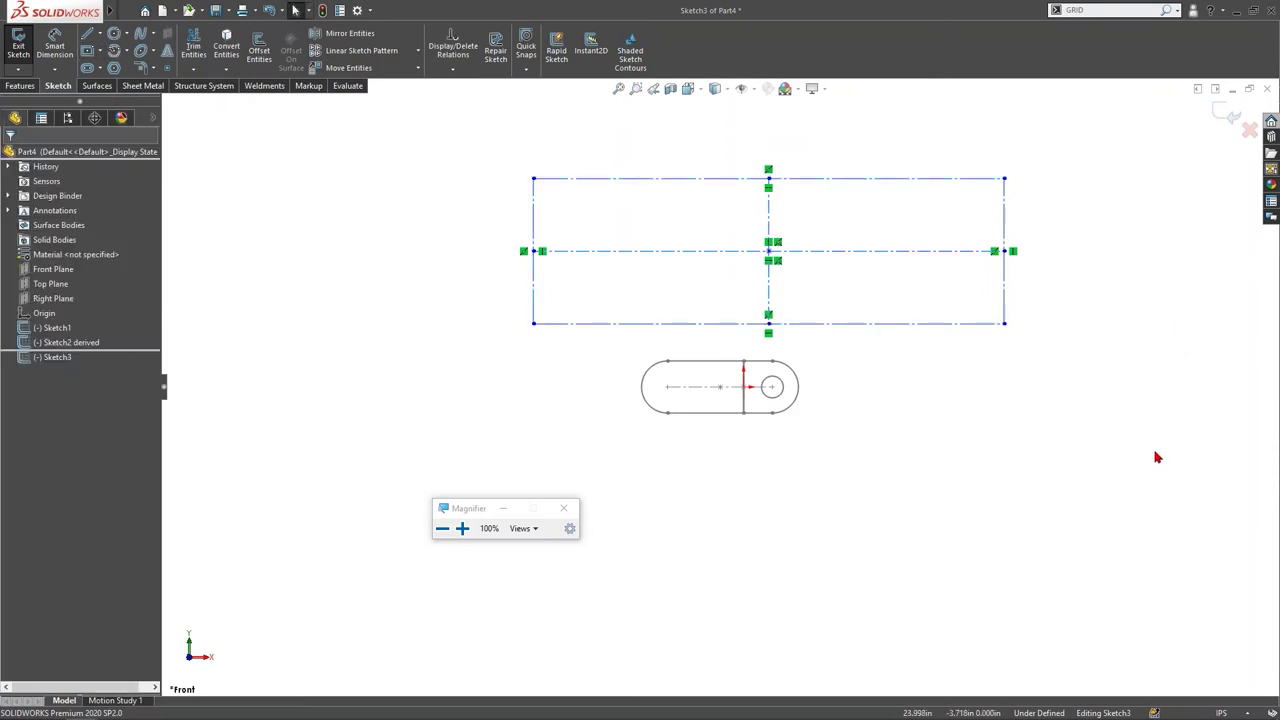
left_click_drag(463, 146, 1116, 350)
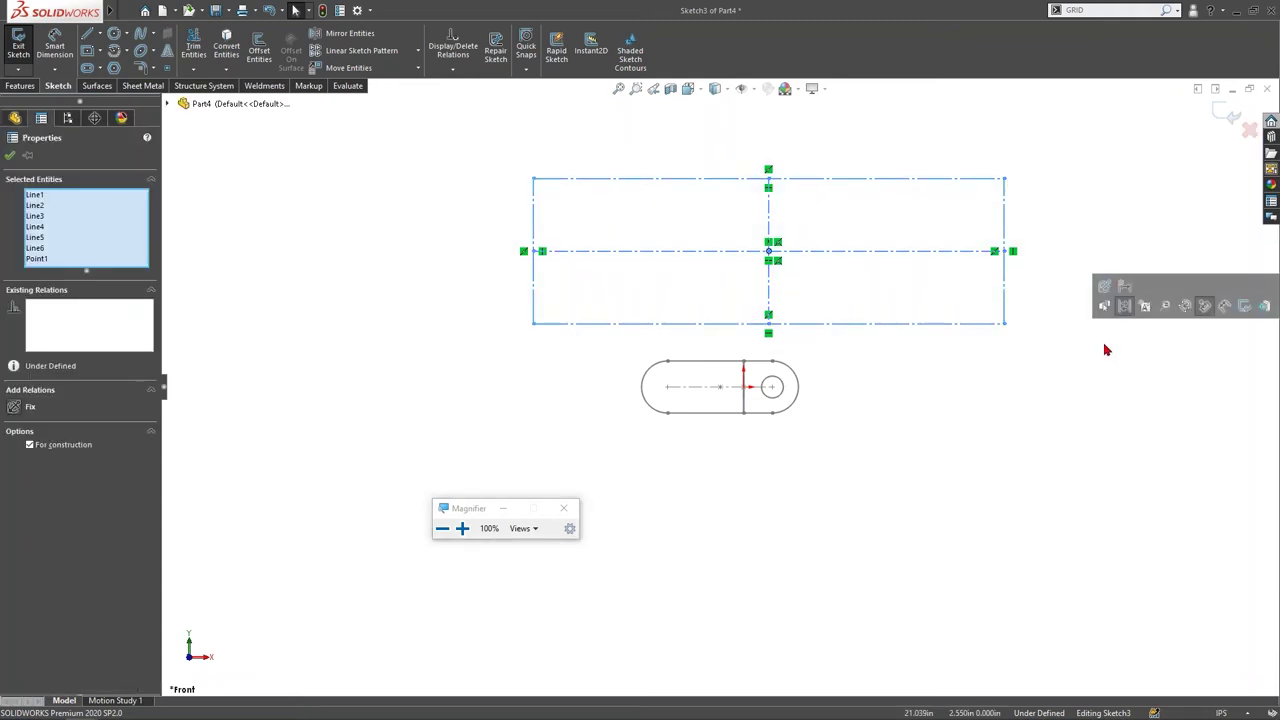
key("alt+f")
key("Escape")
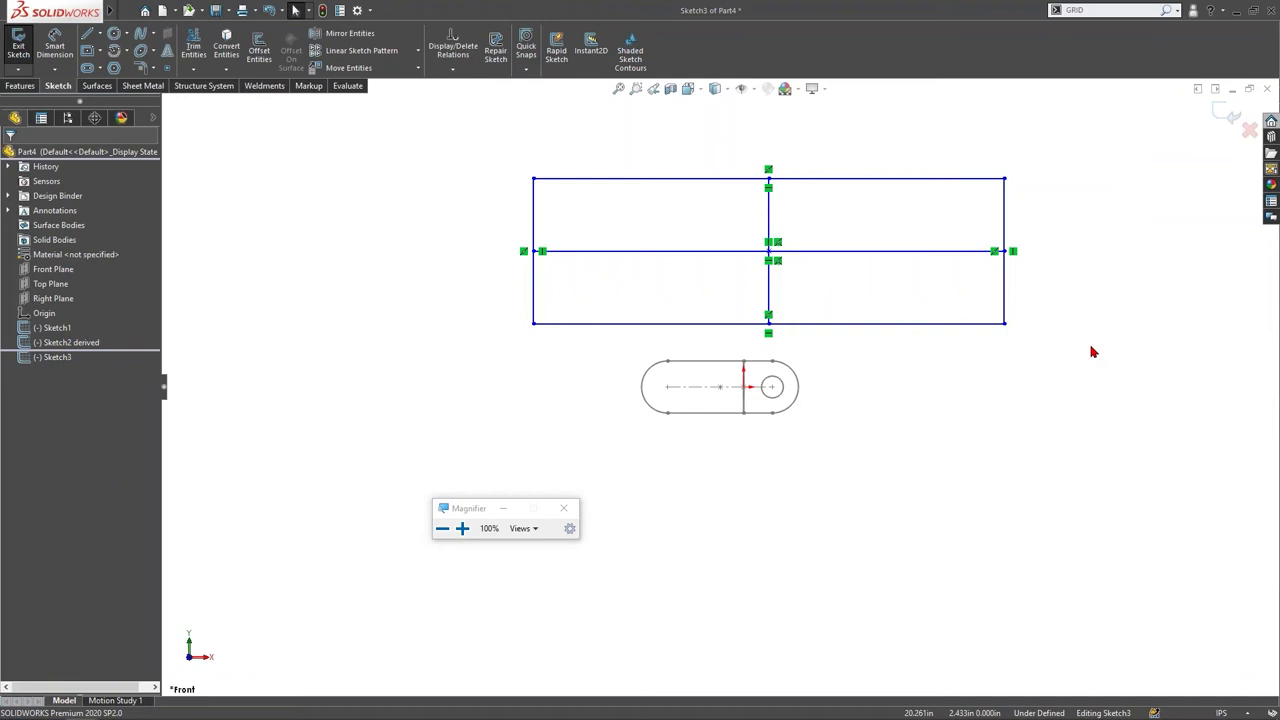
Step: Convert only the rectangle's two crossing centre lines to construction geometry
left_click_drag(843, 286, 631, 209)
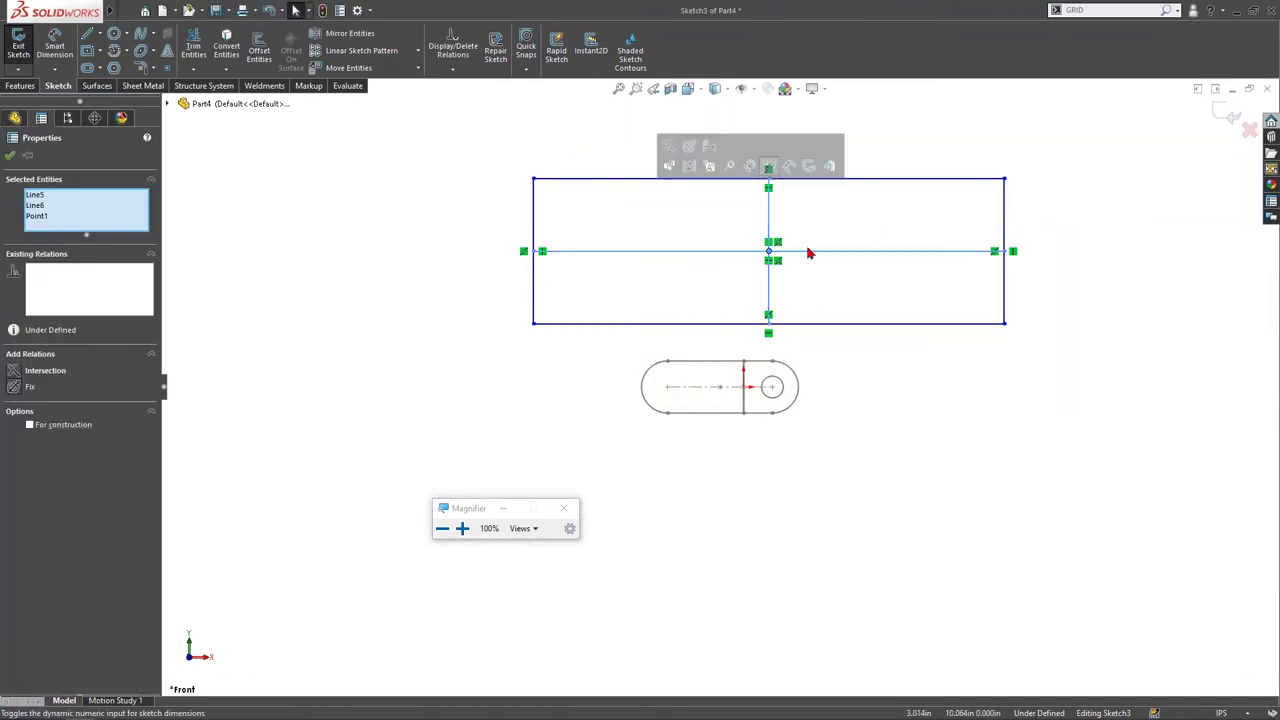
key("alt+f")
key("Escape")
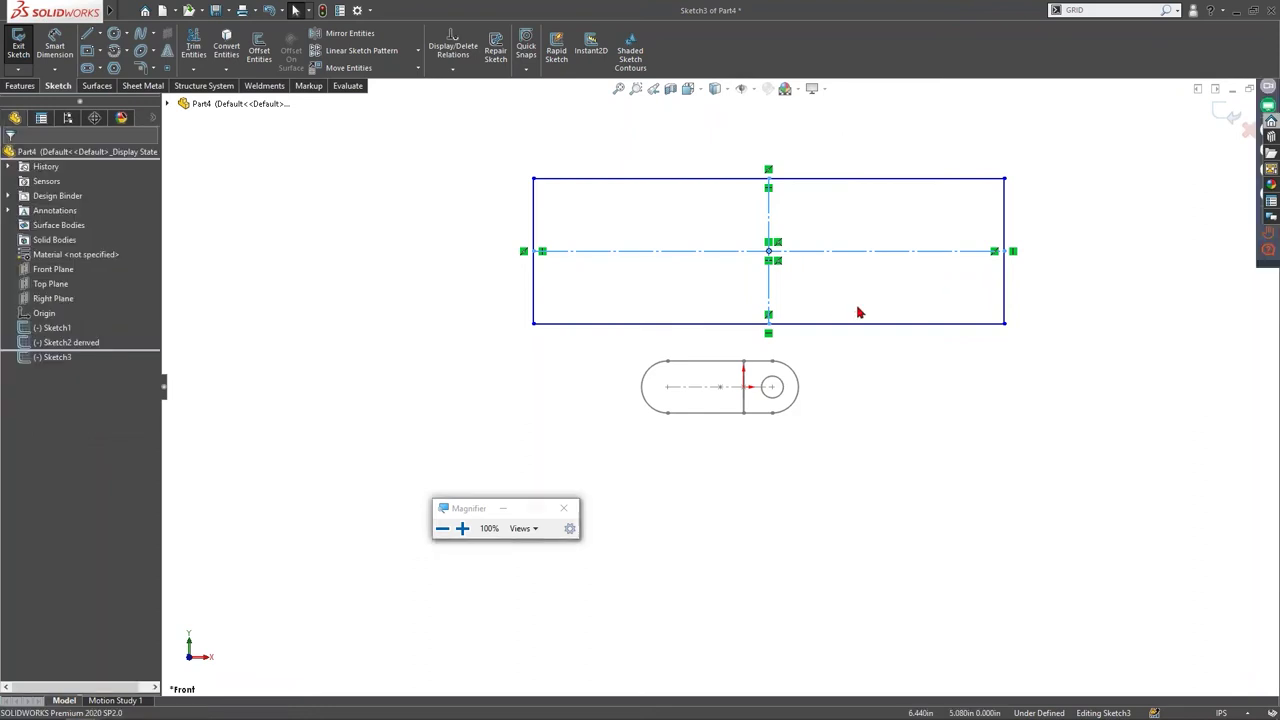
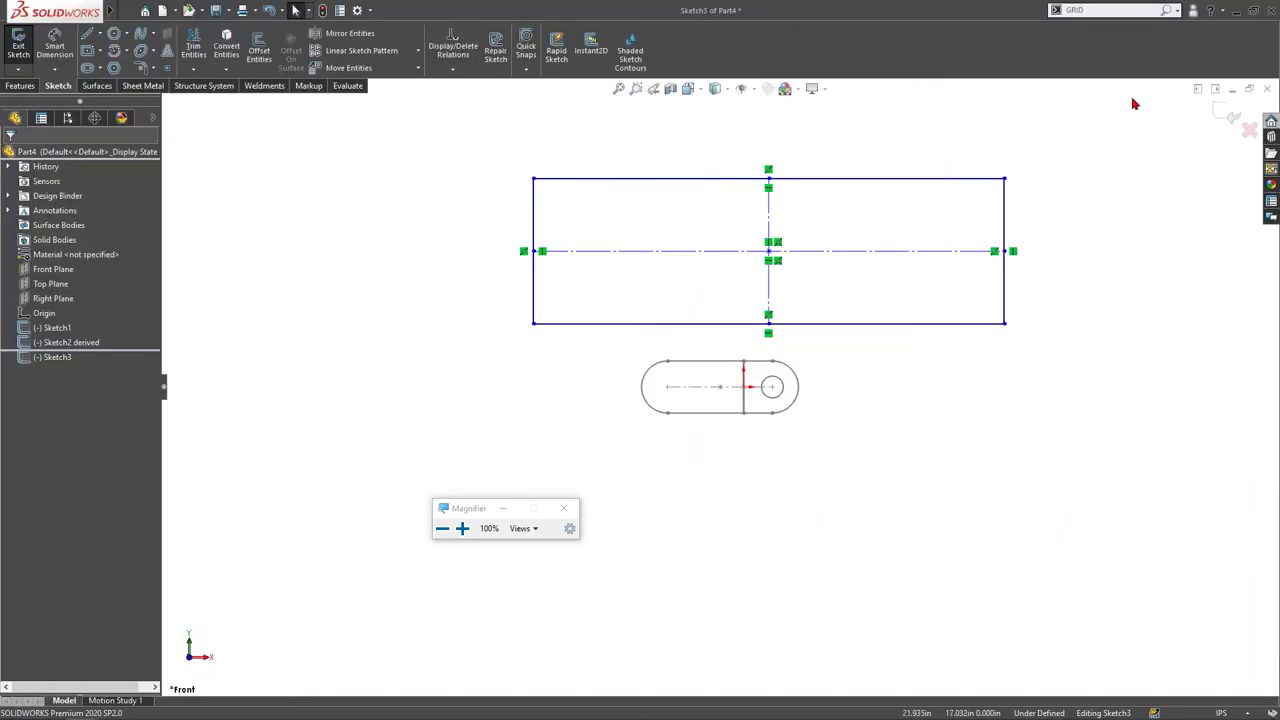
Step: Exit the rectangle sketch and create a new part from the box template
left_click(1224, 115)
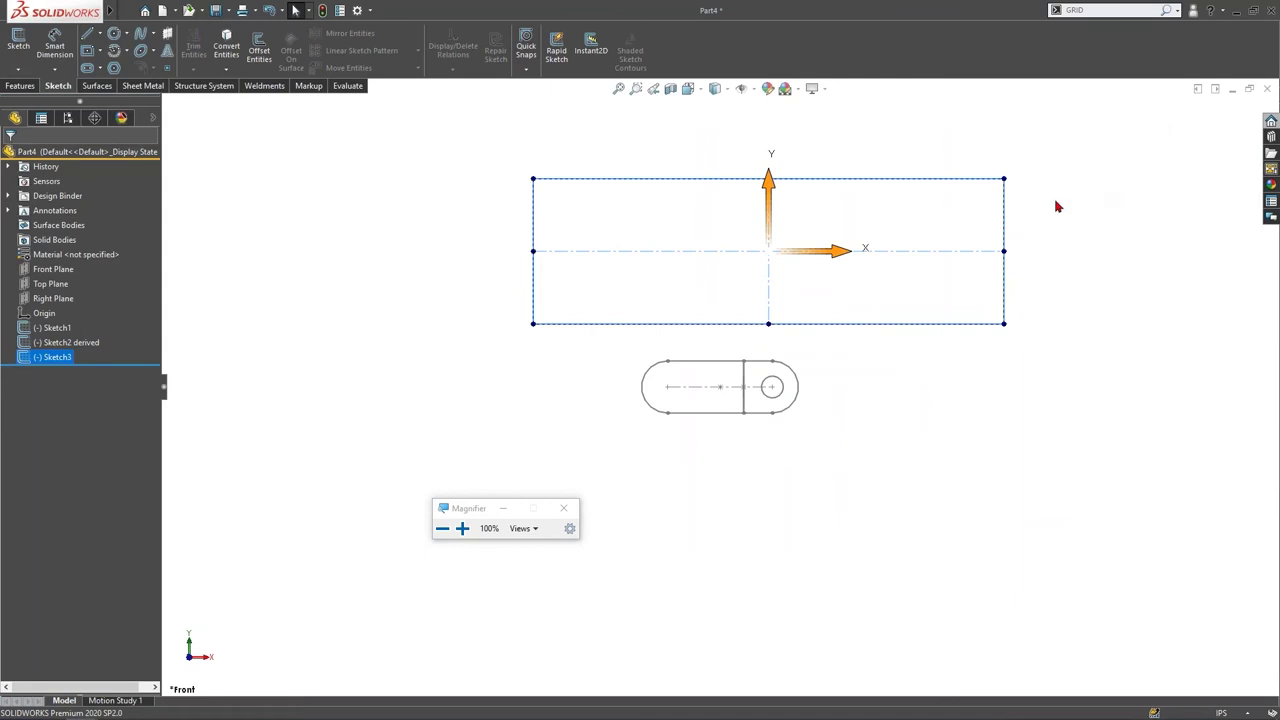
key("ctrl+n")
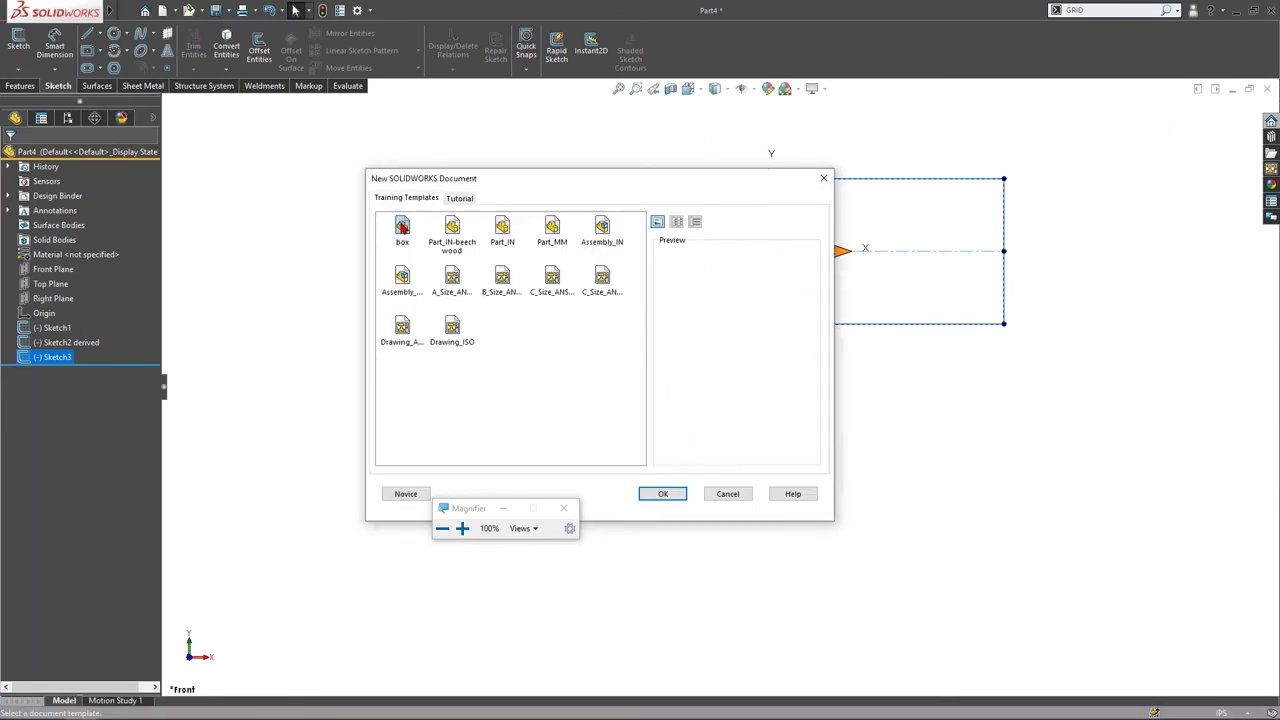
left_click(402, 228)
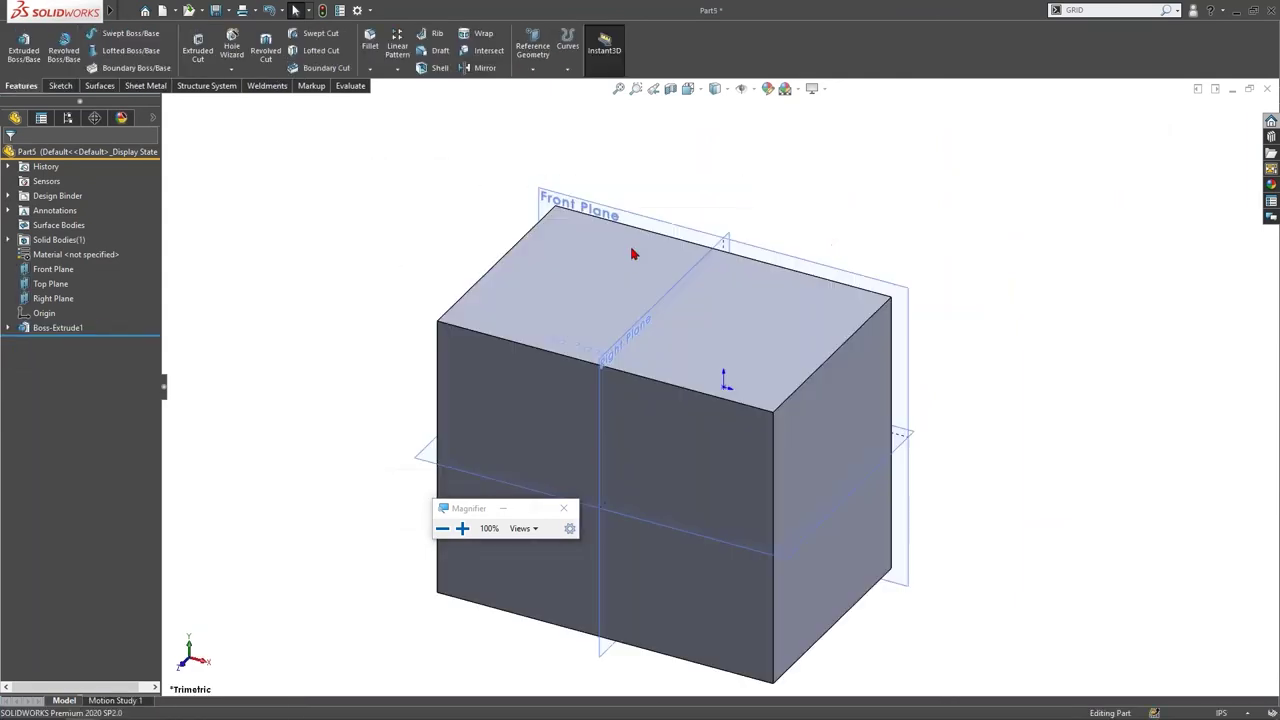
Step: Find the Draft command by search and apply a DraftXpert draft to the block's +X side face, pulling from the top face
left_click(618, 346)
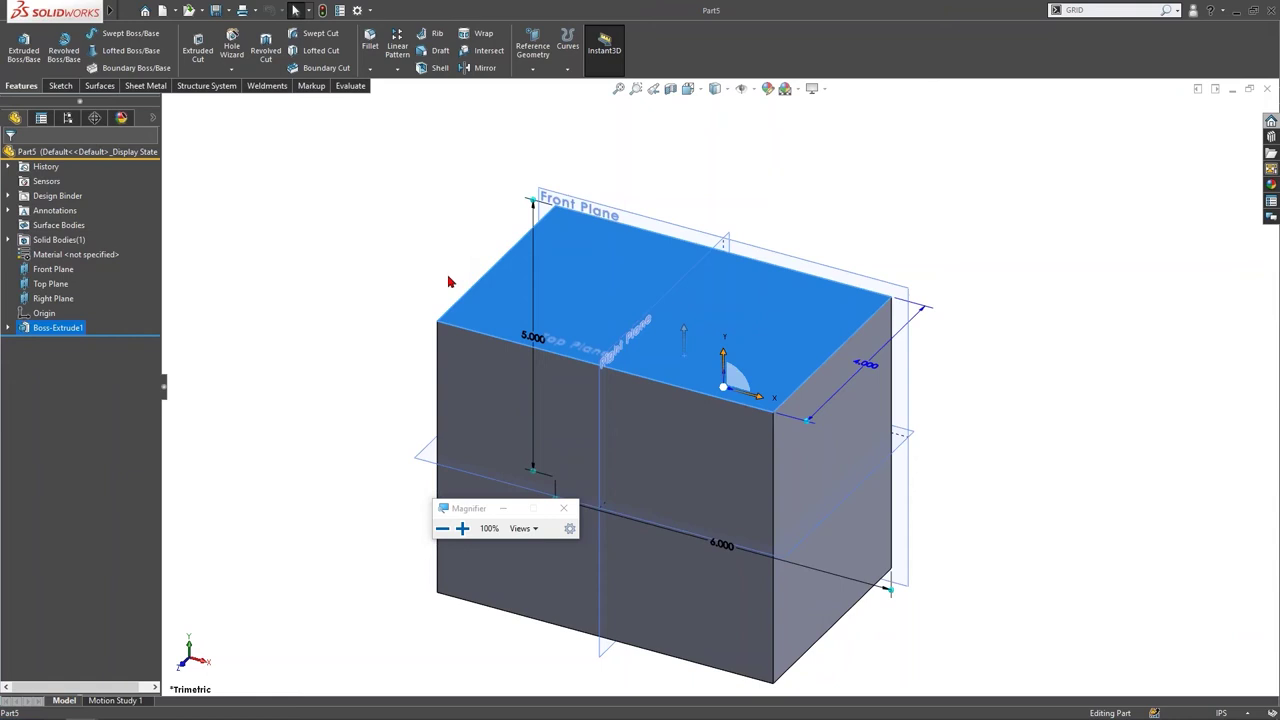
left_click(1104, 11)
type("DRAFT")
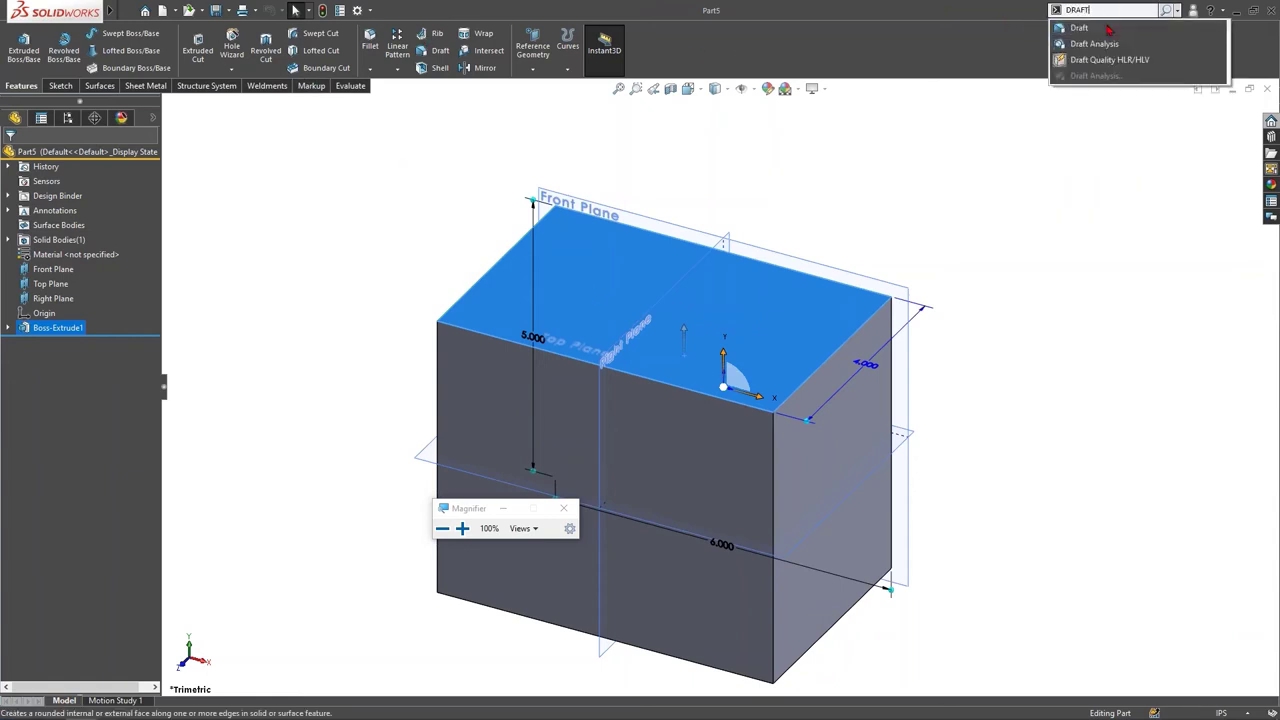
left_click(830, 463)
left_click(74, 330)
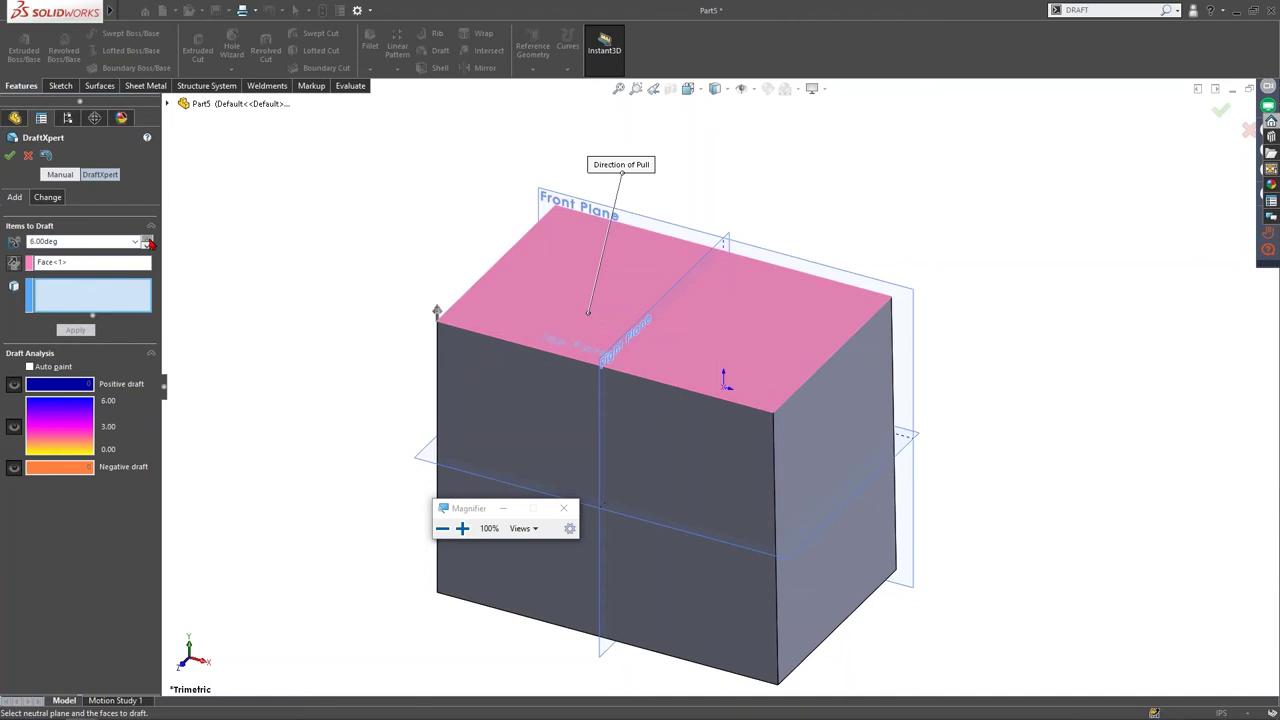
left_click(480, 370)
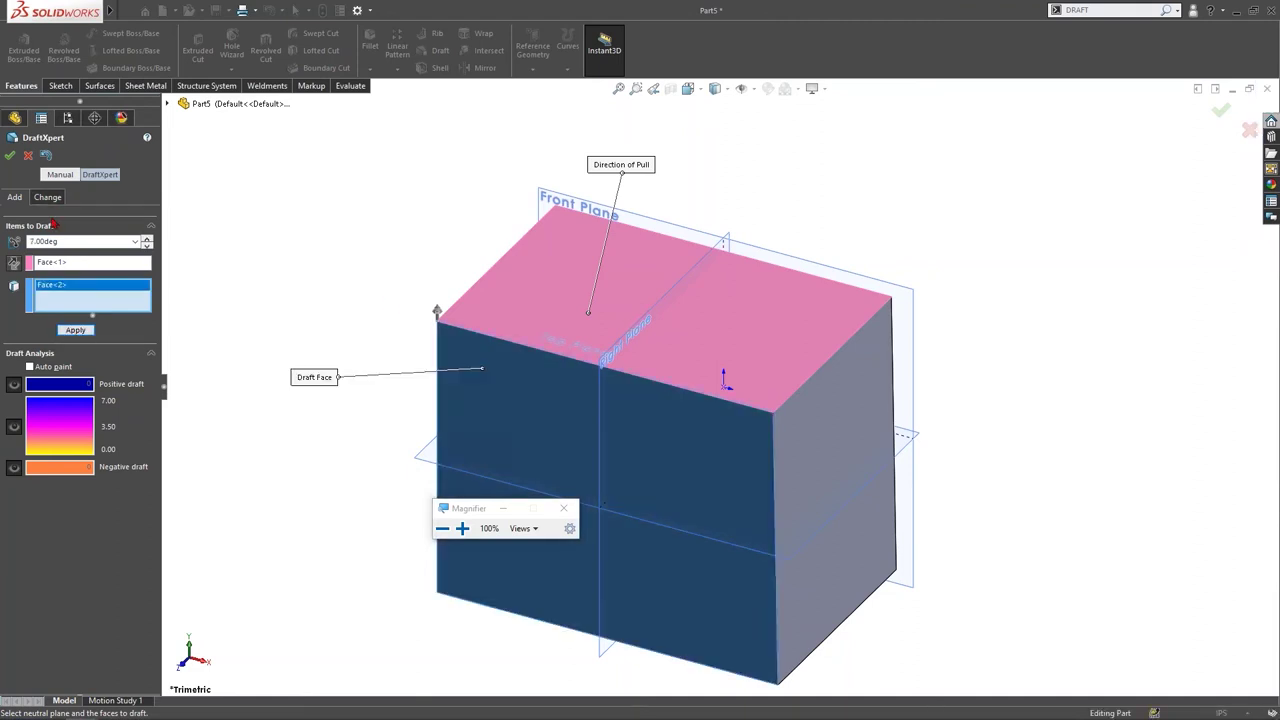
left_click(60, 174)
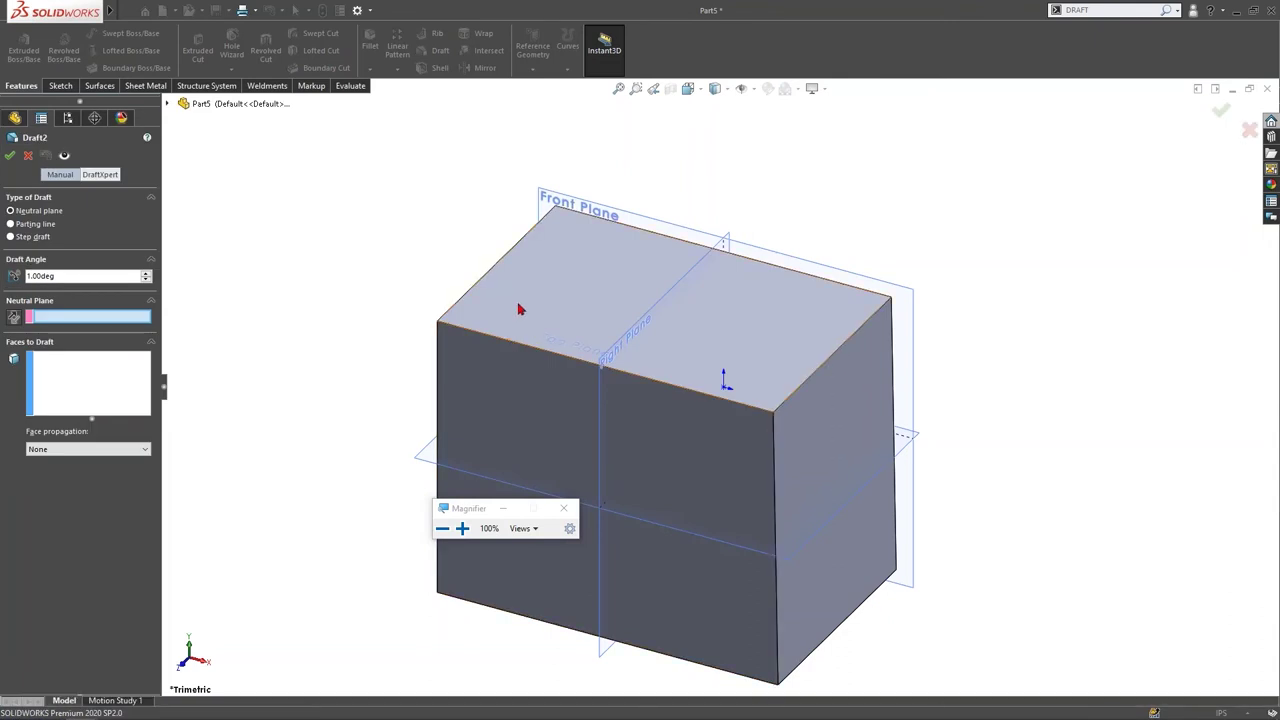
left_click(519, 310)
left_click(147, 272)
left_click(148, 274)
key("Return")
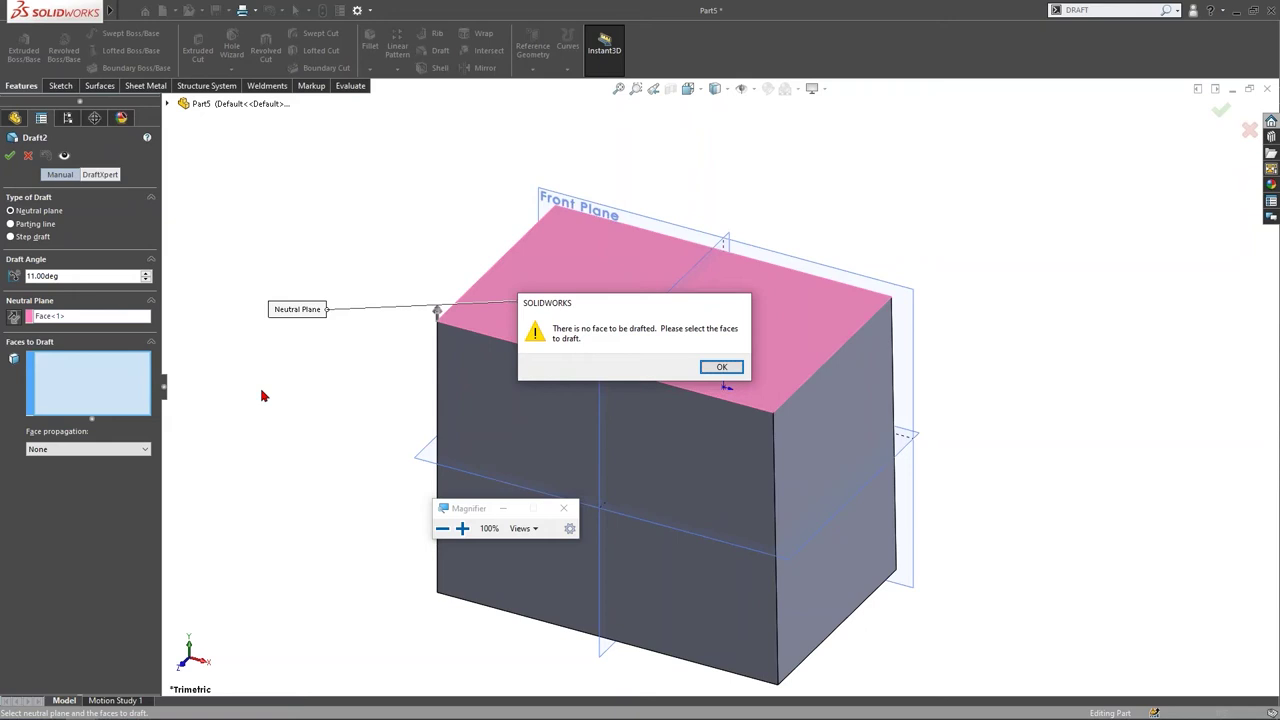
key("Escape")
key("Escape")
Step: Draft the block's top face by 14 degrees, using the +X side face as the neutral plane
left_click(528, 316)
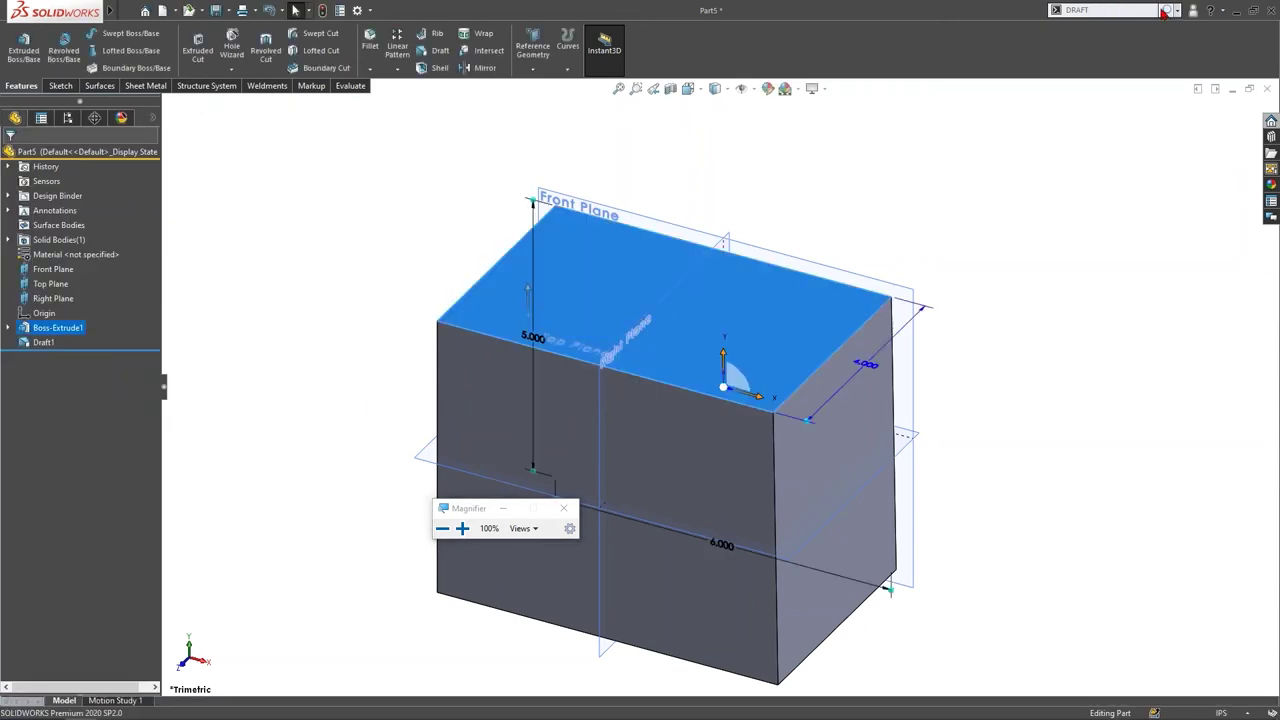
left_click(1164, 12)
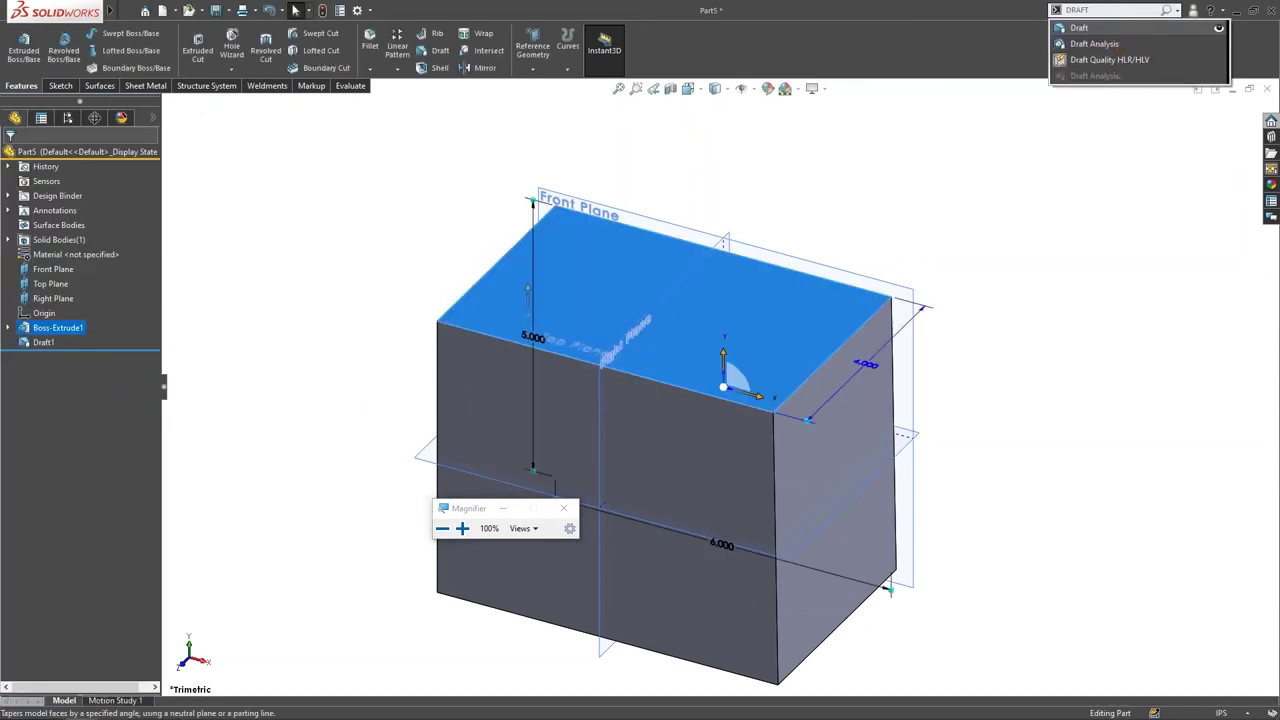
left_click(1085, 27)
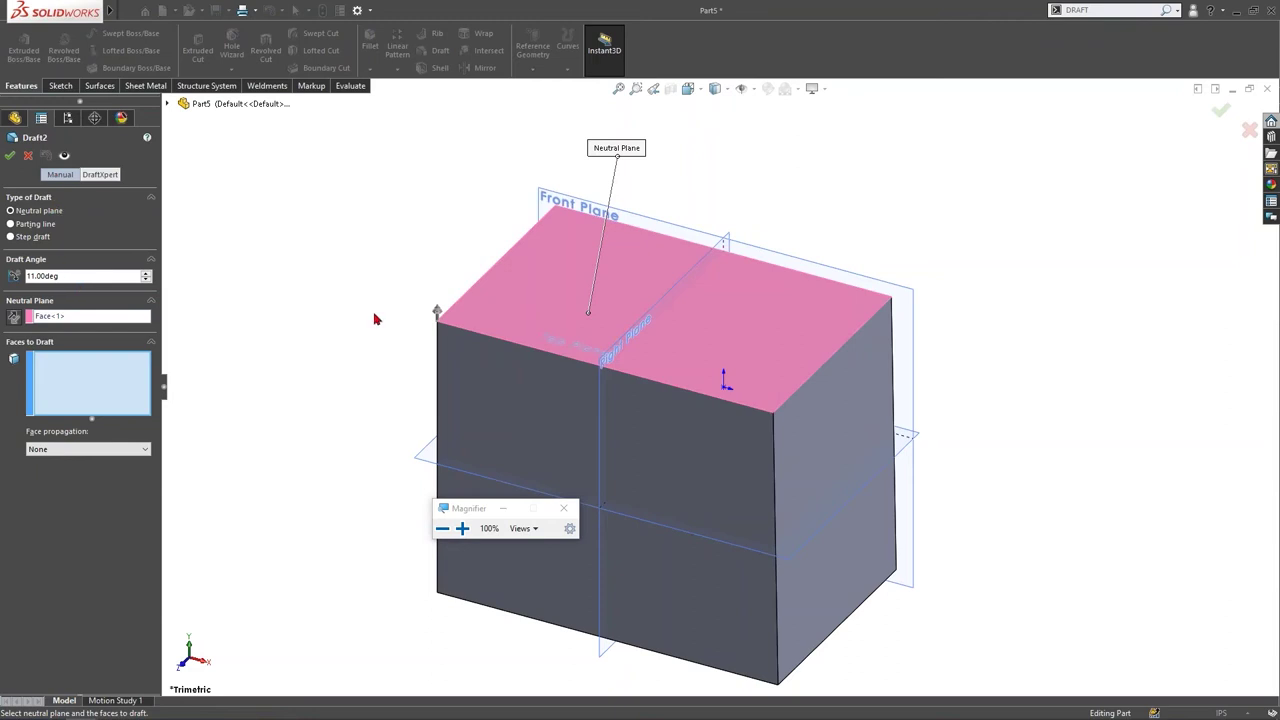
left_click(523, 293)
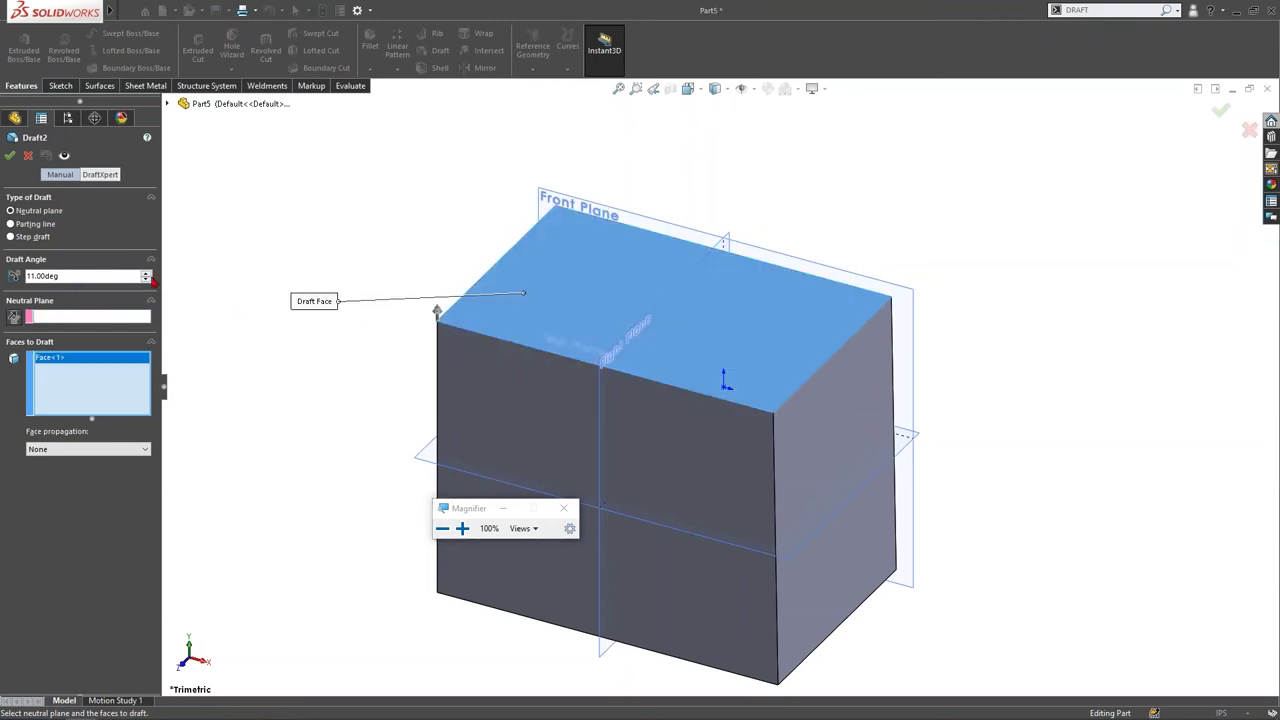
double_click(147, 275)
left_click(98, 317)
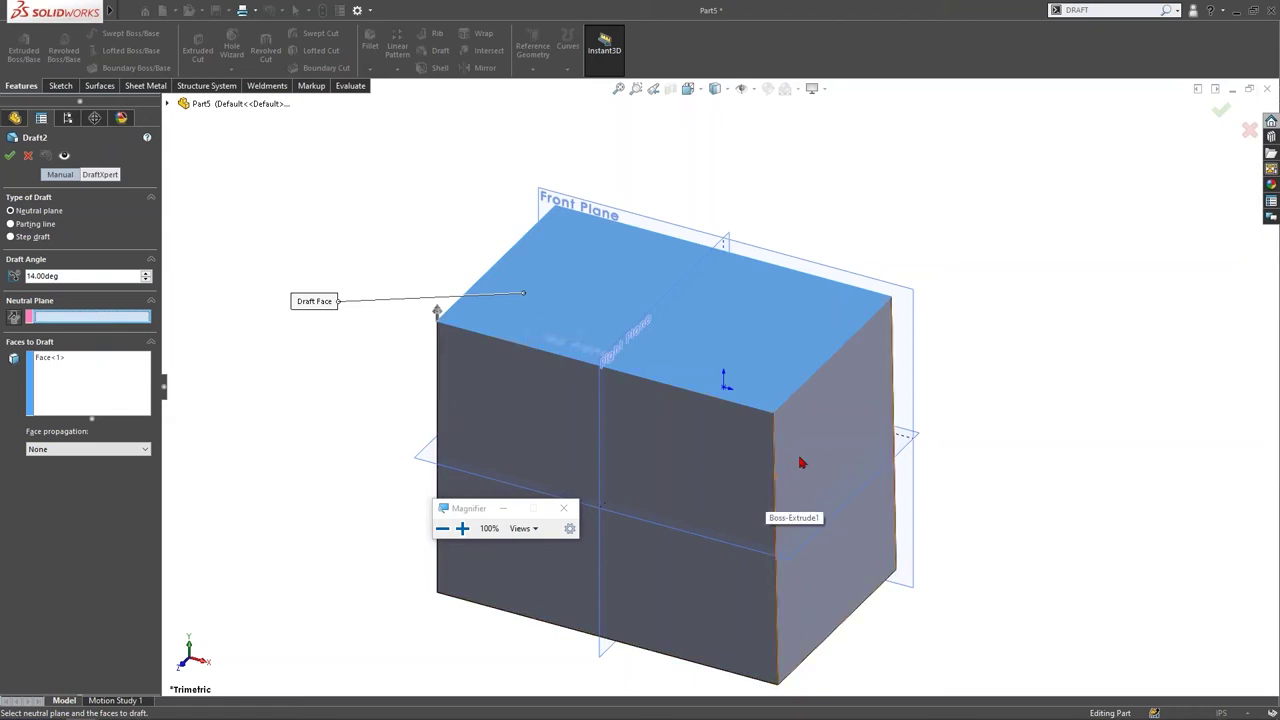
left_click(822, 435)
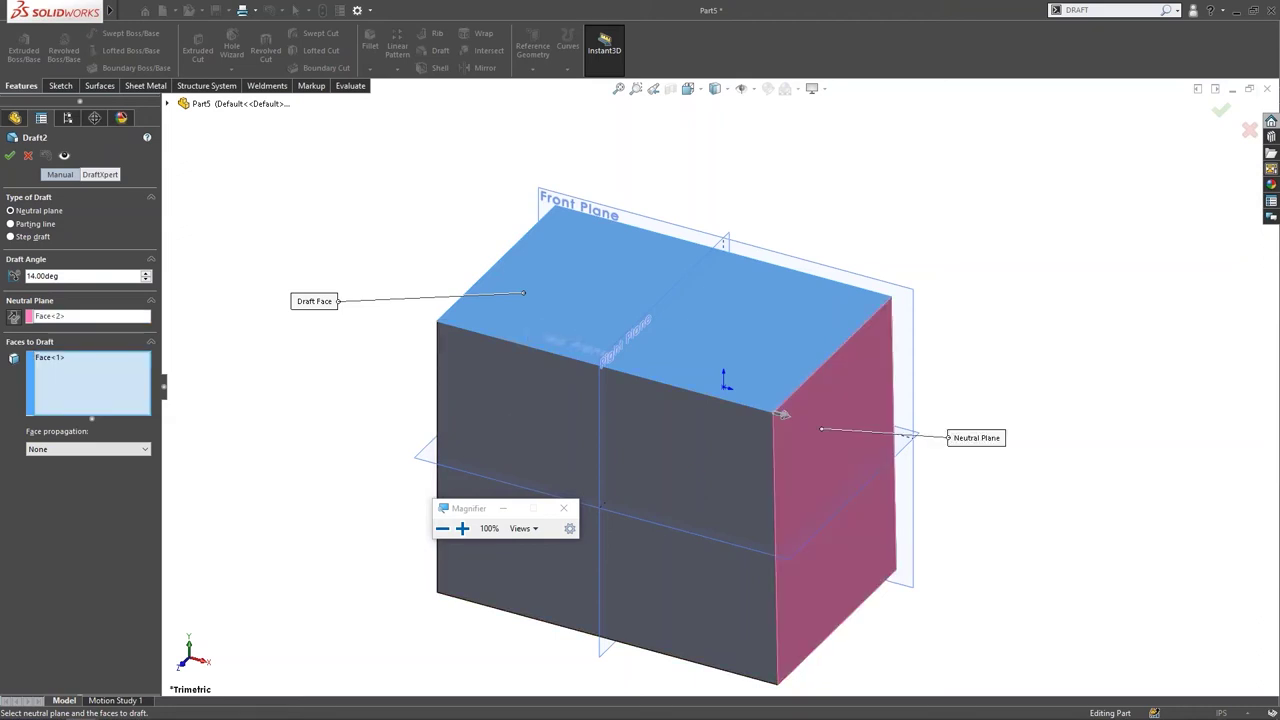
key("Return")
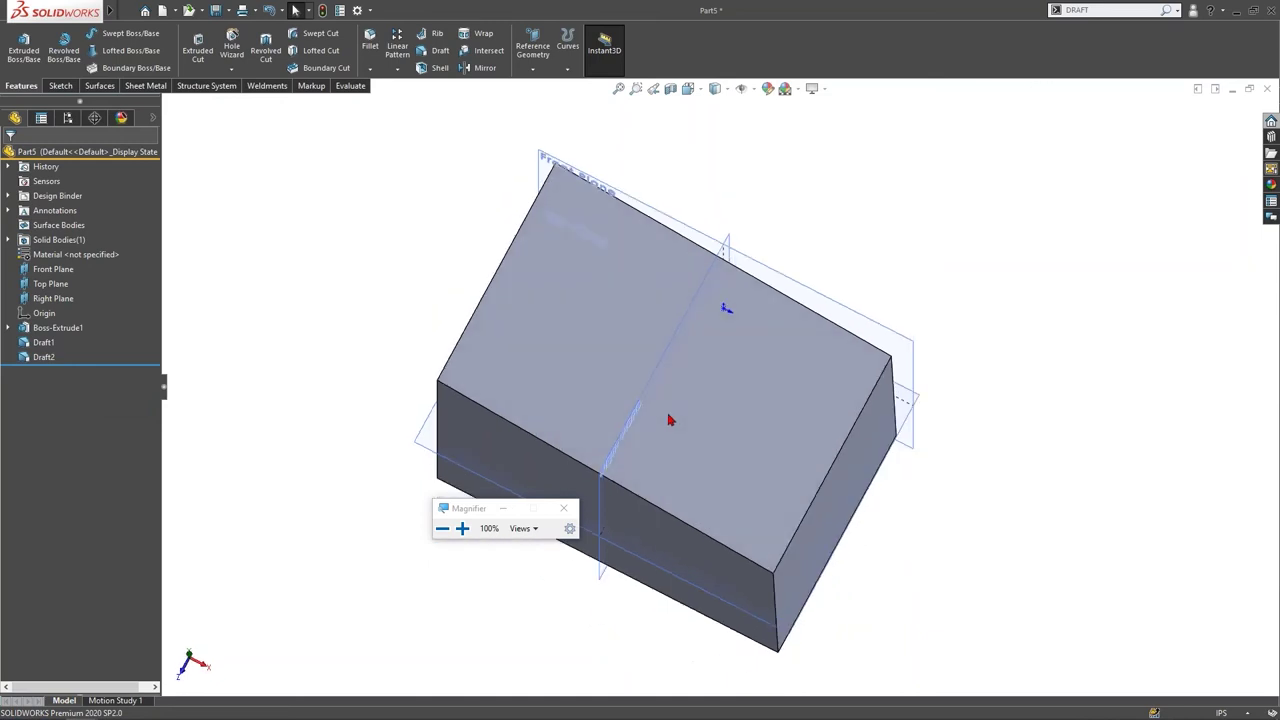
Step: Start a sketch directly from the block's front sloped top edge, on a plane perpendicular to it at its end
key("ctrl")
key("Up")
key("Up")
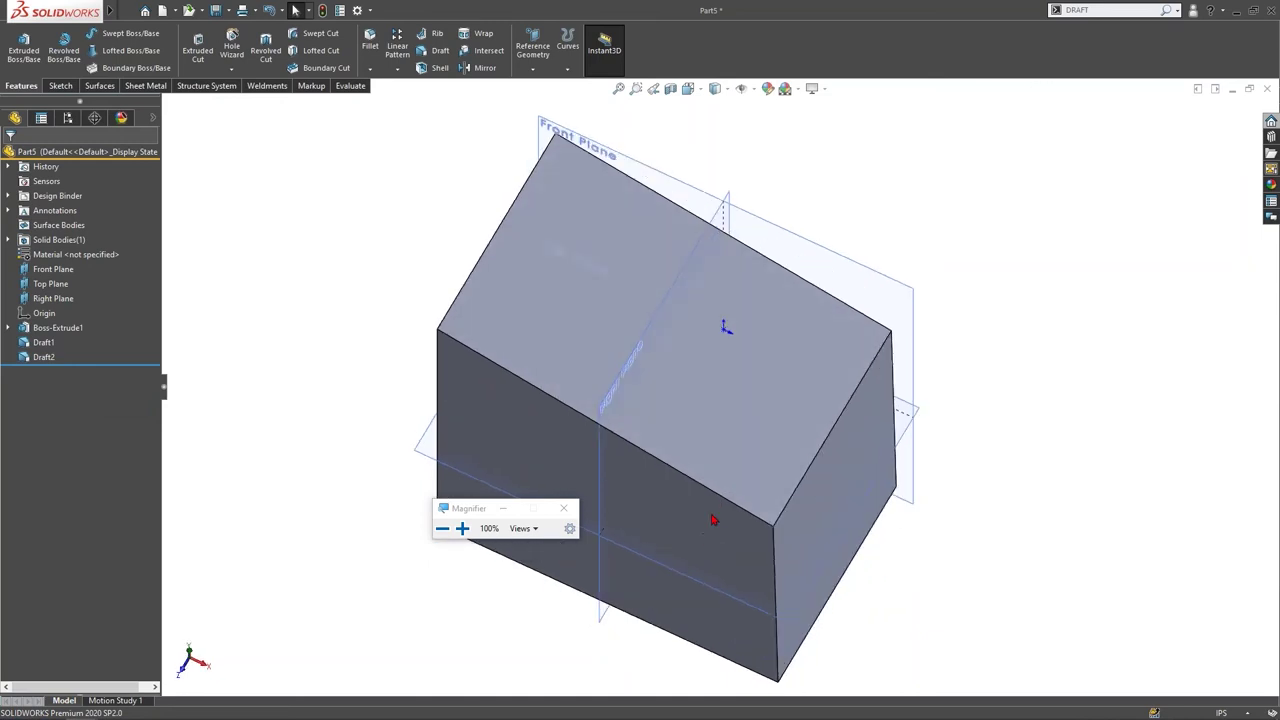
key("Left")
left_click(656, 446)
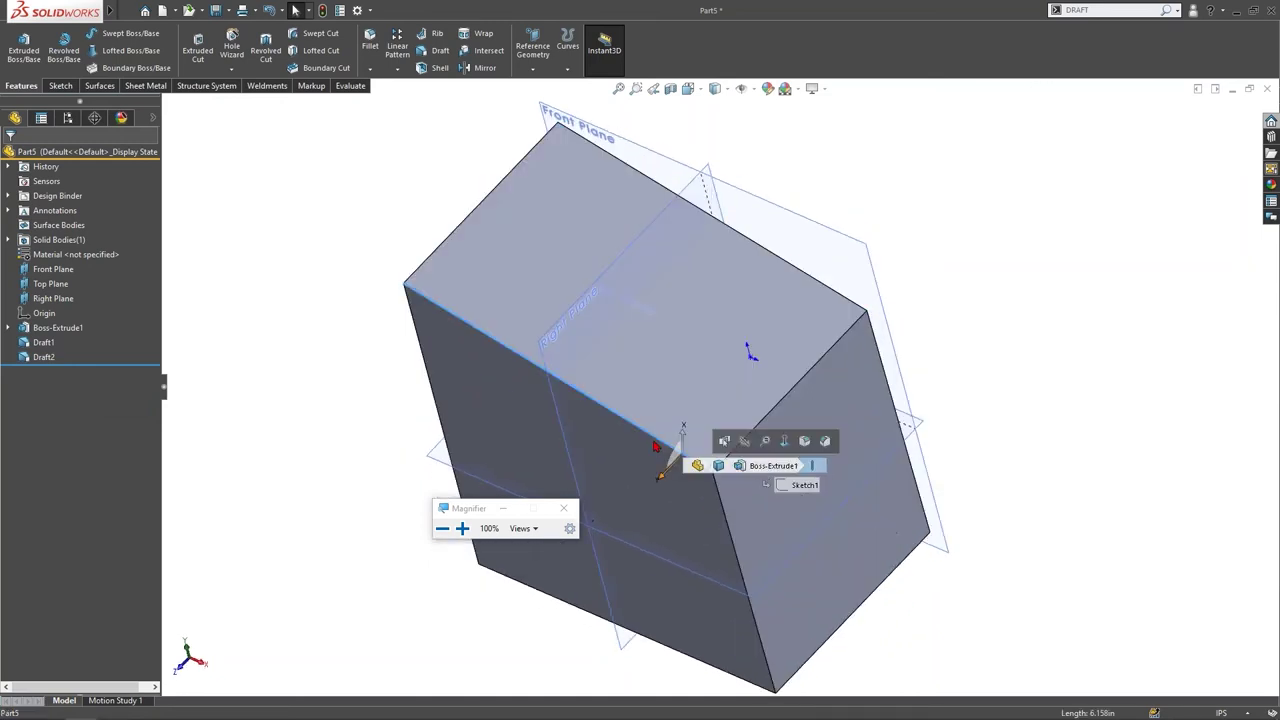
left_click(60, 85)
left_click(18, 44)
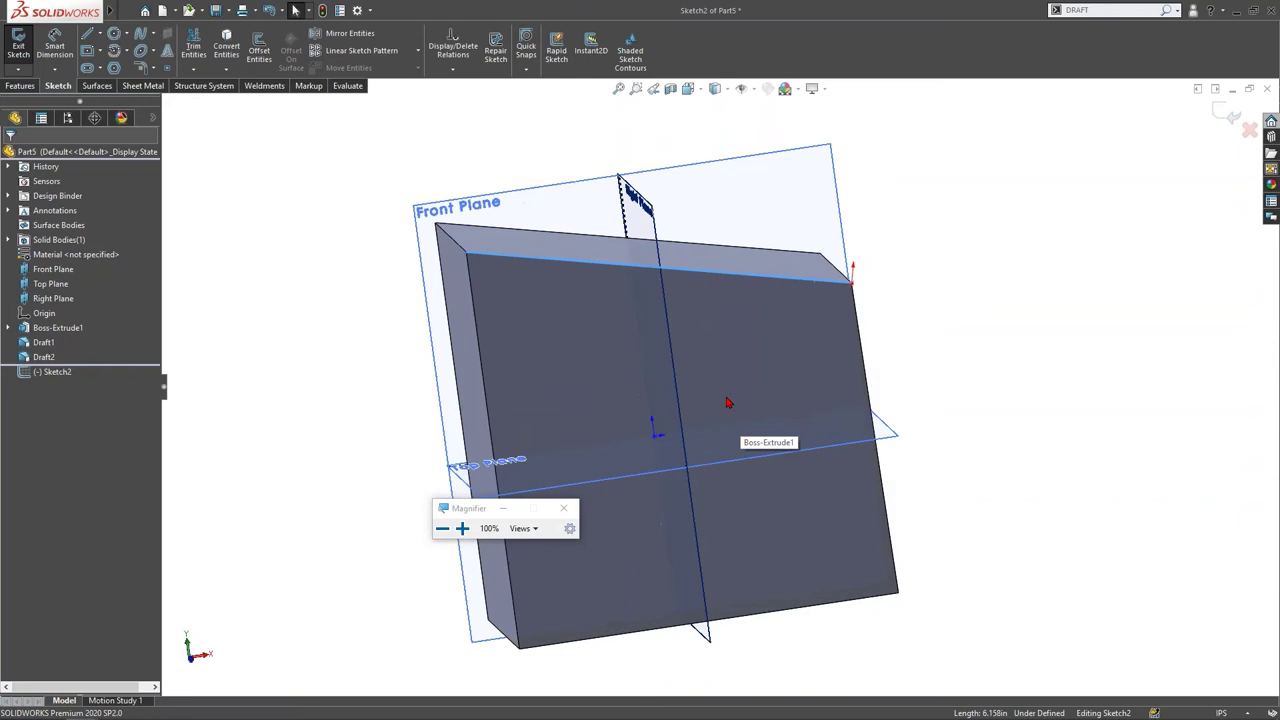
Step: Examine the new sketch plane's orientation at the lower end of the sloped edge from normal and rotated views
key("space")
left_click(880, 464)
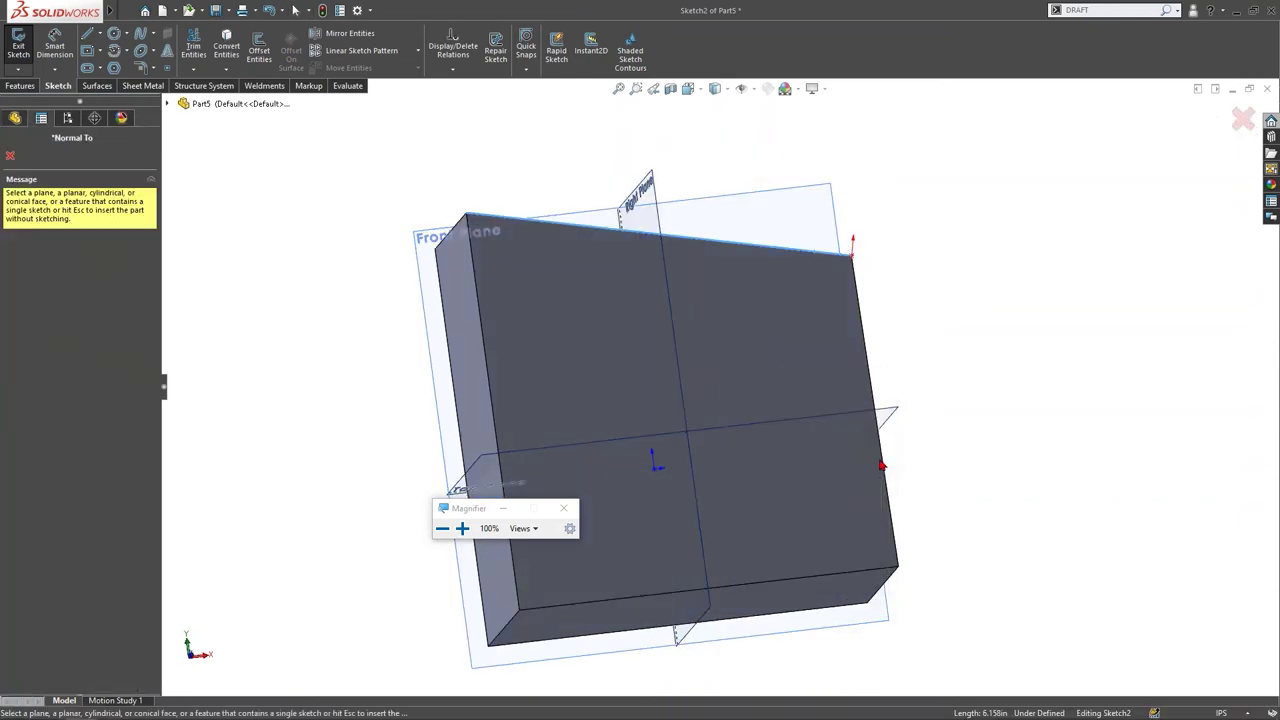
left_click(877, 463)
scroll(900, 288, "down", 5)
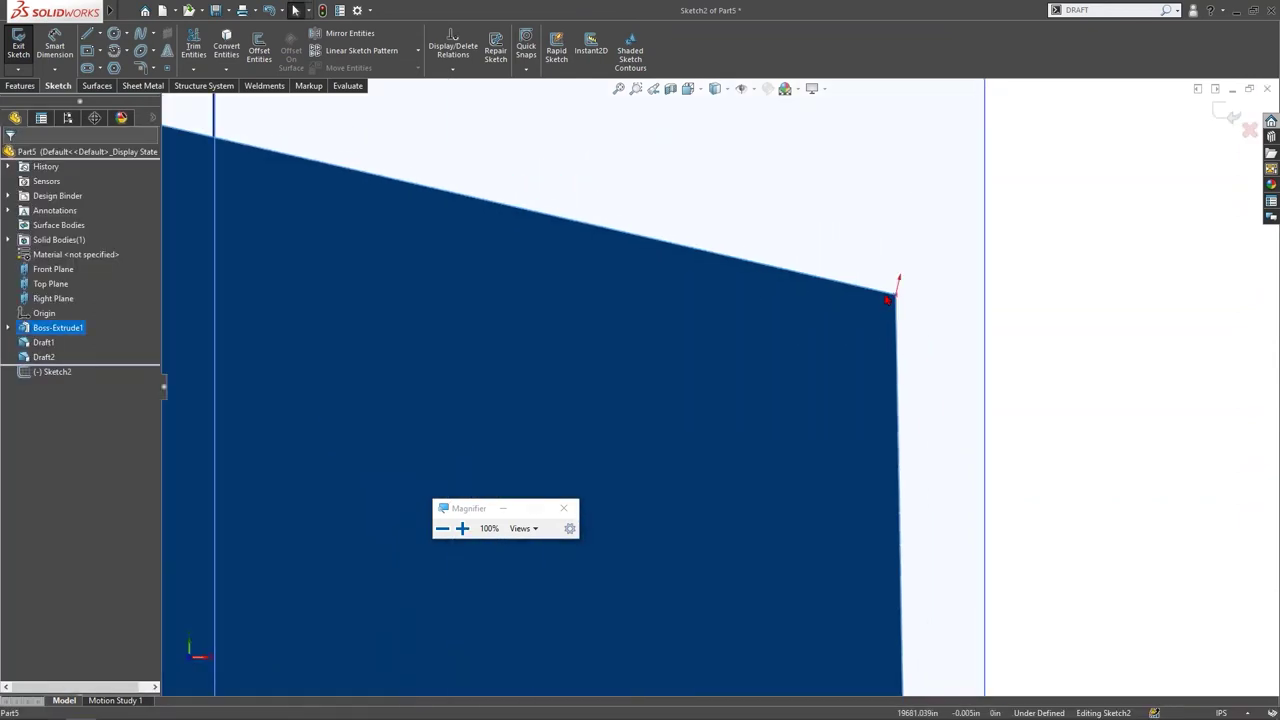
key("shift+Left")
key("shift+Left")
key("shift+Left")
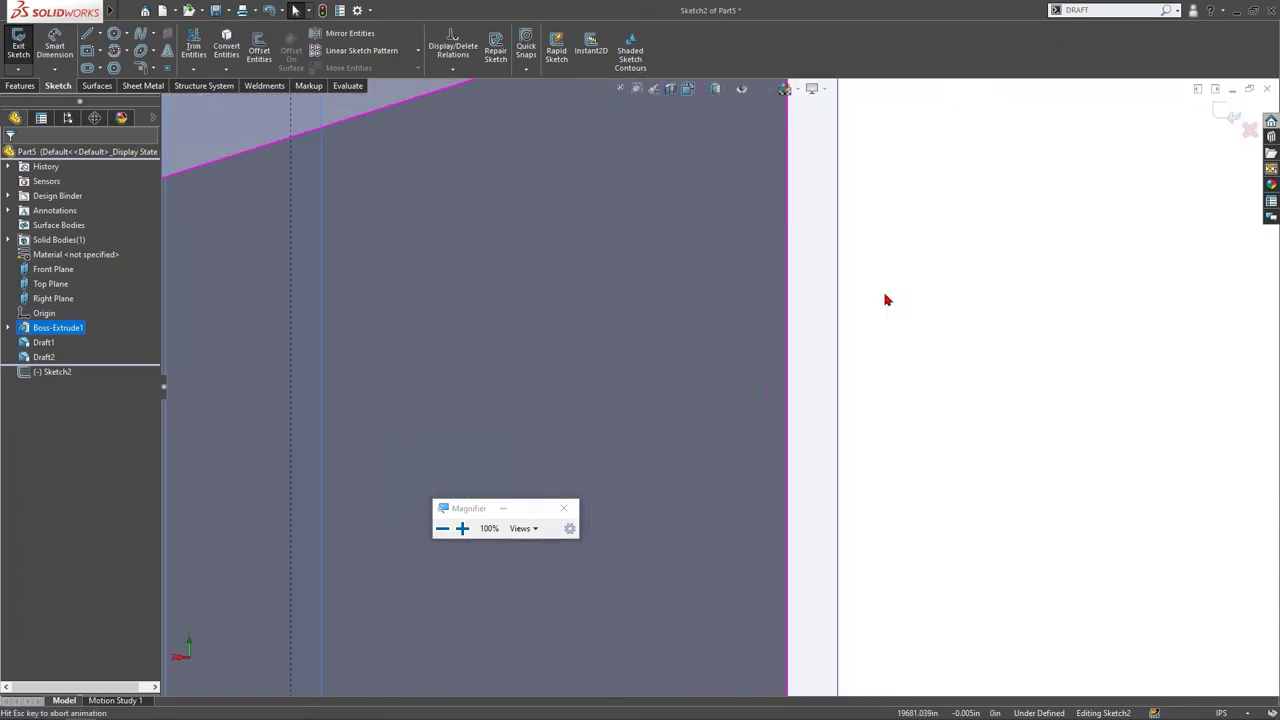
key("shift+Right")
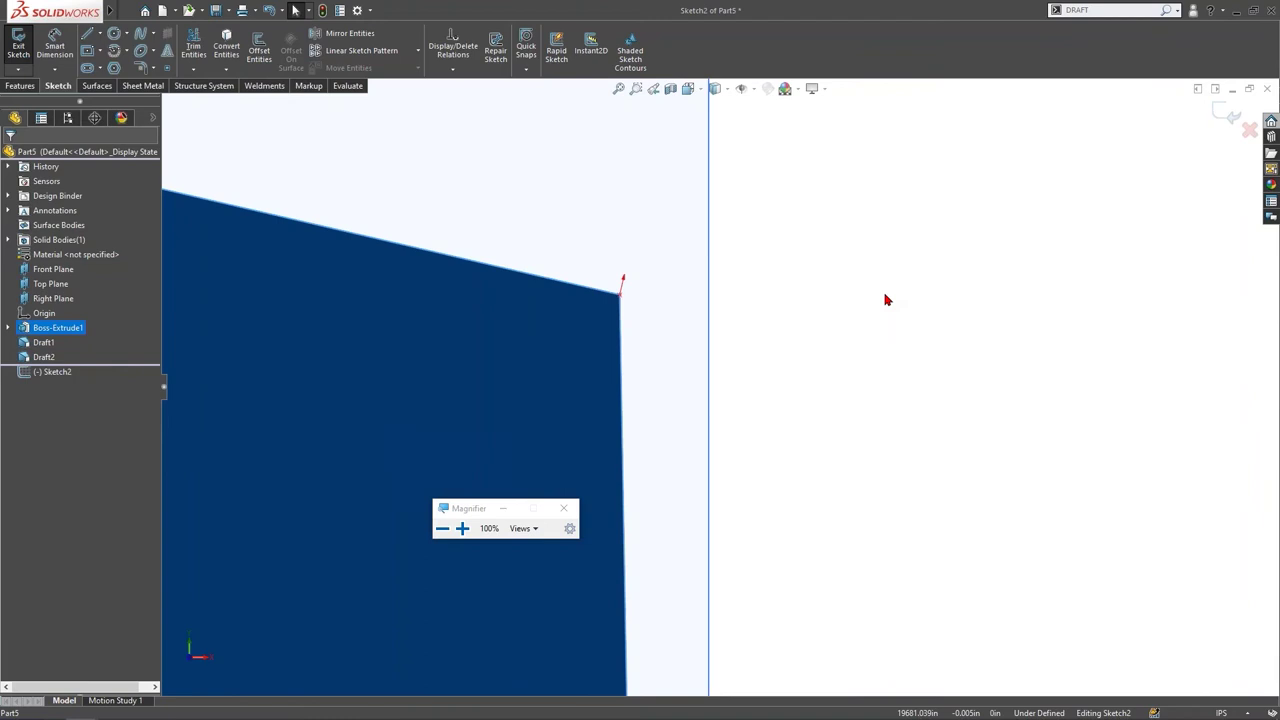
key("shift+Left")
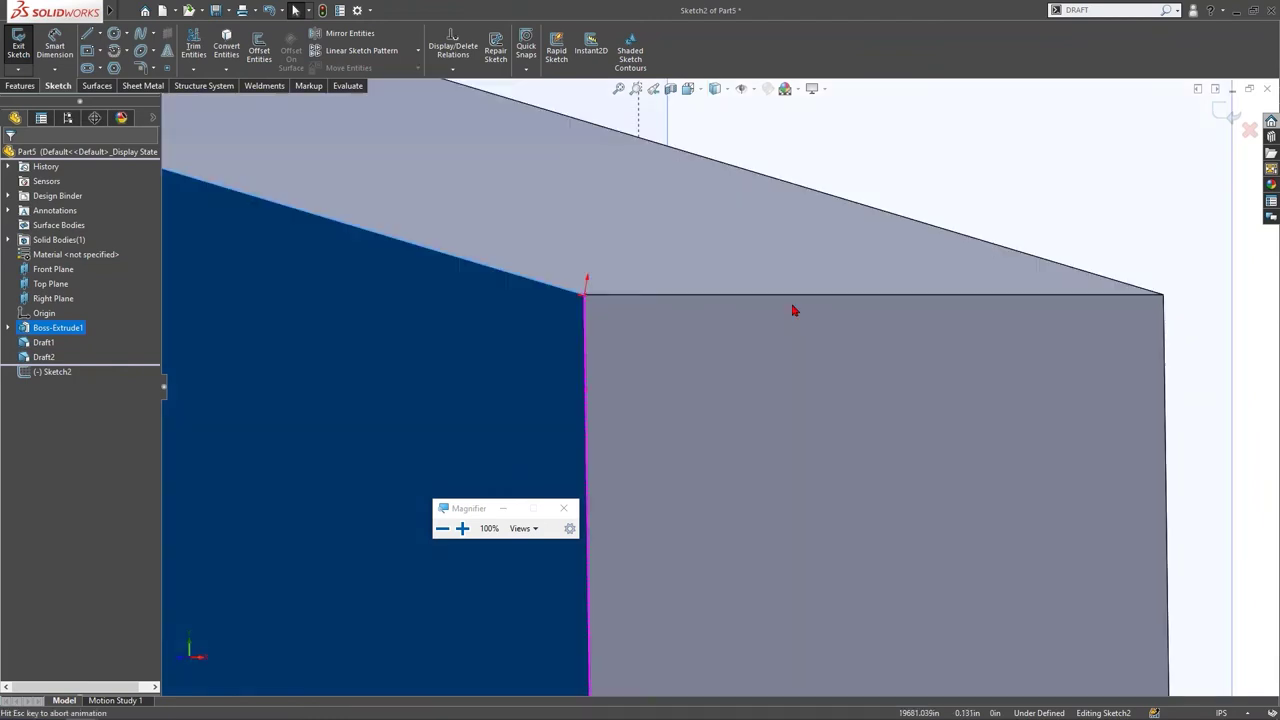
Step: Sketch a centre rectangle at the end of the sloped edge and extrude it into a thin plate
left_click(88, 50)
left_click(621, 295)
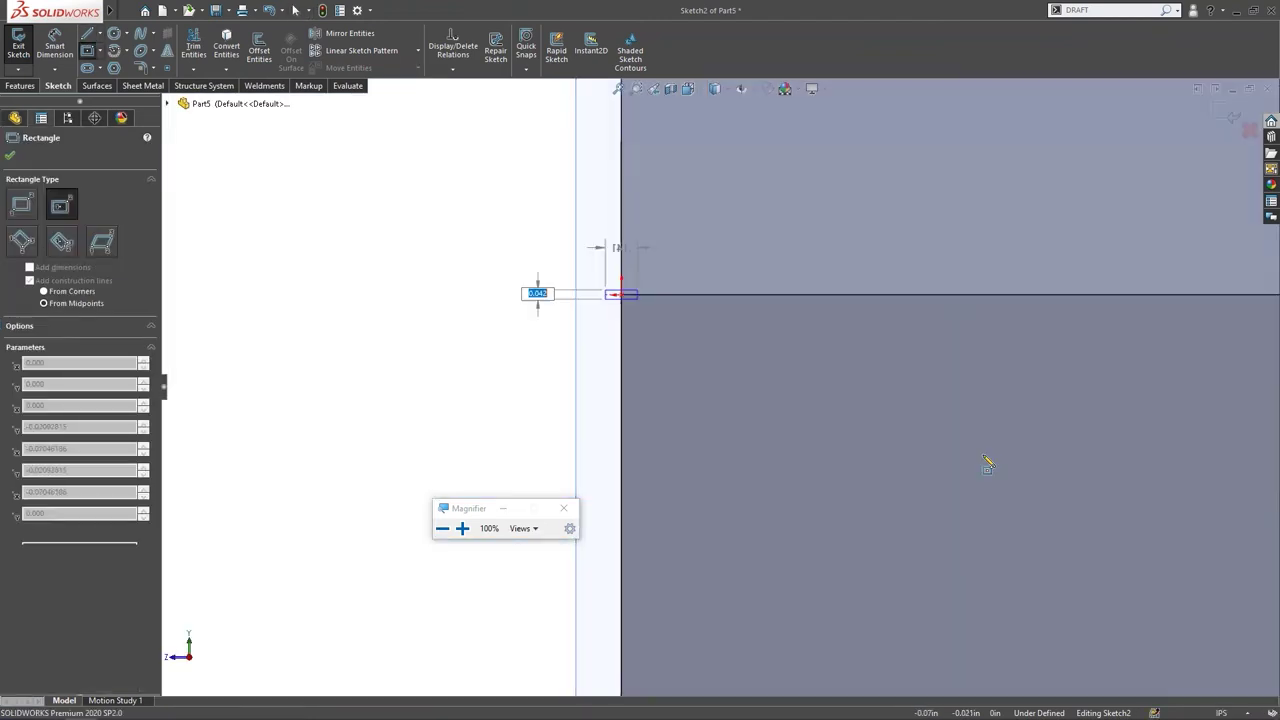
left_click(1032, 530)
left_click(32, 87)
left_click(24, 47)
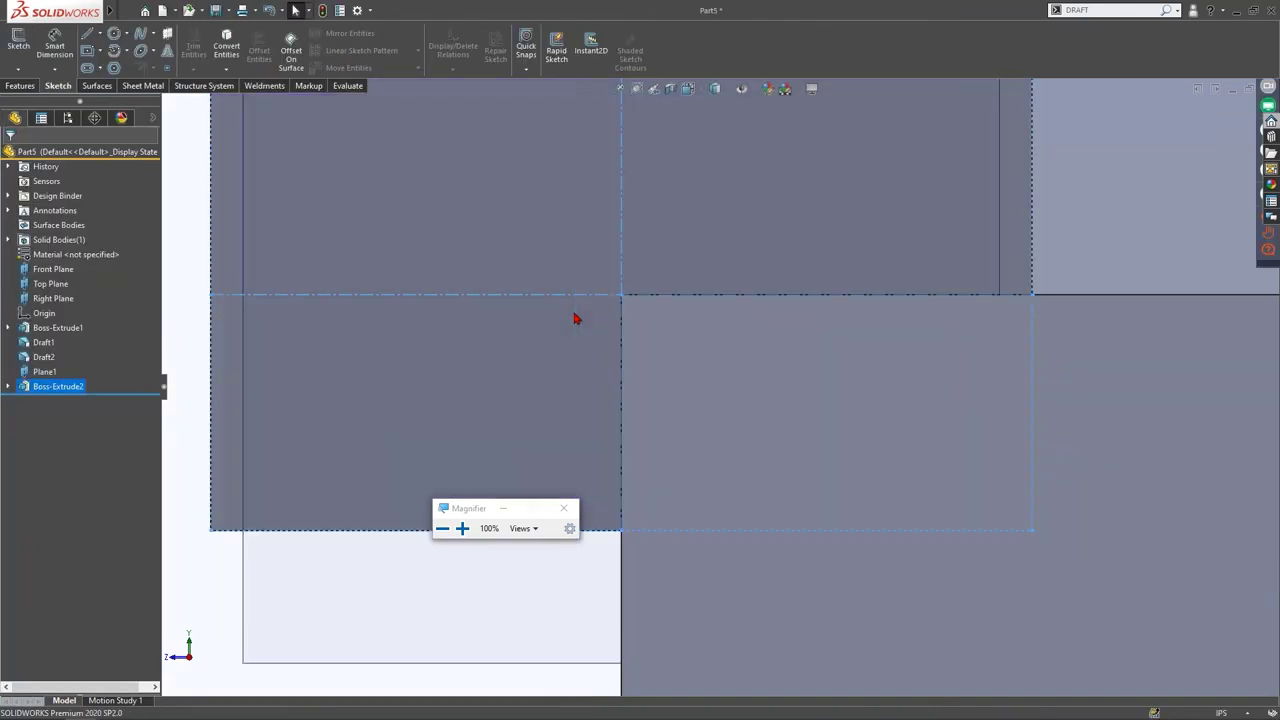
Step: Examine from the front and at an angle how the thin plate sits relative to the block's sloped edge
key("Right")
key("Right")
key("Right")
key("Right")
key("Right")
key("Right")
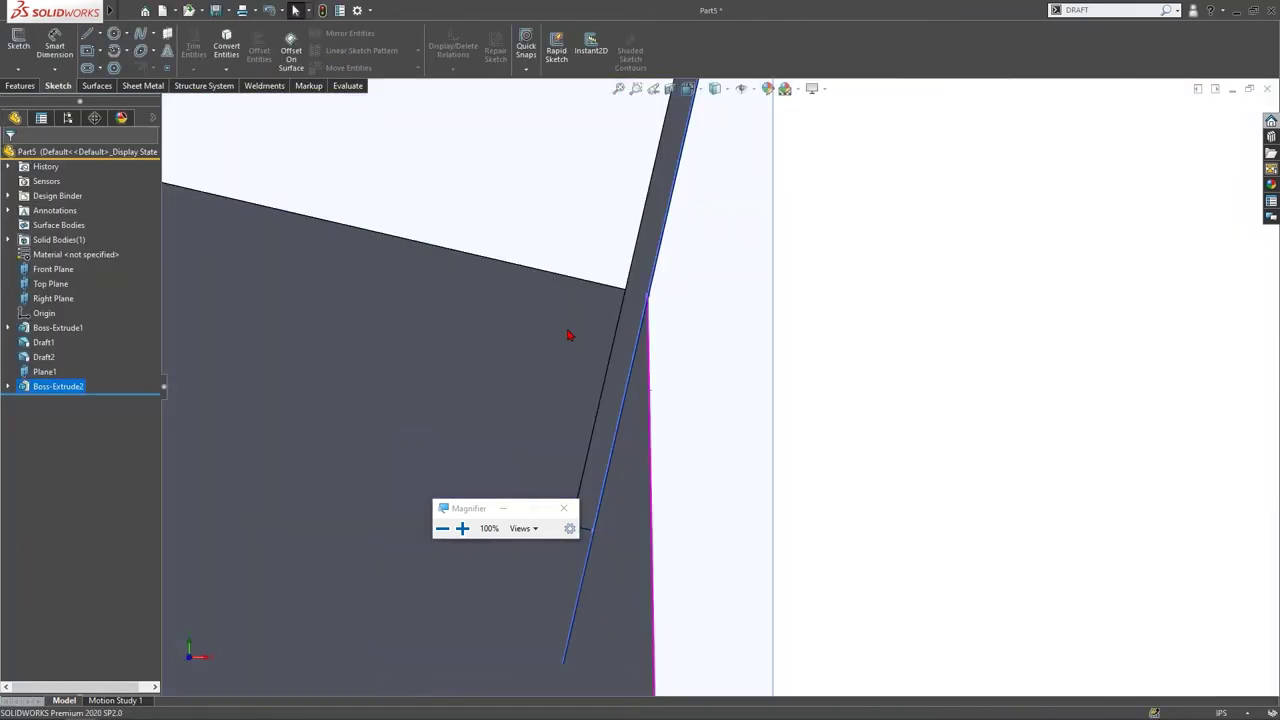
scroll(571, 335, "up", 7)
left_click(571, 333)
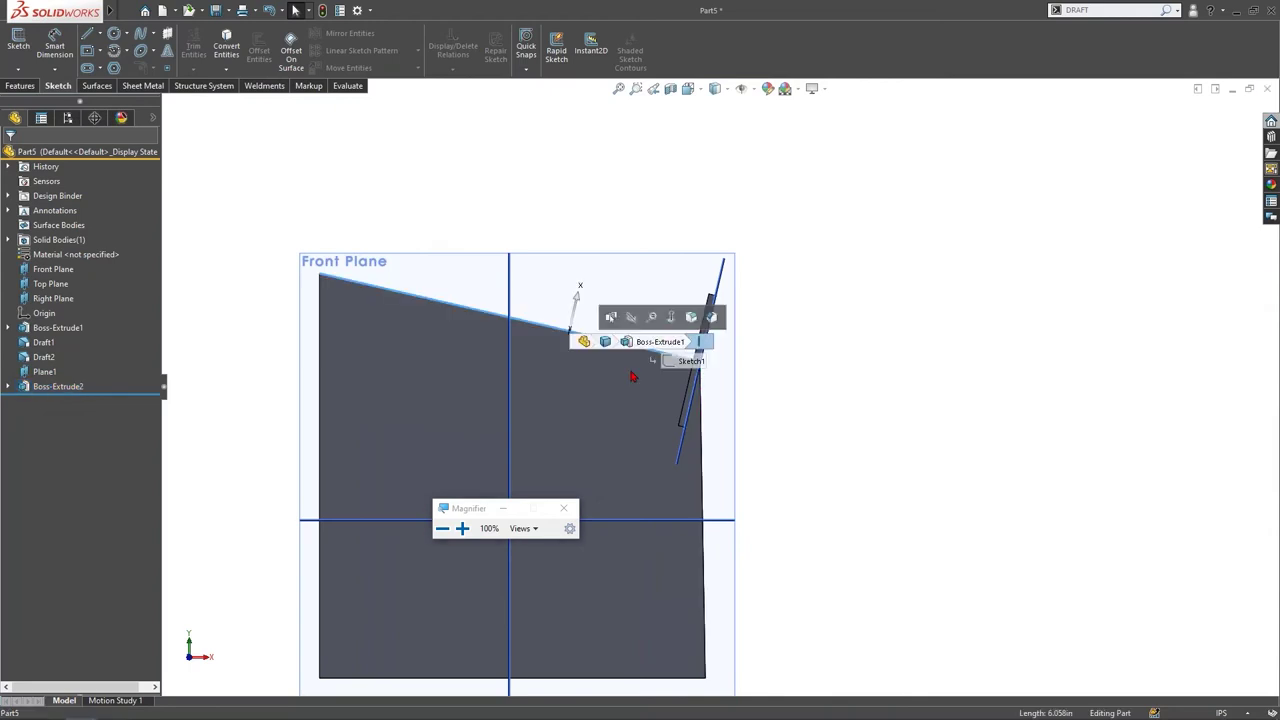
key("Left")
key("Left")
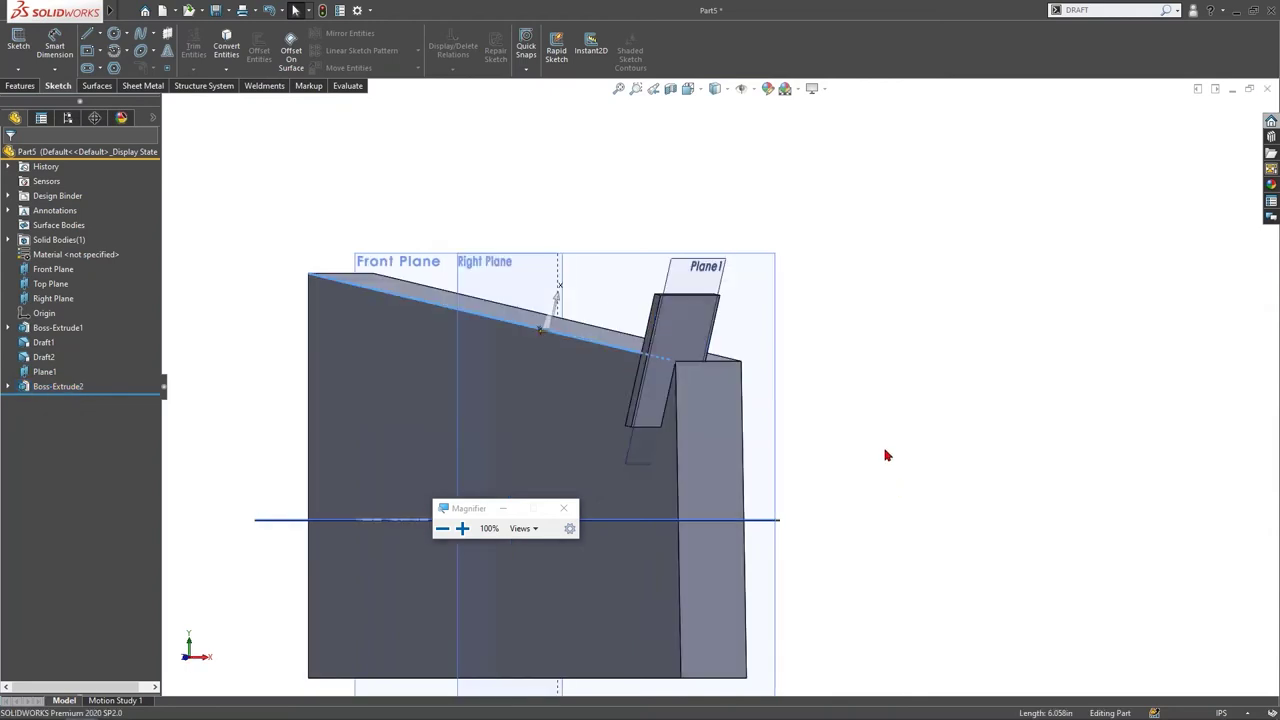
Step: Start another sketch directly from the block's rear sloped top edge, perpendicular to that edge
left_click(821, 383)
left_click(730, 353)
left_click(714, 349)
left_click(715, 349)
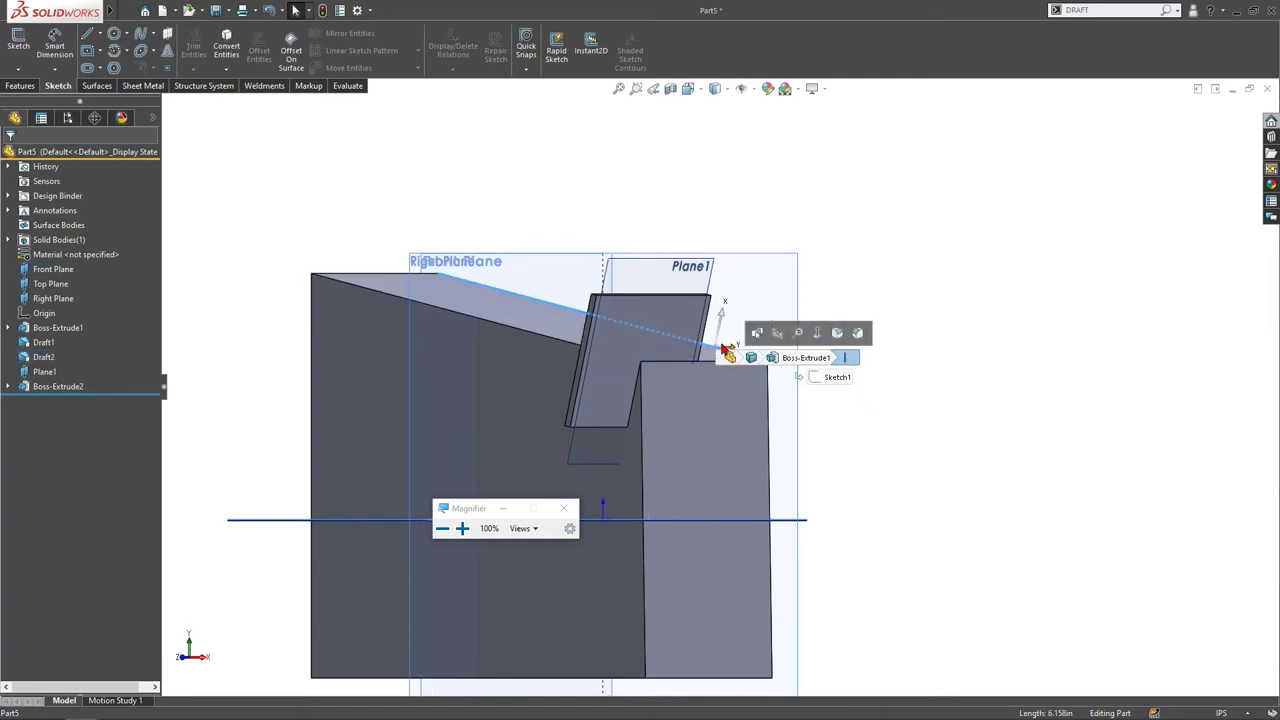
left_click(20, 40)
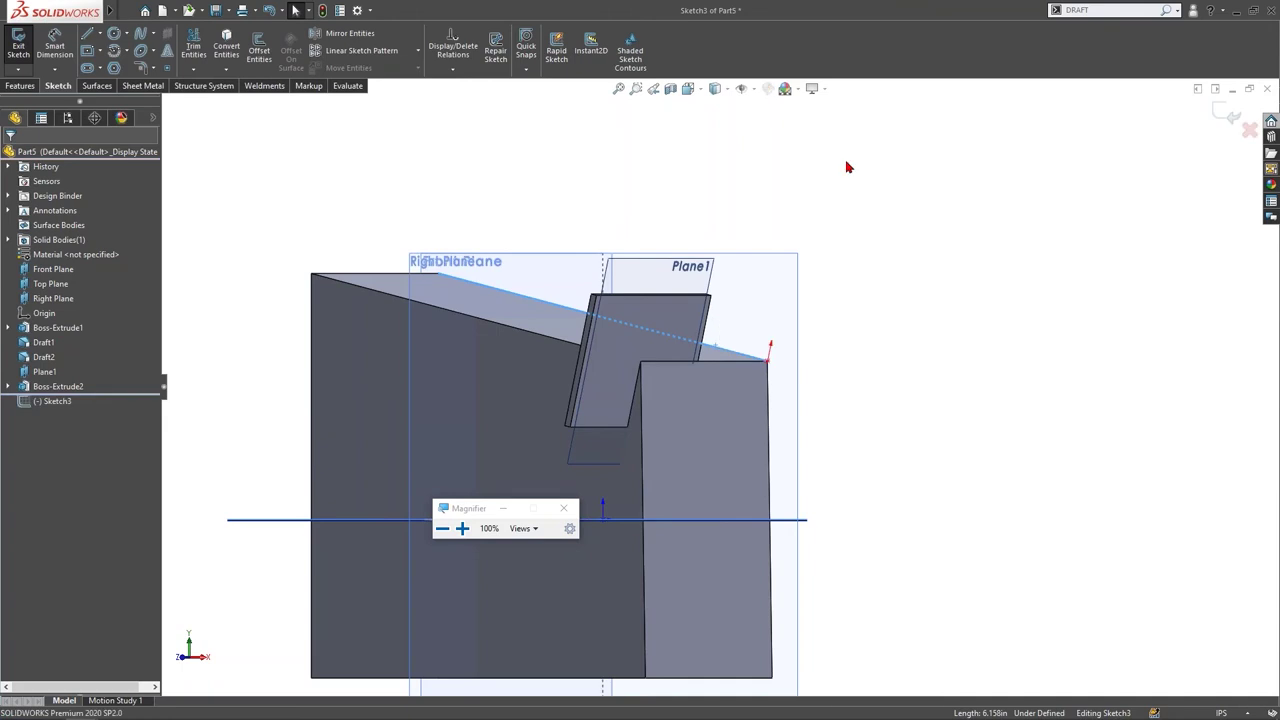
Step: Exit the sketch on the plane normal to the edge and identify Plane1 and Plane2 in the model
left_click(1228, 118)
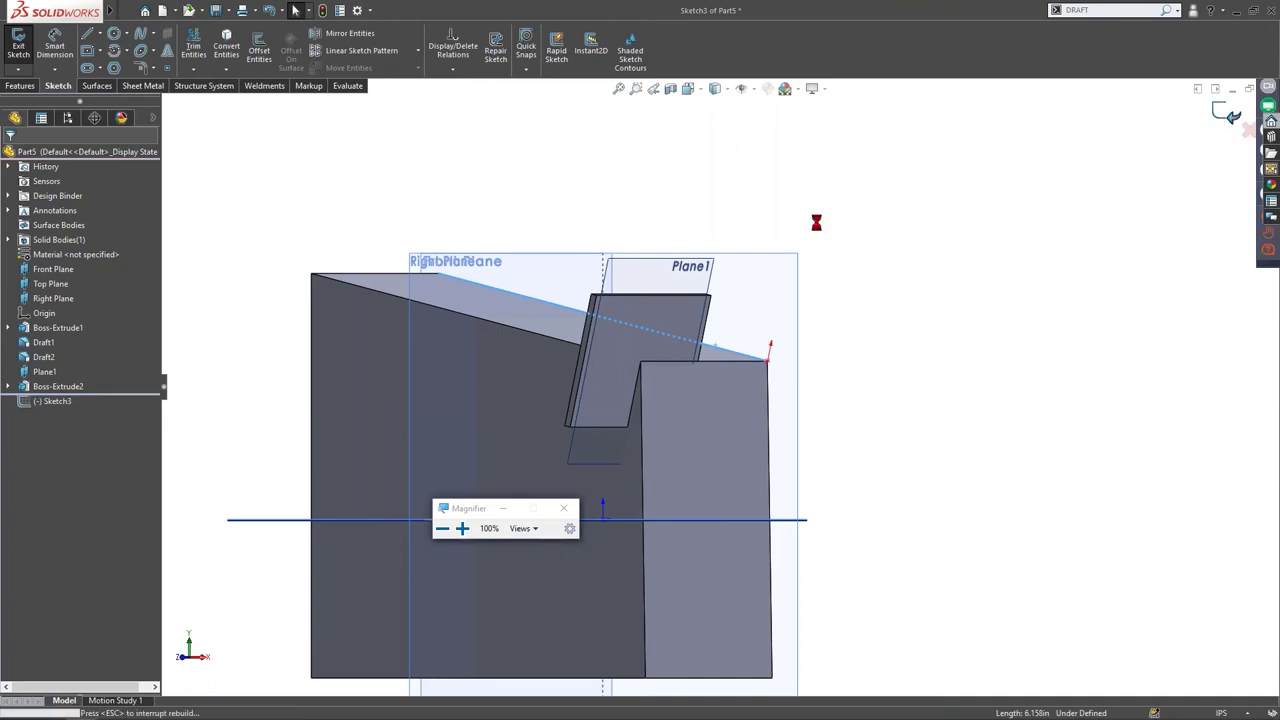
left_click(30, 375)
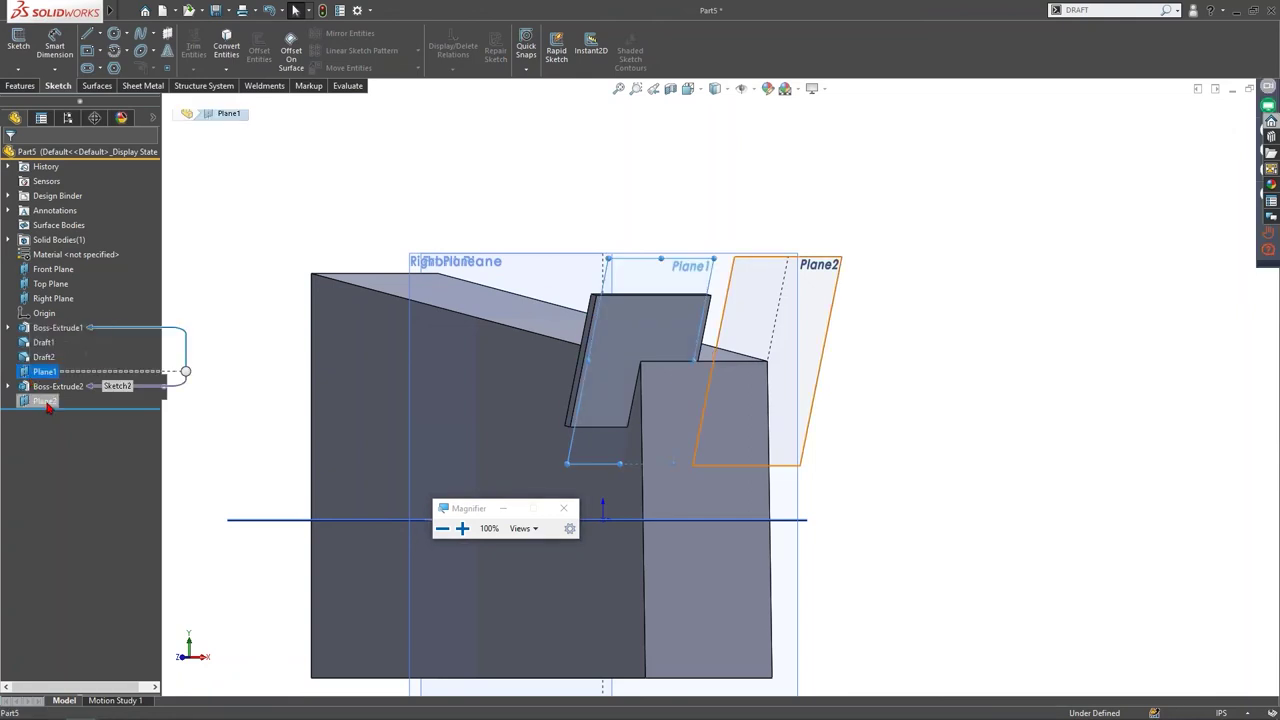
left_click(44, 401)
left_click(171, 411)
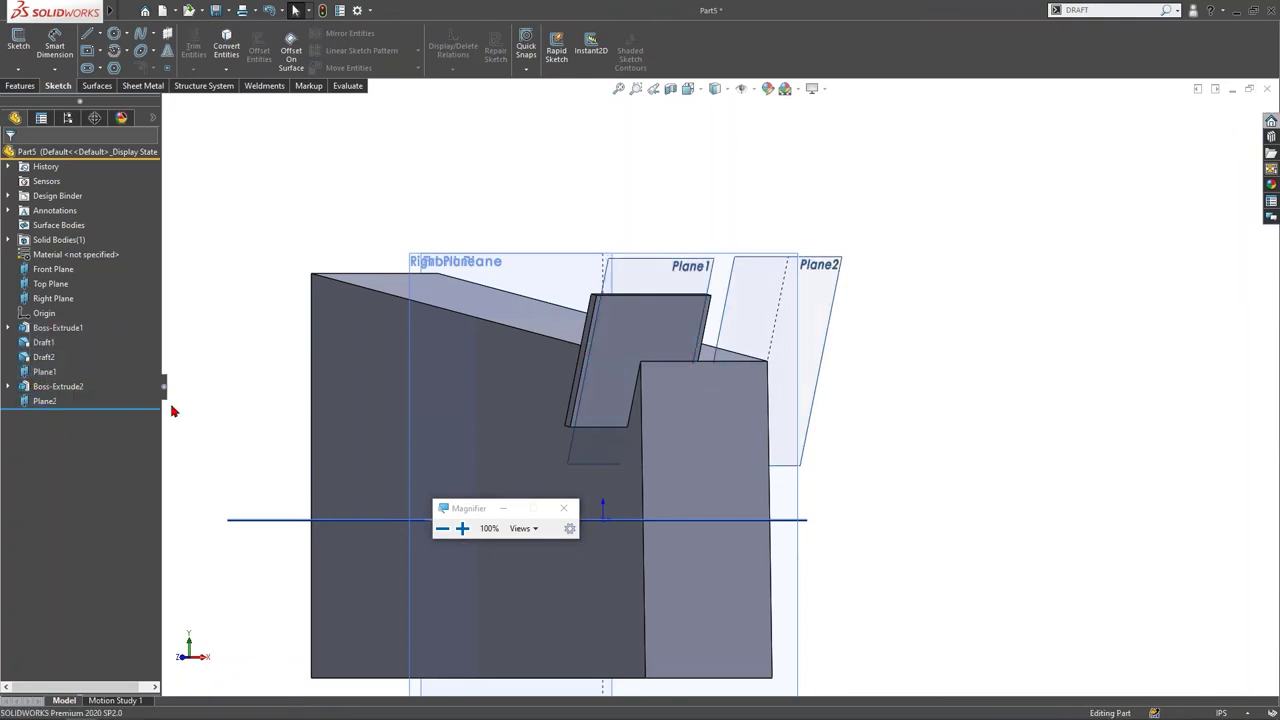
Step: Switch to the presentation, advance to the slide with tips 16 to 18, and return to the part in SOLIDWORKS
key("alt+Tab")
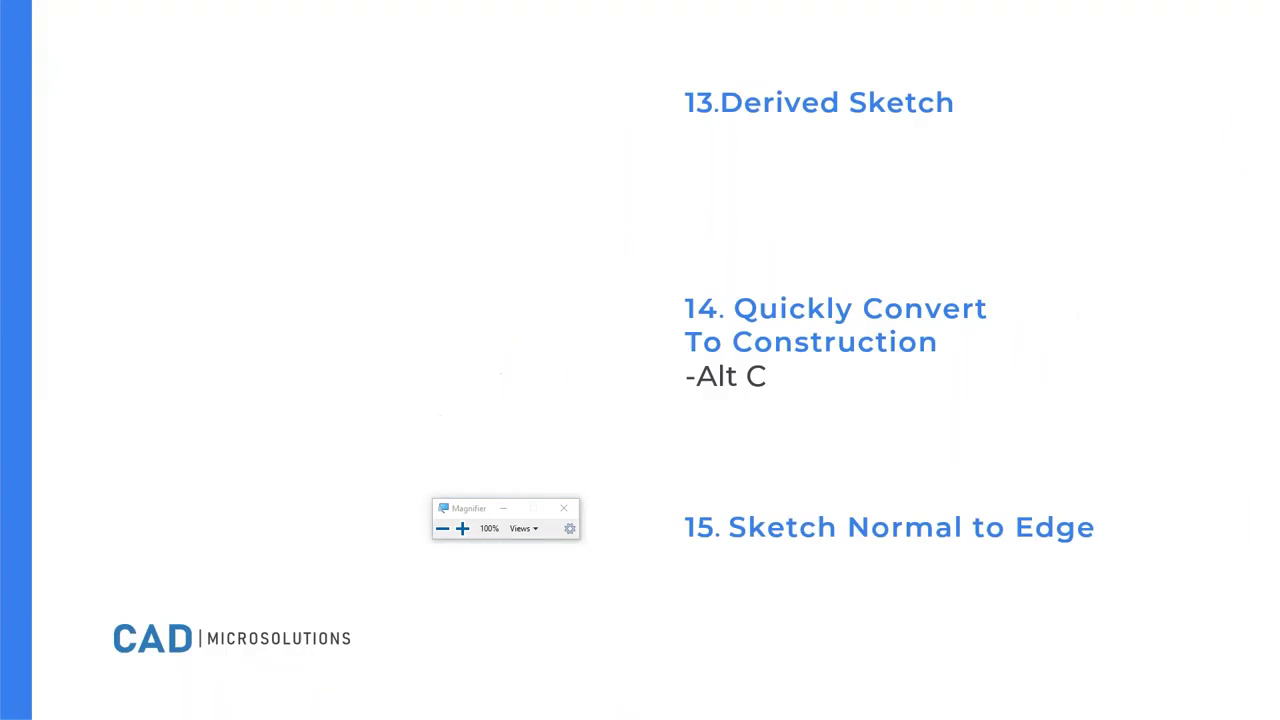
key("Right")
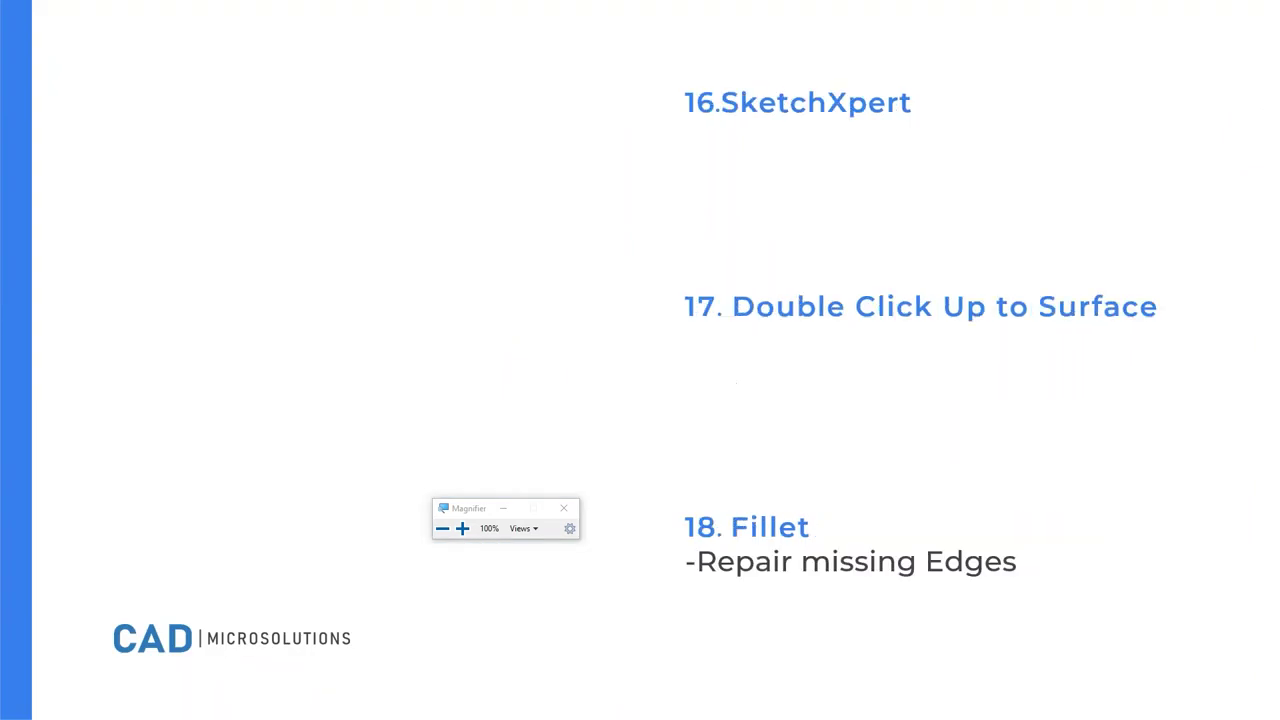
key("alt+Tab")
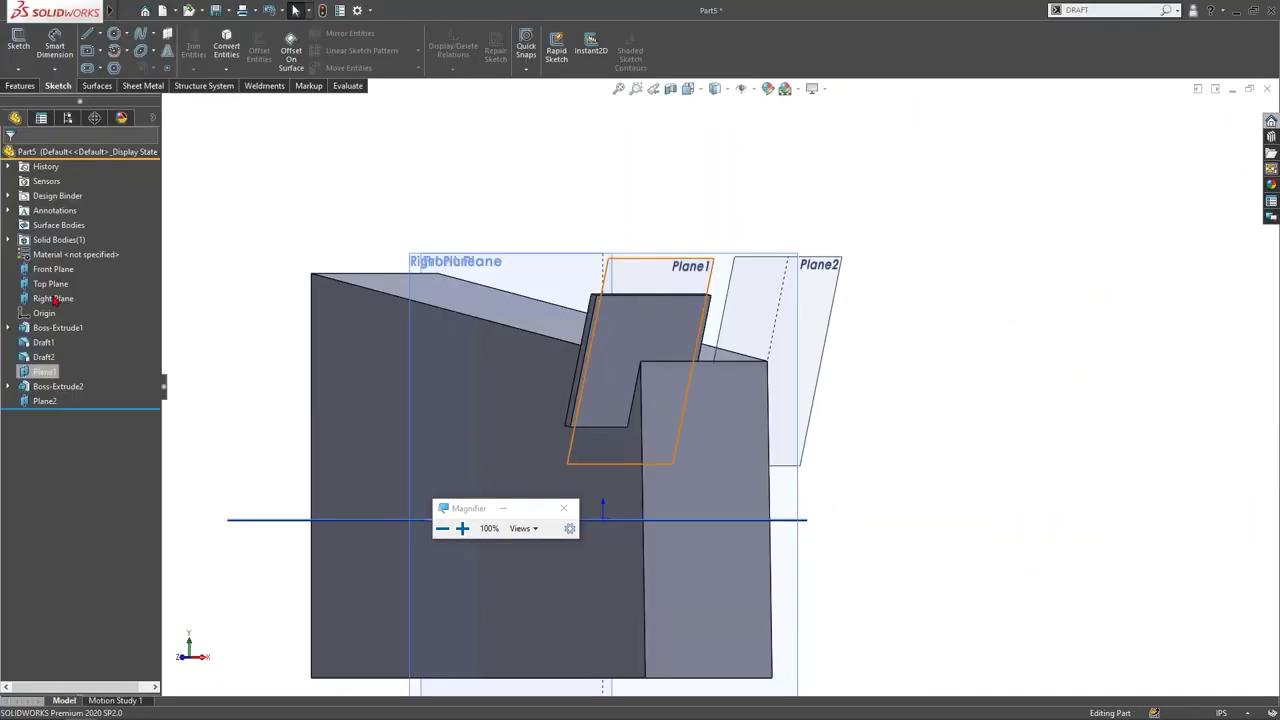
Step: Sketch two circles about 1.1 in and 1.35 in in diameter on the Front Plane, one on each side below the origin
left_click(54, 272)
left_click(64, 254)
left_click(114, 34)
key("c")
key("space")
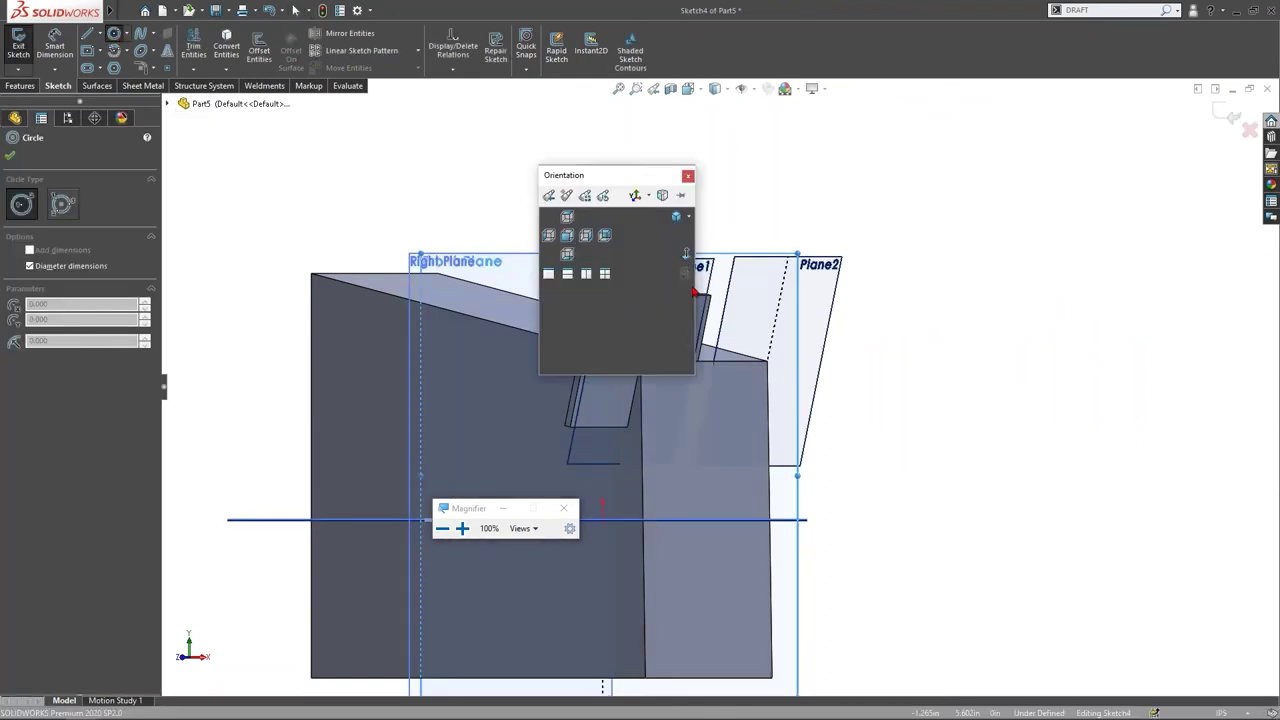
left_click(686, 256)
left_click(637, 481)
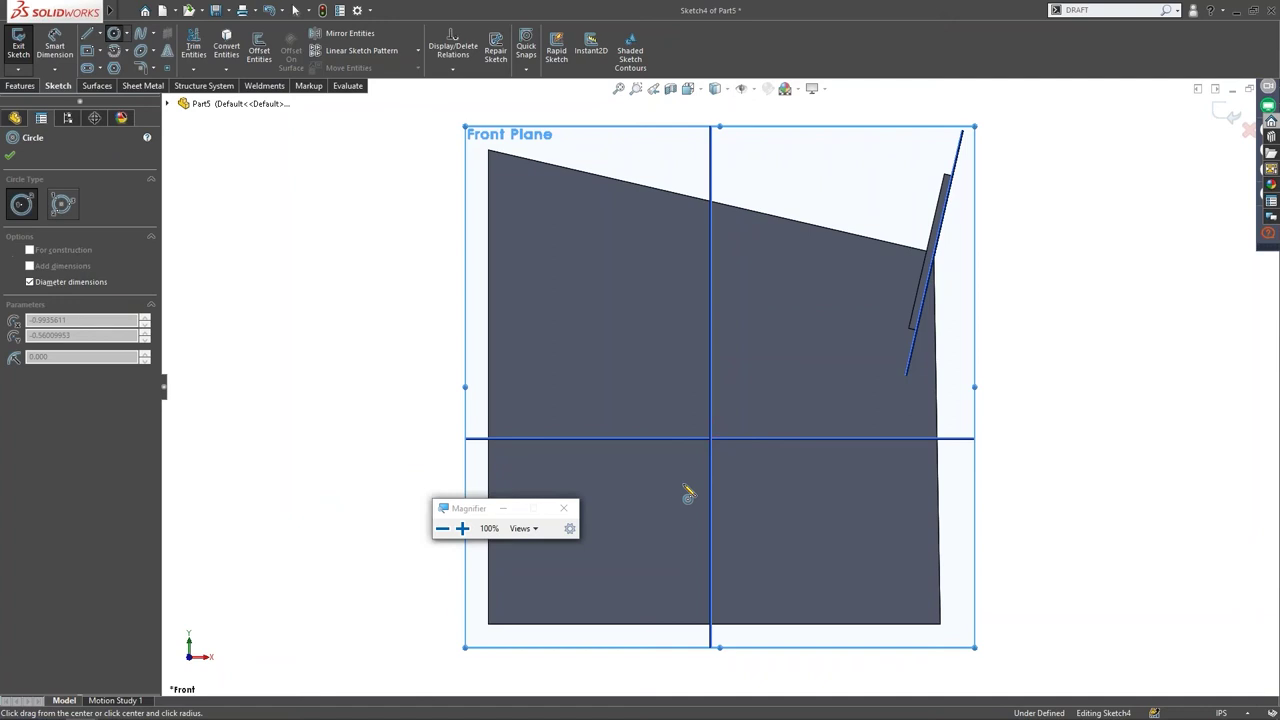
left_click(719, 494)
left_click(803, 485)
left_click(857, 510)
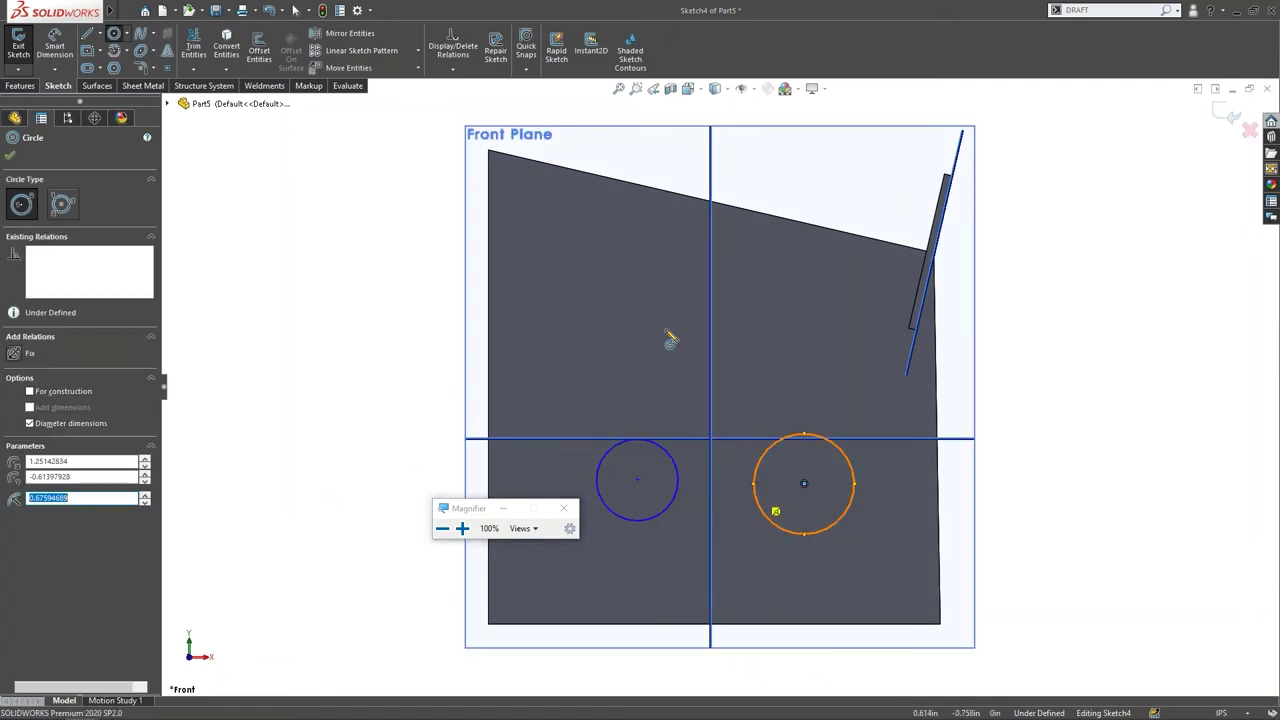
key("Escape")
Step: Fully define the sketch automatically, using relations and baseline dimensions from the origin for all entities
left_click(453, 68)
left_click(458, 118)
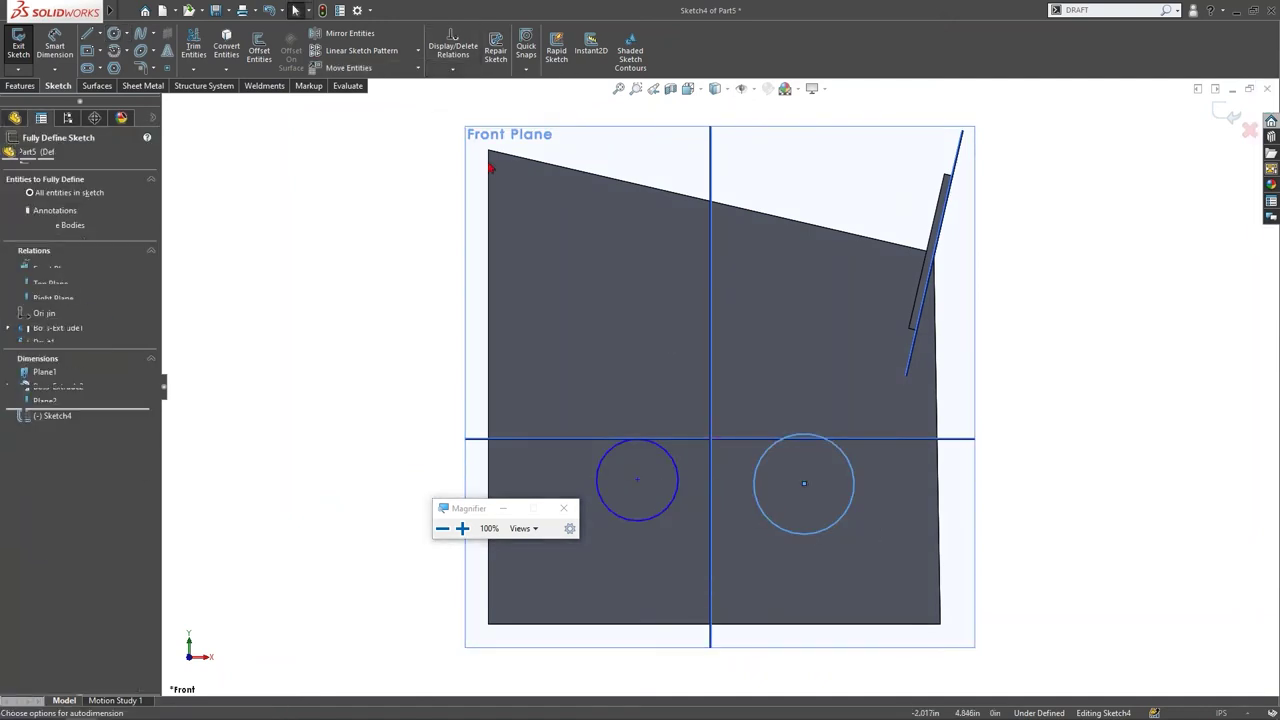
left_click(80, 226)
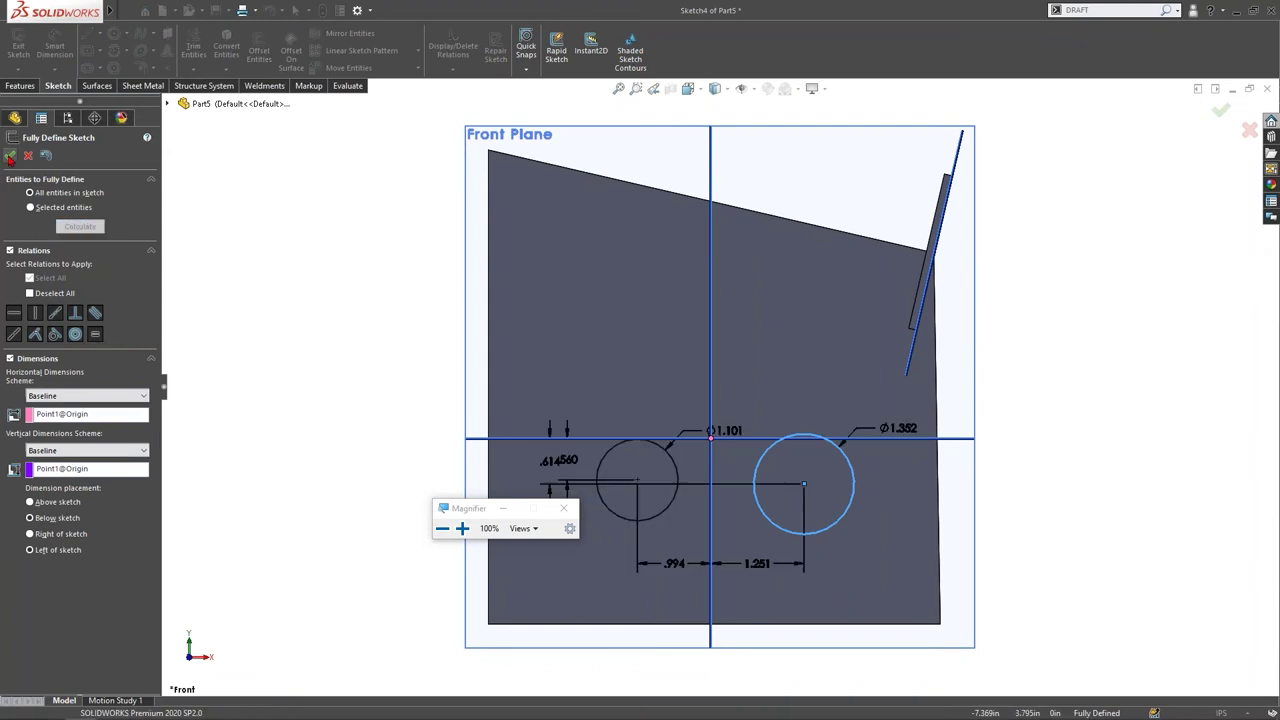
left_click(10, 157)
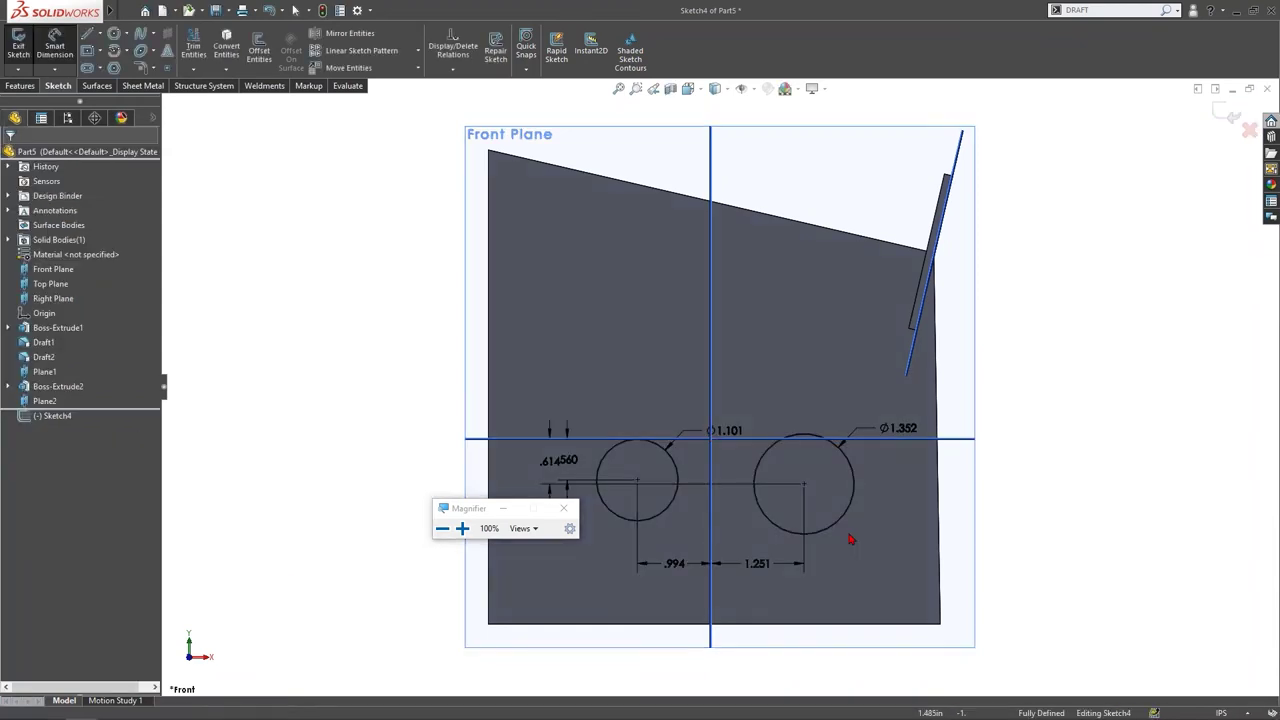
Step: Over-define the sketch by adding equal and tangent relations between the two circles
left_click(672, 505)
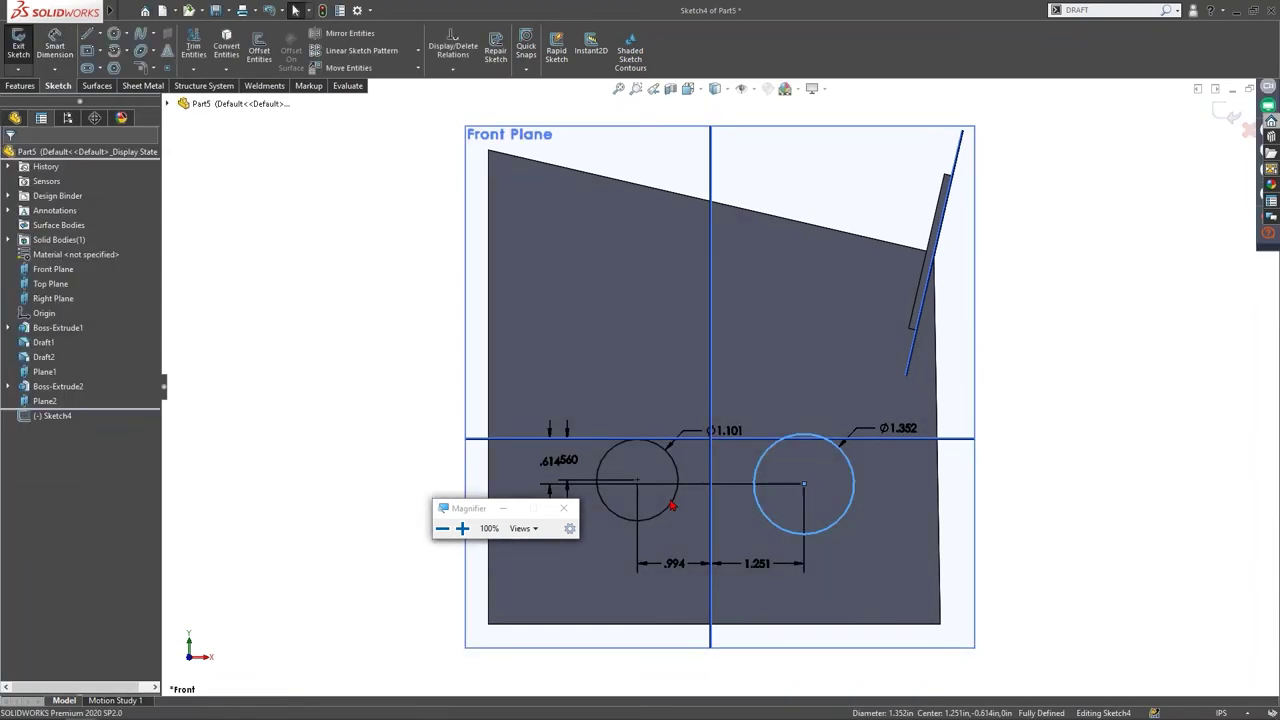
left_click(672, 506)
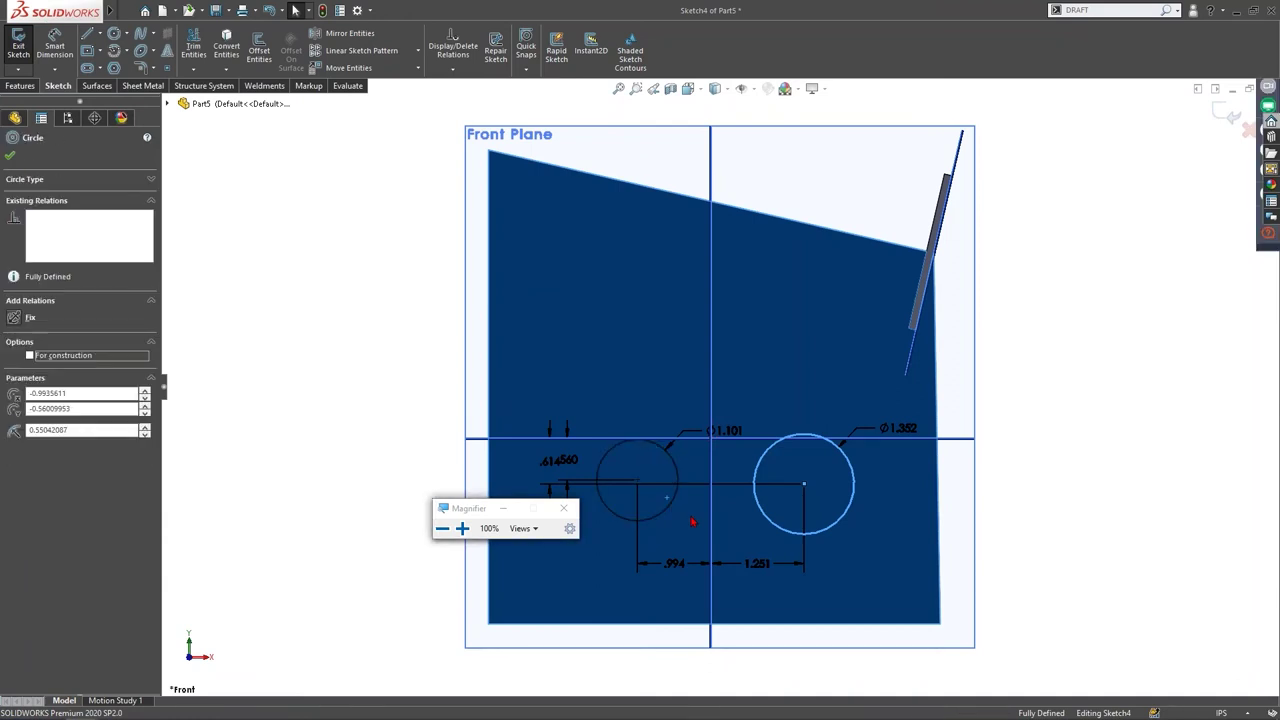
left_click(708, 534, "ctrl")
left_click(711, 535, "ctrl")
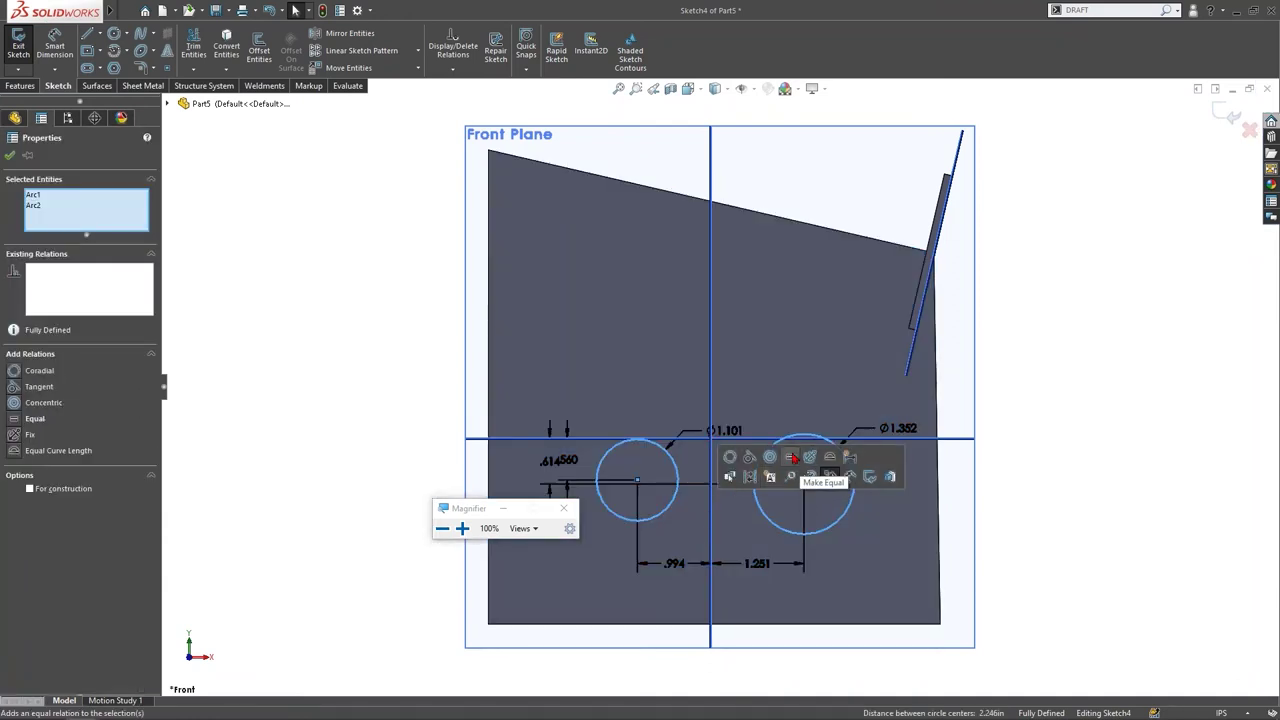
left_click(791, 457)
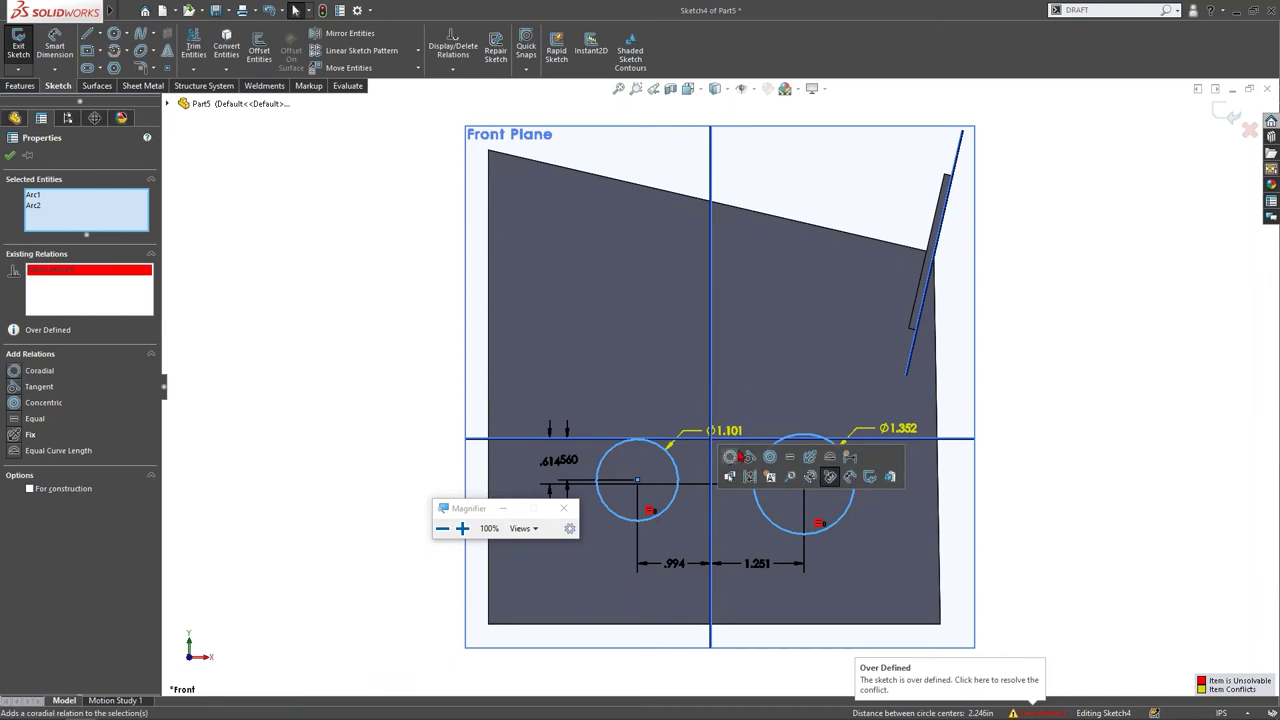
left_click(1016, 542)
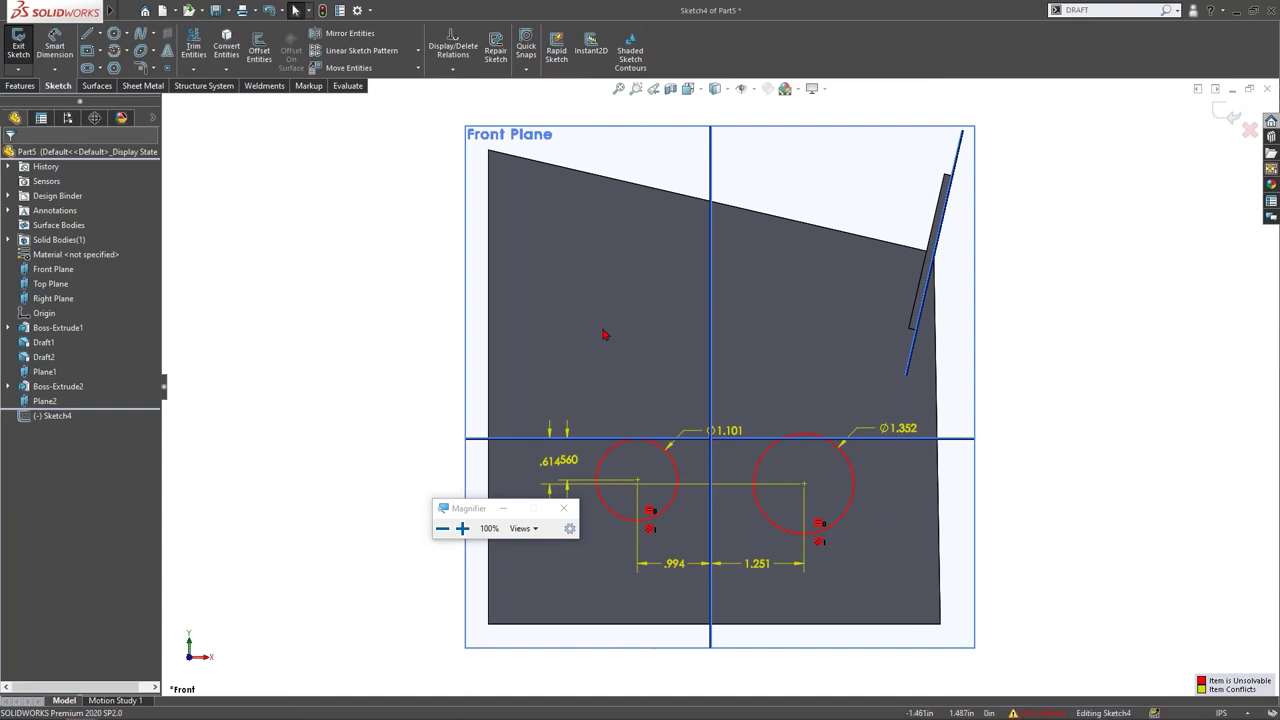
Step: Search for the SketchXpert command, run it, and diagnose the conflicts in the over-defined sketch
key("w")
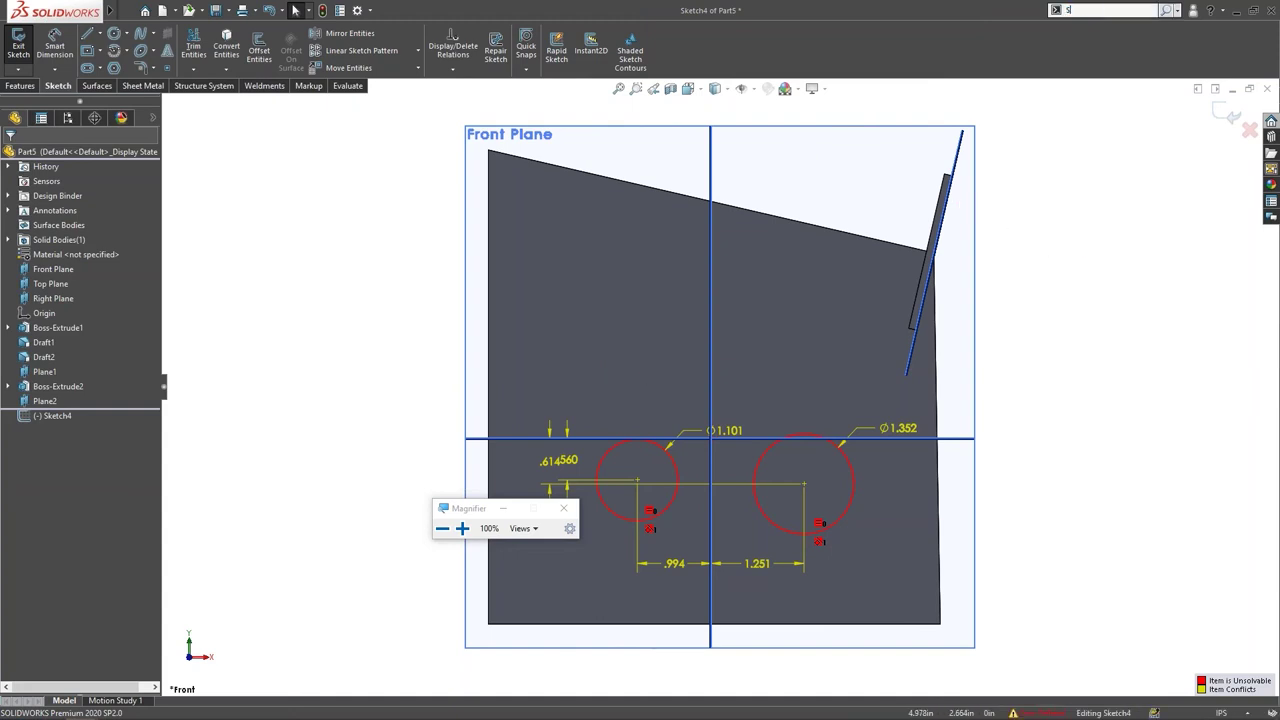
type("CH")
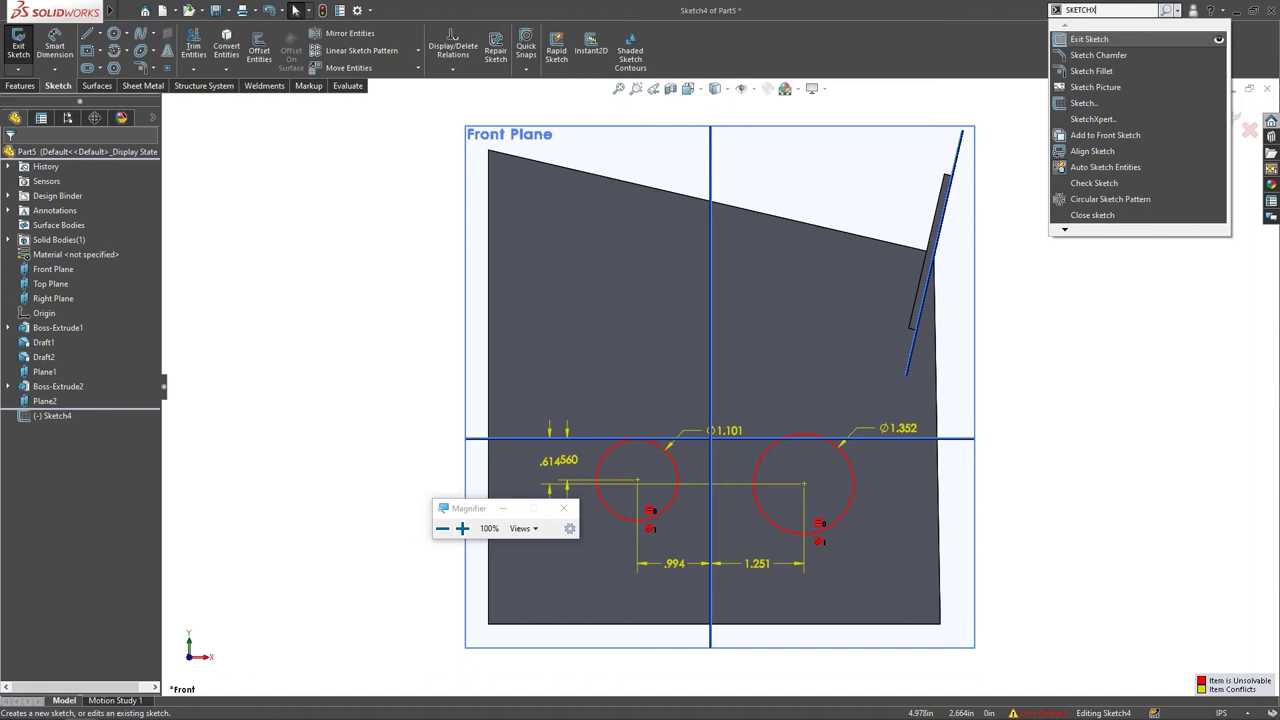
key("Return")
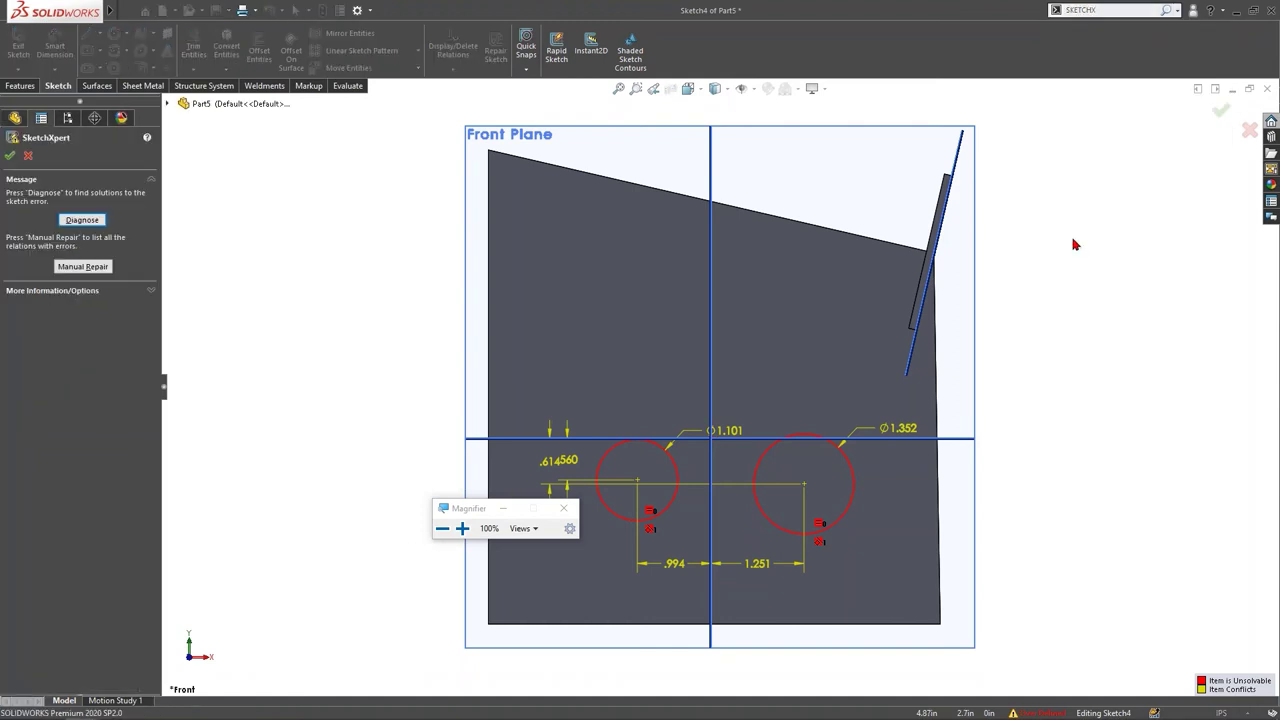
left_click(100, 221)
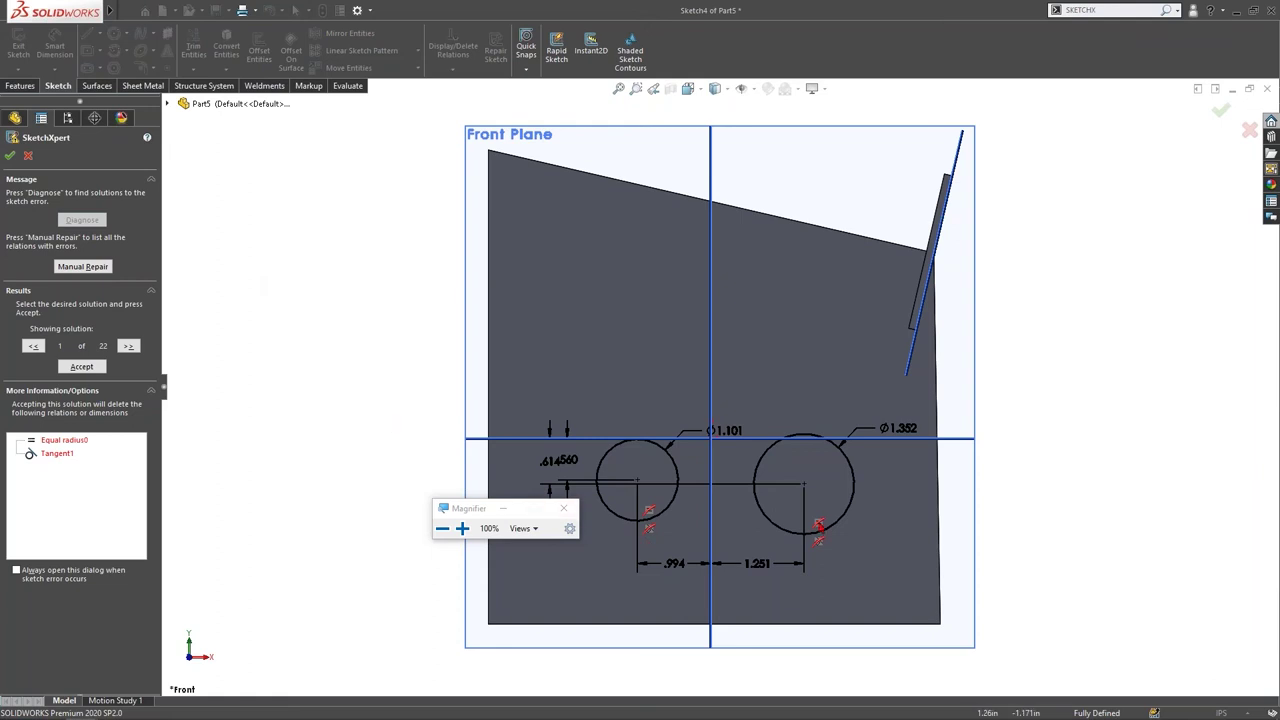
scroll(818, 524, "down", 4)
scroll(800, 504, "up", 2, "ctrl+alt")
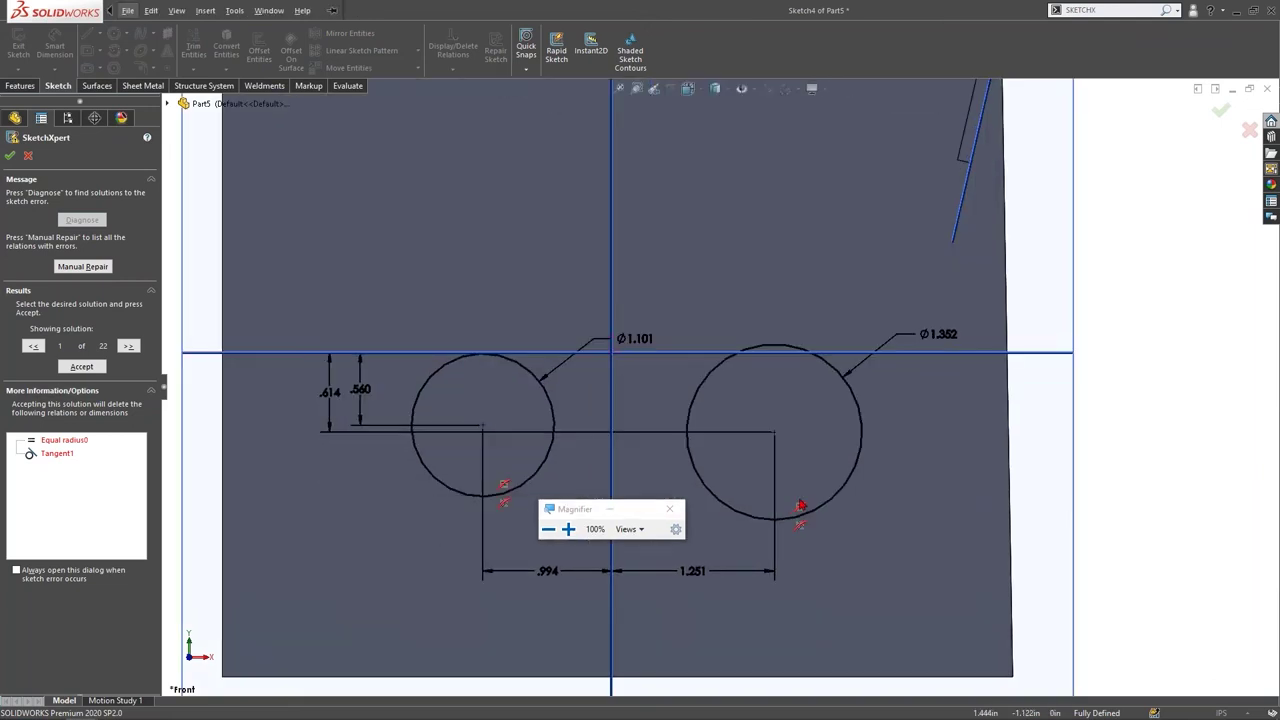
left_click_drag(687, 509, 938, 490)
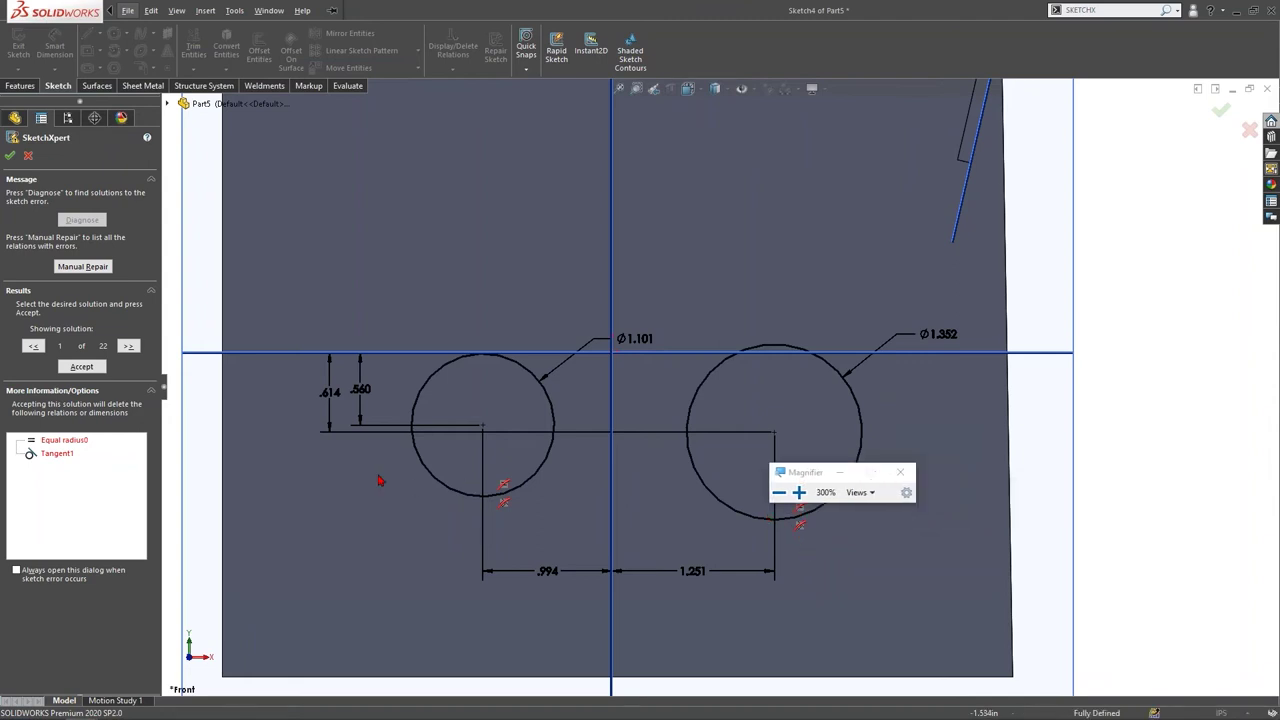
scroll(229, 464, "down", 2, "ctrl+alt")
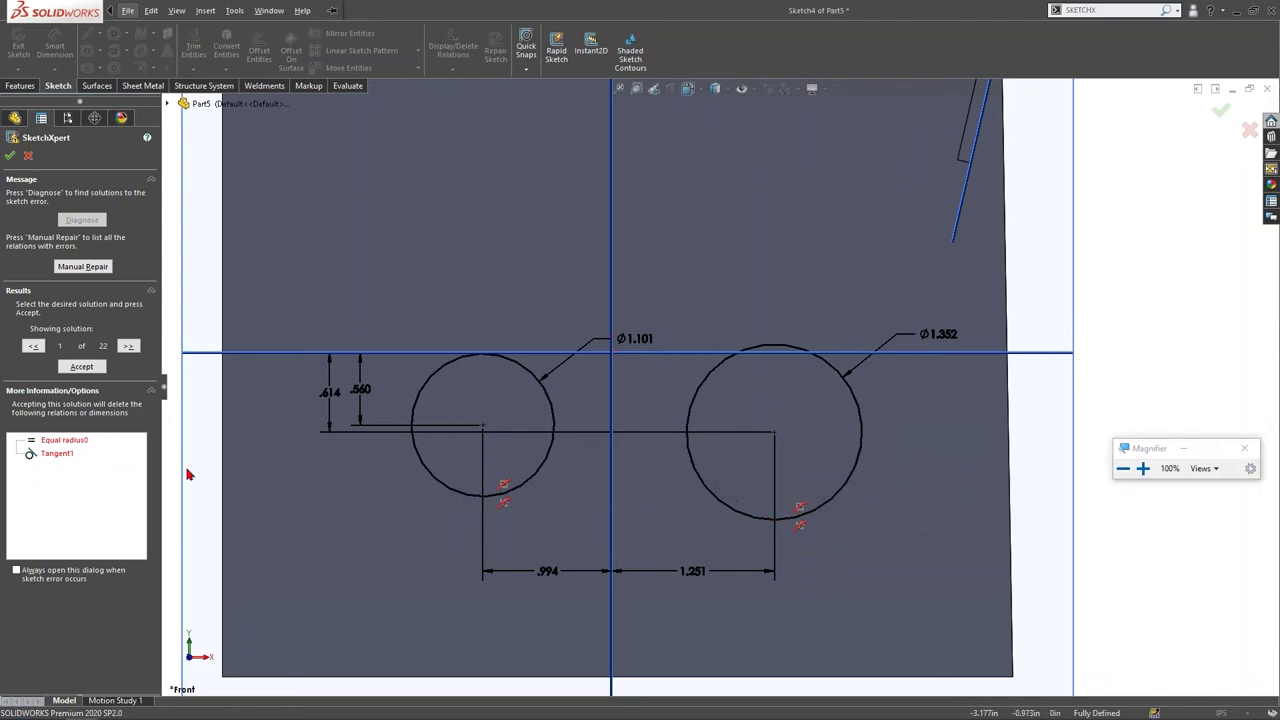
Step: Browse through the solutions proposed by SketchXpert and return to the first one
left_click(128, 345)
left_click(128, 345)
left_click(128, 345)
left_click(128, 345)
left_click(128, 345)
left_click(128, 345)
left_click(128, 345)
left_click(128, 345)
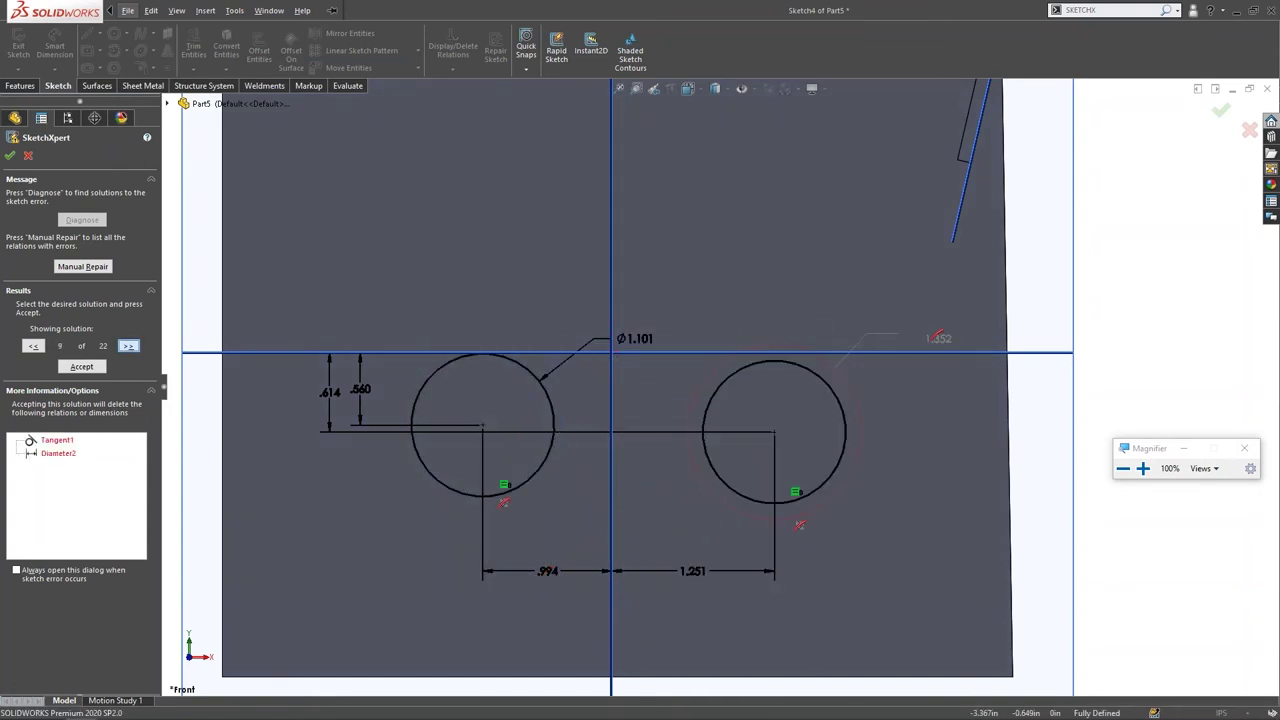
left_click(128, 345)
left_click(128, 345)
left_click(128, 345)
left_click(128, 345)
left_click(33, 345)
left_click(33, 345)
left_click(33, 345)
left_click(33, 345)
left_click(33, 345)
left_click(33, 345)
left_click(33, 345)
left_click(33, 345)
left_click(33, 345)
left_click(33, 345)
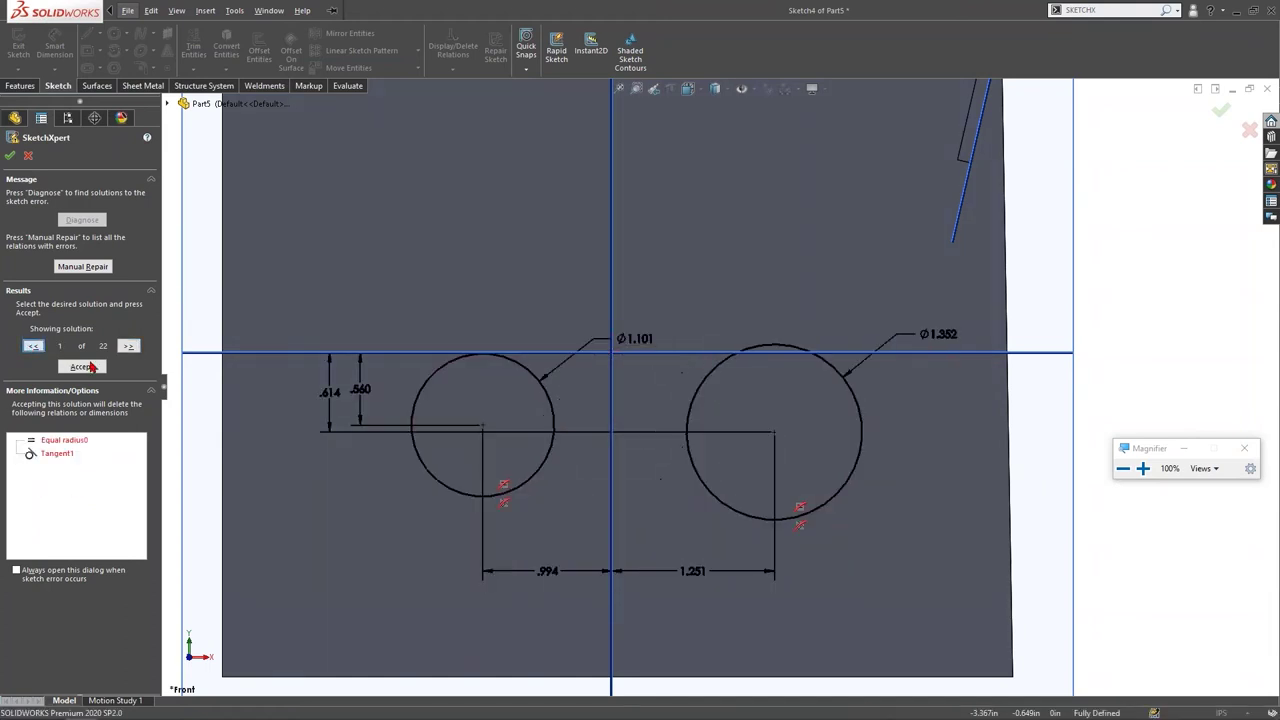
Step: Accept the solution that deletes the equal radius and tangent relations, close SketchXpert, and exit the sketch
left_click(82, 366)
left_click(15, 155)
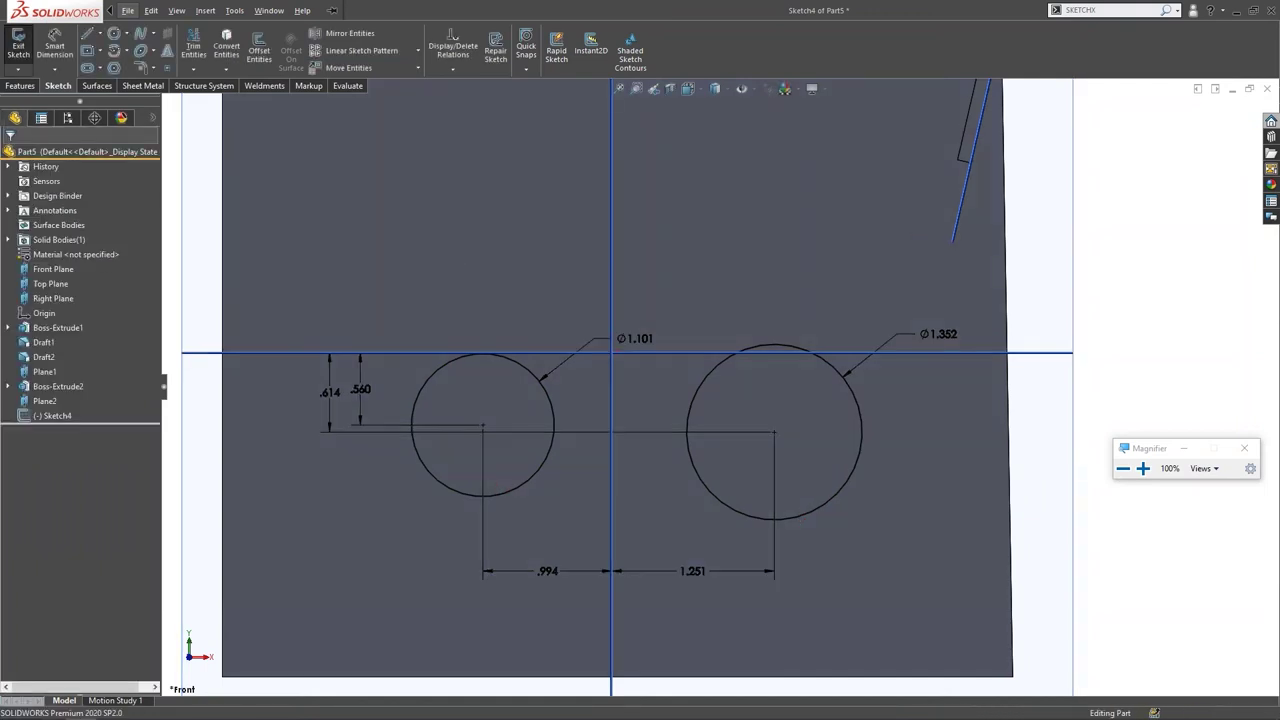
left_click(18, 45)
Step: Check the next tip on the presentation slide and create a new part document
key("alt+Tab")
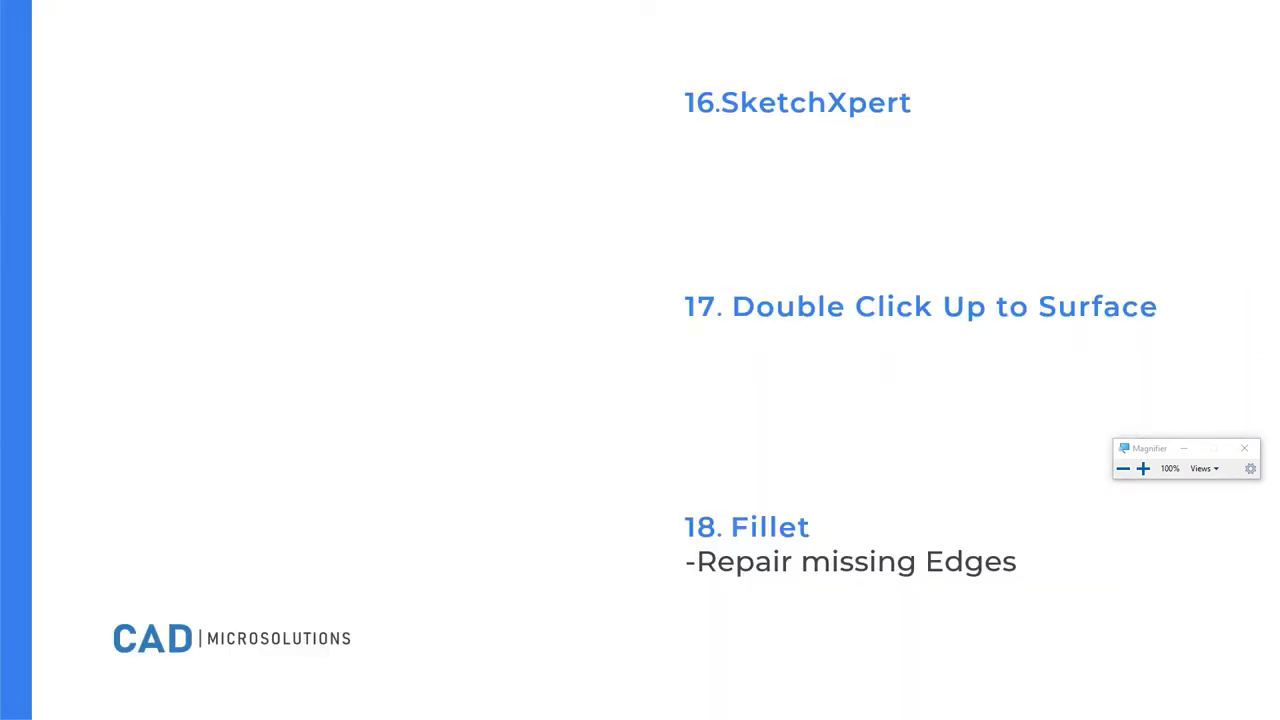
key("alt+Tab")
scroll(888, 388, "up", 7)
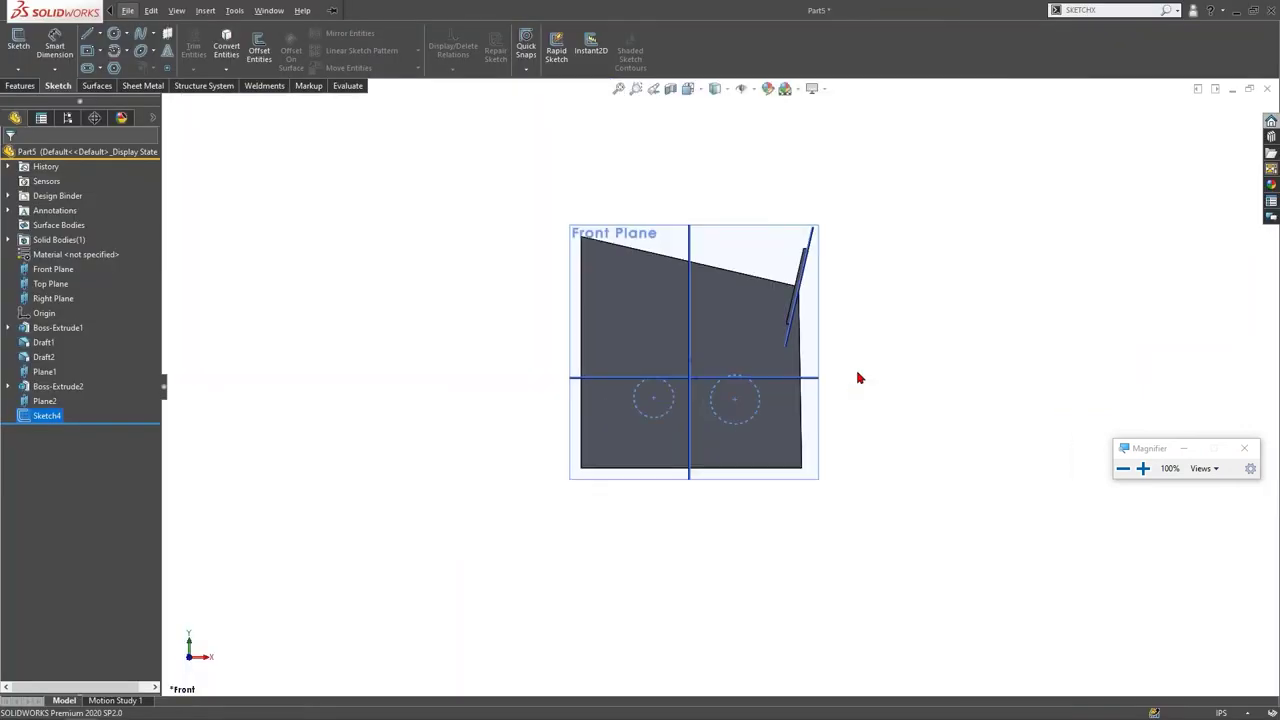
key("ctrl+n")
left_click(502, 228)
key("Return")
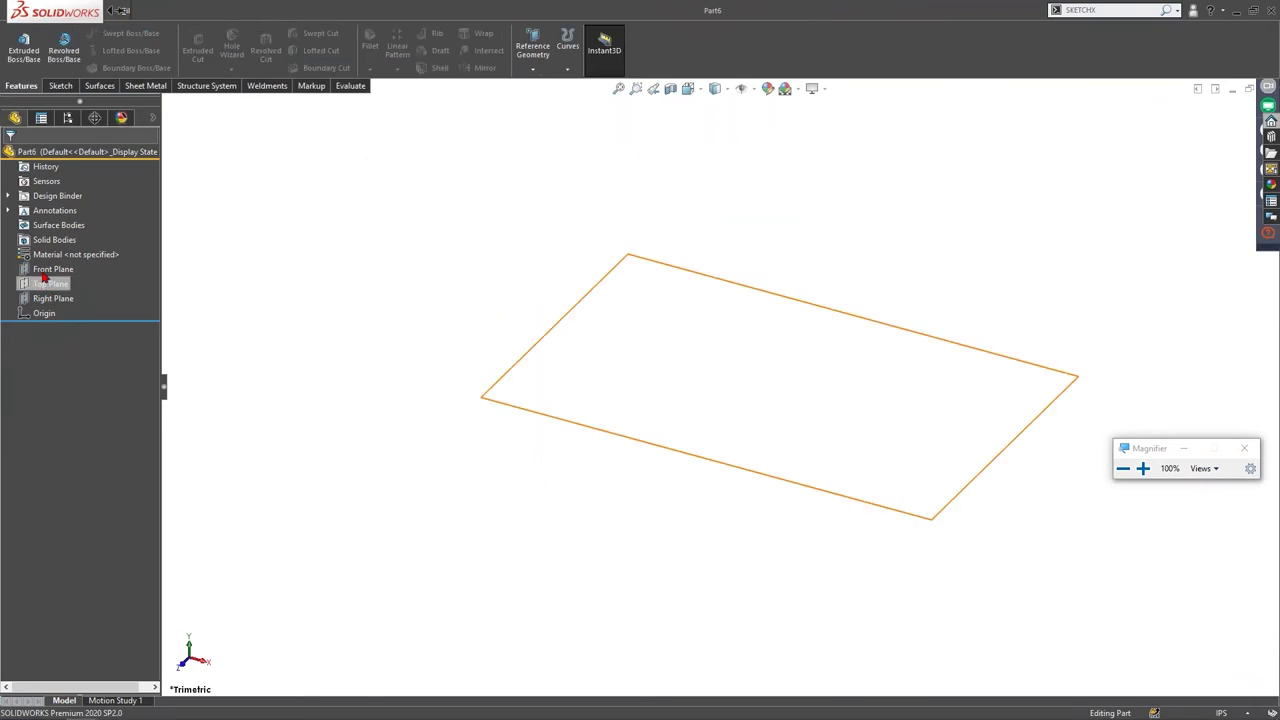
Step: Sketch a center rectangle on the Front Plane, centered on the origin
key("s")
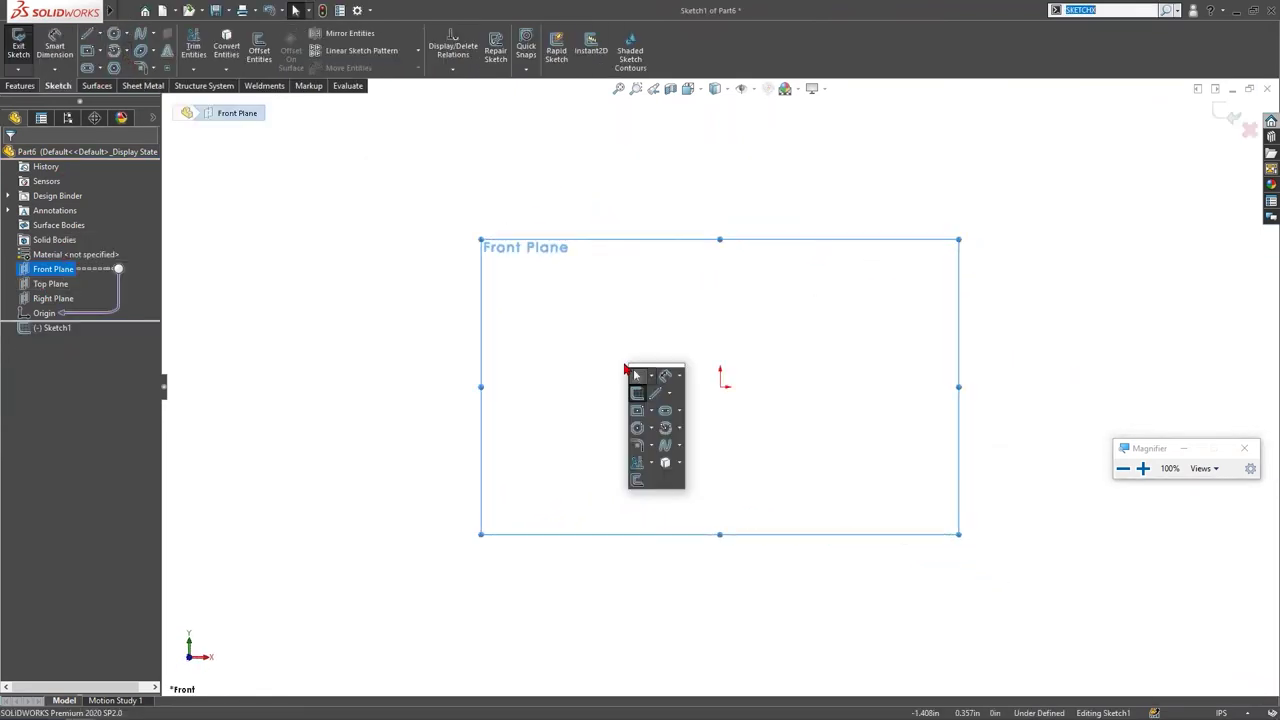
left_click(641, 413)
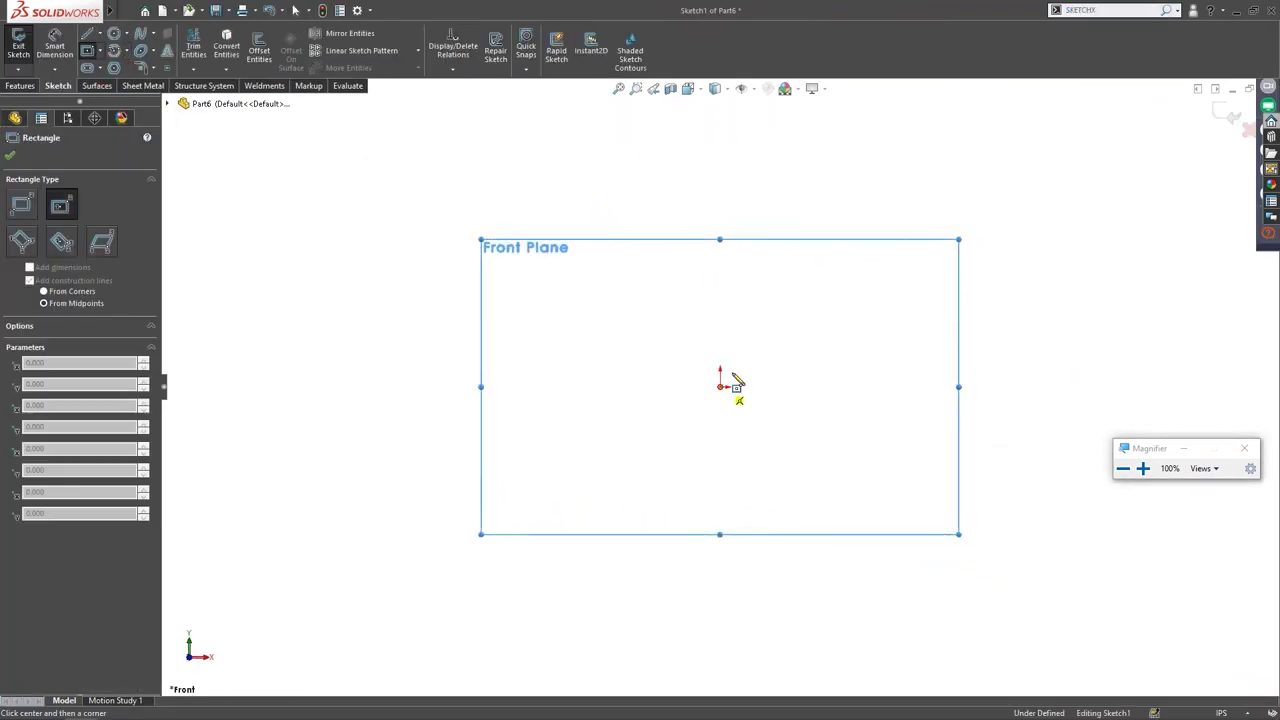
left_click(720, 387)
left_click(921, 280)
Step: Draw a circle 1 in in diameter on the rectangle's horizontal centerline, near its left edge
left_click(115, 34)
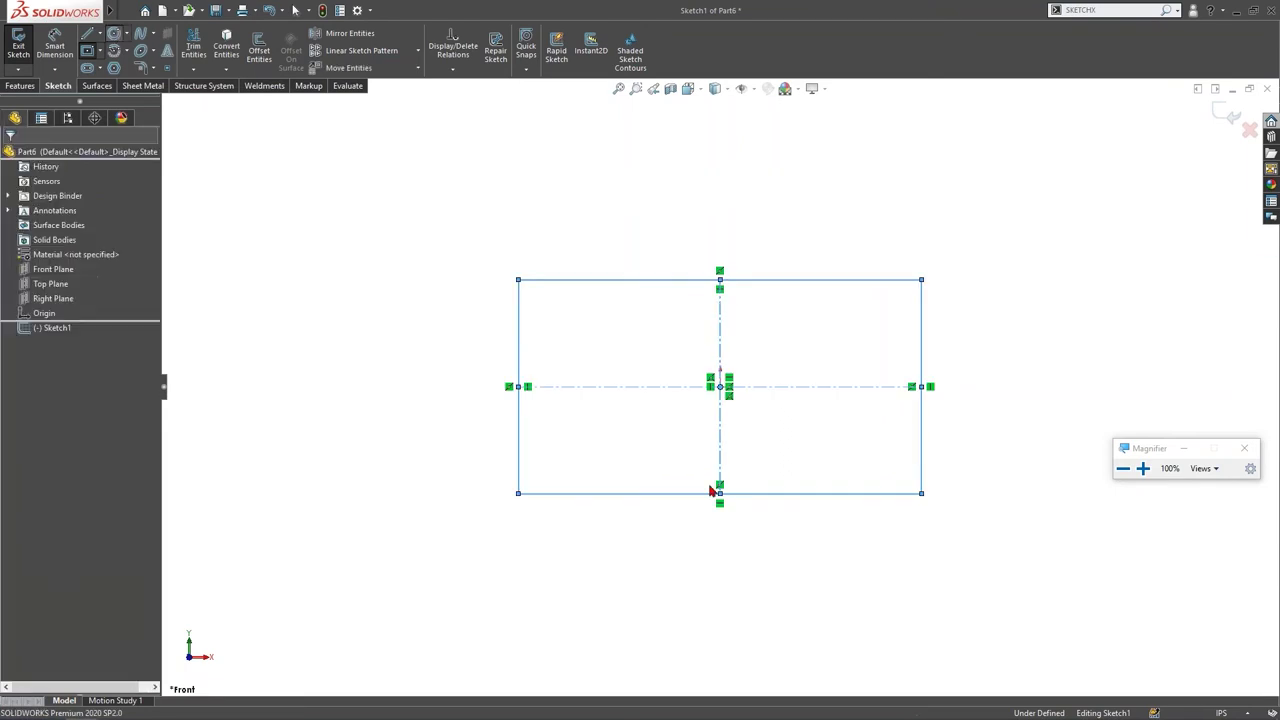
left_click(577, 386)
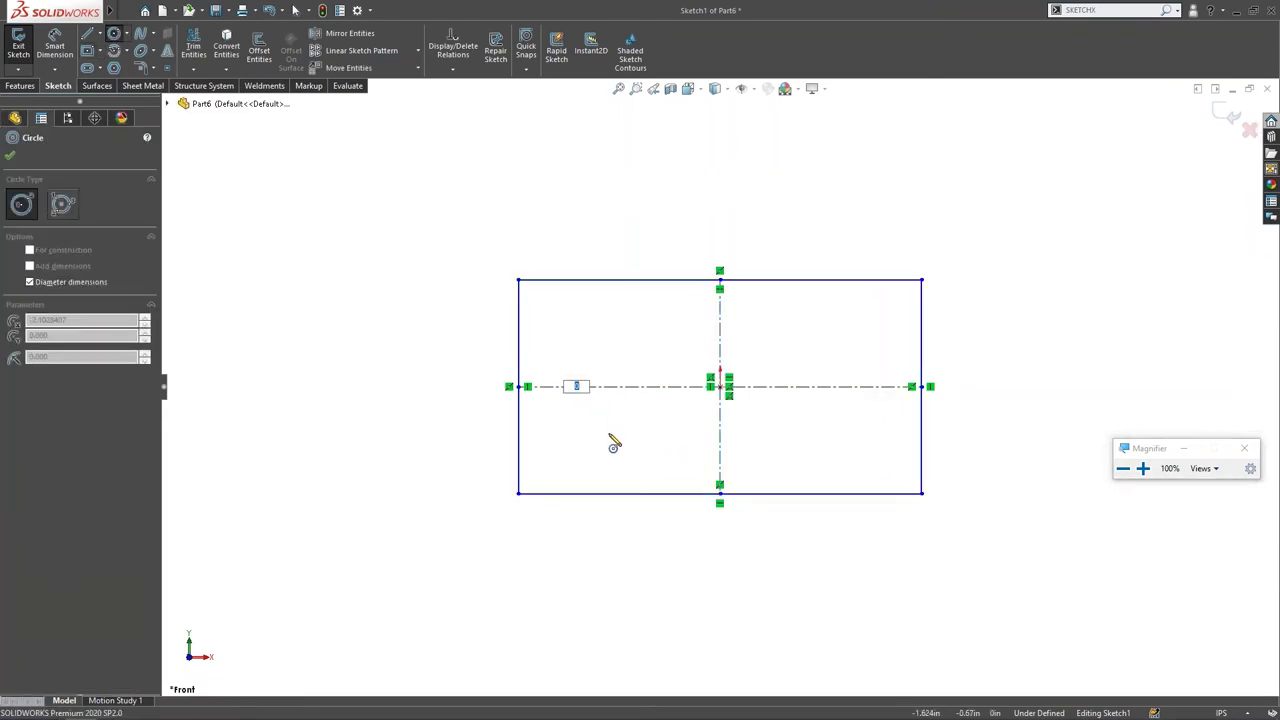
key("Return")
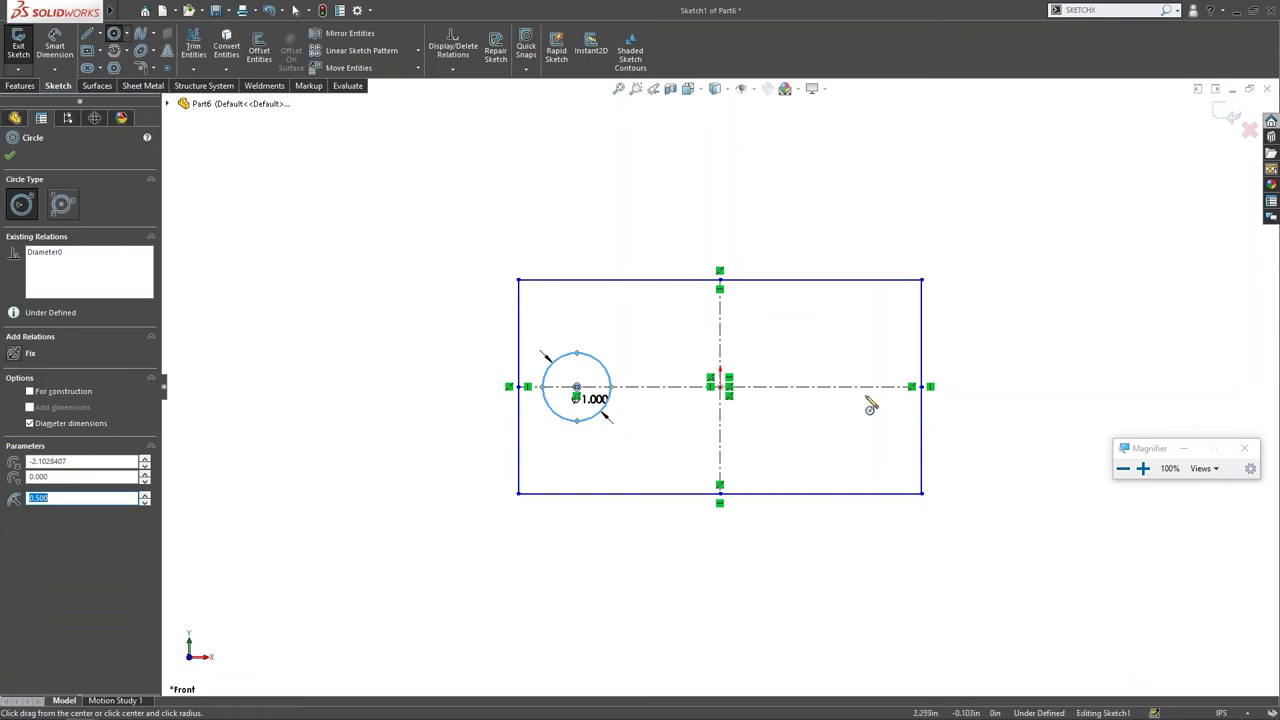
Step: Draw a second circle with a radius of about 0.61 in on the rectangle's horizontal centerline, near its right edge
left_click(851, 386)
left_click(855, 430)
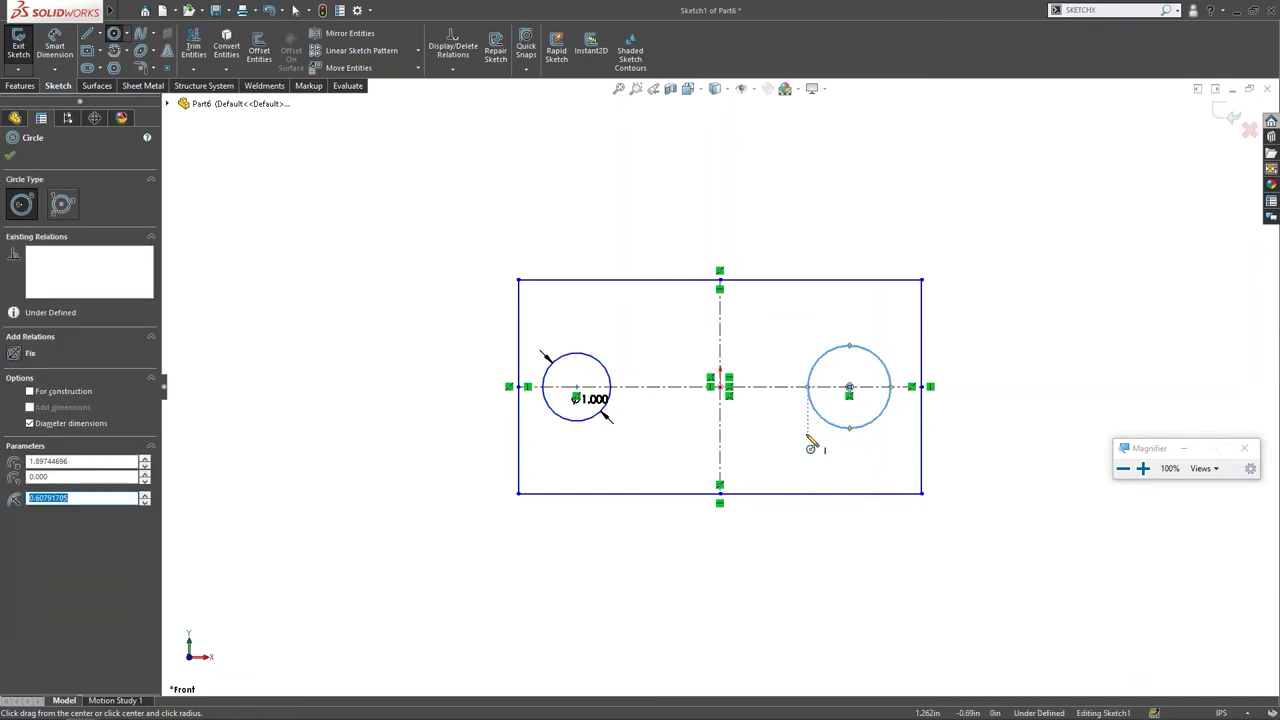
left_click(782, 429)
right_click(782, 429)
key("Escape")
key("Escape")
right_click(787, 421)
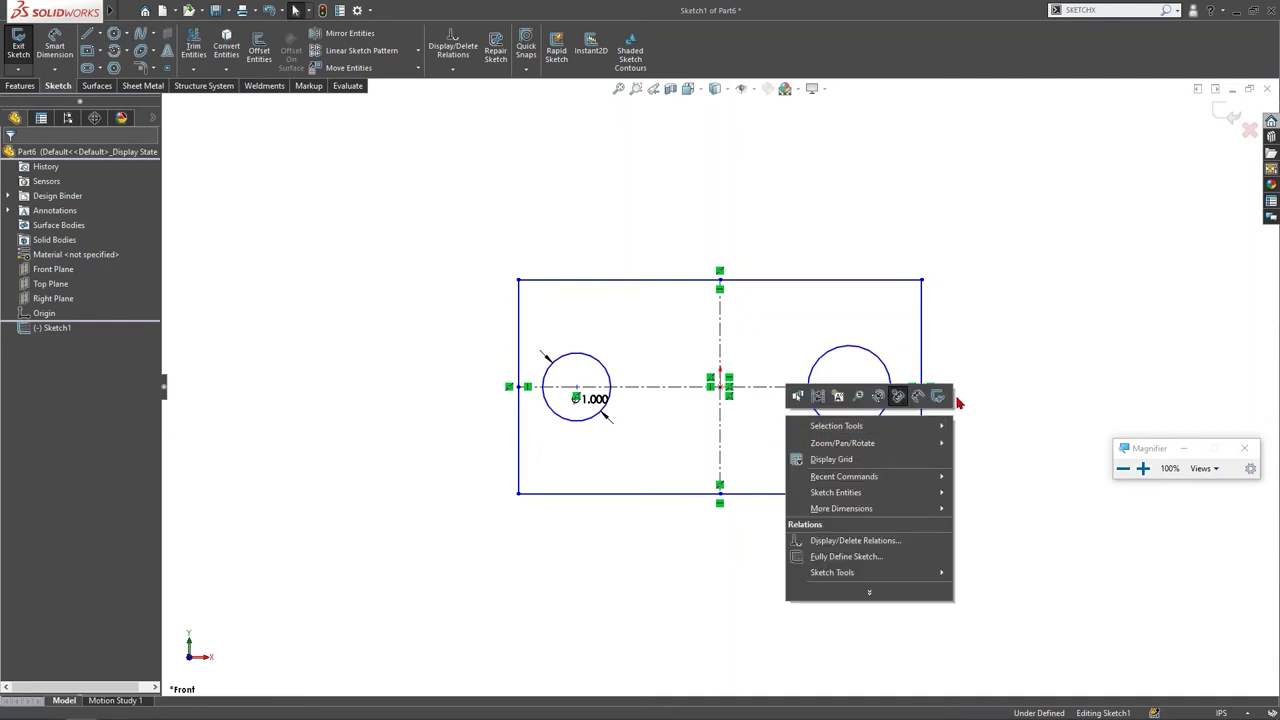
left_click(746, 306)
Step: Extrude the rectangle with its two circular holes to a blind depth of 0.1 in
left_click(33, 87)
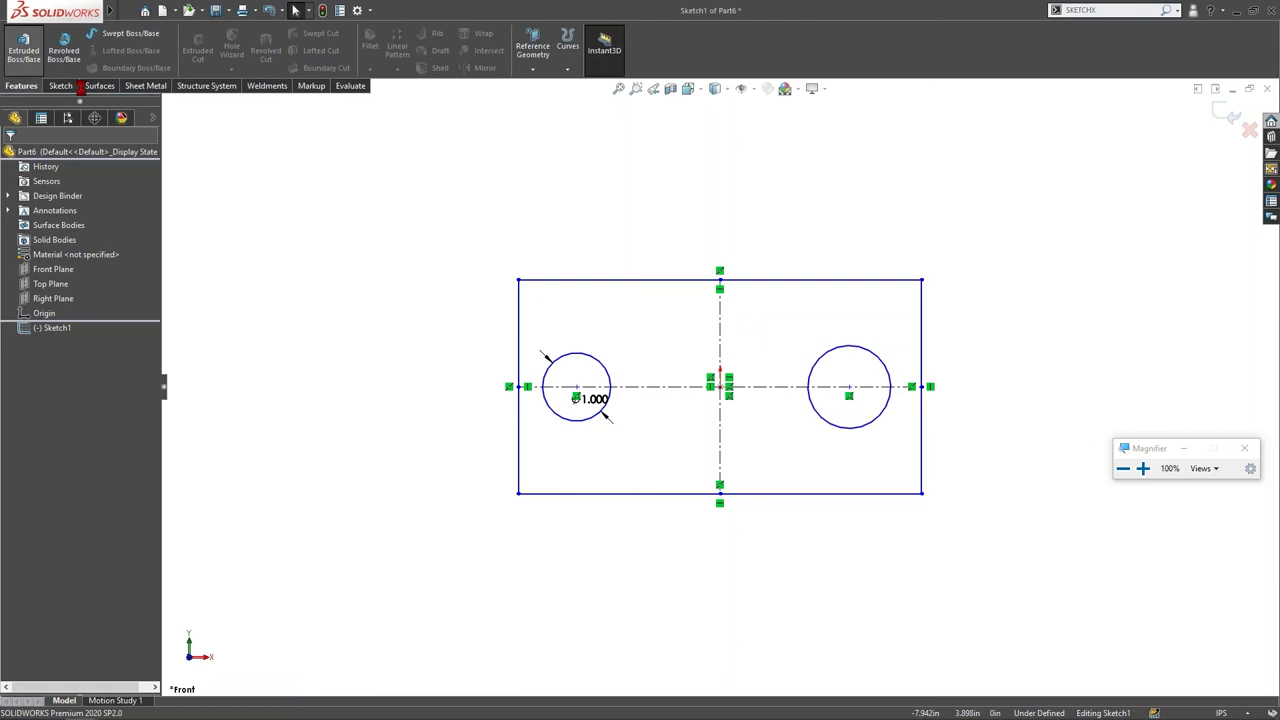
left_click(23, 45)
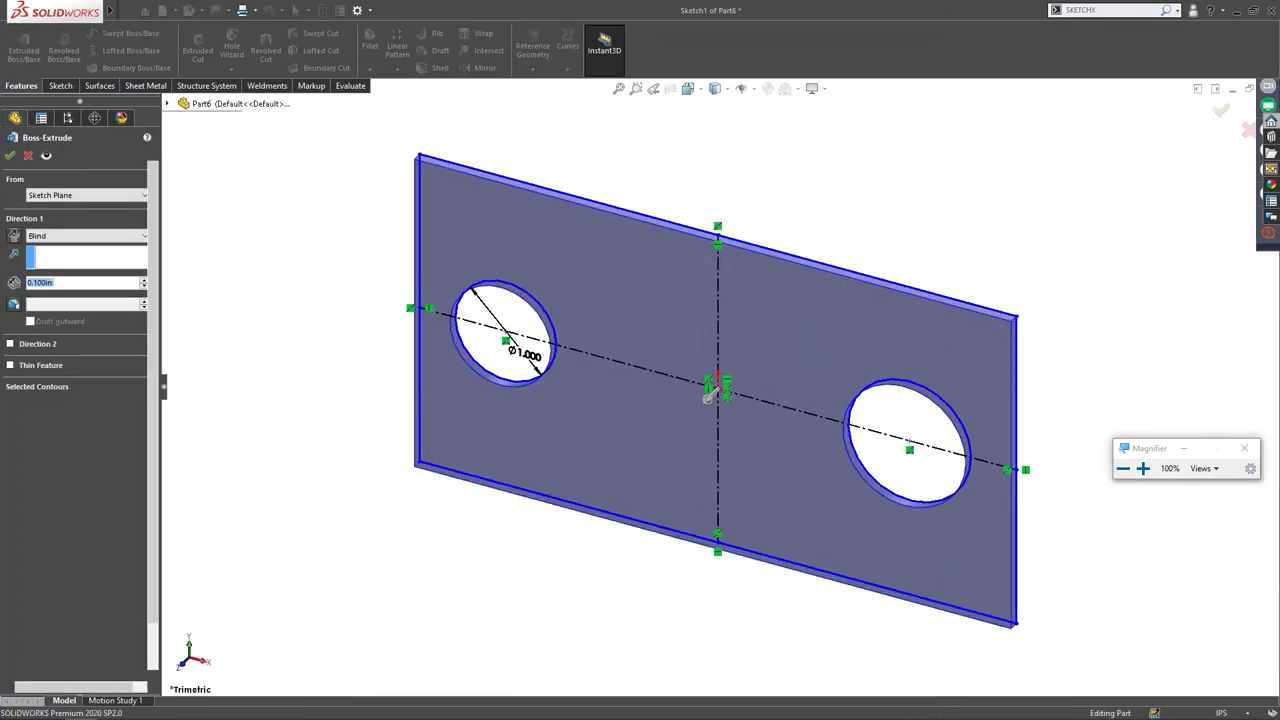
key("Return")
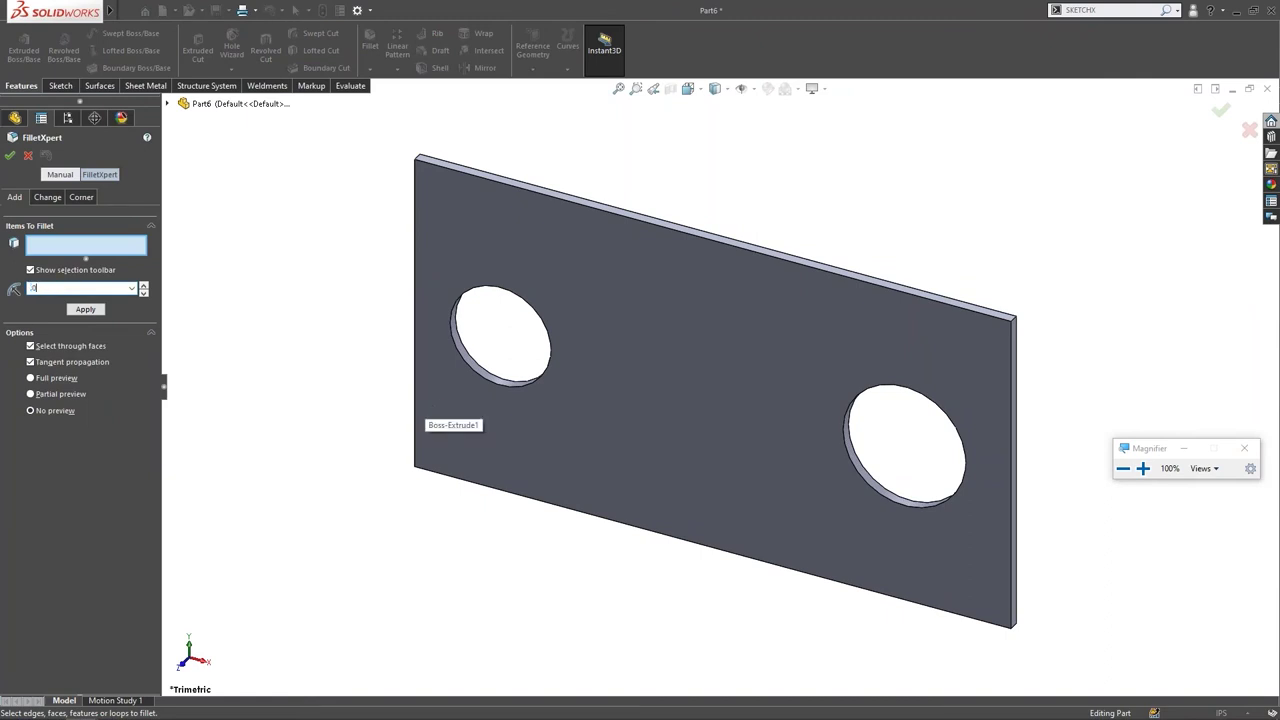
Step: Fillet the rear edges of both holes and the outer edges of the plate's front face with a 0.05 in radius
left_click(539, 384)
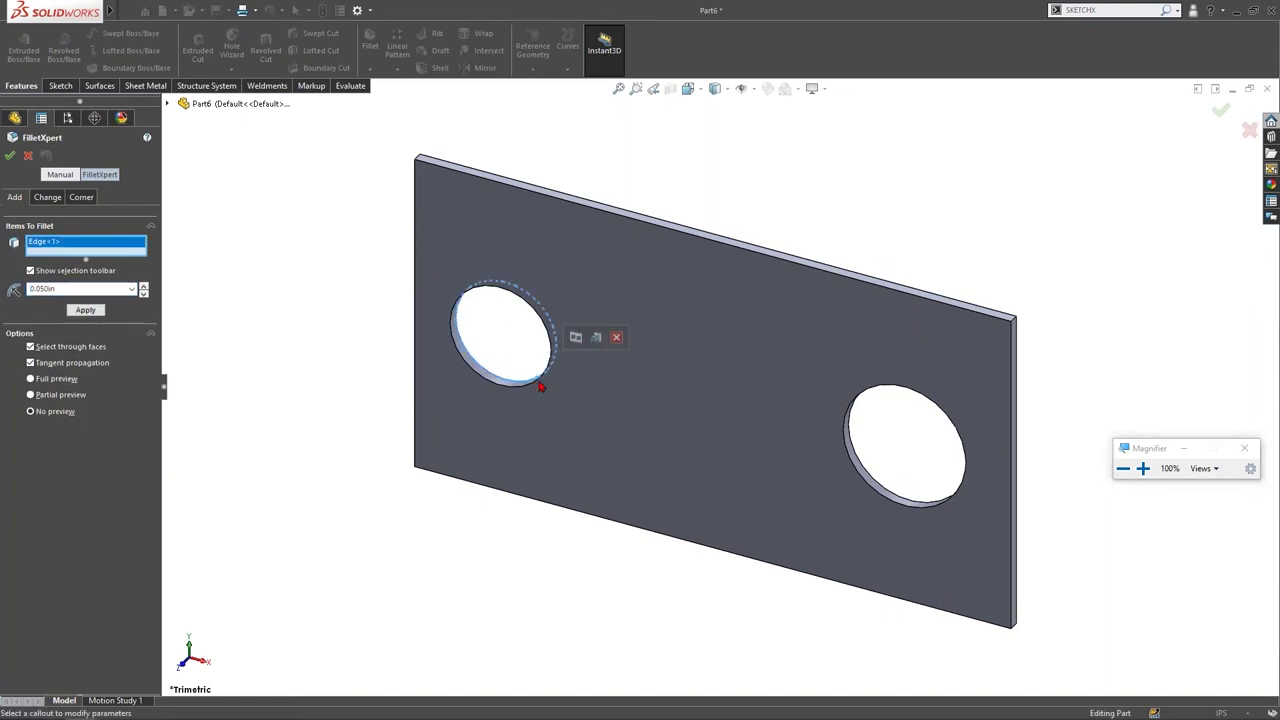
left_click(851, 441)
left_click(691, 243)
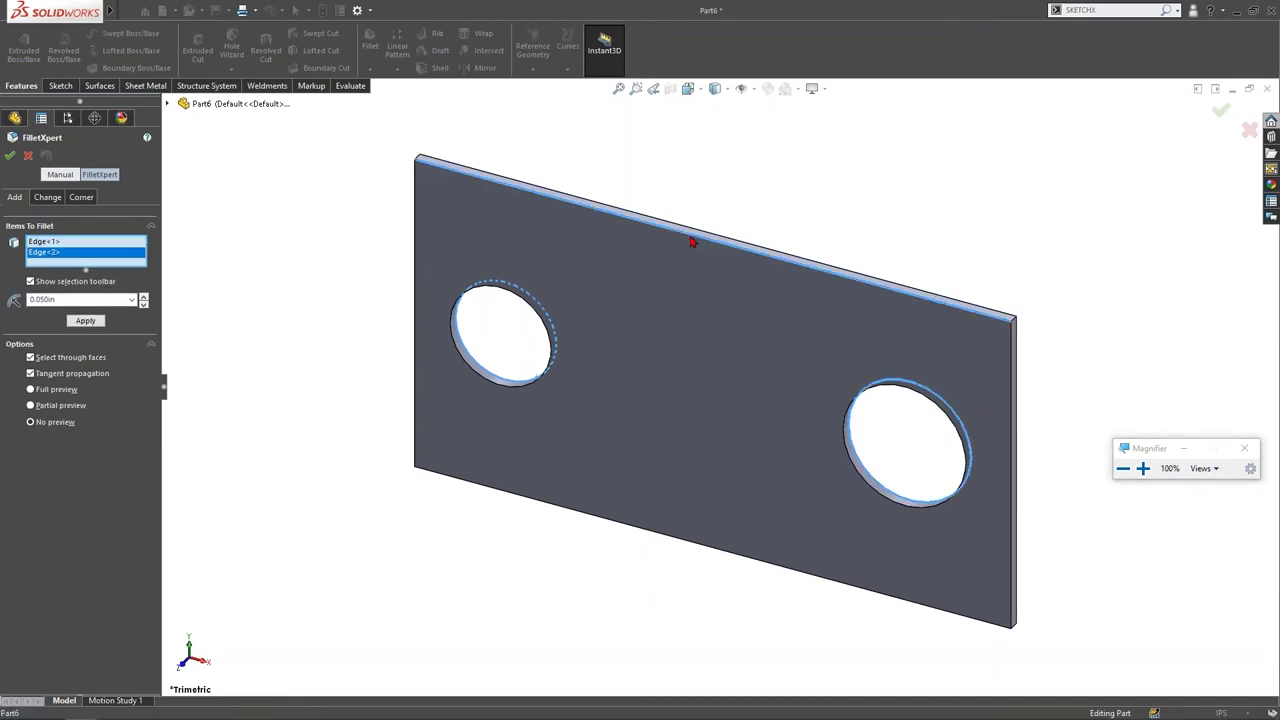
left_click(1010, 336)
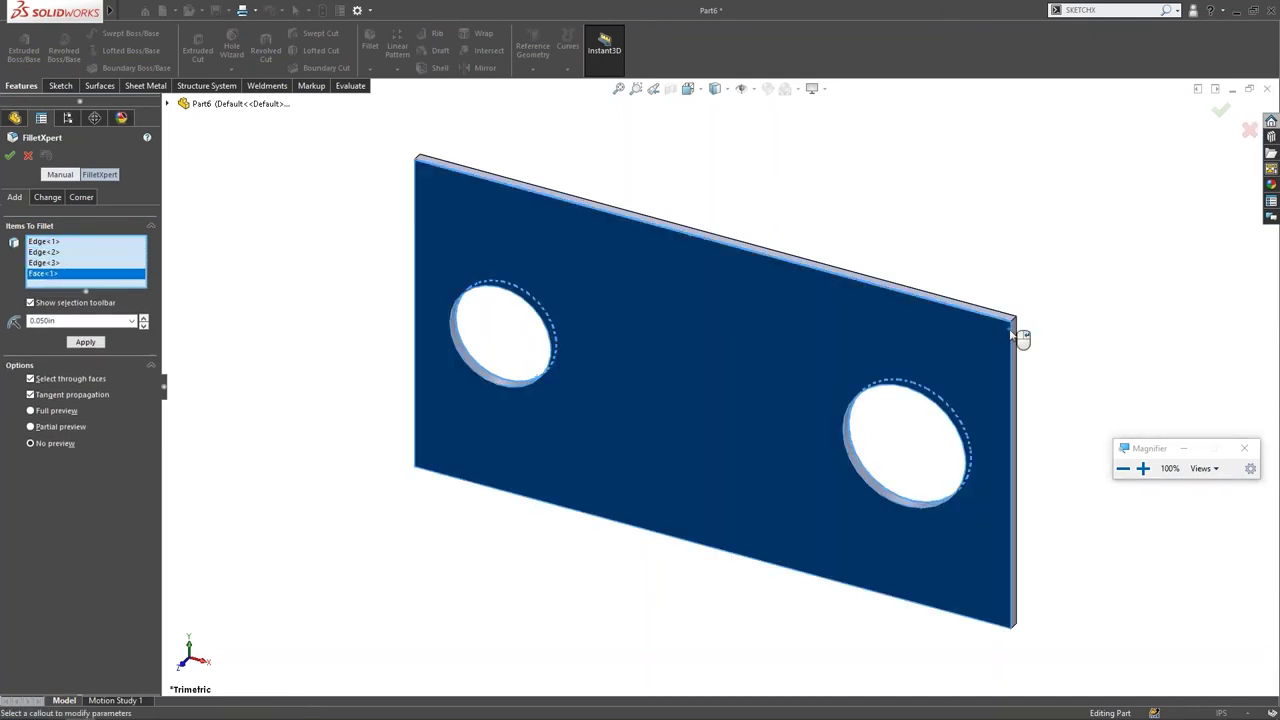
key("Return")
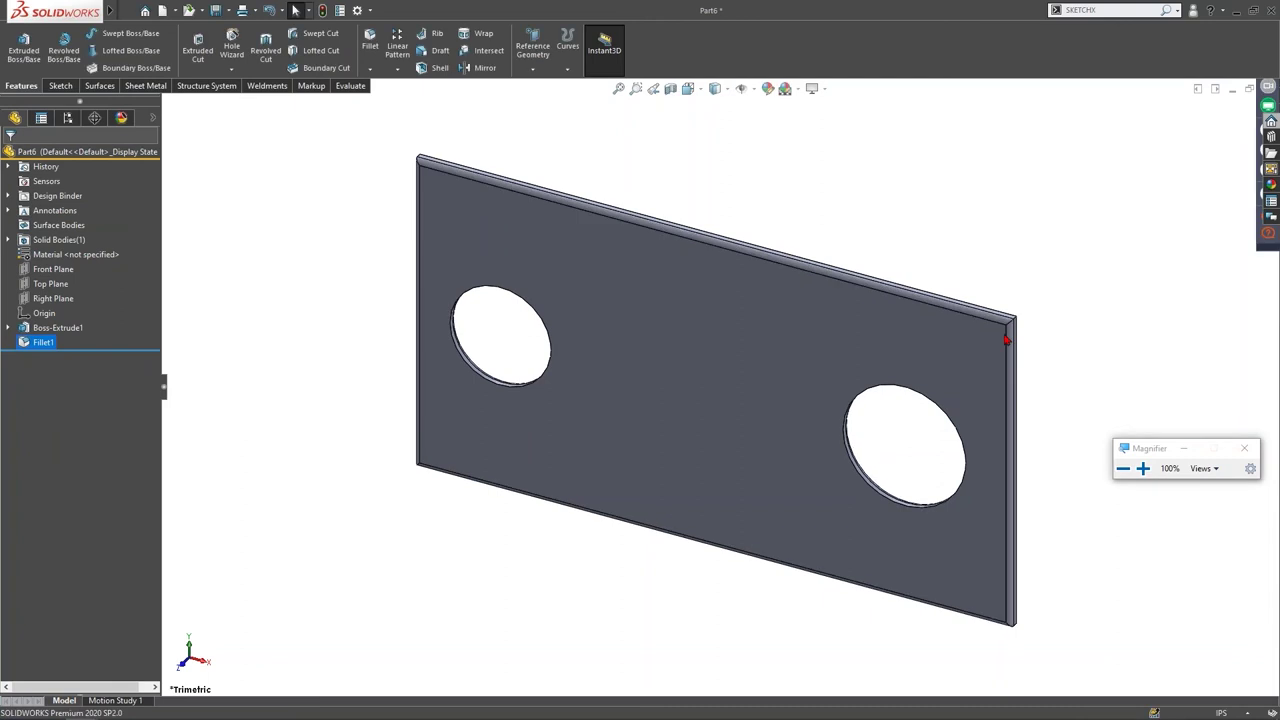
Step: Edit the plate's extrusion to use only the outer rectangle as its selected contour, filling in both holes
scroll(890, 503, "down", 6)
scroll(872, 467, "up", 7)
middle_click_drag(872, 467, 697, 445)
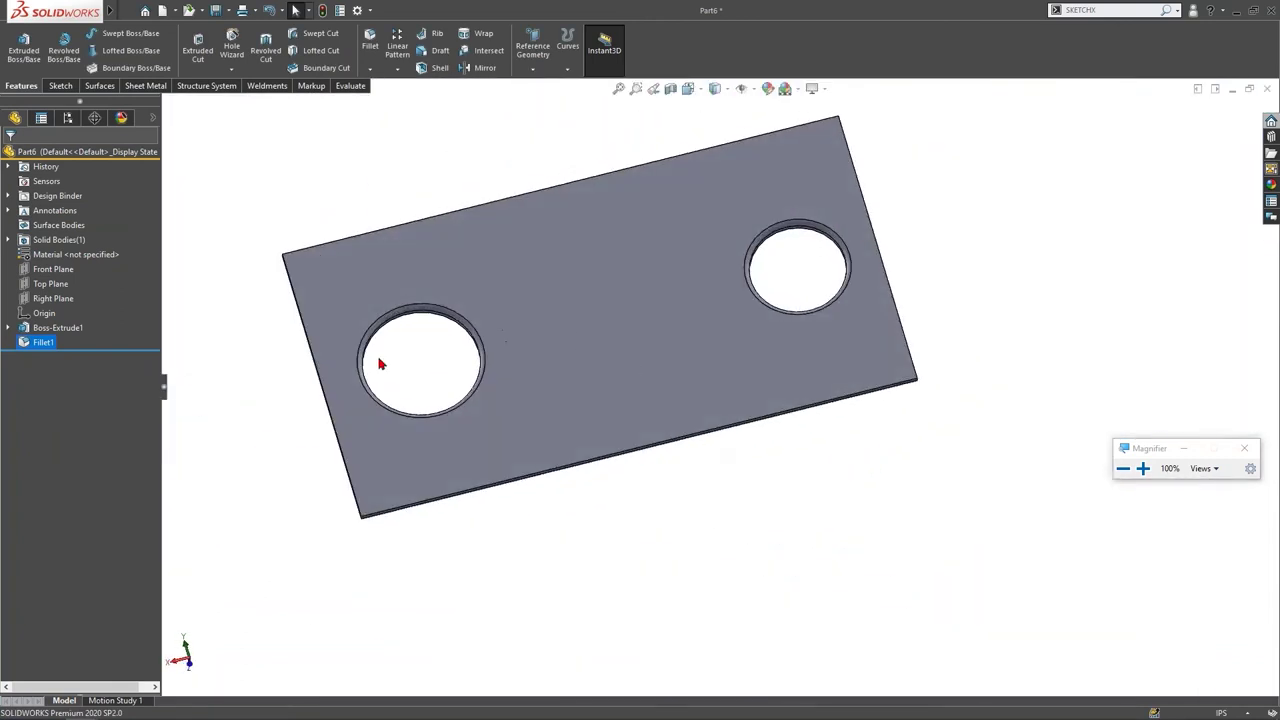
left_click(30, 329)
left_click(44, 298)
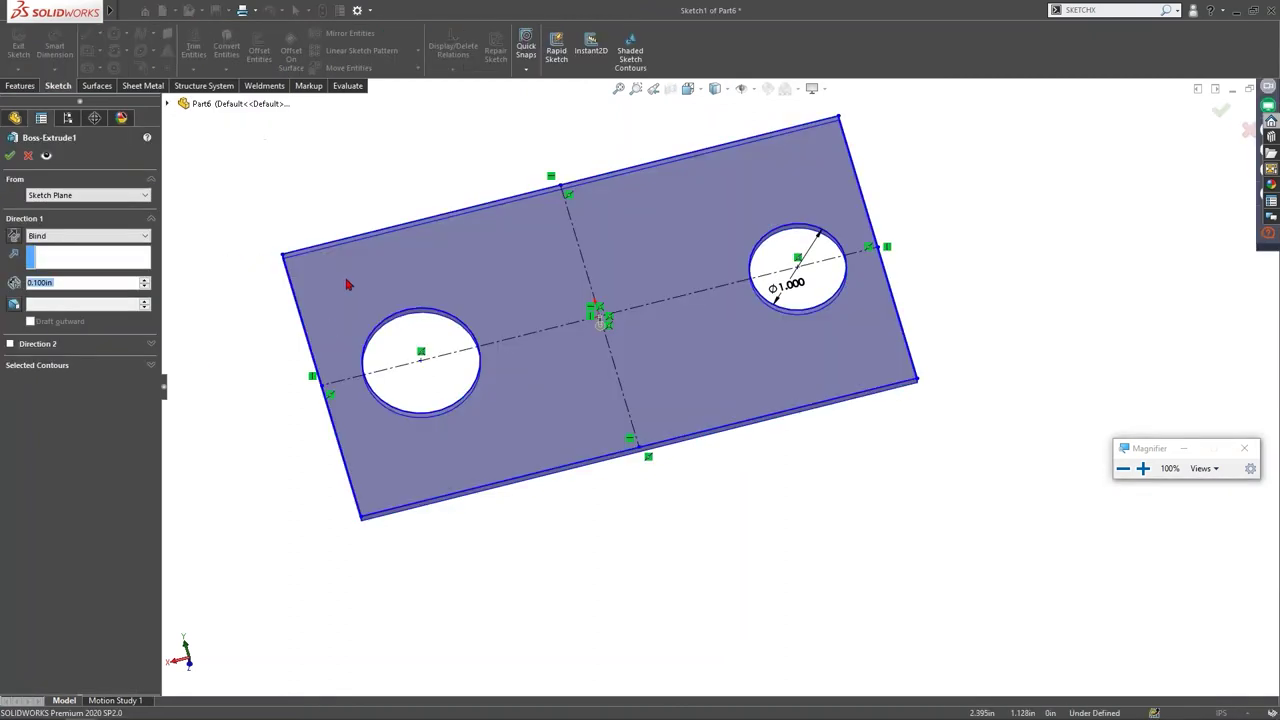
left_click(35, 370)
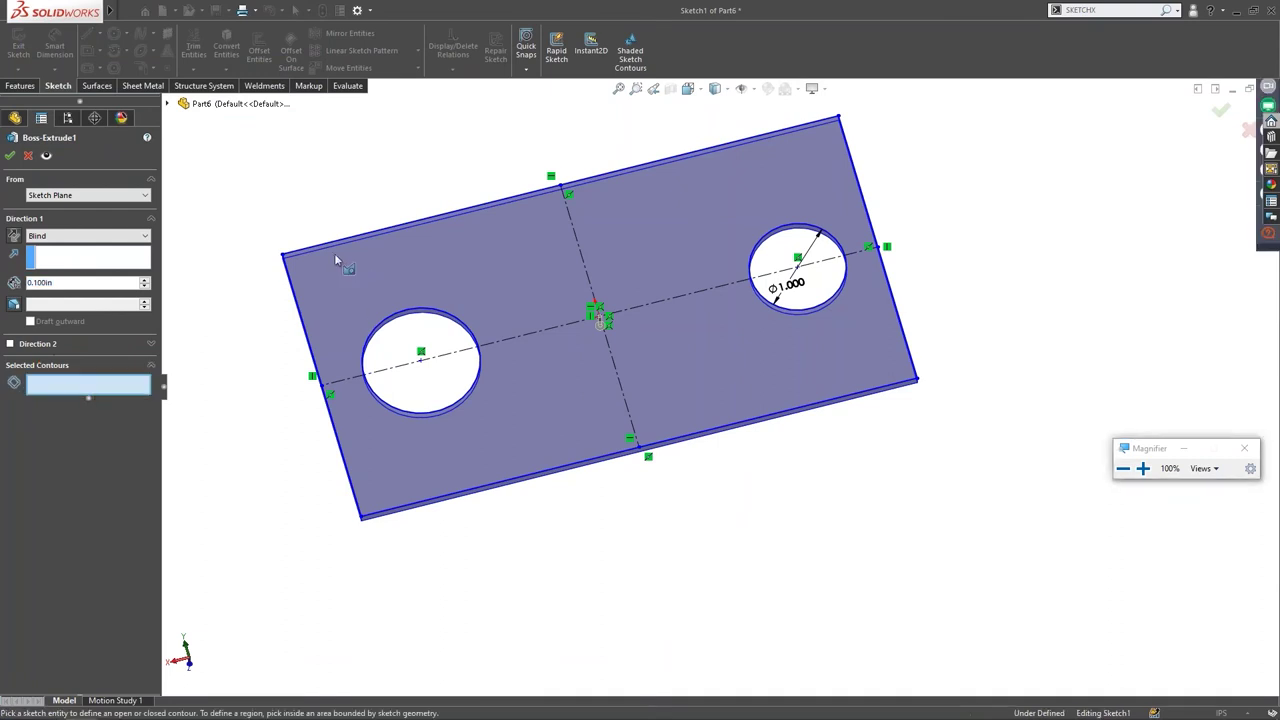
left_click(300, 252)
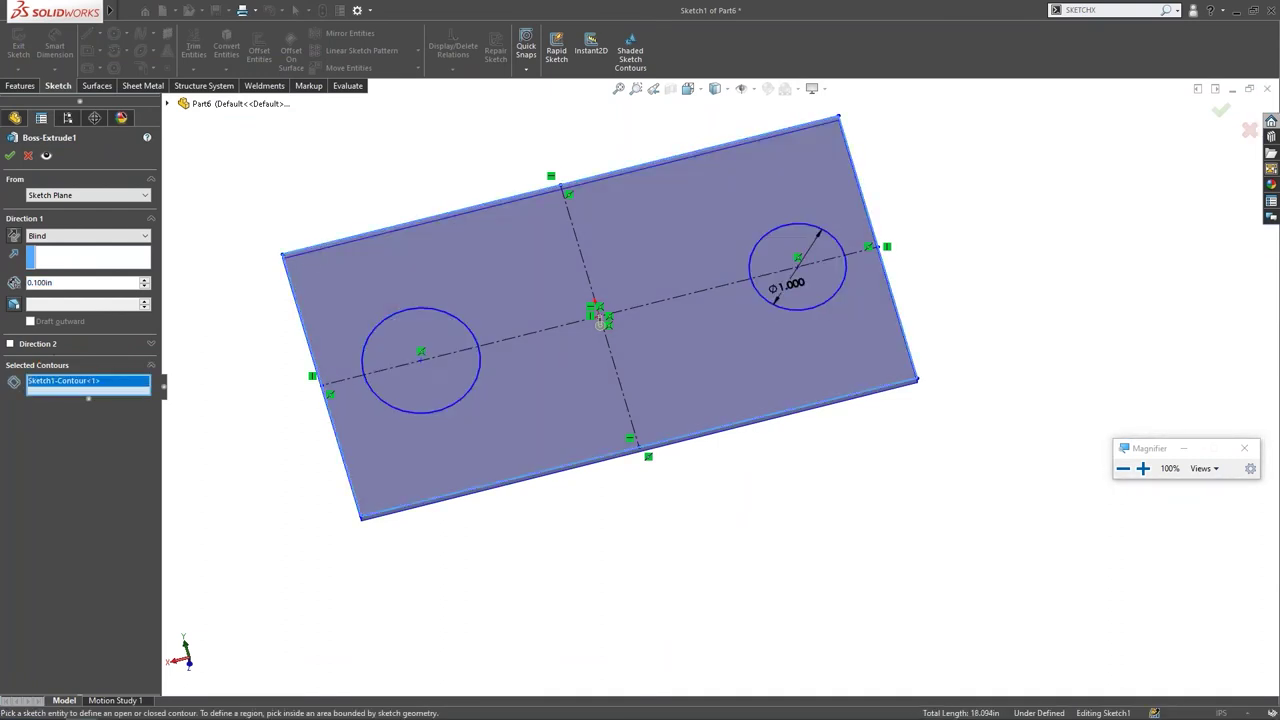
key("Return")
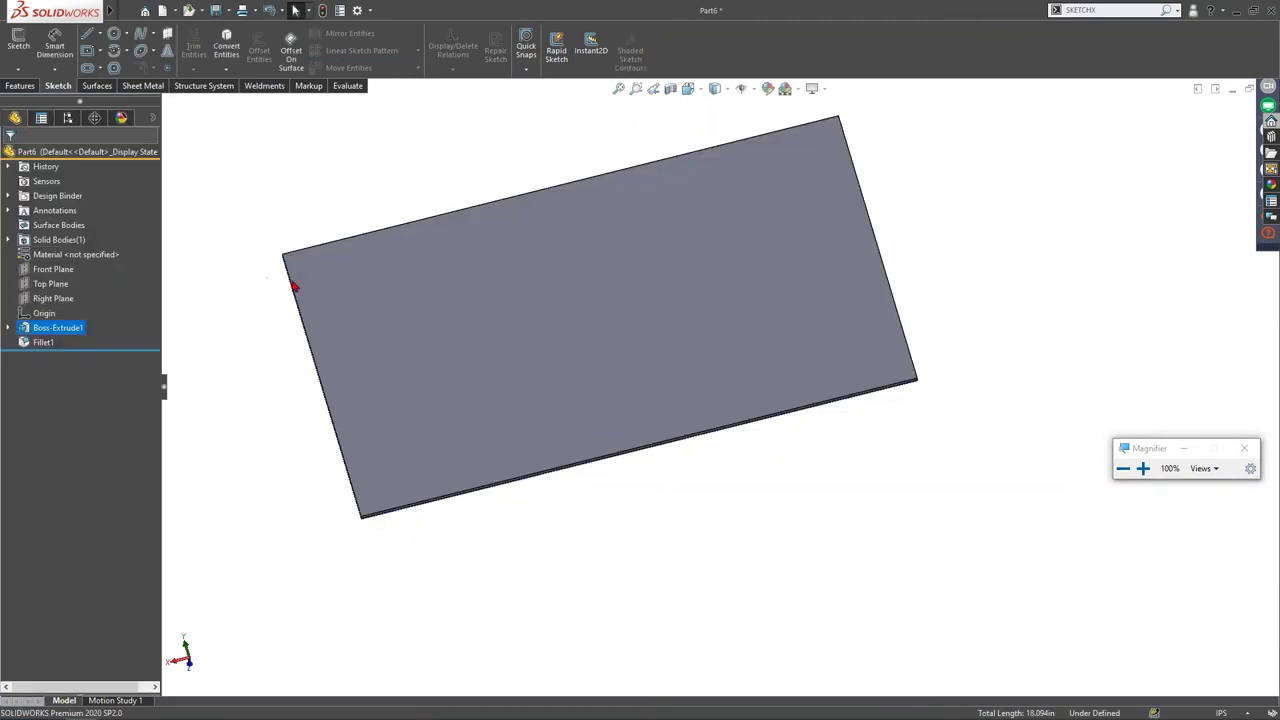
Step: Inspect the plate's side and the fillet's definition for missing hole edges, and close the fillet without changing it
key("Right")
key("Right")
key("Right")
key("Right")
key("Right")
key("Right")
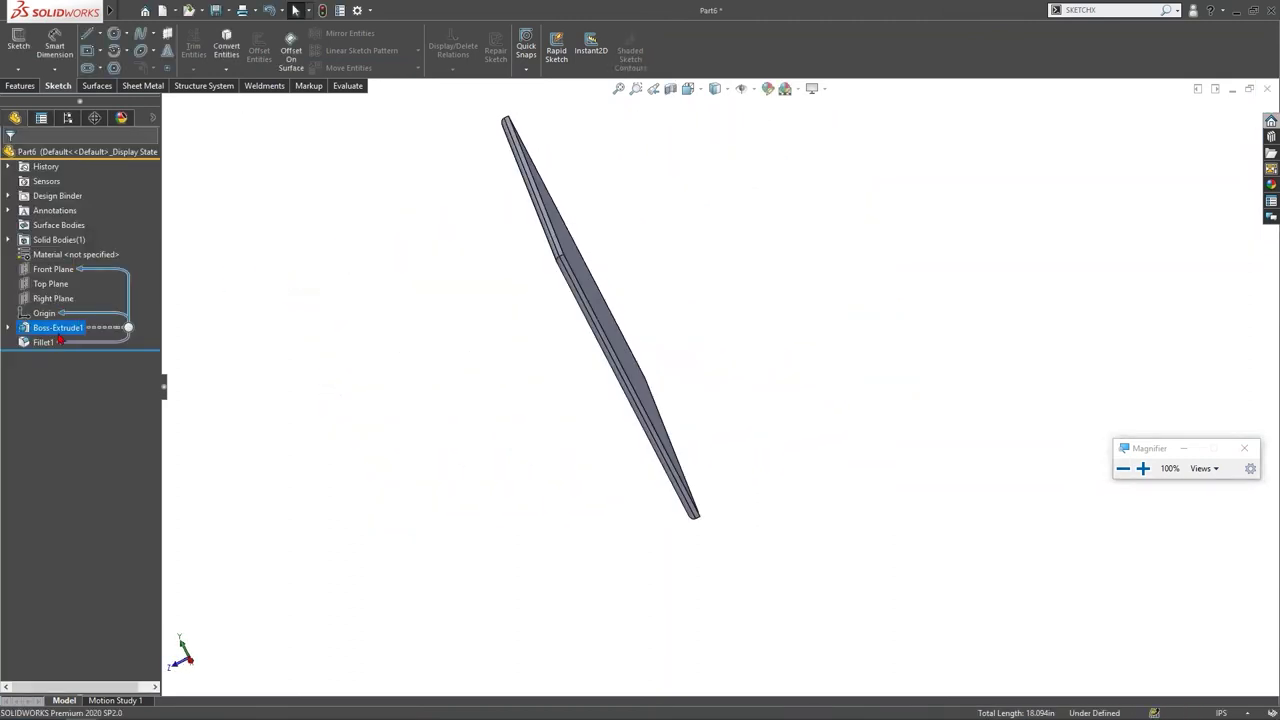
left_click(45, 342)
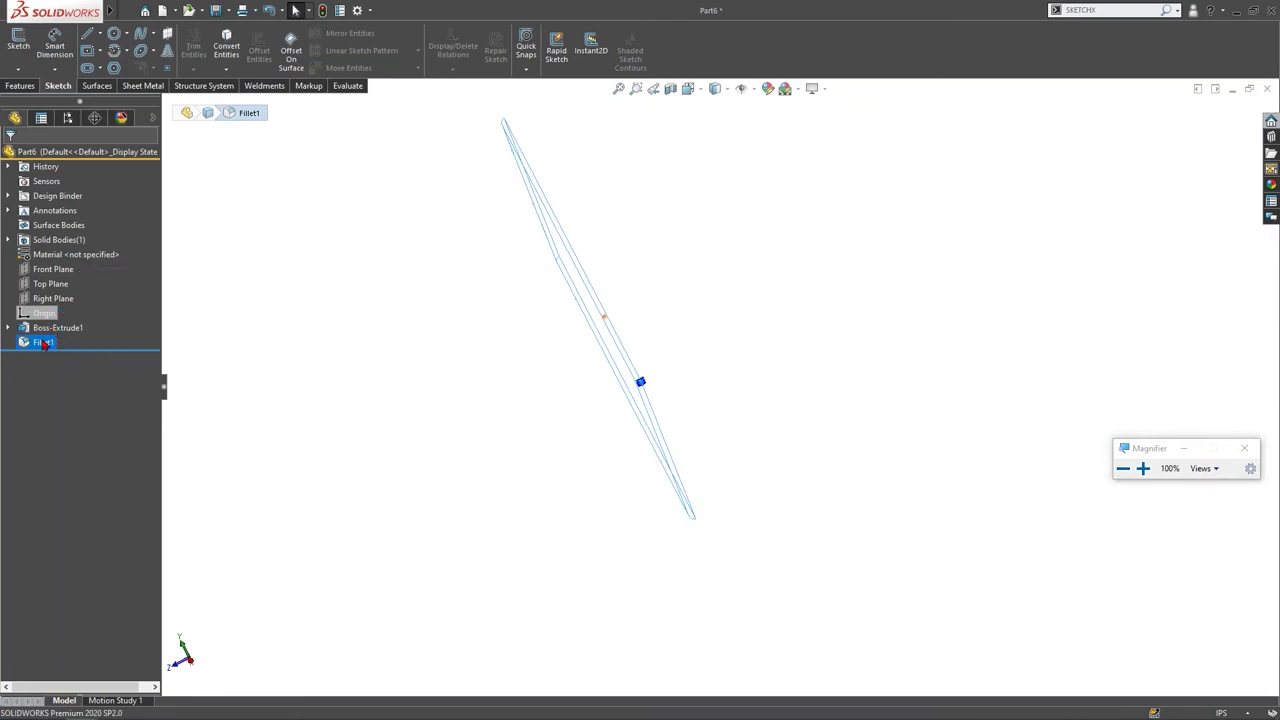
right_click(45, 342)
key("Escape")
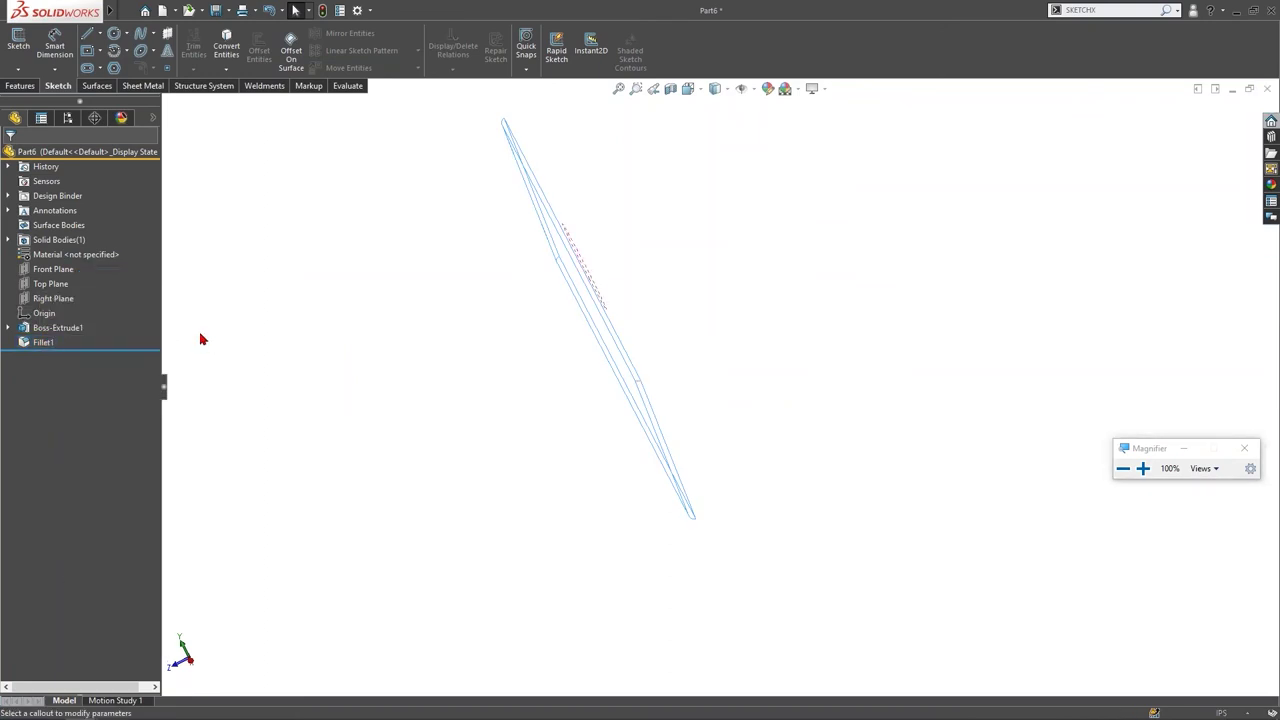
left_click(28, 156)
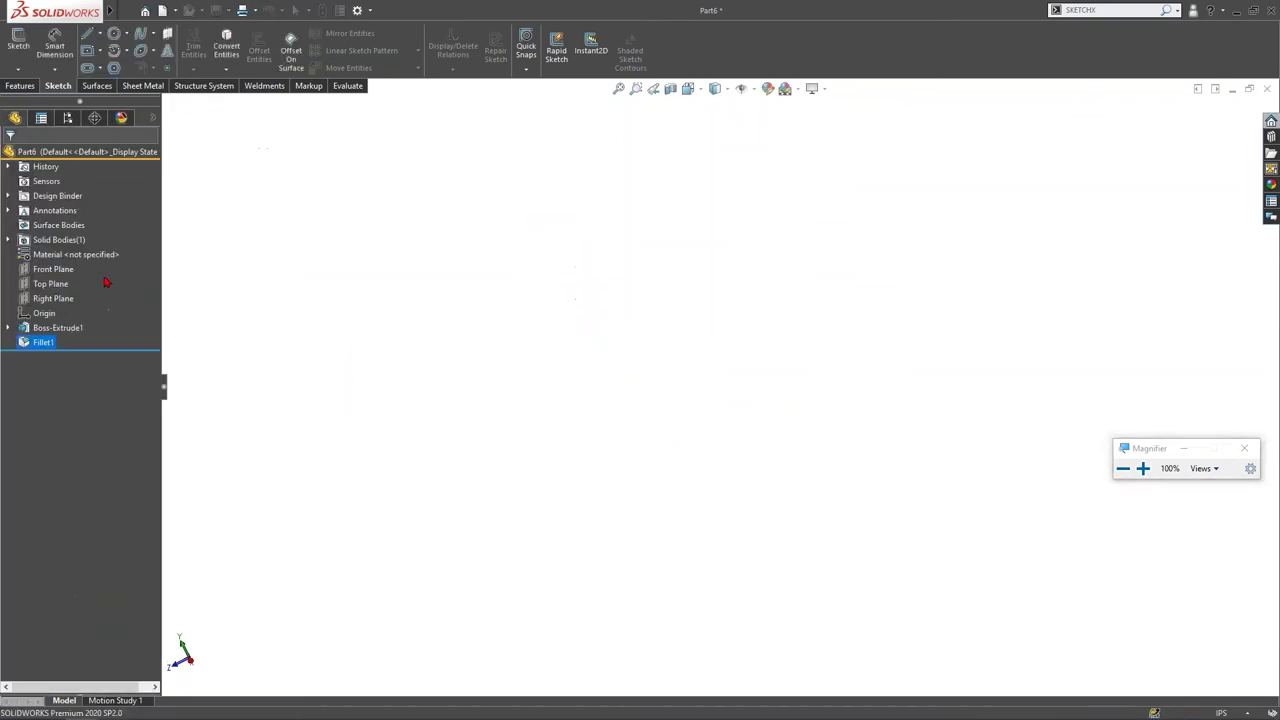
Step: Roll the model back to before the fillet and show the sketch of the plate's extrusion
left_click(36, 332)
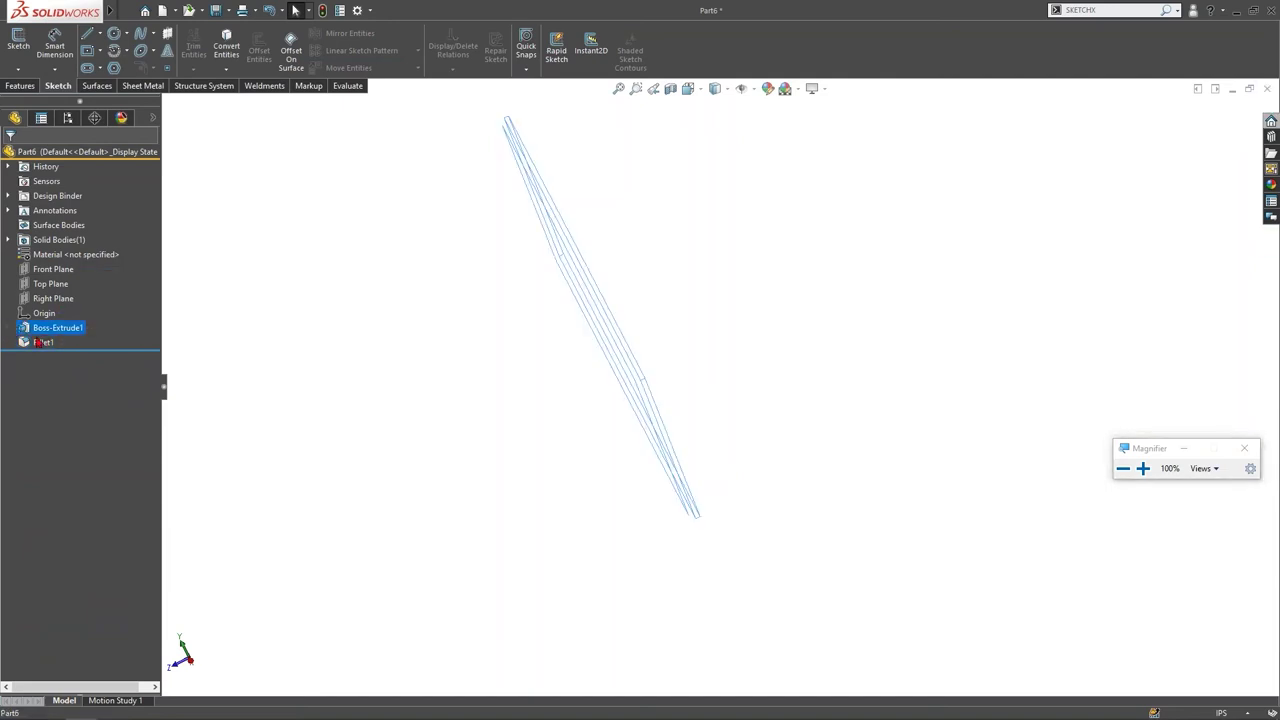
left_click_drag(93, 348, 84, 335)
left_click(8, 328)
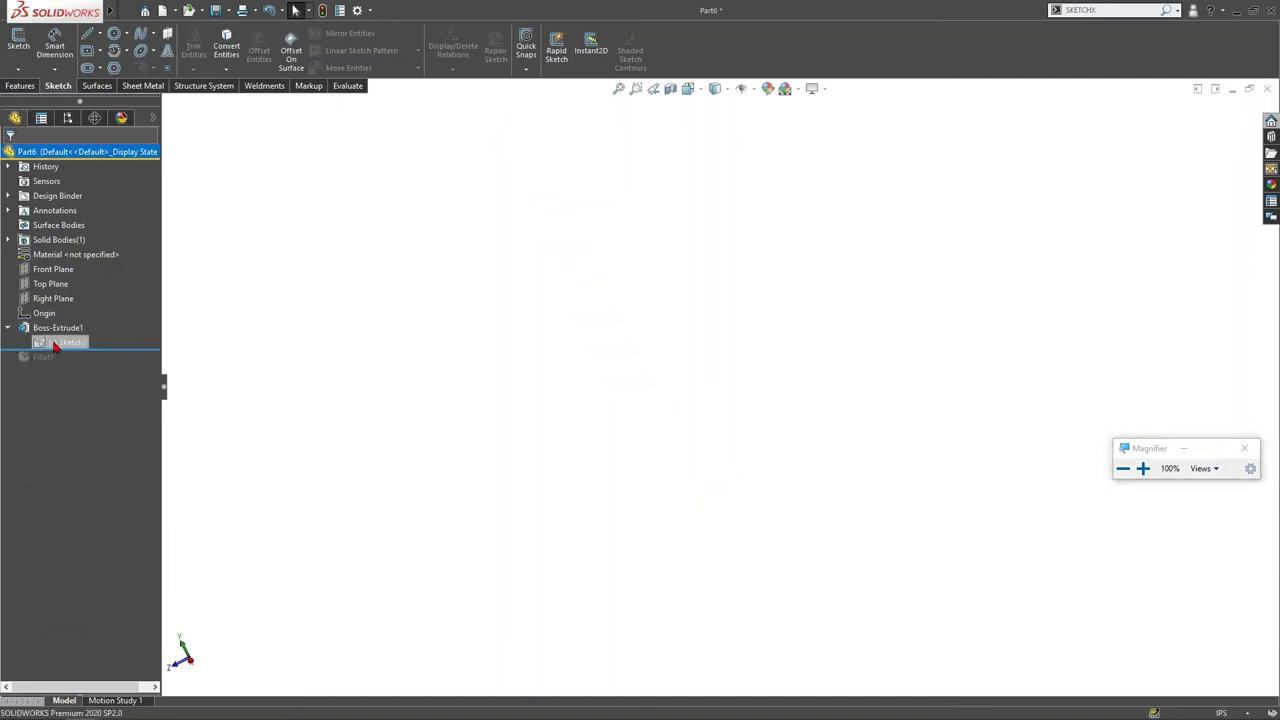
left_click(60, 342)
left_click(337, 300)
key("space")
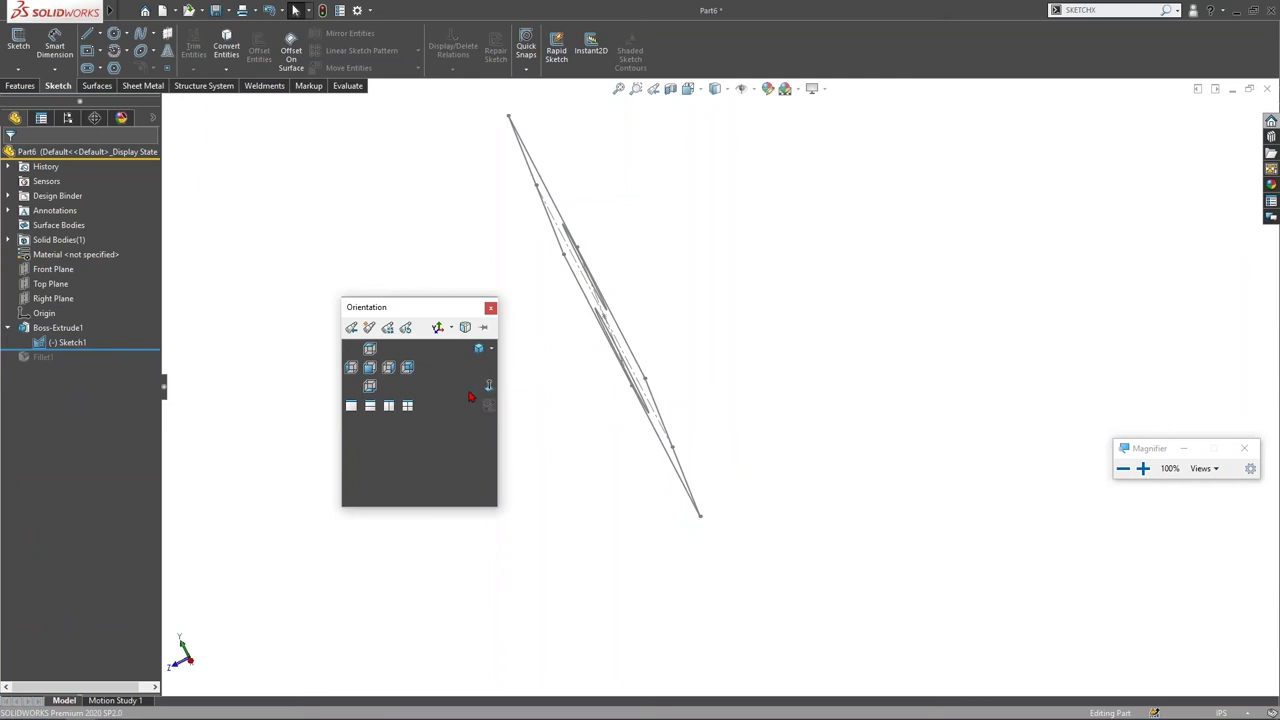
left_click(488, 388)
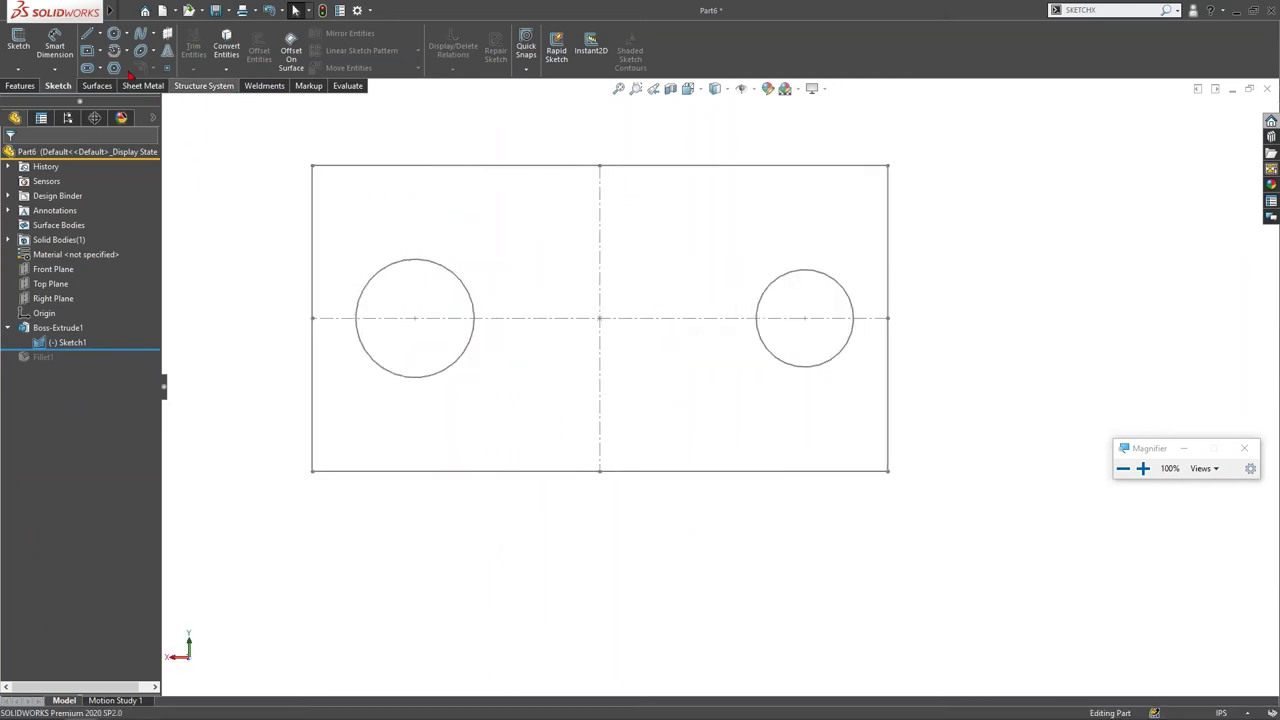
Step: Cut both sketch circles out of the plate as selected contours with the Through All end condition
left_click(20, 86)
left_click(60, 328)
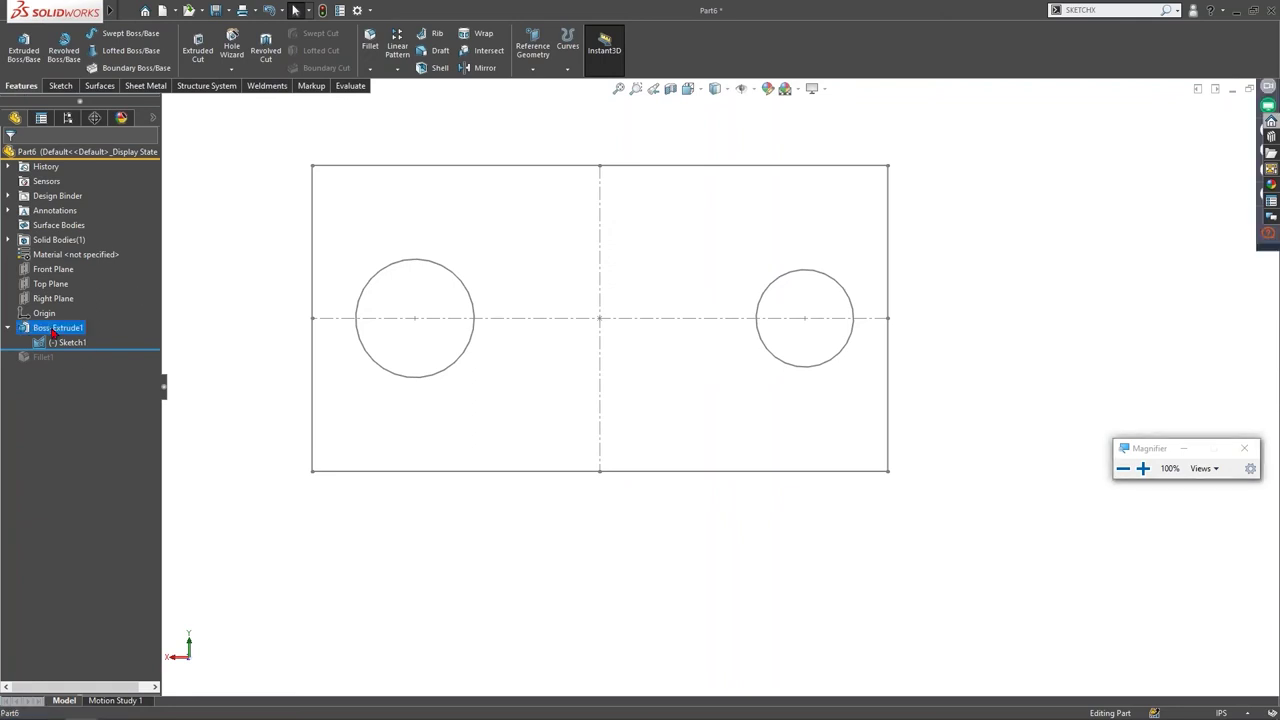
left_click(228, 182)
left_click(409, 276)
left_click(787, 277, "ctrl")
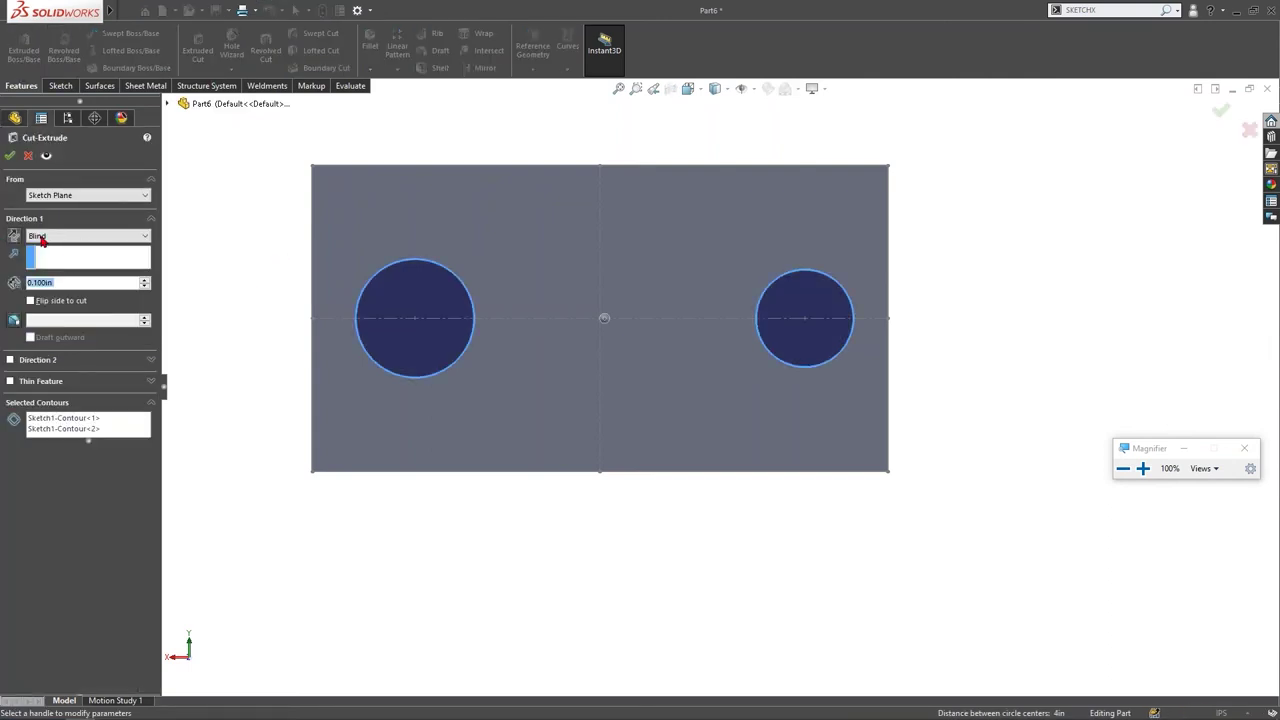
left_click(50, 237)
left_click(97, 258)
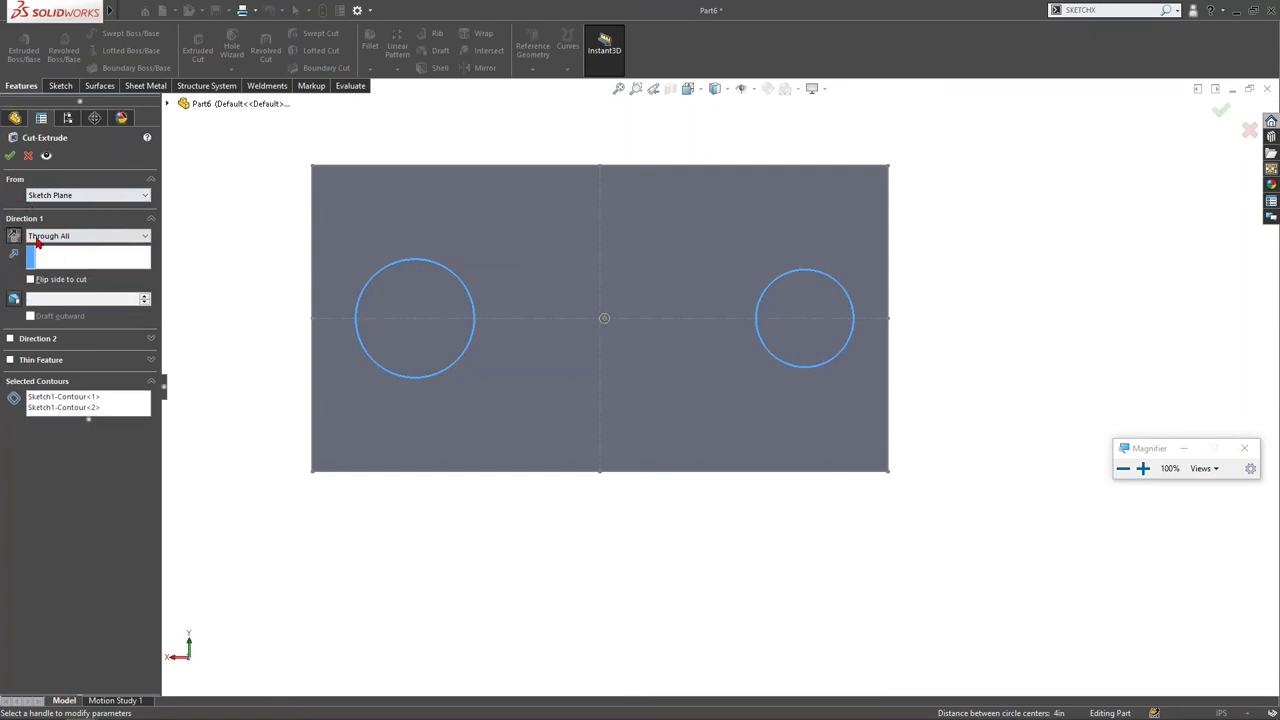
left_click(9, 155)
Step: Roll the model forward past the fillet and edit the fillet to repair its missing hole edges
left_click_drag(105, 364, 58, 379)
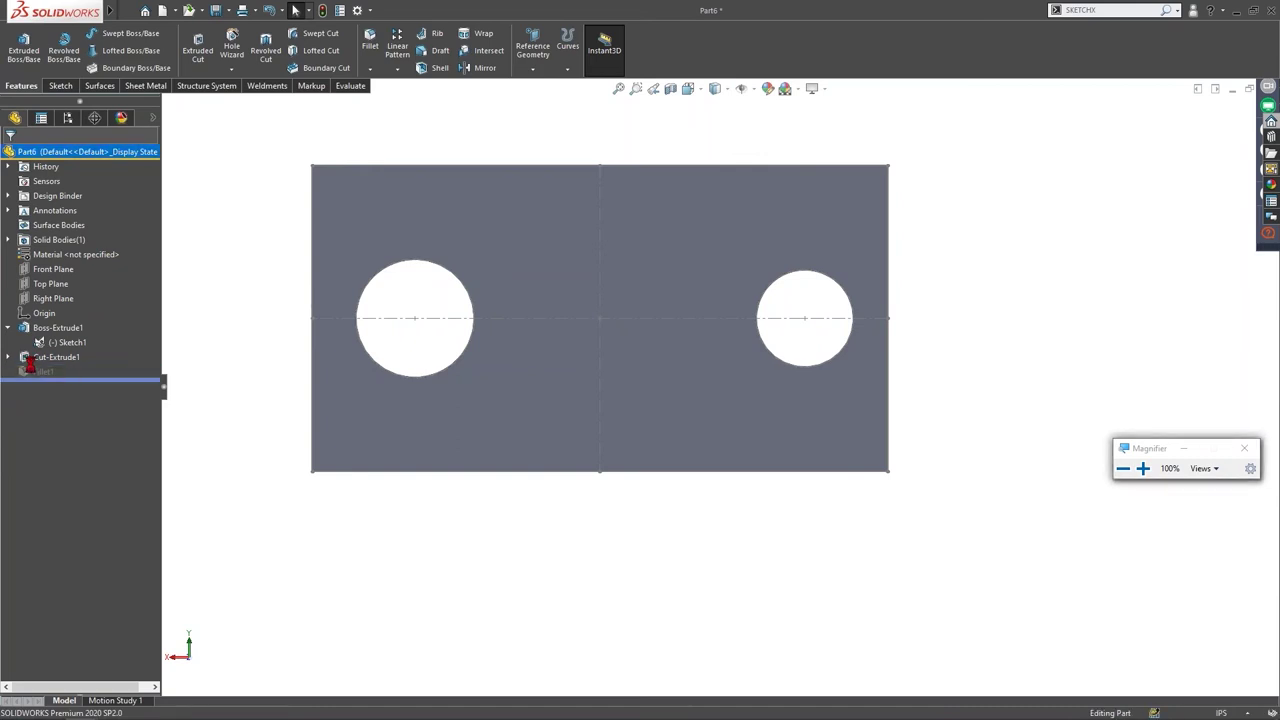
right_click(45, 371)
left_click(43, 333)
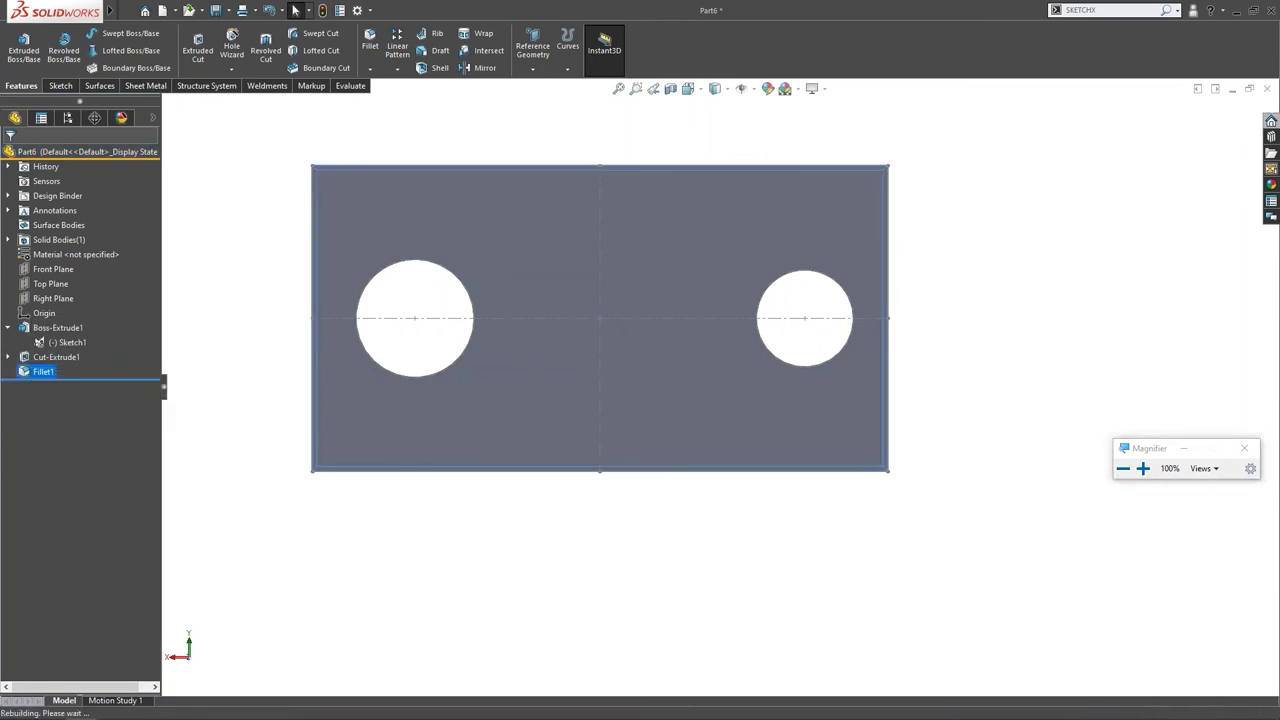
right_click(100, 260)
left_click(145, 304)
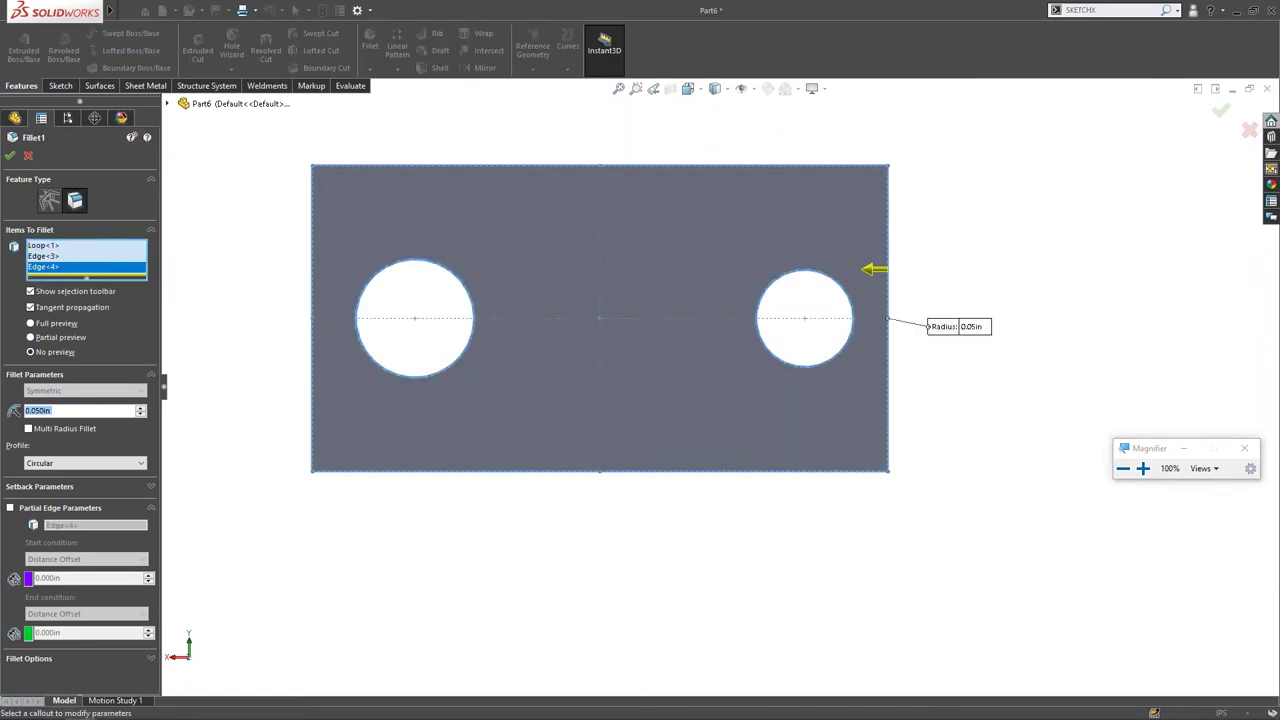
key("Return")
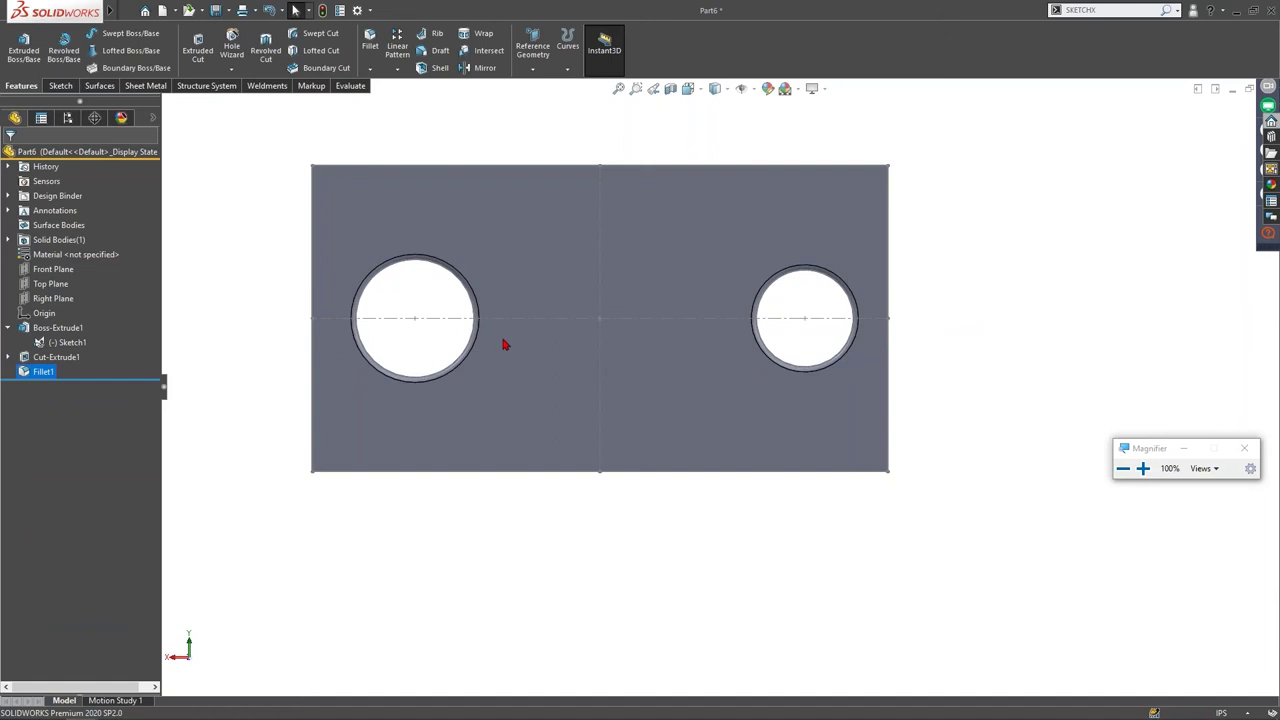
Step: Check the next tips on the presentation slides and return to the plate part in SOLIDWORKS
key("alt+Tab")
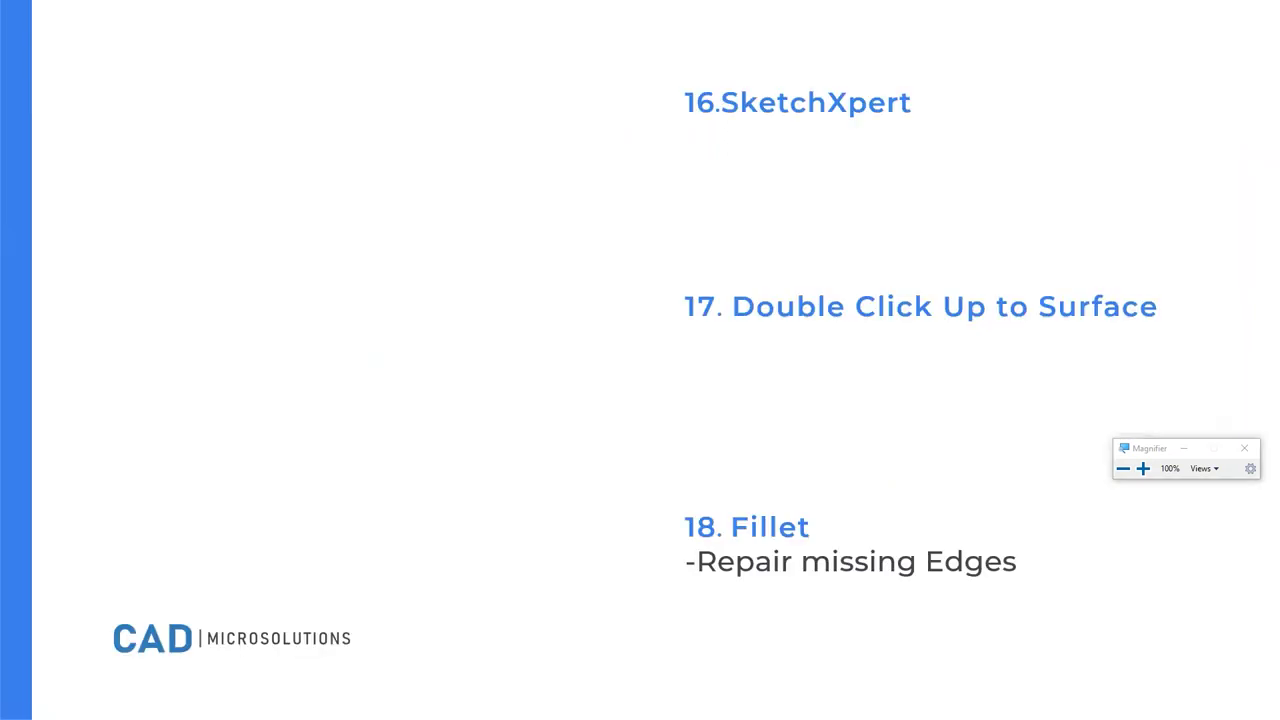
key("Right")
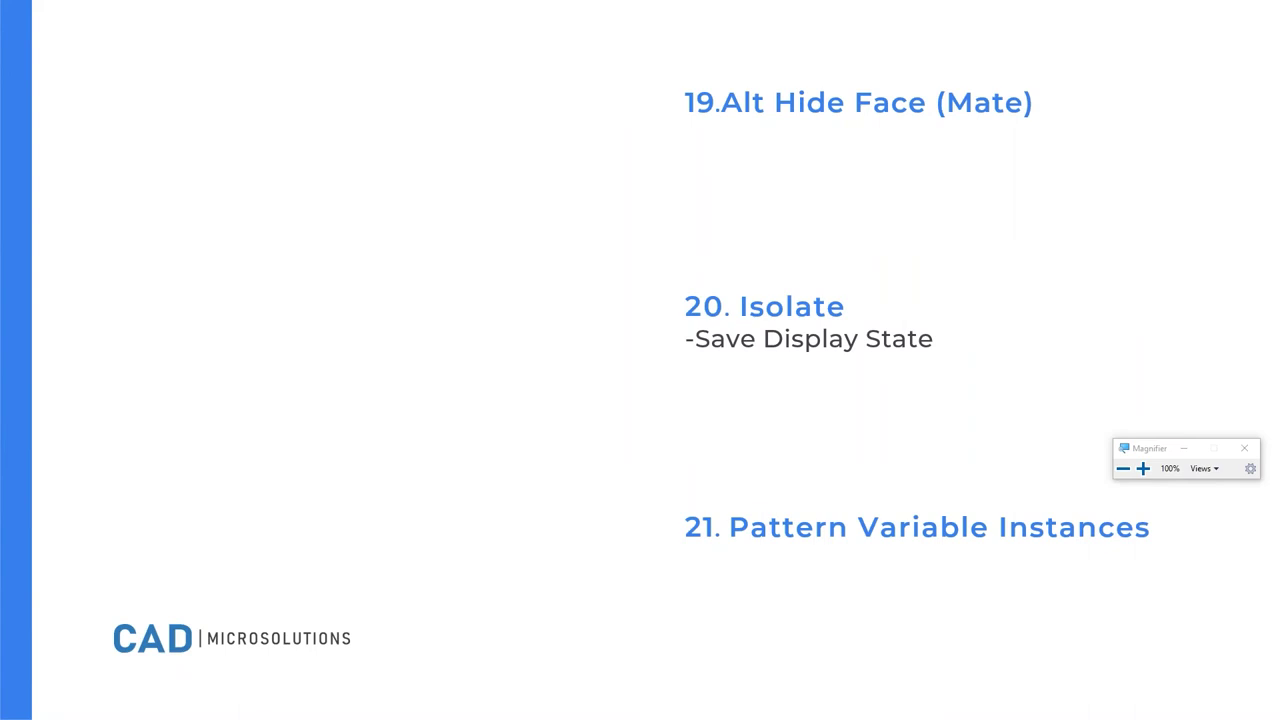
key("alt+Tab")
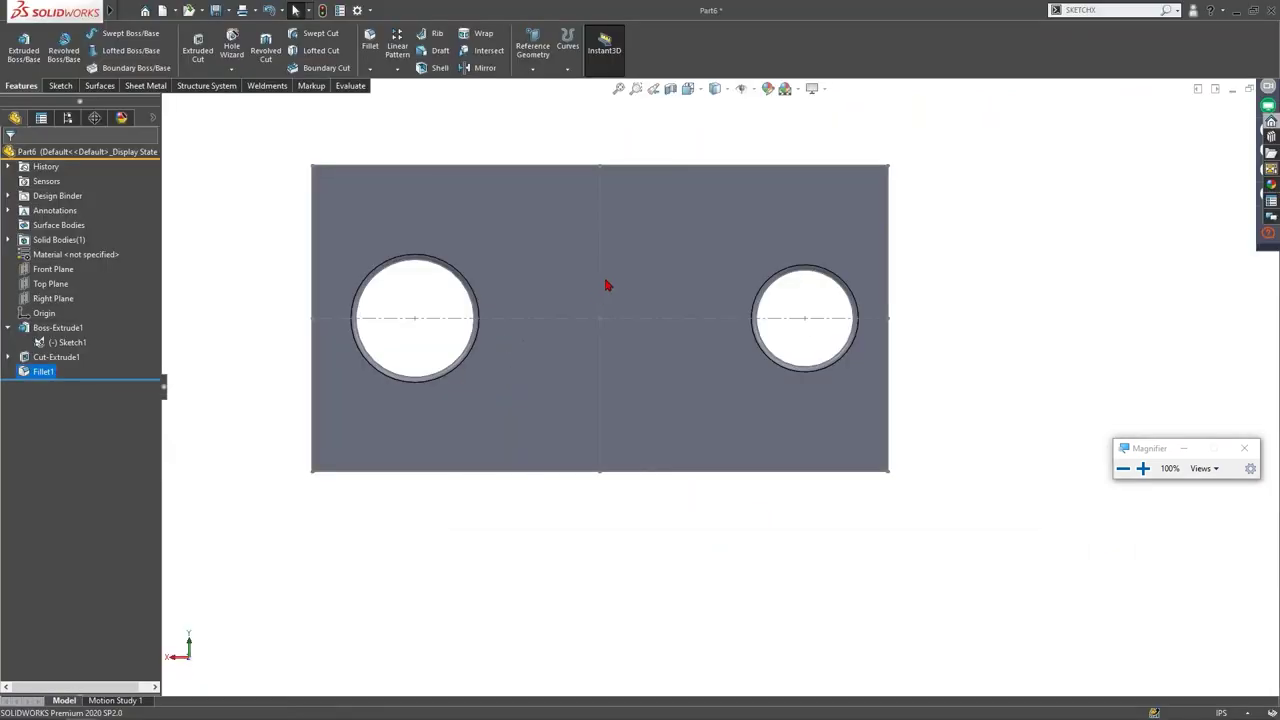
Step: Save the part under the file name TEST
key("ctrl+s")
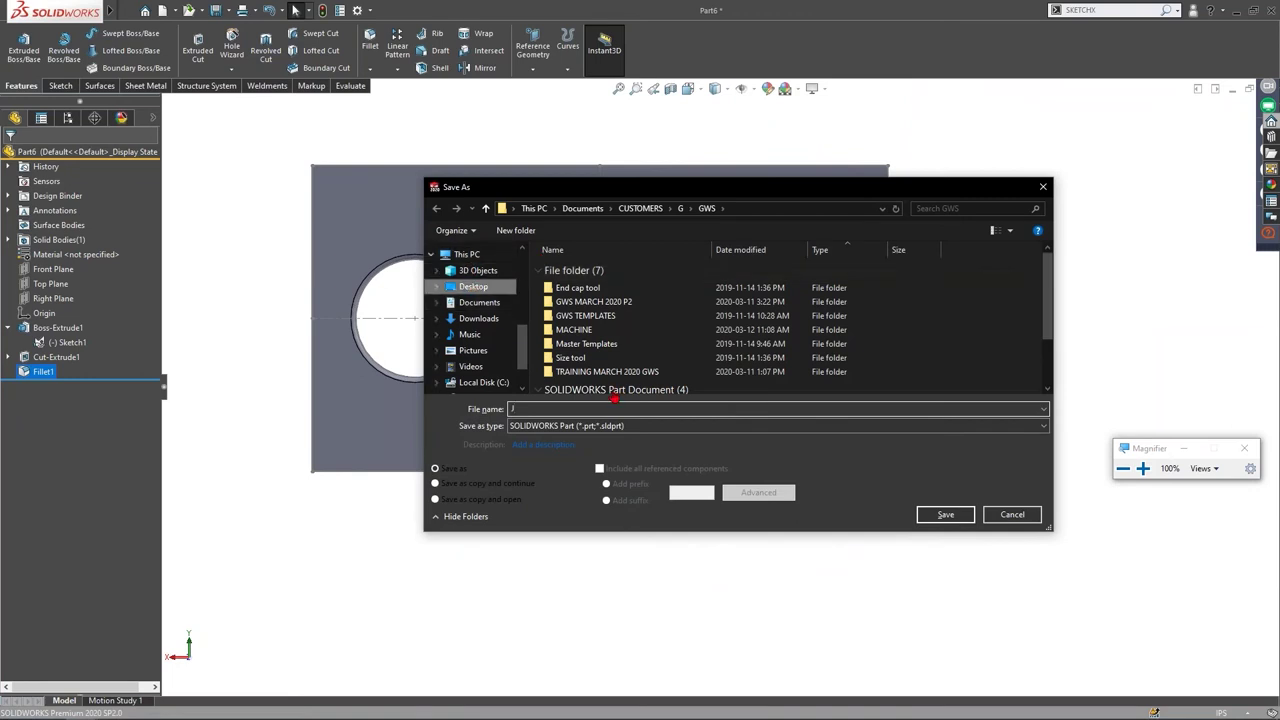
left_click(592, 410)
type("TEST")
key("Return")
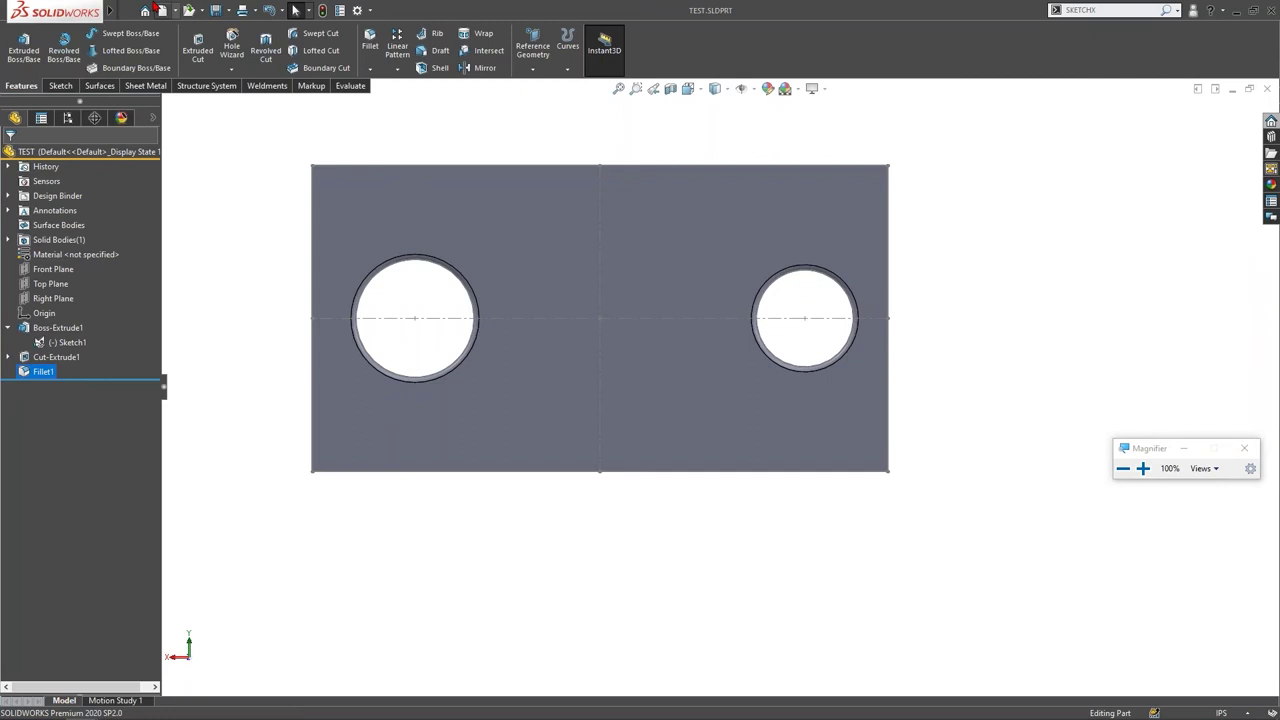
Step: Make an assembly from the plate part with the Assembly_IN template and place the plate in it as the first component
left_click(128, 10)
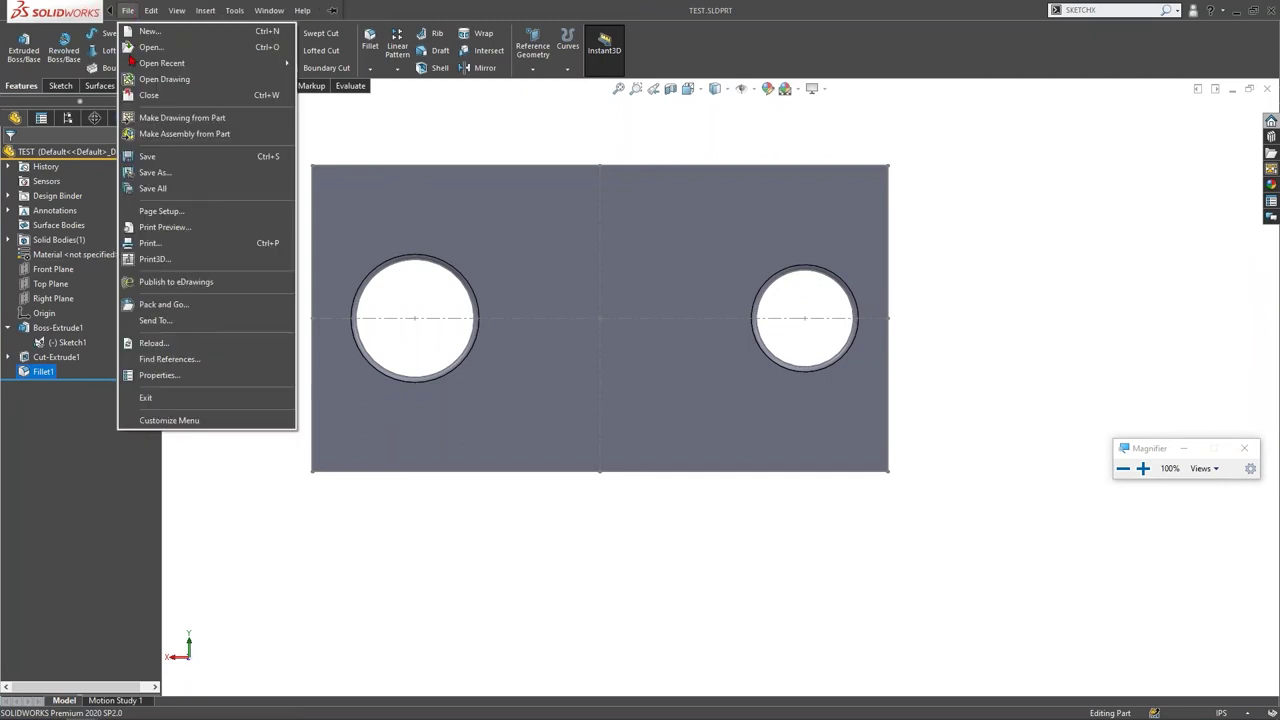
left_click(185, 138)
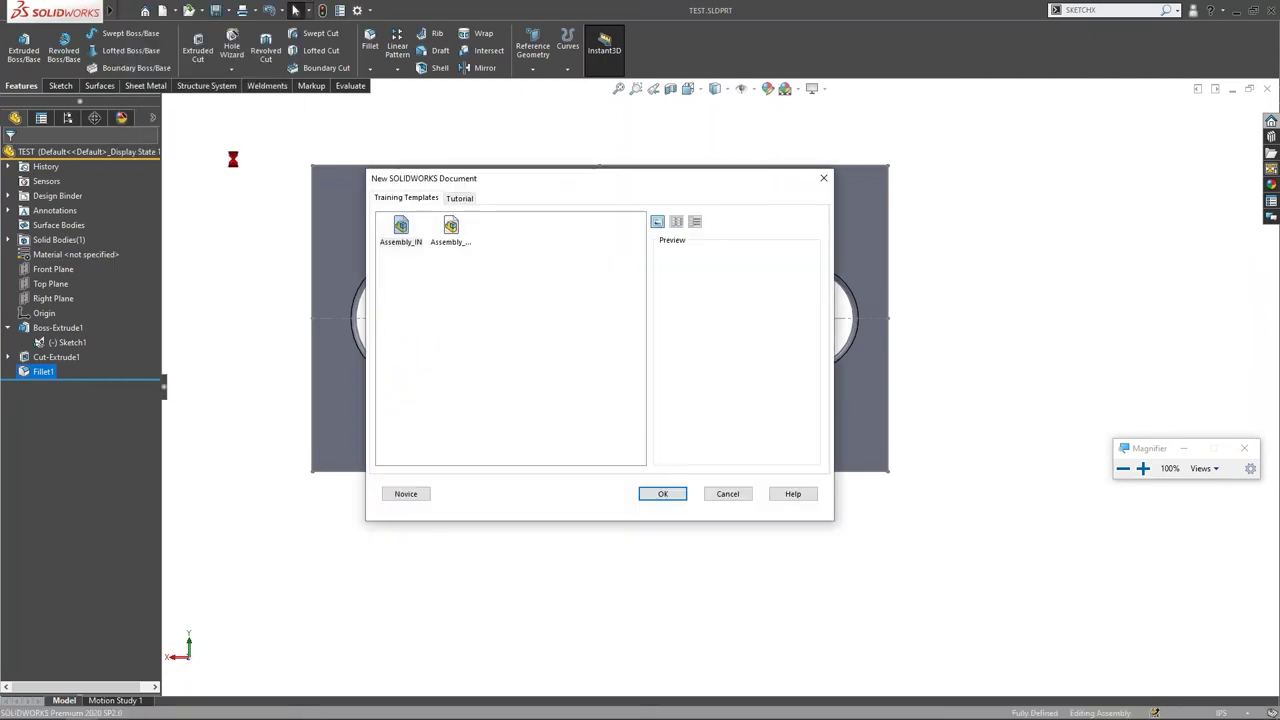
key("Return")
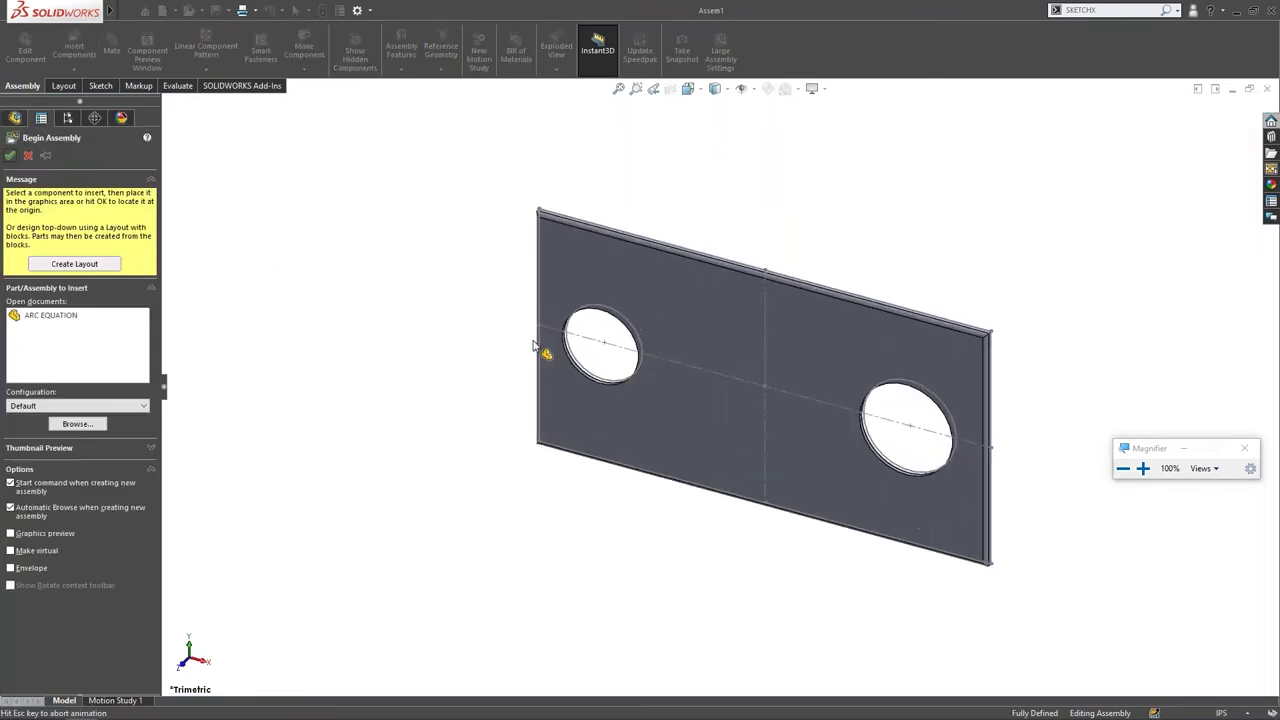
left_click(531, 343)
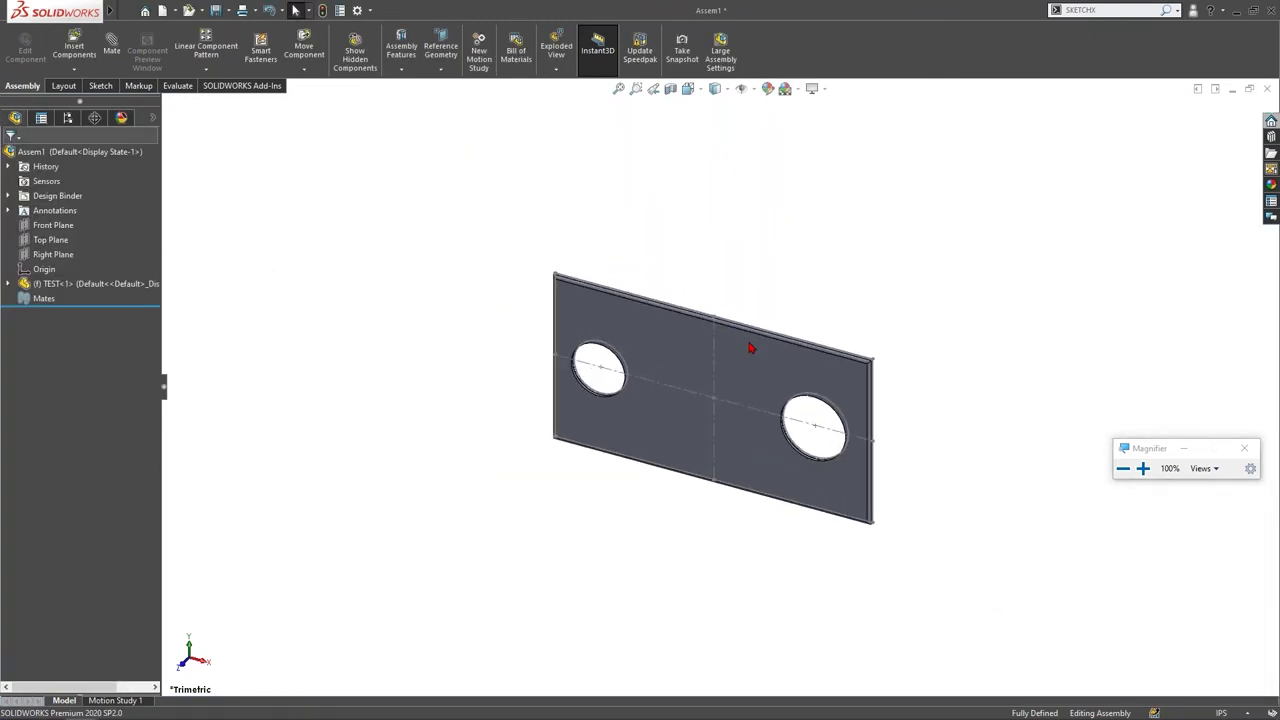
Step: Add two copies of the TEST plate to the assembly, one on each side of the fixed plate
left_click_drag(673, 357, 812, 216, "ctrl")
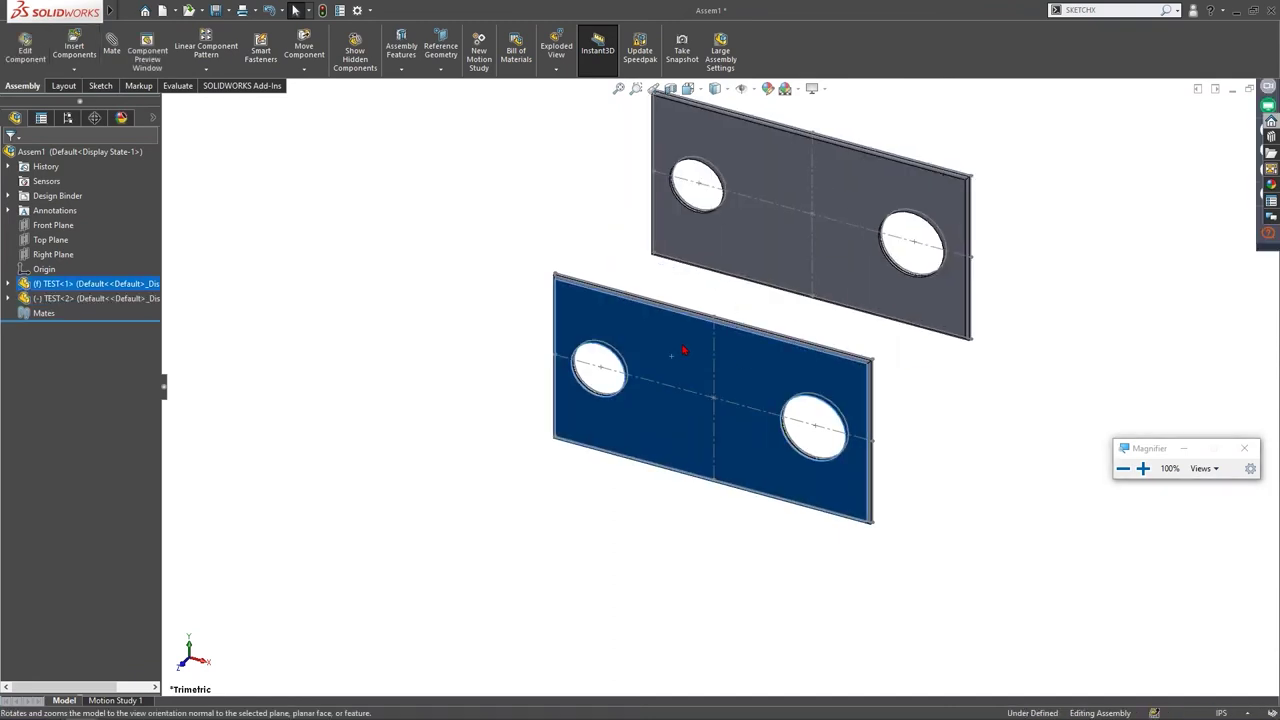
left_click_drag(102, 300, 320, 346, "ctrl")
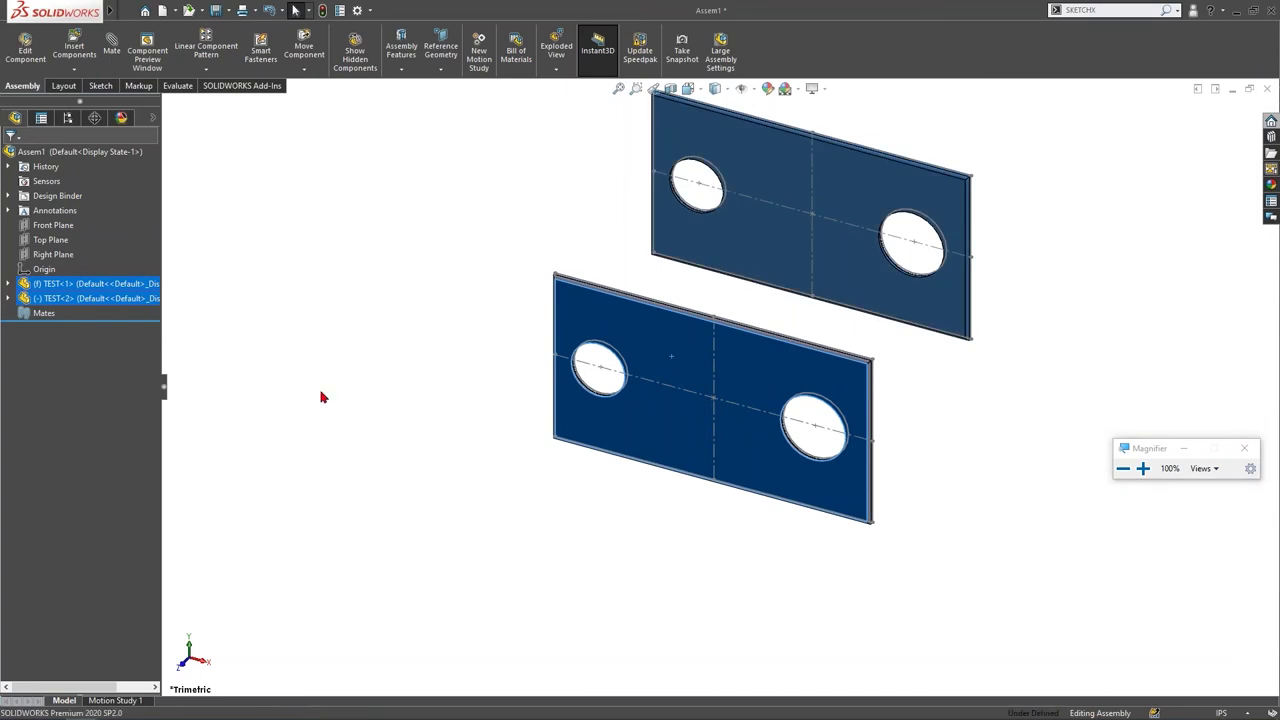
key("Escape")
left_click(42, 299)
left_click_drag(90, 298, 350, 420, "ctrl")
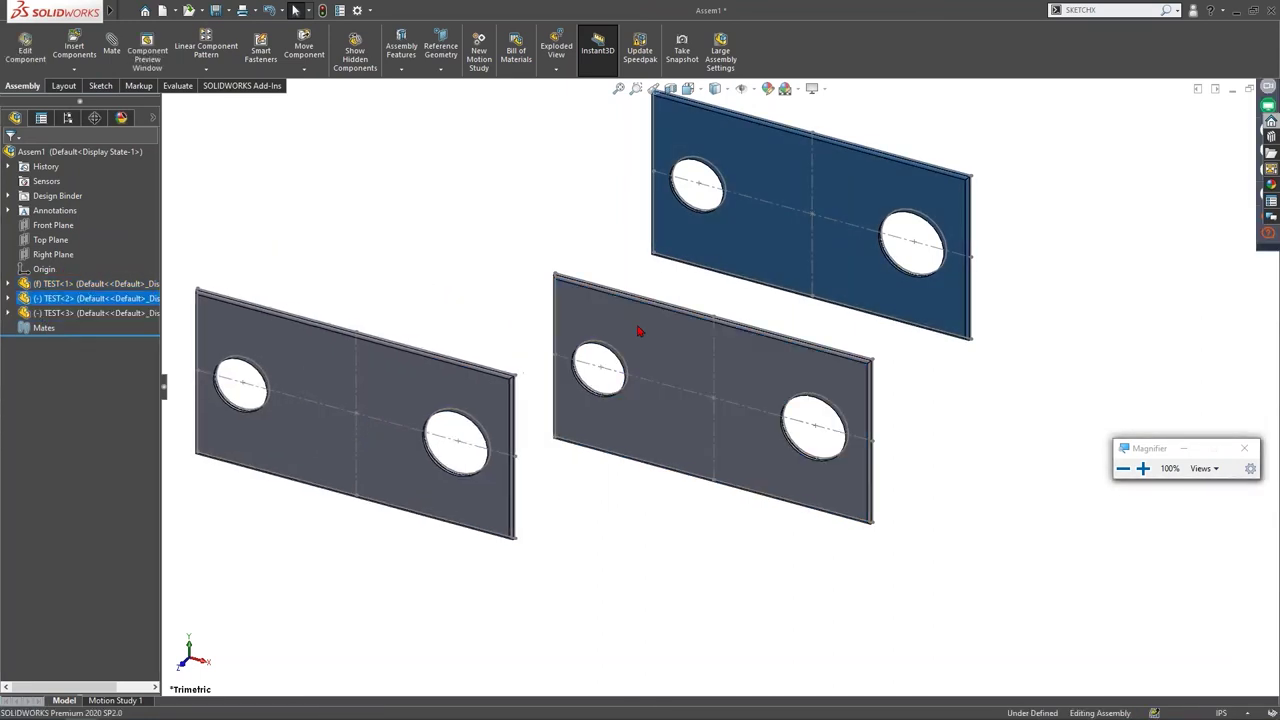
left_click(640, 332)
key("Escape")
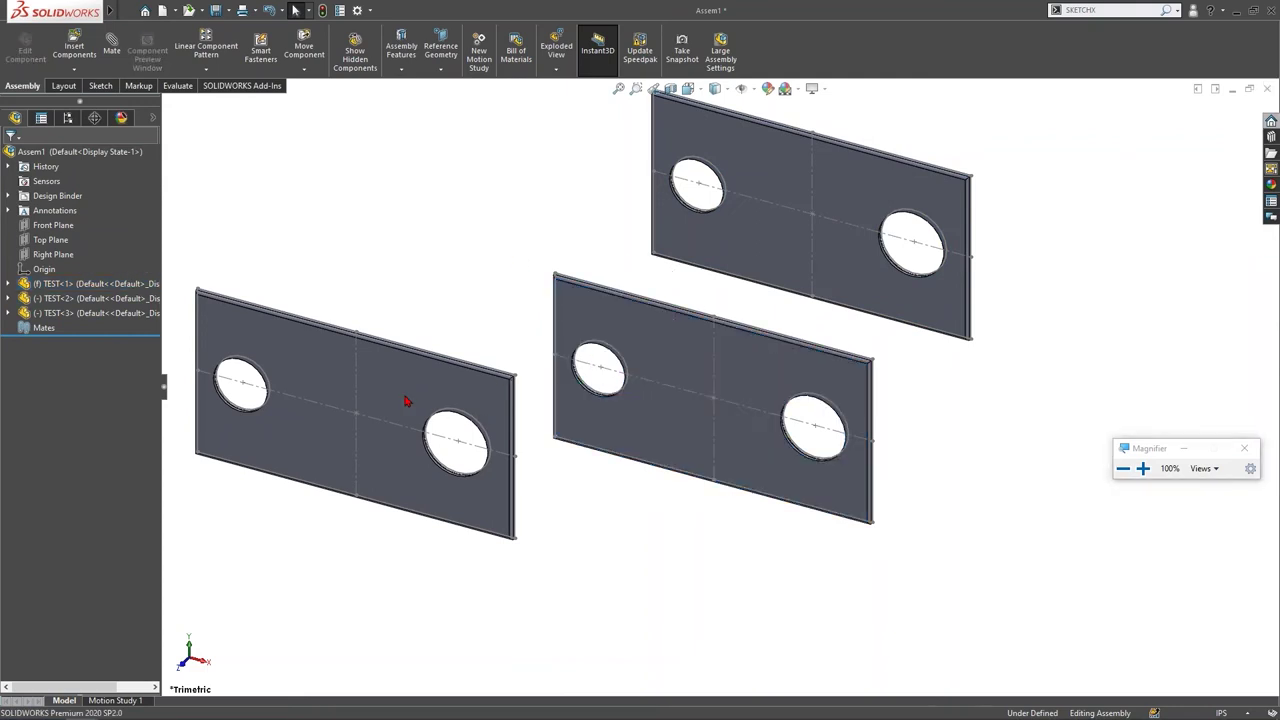
Step: Move the third plate closer in front of the fixed plate and hide all item types such as sketches
left_click_drag(405, 401, 524, 427)
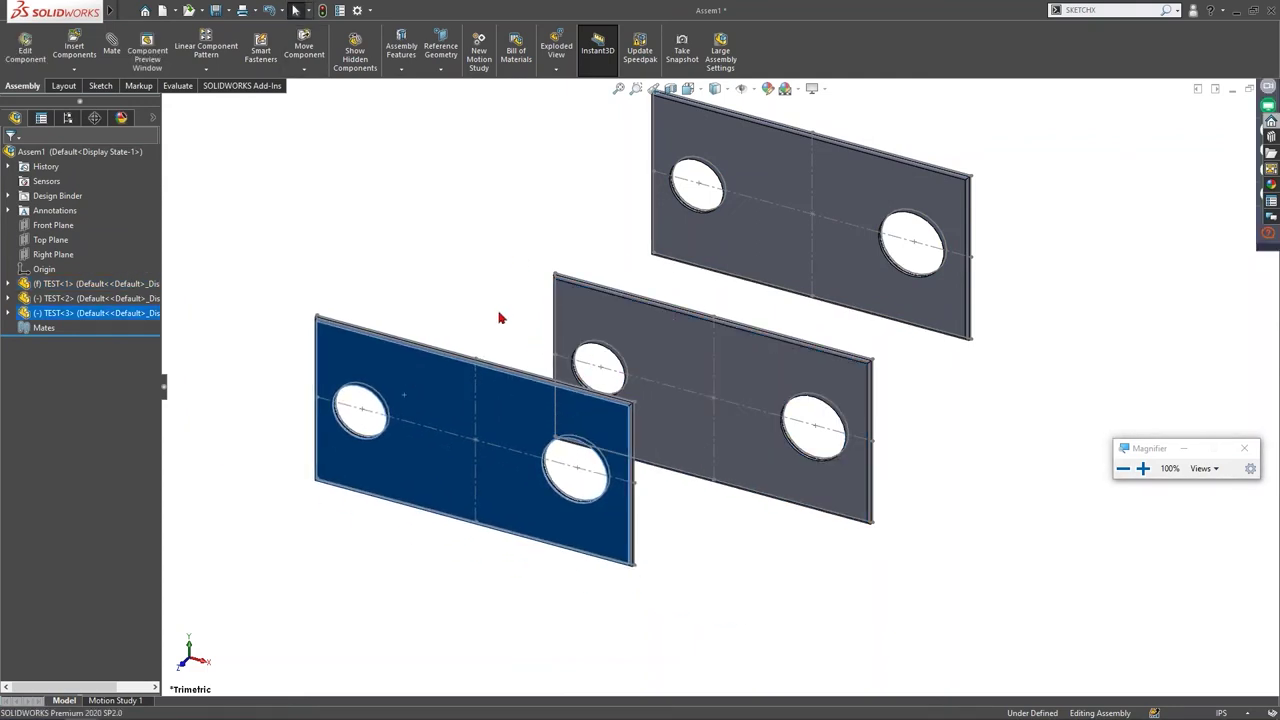
left_click(500, 318)
left_click(741, 88)
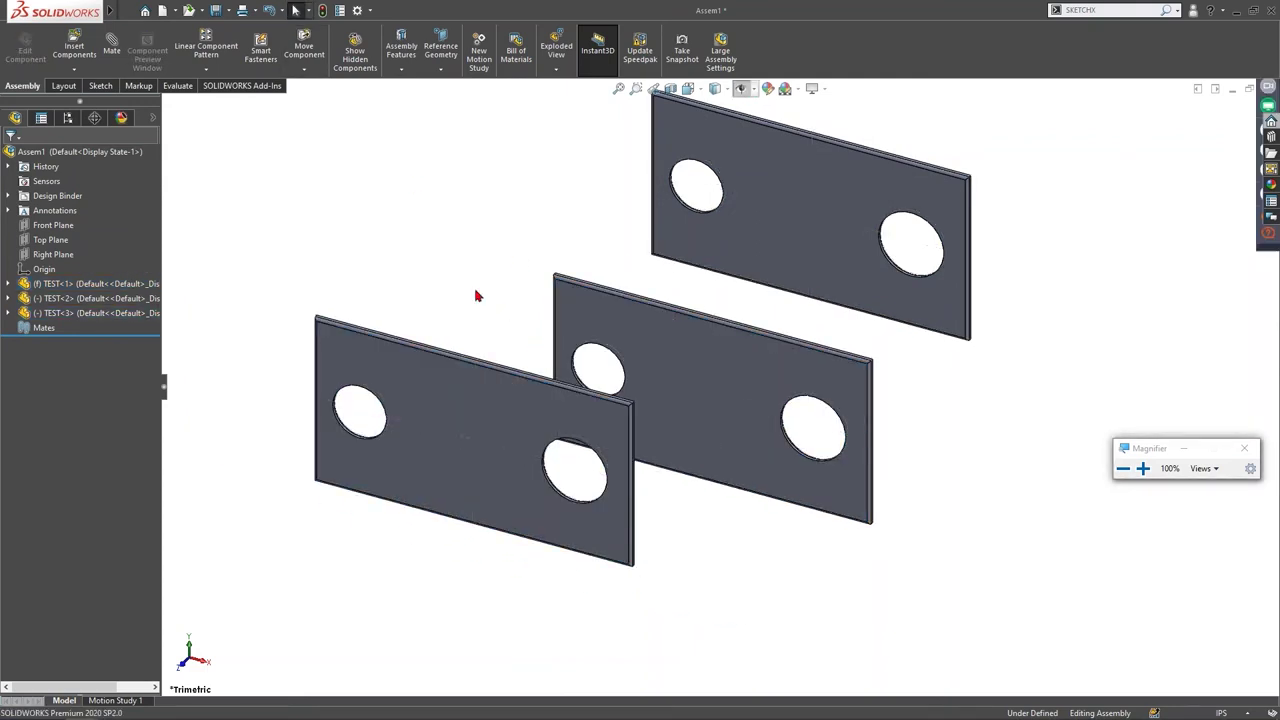
Step: Add a coincident mate between the fixed plate's front face and the third plate's back face, temporarily hiding the third plate's front face to reach it
left_click(463, 397)
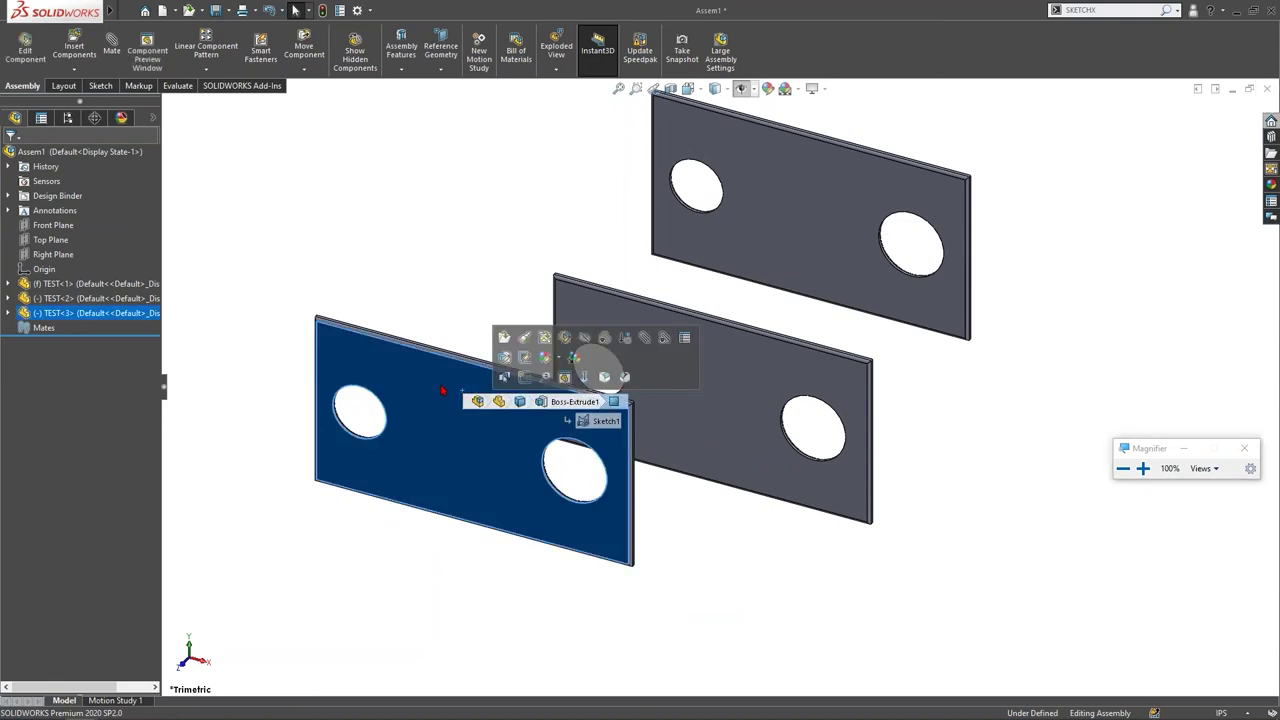
left_click(752, 423)
left_click(431, 250)
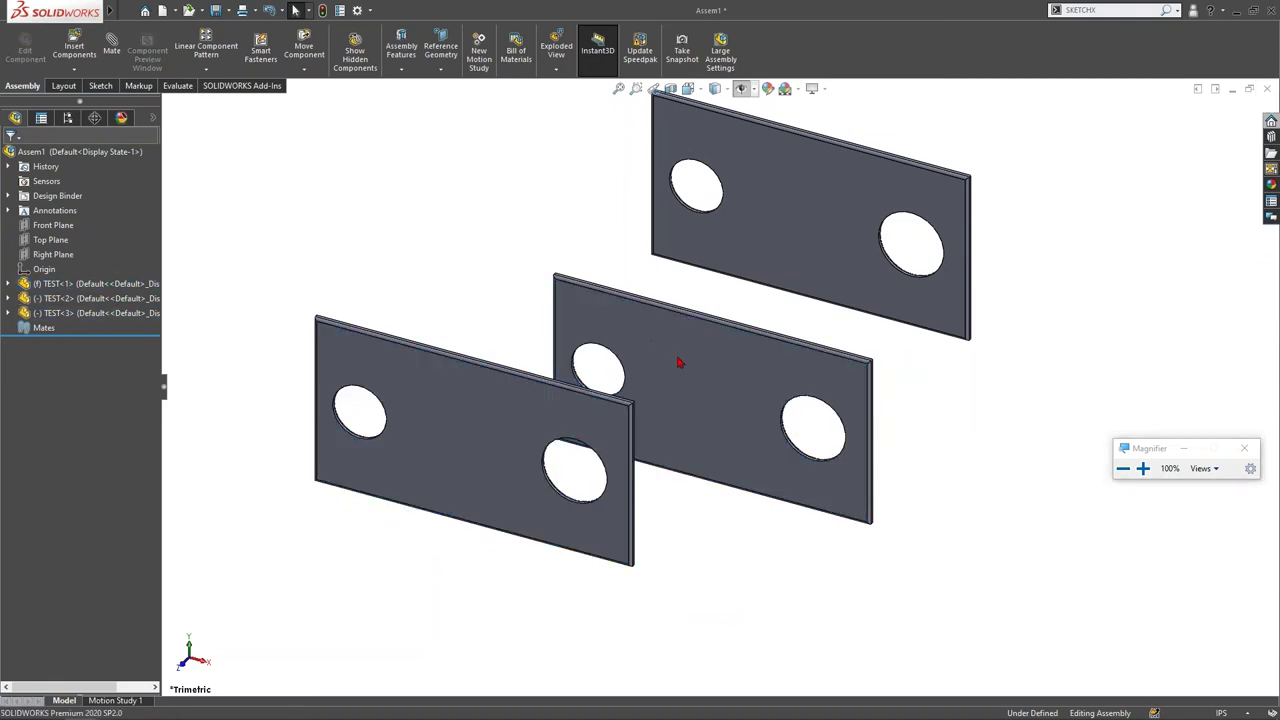
left_click(715, 363)
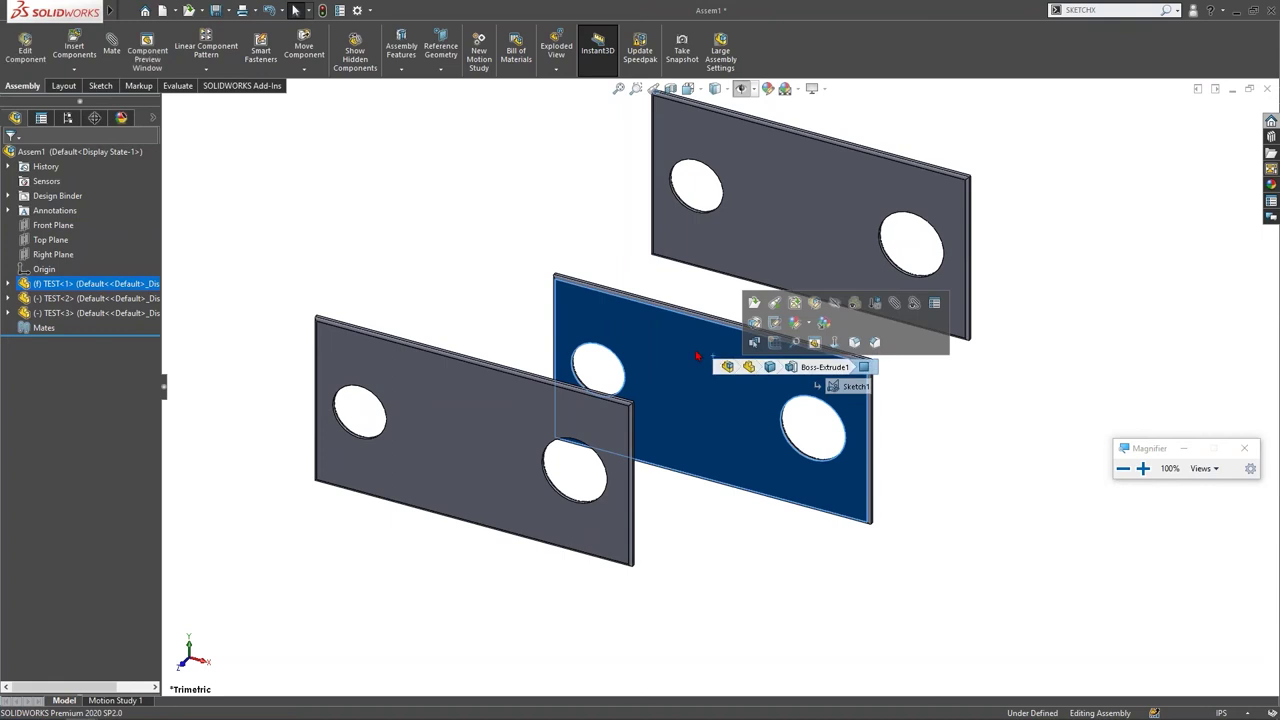
key("s")
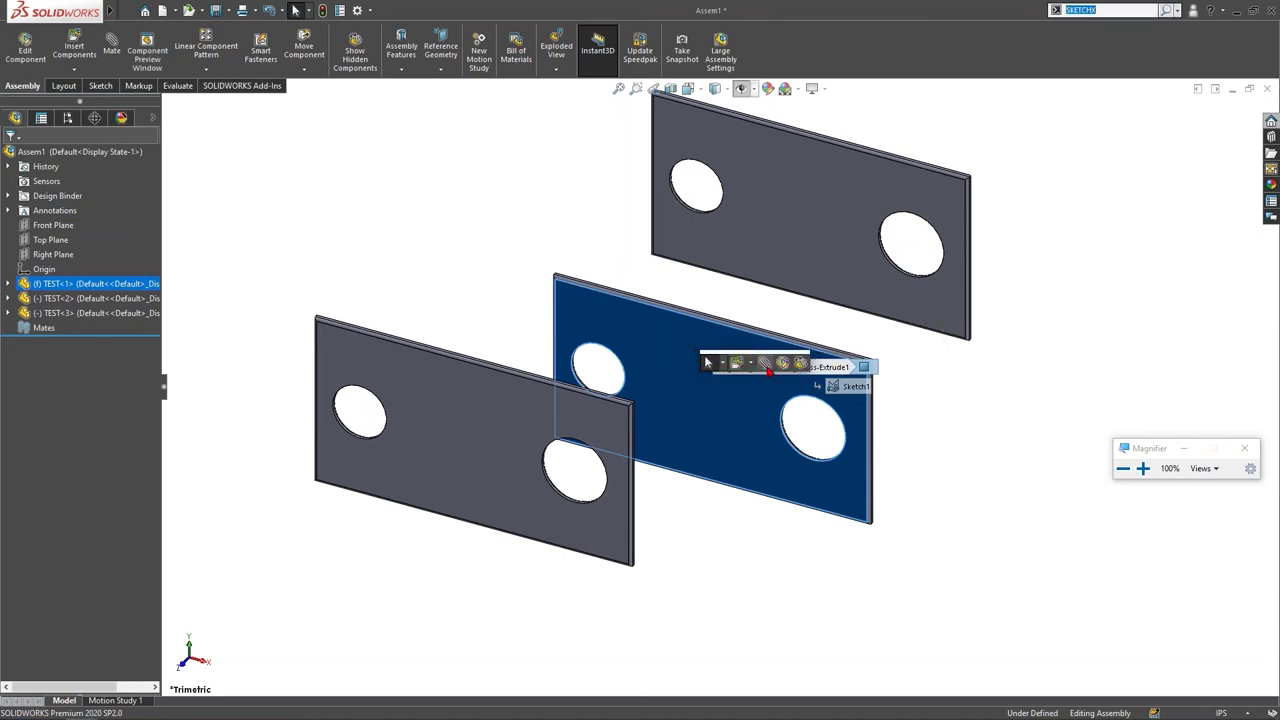
left_click(766, 366)
left_click(727, 366)
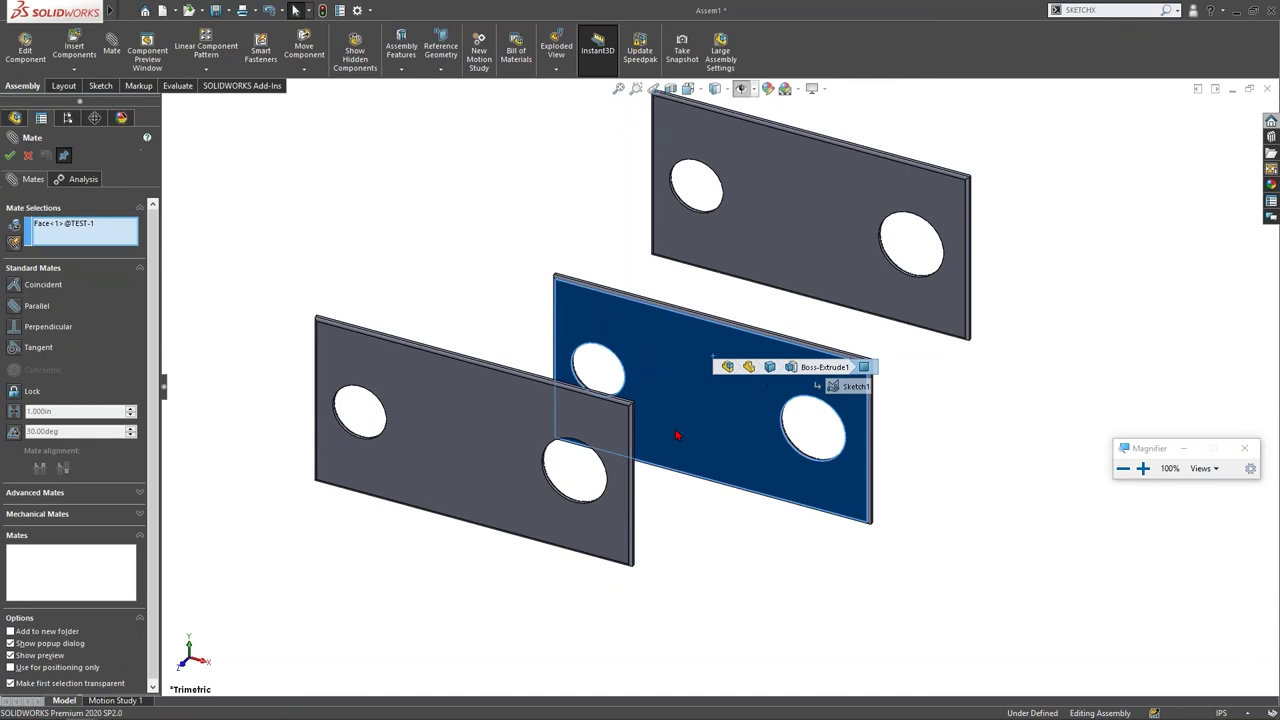
left_click(470, 403)
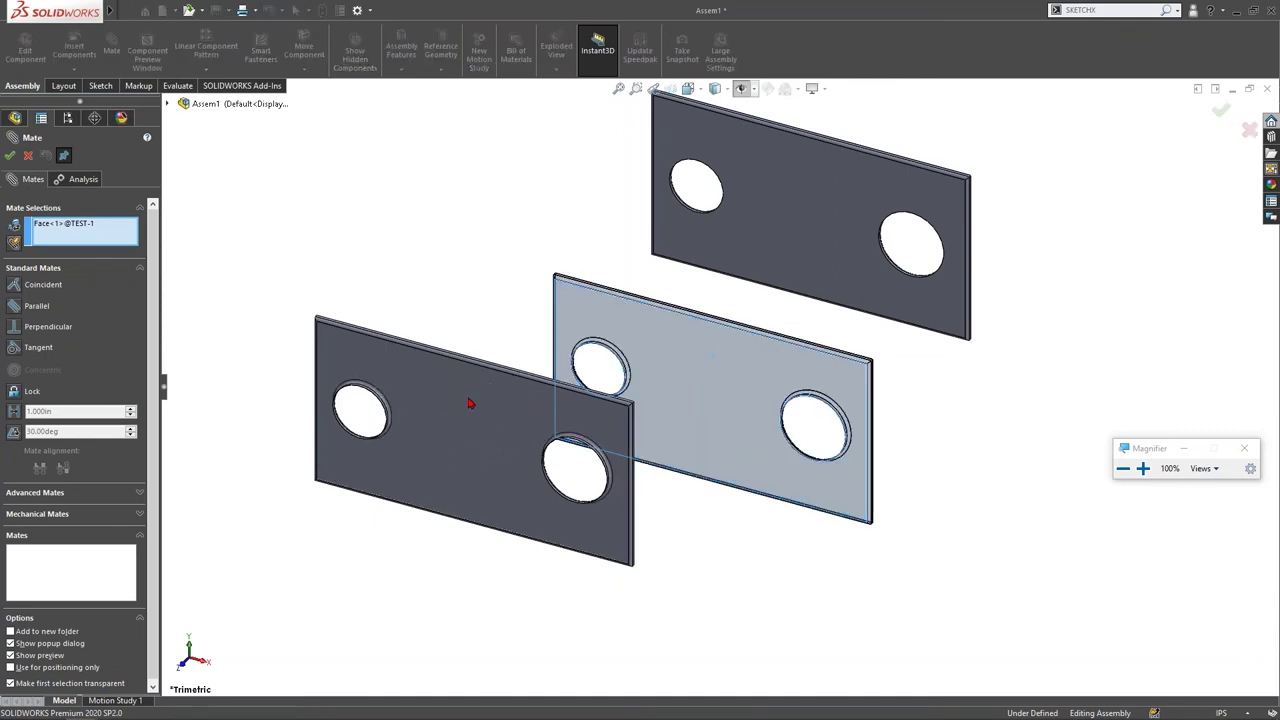
scroll(470, 403, "down", 2)
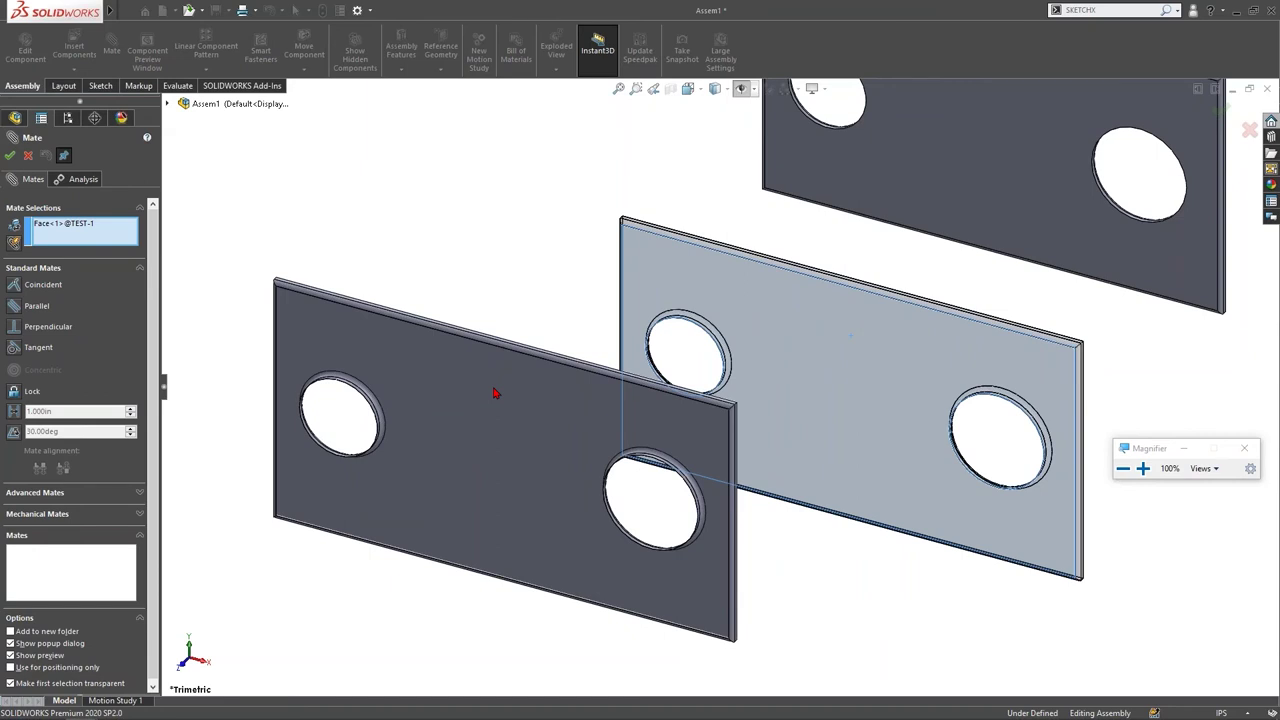
left_click(494, 393)
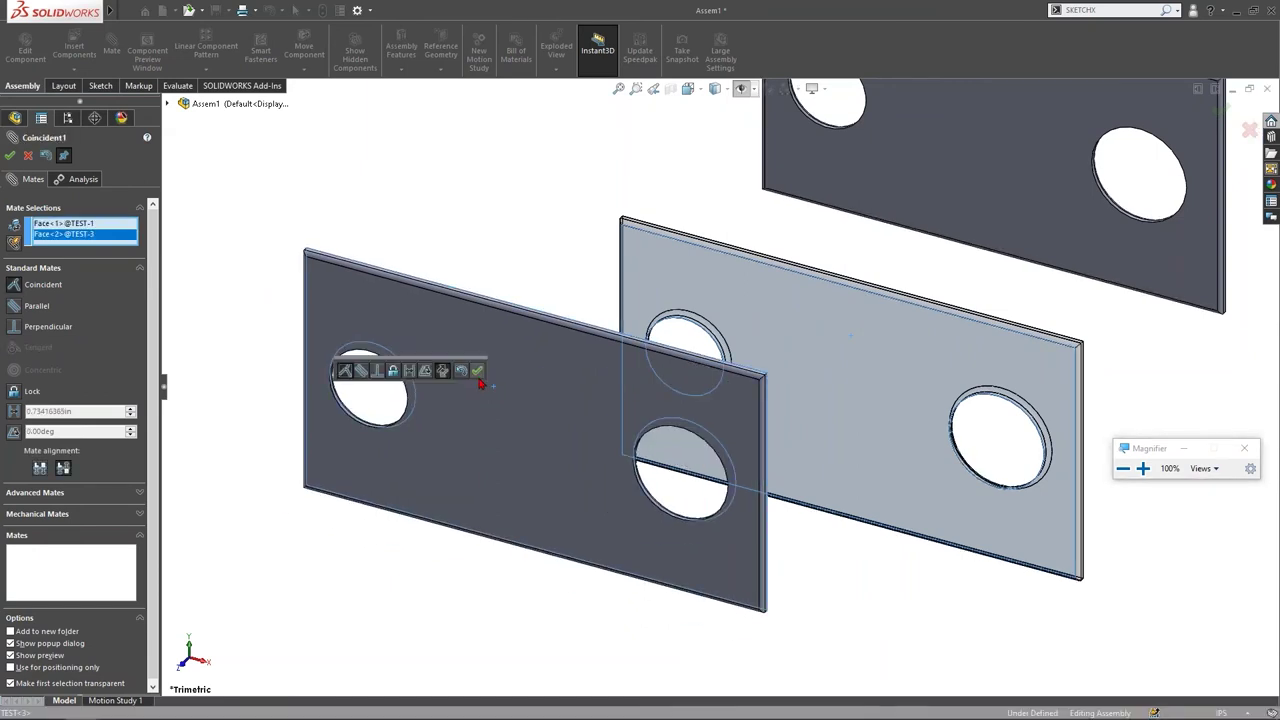
left_click(479, 378)
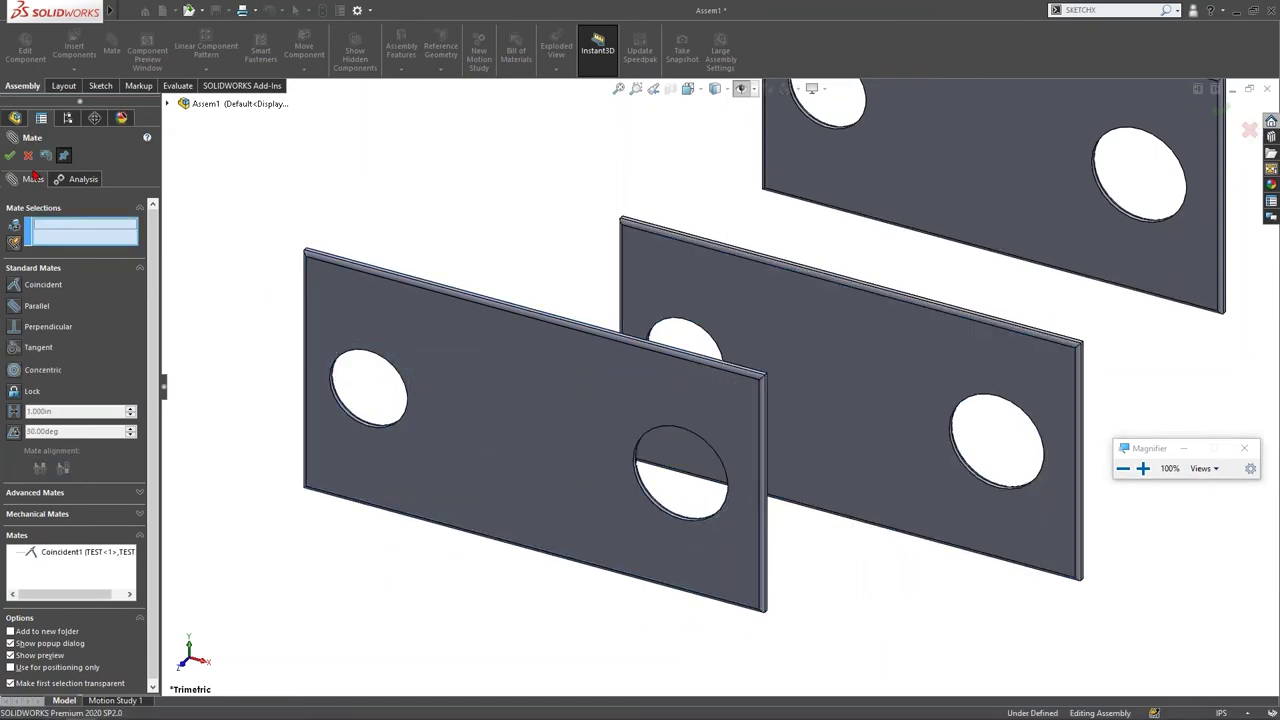
left_click(9, 156)
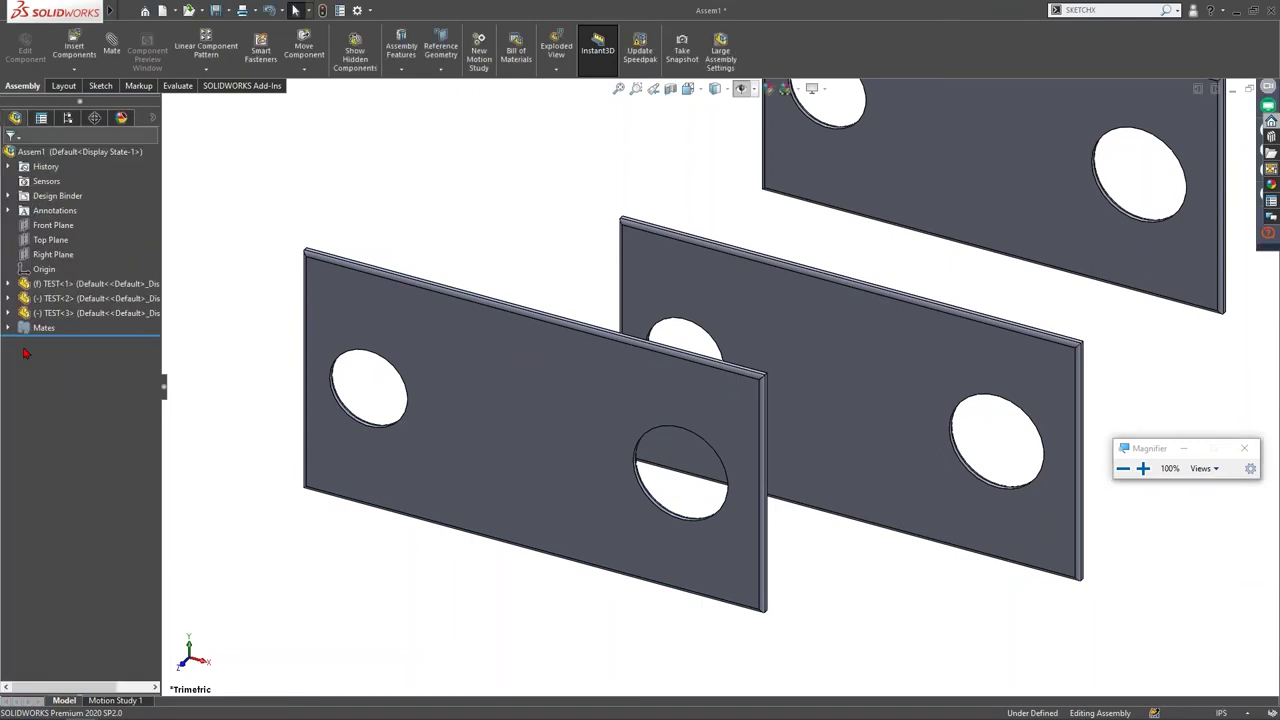
Step: Open the coincident mate from the Mates folder, inspect its two mated faces from behind, and leave it without changes
left_click(9, 313)
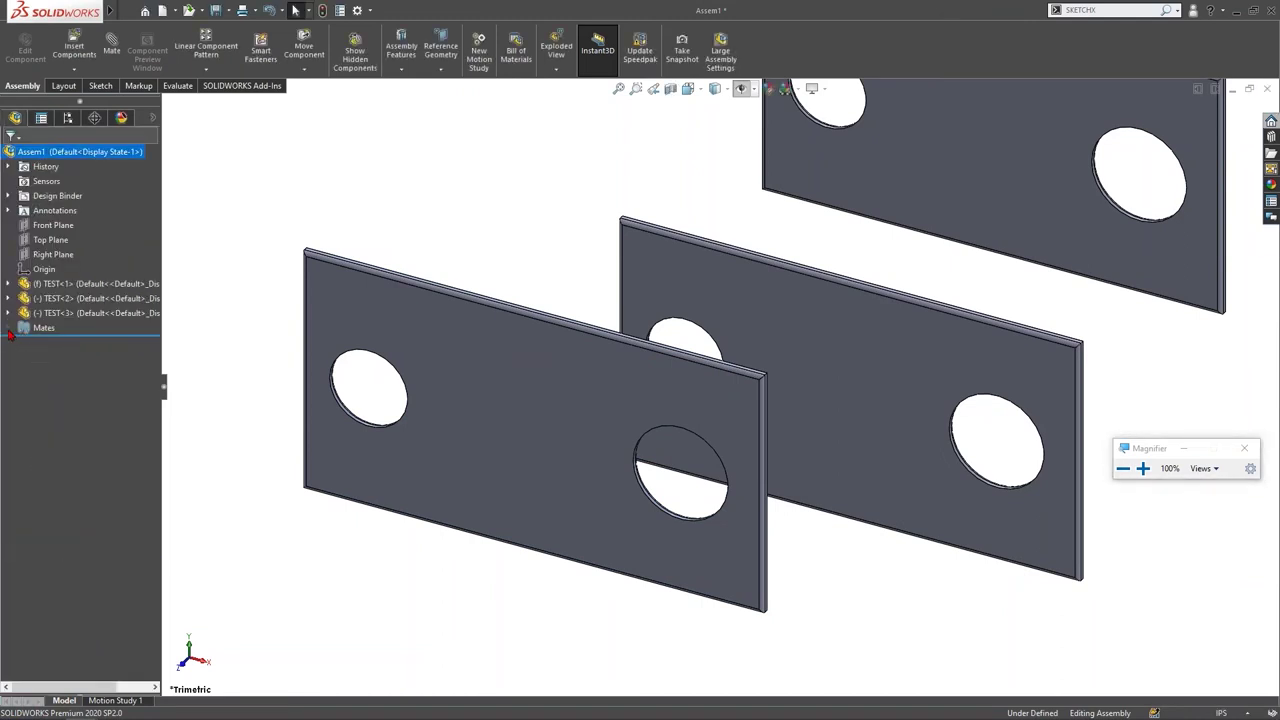
left_click(9, 327)
left_click(52, 343)
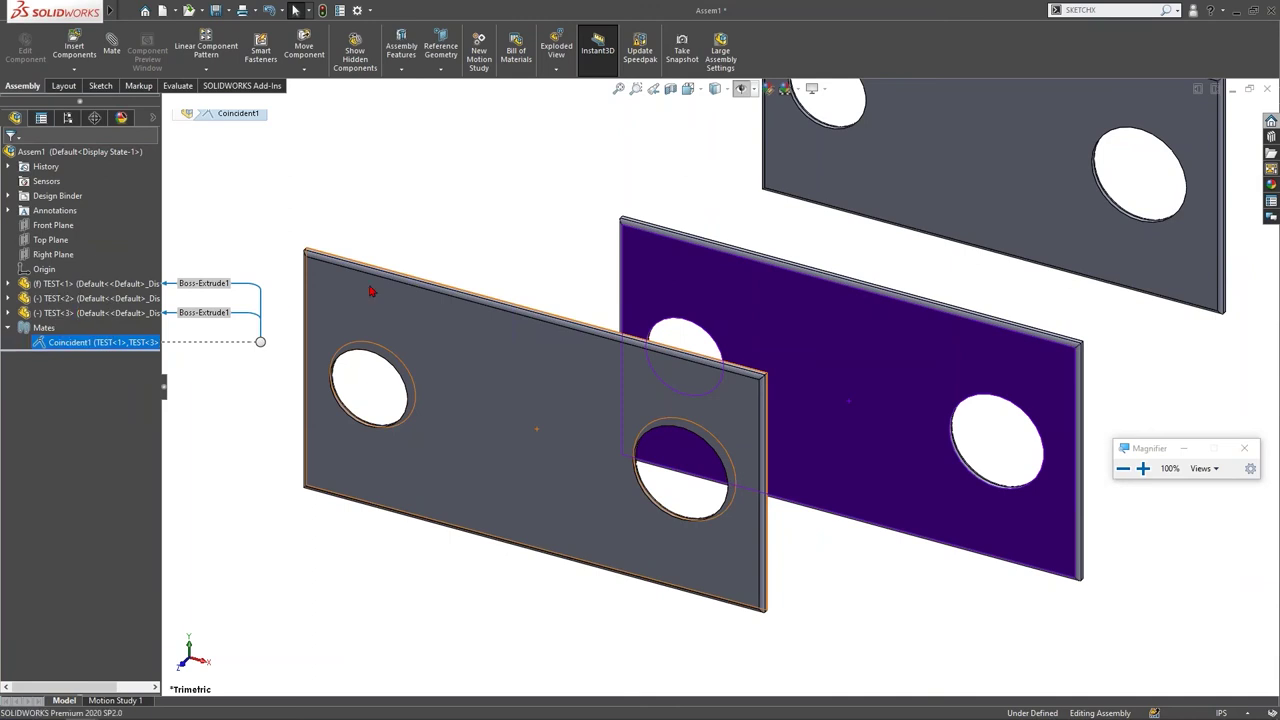
left_click(221, 268)
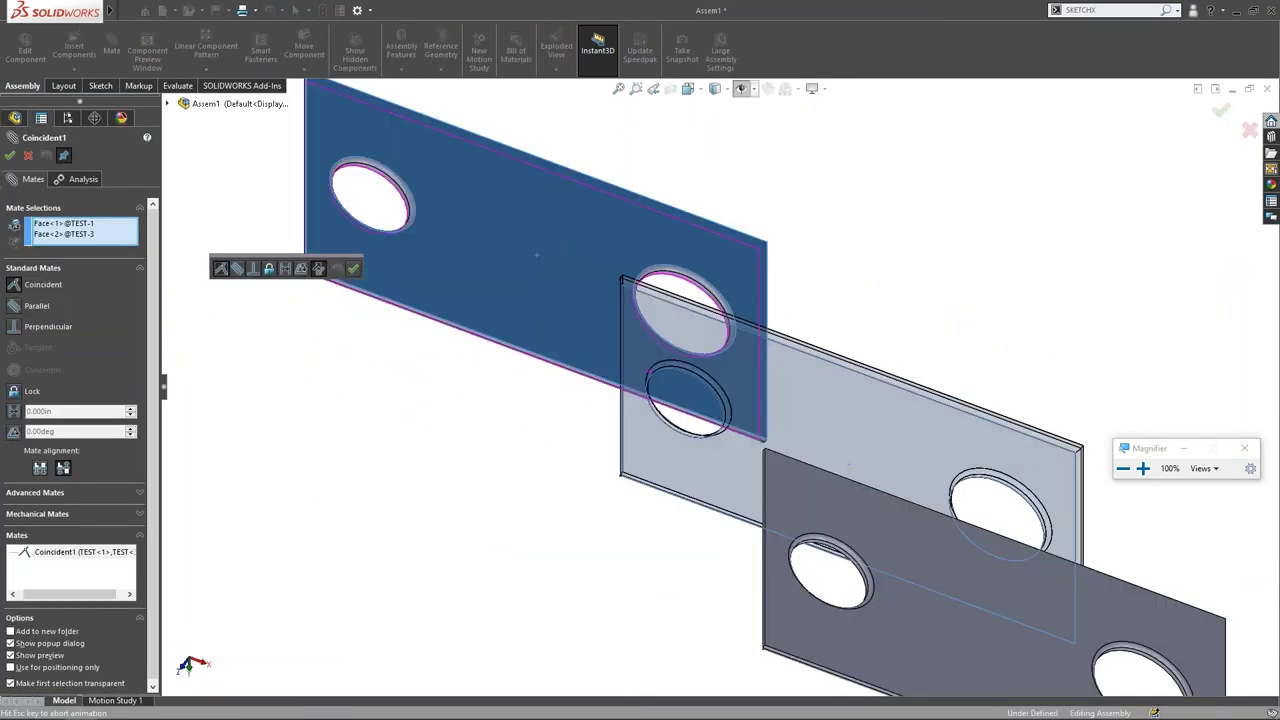
key("Escape")
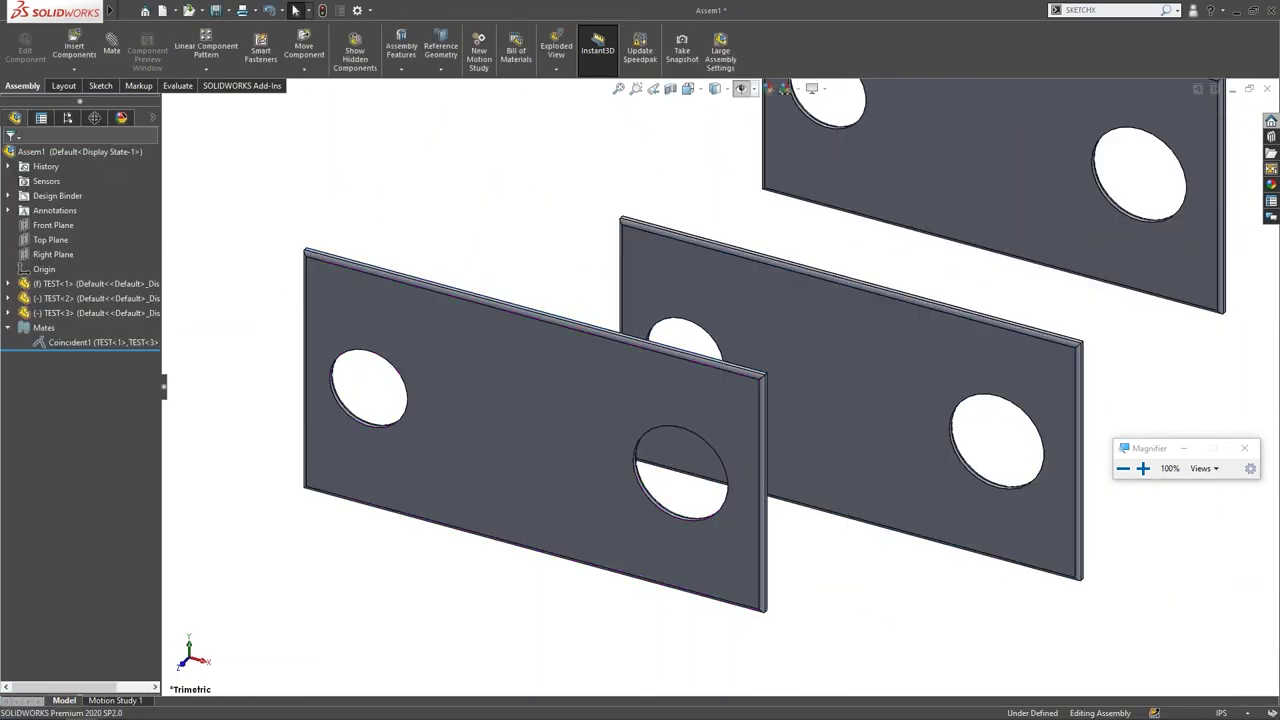
Step: Add a 1 in distance mate between the second plate's front face and the fixed plate's back face, temporarily hiding the fixed plate's front face
scroll(739, 381, "down", 2)
scroll(889, 208, "up", 3)
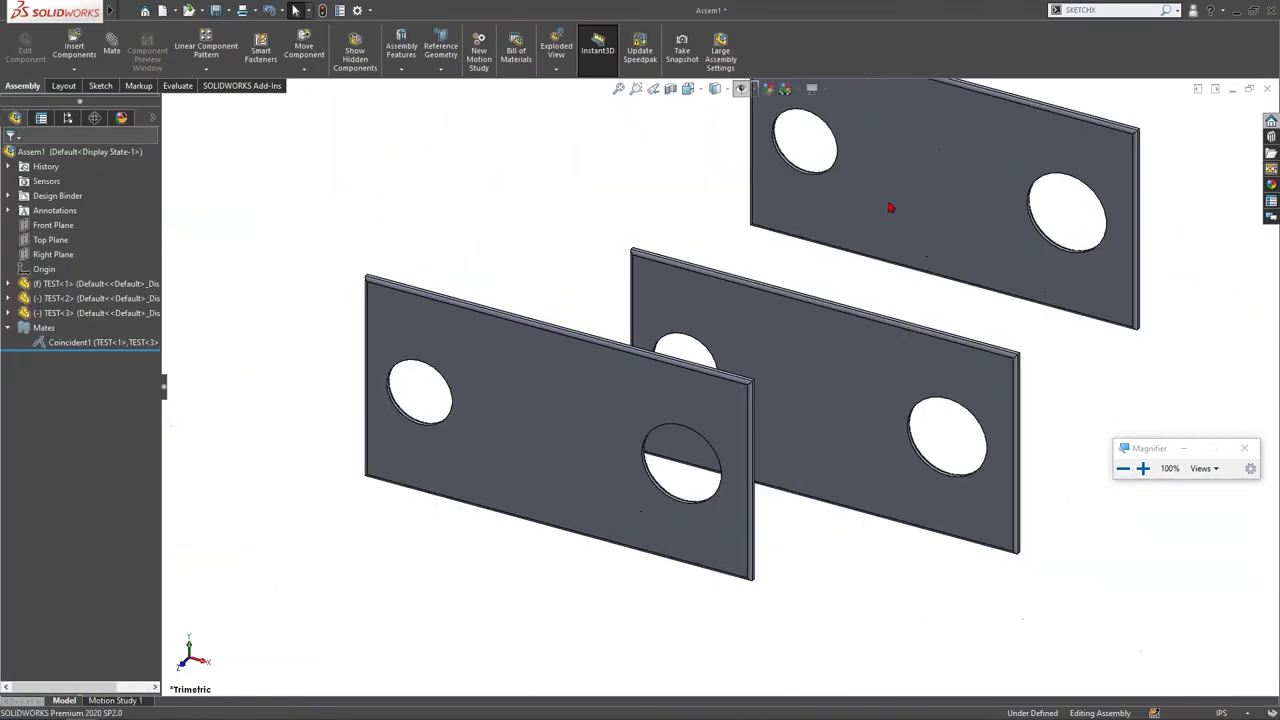
left_click(911, 163)
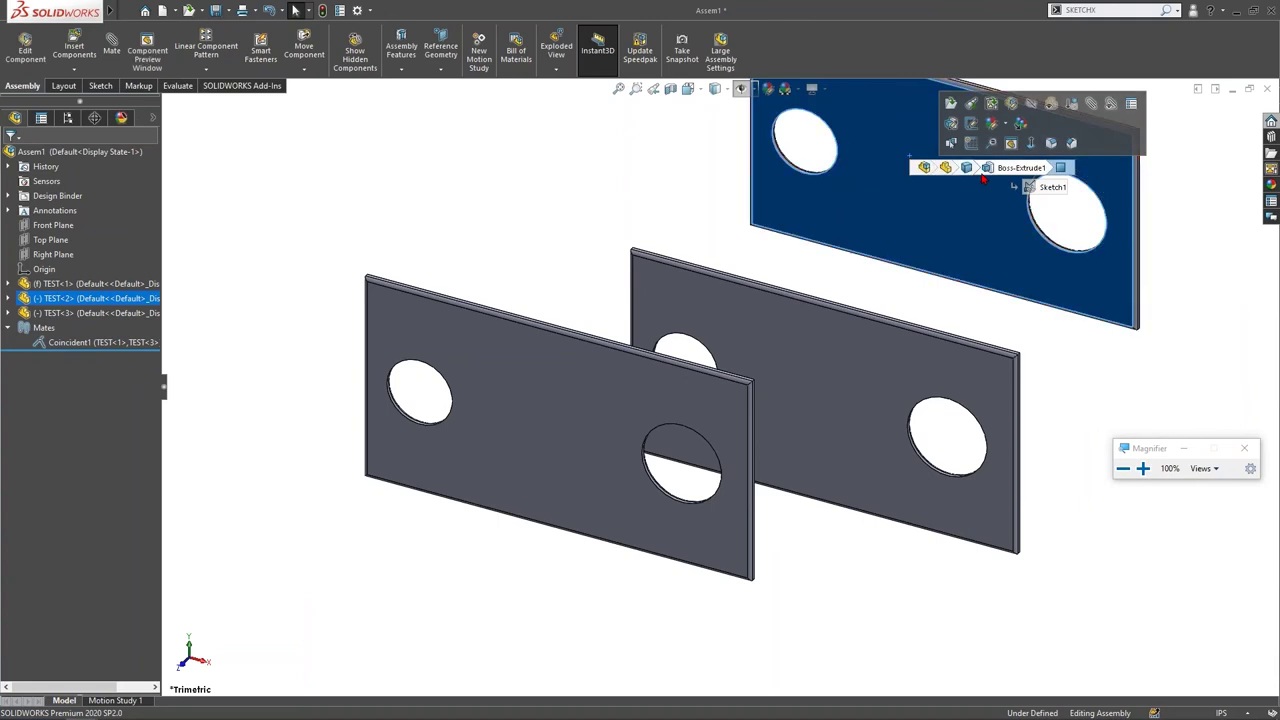
key("m")
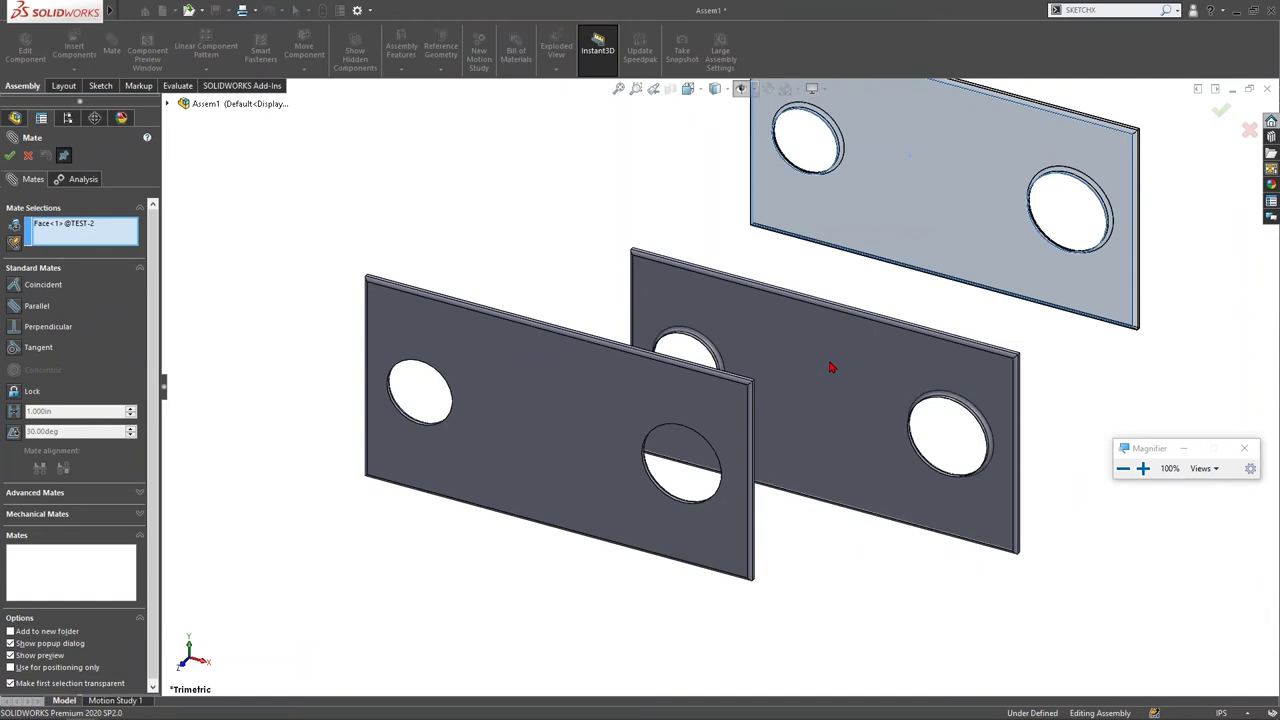
left_click(830, 367)
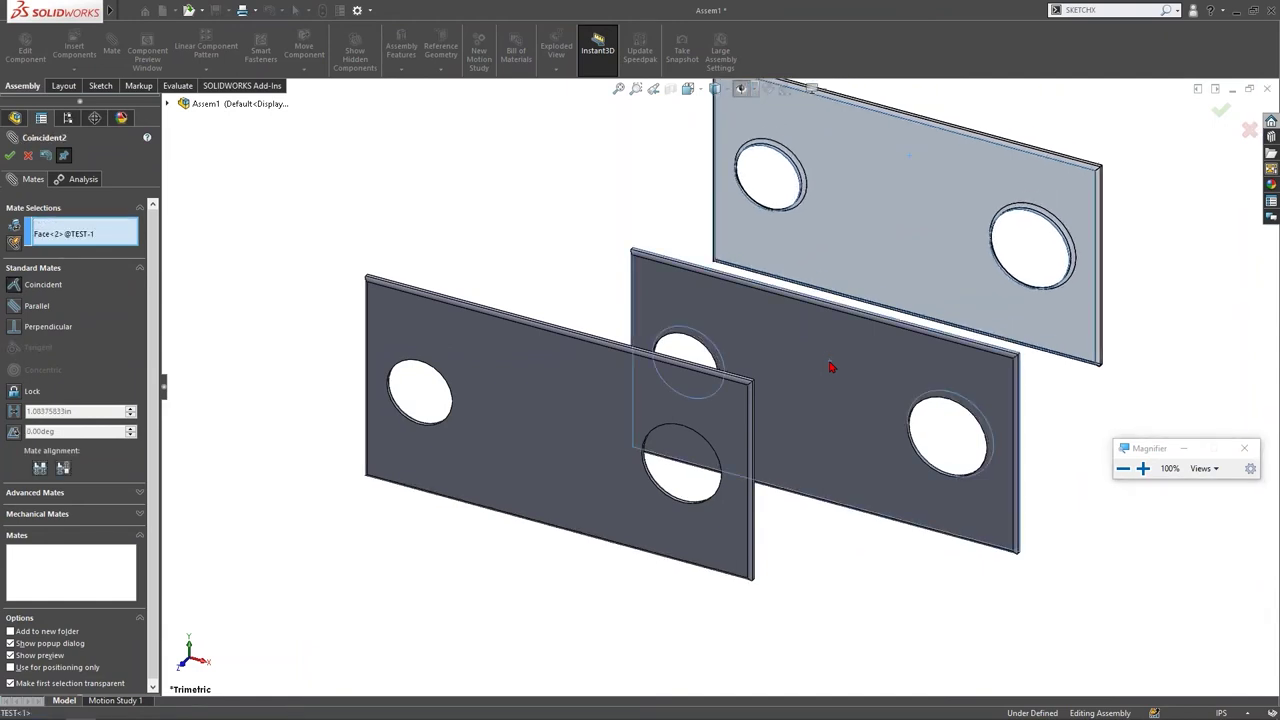
left_click(910, 344)
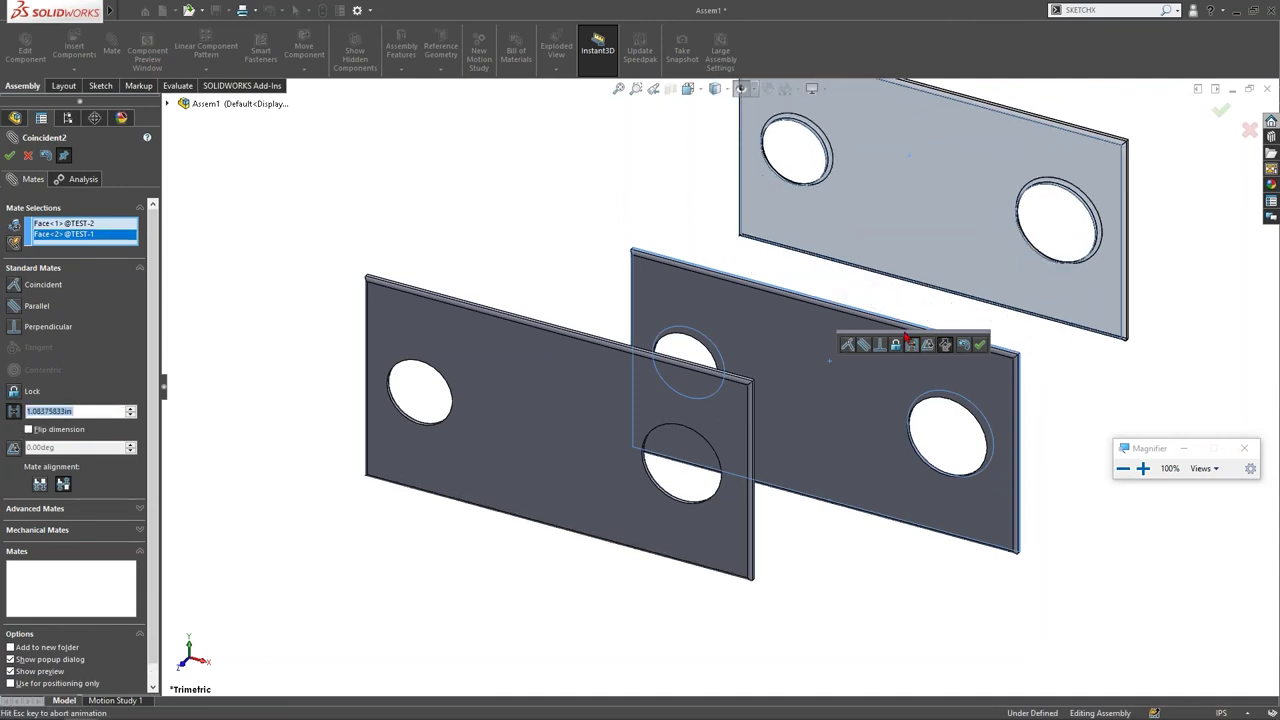
type("1")
left_click(979, 344)
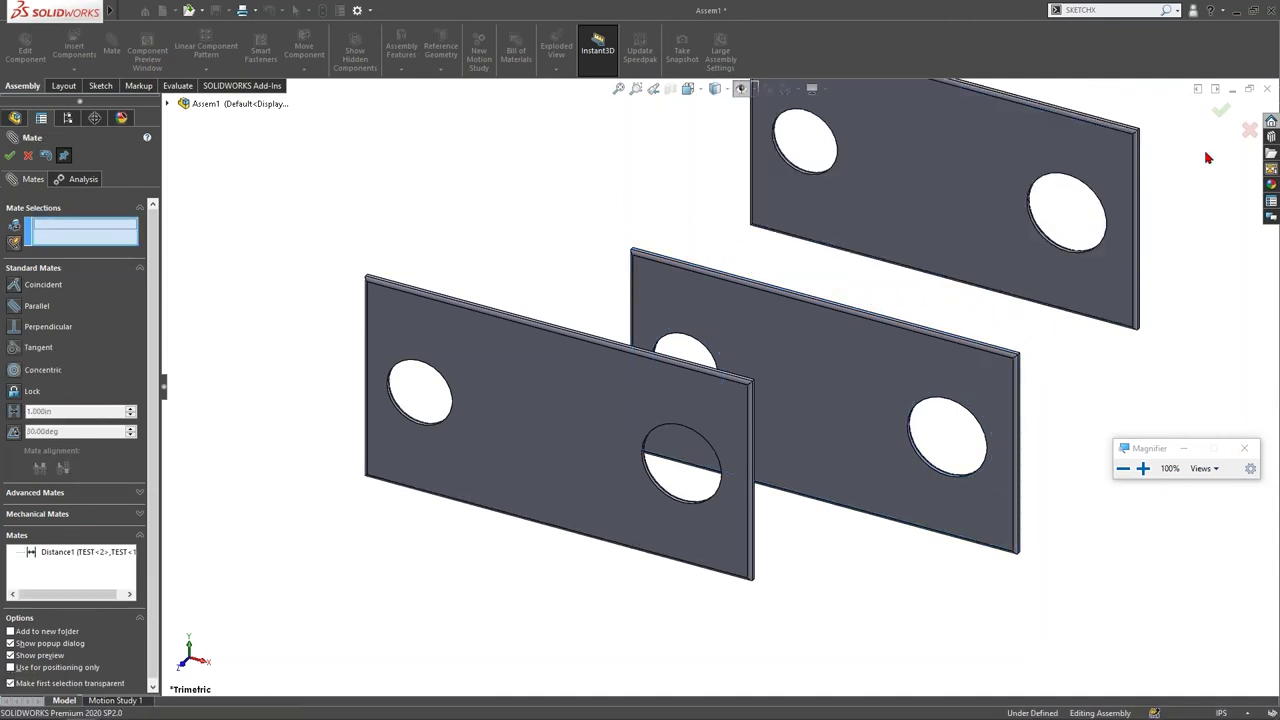
left_click(1221, 111)
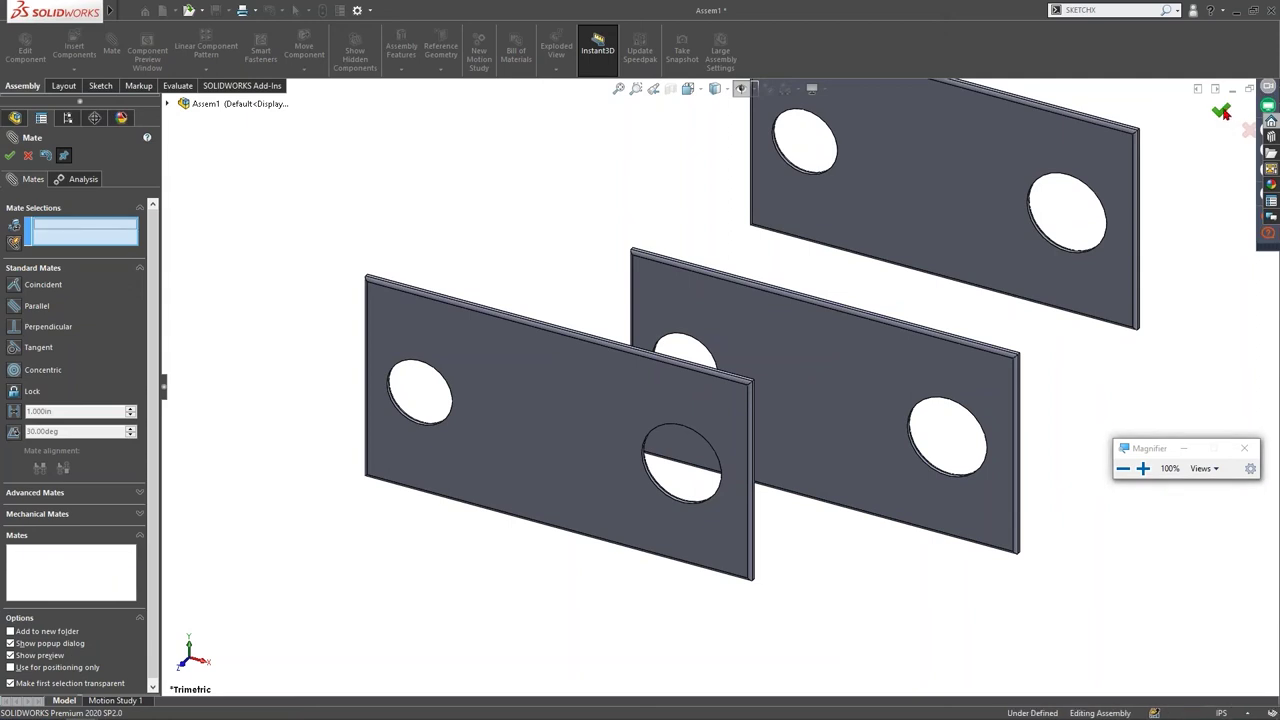
left_click(1221, 111)
Step: Check the Isolate tip on the presentation slides and return to the assembly in SOLIDWORKS
key("alt+Tab")
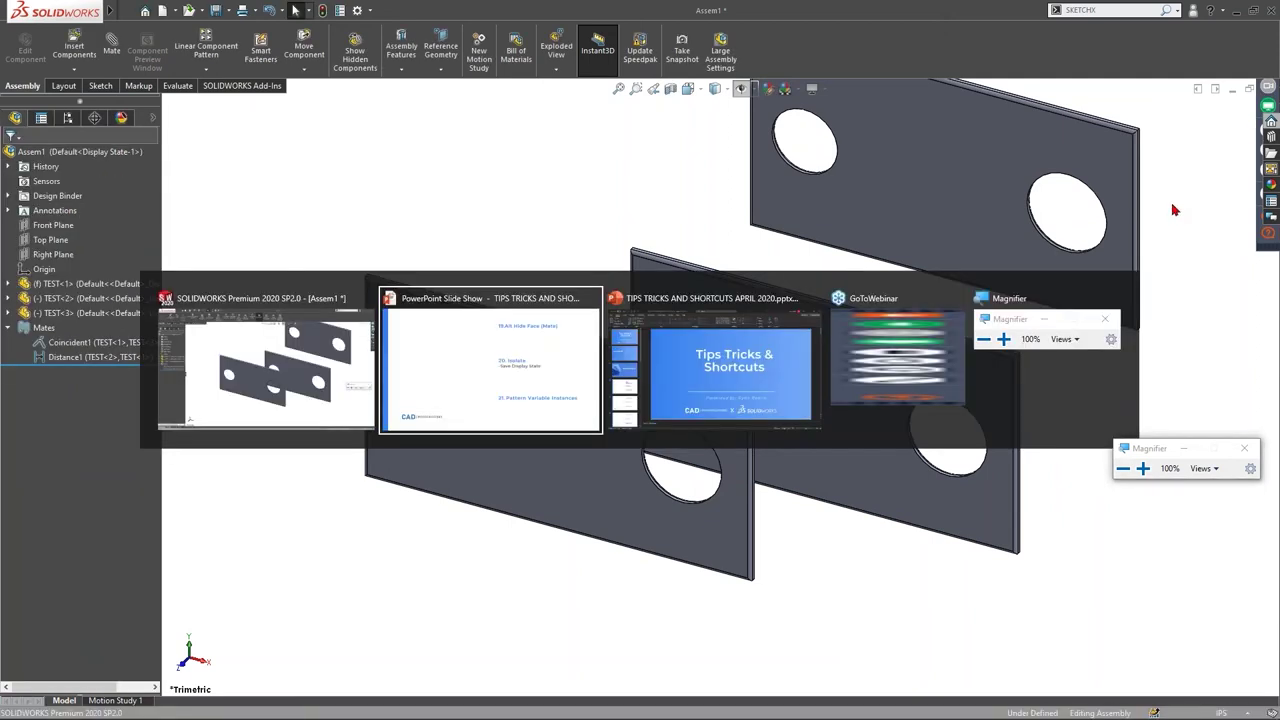
key("alt+Tab")
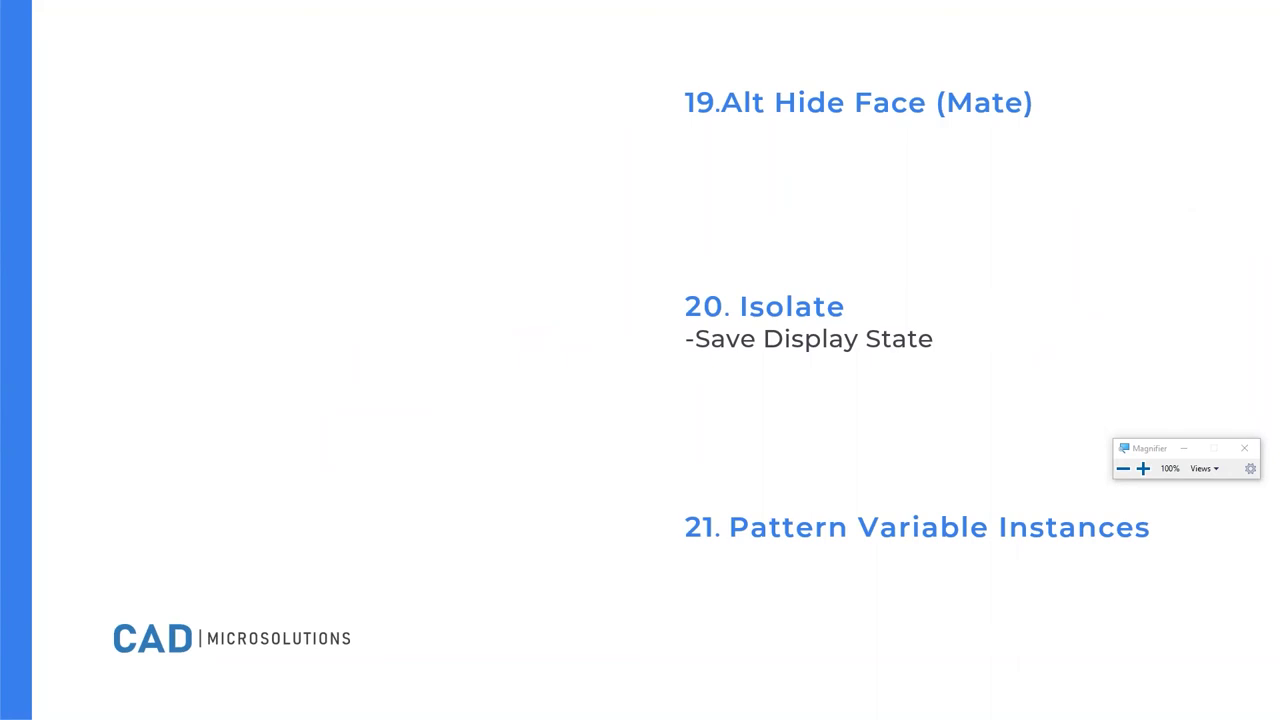
key("alt+Tab")
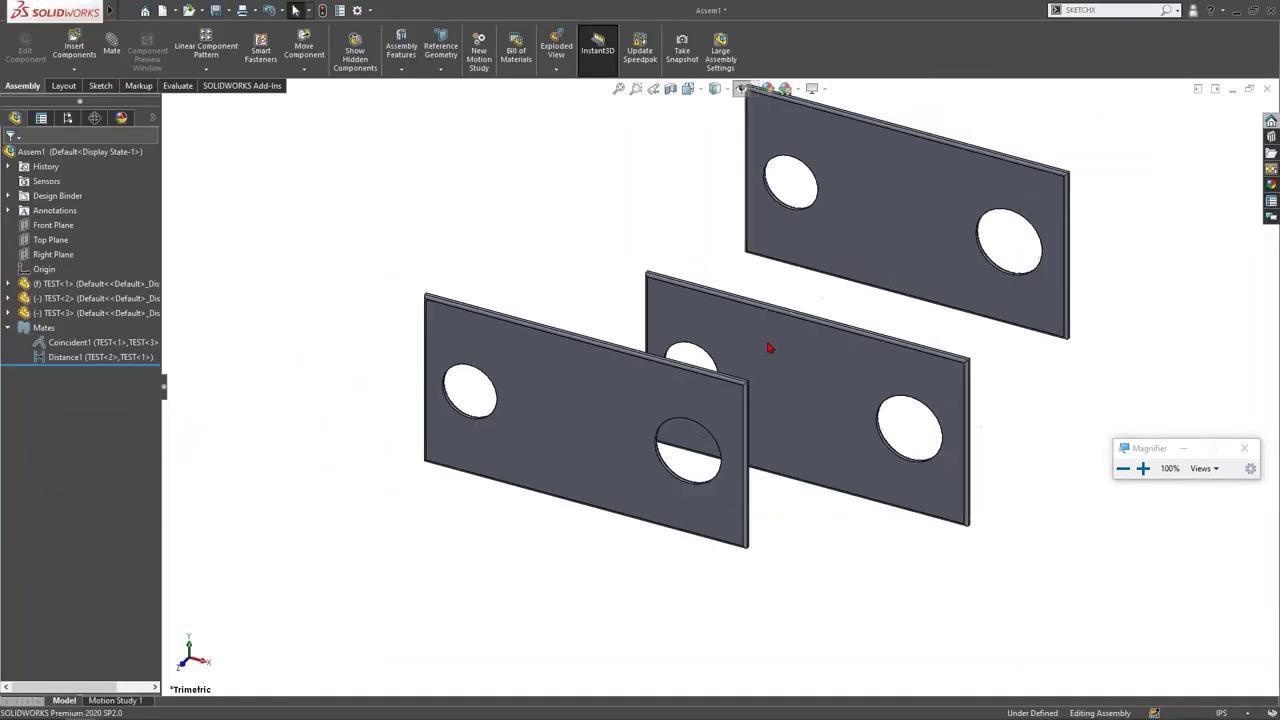
Step: Isolate the second and third TEST plates so that the fixed plate between them is temporarily hidden
scroll(770, 347, "up", 2)
left_click_drag(632, 417, 761, 424)
key("Escape")
left_click(770, 380)
left_click(738, 430, "ctrl")
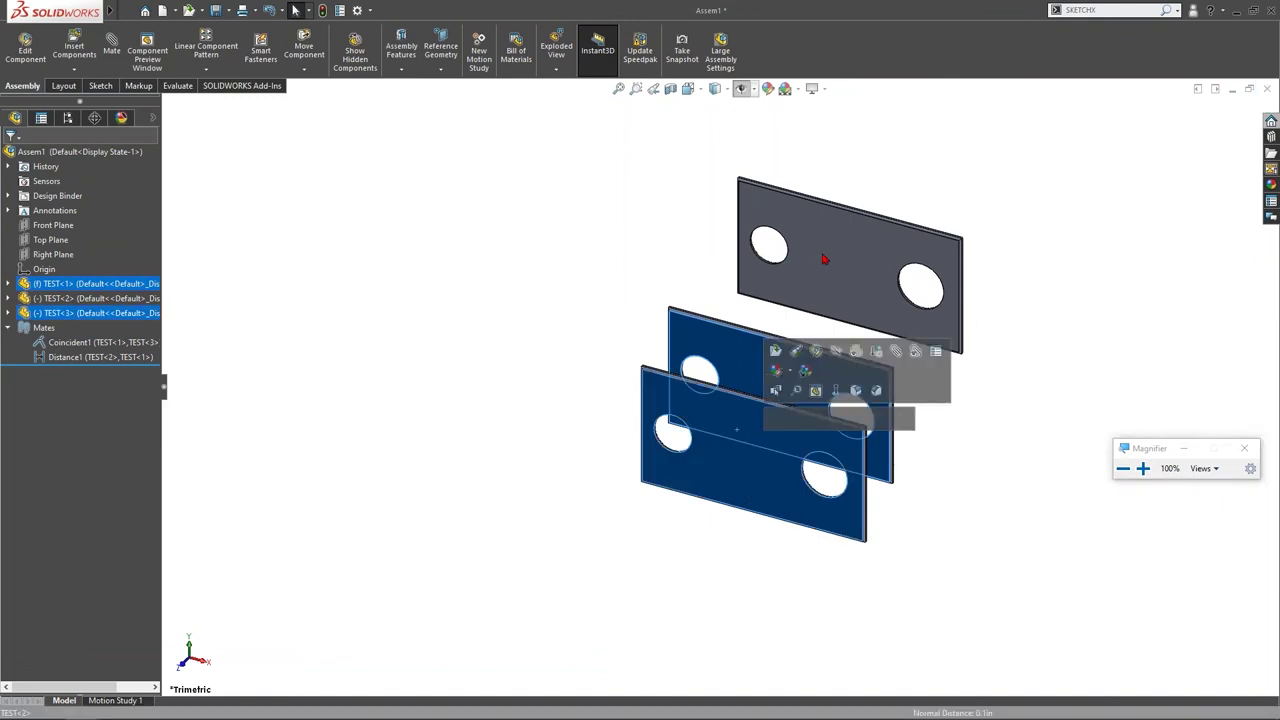
left_click(824, 259)
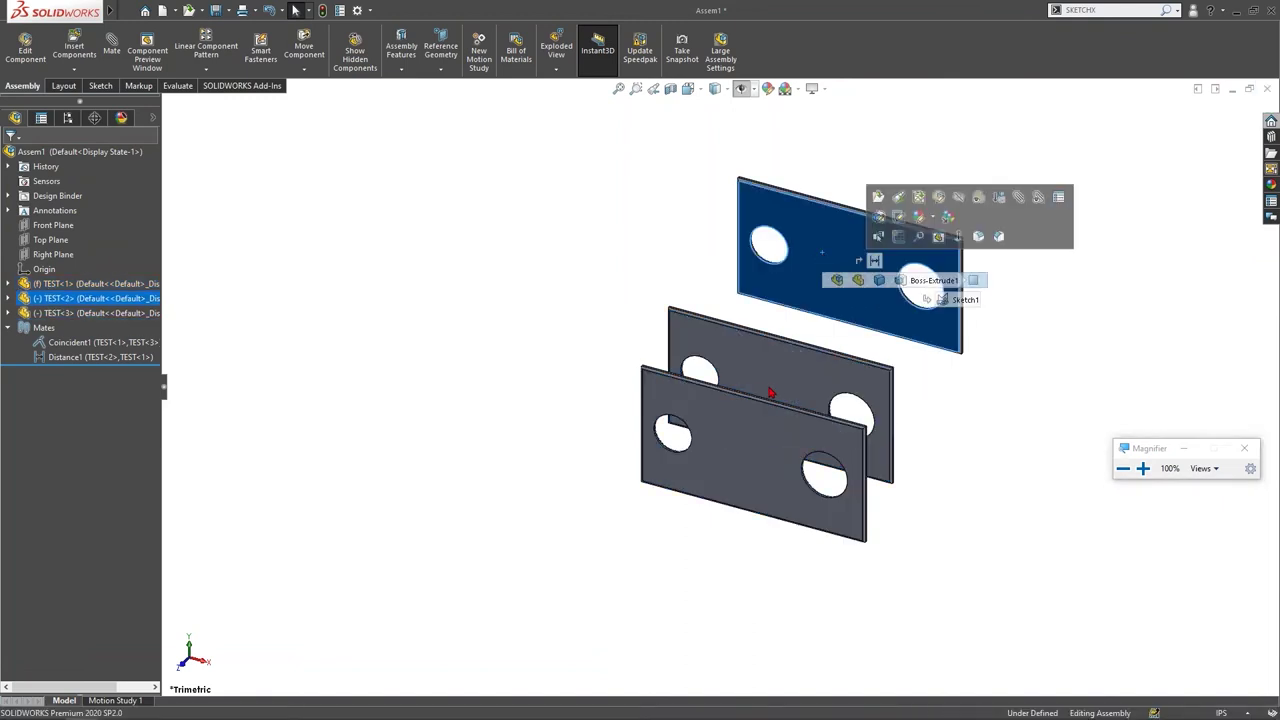
left_click(600, 277)
left_click(743, 446)
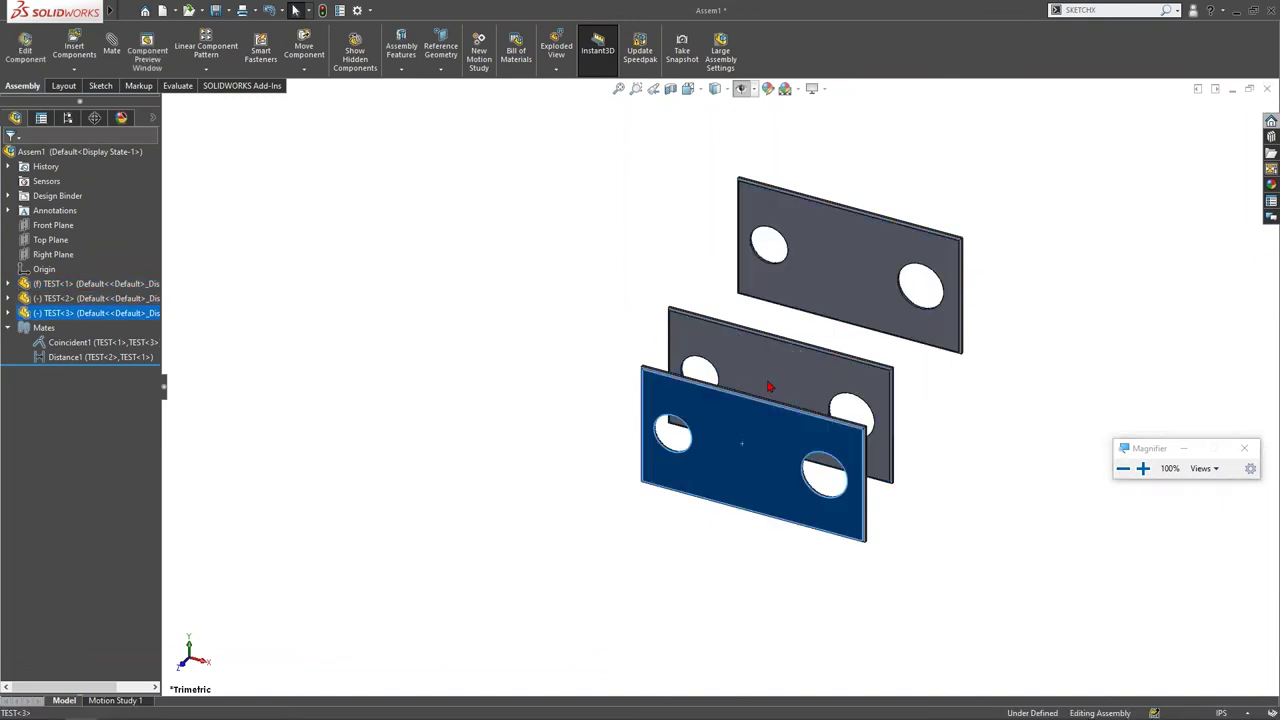
left_click(803, 279, "ctrl")
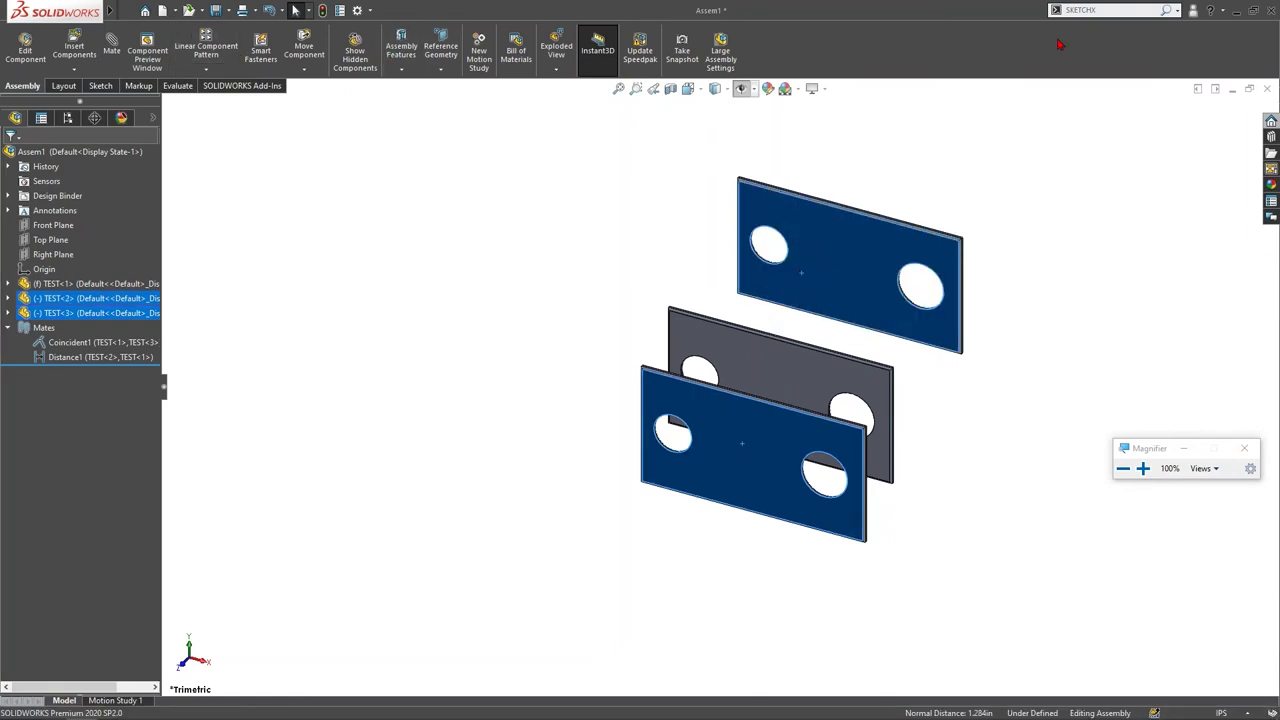
type("iso")
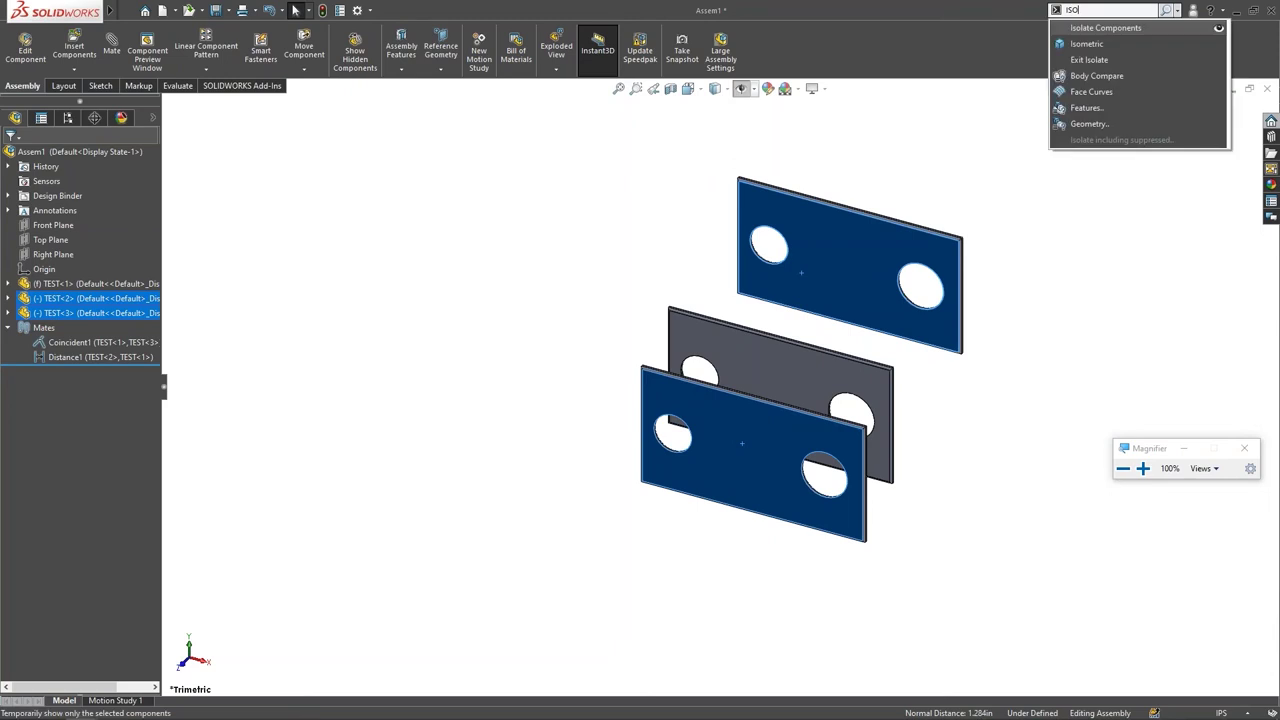
key("Return")
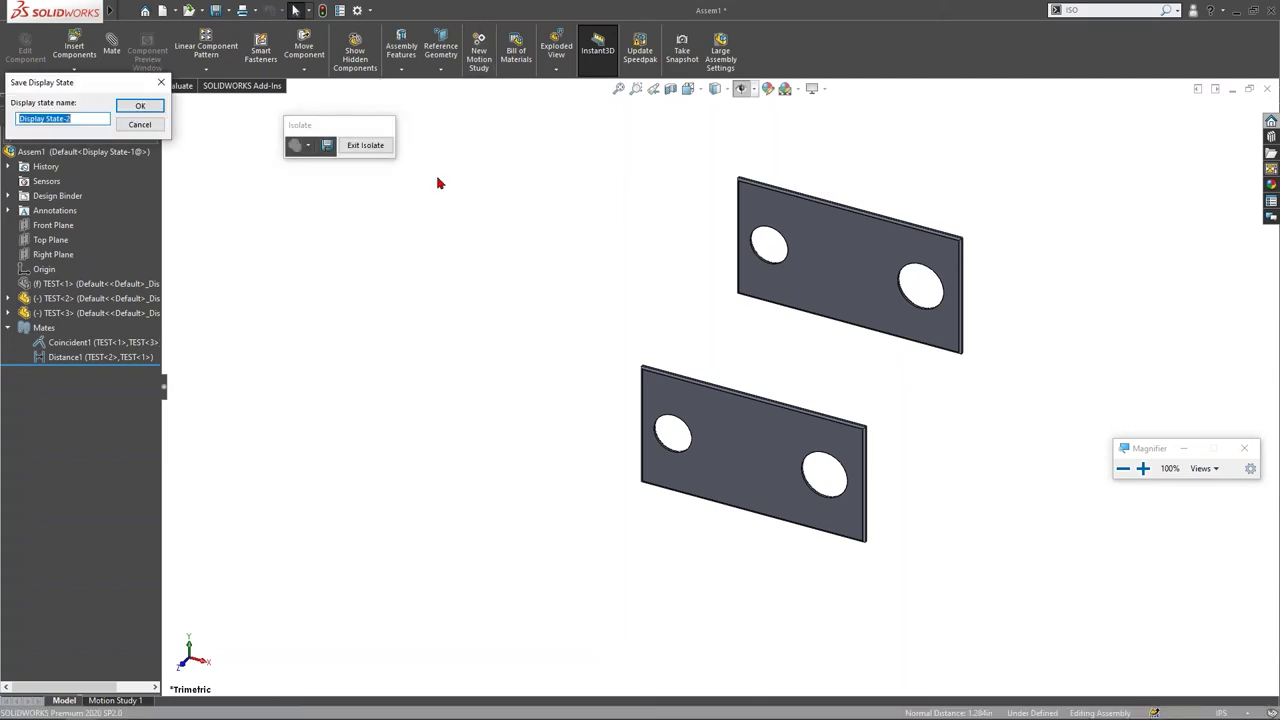
Step: Save the isolated view as a display state named CLEANED VIEW and exit Isolate
type("Hi")
key("Return")
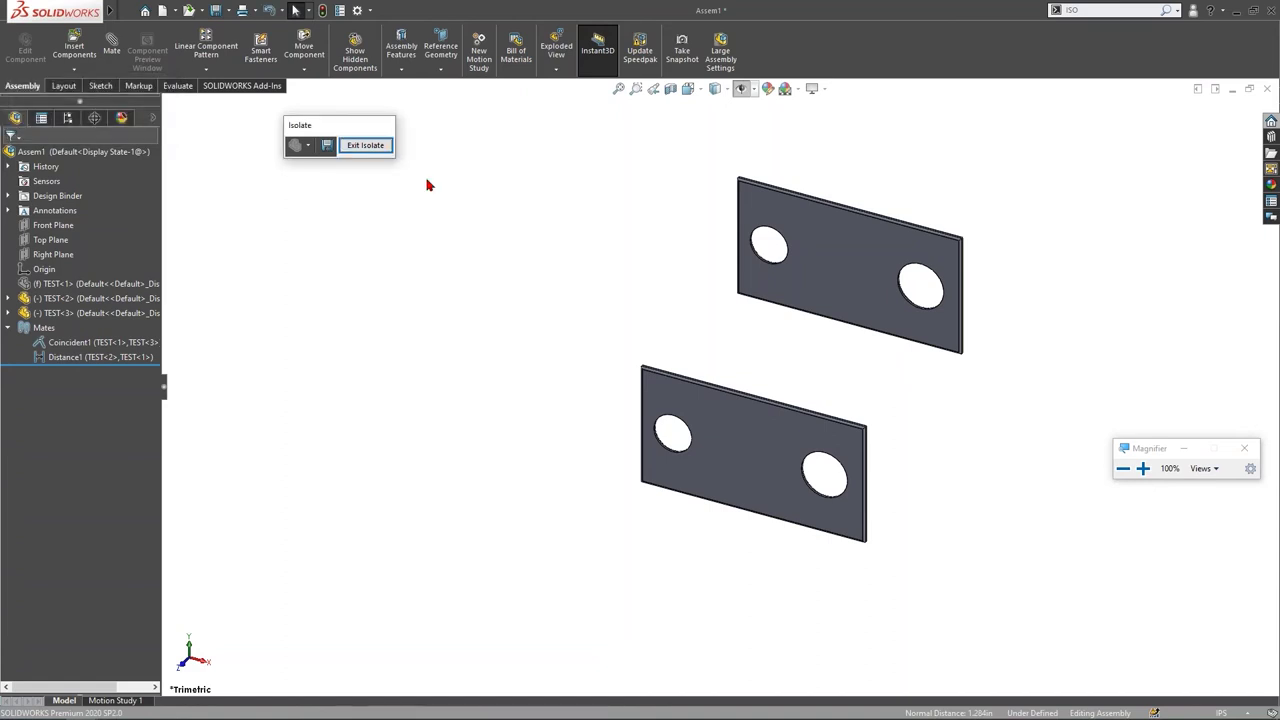
left_click(366, 145)
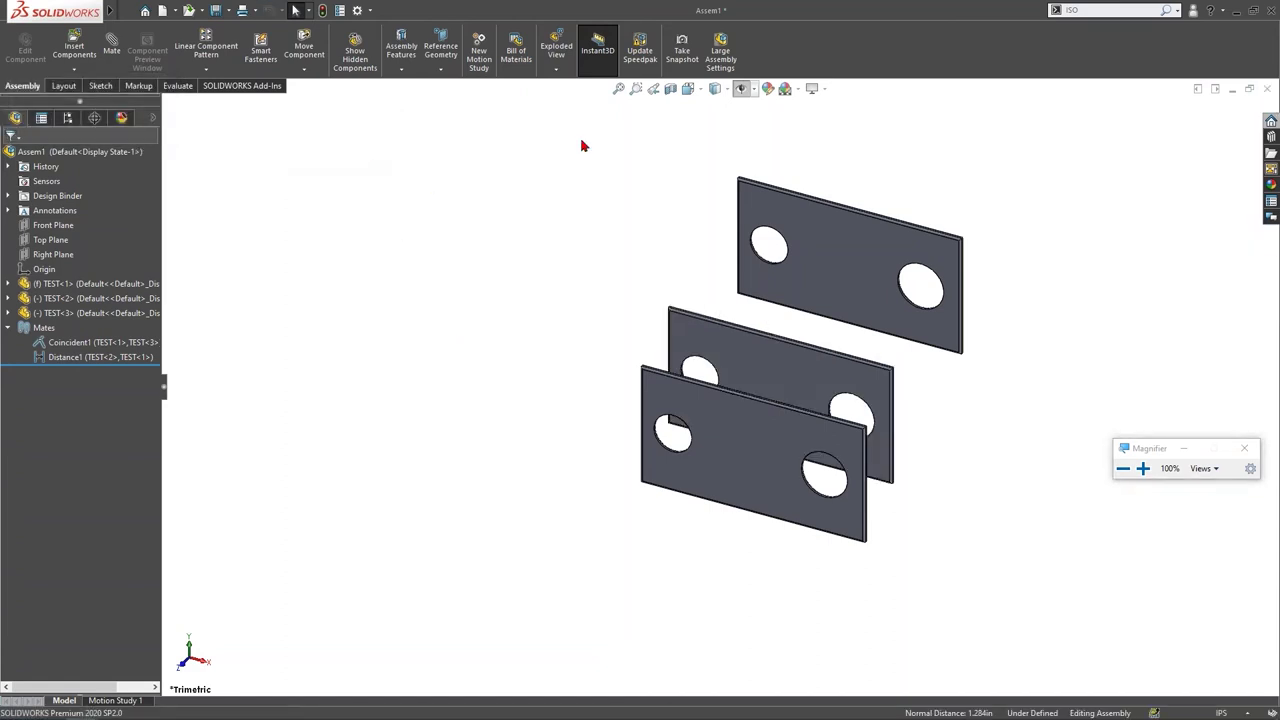
Step: Switch between the CLEANED VIEW and Display State-1 display states, ending with CLEANED VIEW active
left_click(155, 119)
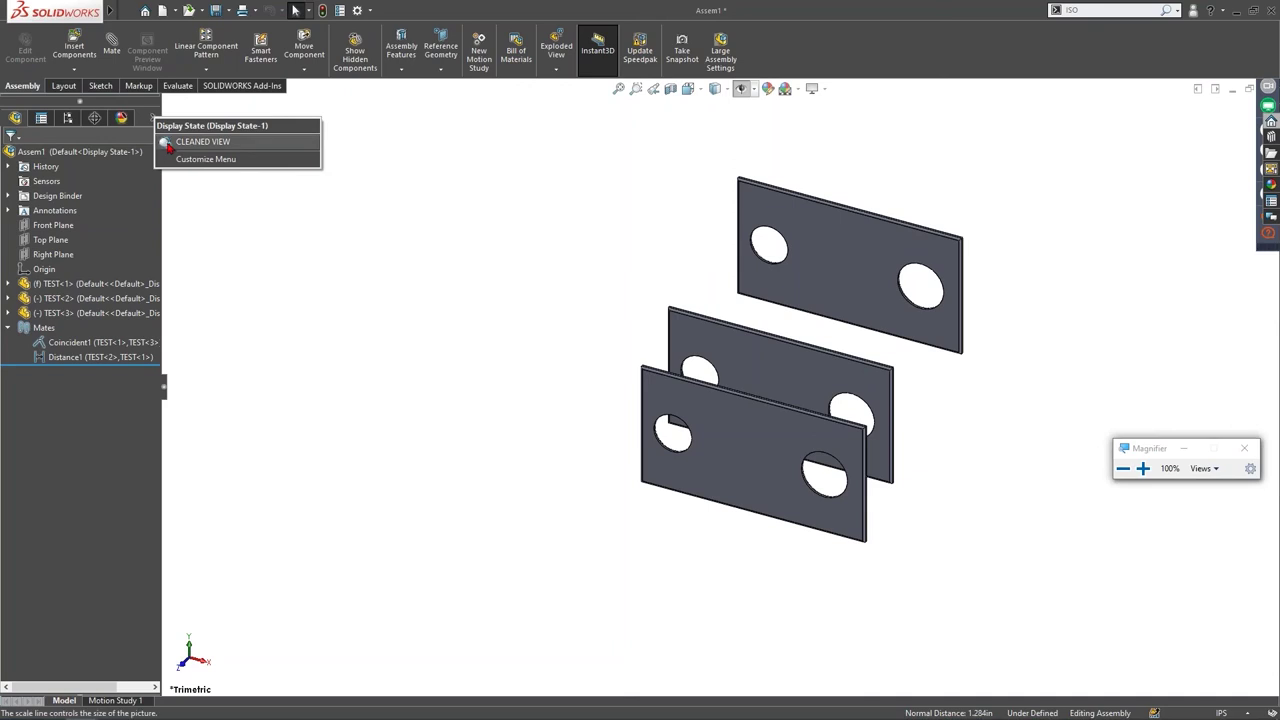
left_click(200, 142)
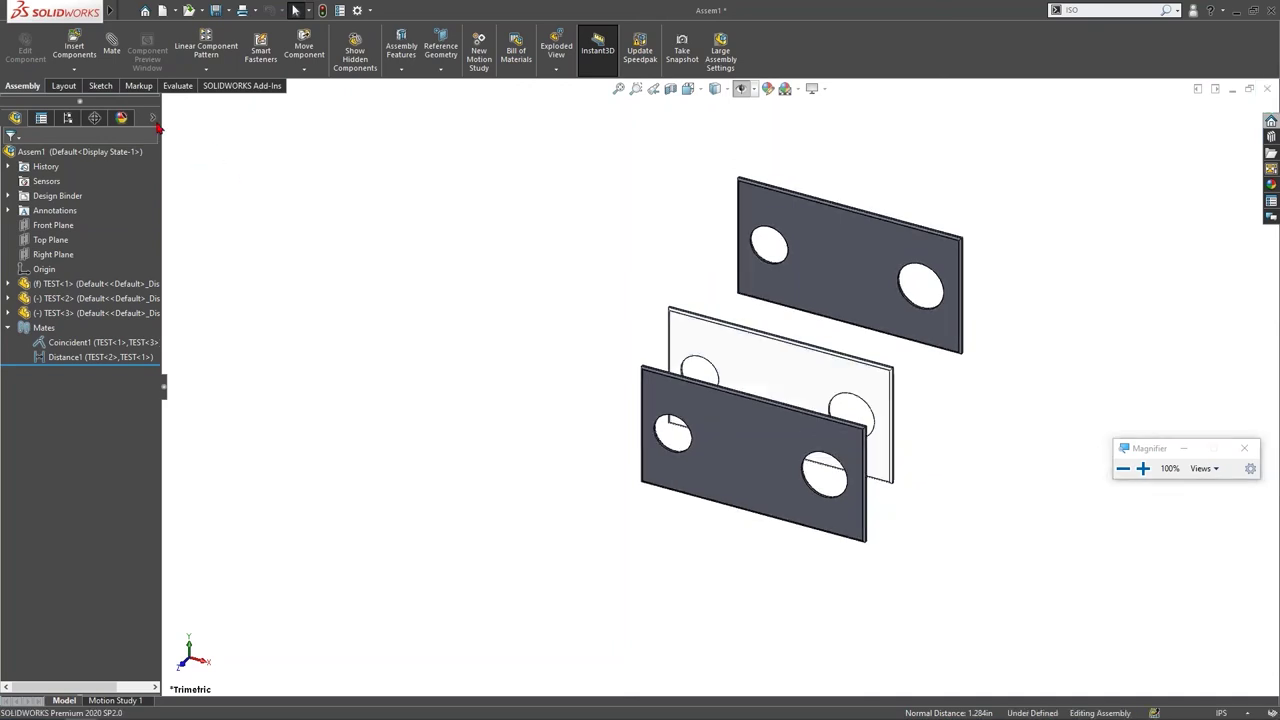
left_click(200, 141)
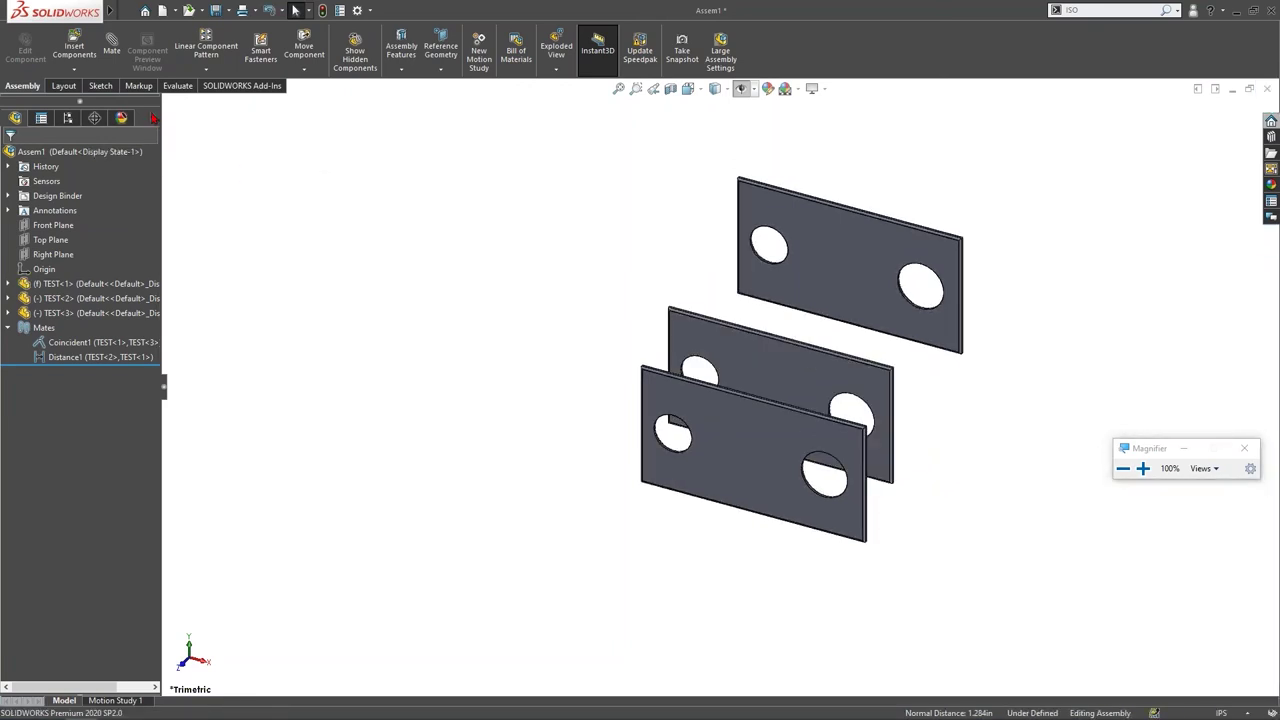
left_click(182, 158)
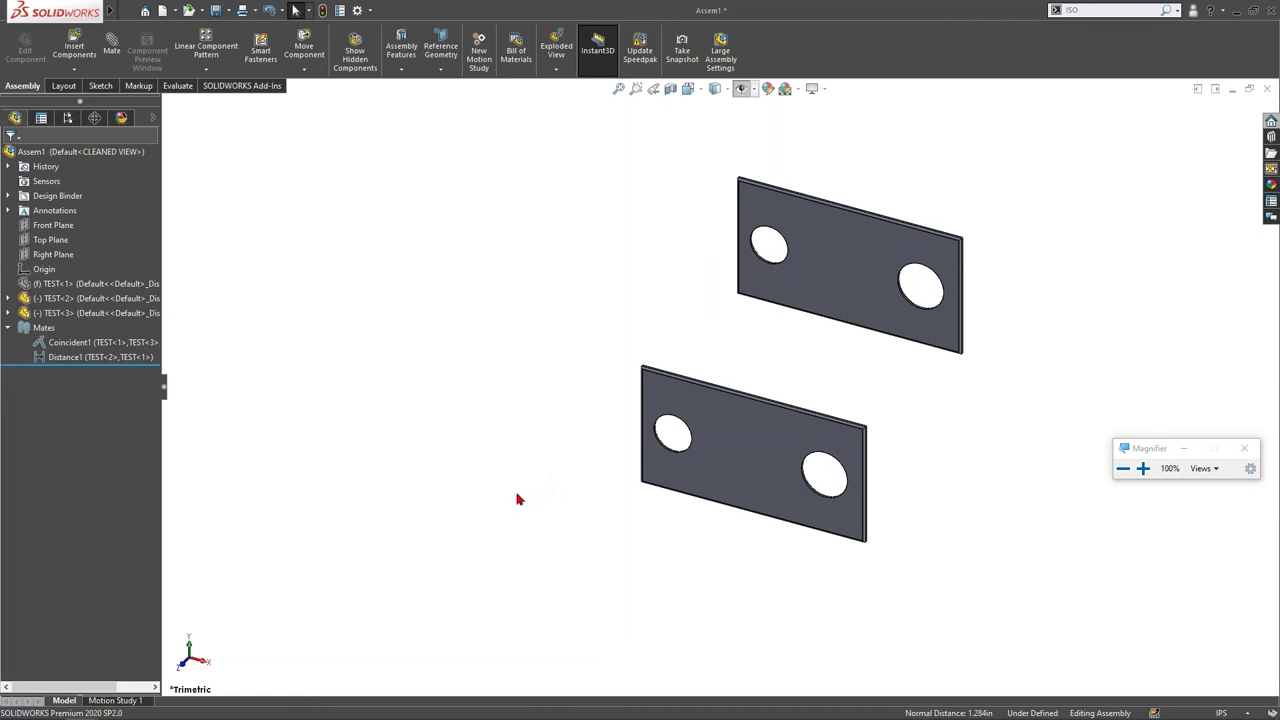
Step: Check the Pattern Variable Instances tip on the presentation slides and return to the assembly in SOLIDWORKS
key("alt+Tab")
key("Tab")
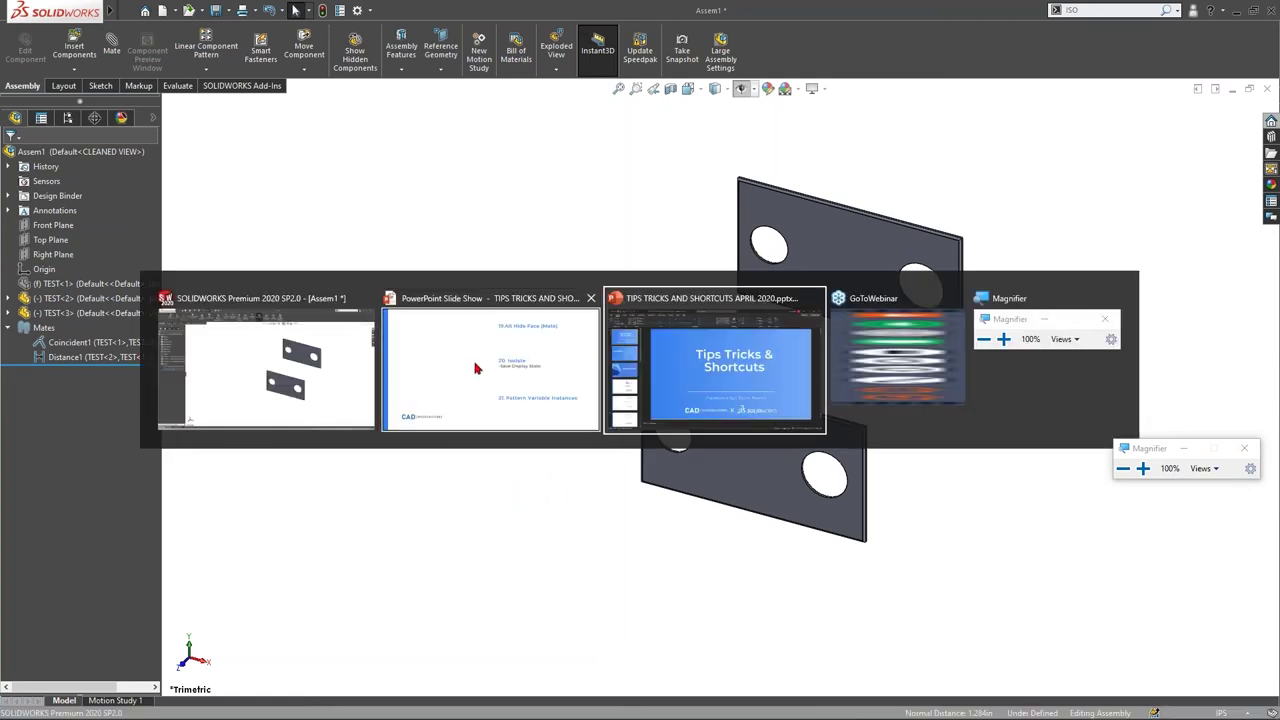
left_click(476, 368)
key("alt+Tab")
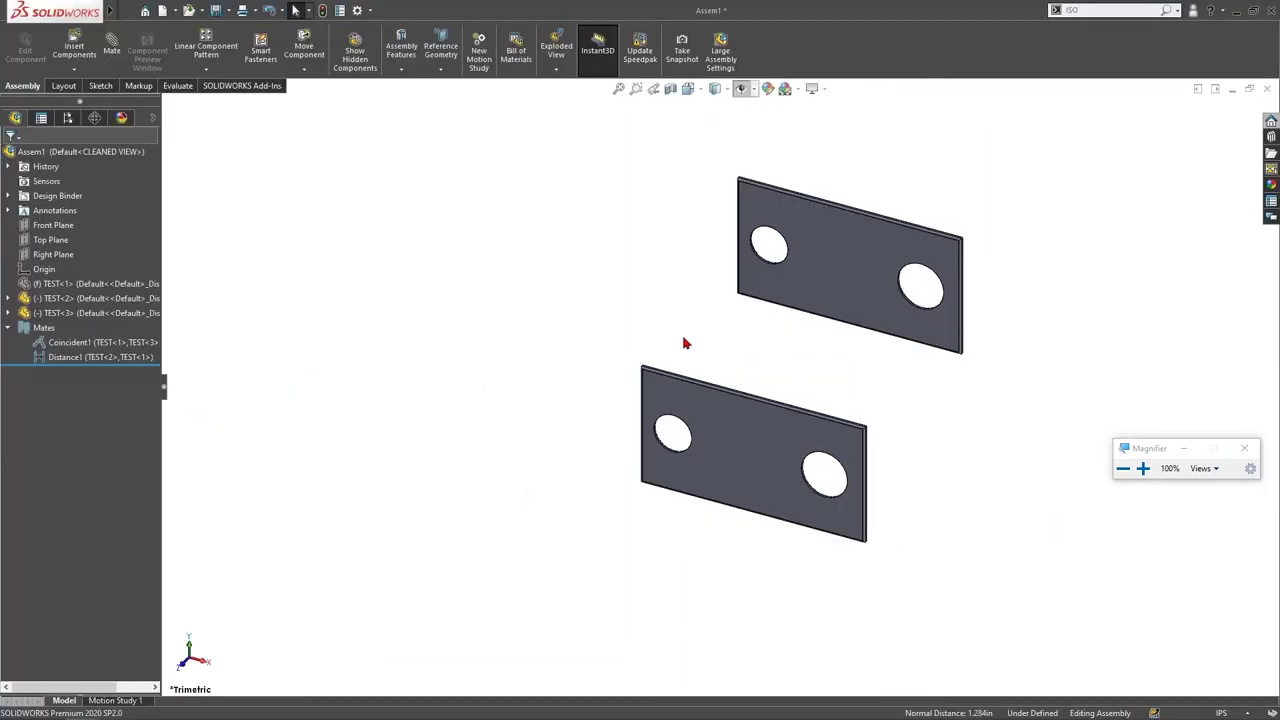
Step: Delete the third and second TEST plates together with their dependent mates, and reactivate Display State-1
left_click(719, 433)
key("Delete")
key("Return")
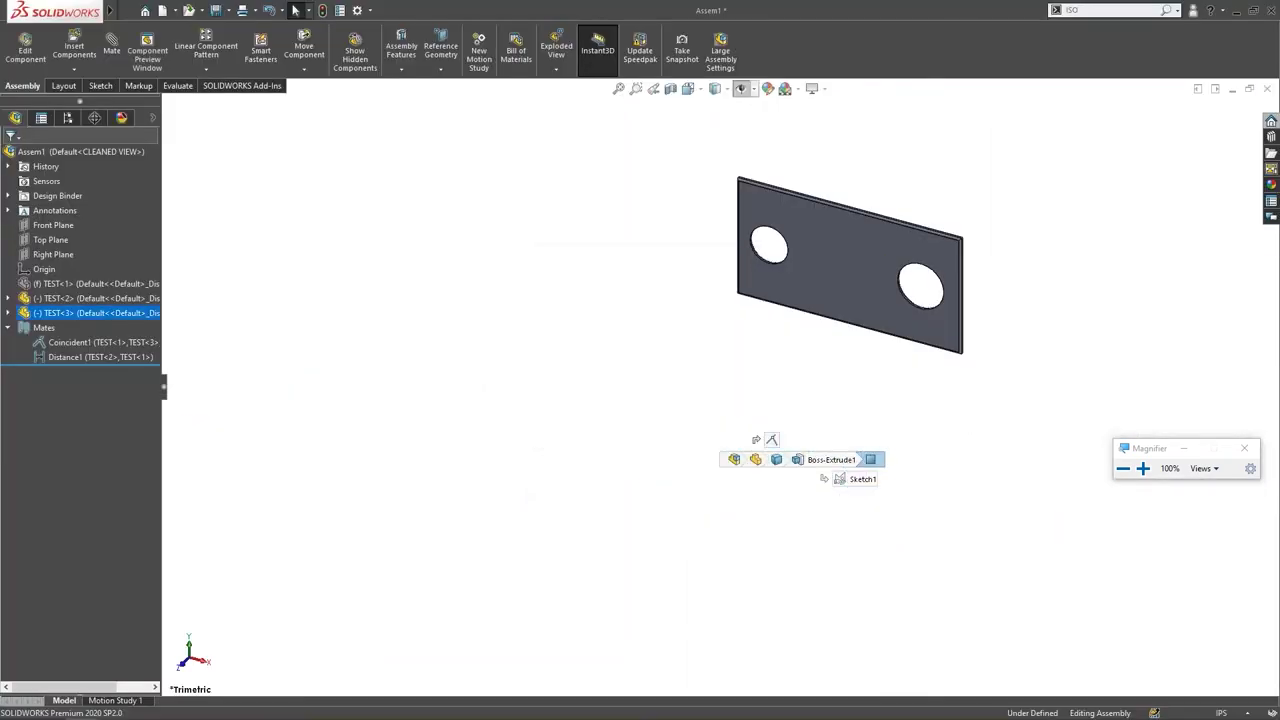
left_click(866, 270)
key("Delete")
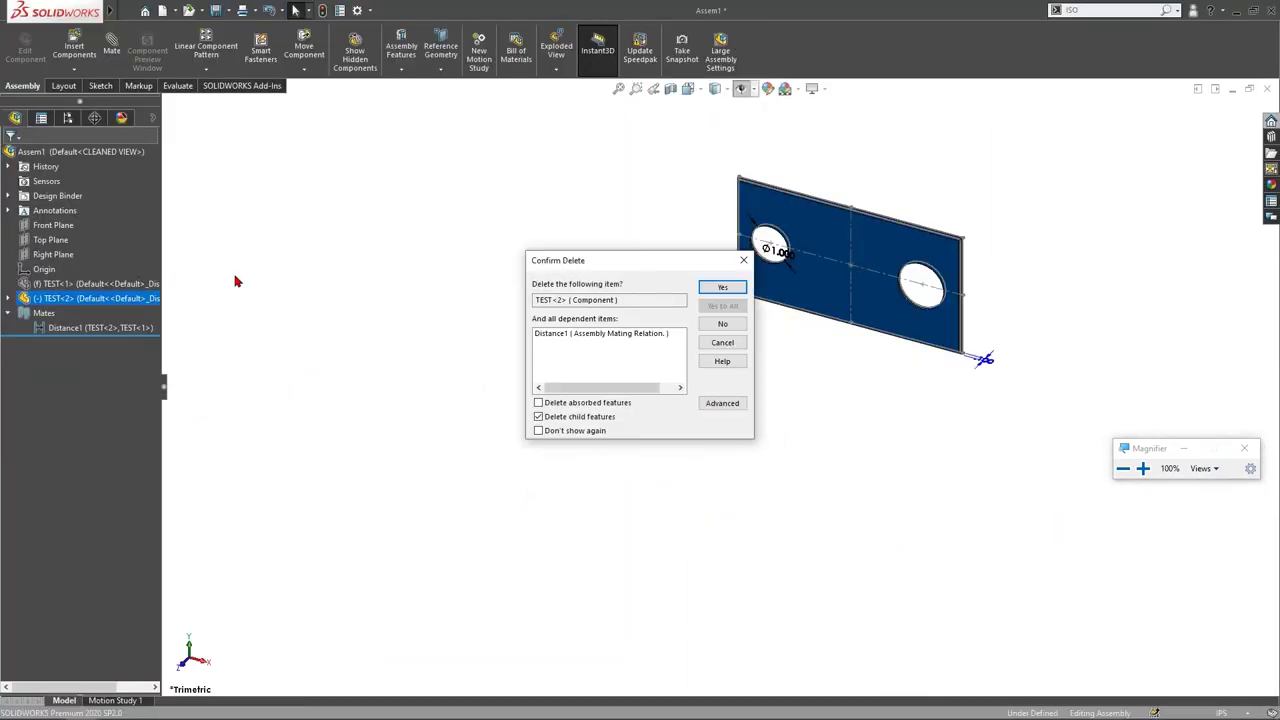
key("Return")
mouse_move(121, 119)
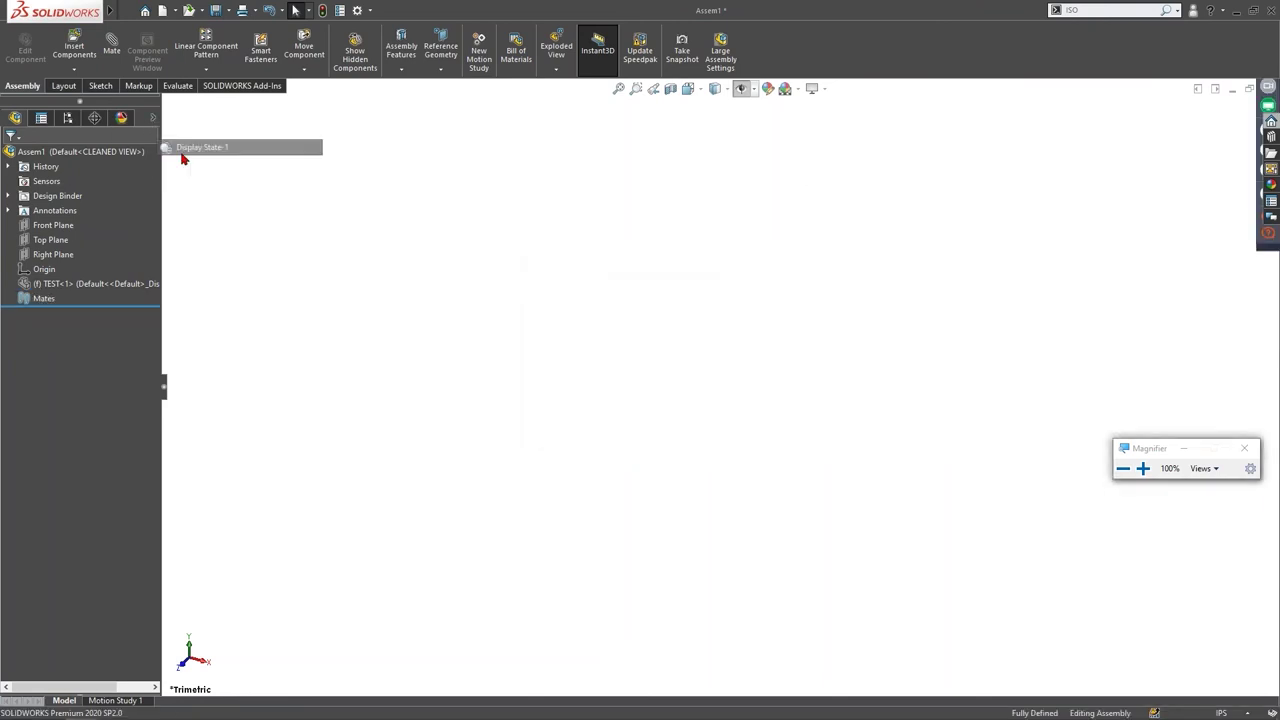
left_click(178, 146)
Step: Set up a linear component pattern of the fixed TEST plate along its front face's normal, with 3 in spacing and 5 instances
left_click(757, 362)
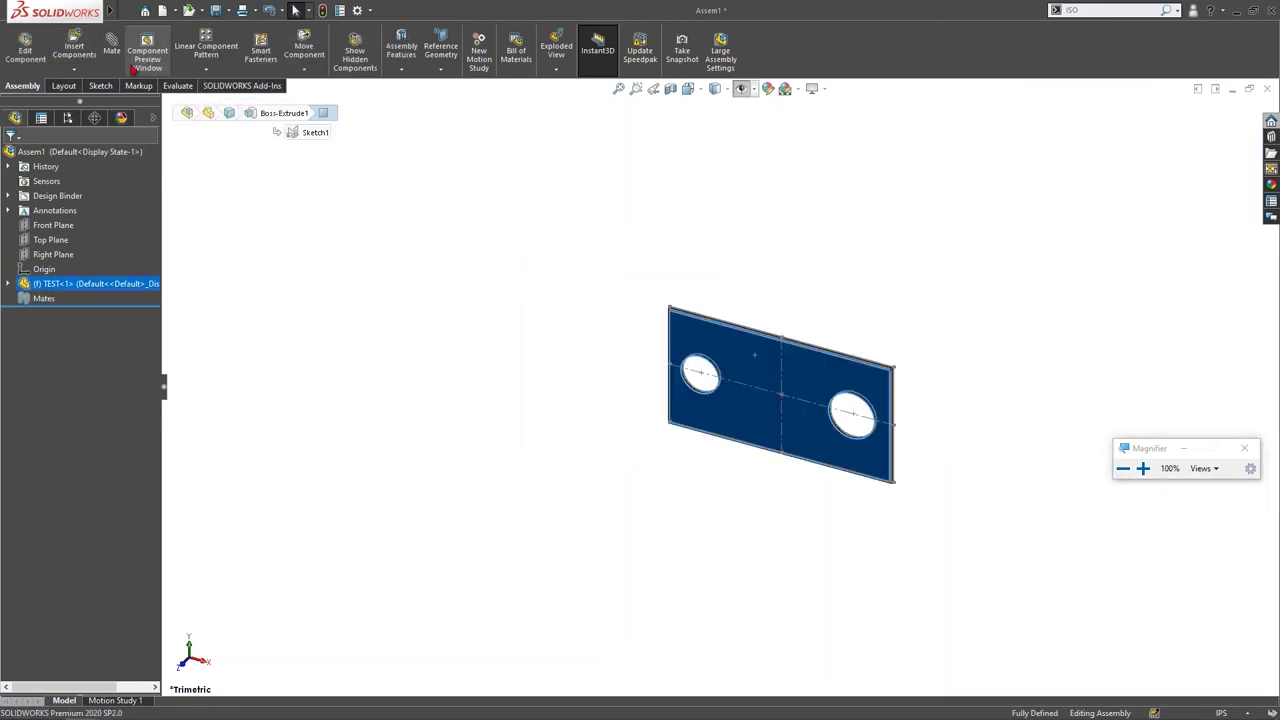
left_click(206, 50)
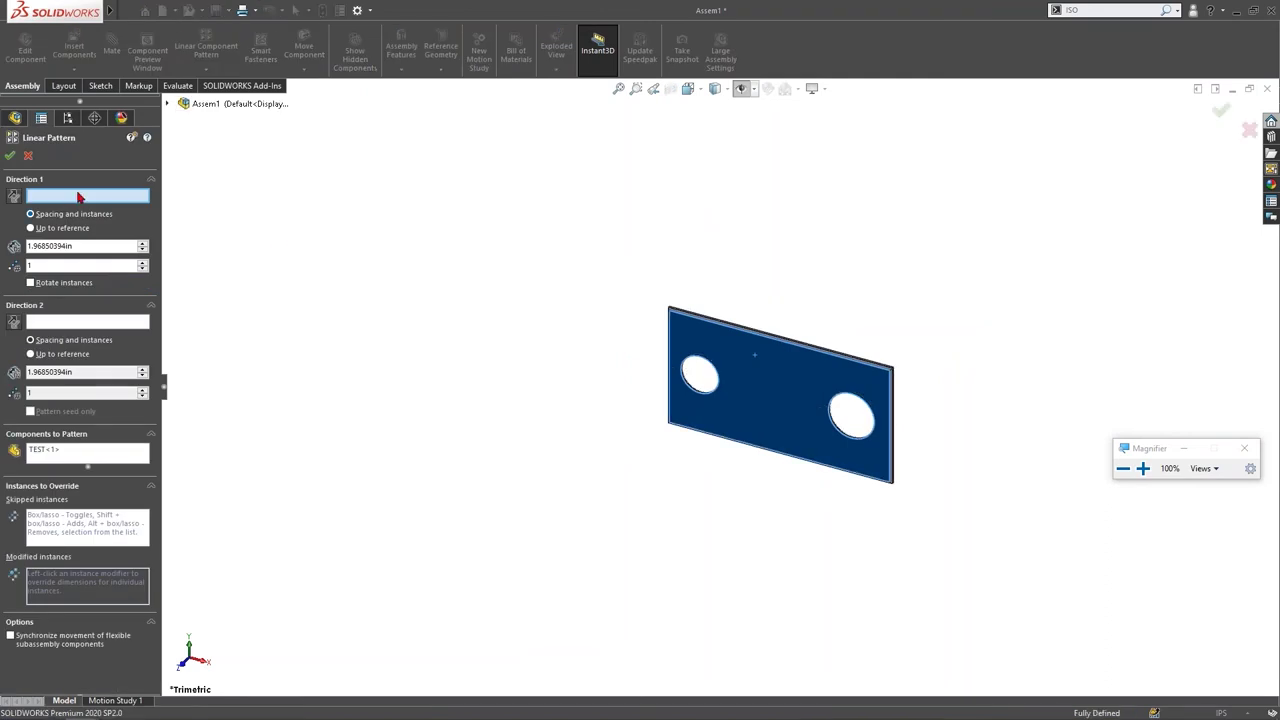
left_click(763, 389)
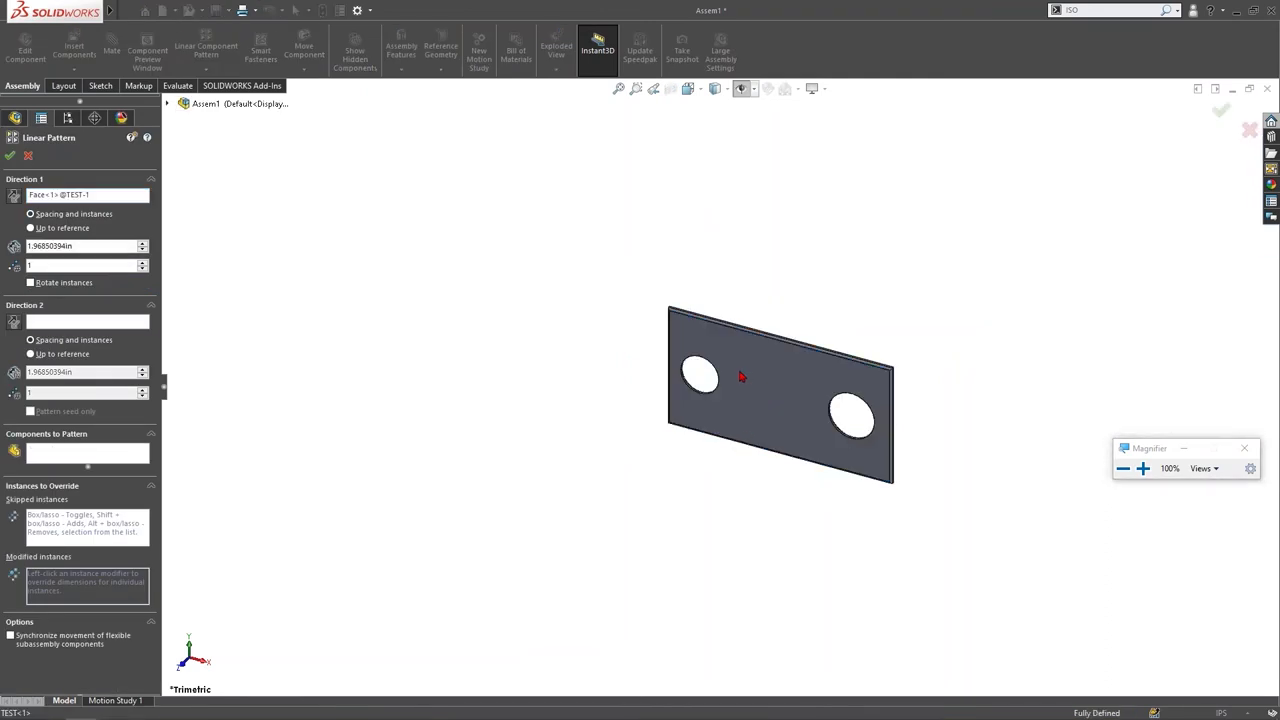
left_click(771, 394)
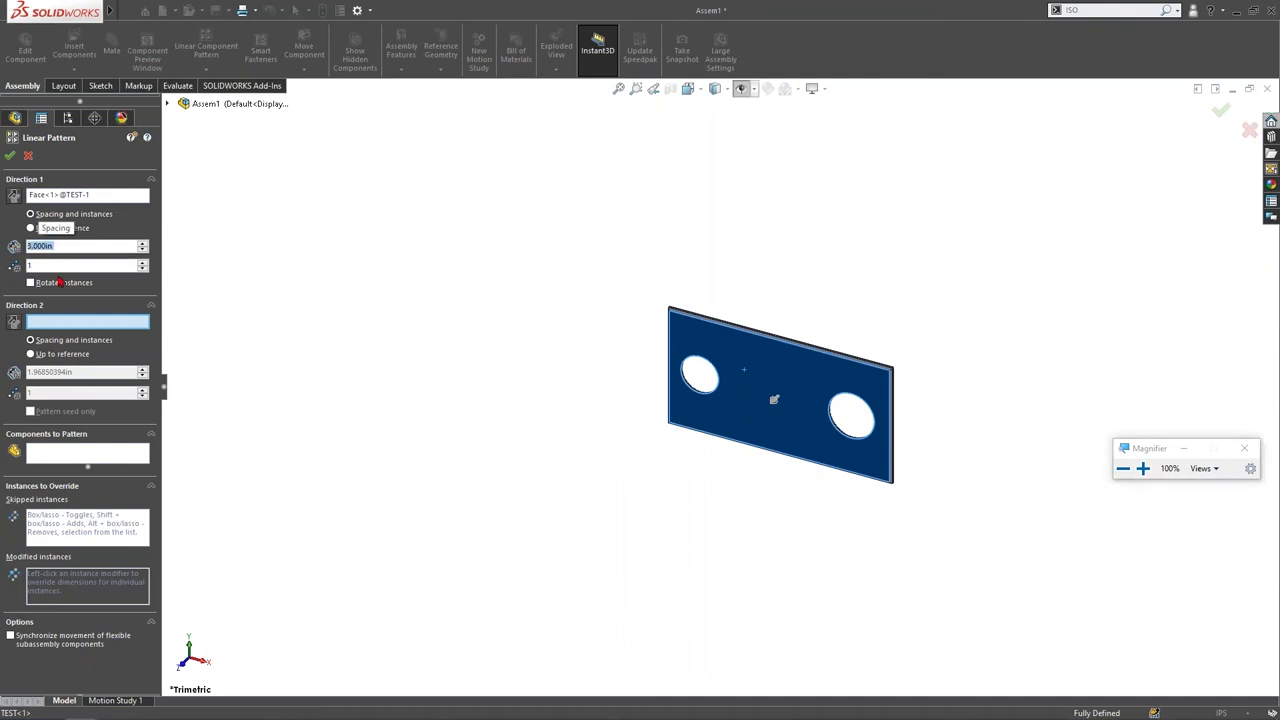
left_click_drag(59, 267, 2, 265)
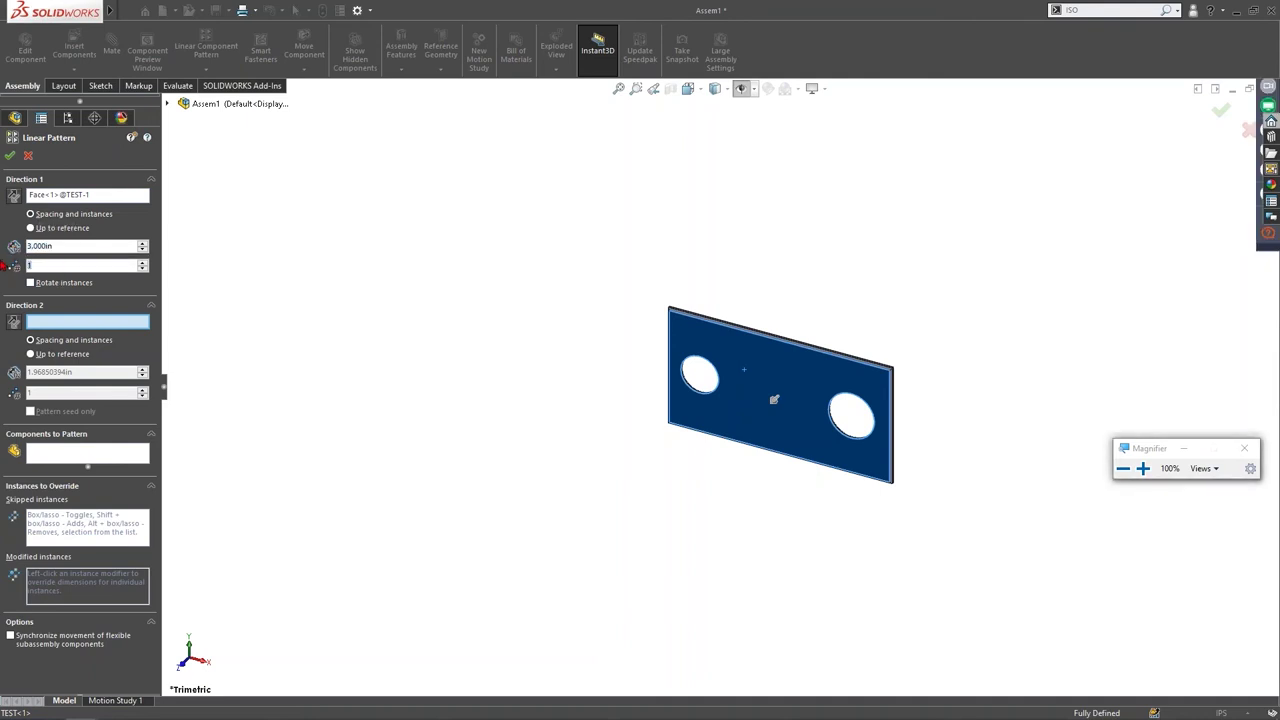
type("5")
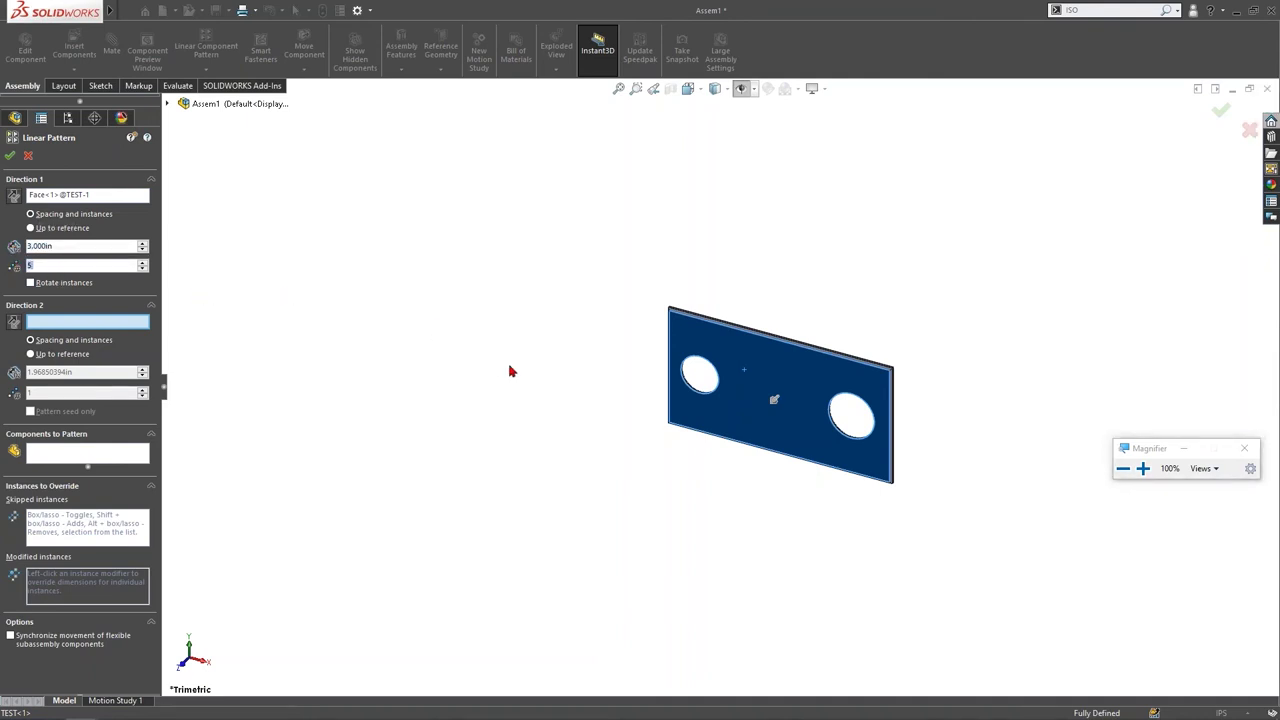
left_click(101, 455)
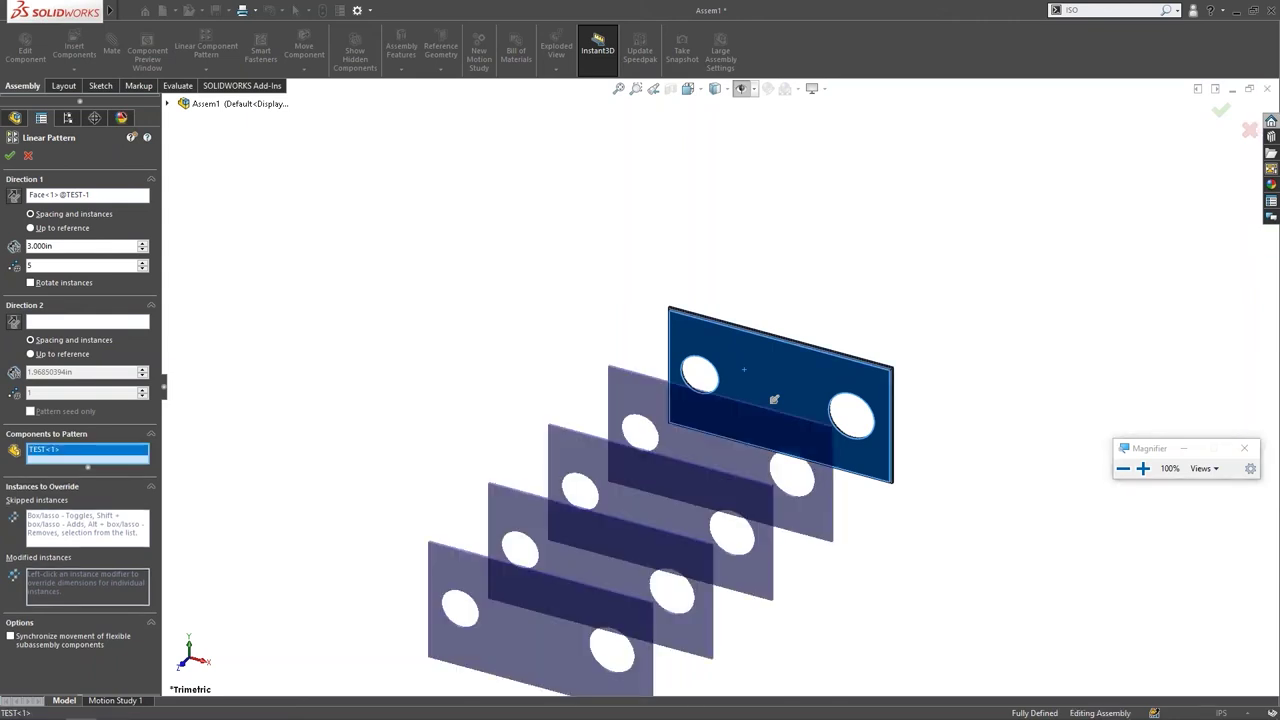
scroll(774, 399, "up", 2)
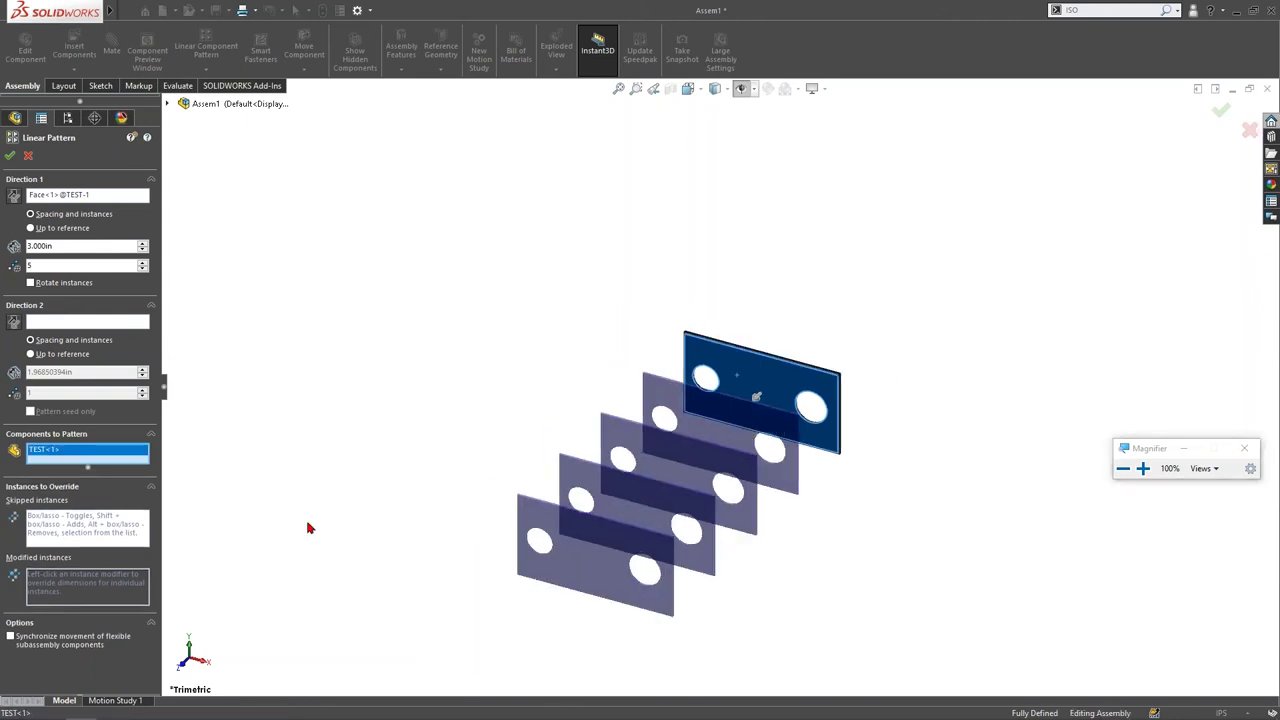
Step: Override the fourth pattern instance by increasing its Direction 1 distance from the seed, and accept the linear pattern
left_click(68, 593)
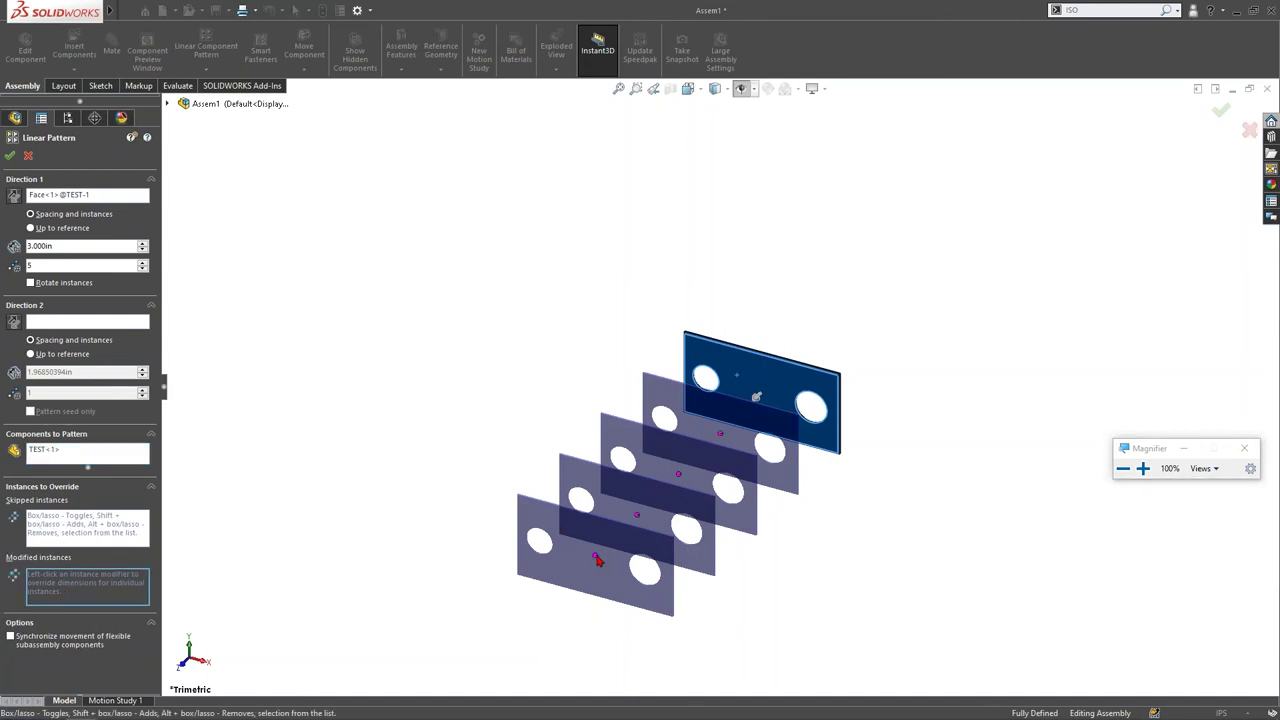
scroll(597, 560, "down", 3)
scroll(612, 539, "up", 3, "ctrl+alt")
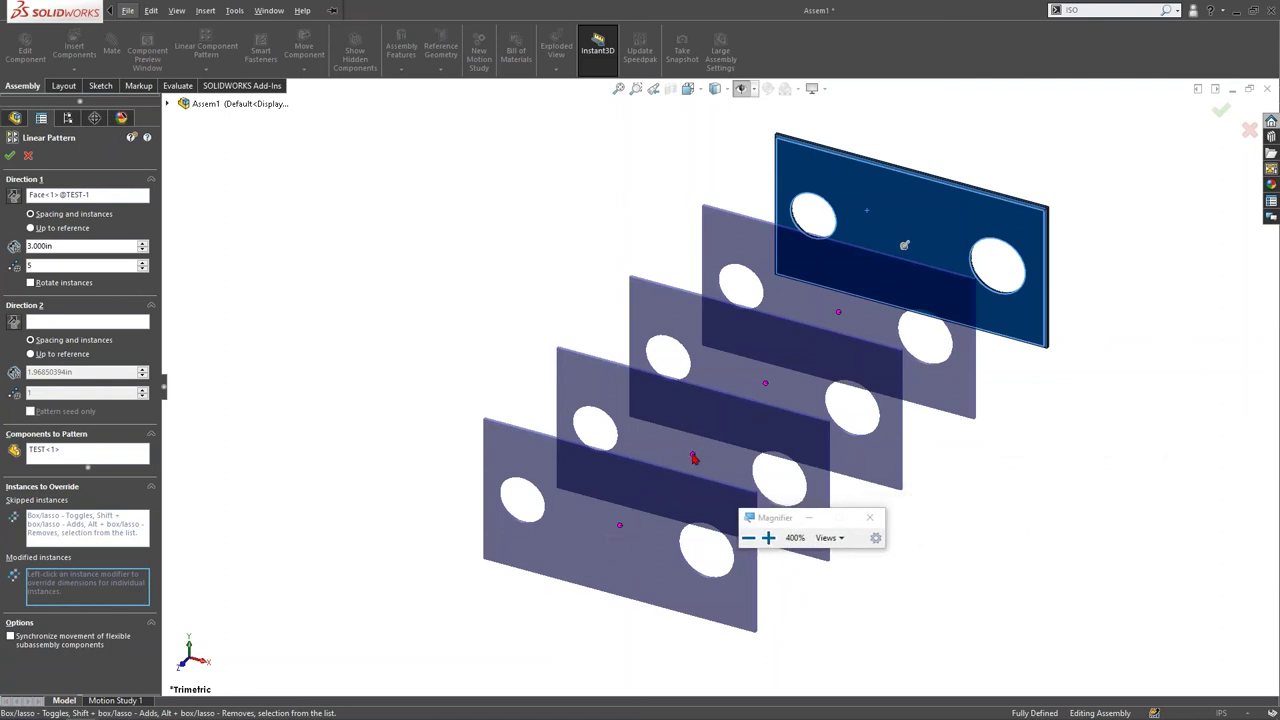
right_click(693, 458)
left_click(726, 480)
key("super+minus")
key("super+minus")
key("super+minus")
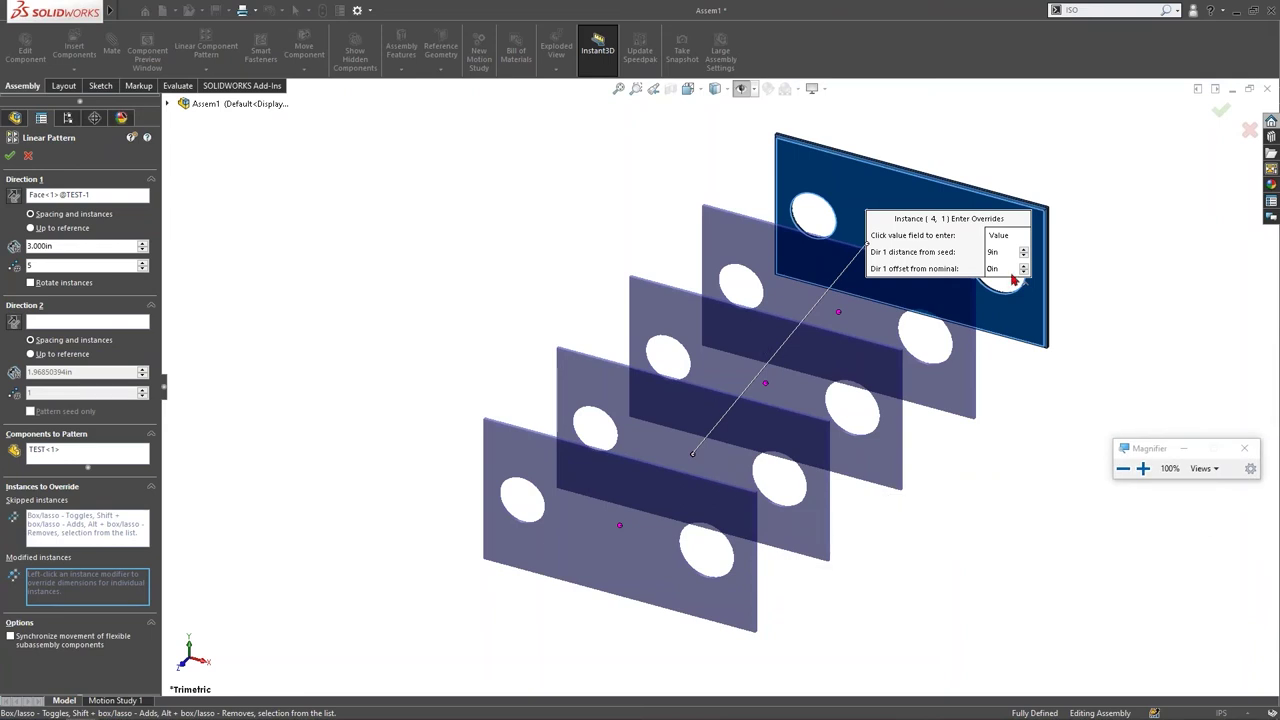
left_click(1024, 252)
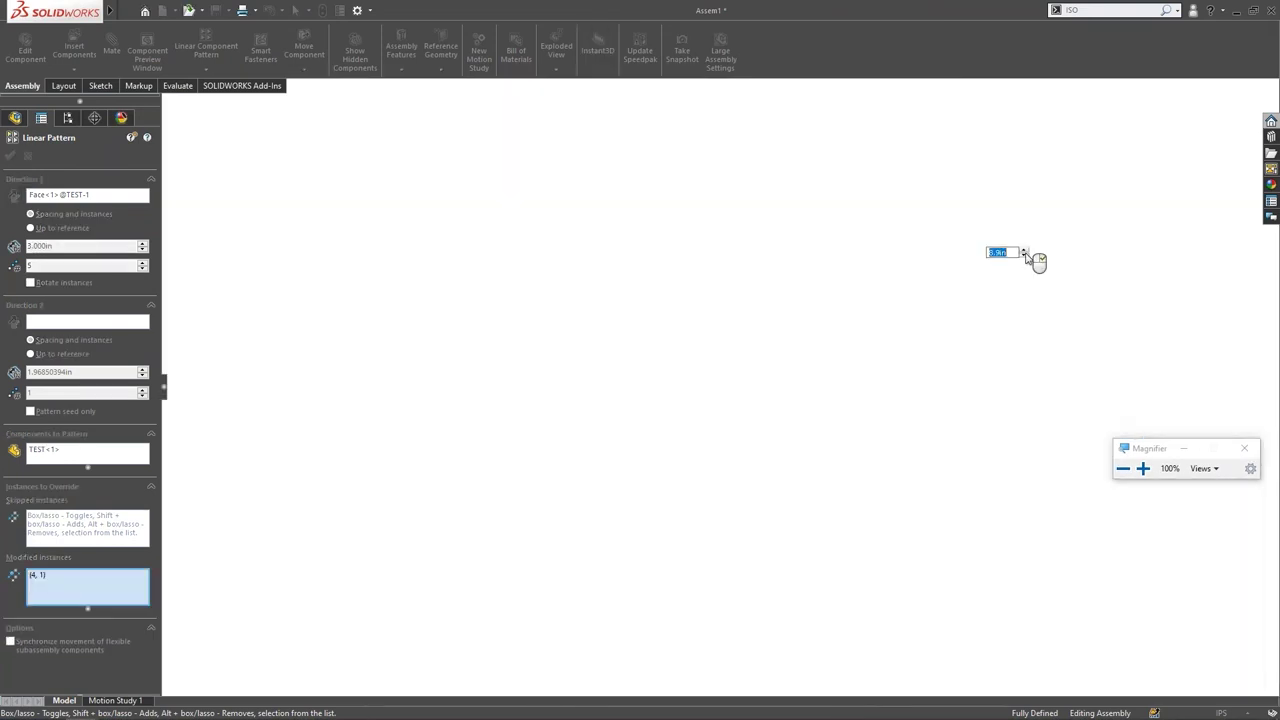
left_click(1024, 250)
key("Return")
left_click(11, 156)
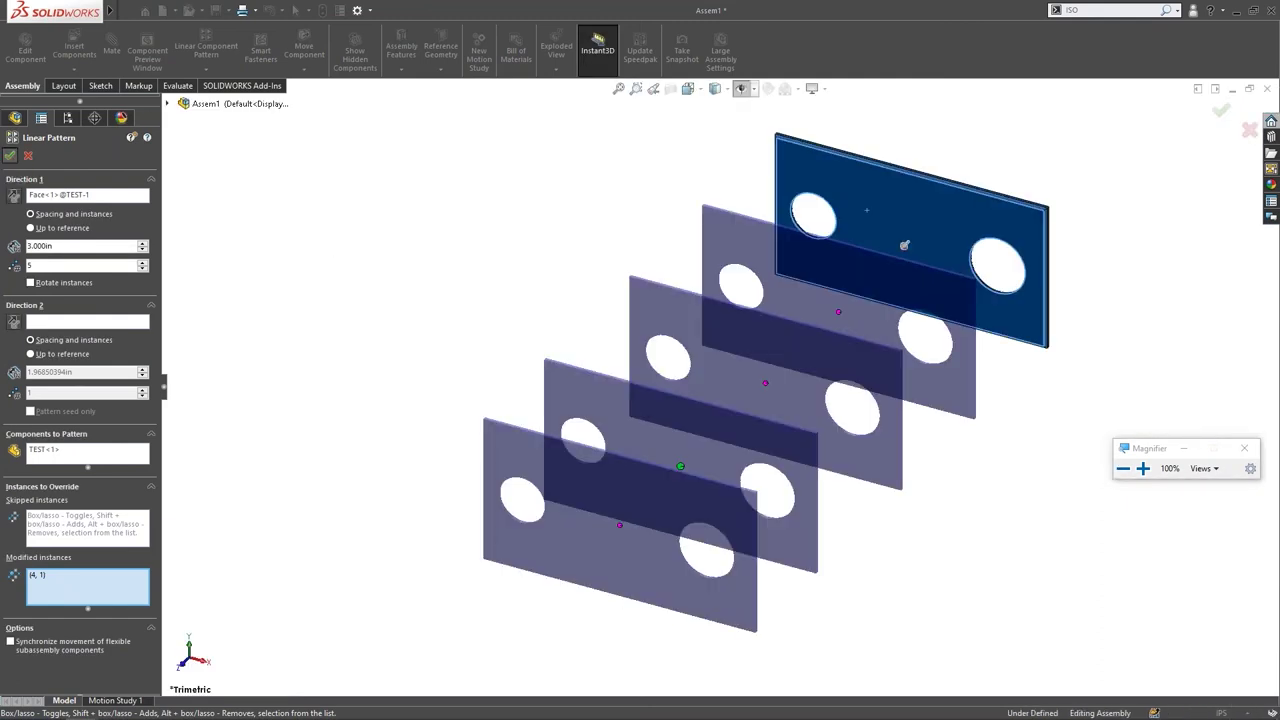
Step: Inspect the spacing of the patterned plates from the Right view and switch back to the presentation slides
left_click(626, 413)
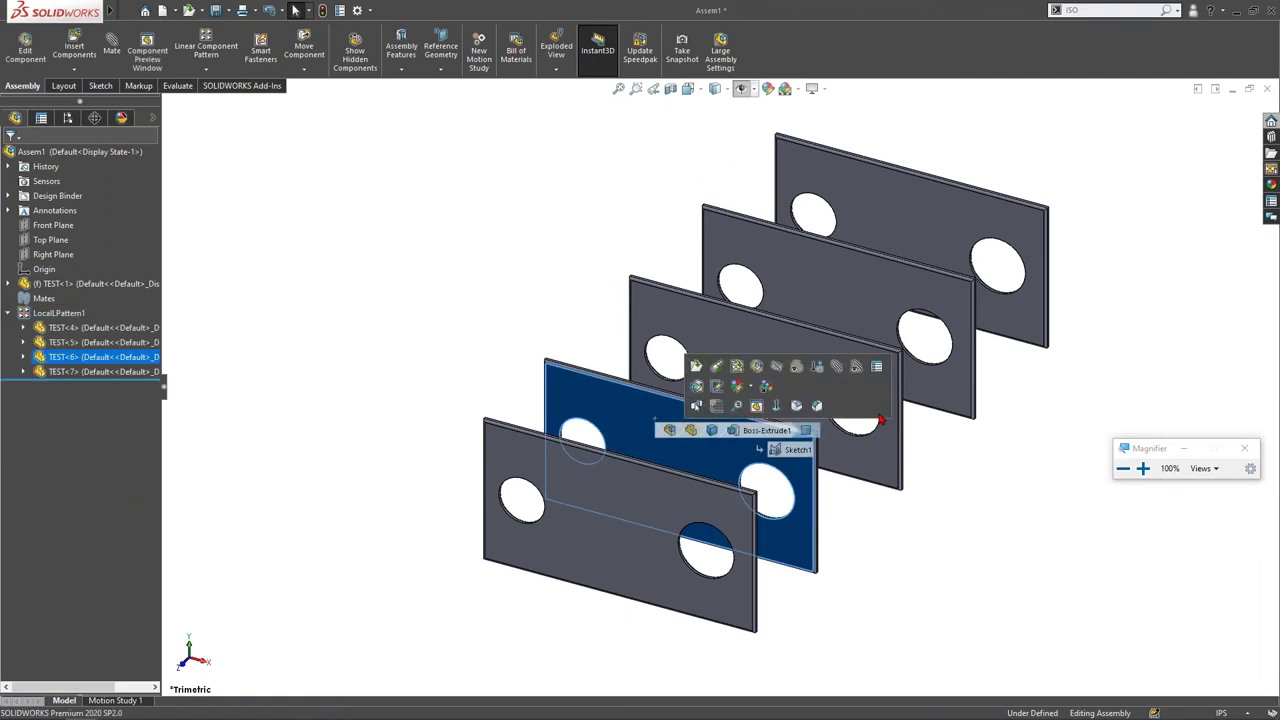
left_click(531, 239)
key("space")
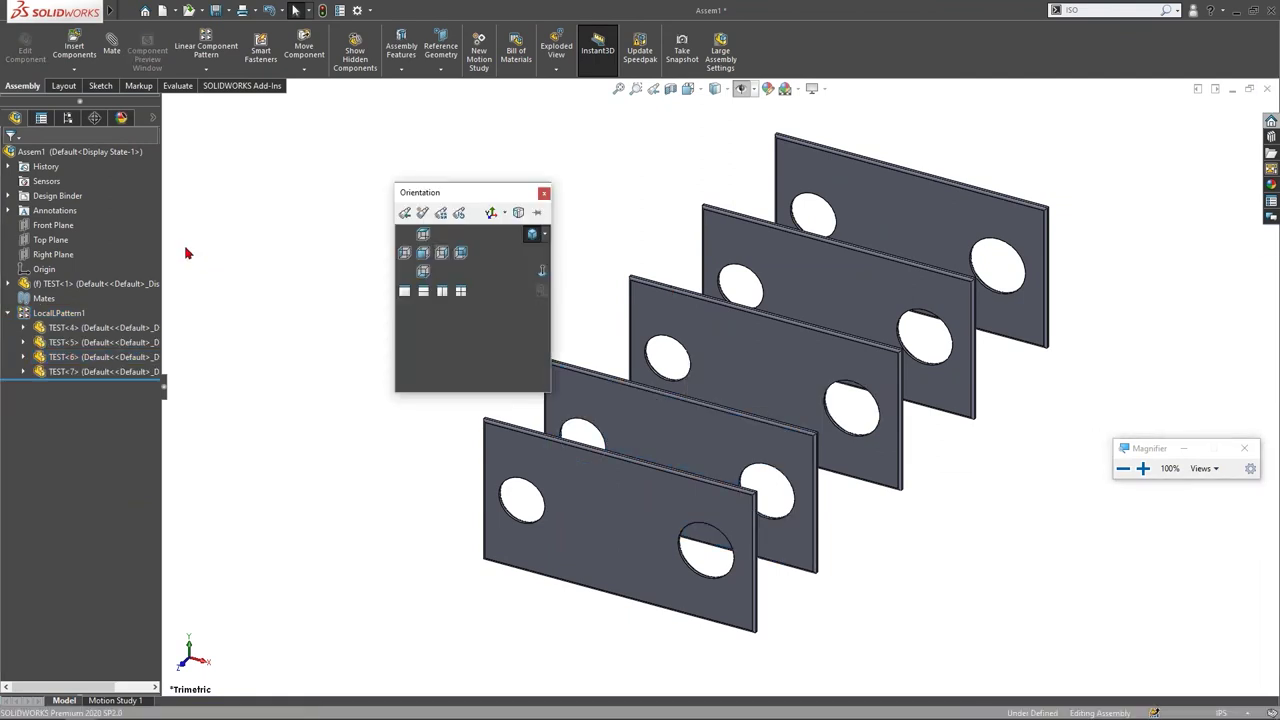
left_click(986, 545)
key("space")
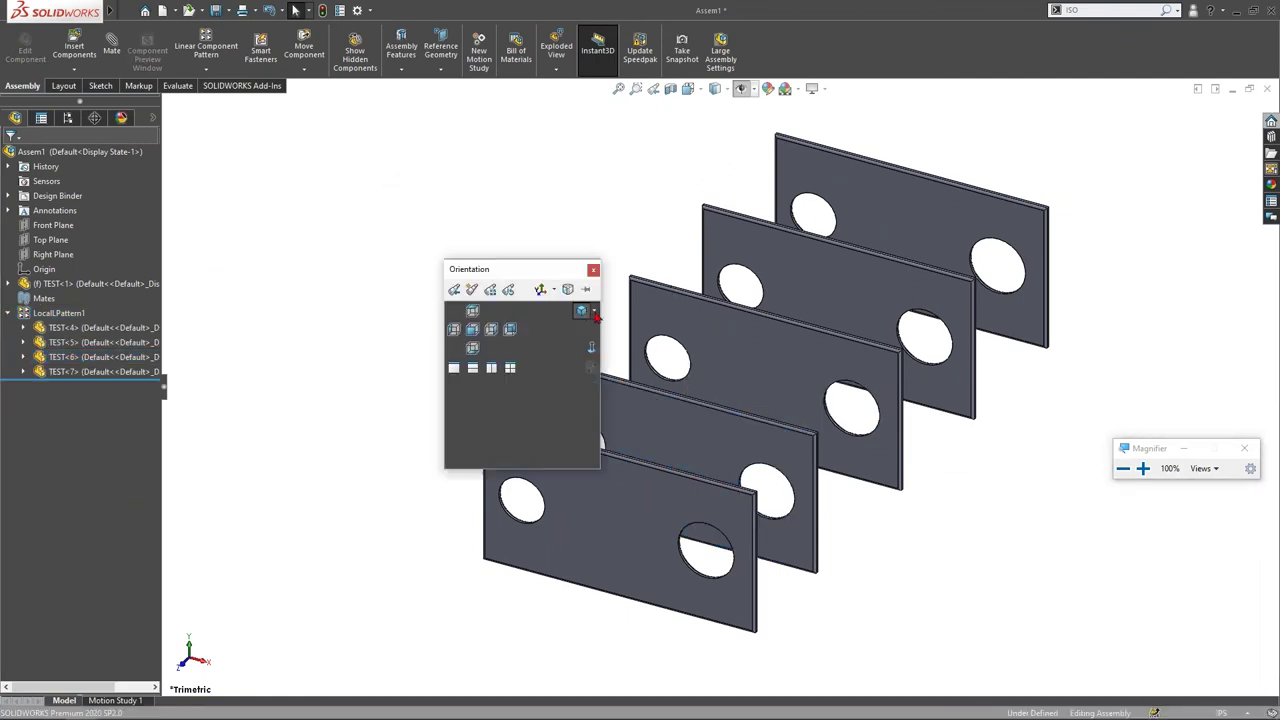
left_click(494, 331)
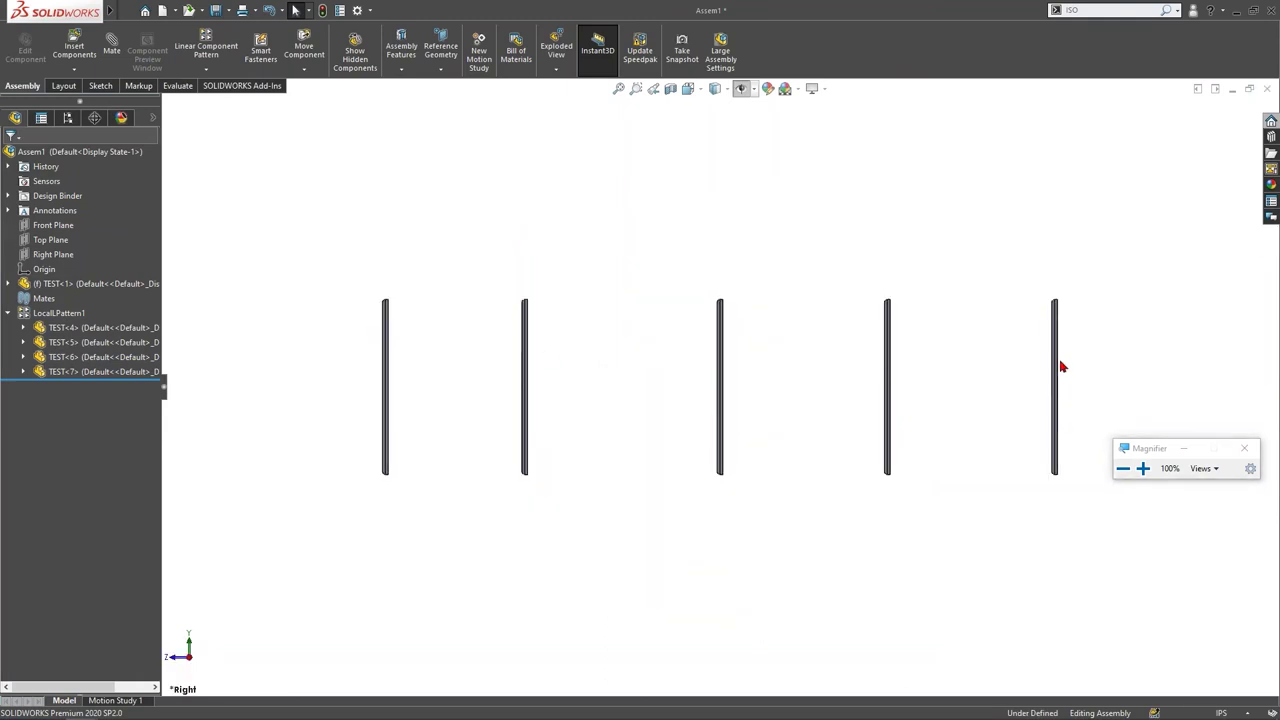
key("ctrl")
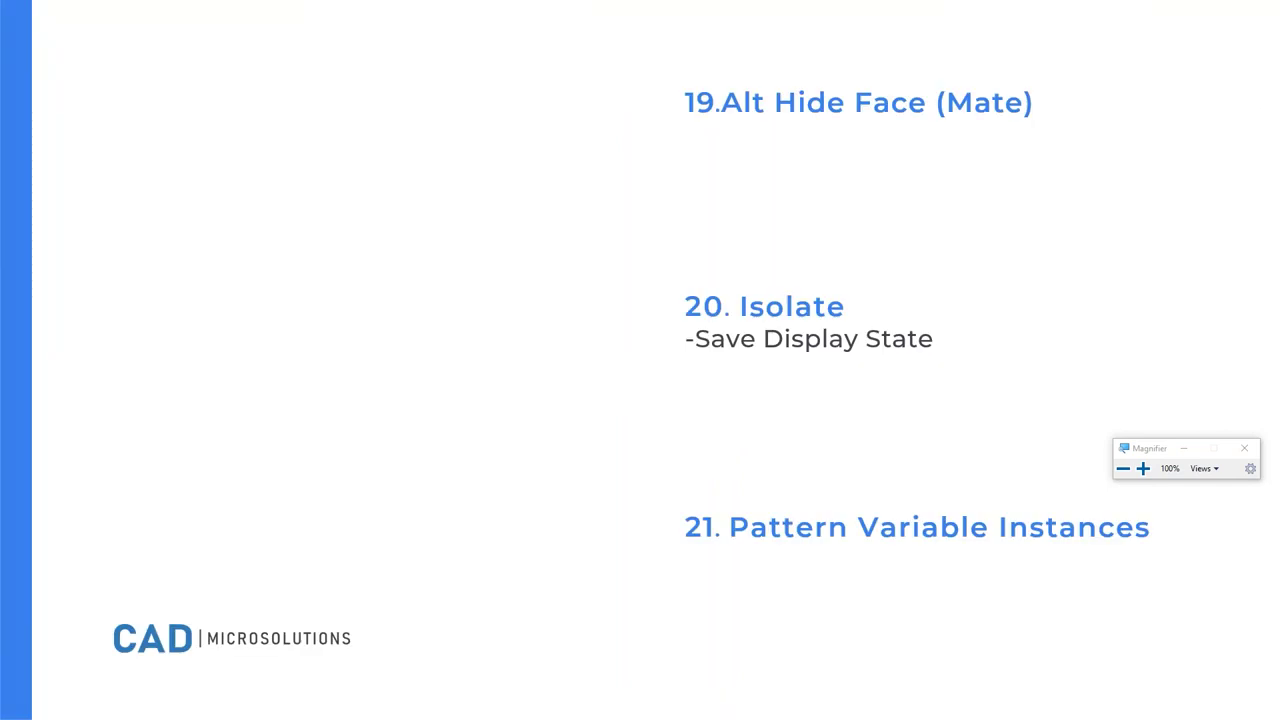
Step: Advance to the Collapse Tree slide, switch to the SOLIDWORKS assembly, and expand the first and third patterned TEST components in the feature tree
key("Right")
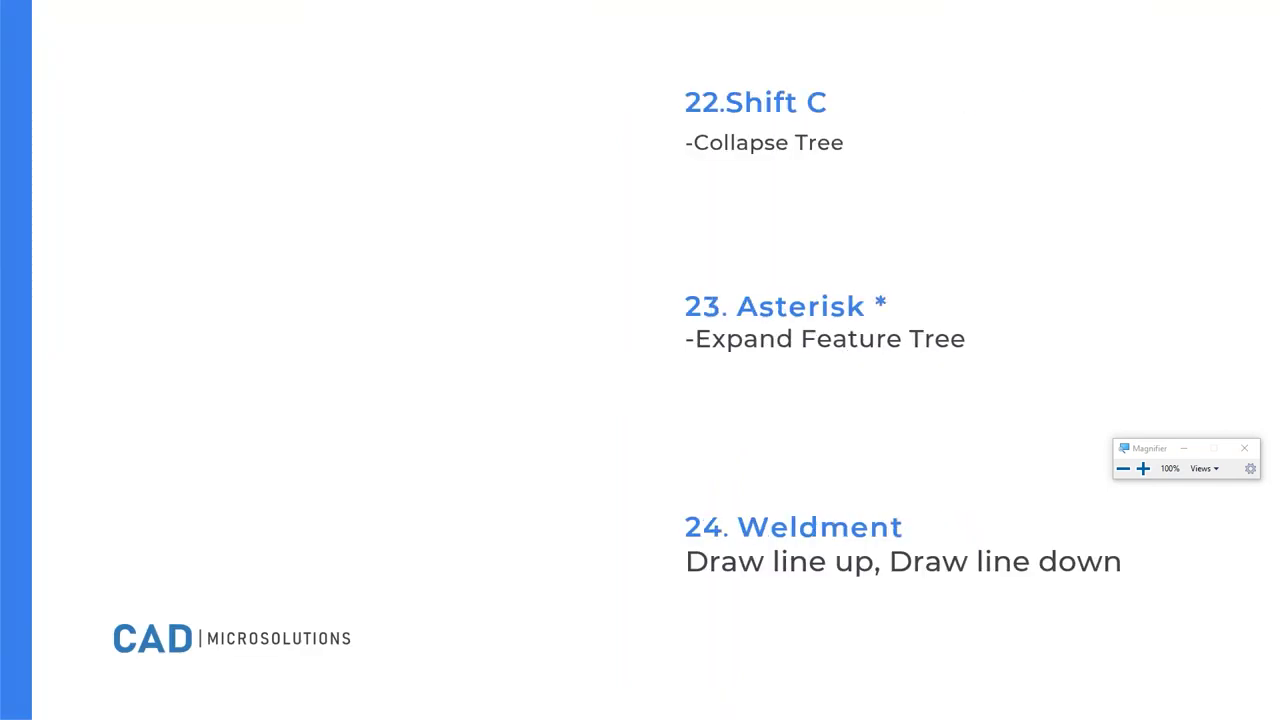
key("alt+Tab")
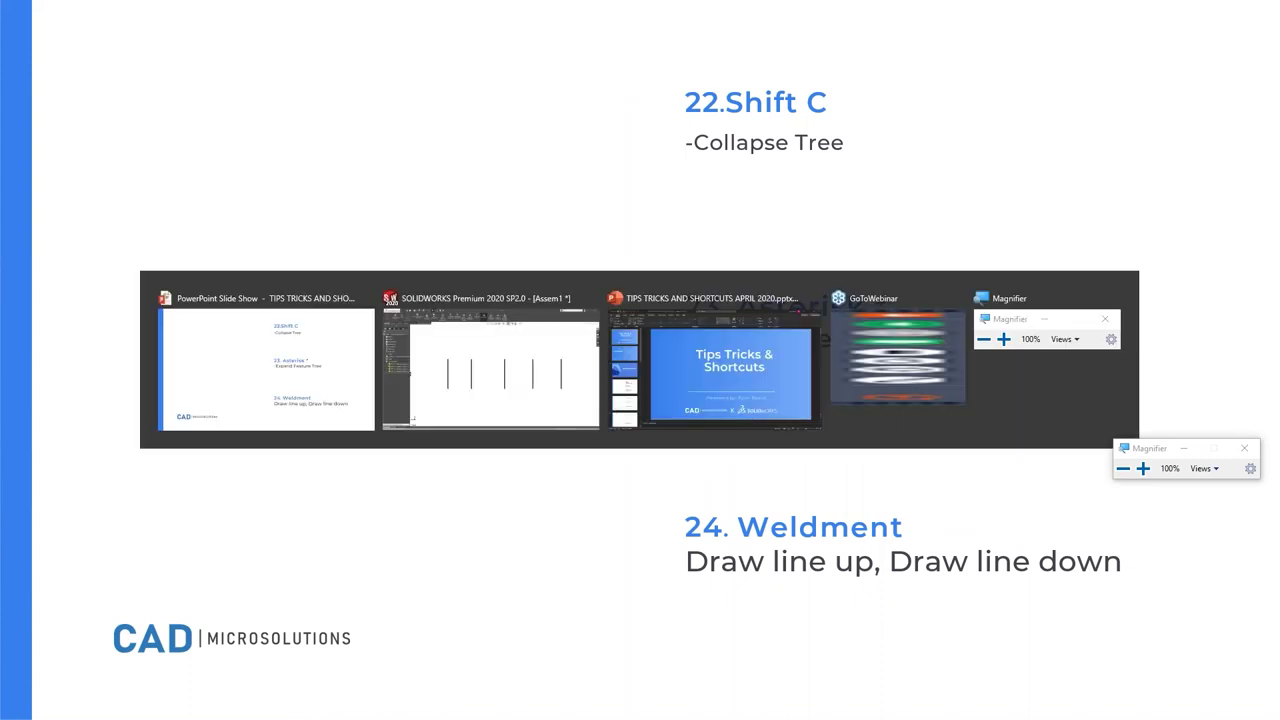
left_click(23, 328)
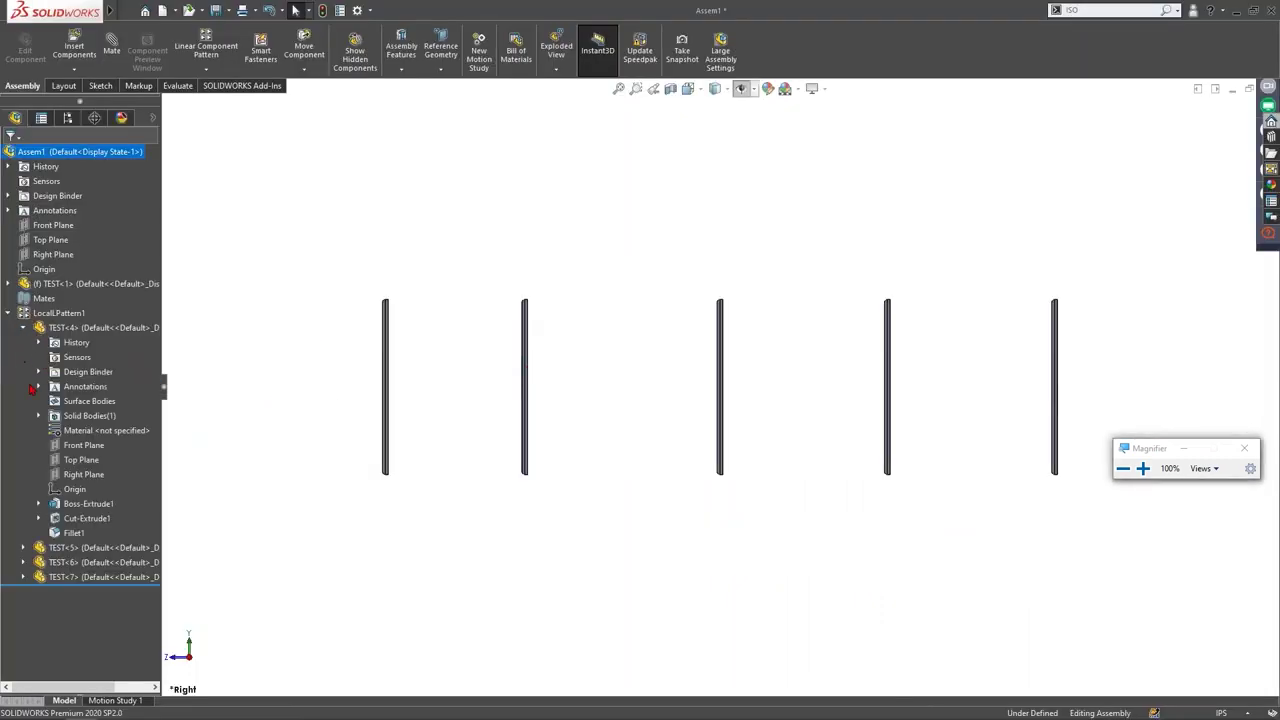
left_click(23, 562)
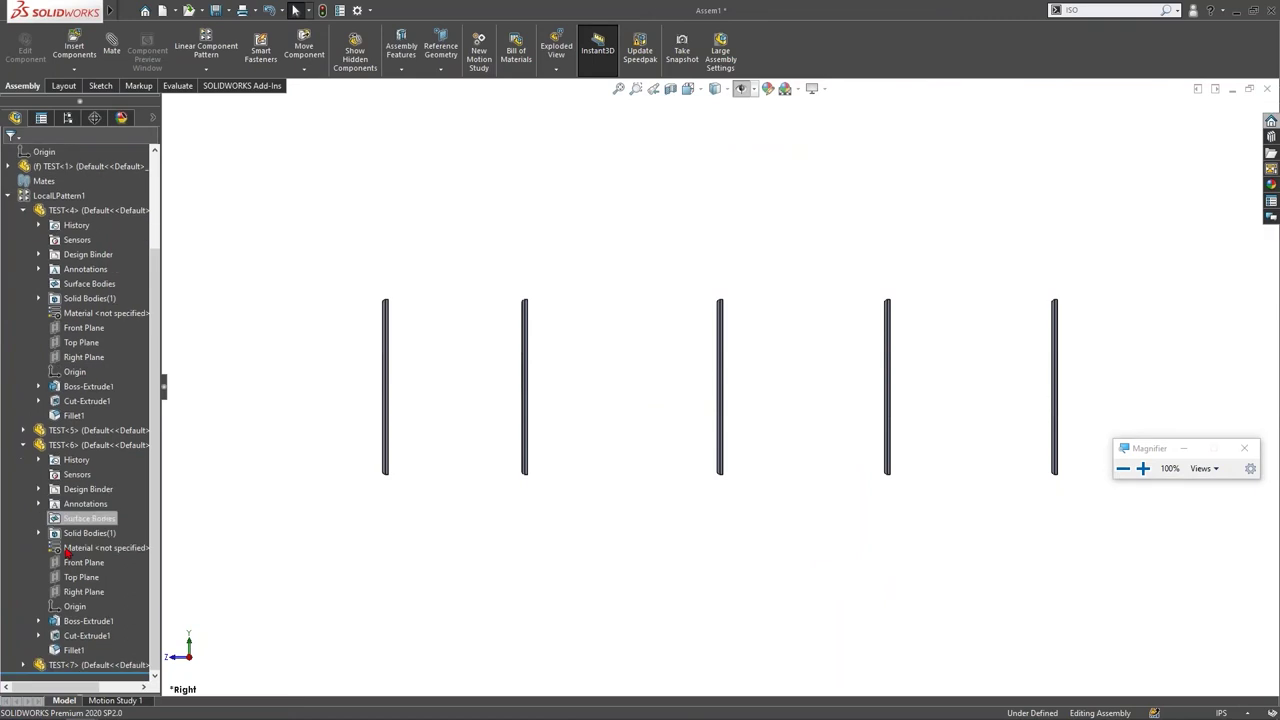
scroll(86, 354, "up", 3)
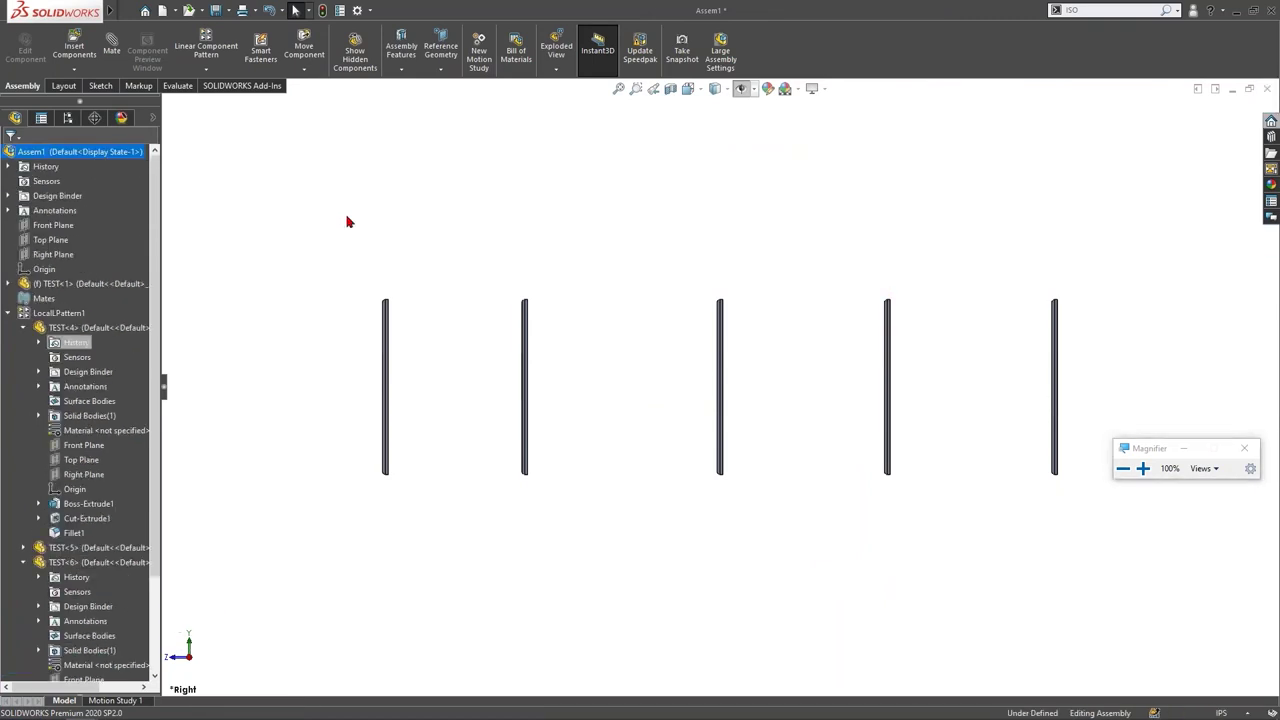
Step: Collapse the whole feature tree, expand the fixed TEST plate and its Design Binder, and collapse the tree again
key("ctrl")
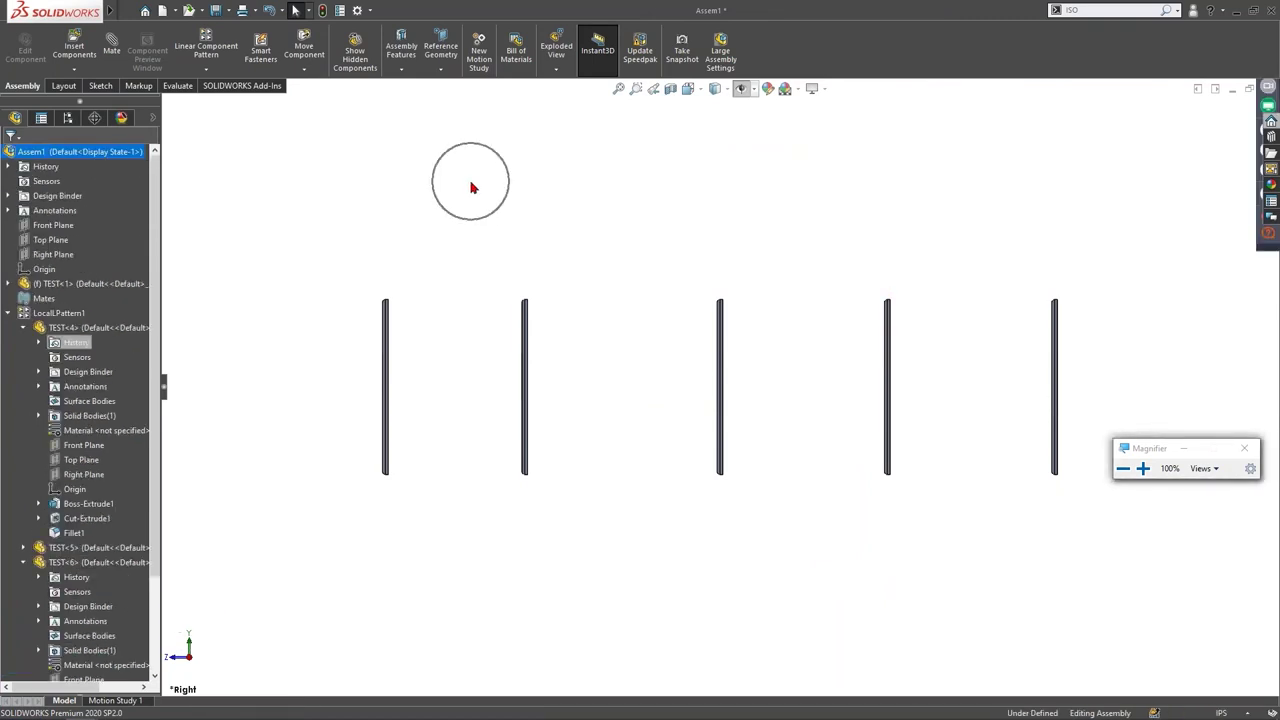
key("shift+c")
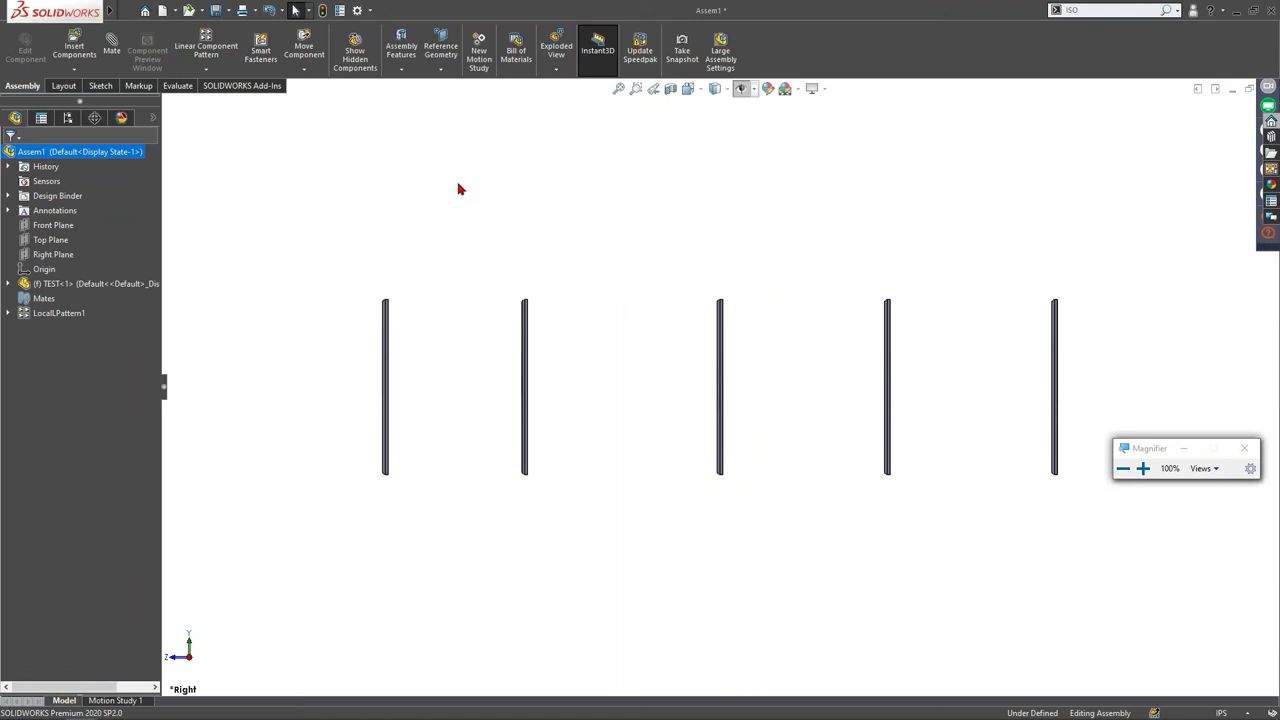
left_click(8, 284)
left_click(23, 329)
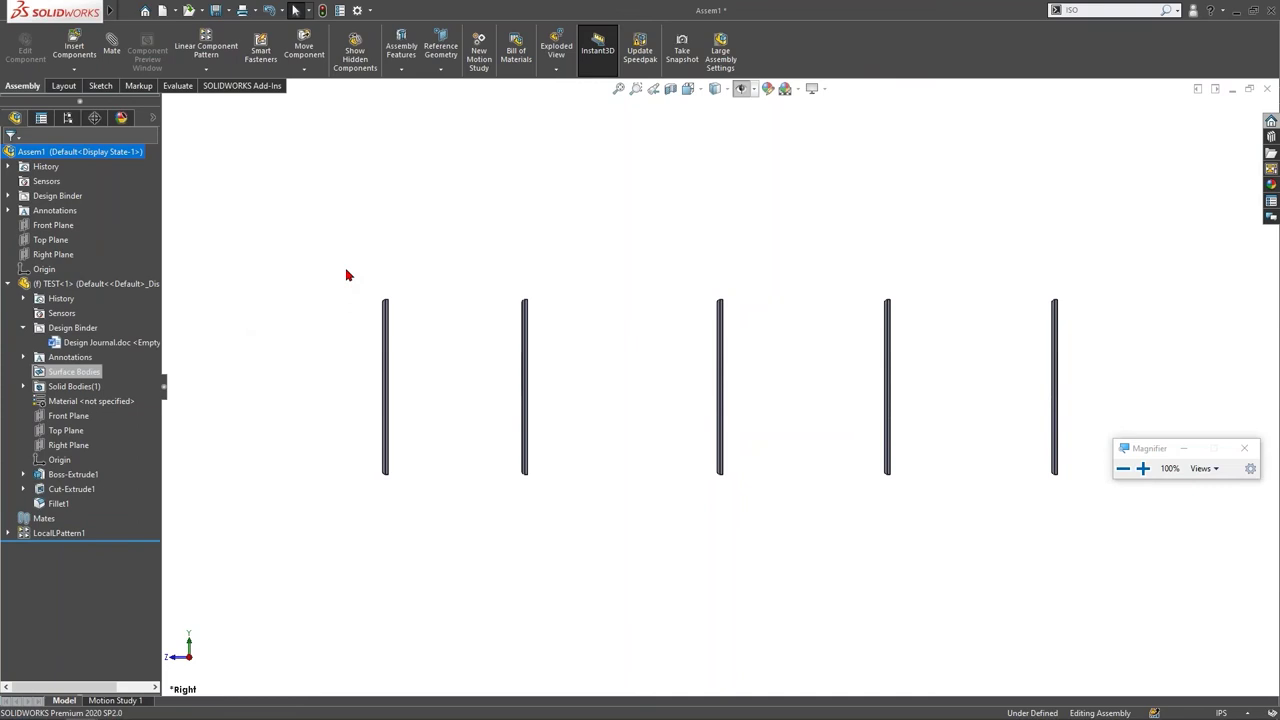
key("shift+c")
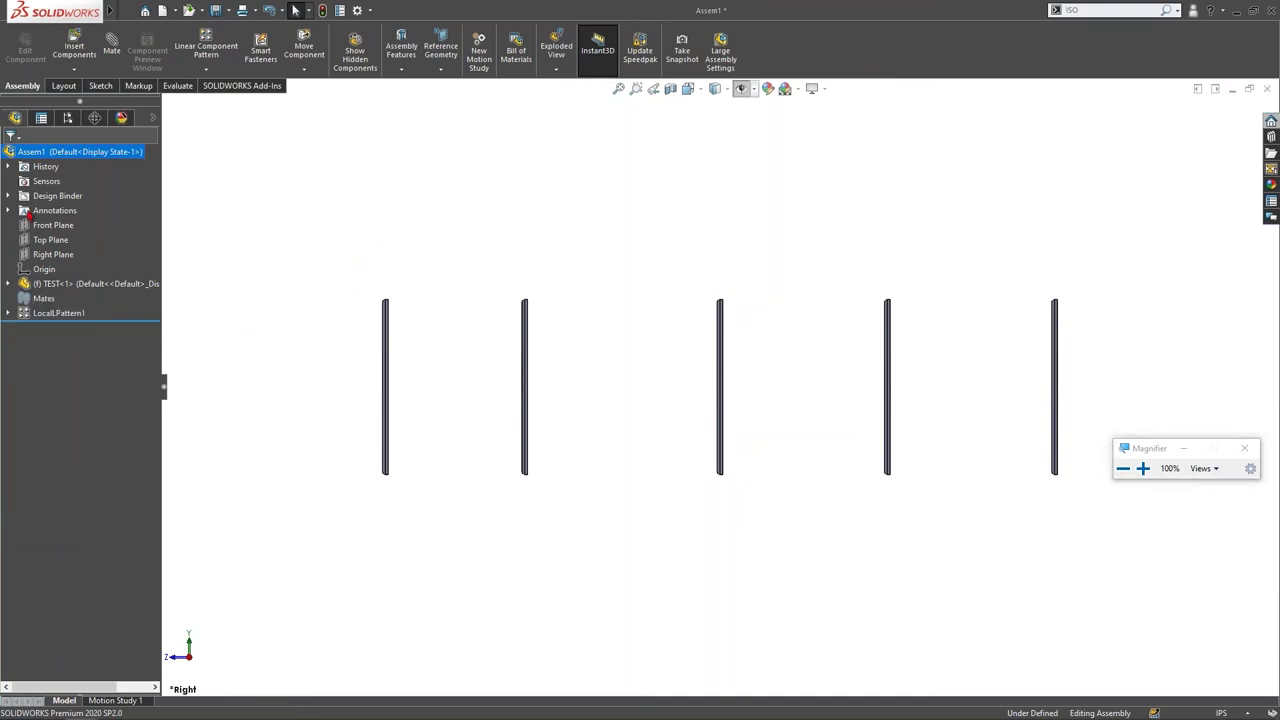
Step: Fully expand the fixed TEST plate with all its sub-items in the feature tree, collapse it, and fully expand it again
left_click(62, 285)
key("asterisk")
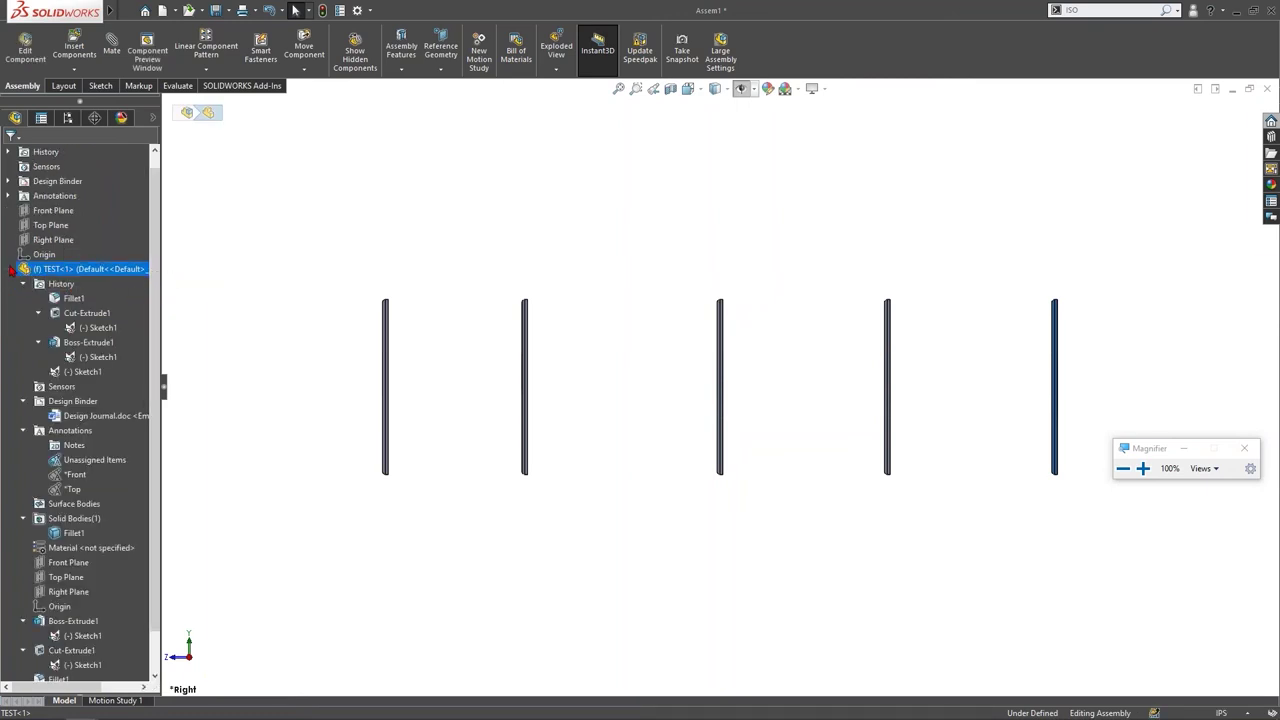
key("shift+c")
key("asterisk")
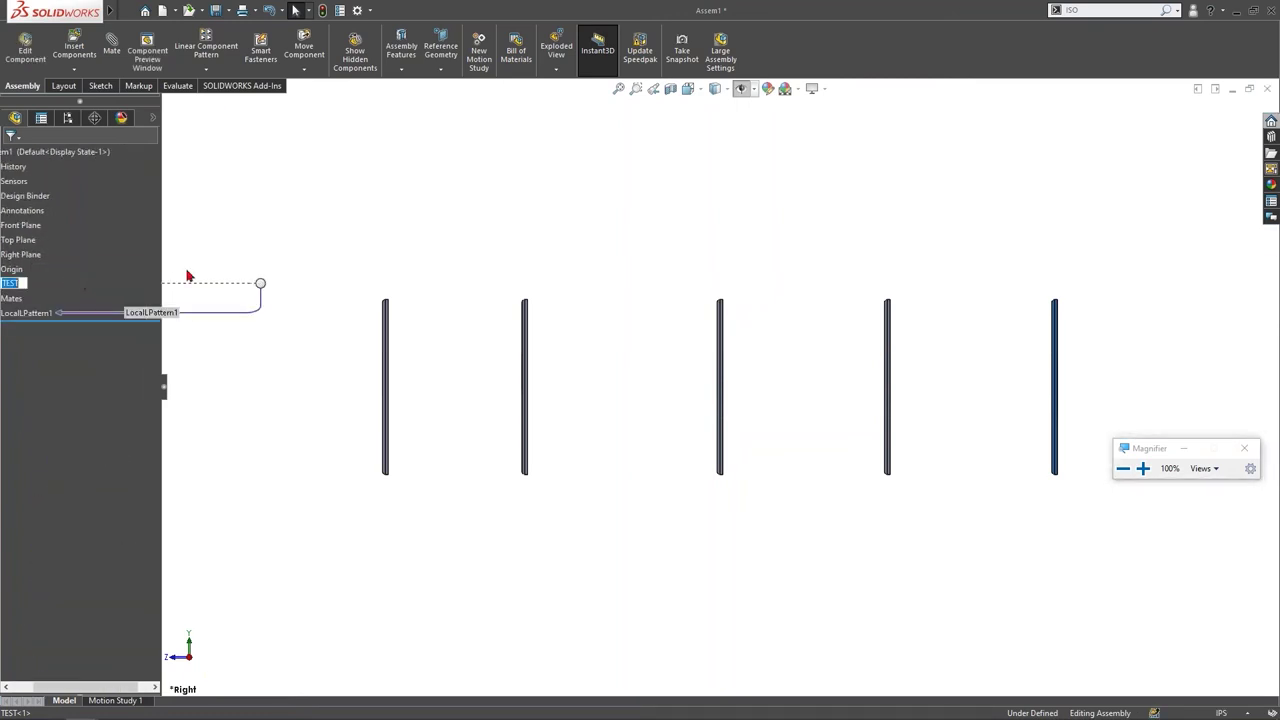
left_click(22, 287)
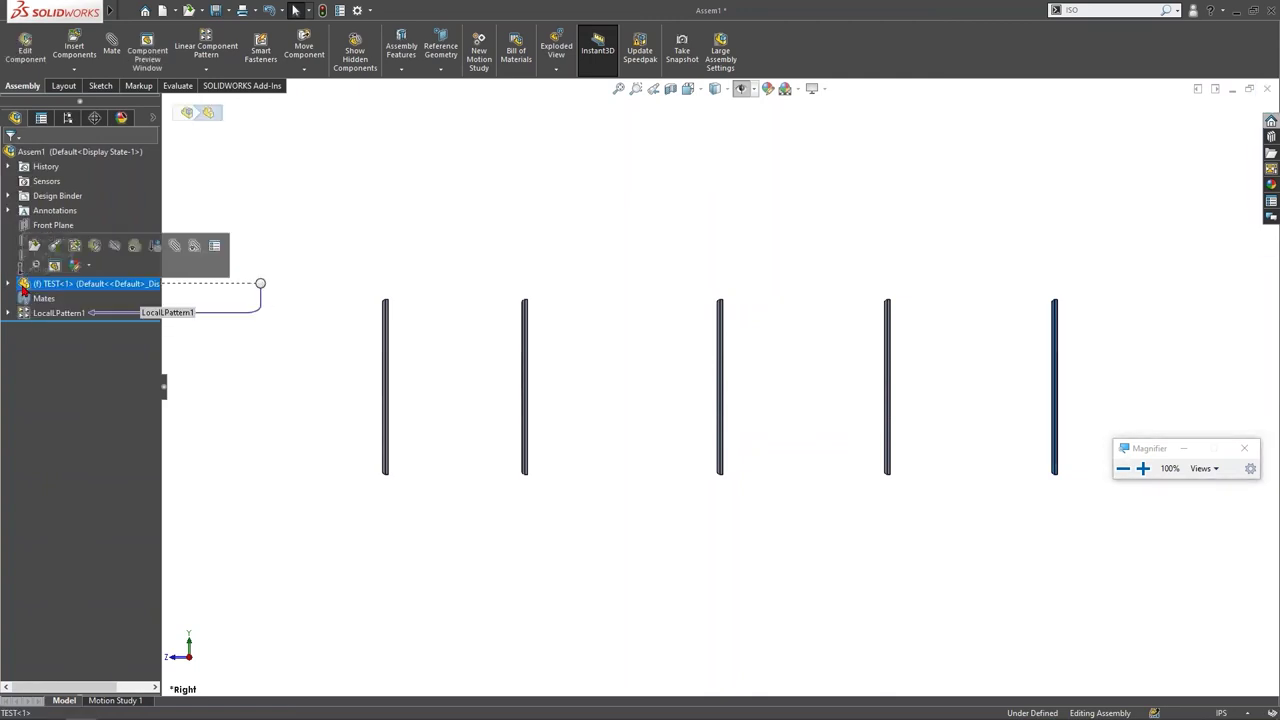
left_click(22, 290)
scroll(44, 355, "down", 1)
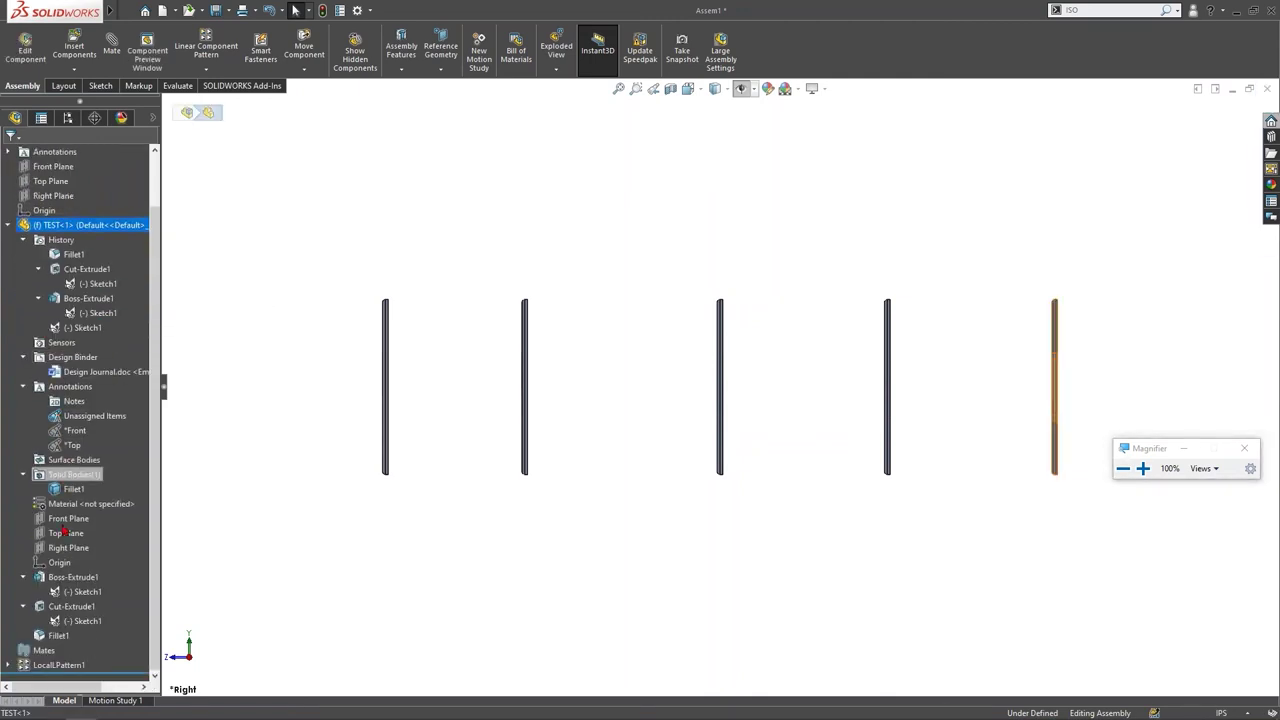
scroll(75, 342, "up", 2)
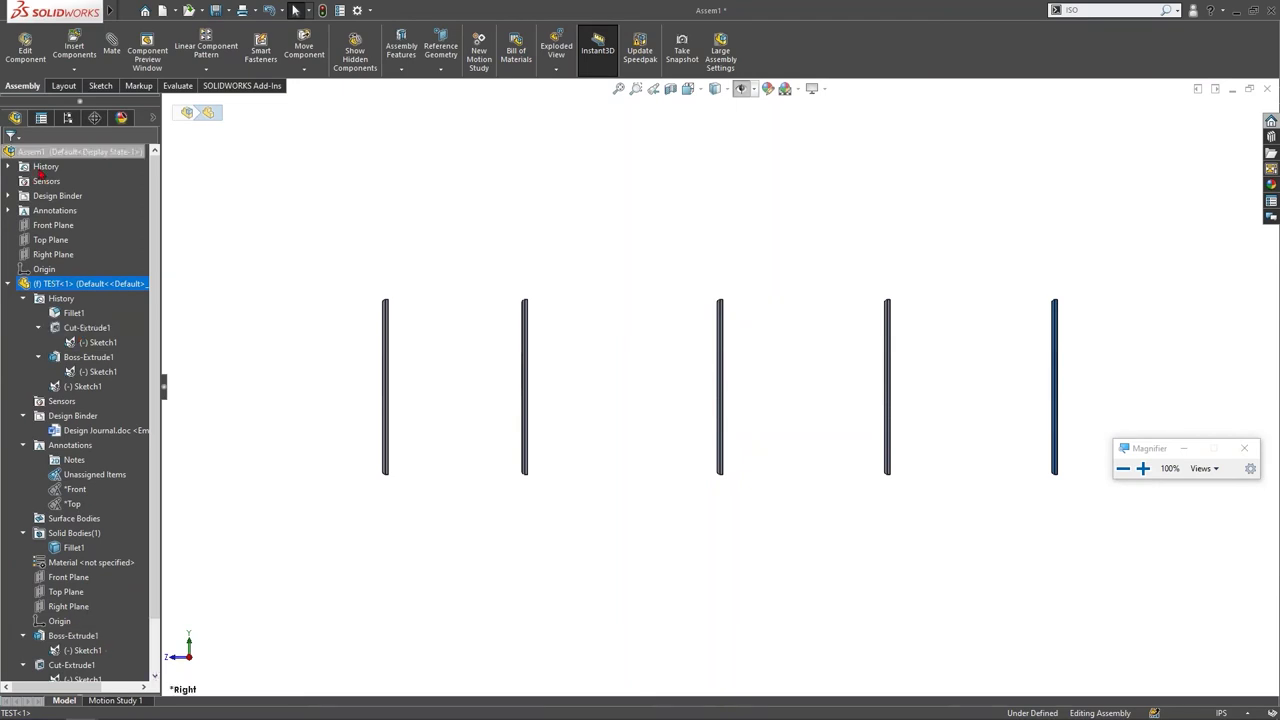
Step: Glance at the open presentation slides, return to SOLIDWORKS, and create a new part
key("alt+Tab")
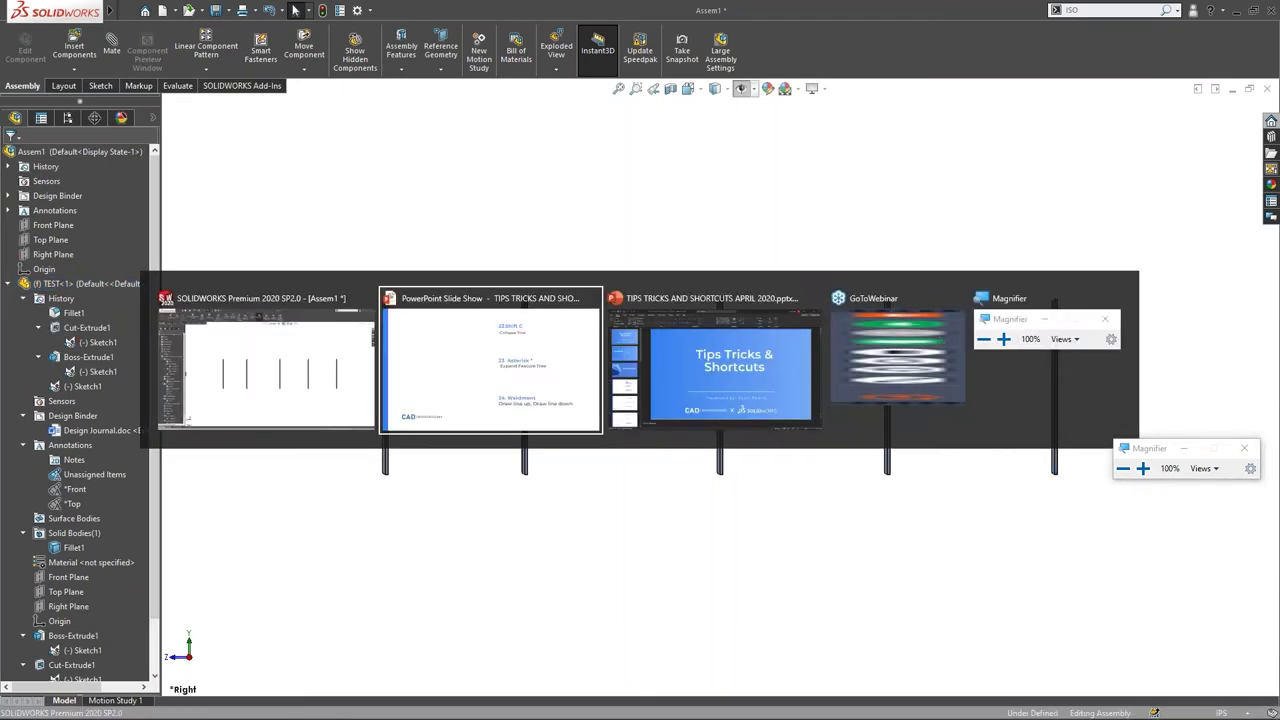
key("alt+Tab")
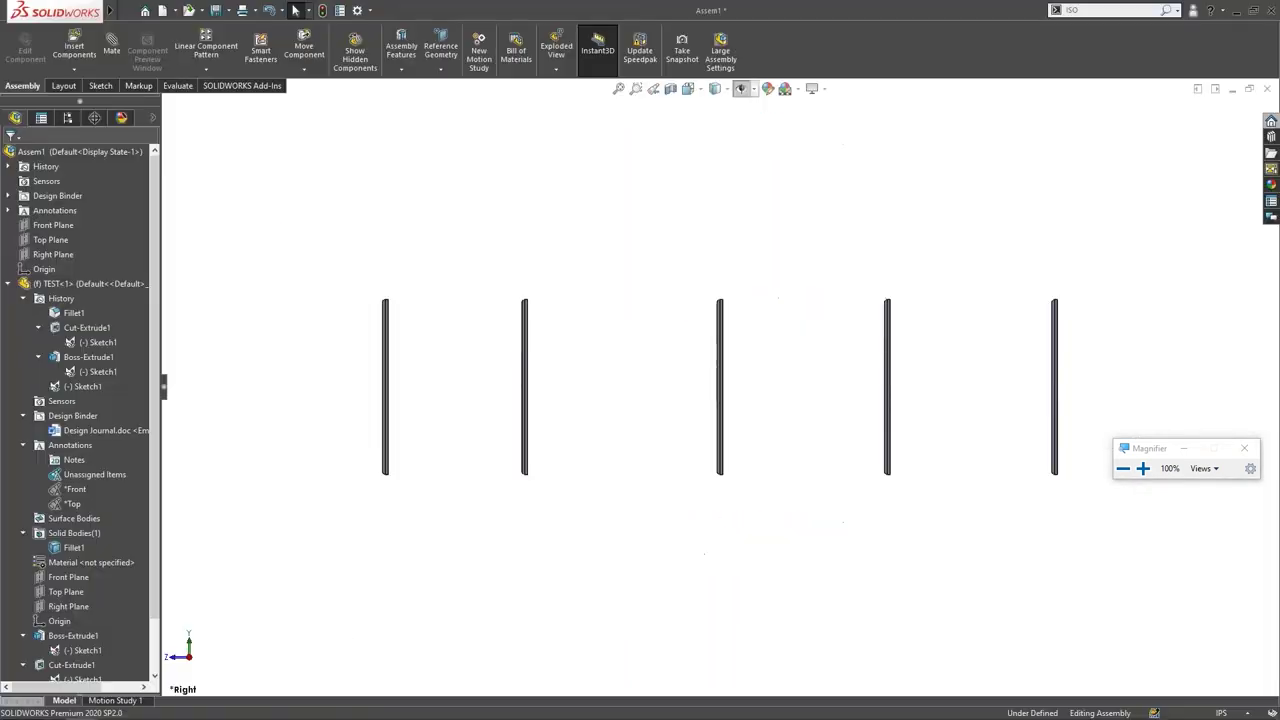
key("ctrl+n")
left_click(502, 230)
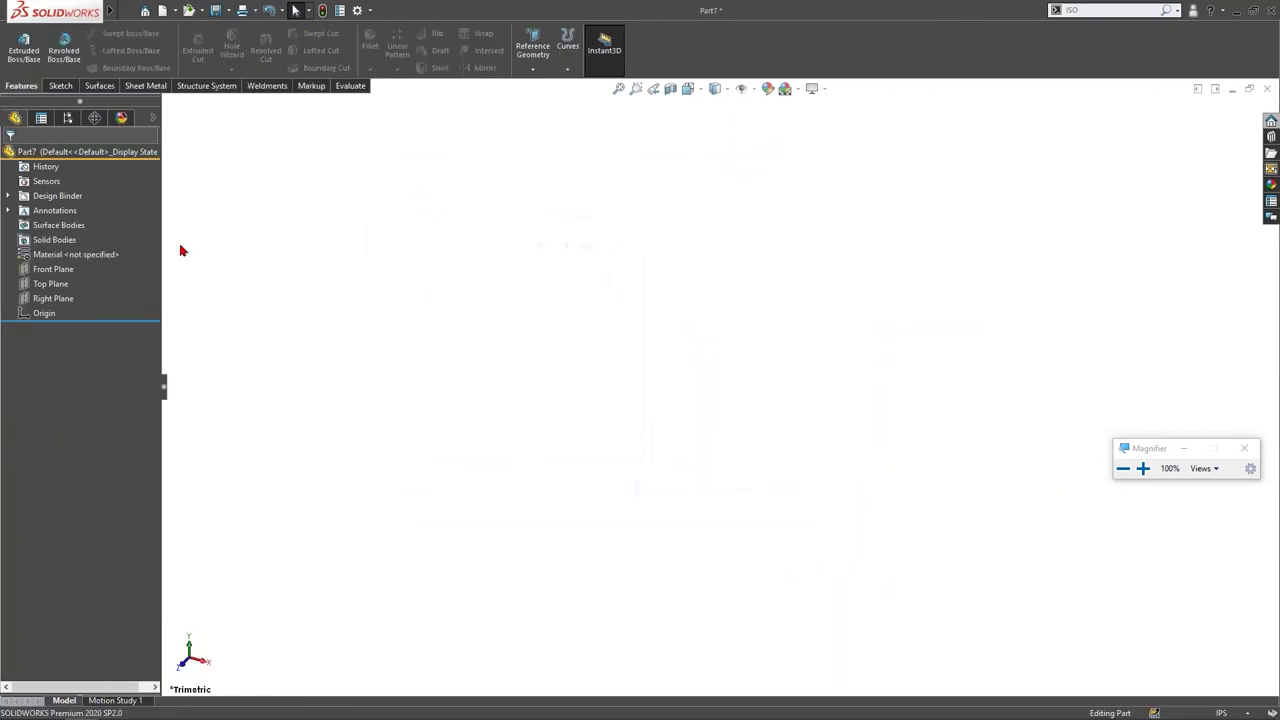
Step: Sketch two vertical lines about 5.18 in apart on the Front Plane, the left about 3.87 in drawn upward, the right drawn downward, and exit the sketch
left_click(44, 270)
left_click(54, 247)
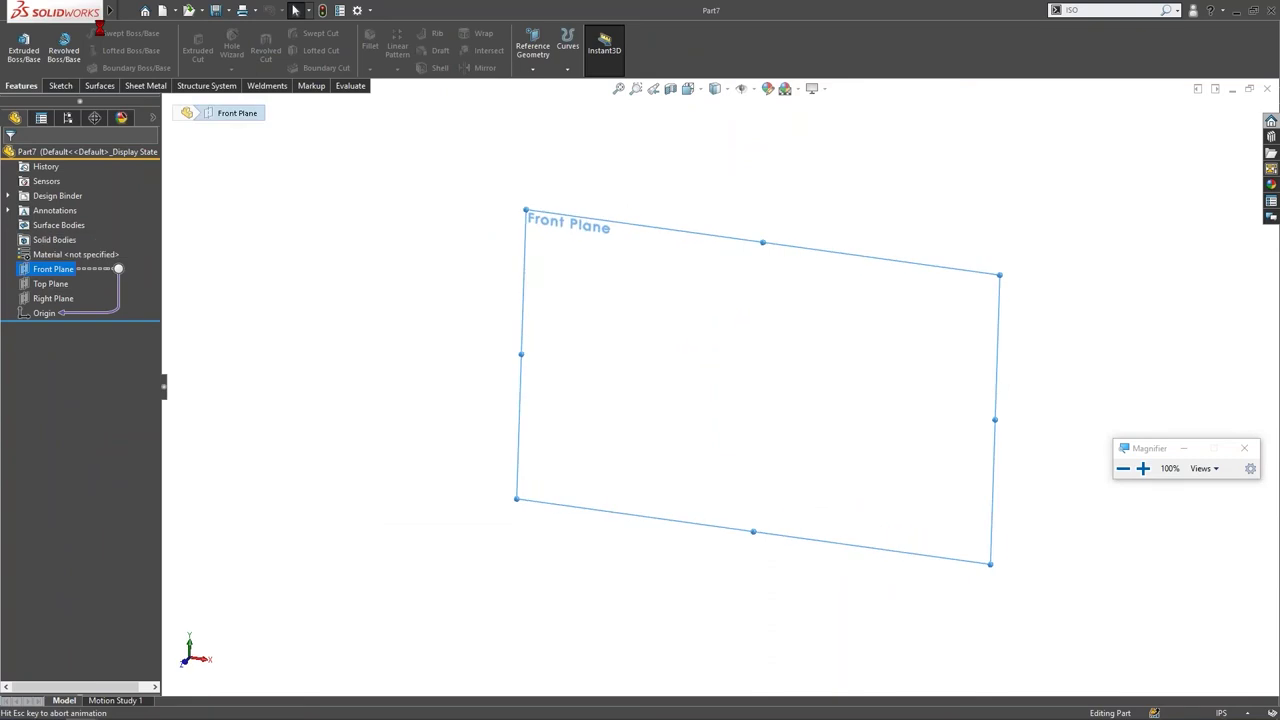
left_click(87, 33)
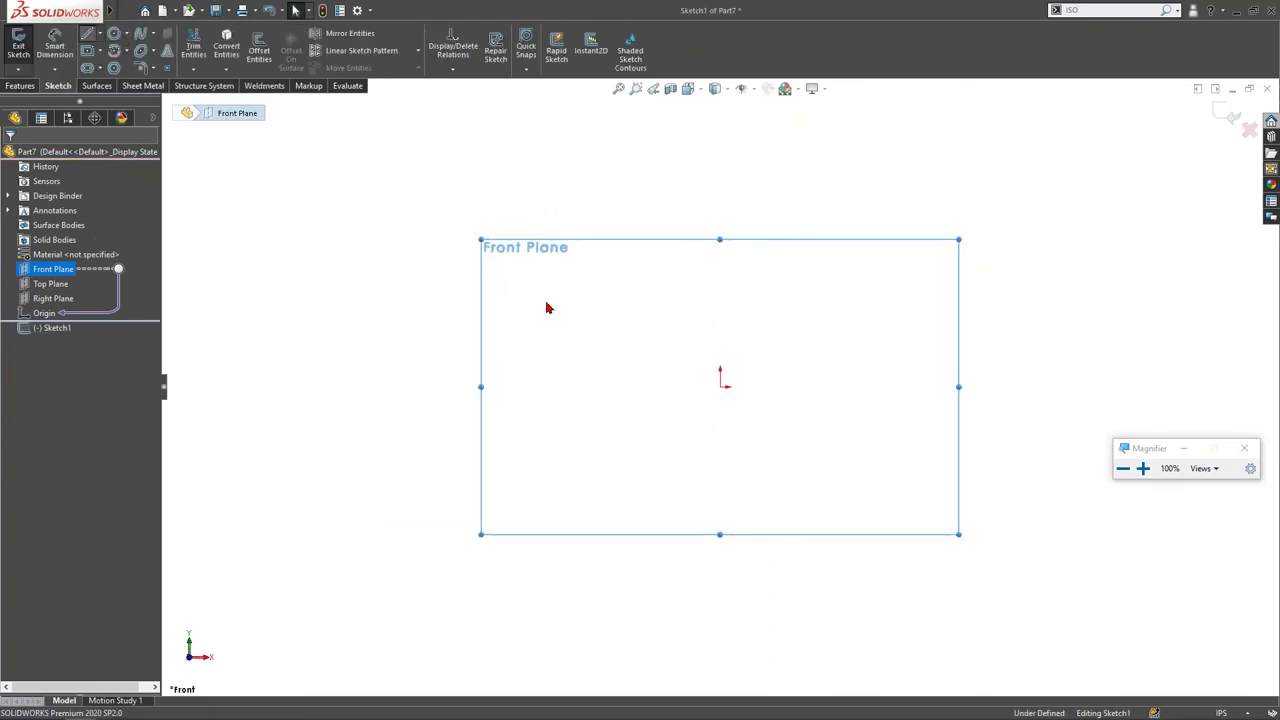
left_click(542, 400)
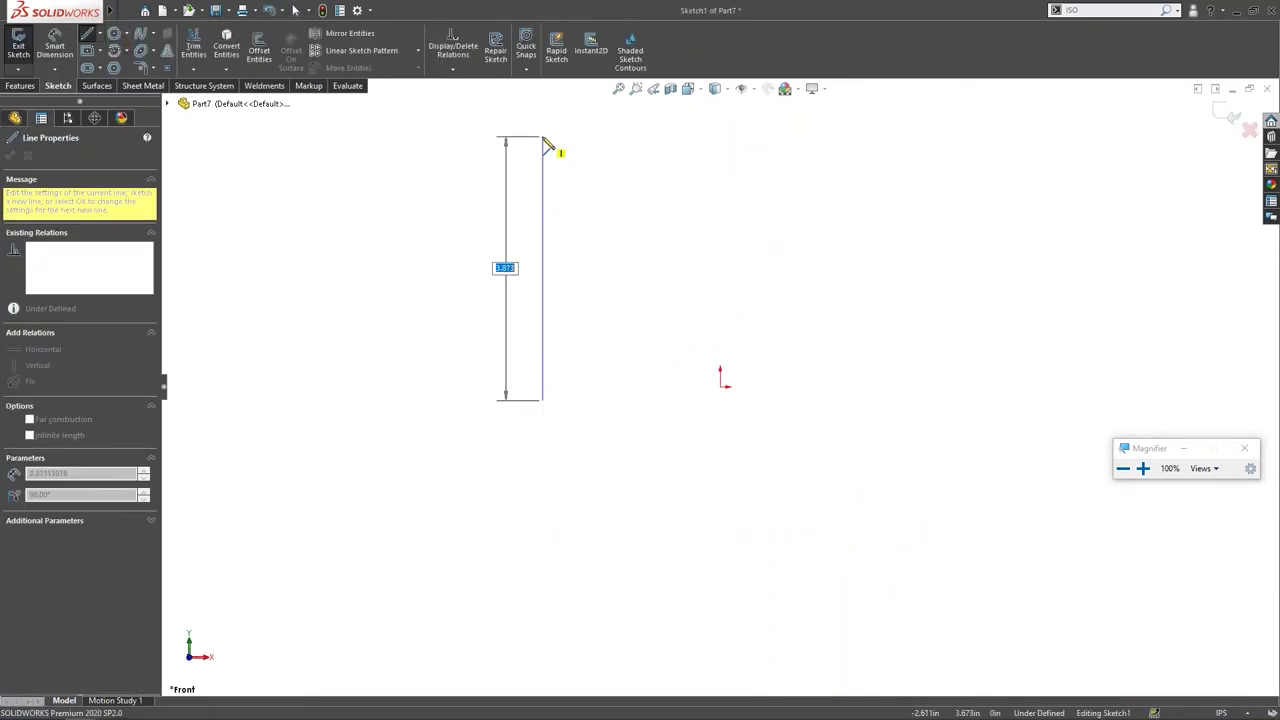
double_click(543, 138)
mouse_move(896, 136)
left_mouse_down()
mouse_move(886, 420)
mouse_move(896, 415)
left_mouse_up()
key("Escape")
key("Escape")
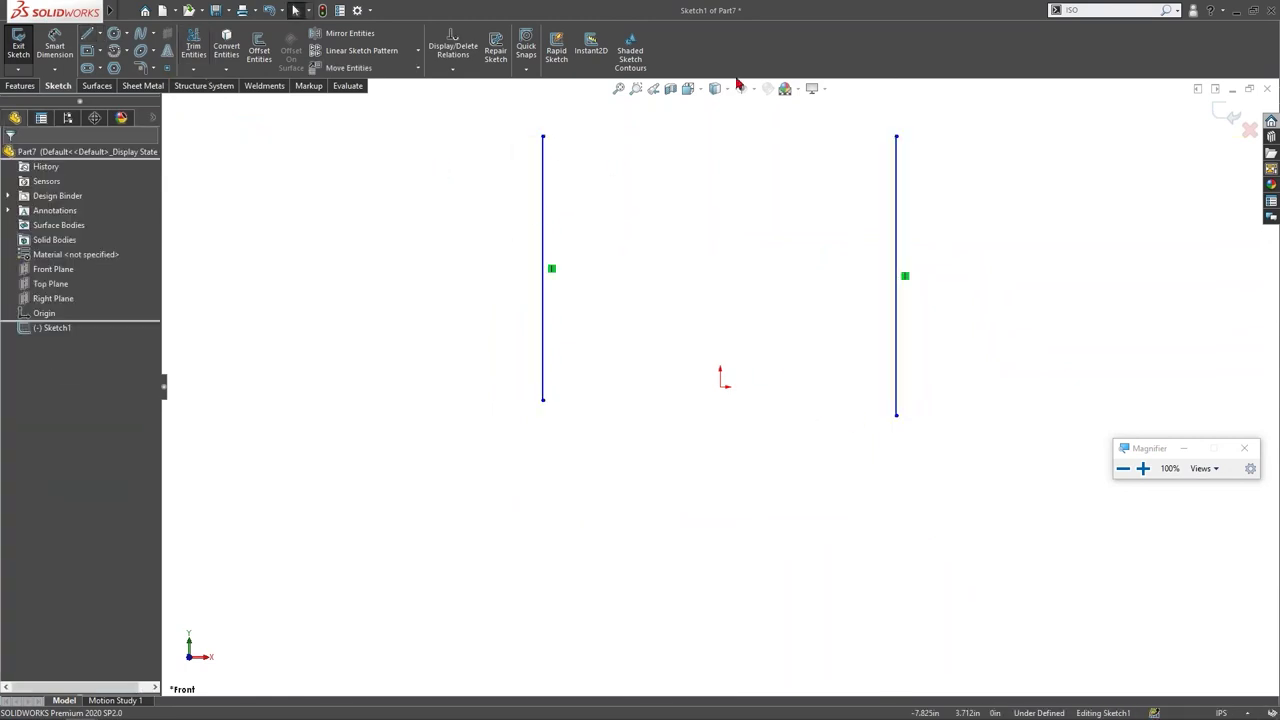
left_click(951, 127)
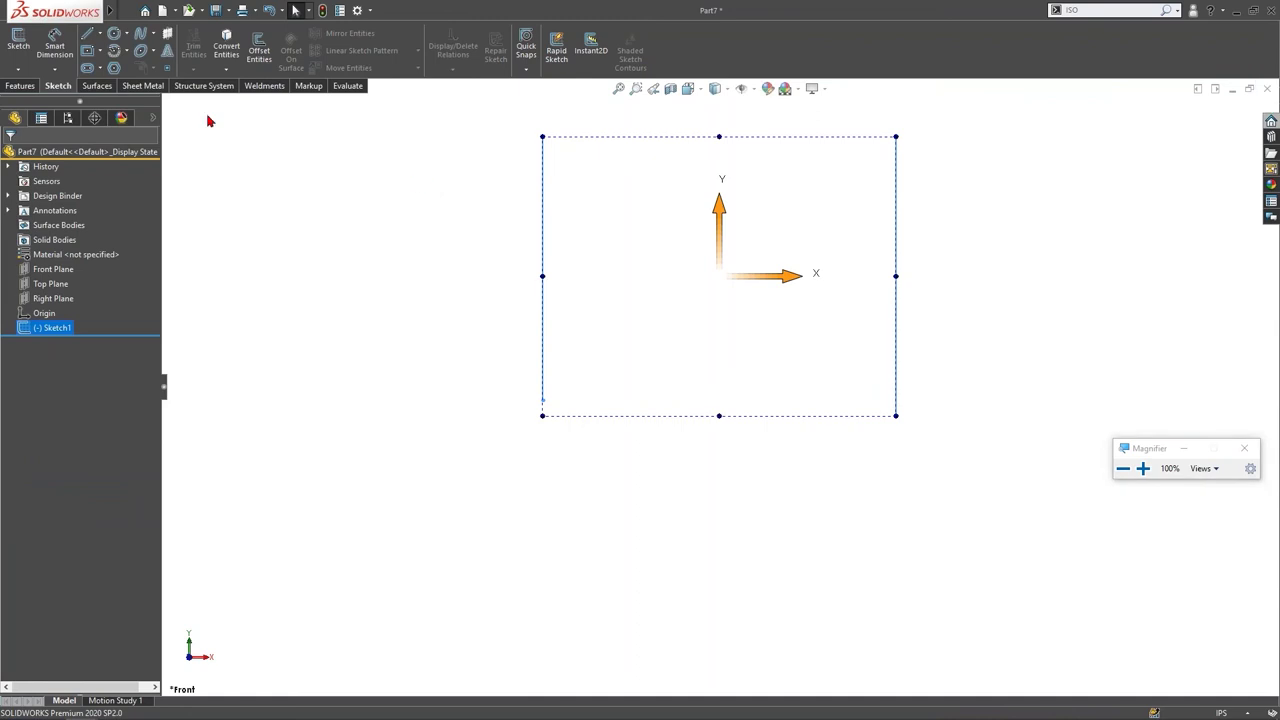
Step: Start a weldment structural member with the ansi inch standard, configured angle iron type and 1 x 1 x 0.125 size
left_click(150, 90)
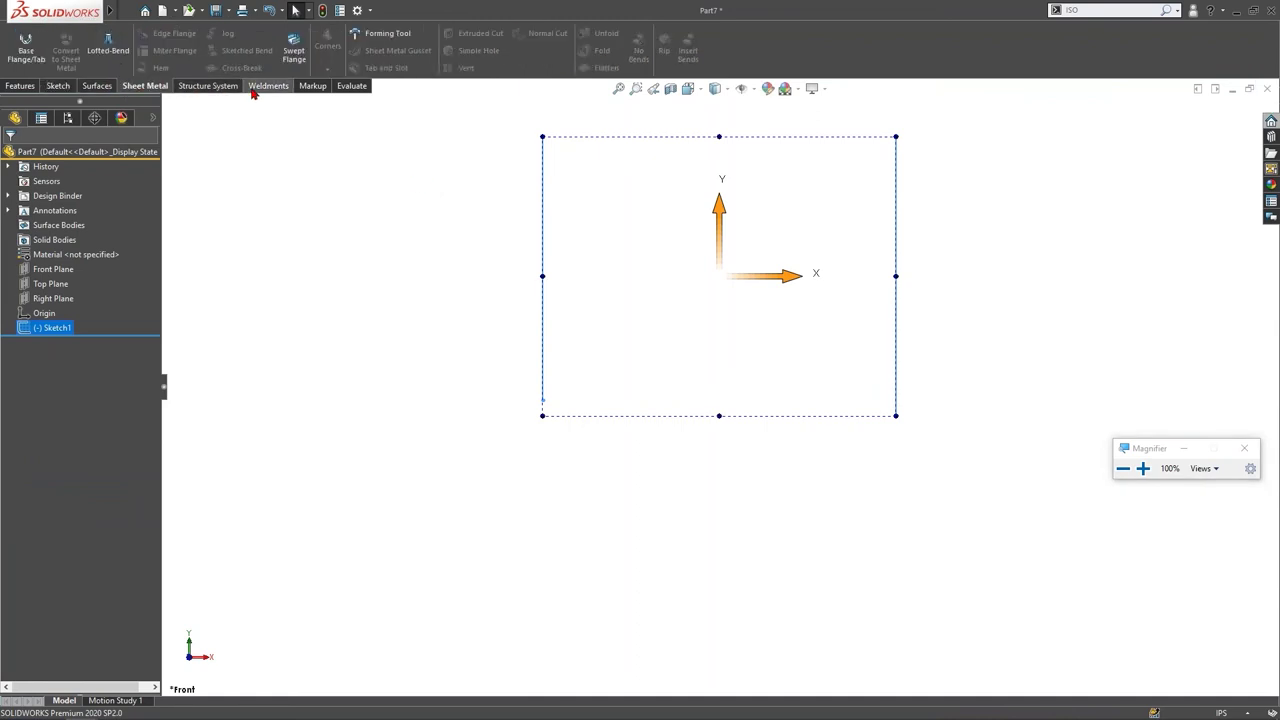
left_click(265, 86)
left_click(54, 45)
left_click(97, 50)
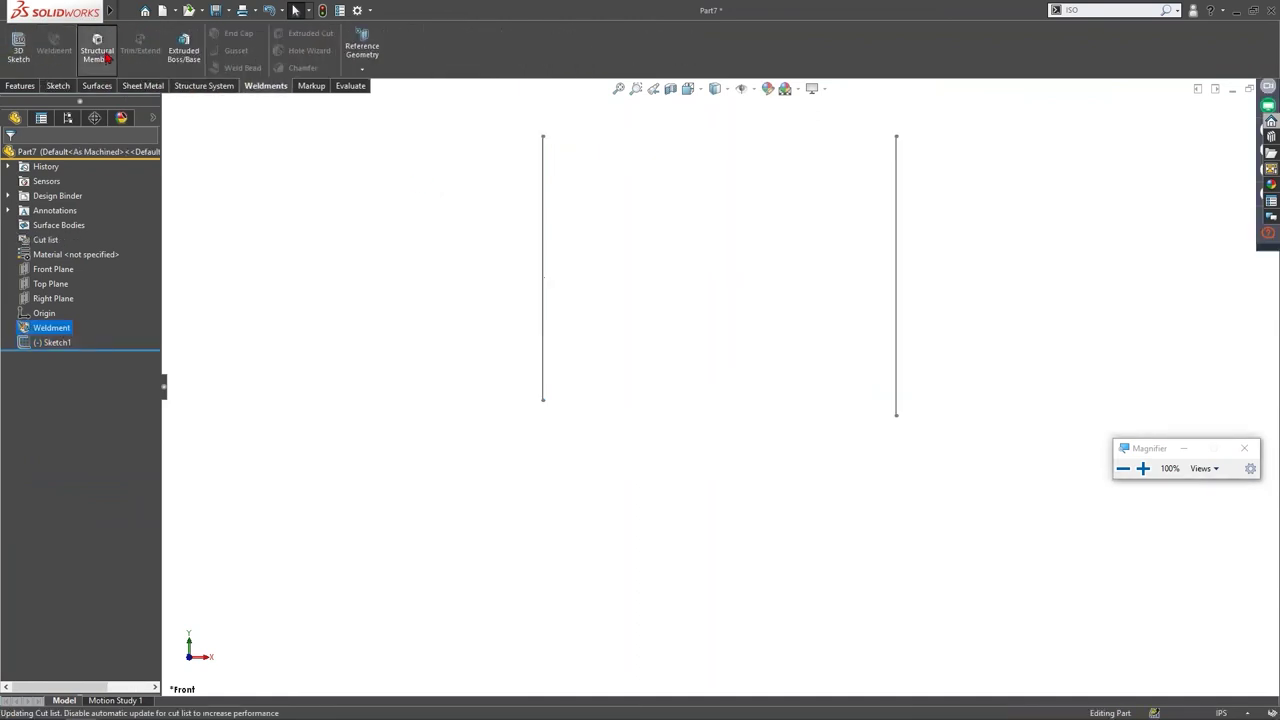
left_click(80, 241)
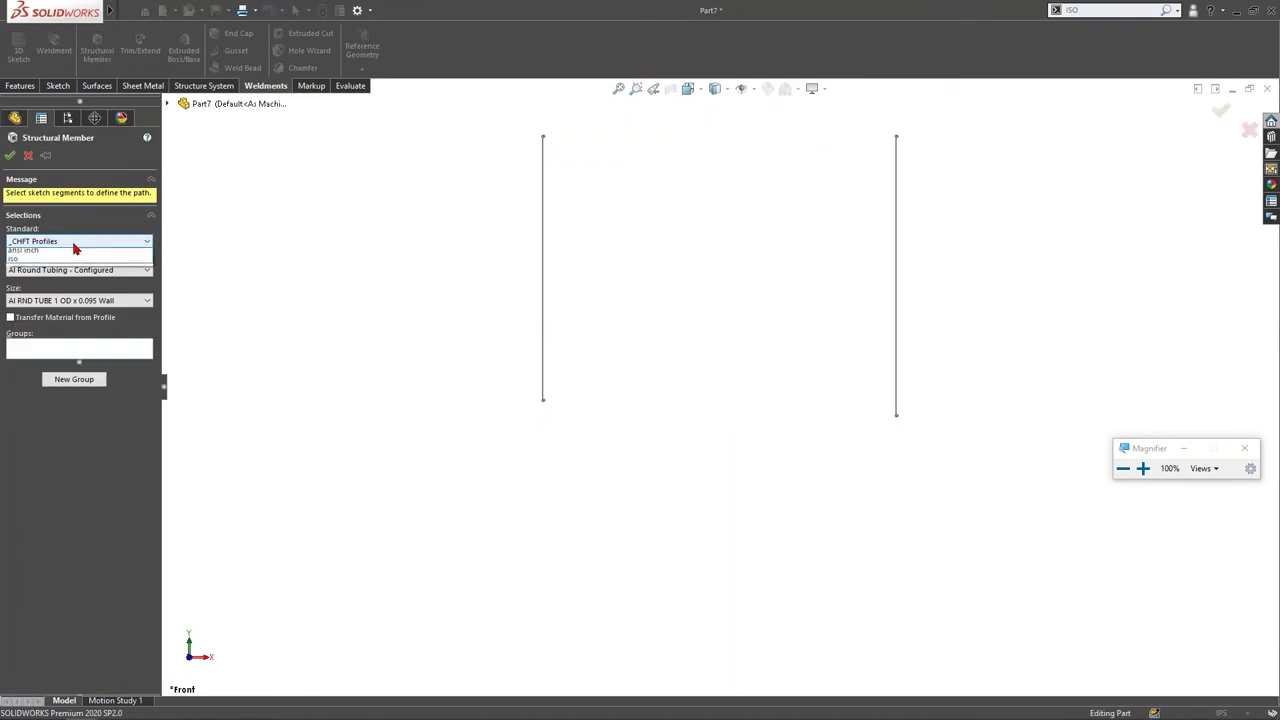
left_click(56, 272)
left_click(54, 241)
left_click(40, 262)
left_click(75, 270)
left_click(57, 289)
left_click(88, 299)
left_click(68, 313)
Step: Try both vertical lines in a single structural member group, compare the profile orientations in a tilted view, and delete the group
left_click(543, 288)
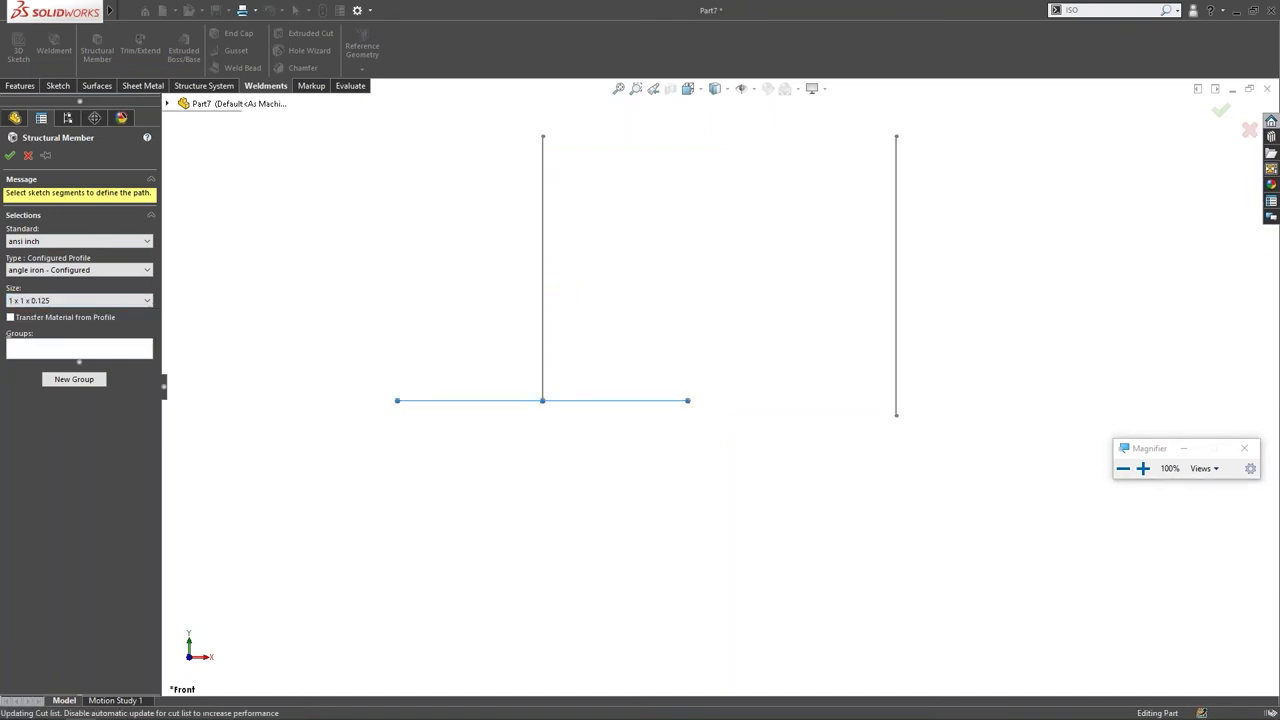
left_click(900, 290)
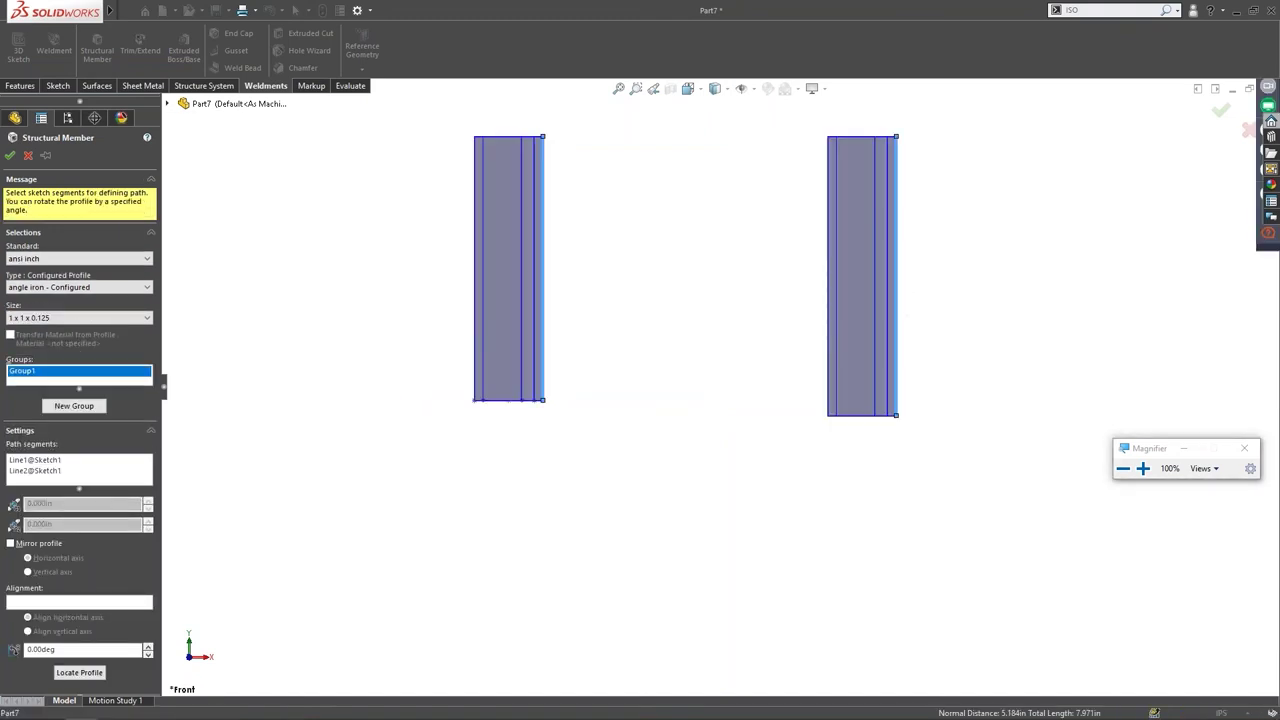
key("Down")
key("Down")
key("Down")
key("Down")
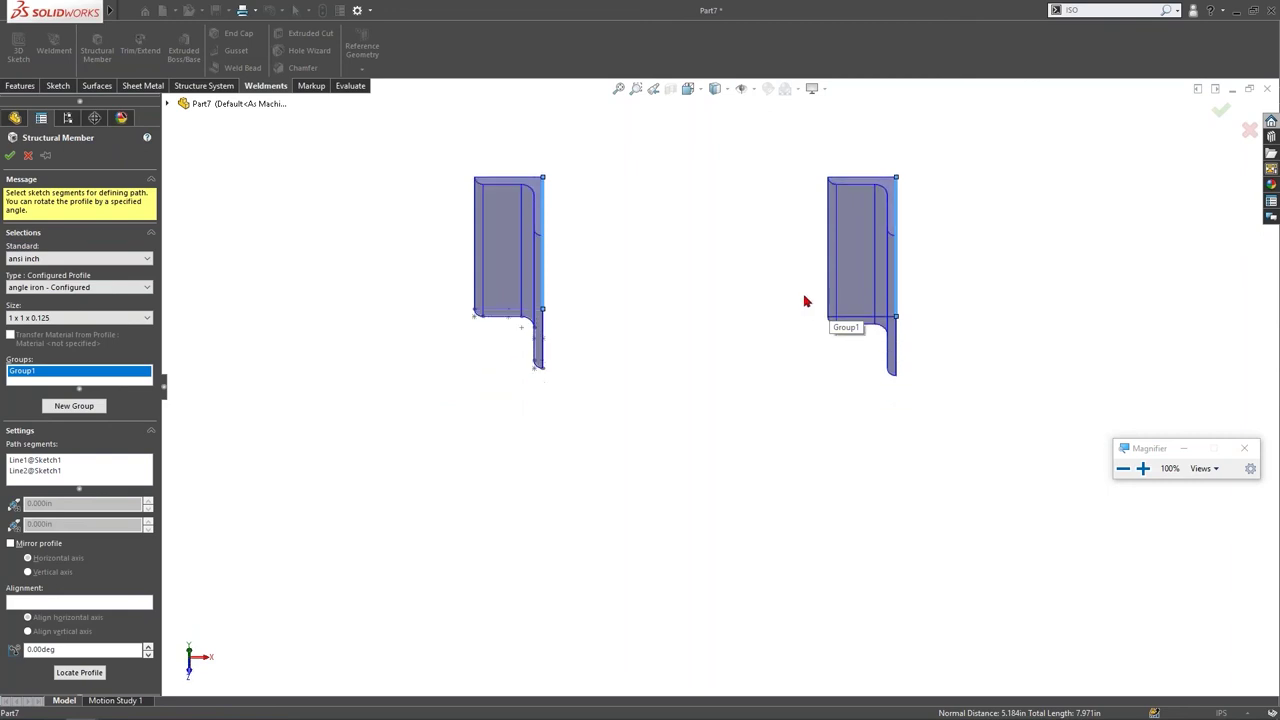
right_click(72, 385)
left_click(120, 388)
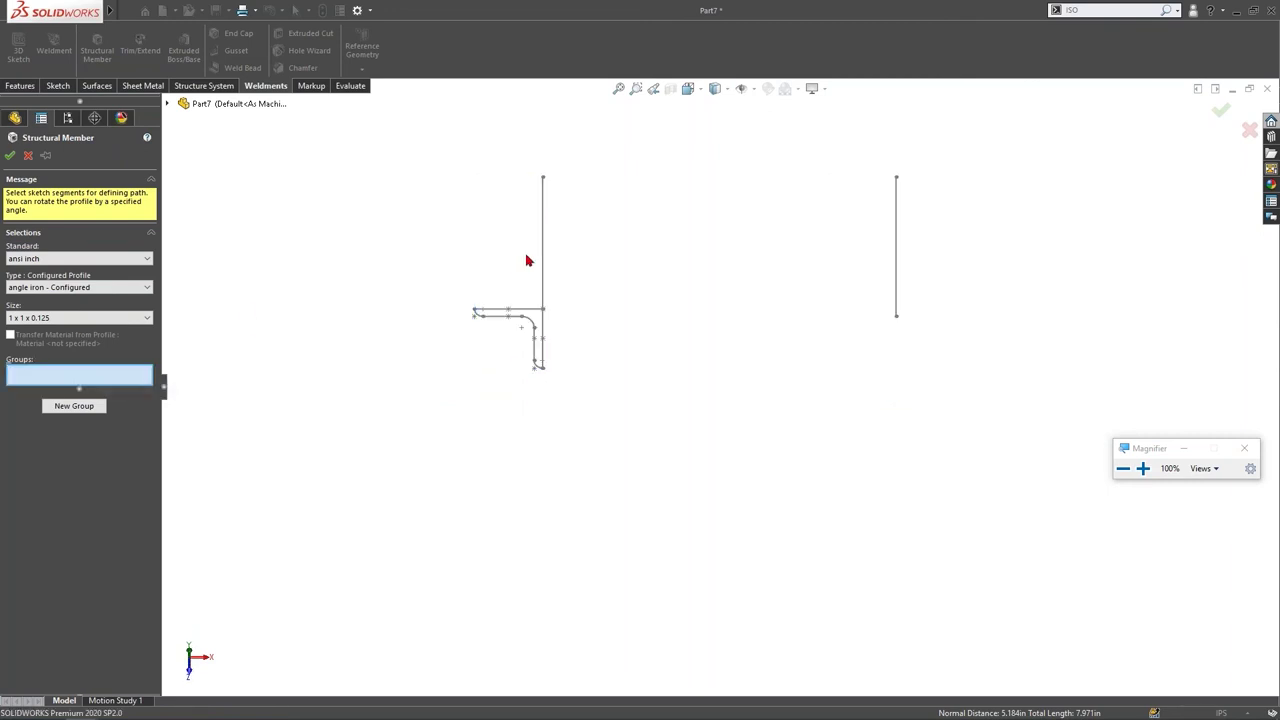
Step: Assign the two vertical lines to separate groups and accept the angle iron structural member
left_click(543, 258)
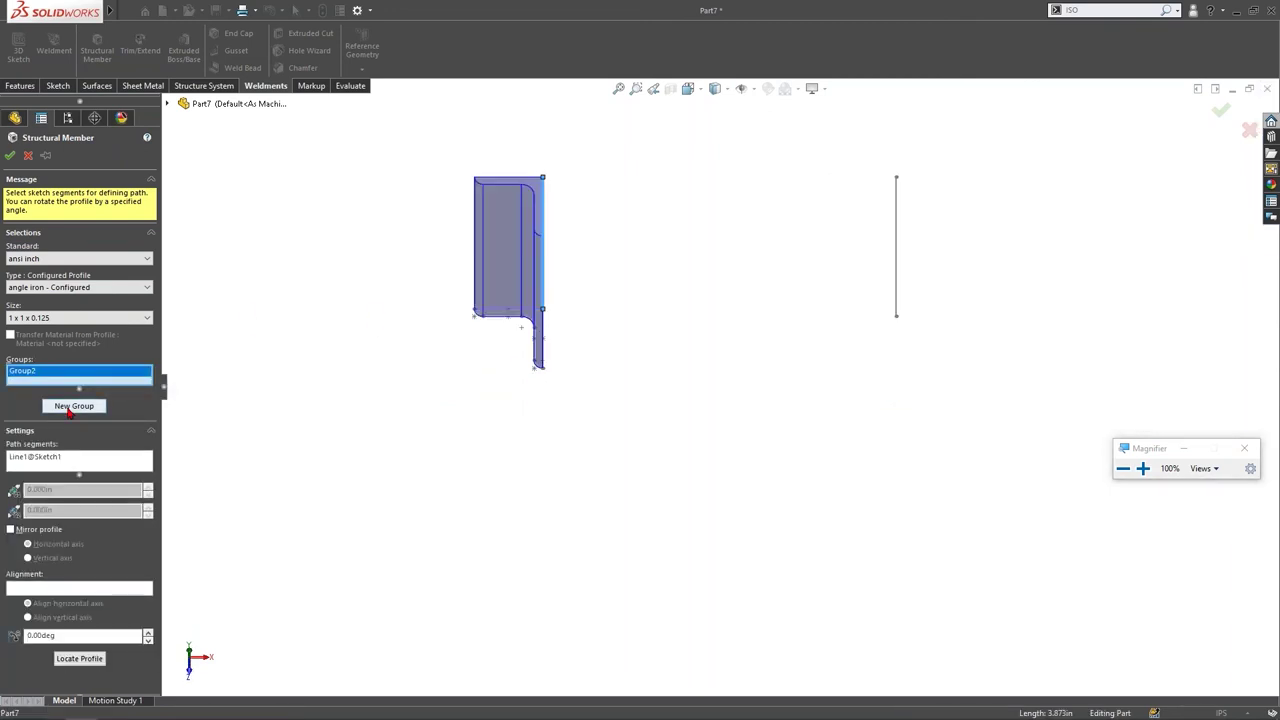
left_click(72, 406)
left_click(903, 236)
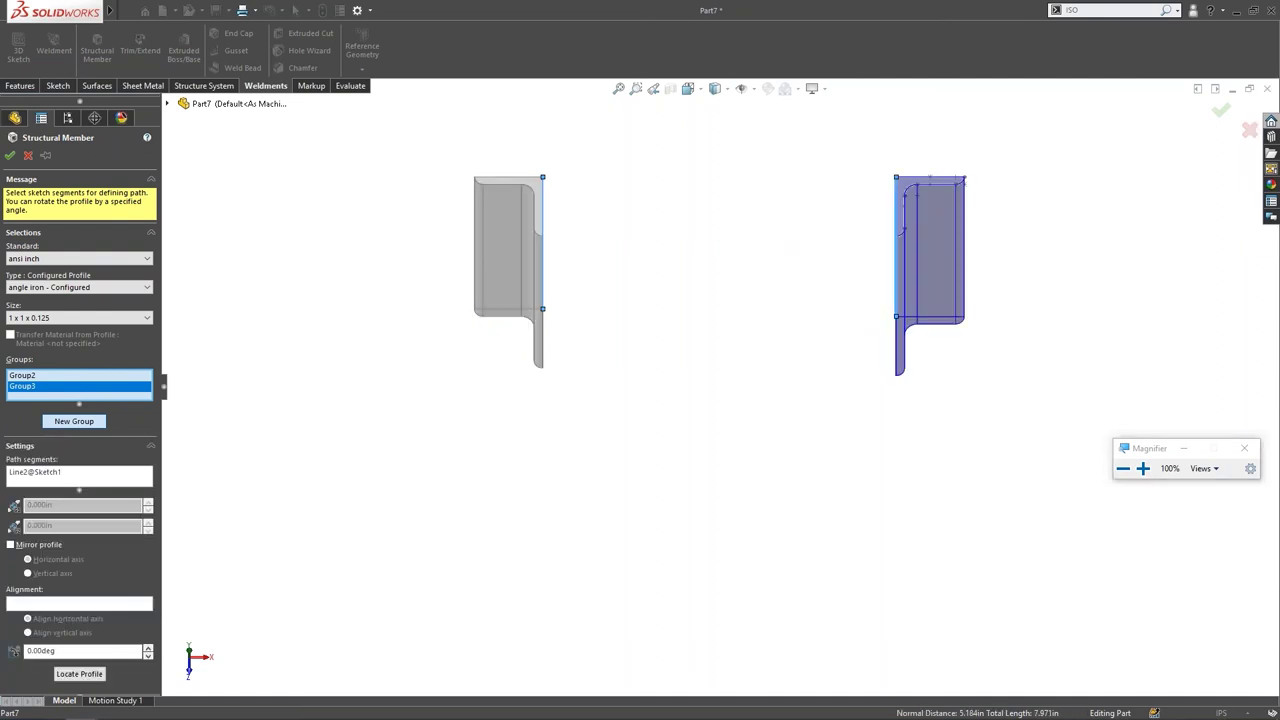
left_click(1219, 111)
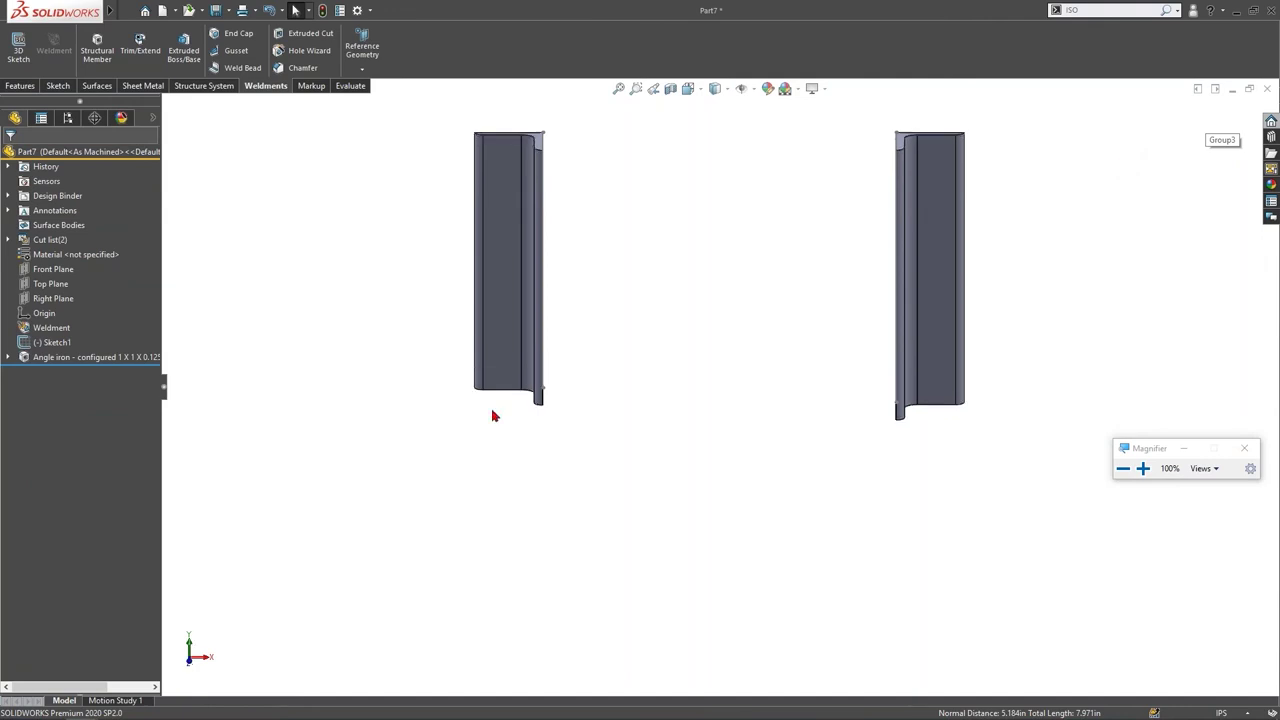
Step: Sketch two vertical lines about 2.43 in long below the existing members on the Front Plane, both drawn upward, and exit the sketch
key("ctrl+1")
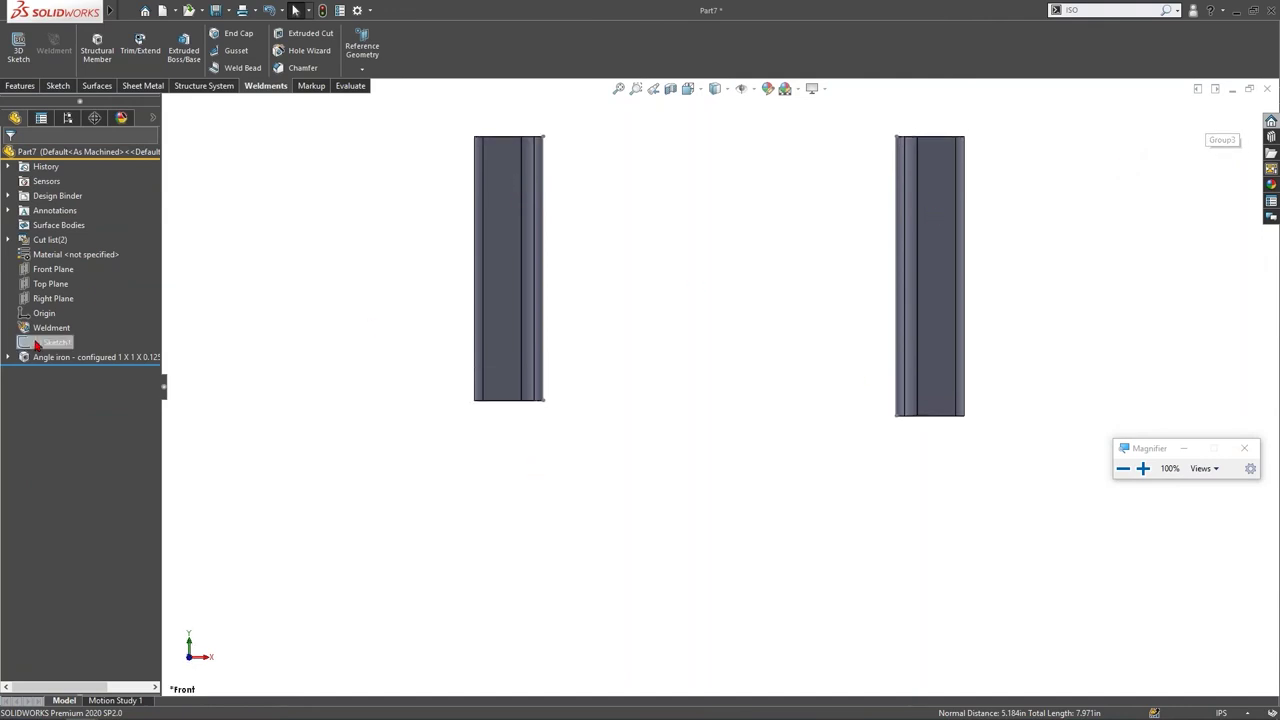
left_click(38, 270)
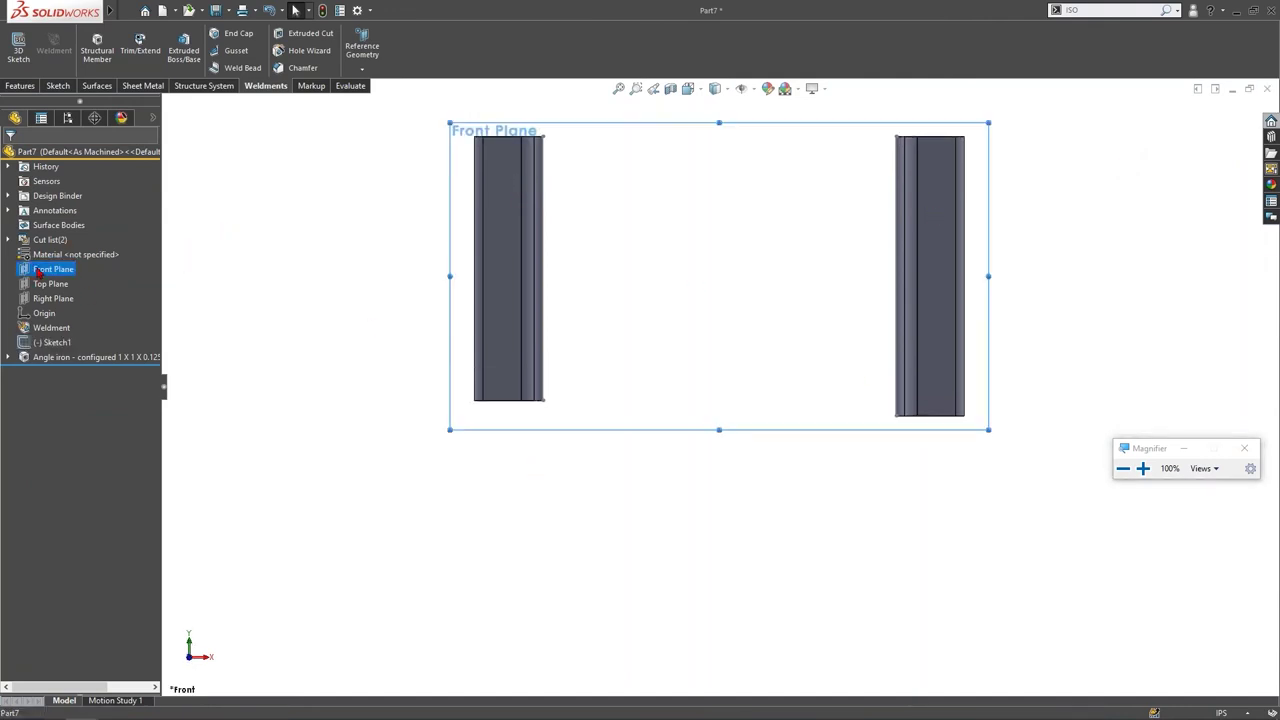
left_click(54, 240)
left_click(87, 33)
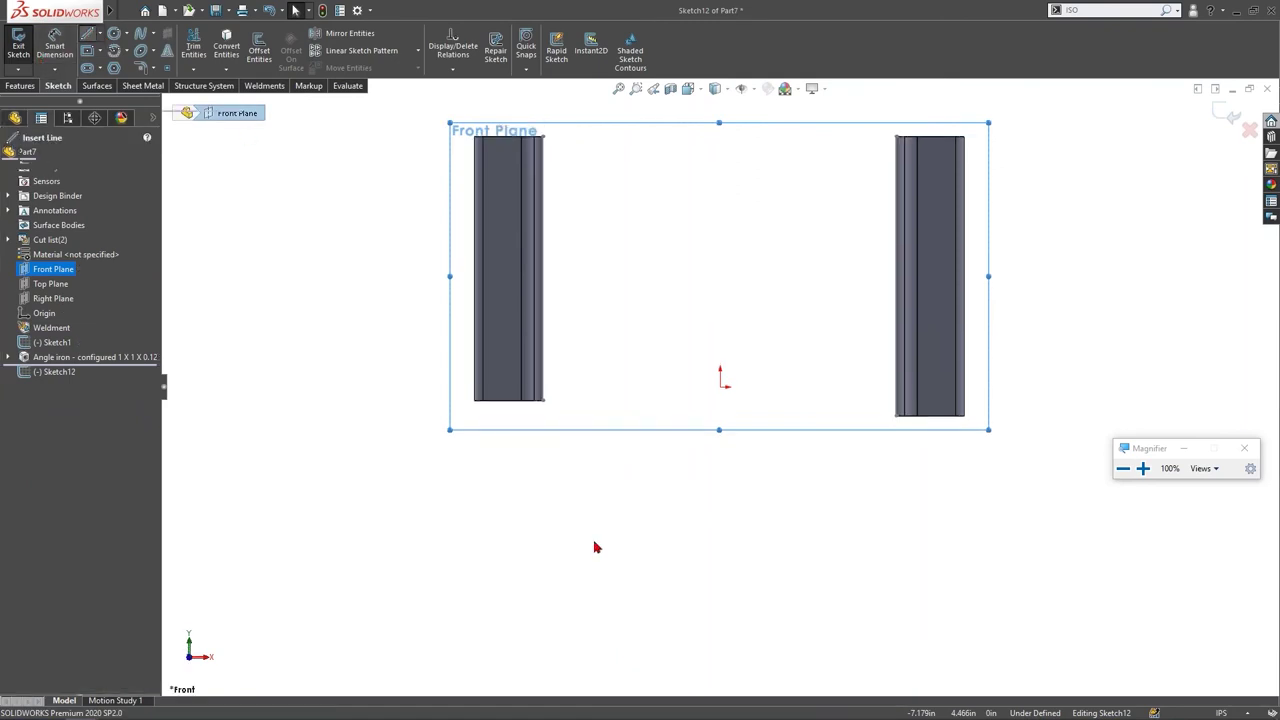
left_click_drag(515, 634, 515, 469)
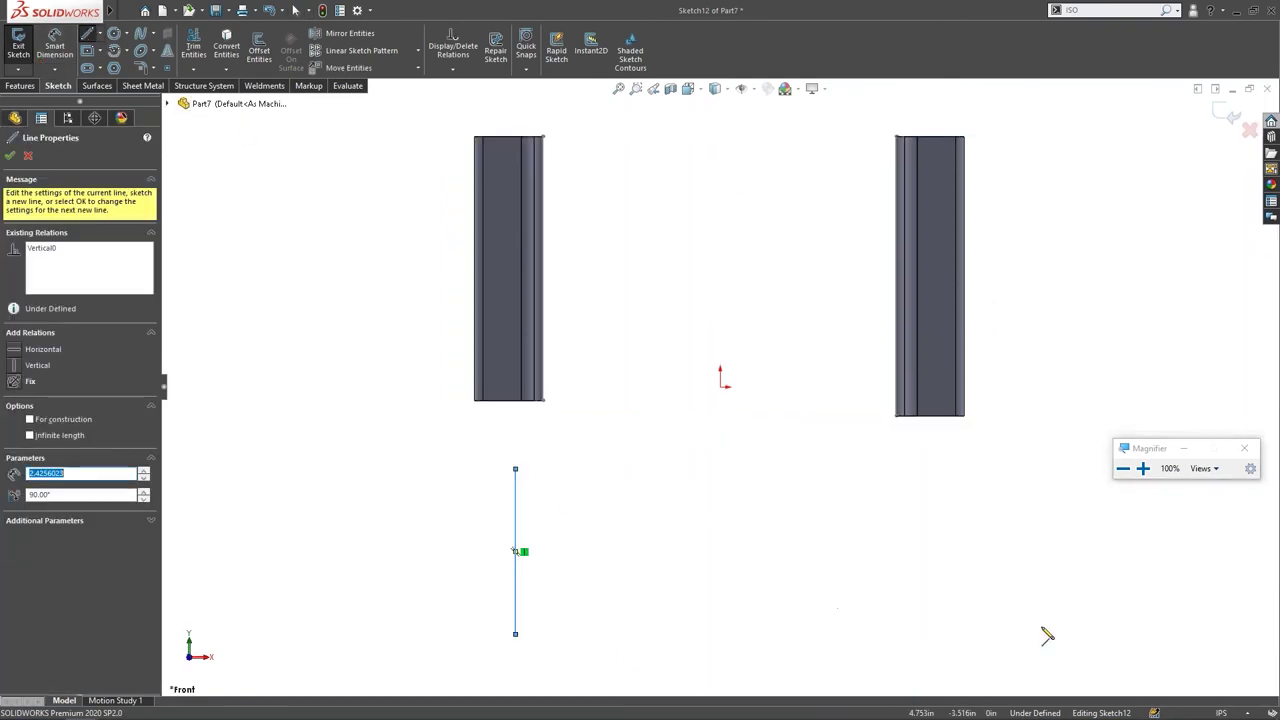
left_click_drag(931, 634, 949, 476)
key("d")
left_click(825, 475)
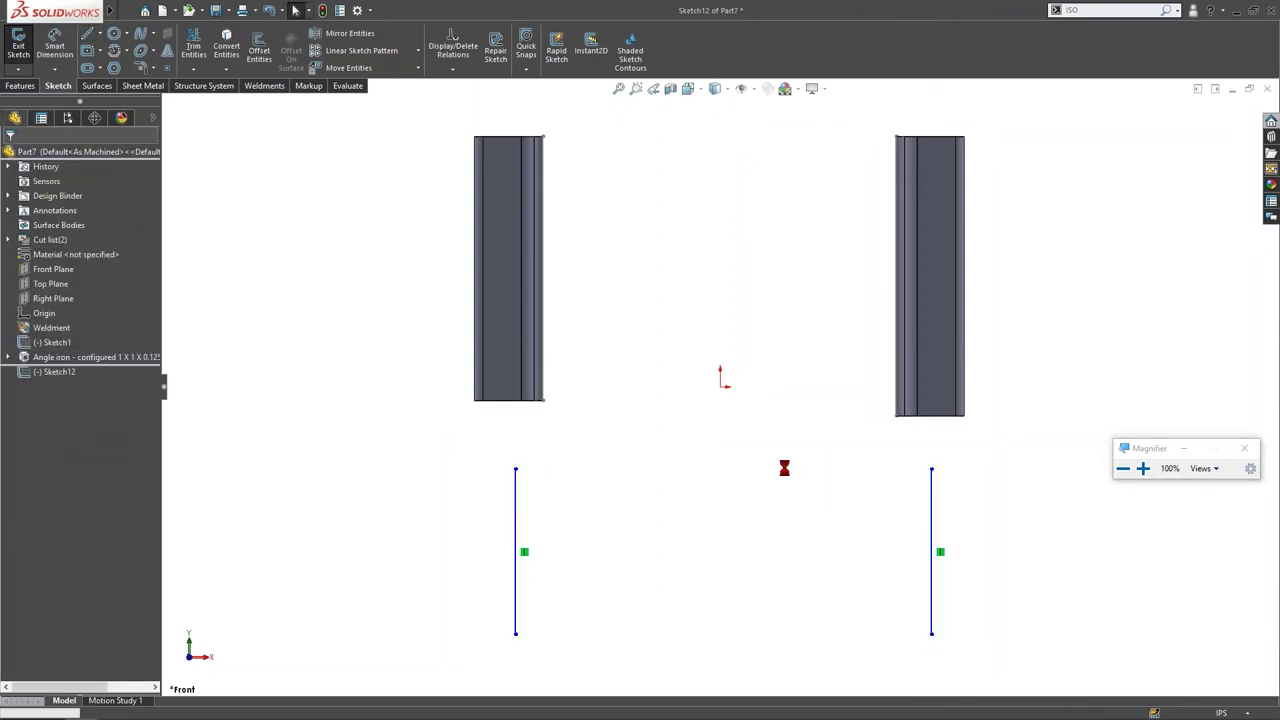
Step: Create a 1 x 1 x 0.125 configured angle iron structural member with the two lower vertical lines in separate groups
left_click(265, 85)
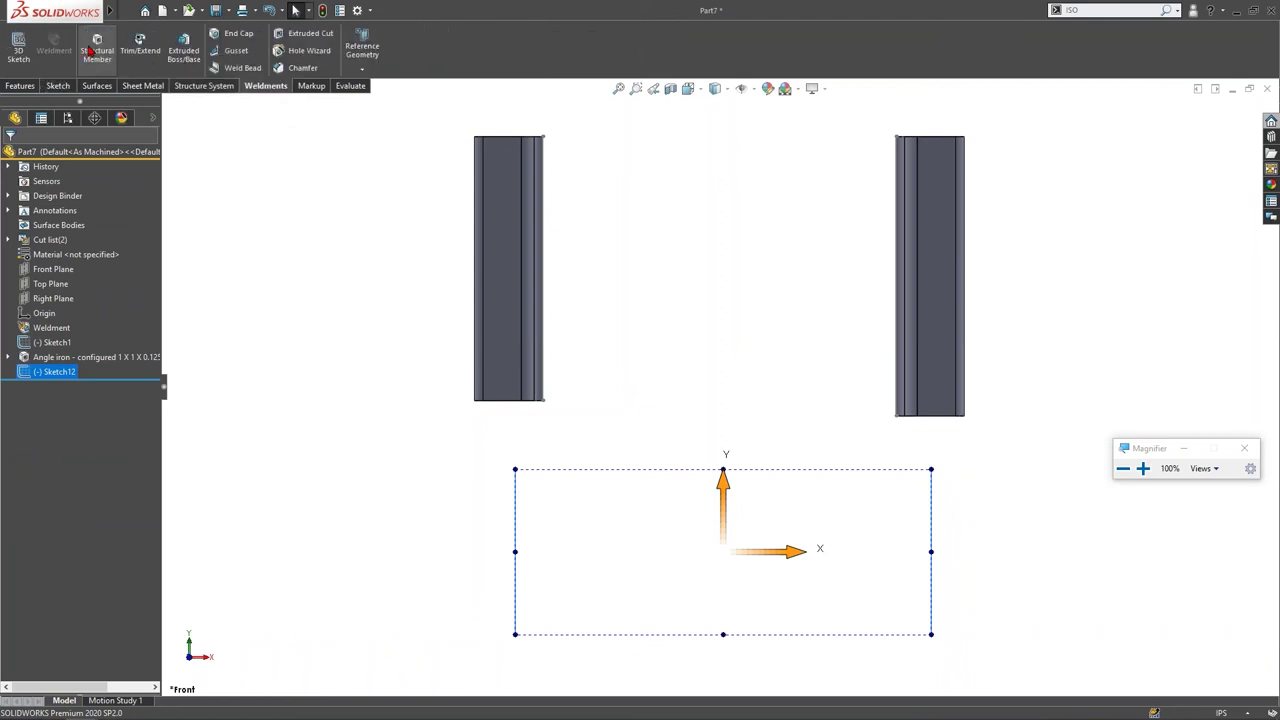
left_click(95, 50)
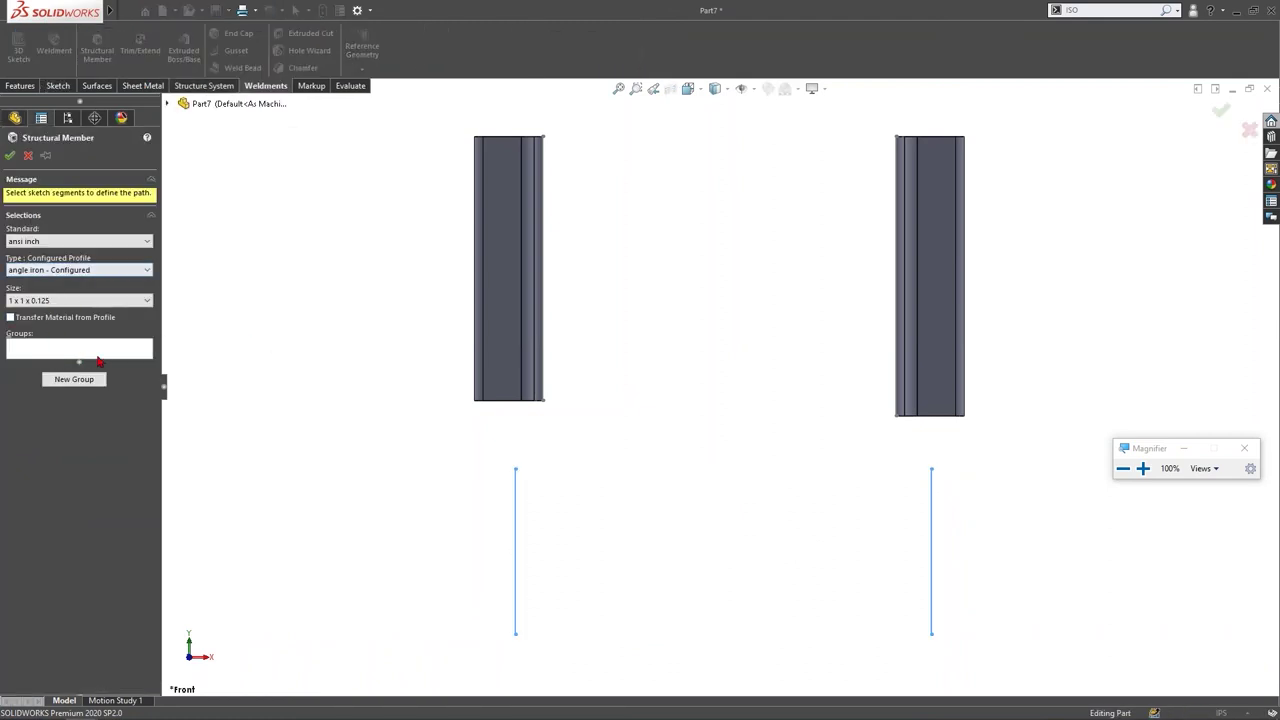
left_click(517, 507)
left_click(515, 550)
left_click(74, 409)
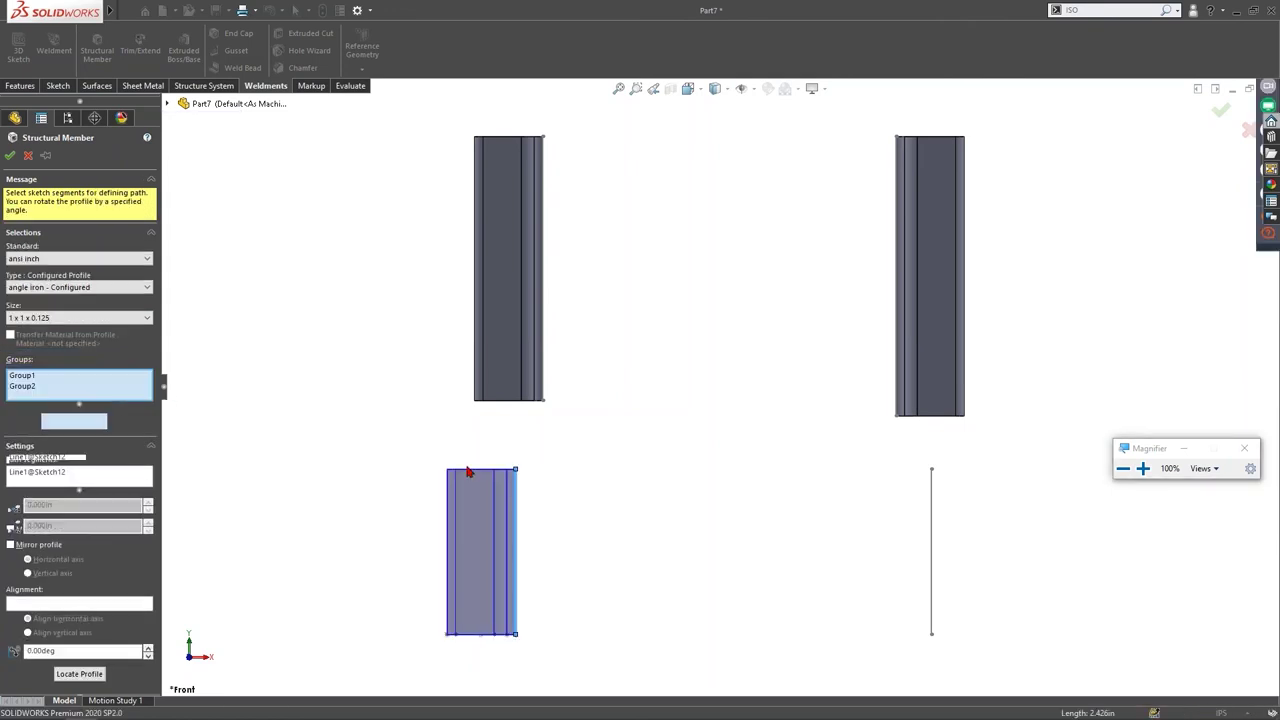
left_click(930, 517)
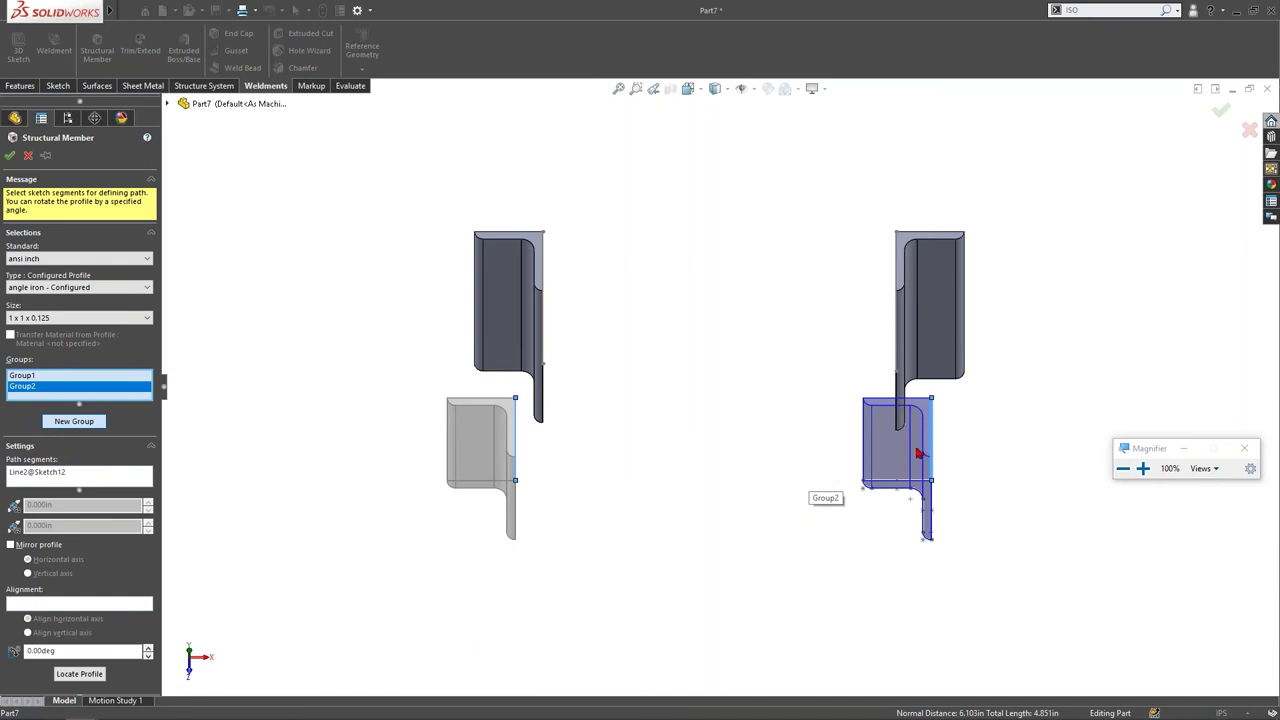
key("Return")
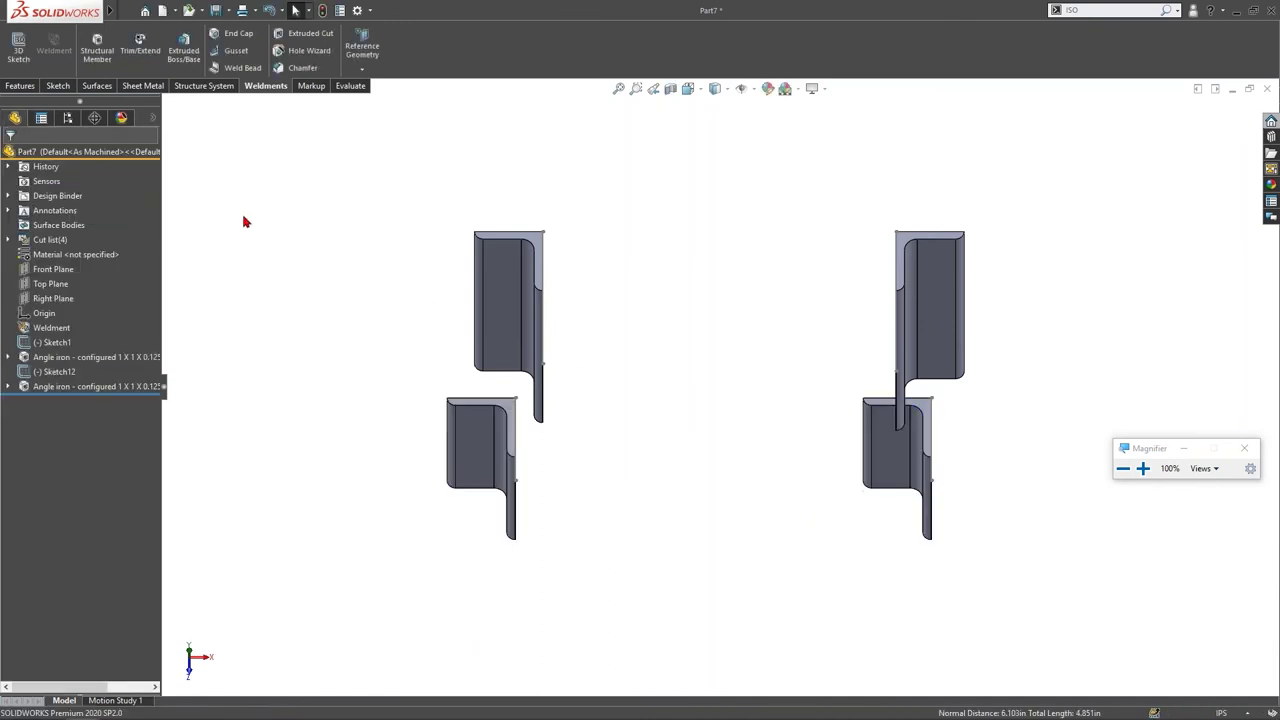
Step: Sketch two vertical lines above the members on the Front Plane, the left about 10.2 in drawn upward, the right about 9.8 in drawn downward
key("ctrl+n")
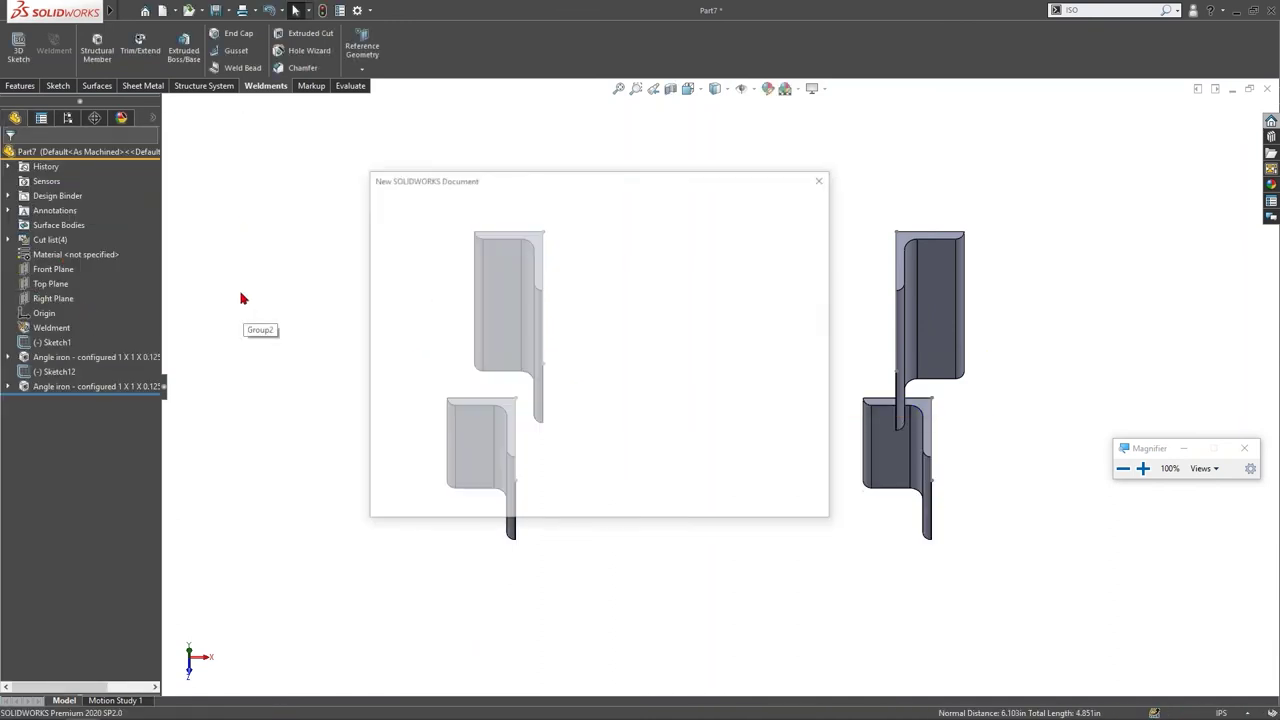
key("Escape")
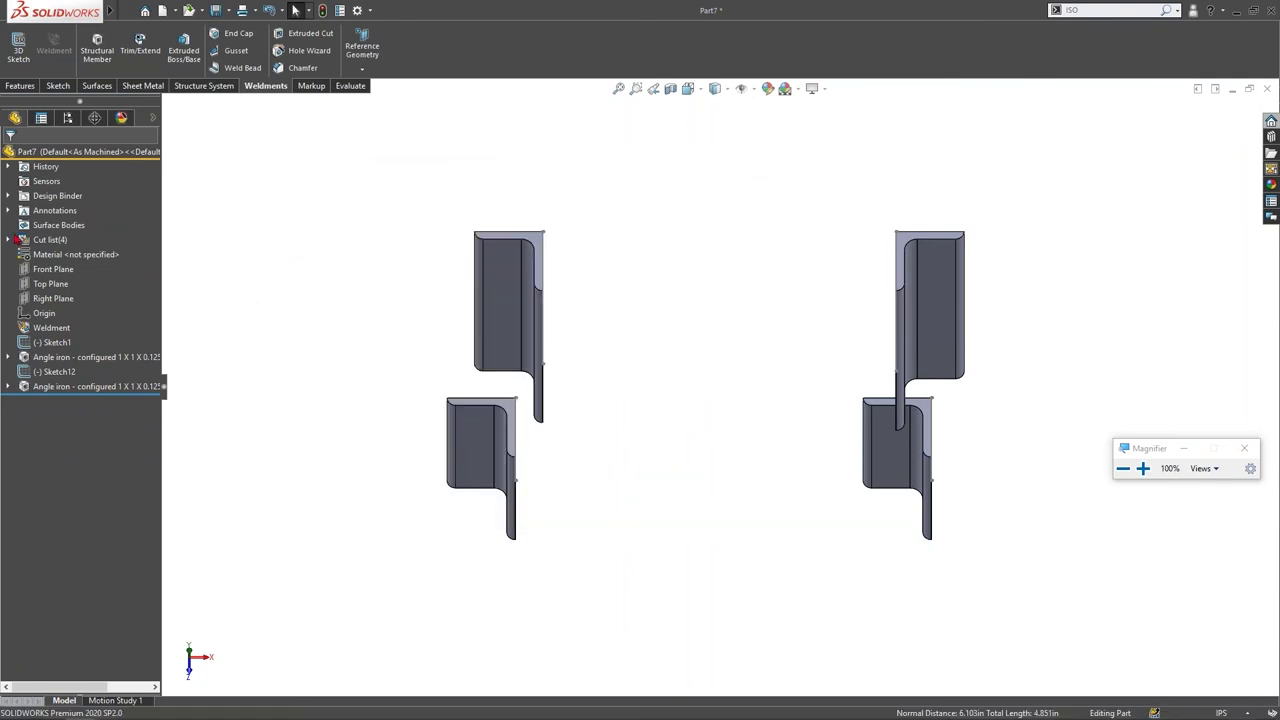
left_click(53, 269)
left_click(72, 247)
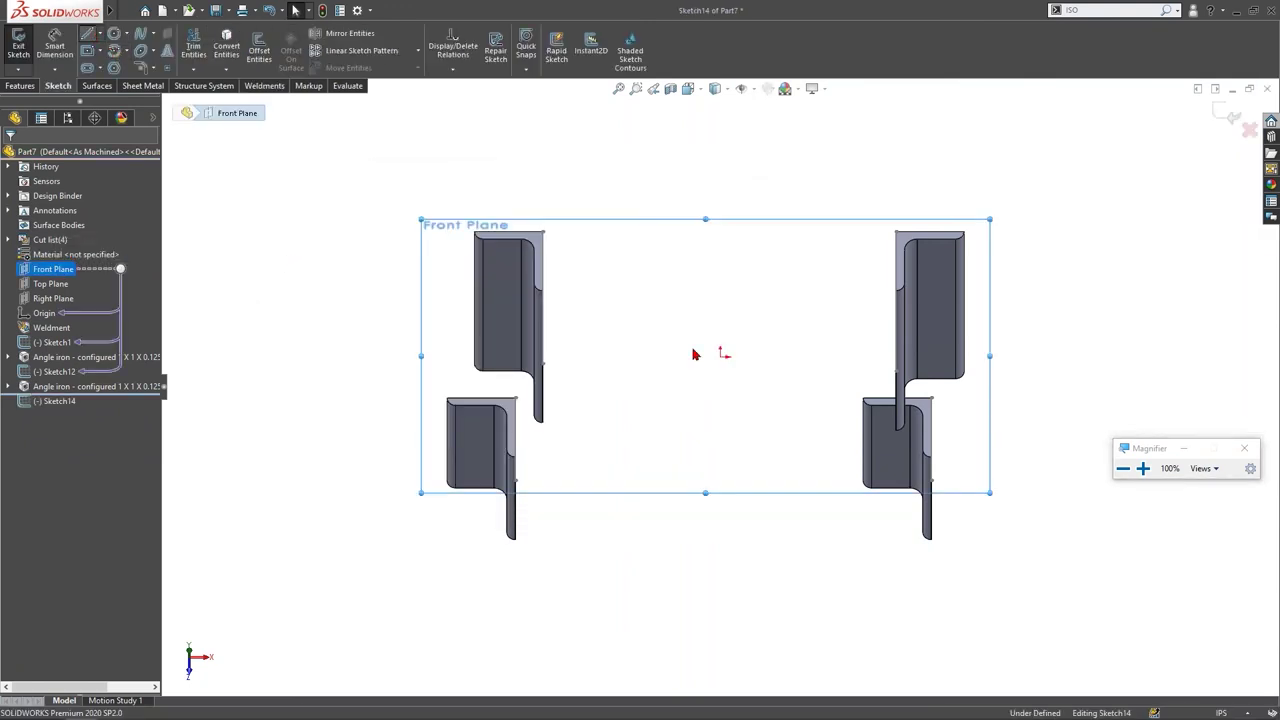
right_click_drag(693, 349, 578, 325)
scroll(579, 318, "up", 5)
left_click(644, 290)
double_click(644, 150)
left_click(858, 148)
double_click(858, 281)
key("d")
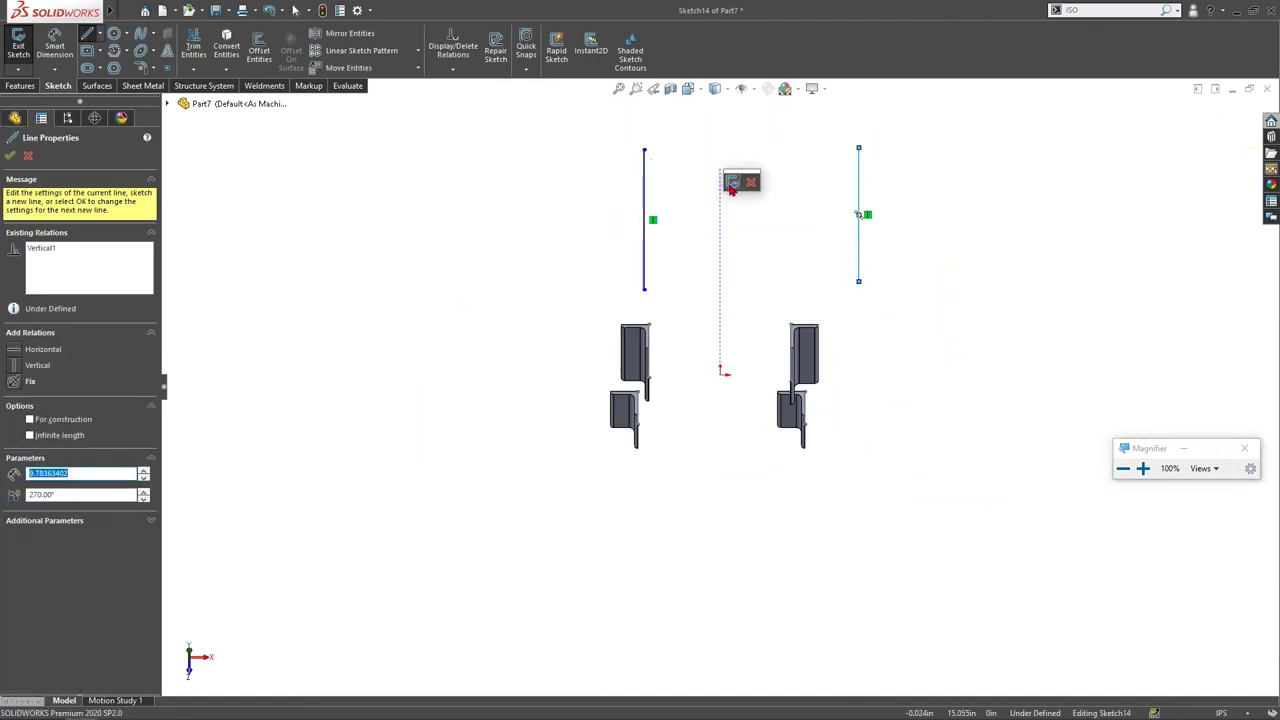
left_click(731, 184)
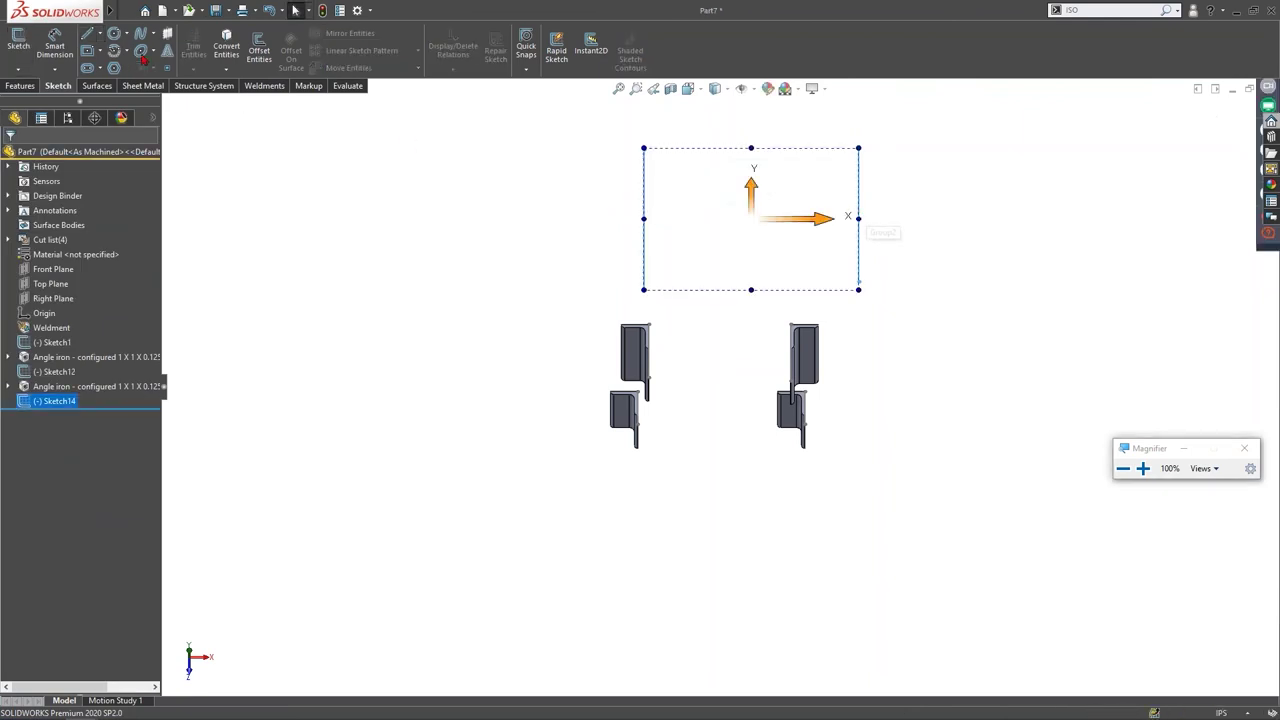
Step: Create a 1 x 1 x 0.125 configured angle iron structural member with the two upper vertical lines in separate groups
left_click(265, 85)
left_click(97, 48)
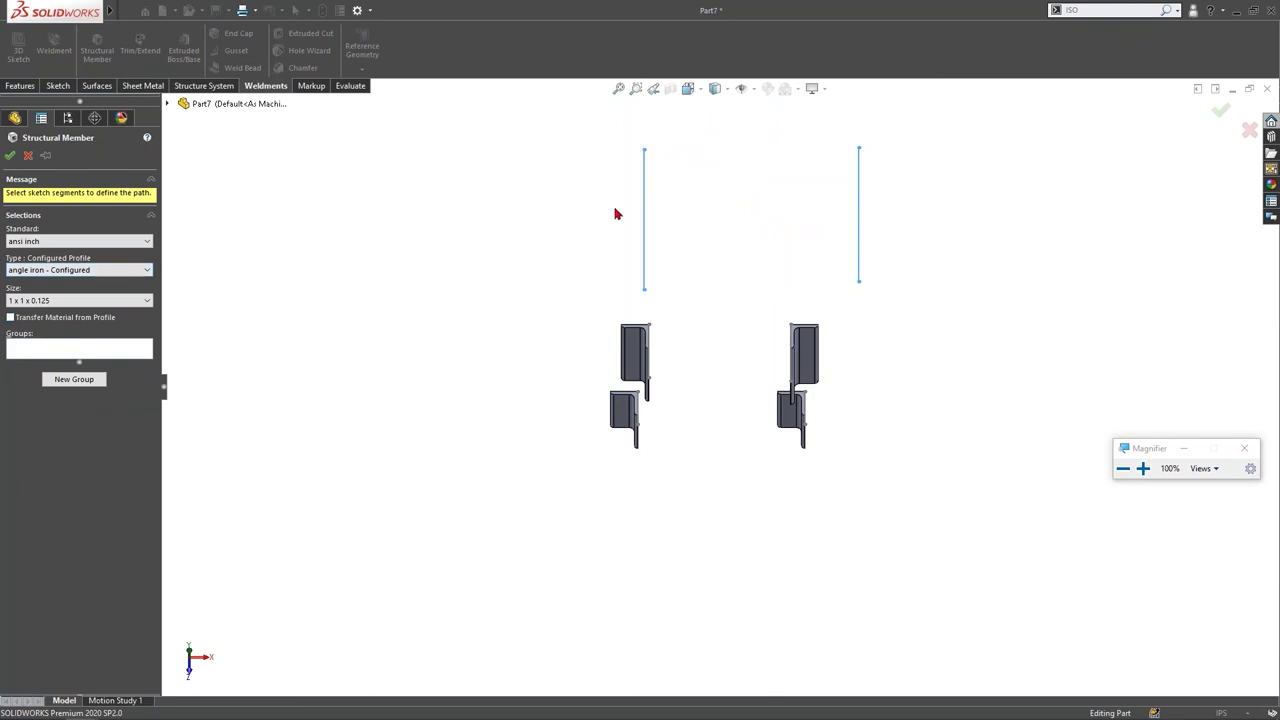
left_click(644, 198)
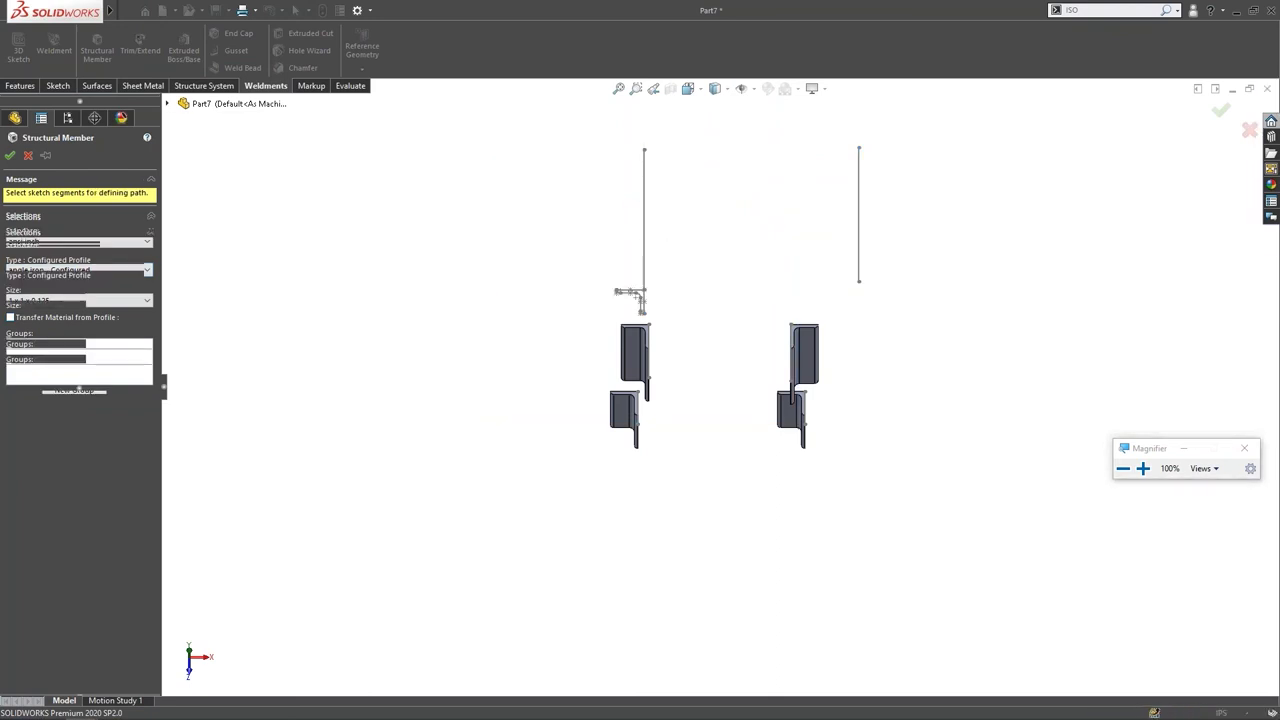
left_click(643, 275)
left_click(67, 407)
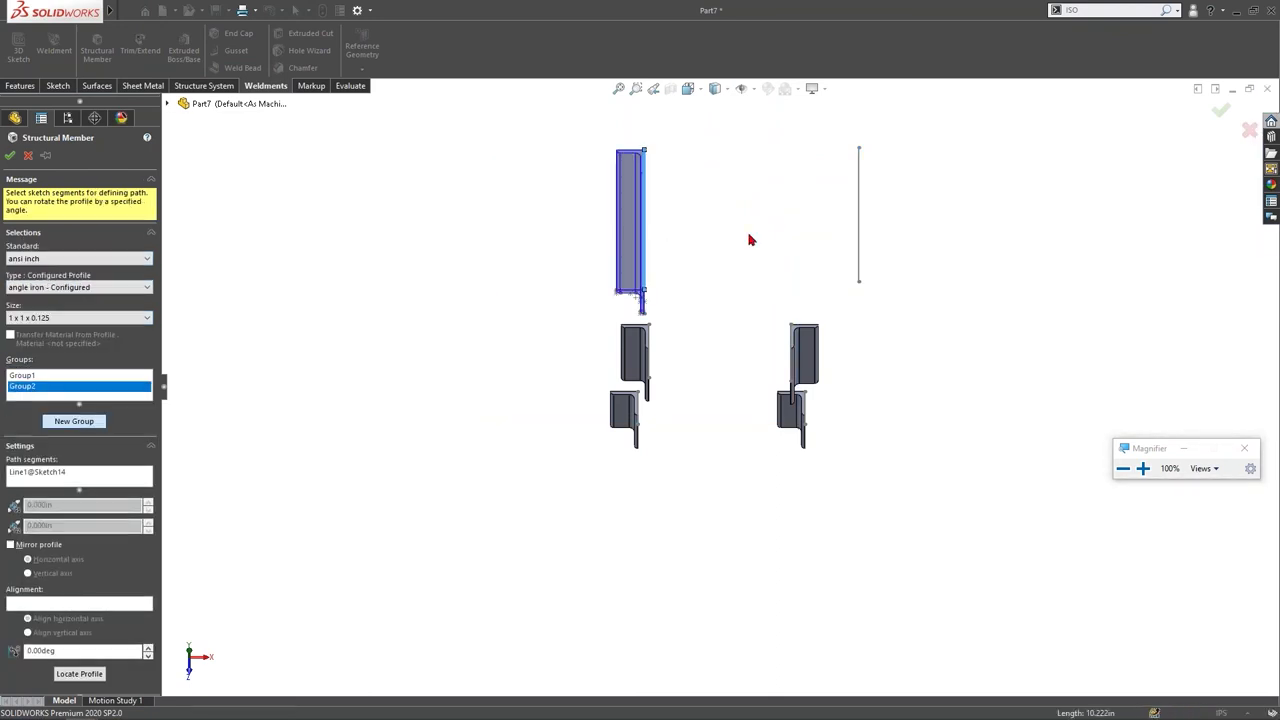
left_click(859, 202)
key("Return")
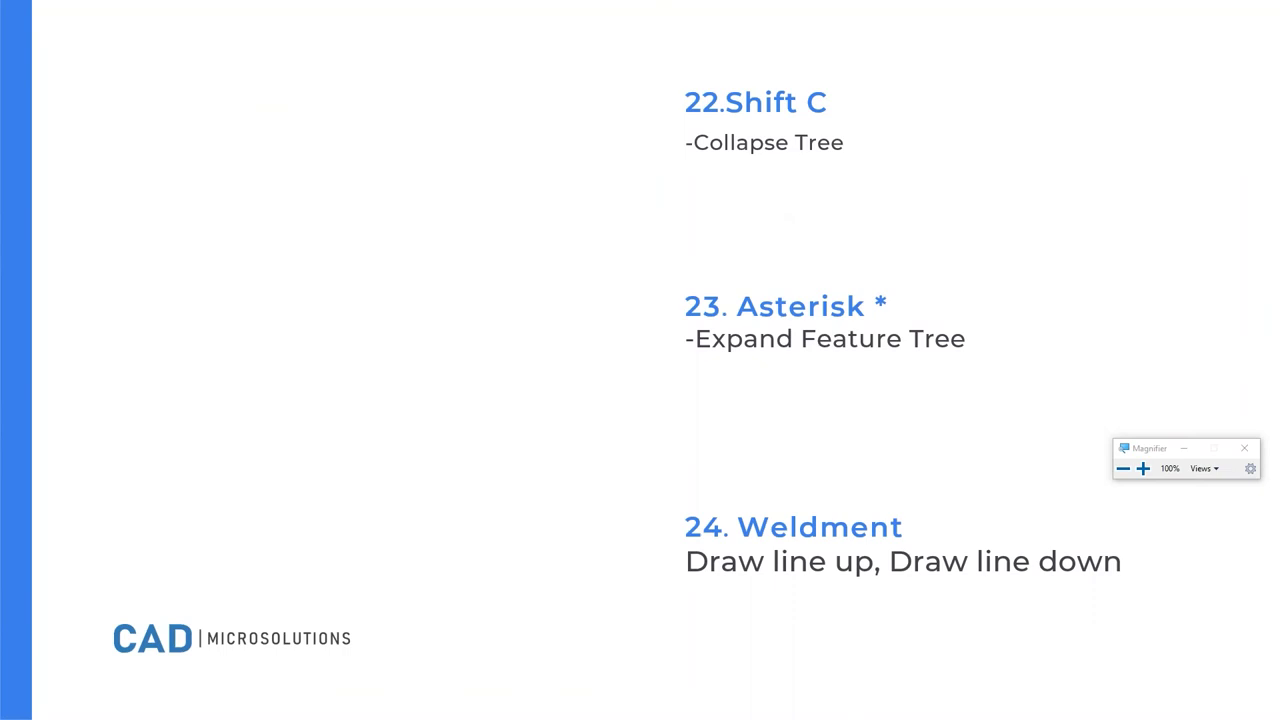
Step: Create a new part from the Part_IN template
key("Right")
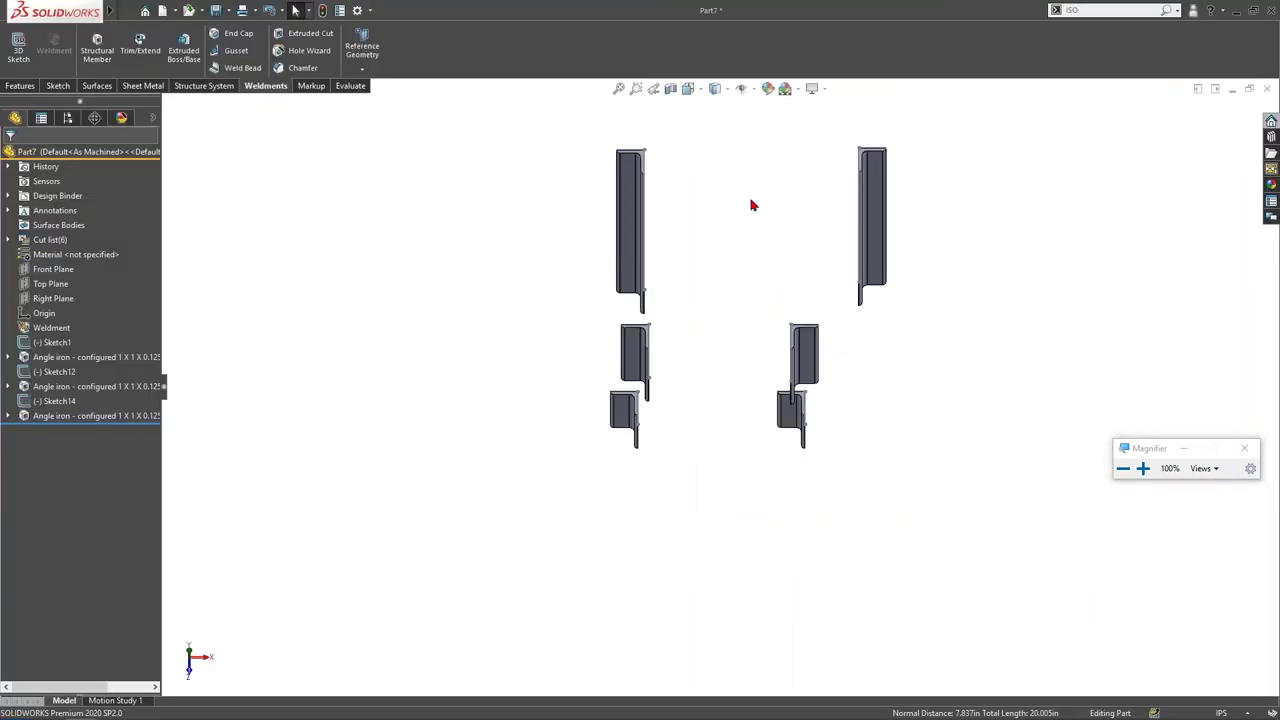
left_click(50, 284)
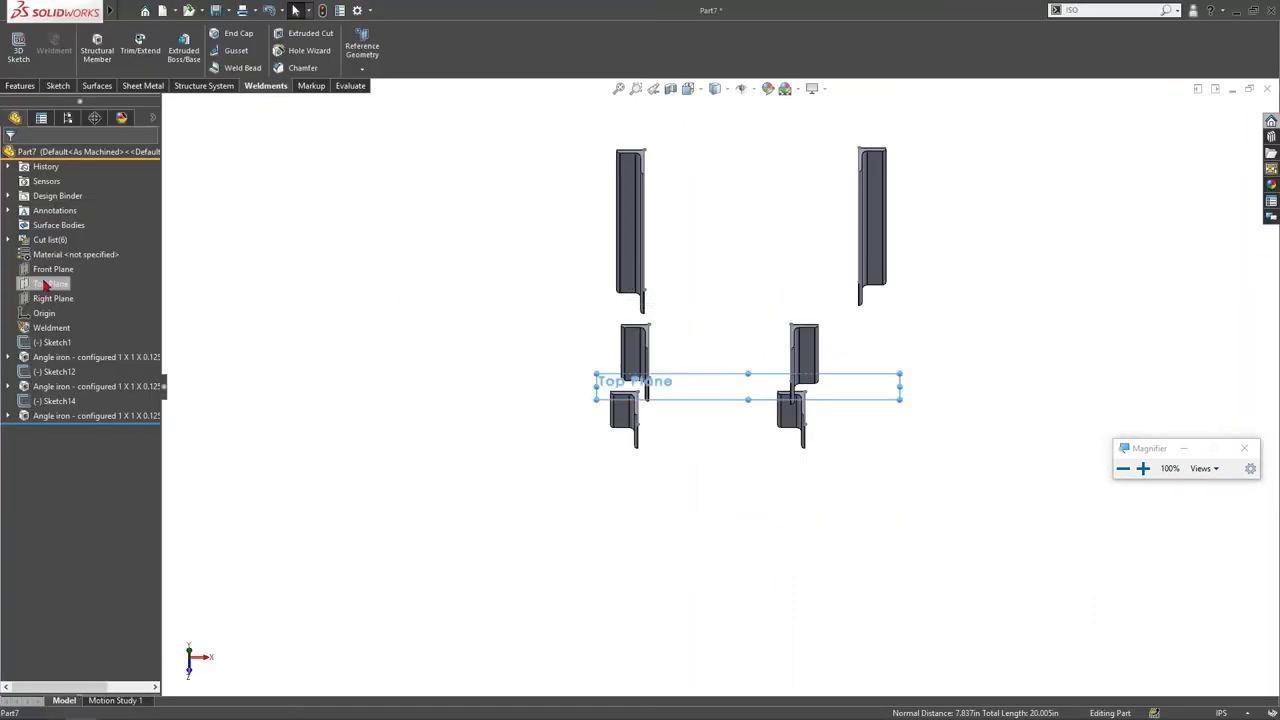
key("ctrl+n")
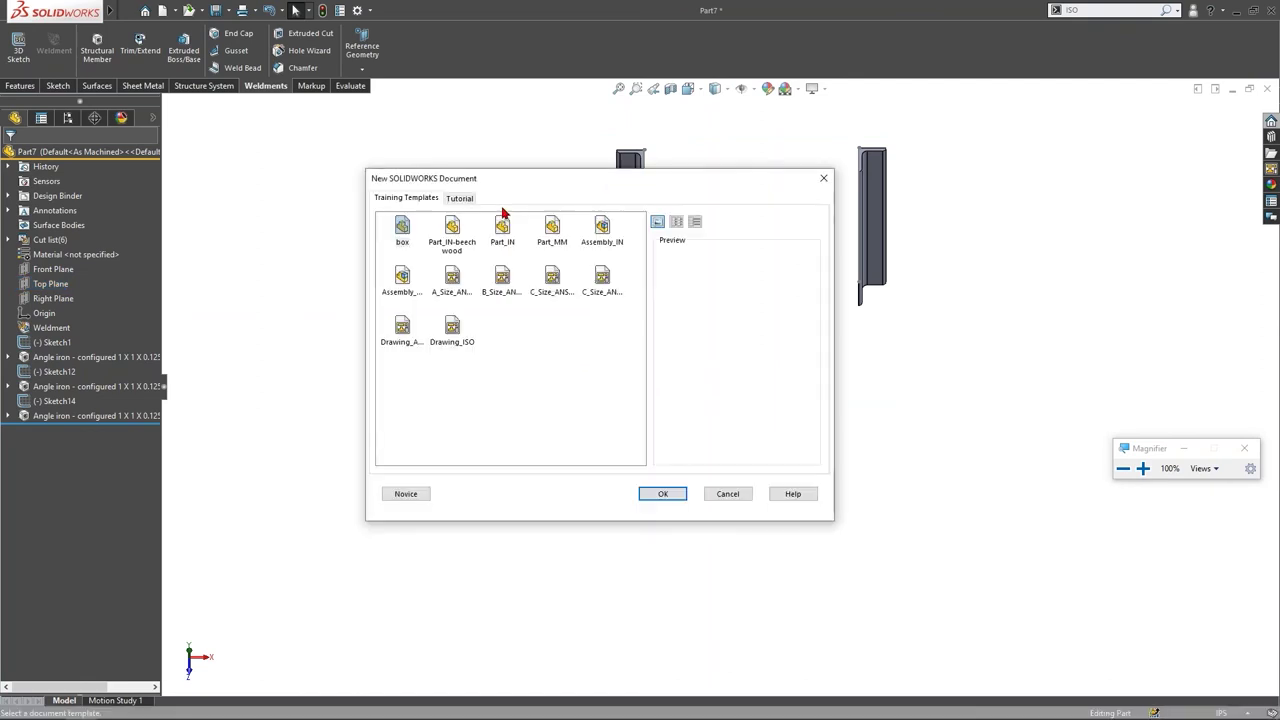
left_click(502, 230)
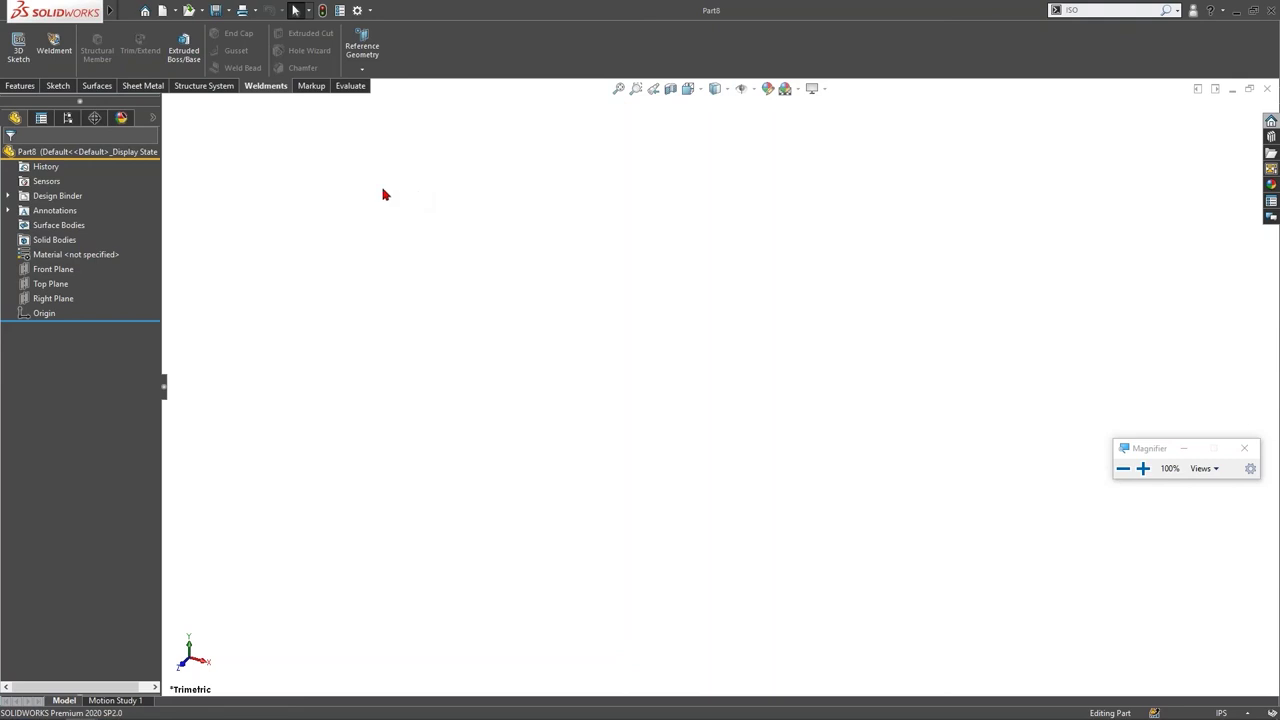
Step: On the Front Plane, sketch a rising line about 3.87 in, a tangent arc of about 3.2 in radius and a tangent line about 2.59 in
left_click(41, 270)
left_click(43, 254)
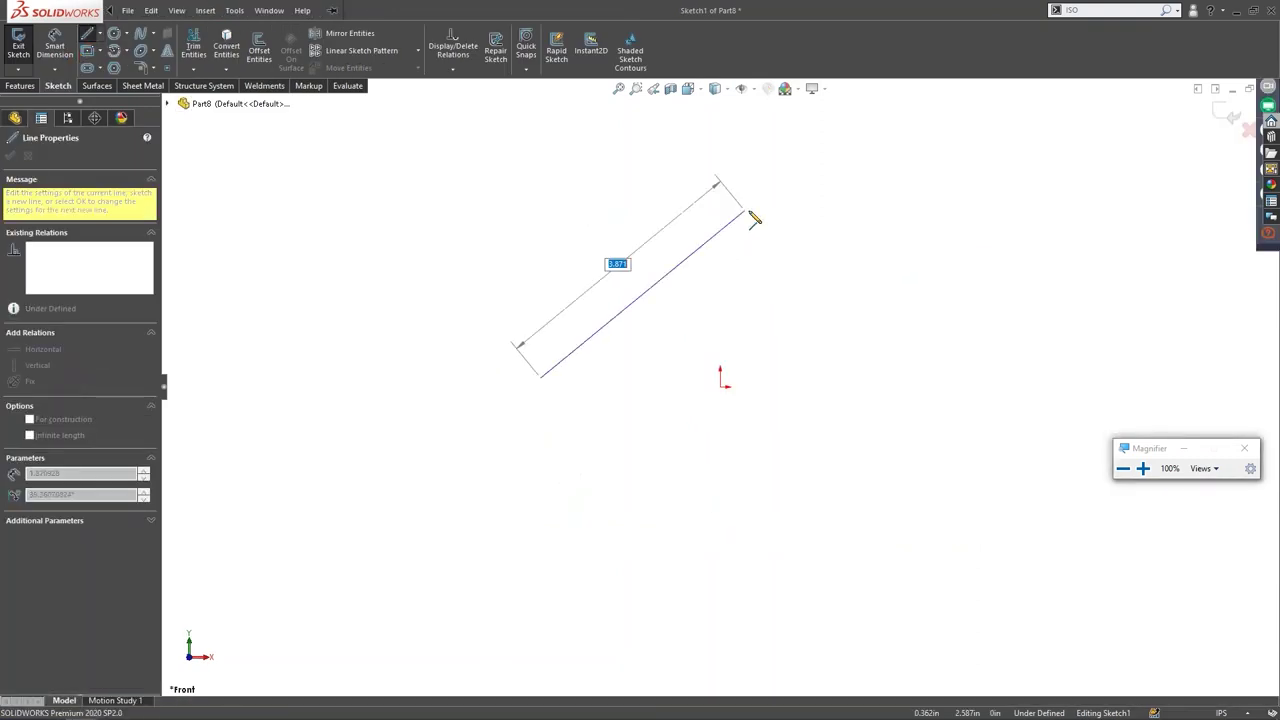
left_click(745, 210)
key("a")
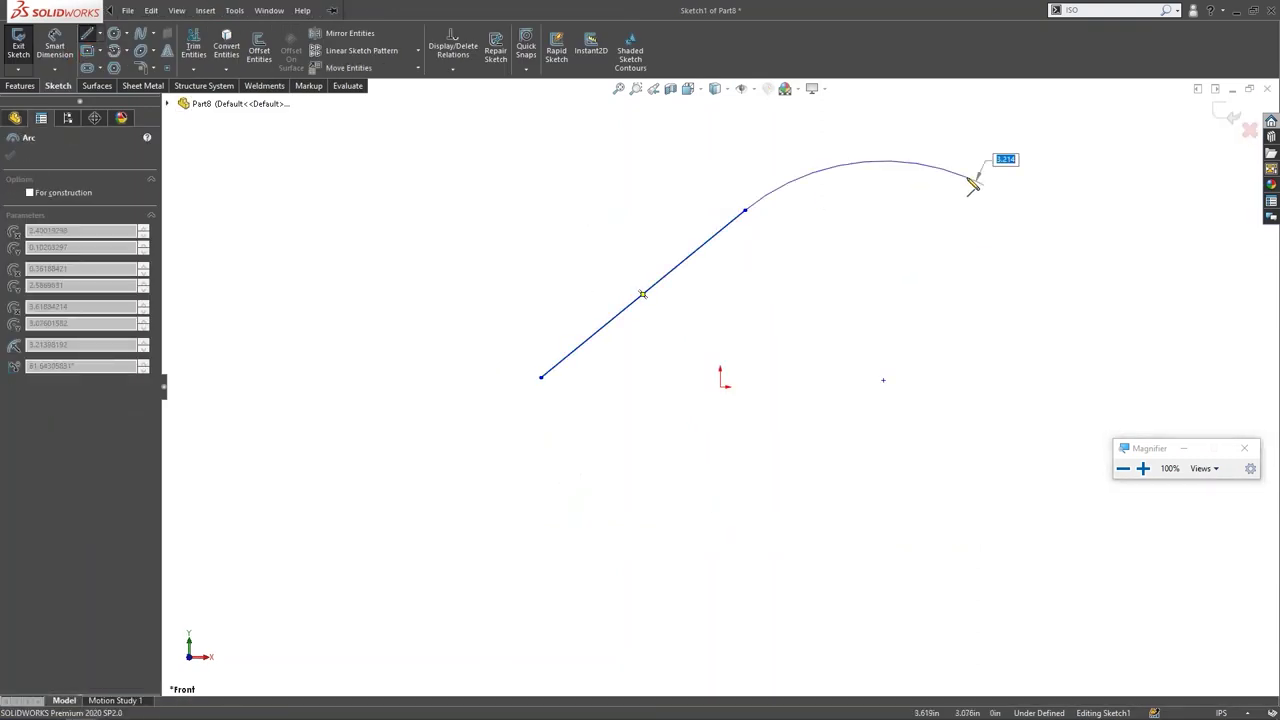
left_click(968, 180)
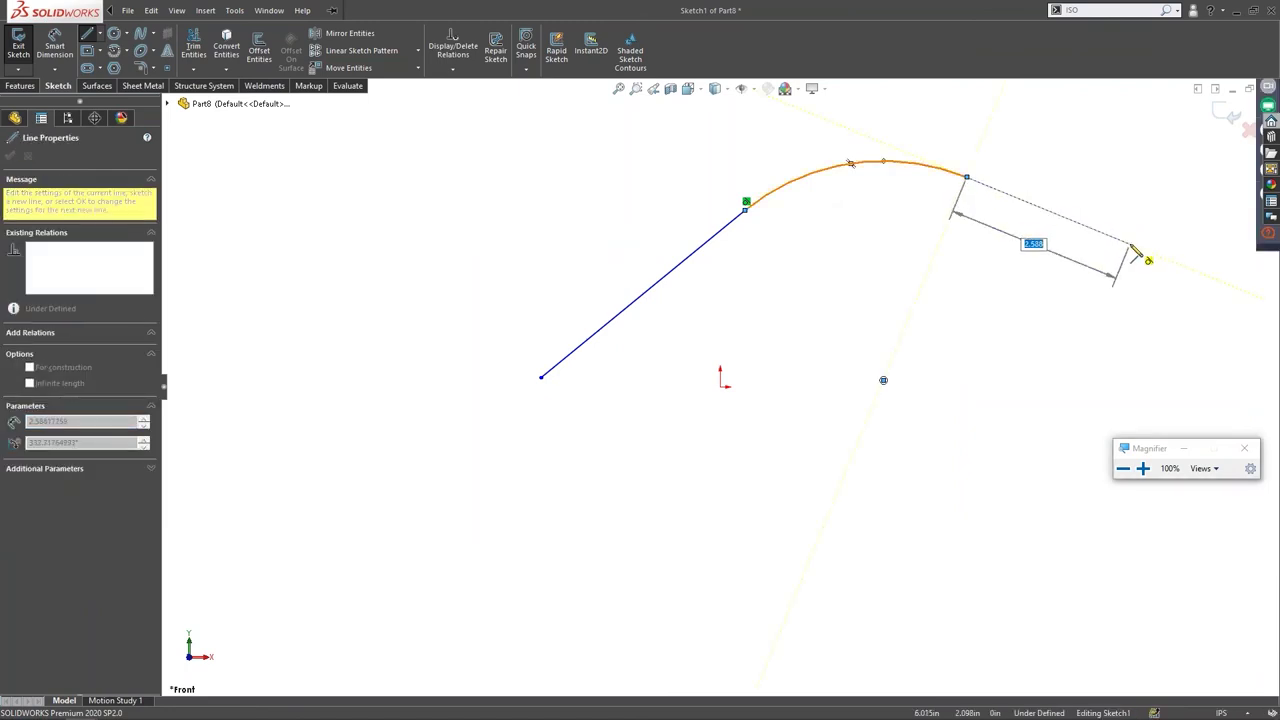
double_click(1130, 244)
key("Escape")
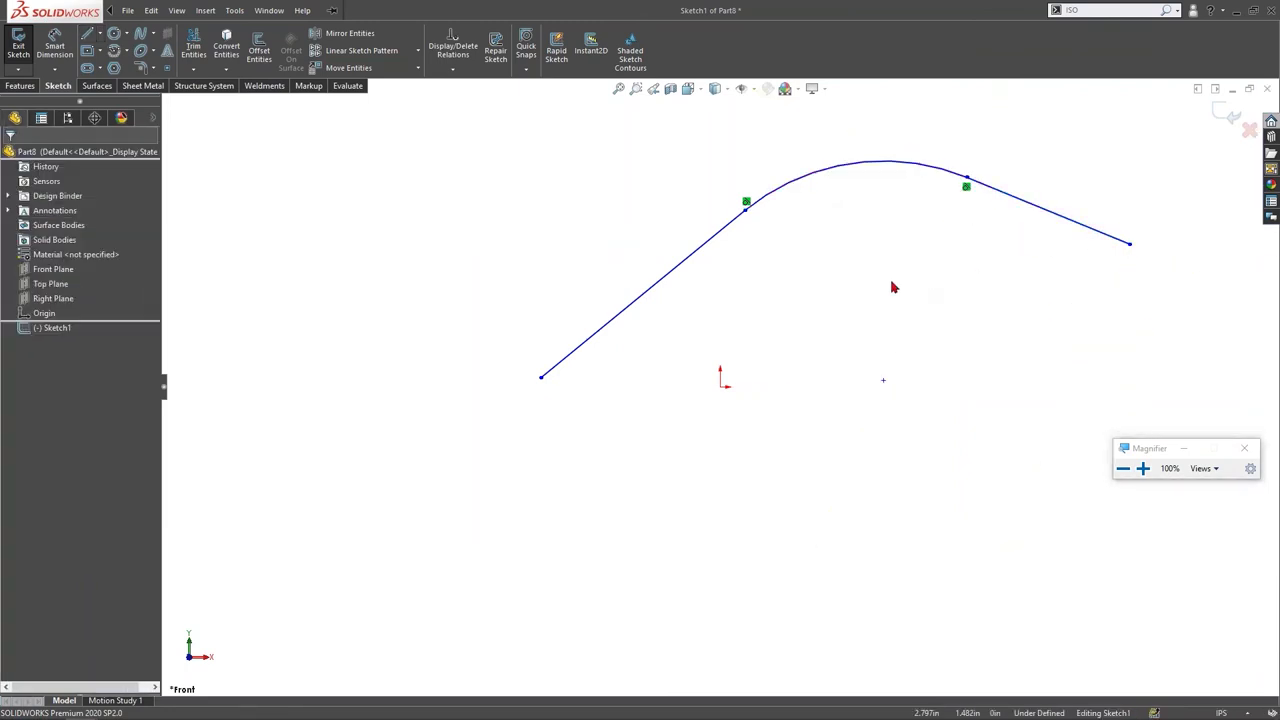
key("d")
left_click(900, 293)
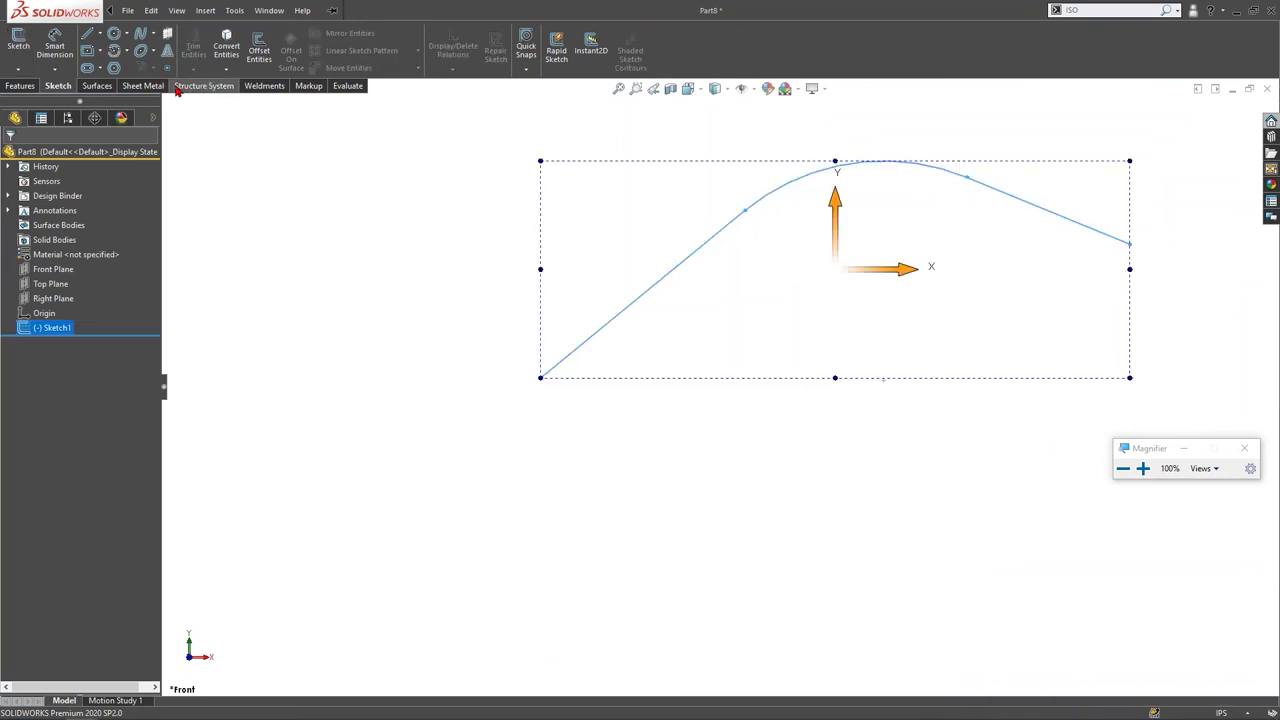
Step: Make the part a weldment and create a 1 x 1 x 0.125 configured angle iron structural member along the line-arc-line path in one group
left_click(265, 85)
left_click(54, 45)
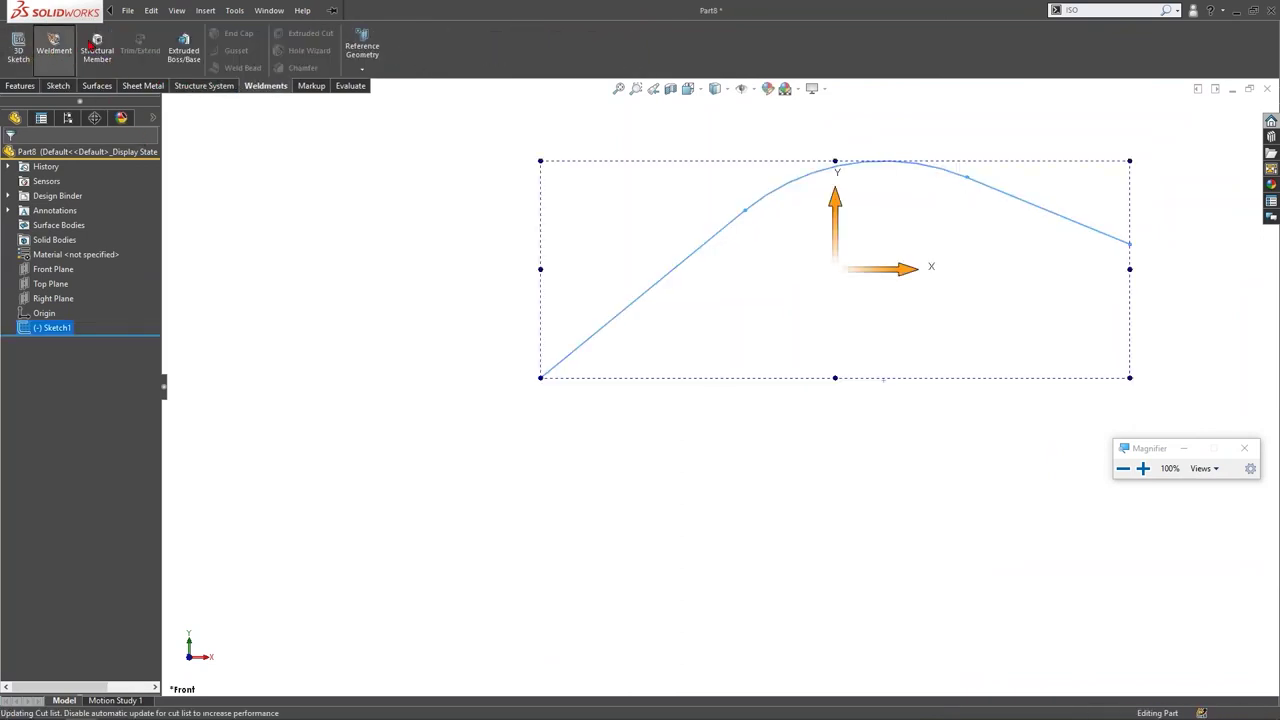
left_click(97, 50)
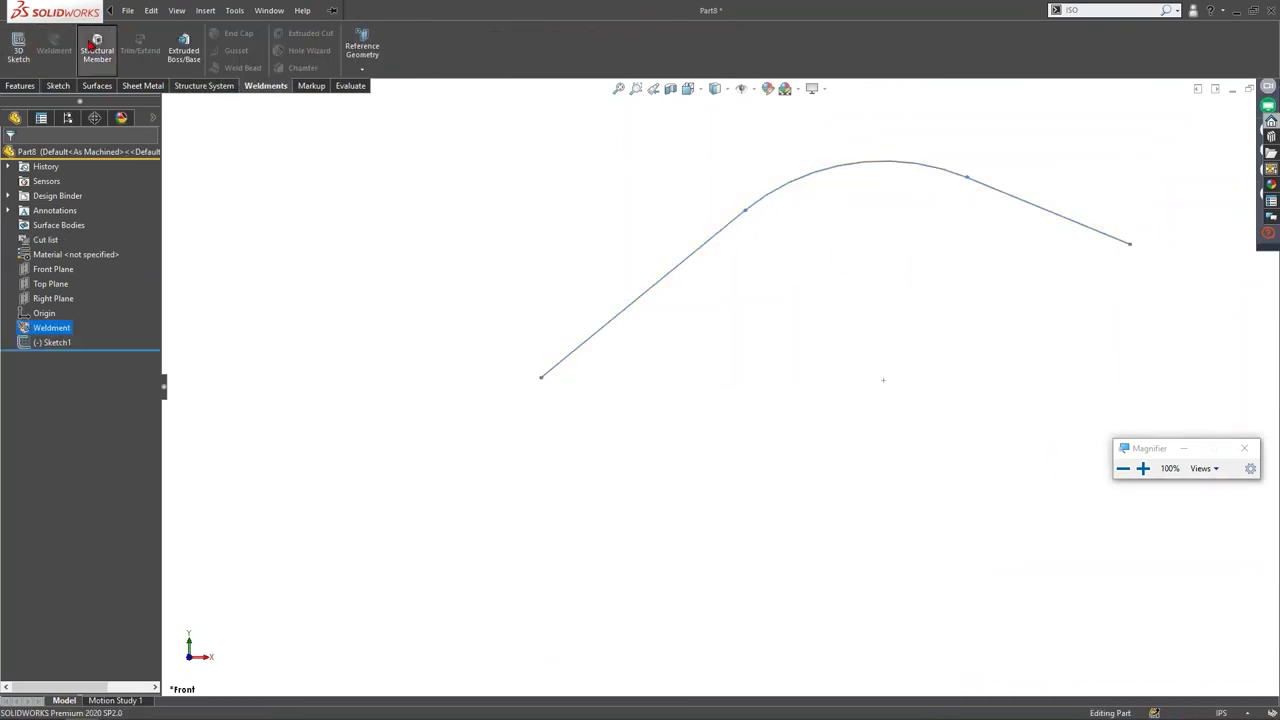
left_click(607, 329)
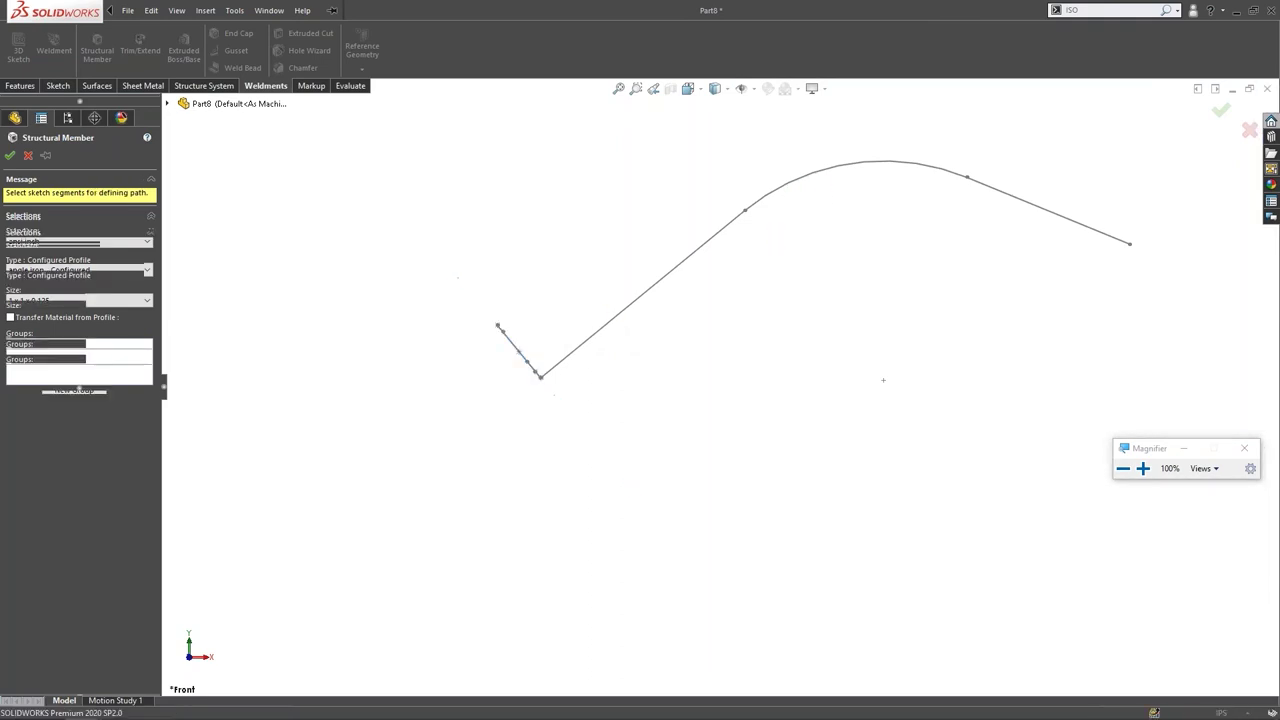
left_click(877, 182)
left_click(989, 188)
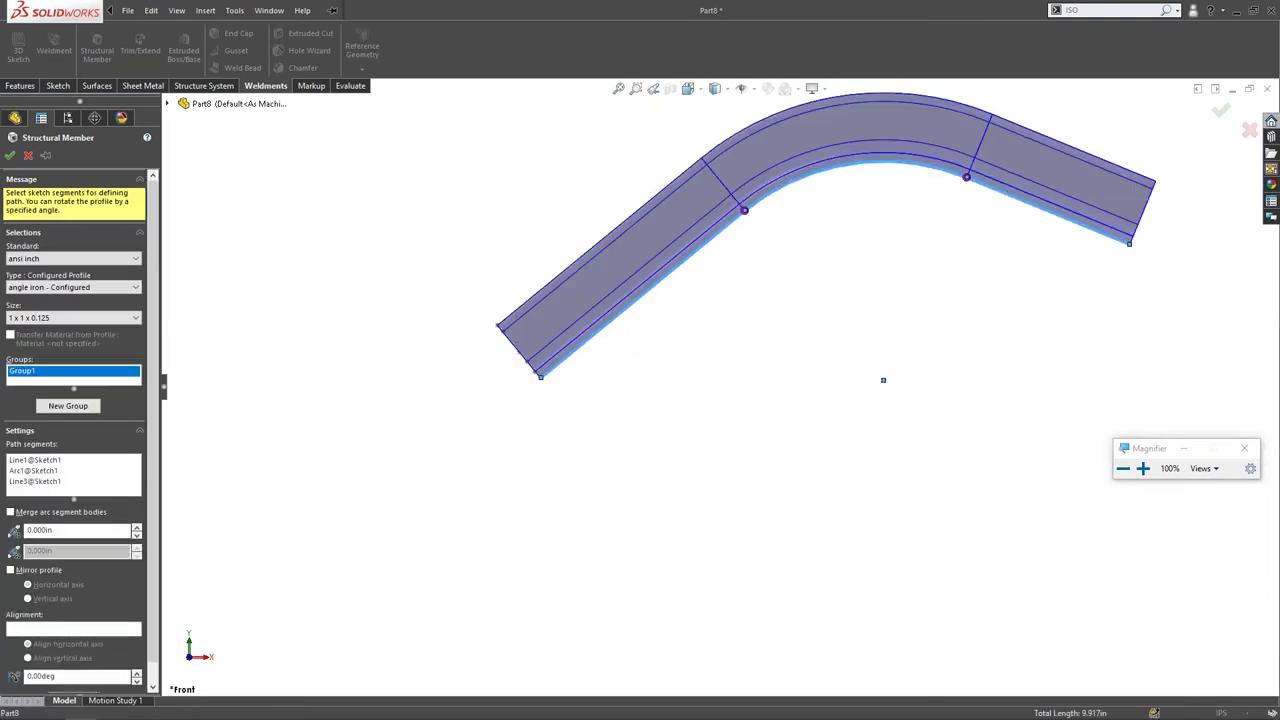
left_click(10, 156)
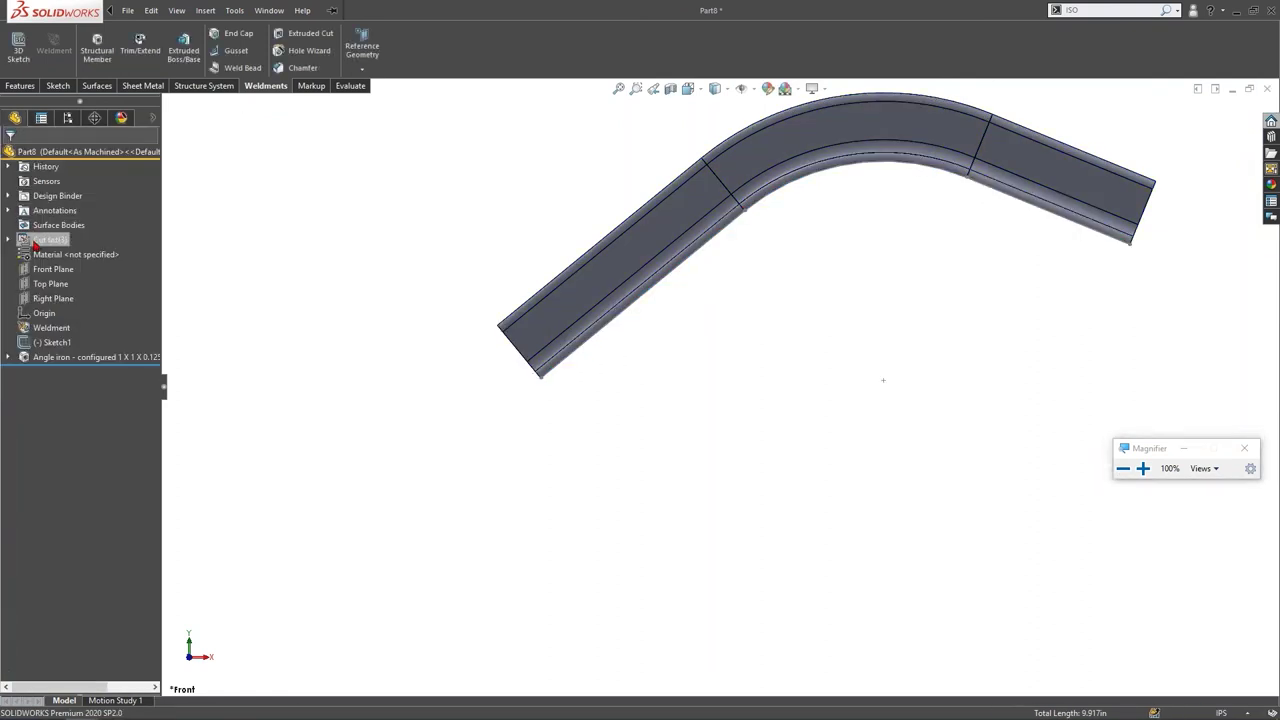
Step: Expand the cut list and examine the separate bodies of the curved angle iron in a tilted view
double_click(22, 242)
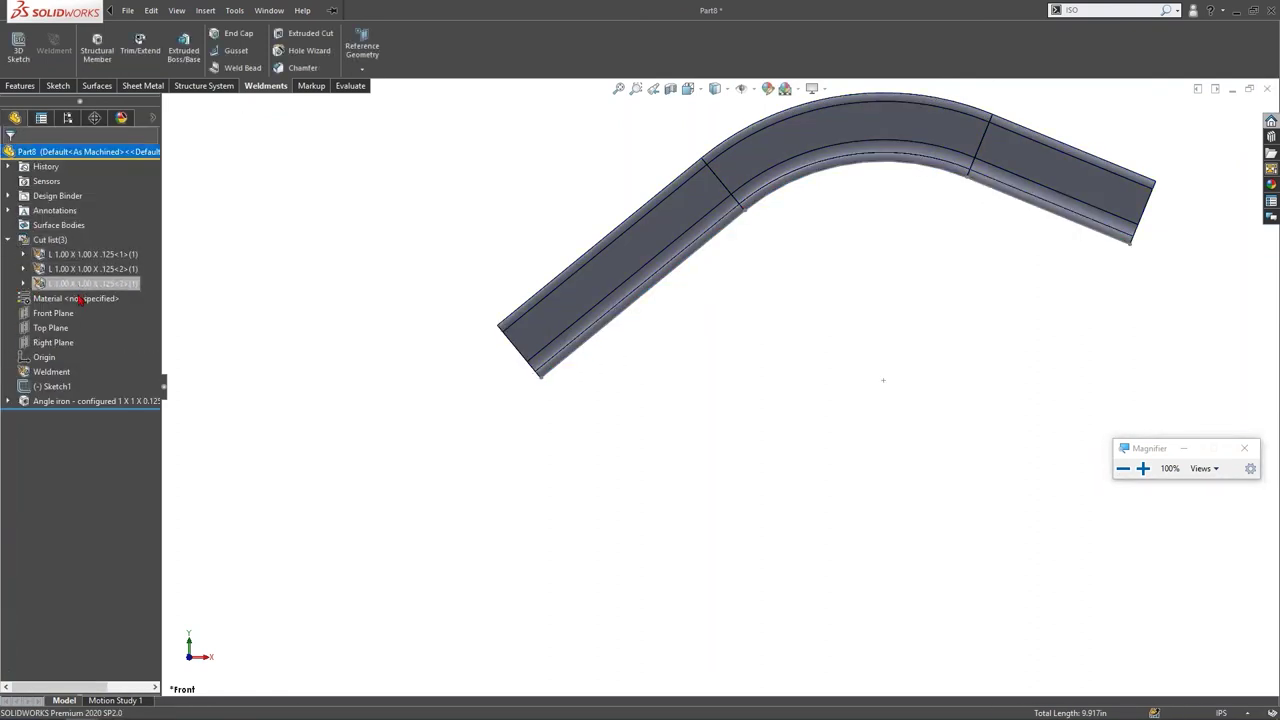
key("f")
key("z")
key("Down")
key("Down")
key("Down")
key("Up")
key("Up")
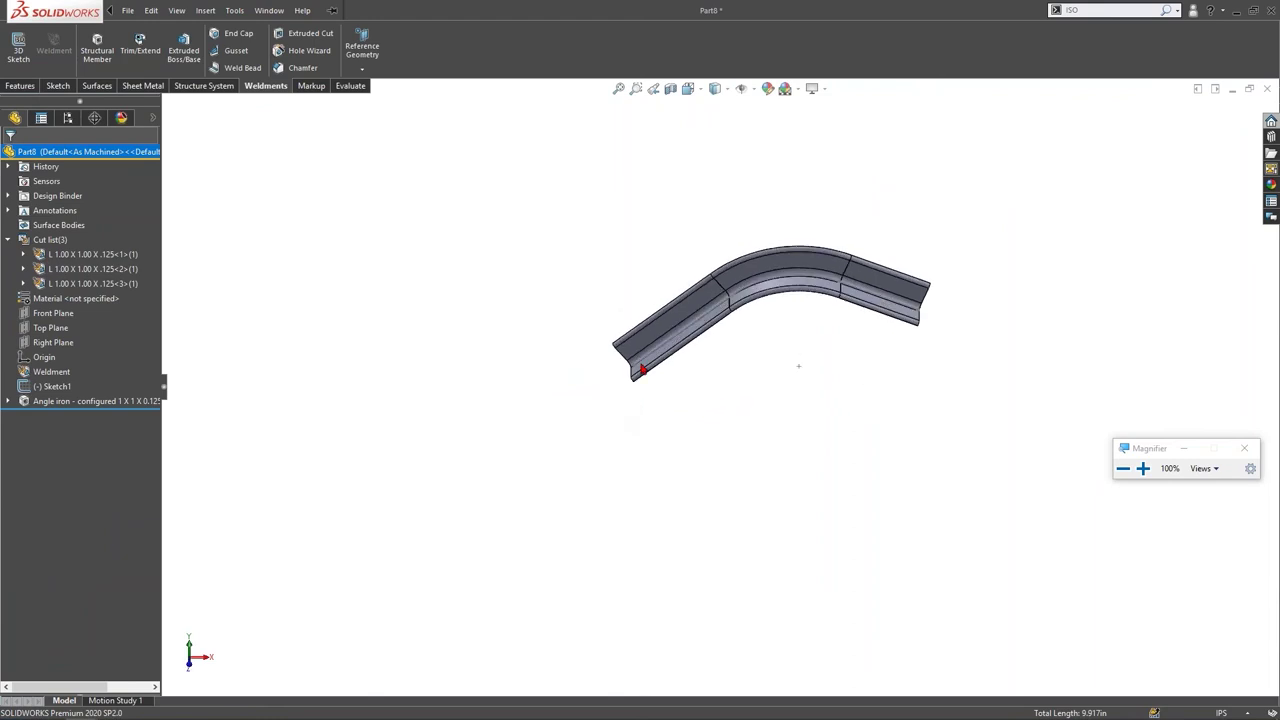
Step: Edit the curved angle iron structural member and turn on merging of its arc segment bodies
key("Down")
key("Down")
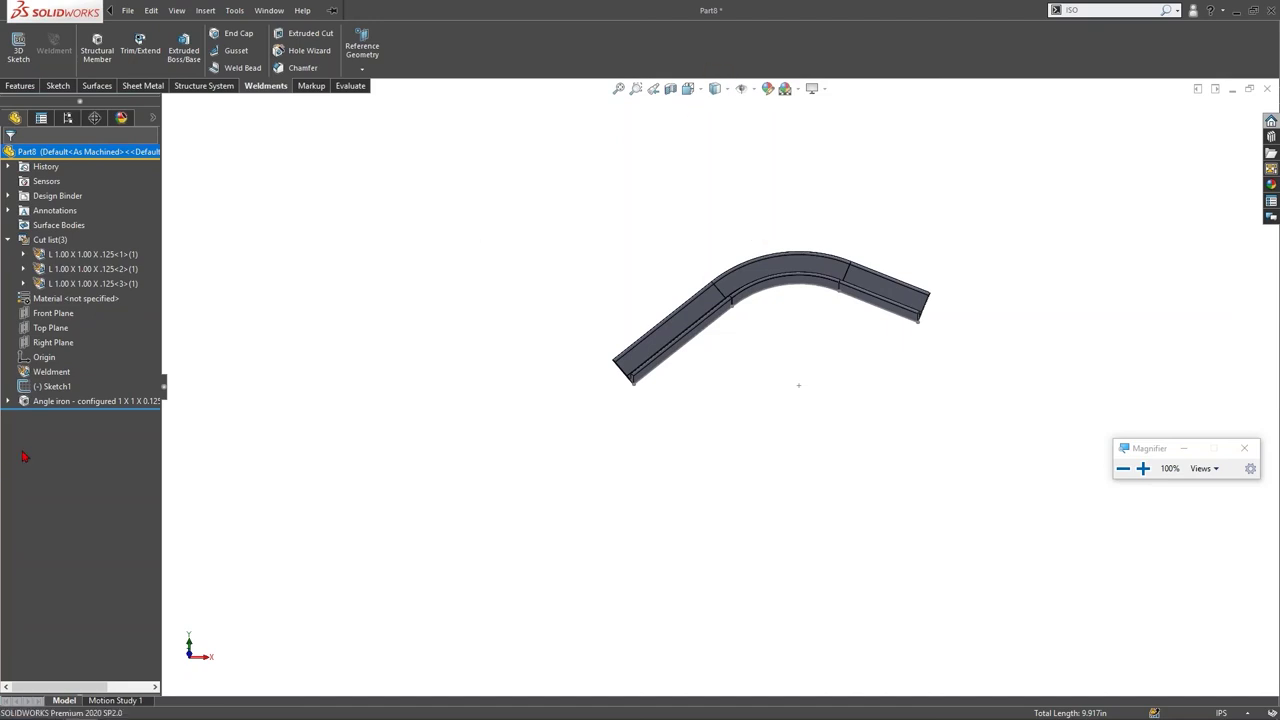
right_click(53, 404)
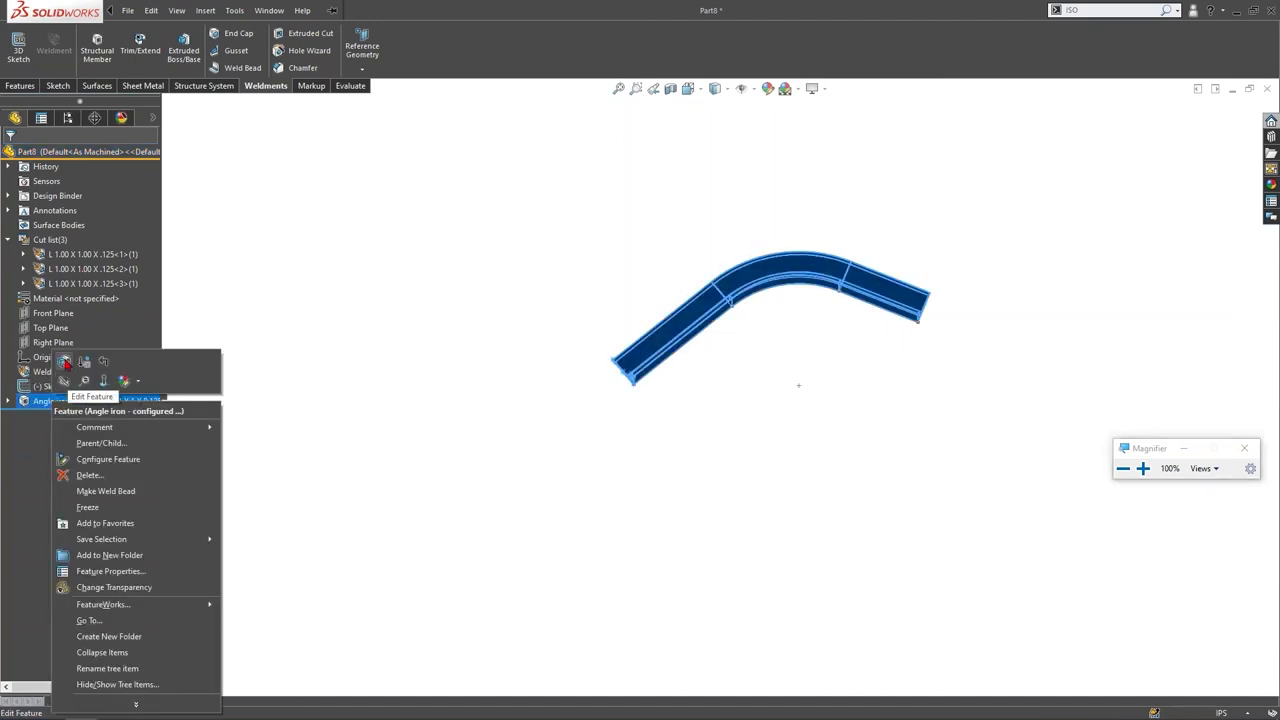
left_click(67, 363)
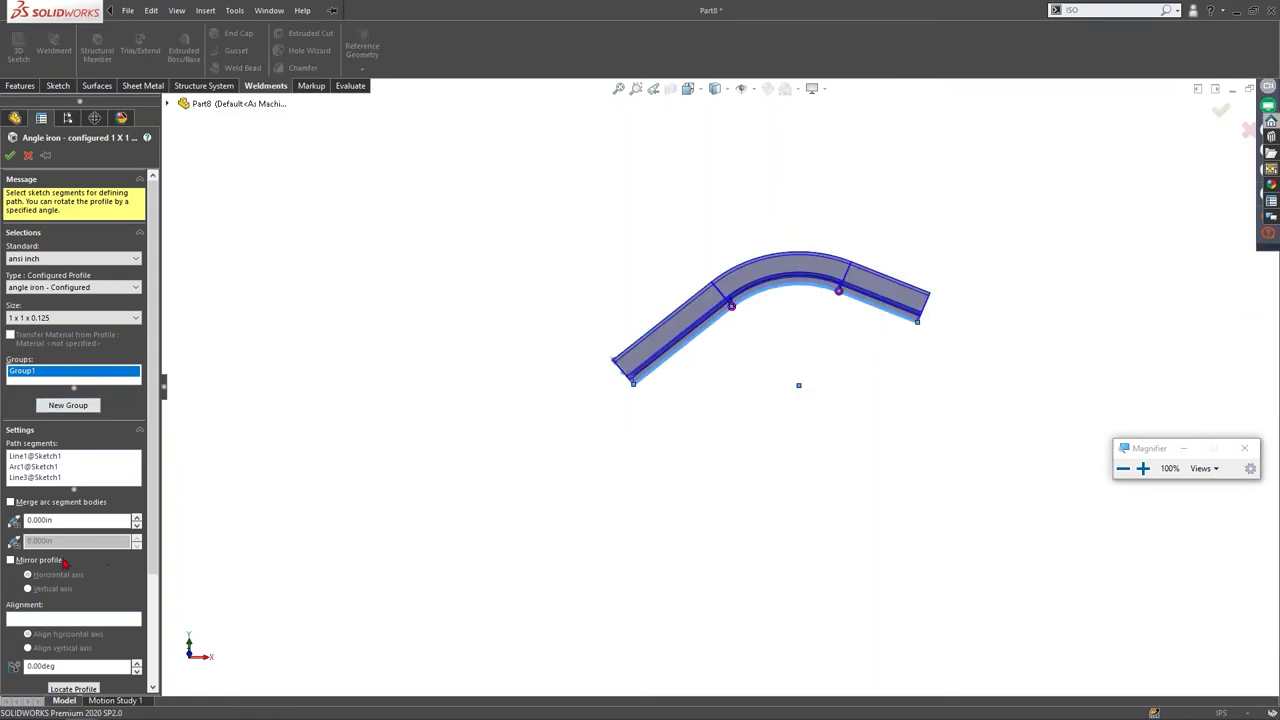
scroll(100, 462, "down", 2)
left_click(68, 451)
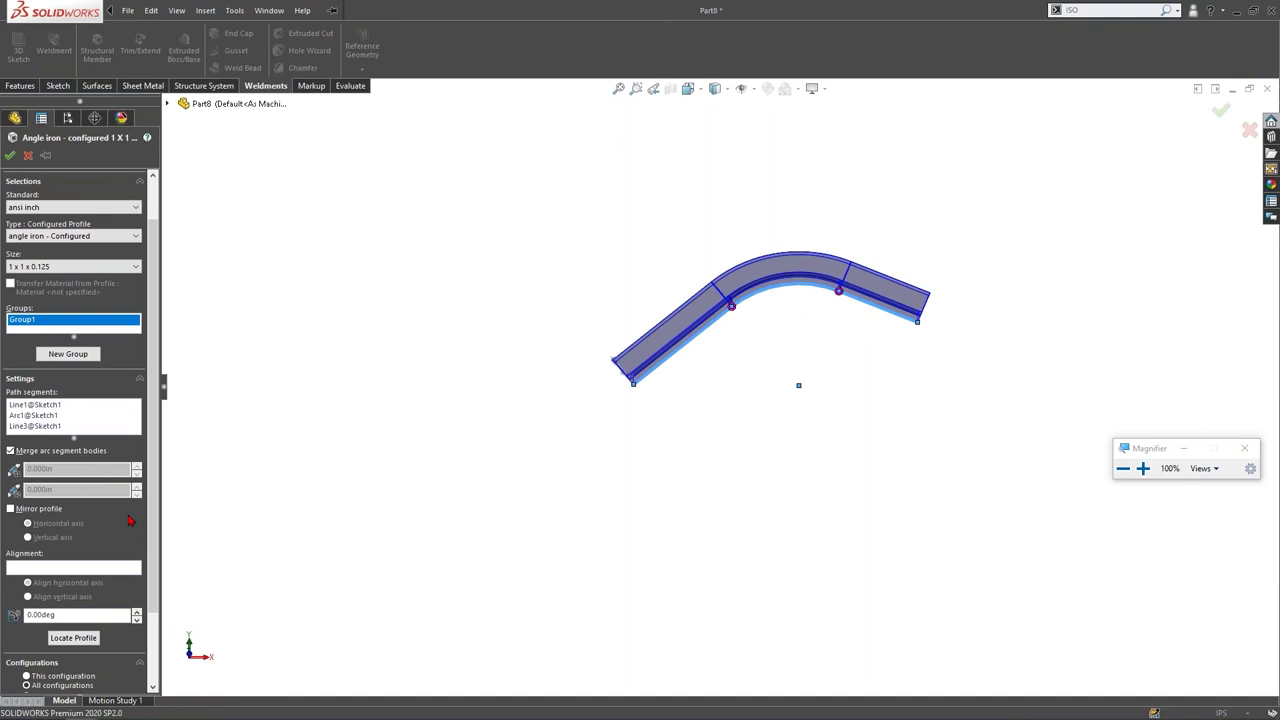
left_click(16, 158)
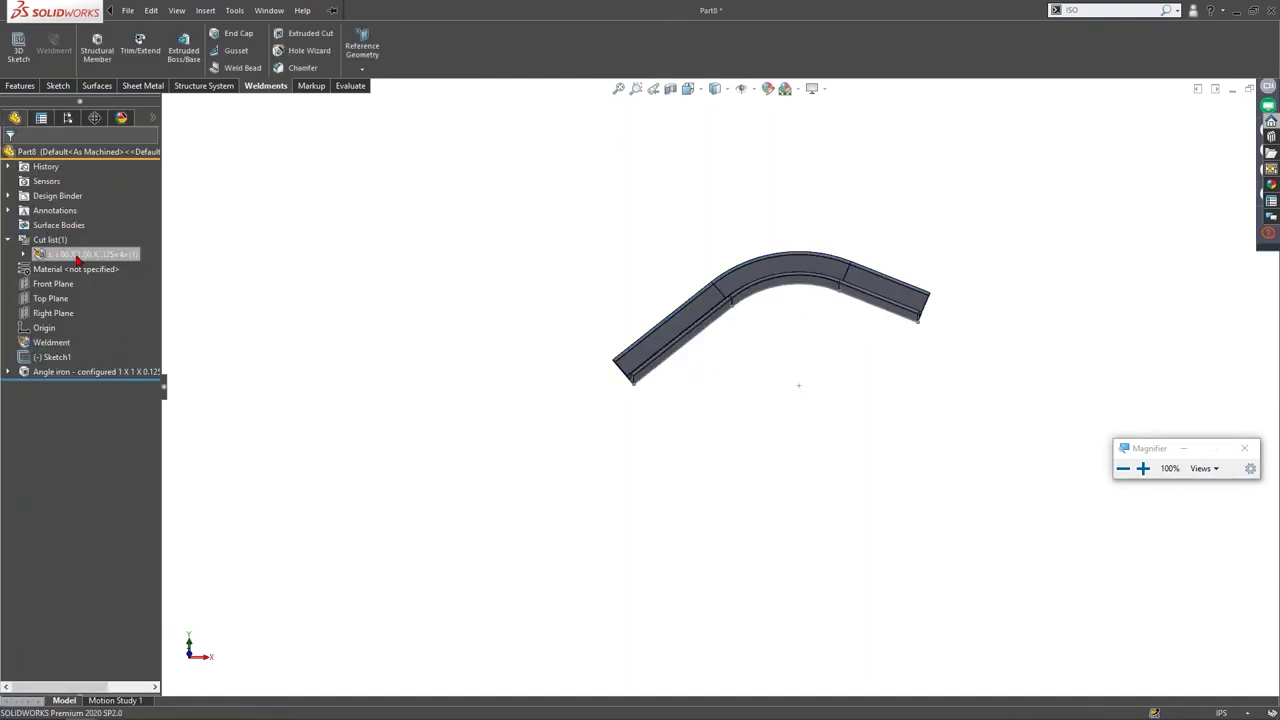
Step: Review the cut-list properties of the merged angle iron body and inspect its path sketch segments on the model
right_click(77, 258)
left_click(113, 286)
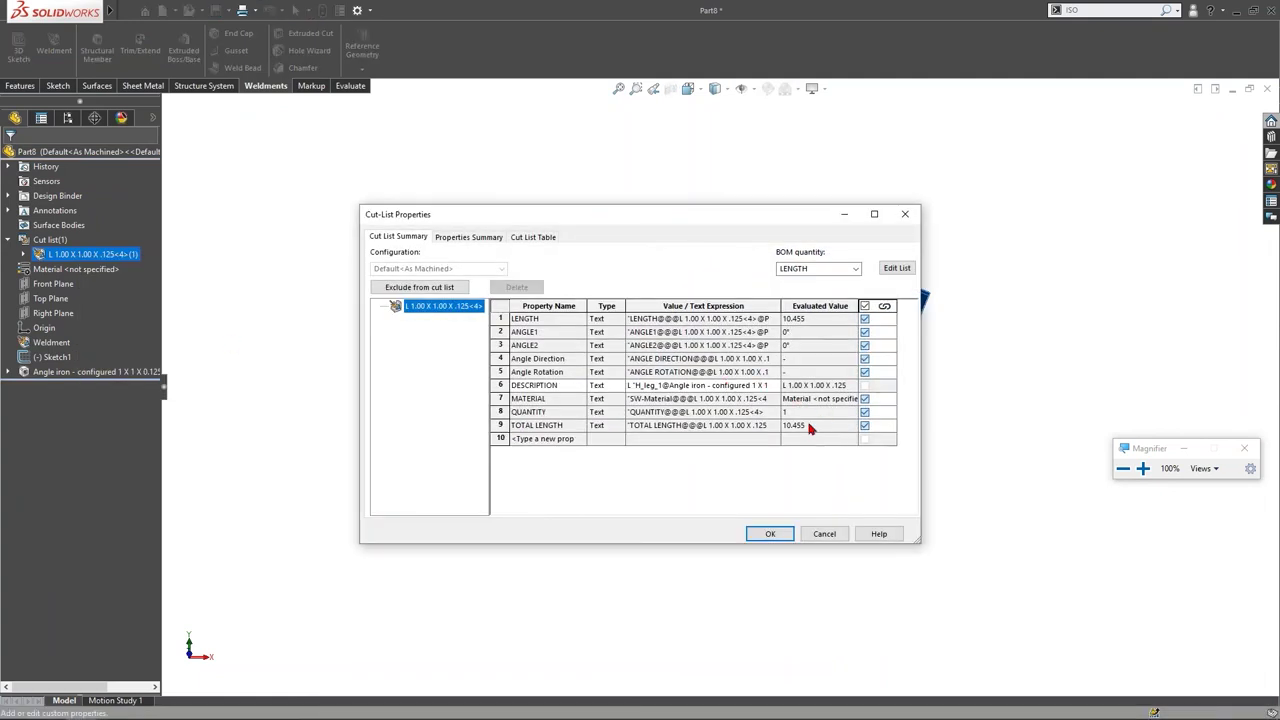
left_click(824, 534)
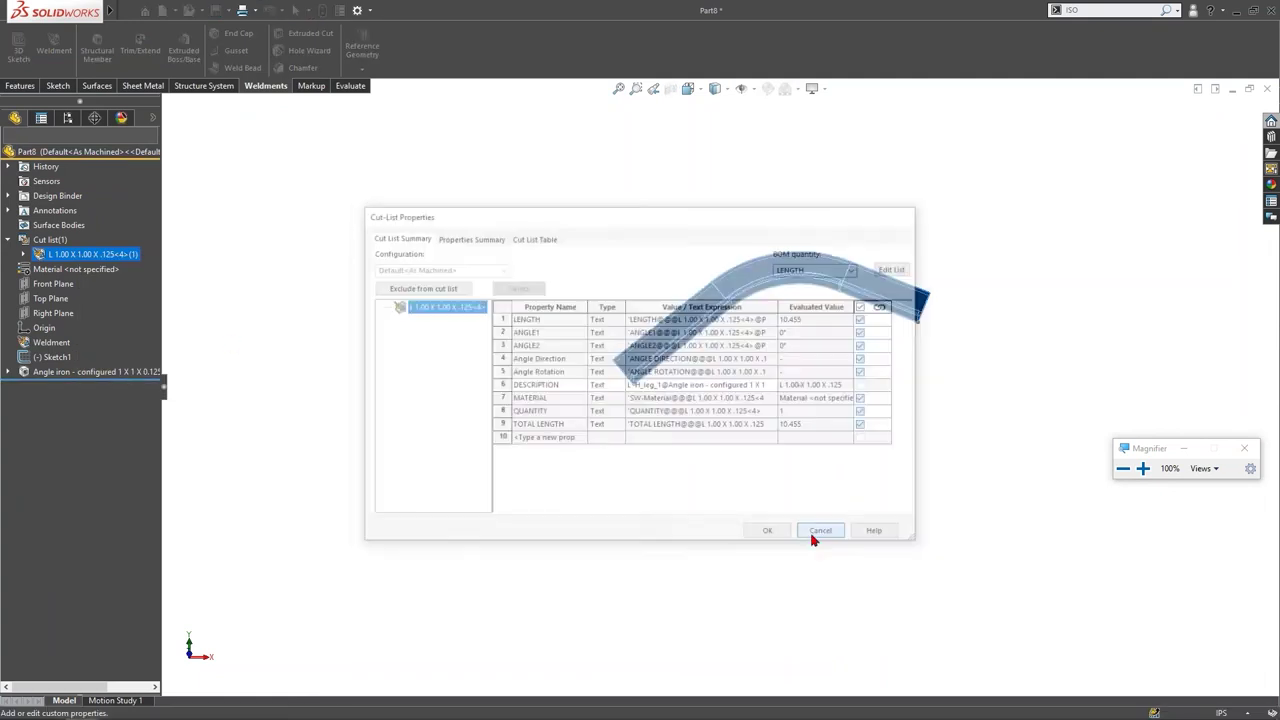
left_click(715, 318)
scroll(857, 313, "down", 2)
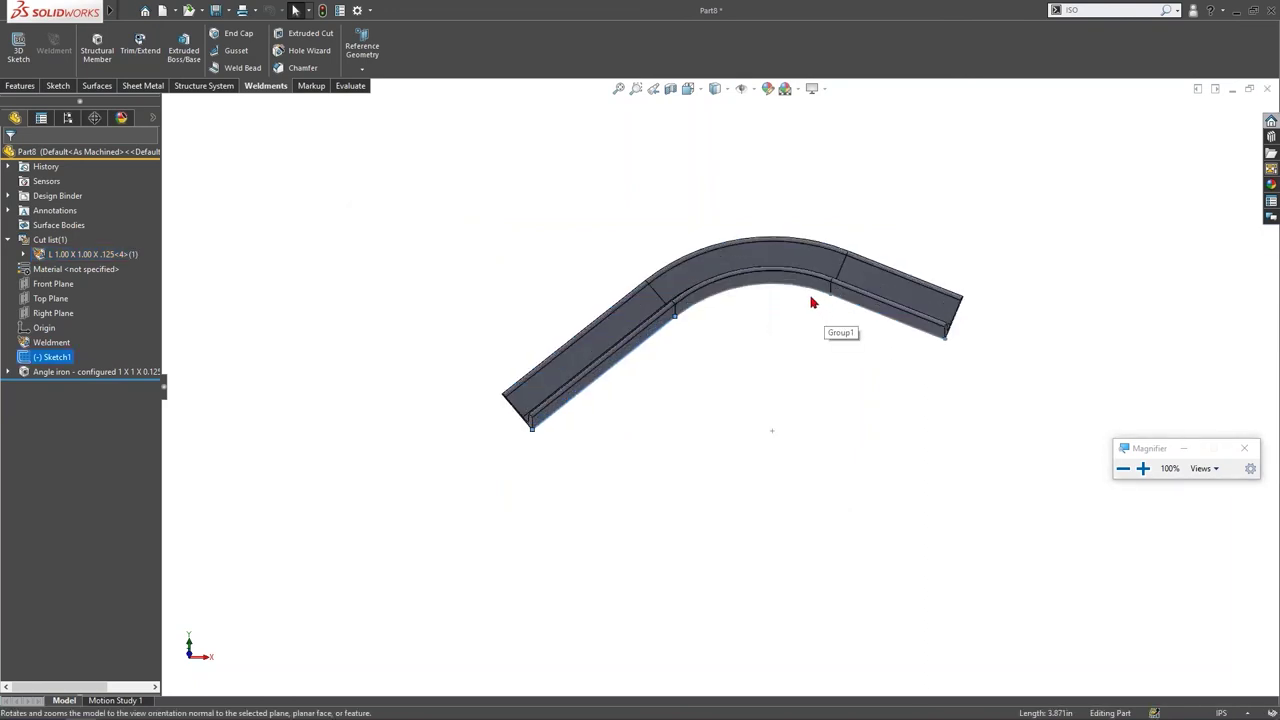
left_click(813, 297)
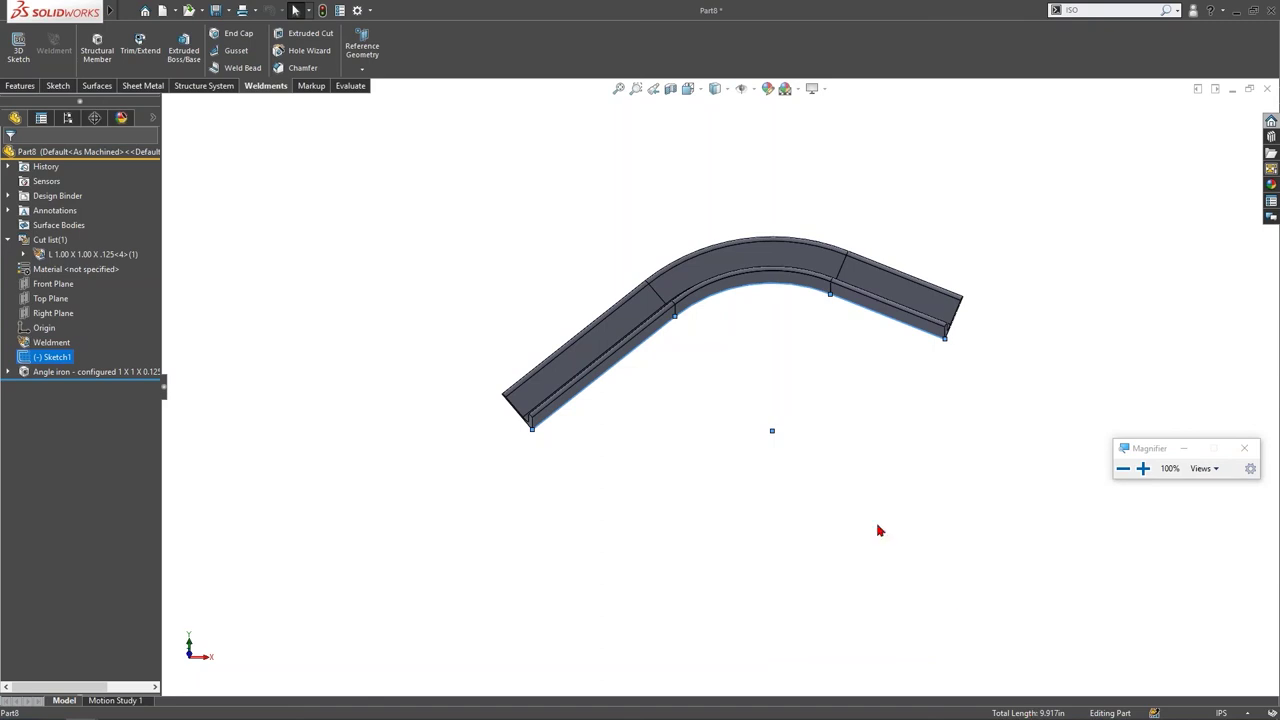
middle_click_drag(865, 518, 757, 374)
left_click(767, 374)
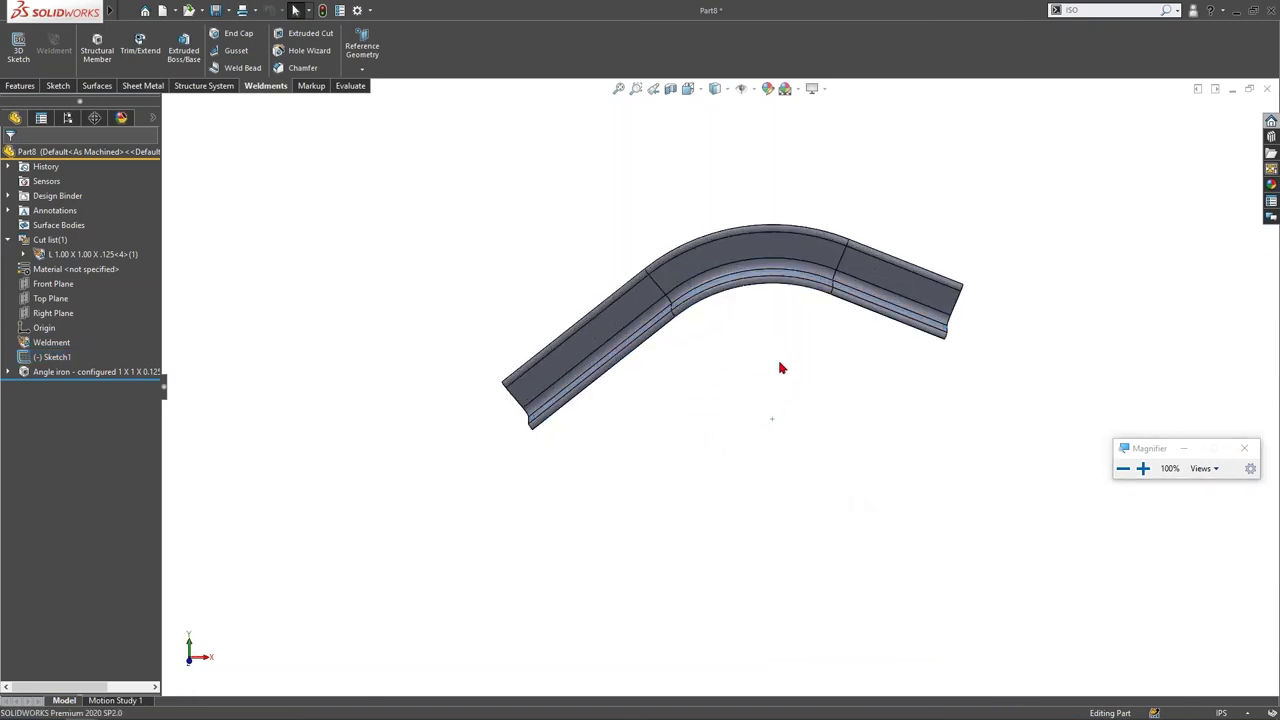
key("ctrl+n")
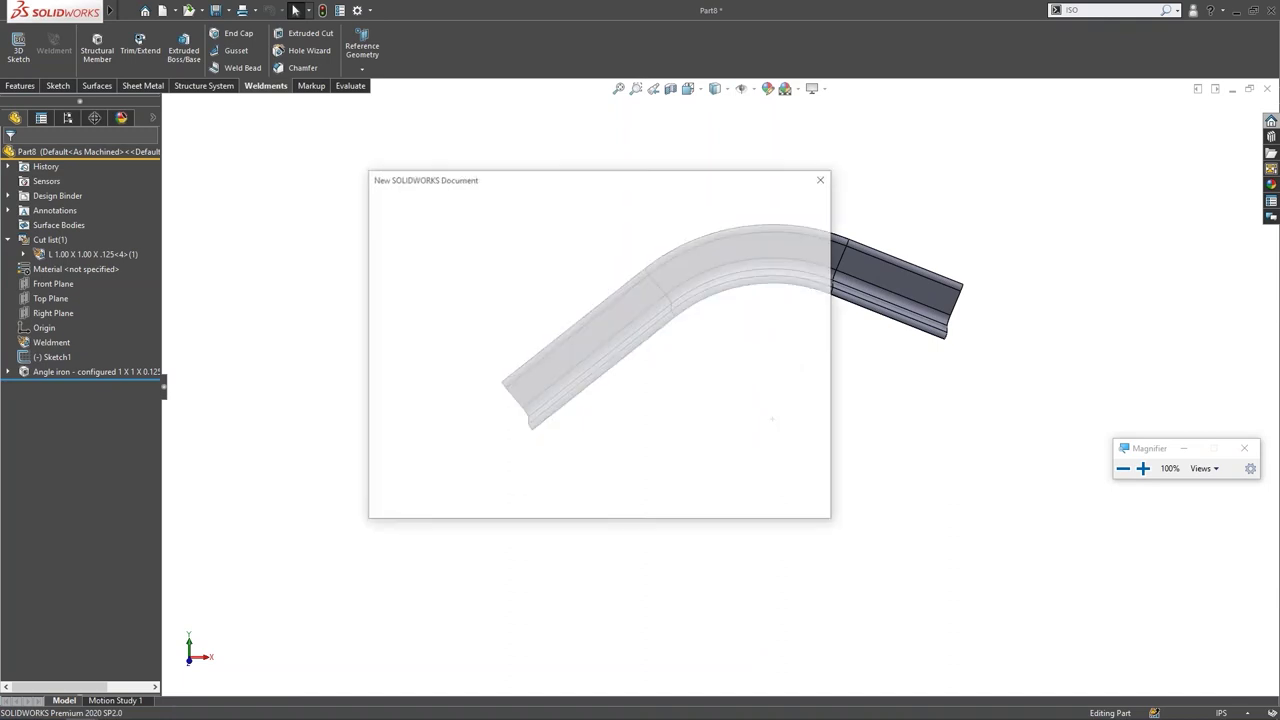
key("Escape")
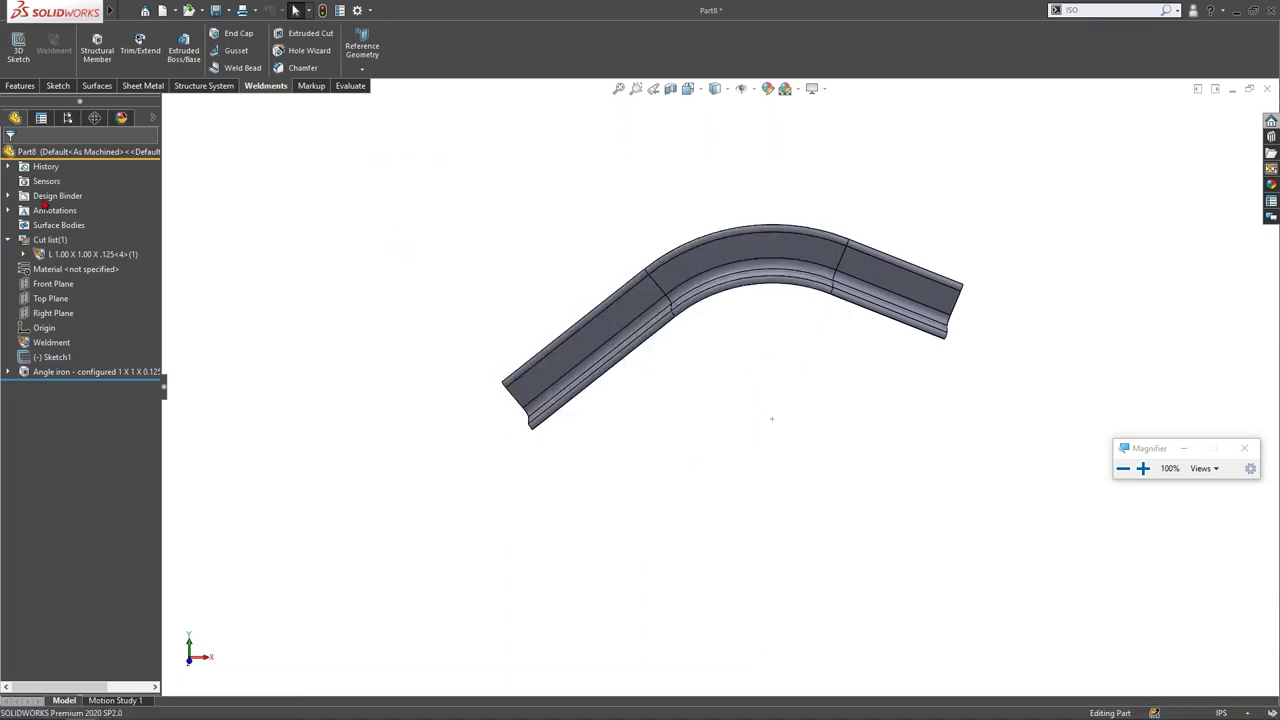
Step: On the Front Plane, sketch an open frame below the curved member from two vertical lines joined by a horizontal line across their upper ends
left_click(51, 286)
left_click(62, 268)
left_click(88, 34)
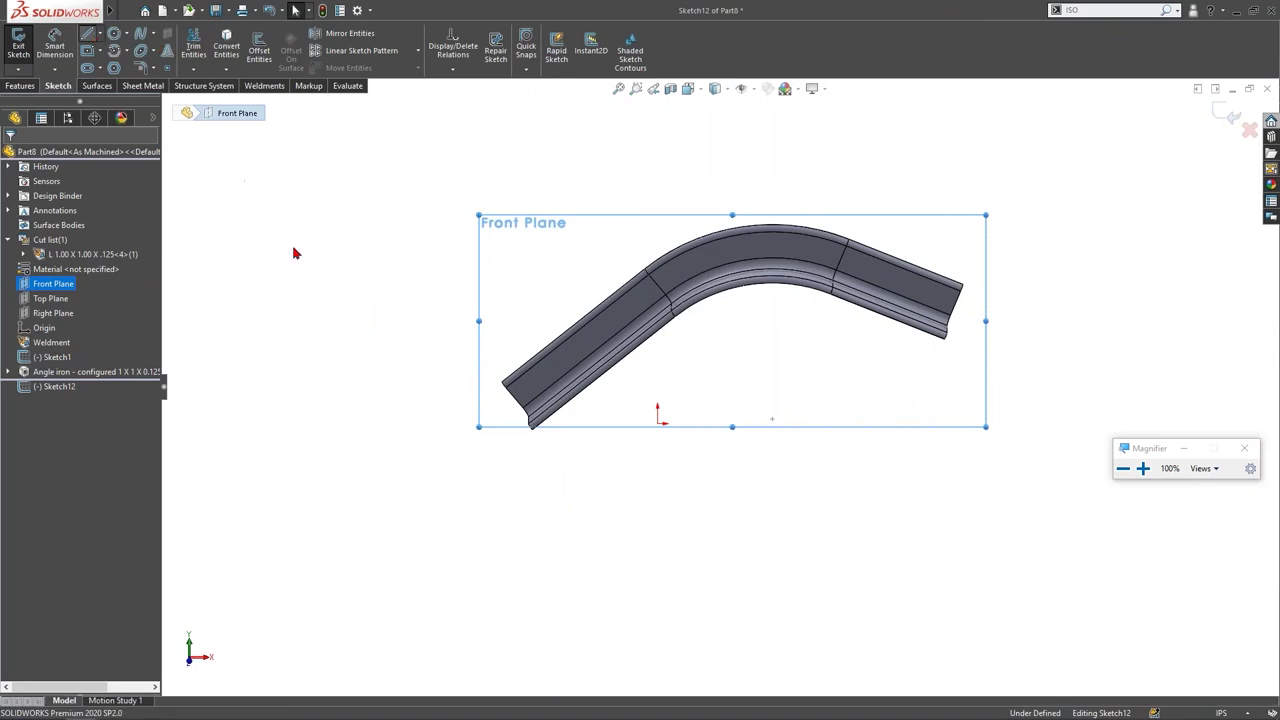
left_click(665, 643)
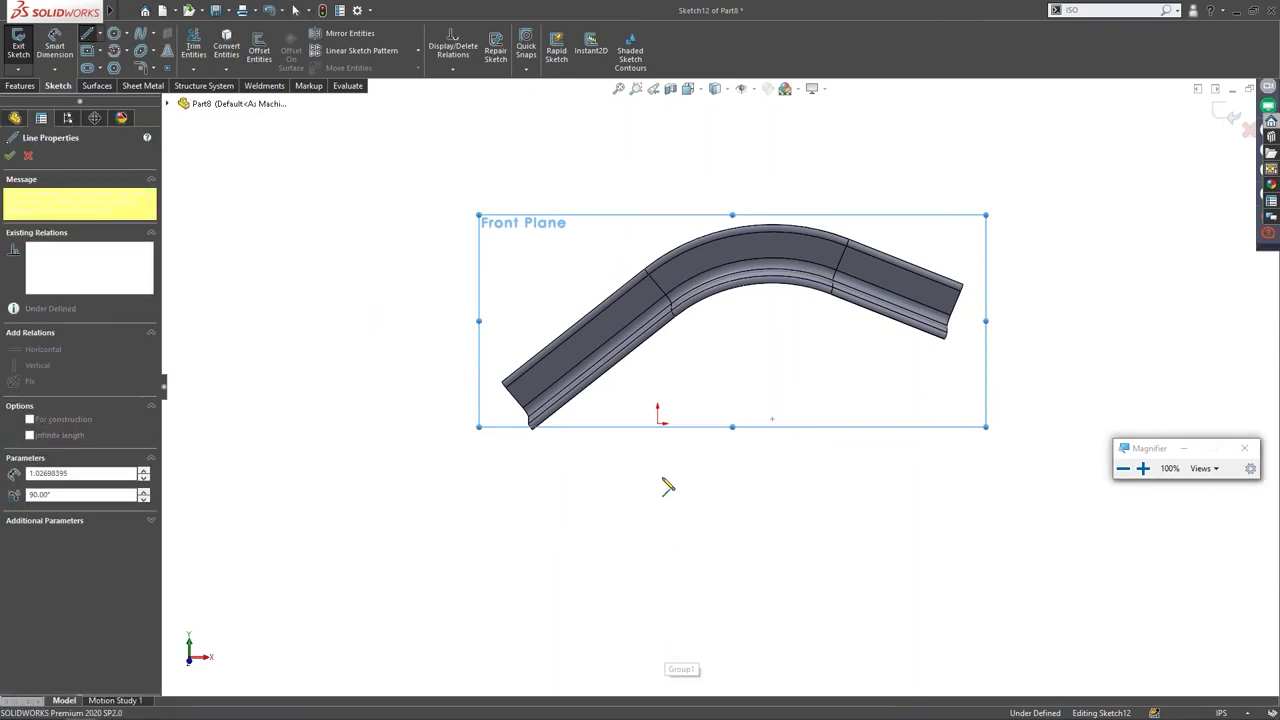
left_click(665, 461)
key("Escape")
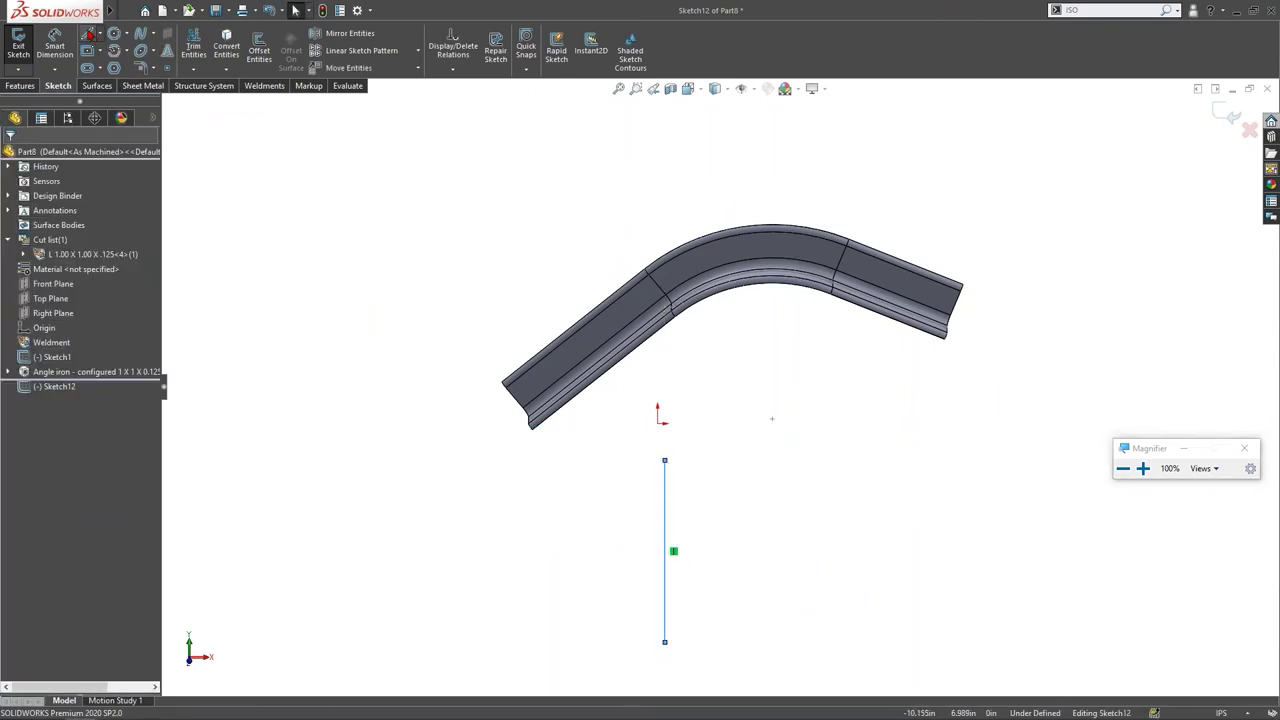
key("l")
left_click(665, 462)
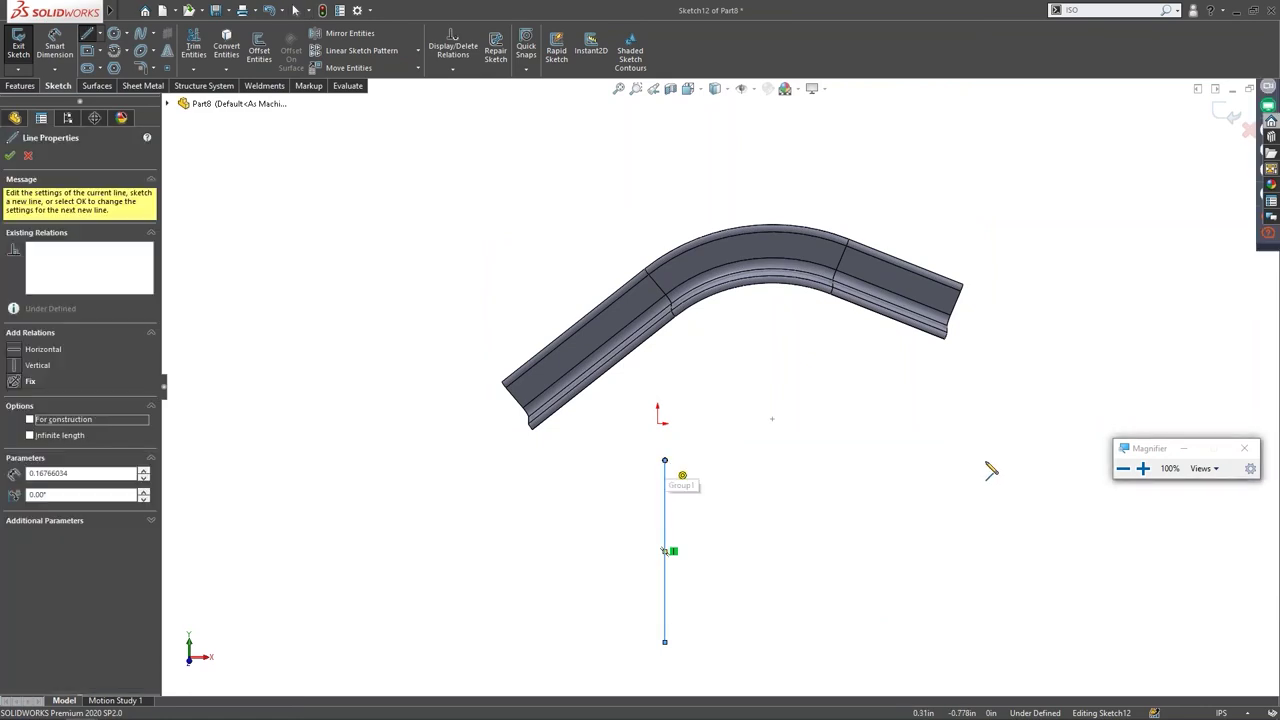
left_click(997, 462)
left_click(996, 642)
key("Escape")
left_click(1228, 116)
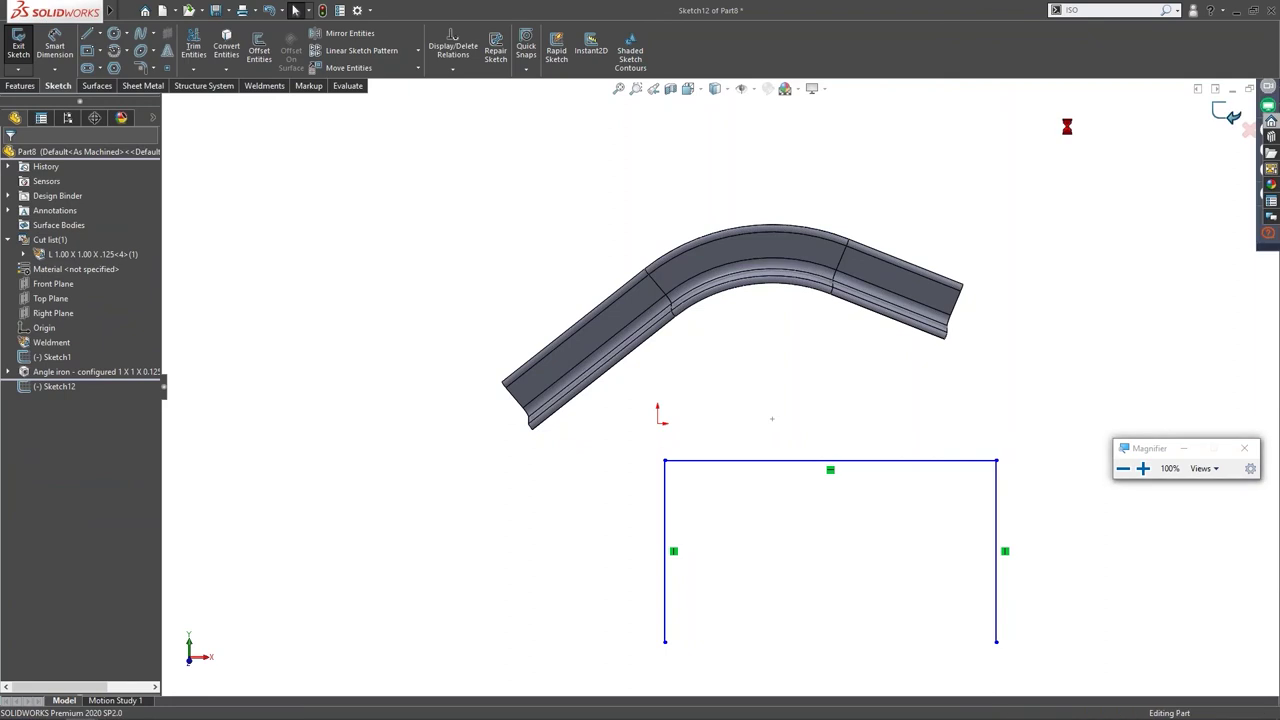
Step: Enlarge the three-line frame around the curved member by moving its upper-left corner outward, making the legs about 10.5 in tall
left_click(673, 466)
mouse_move(663, 466)
left_mouse_down()
mouse_move(300, 264)
mouse_move(186, 158)
left_mouse_up()
key("z")
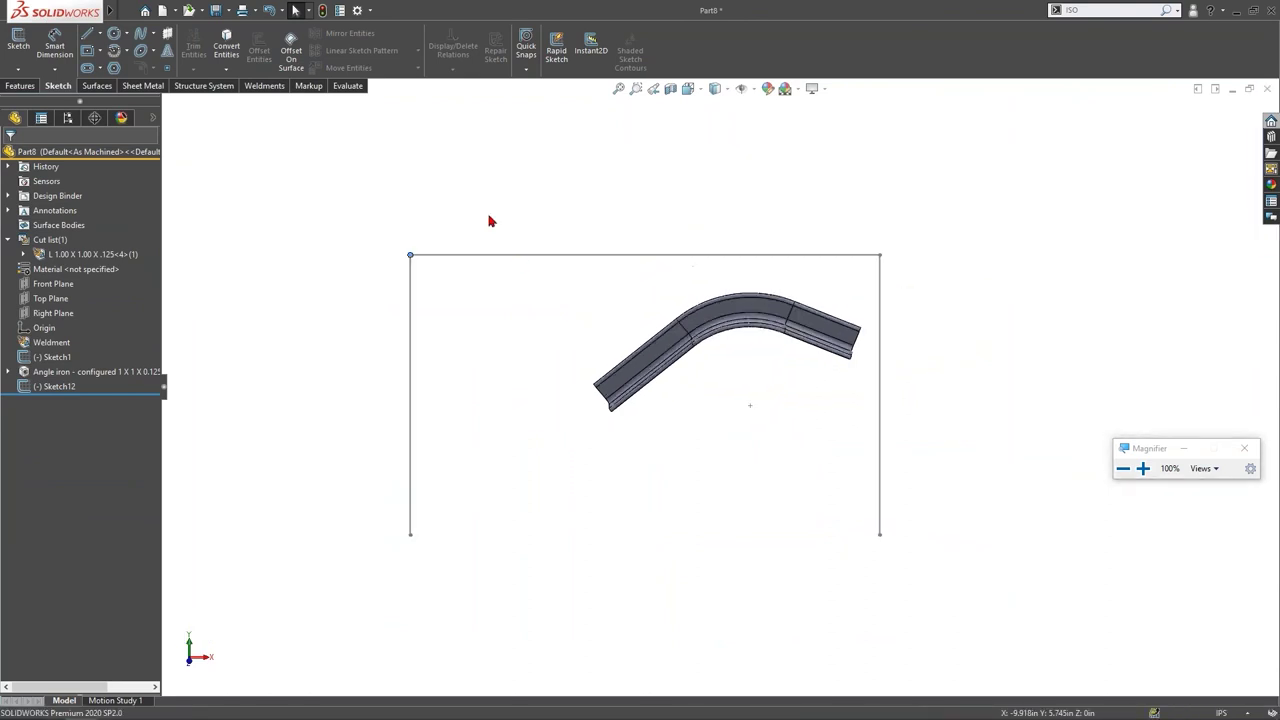
Step: Start a 1 x 1 x 0.125 configured angle iron structural member along the frame's three lines in one group
left_click(20, 87)
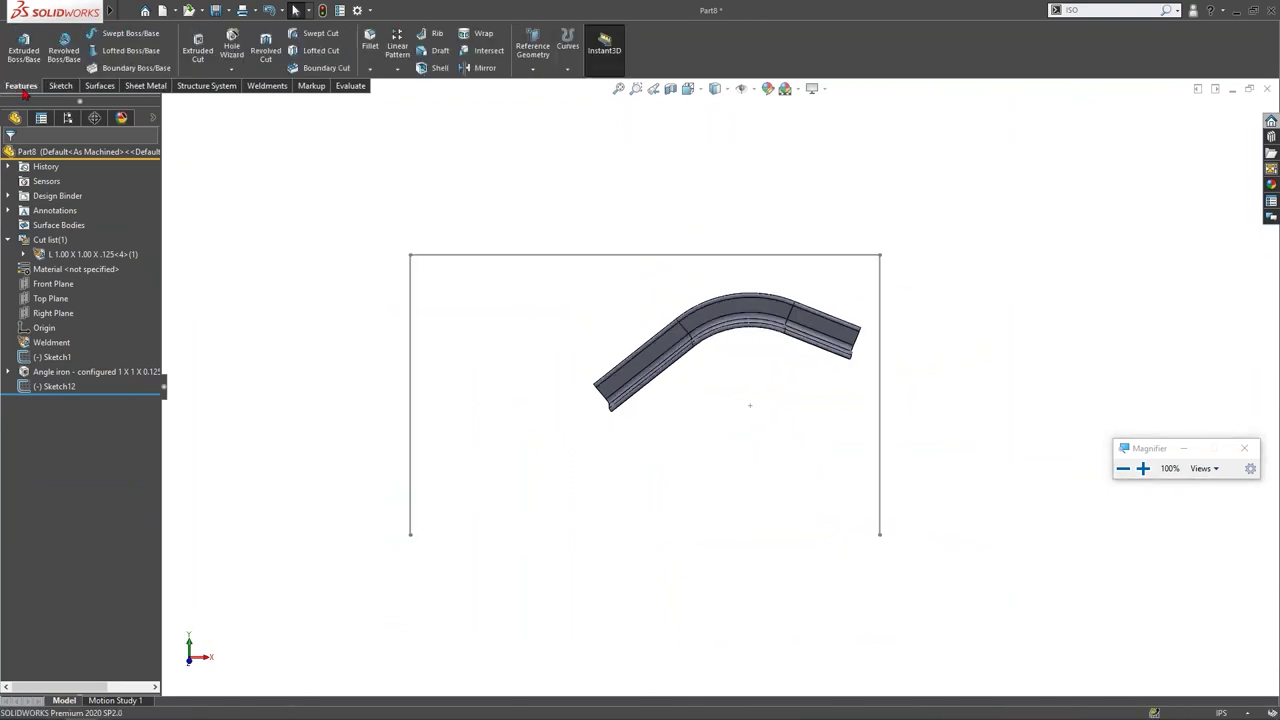
left_click(270, 88)
left_click(97, 50)
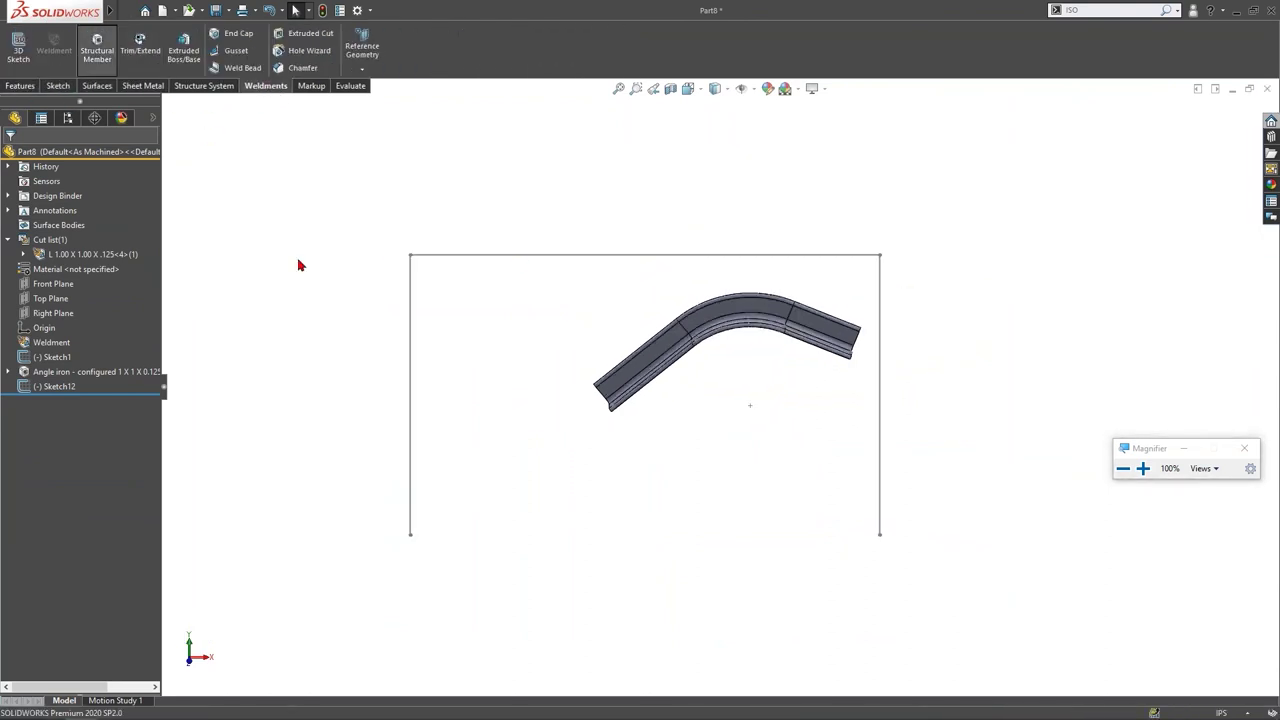
left_click(410, 290)
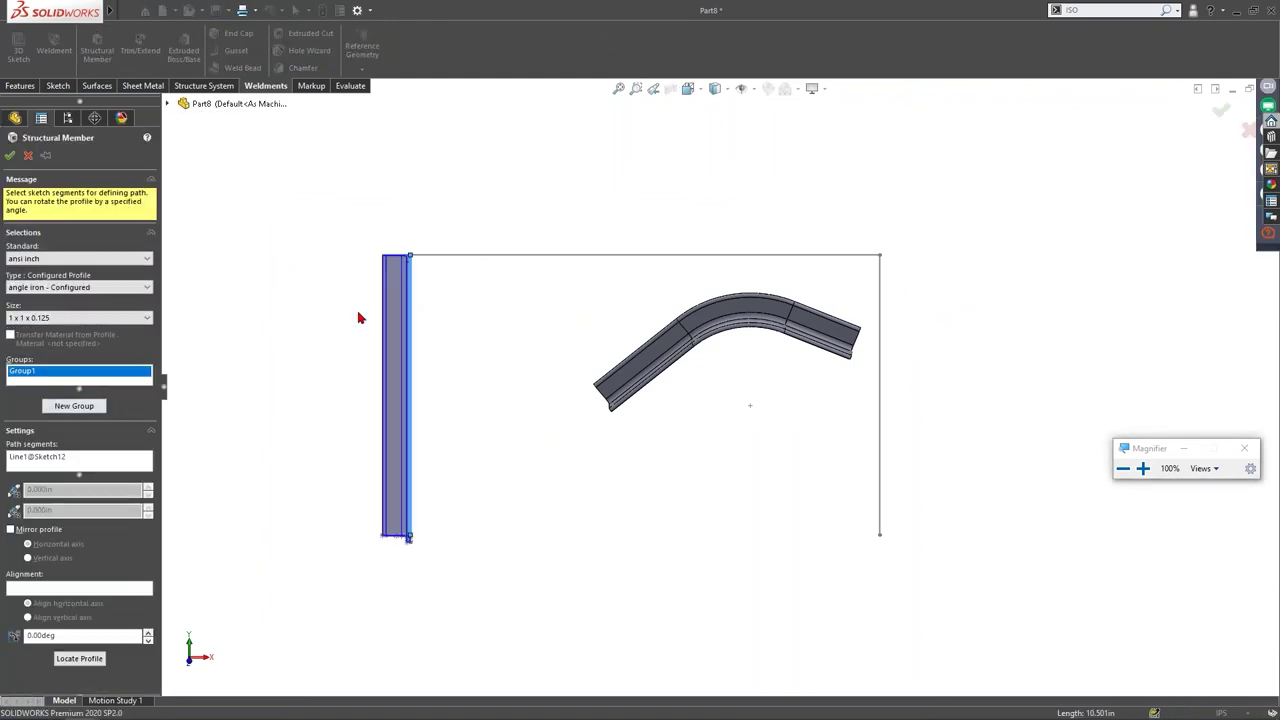
left_click(445, 256)
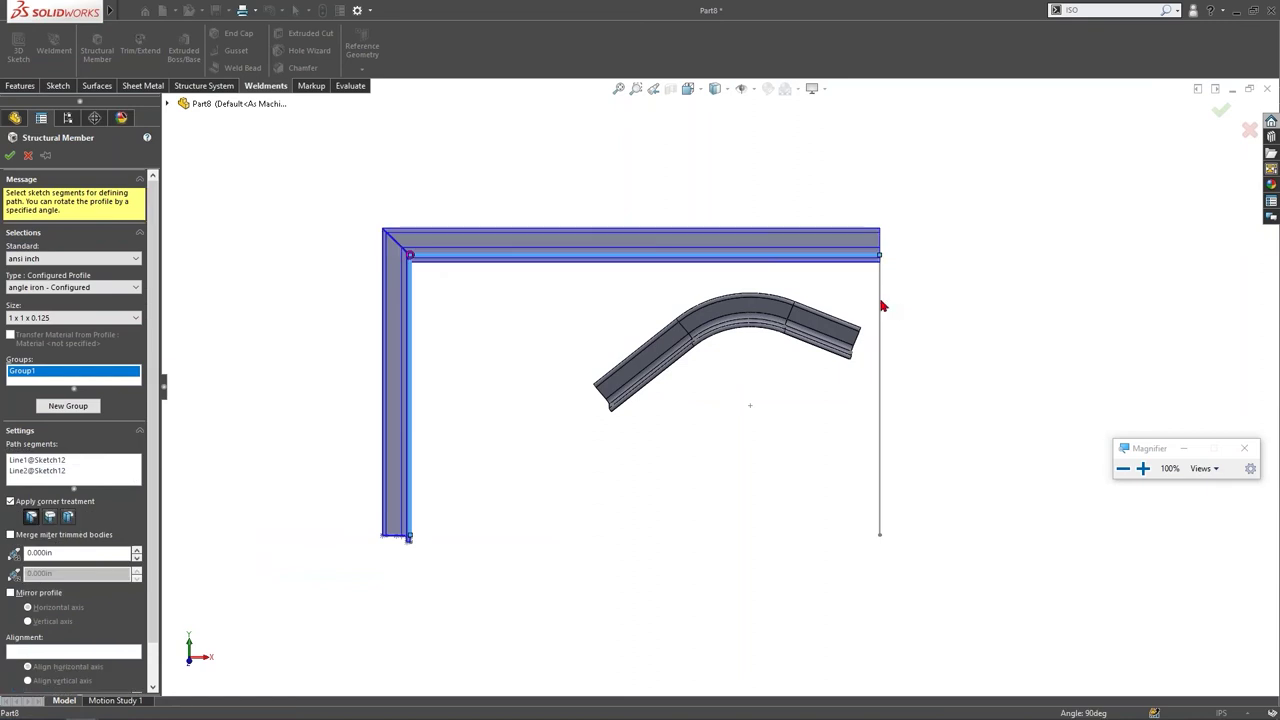
left_click(880, 306)
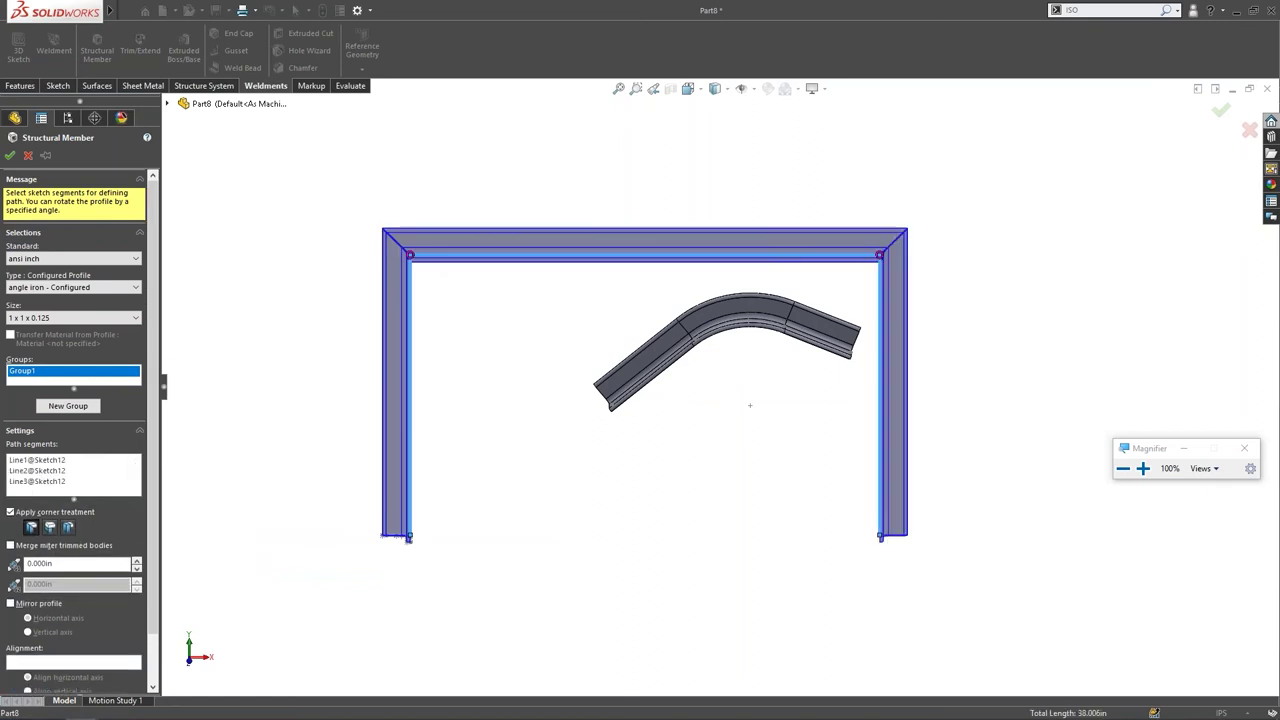
Step: Compare the corner treatments at the frame's upper-right corner and apply the butt joint with the horizontal member running over the leg
left_click(880, 258)
left_click(338, 326)
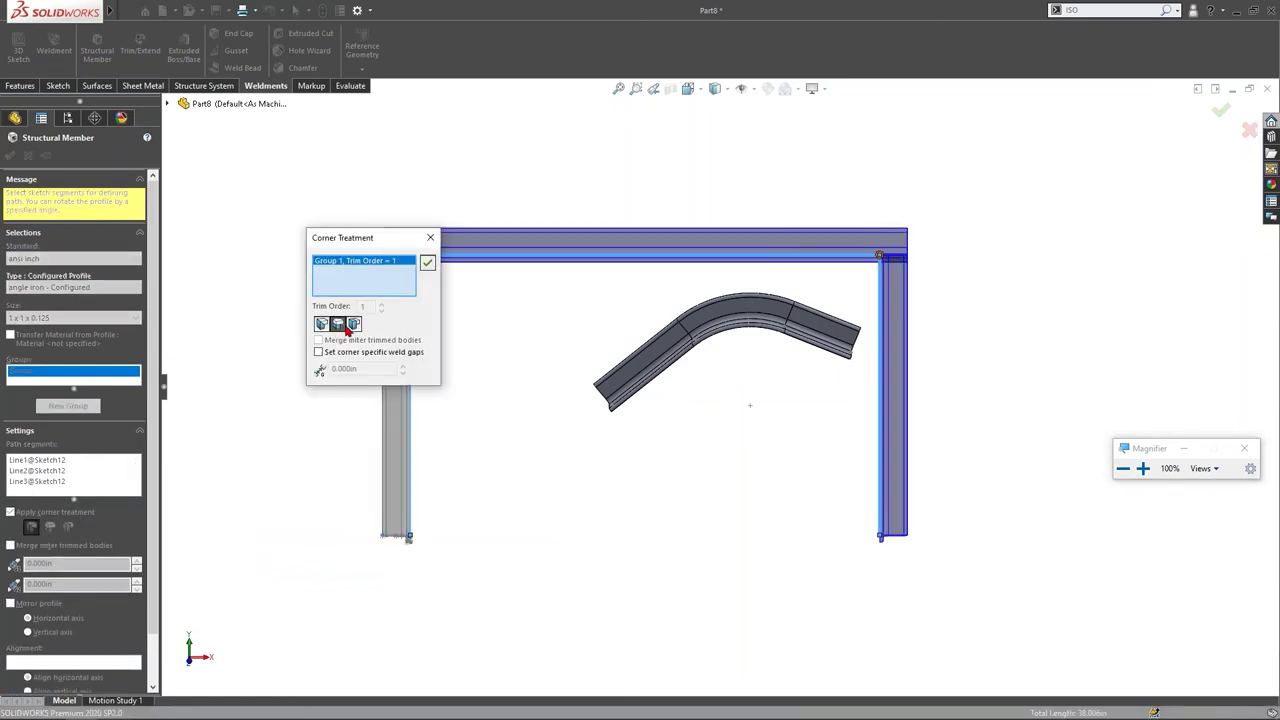
left_click(354, 326)
left_click(322, 326)
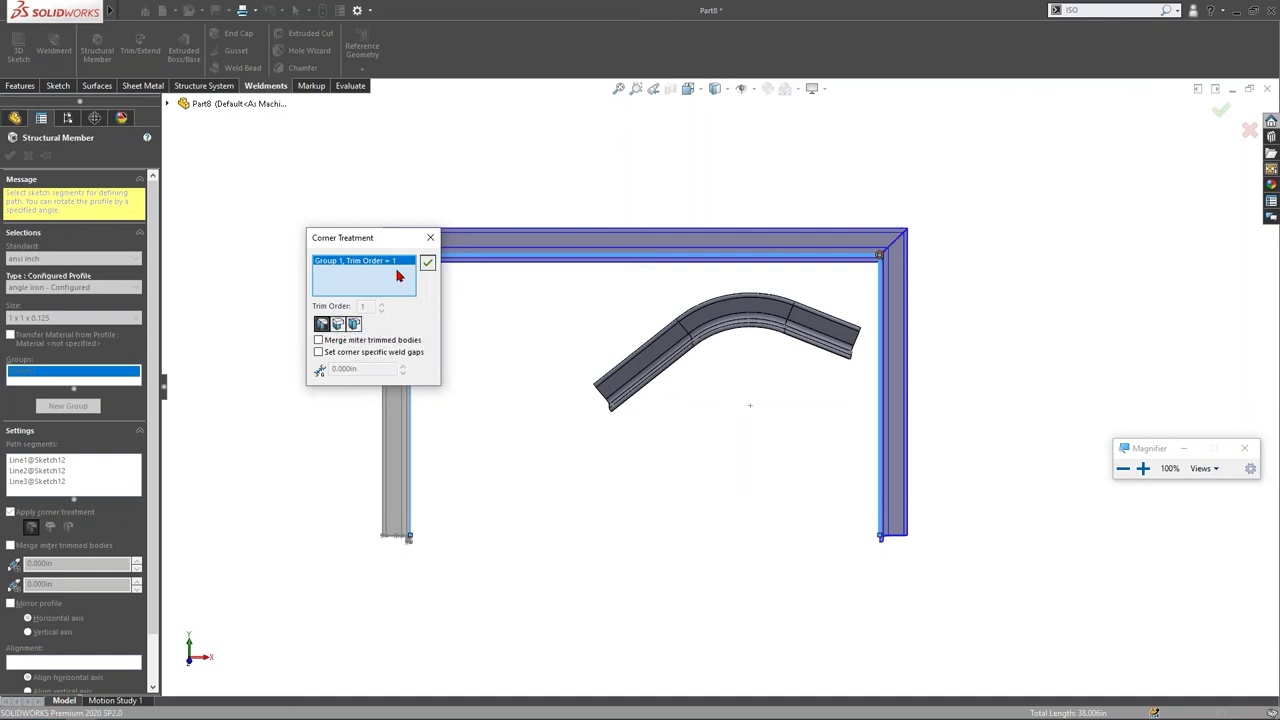
left_click(339, 325)
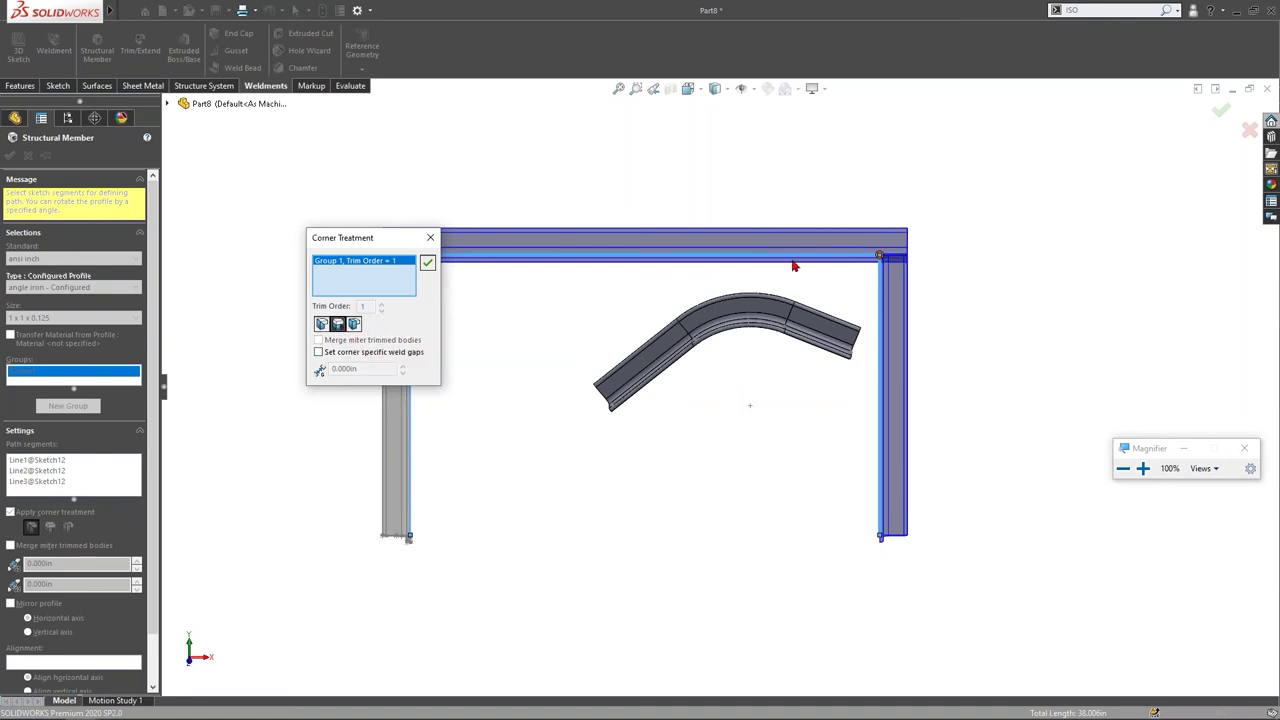
left_click(427, 262)
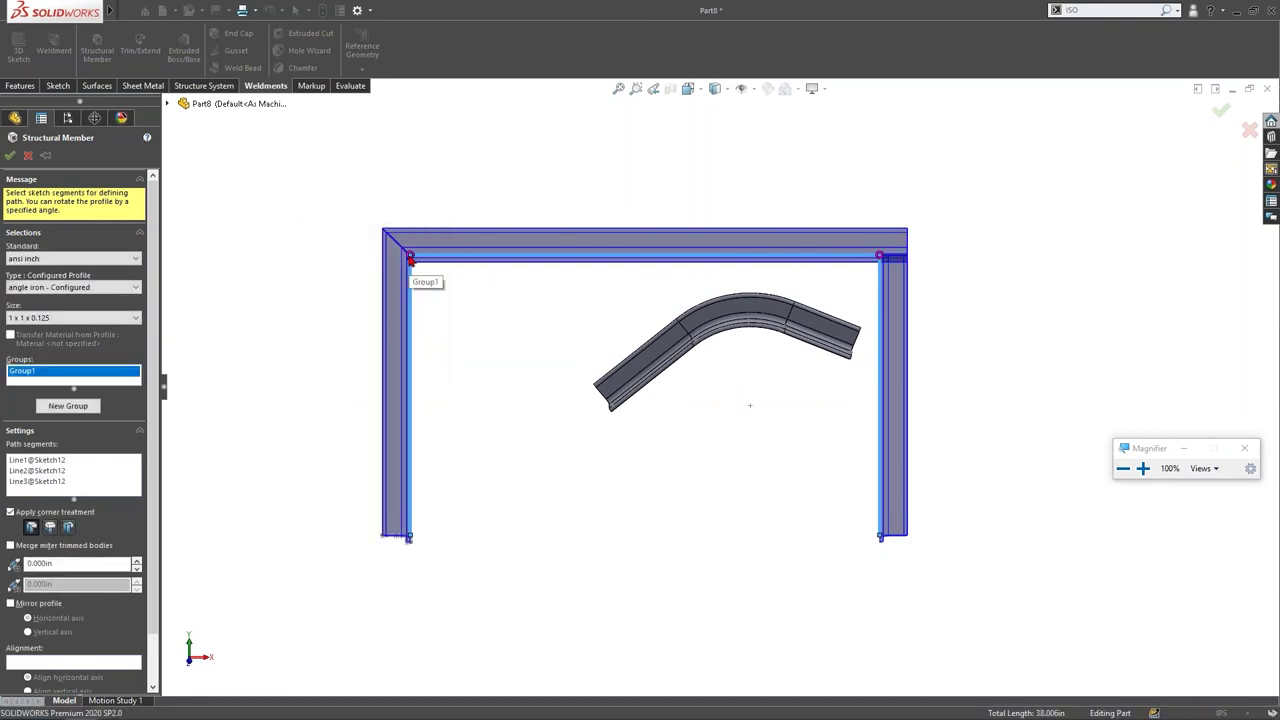
Step: Apply the butt joint with the horizontal member running over the leg at the upper-left corner, and create the frame's structural member
left_click(409, 258)
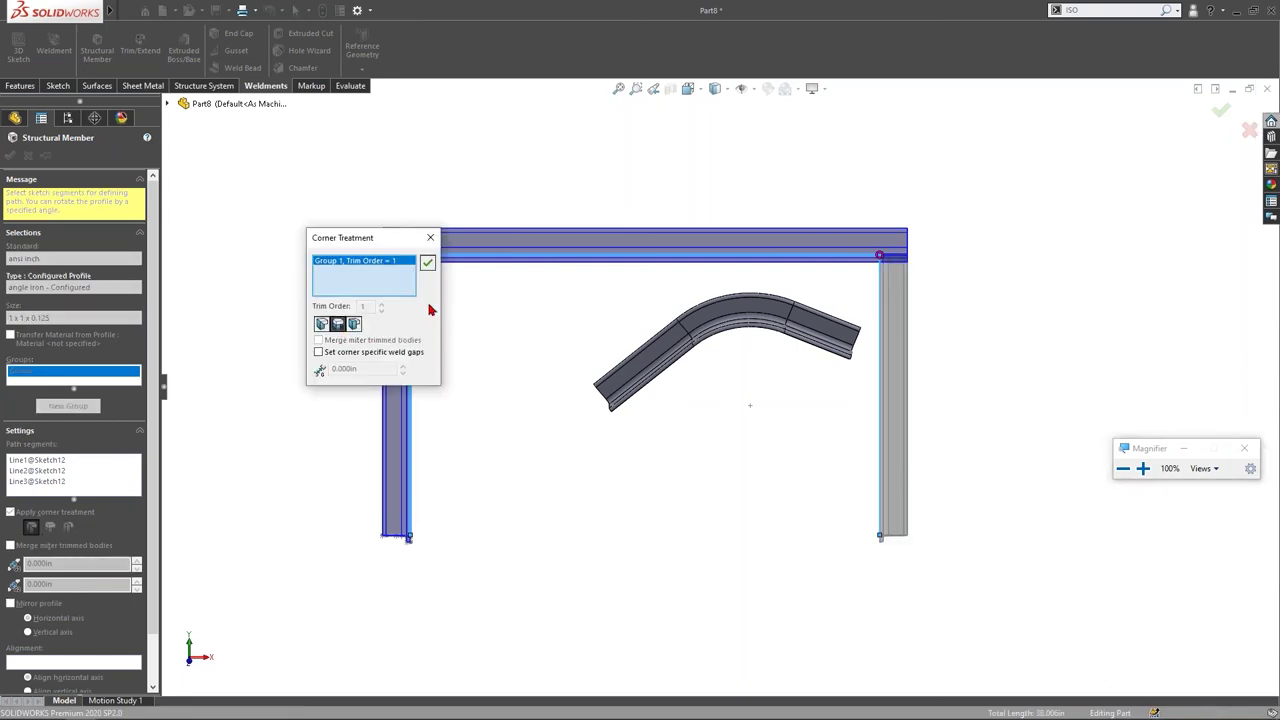
left_click_drag(378, 245, 422, 364)
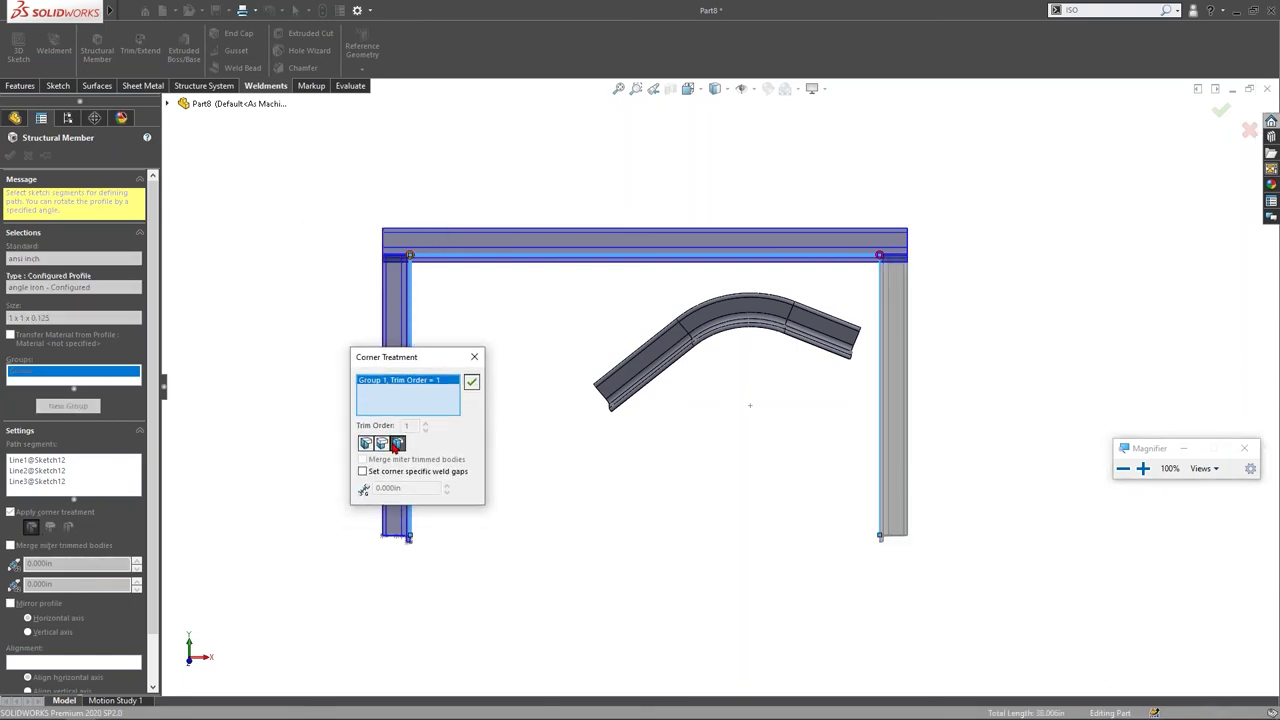
left_click(470, 386)
left_click(10, 156)
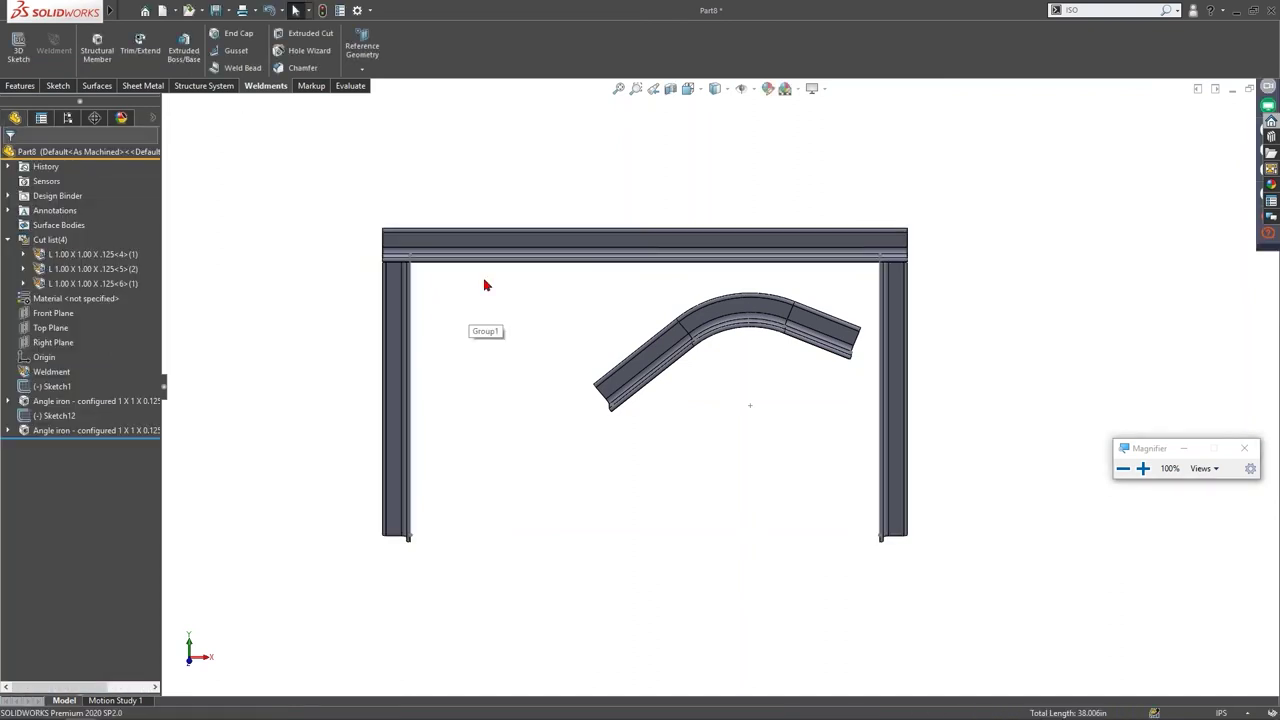
Step: Examine the frame's butt-jointed corners and profile orientation from an angled view
key("Right")
key("Right")
key("Right")
key("Right")
key("Right")
key("Right")
key("Left")
key("Right")
key("Right")
key("Right")
key("Right")
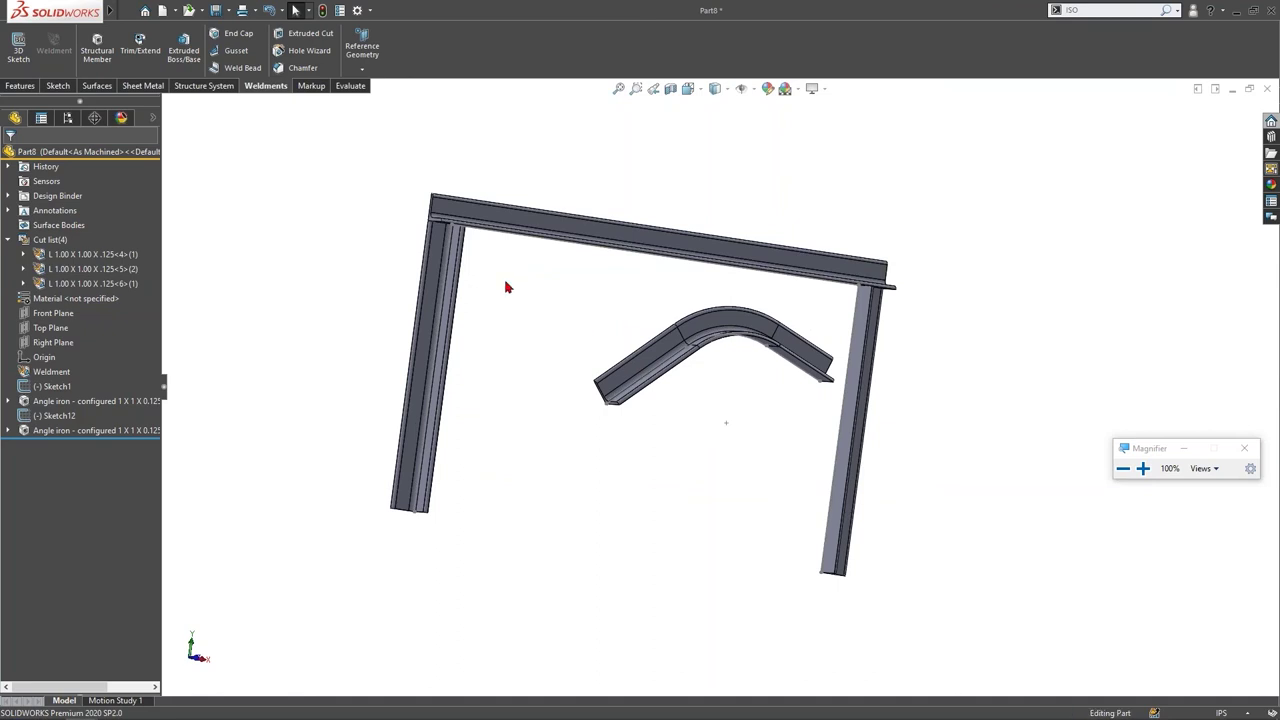
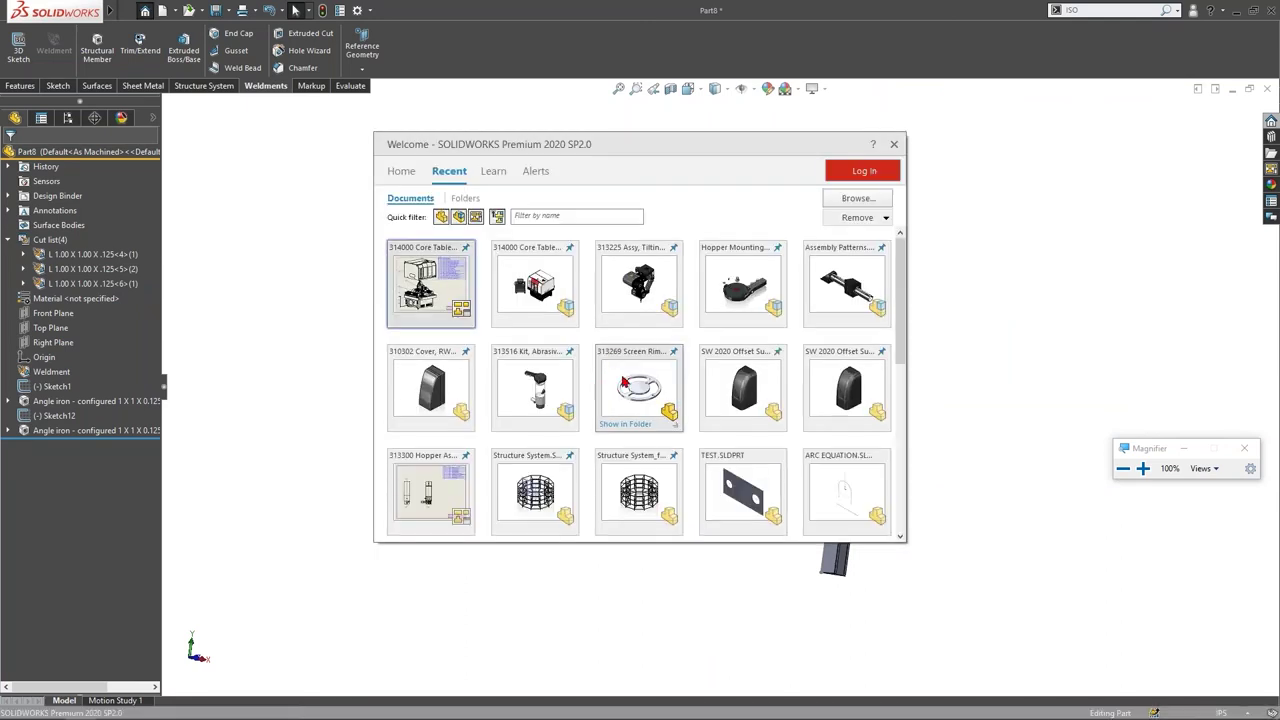
Step: Open the recent part Structure System.SLDPRT
scroll(515, 460, "down", 3)
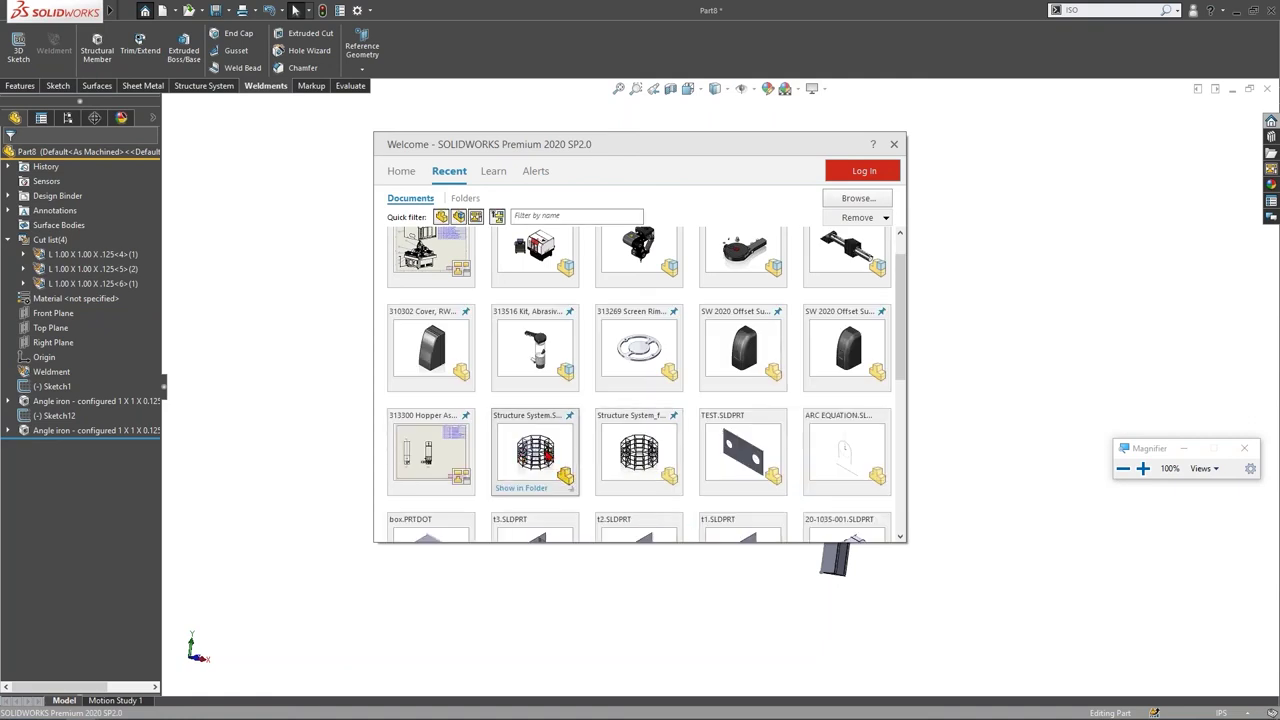
left_click(546, 455)
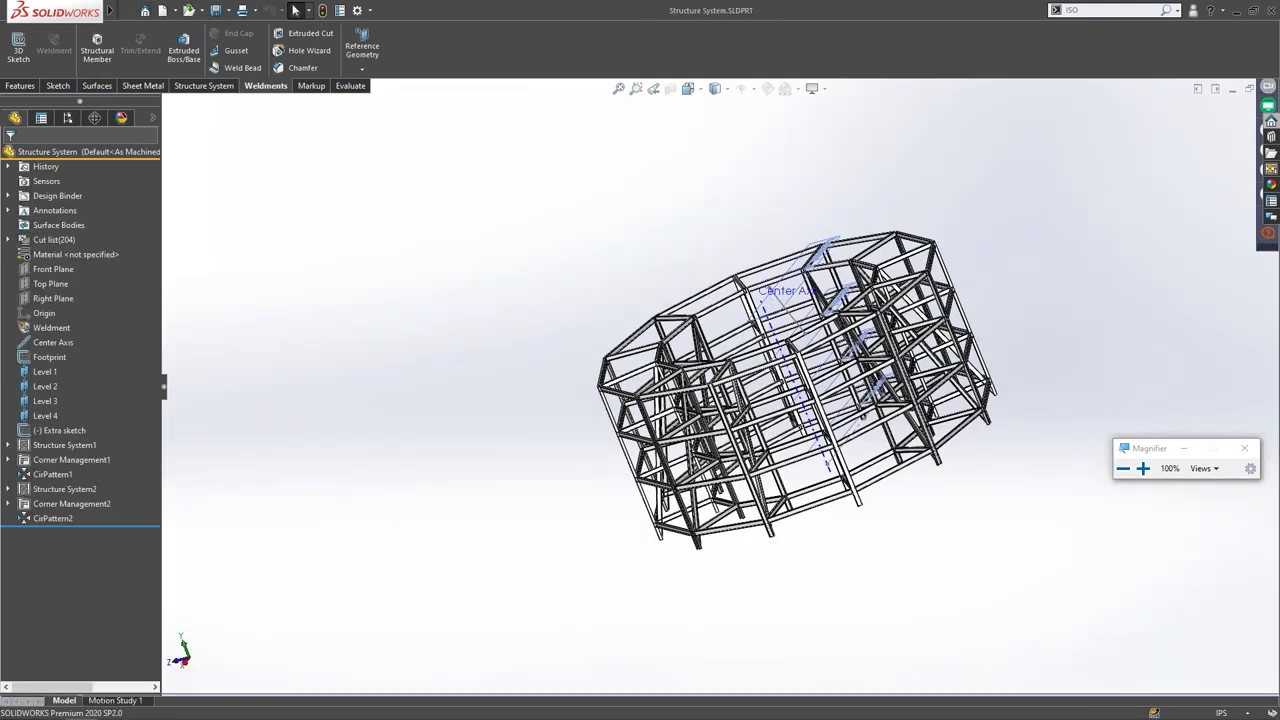
middle_click_drag(800, 300, 842, 355)
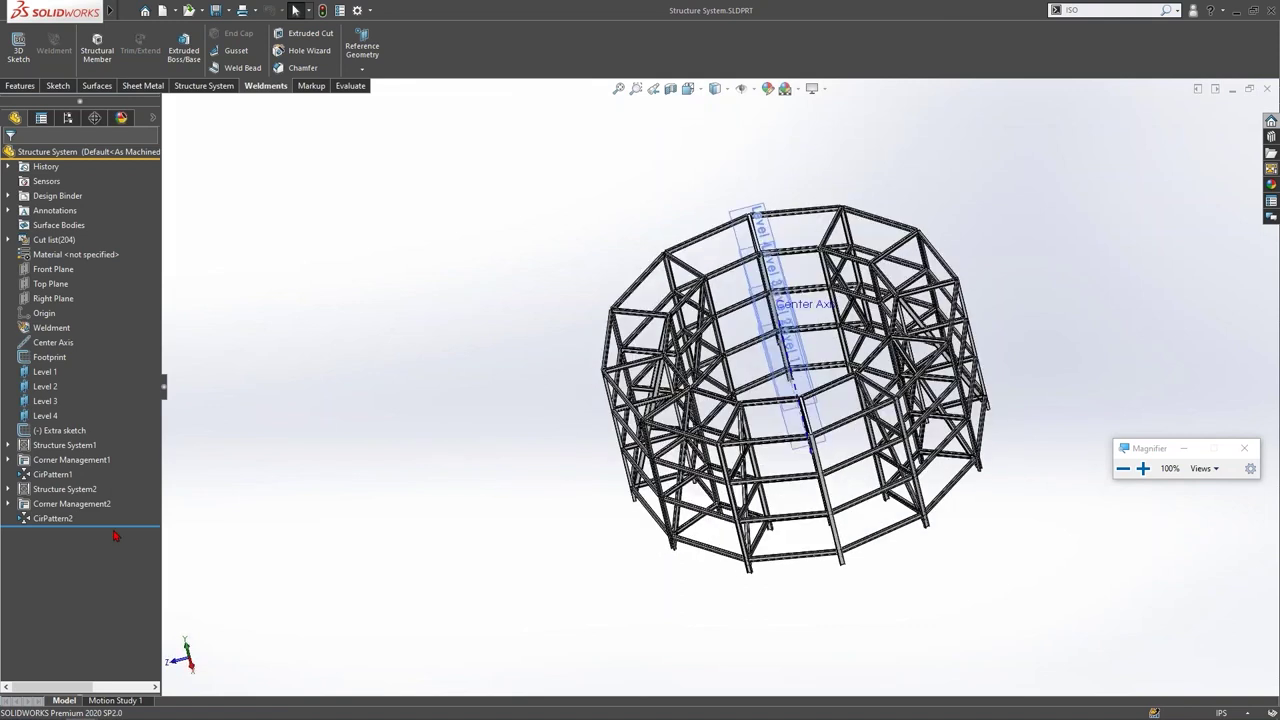
Step: Delete both circular patterns and both structure systems along with their corner management features from the part
left_click(45, 518)
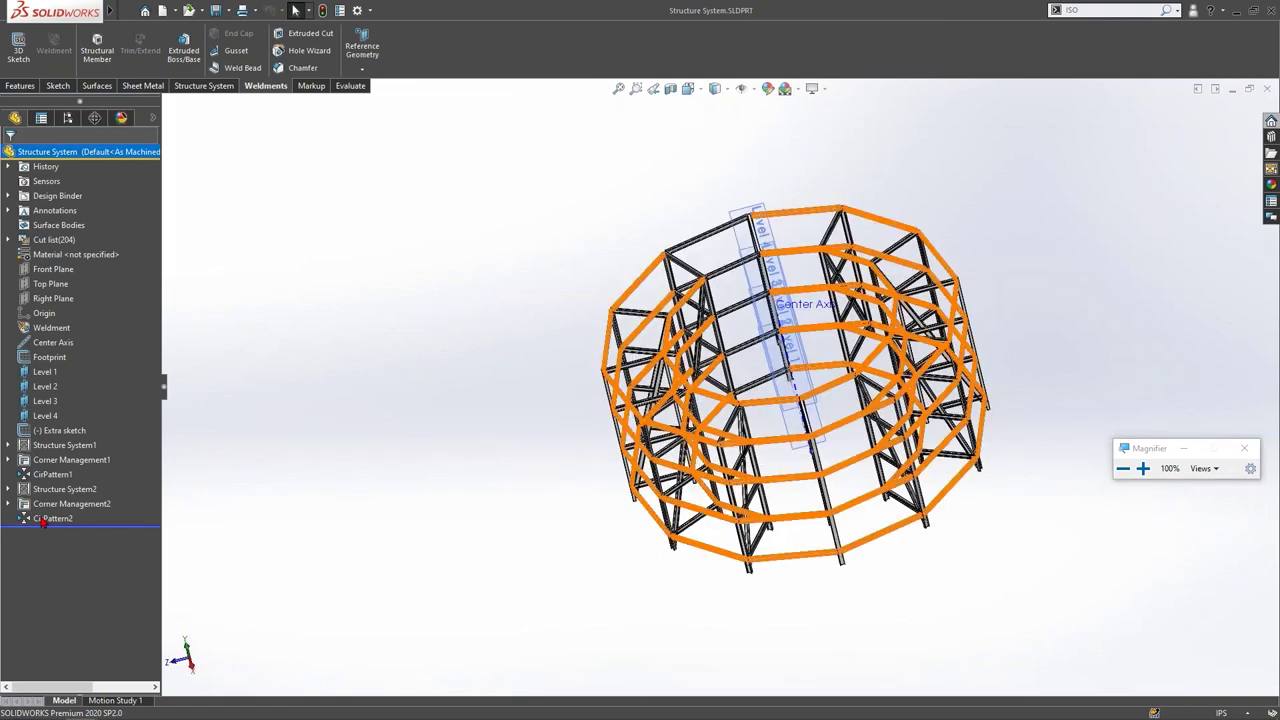
key("Delete")
key("Return")
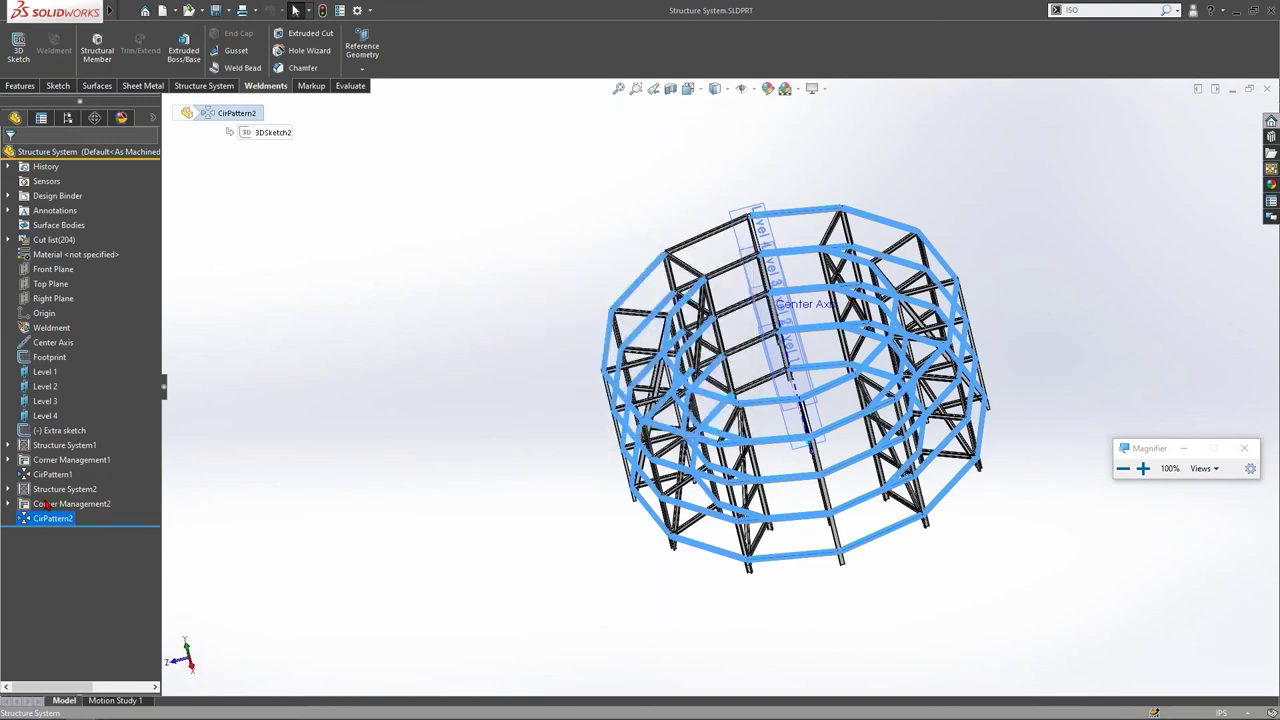
left_click(55, 445)
key("Delete")
key("Return")
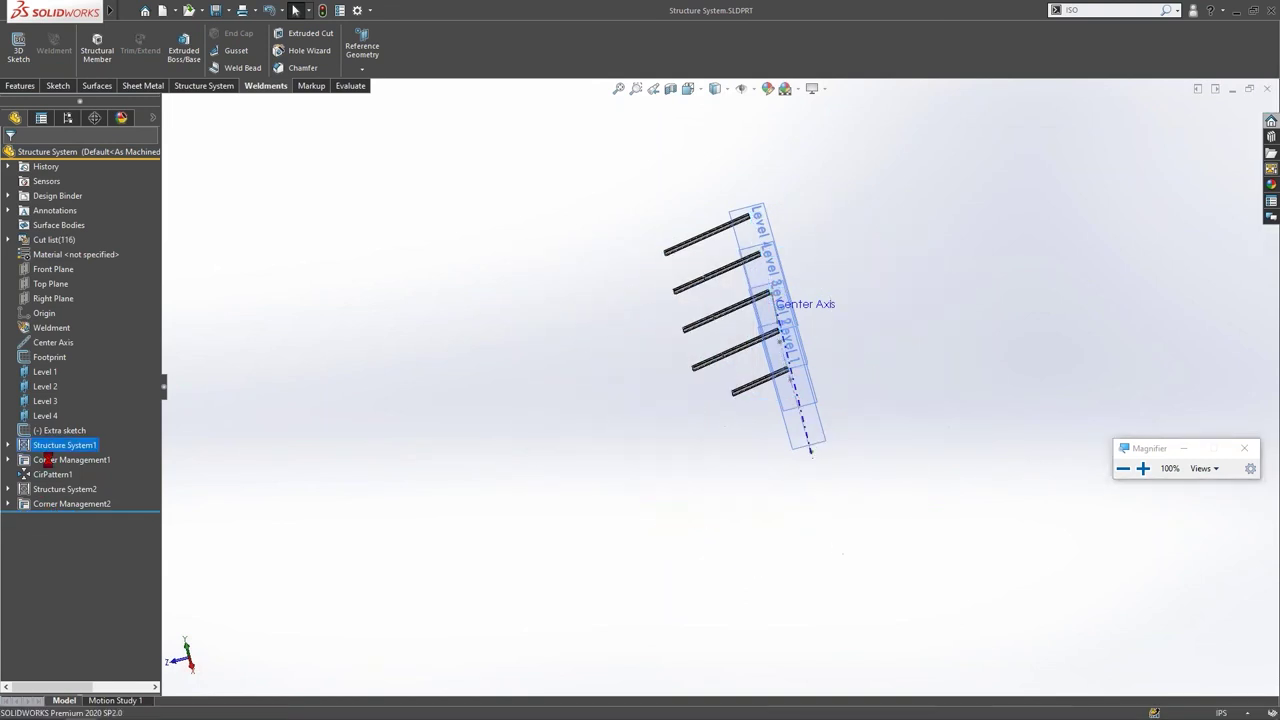
left_click(53, 447)
key("Delete")
key("Return")
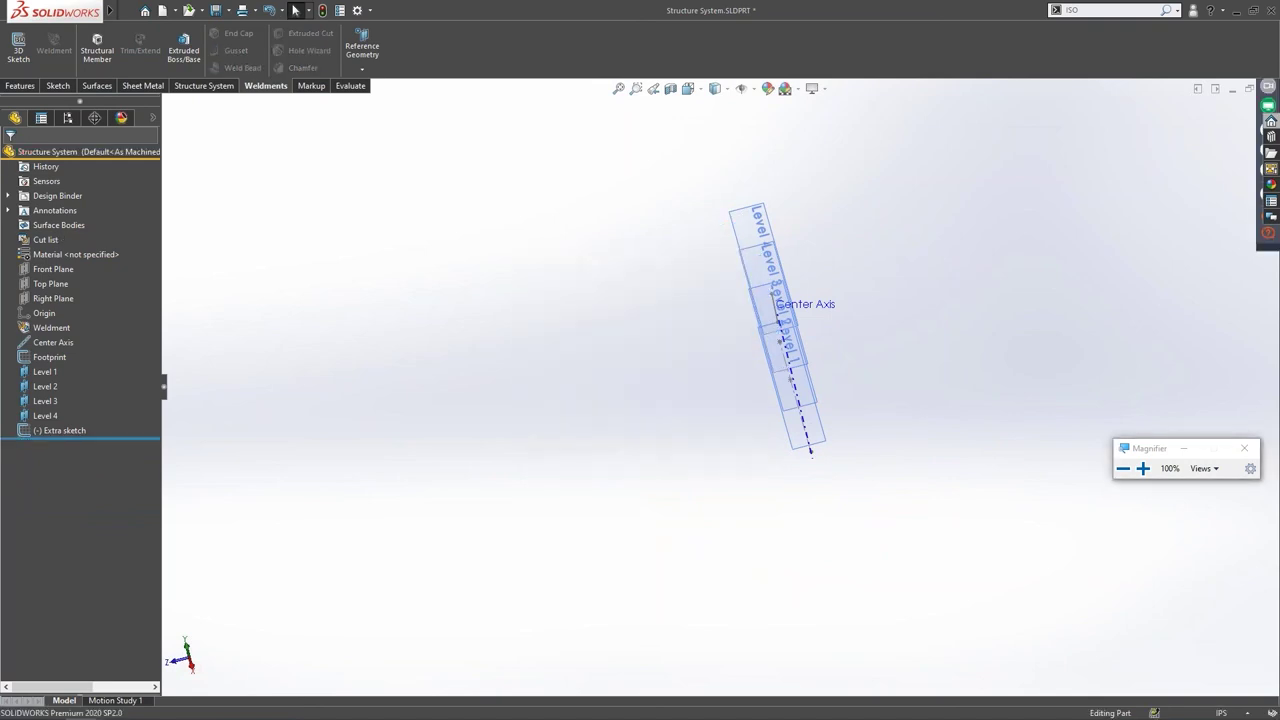
Step: Orient the view normal to the Extra sketch so the level planes are seen edge-on
middle_click_drag(443, 445, 703, 377)
key("space")
left_click(836, 447)
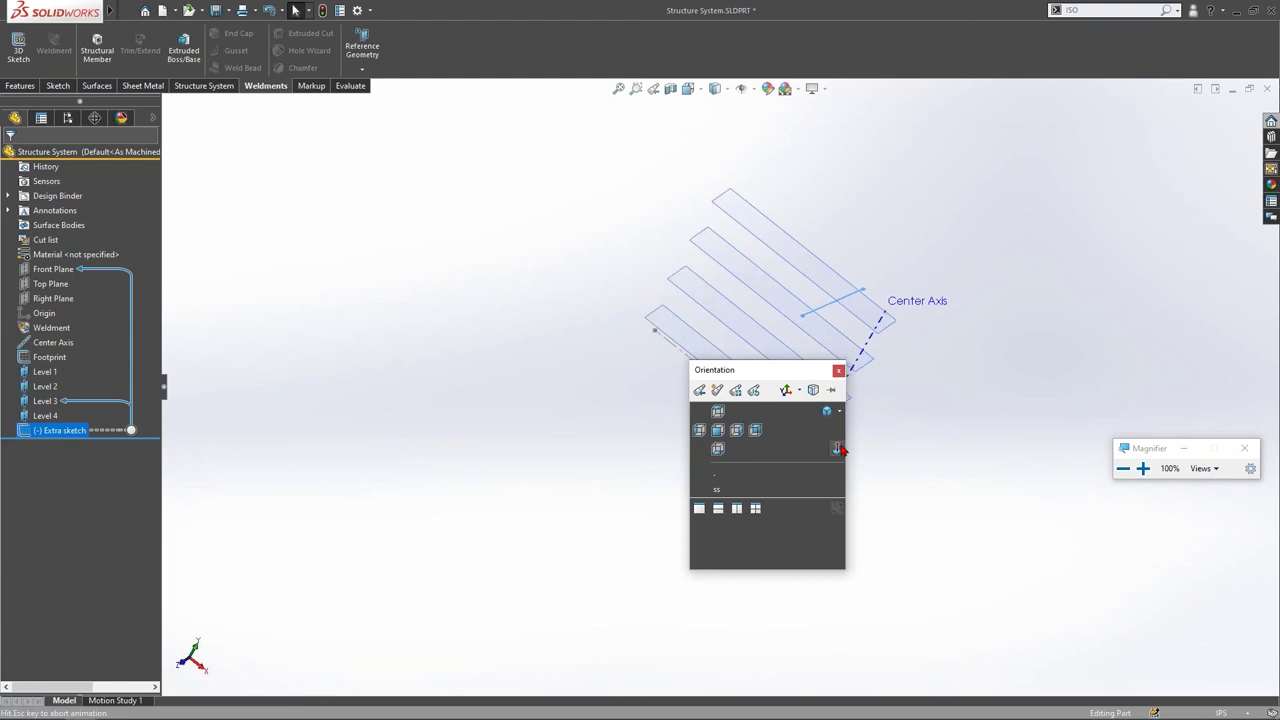
key("ctrl+8")
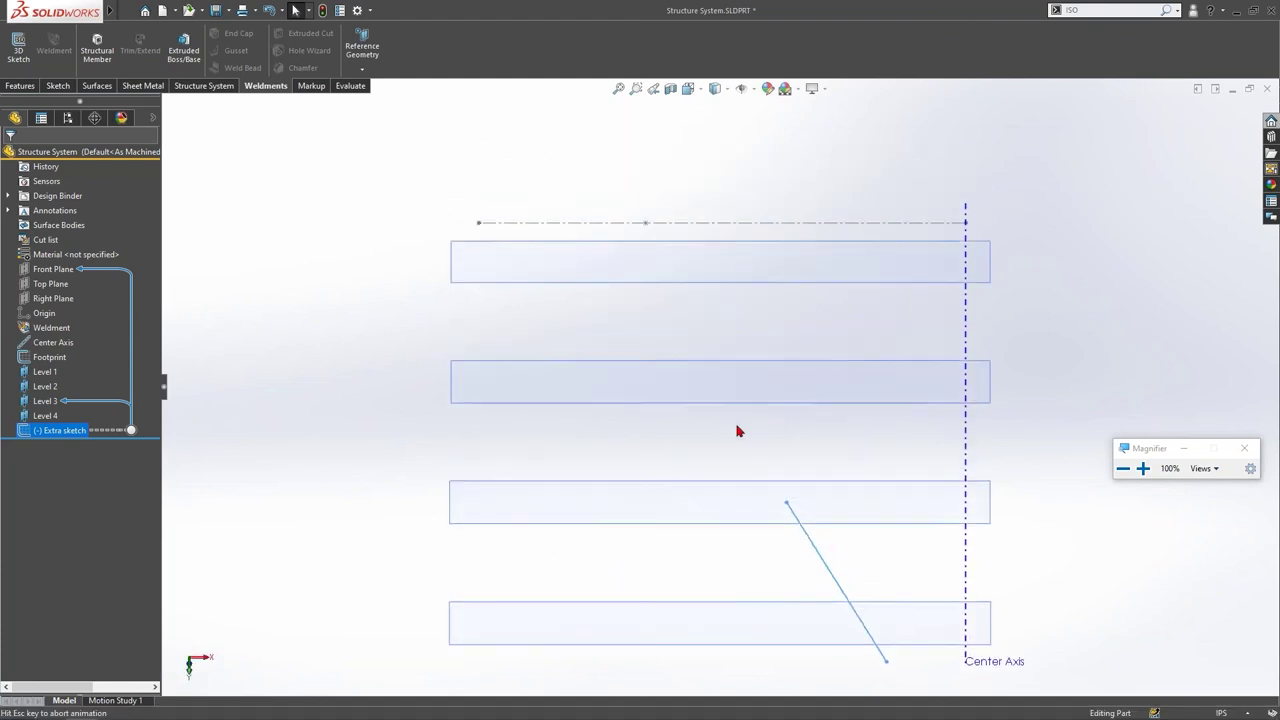
left_click(227, 341)
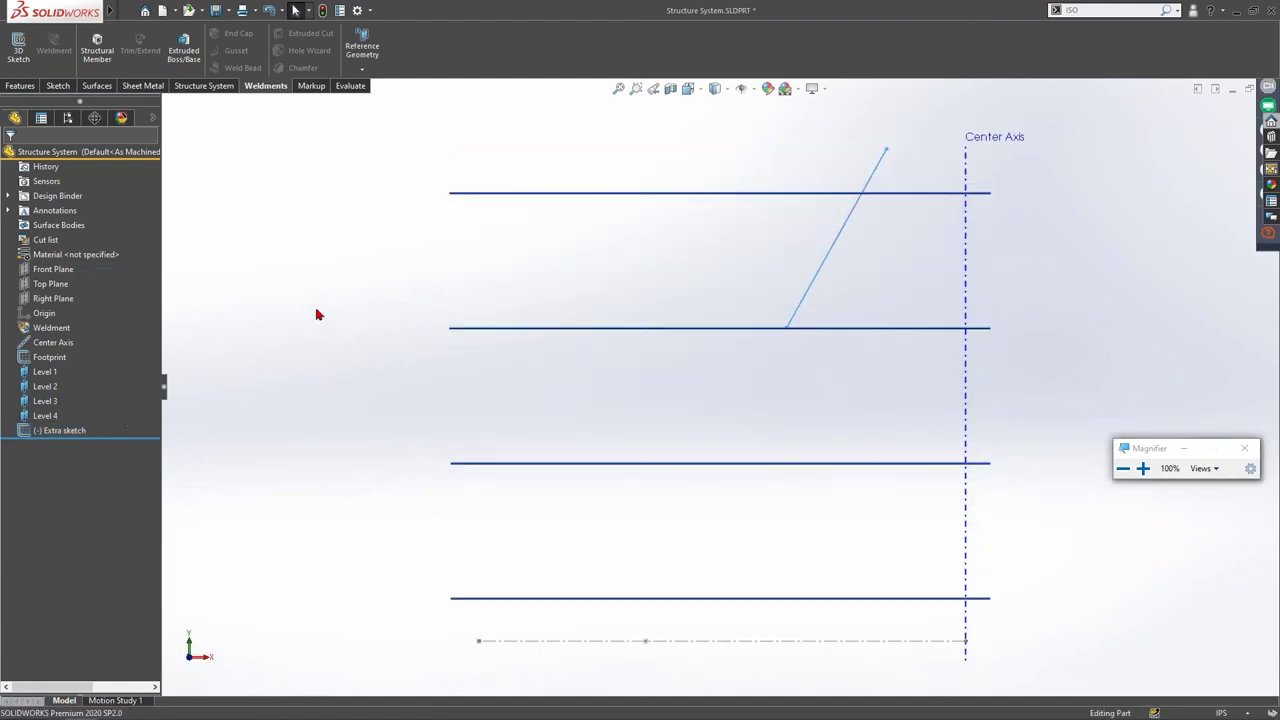
Step: Start a new structure system and set its primary member type to point and length with an Up to Plane end condition
left_click(224, 87)
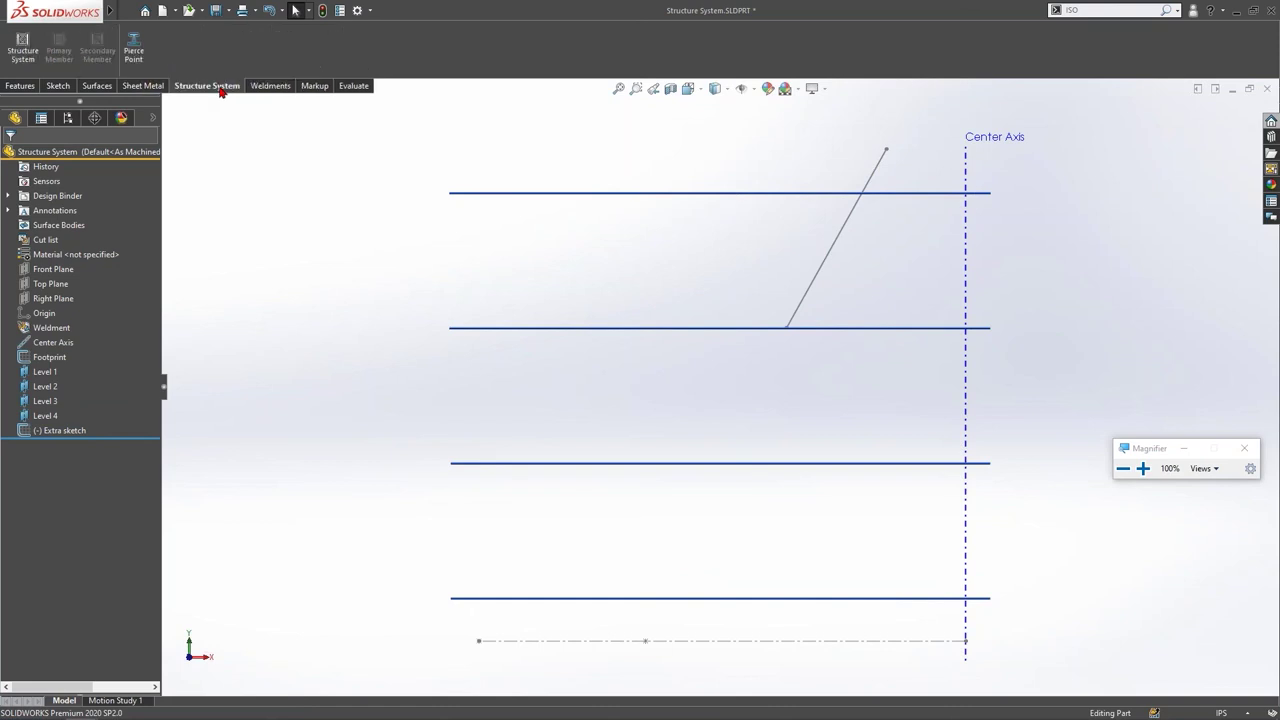
right_click(214, 92)
mouse_move(250, 128)
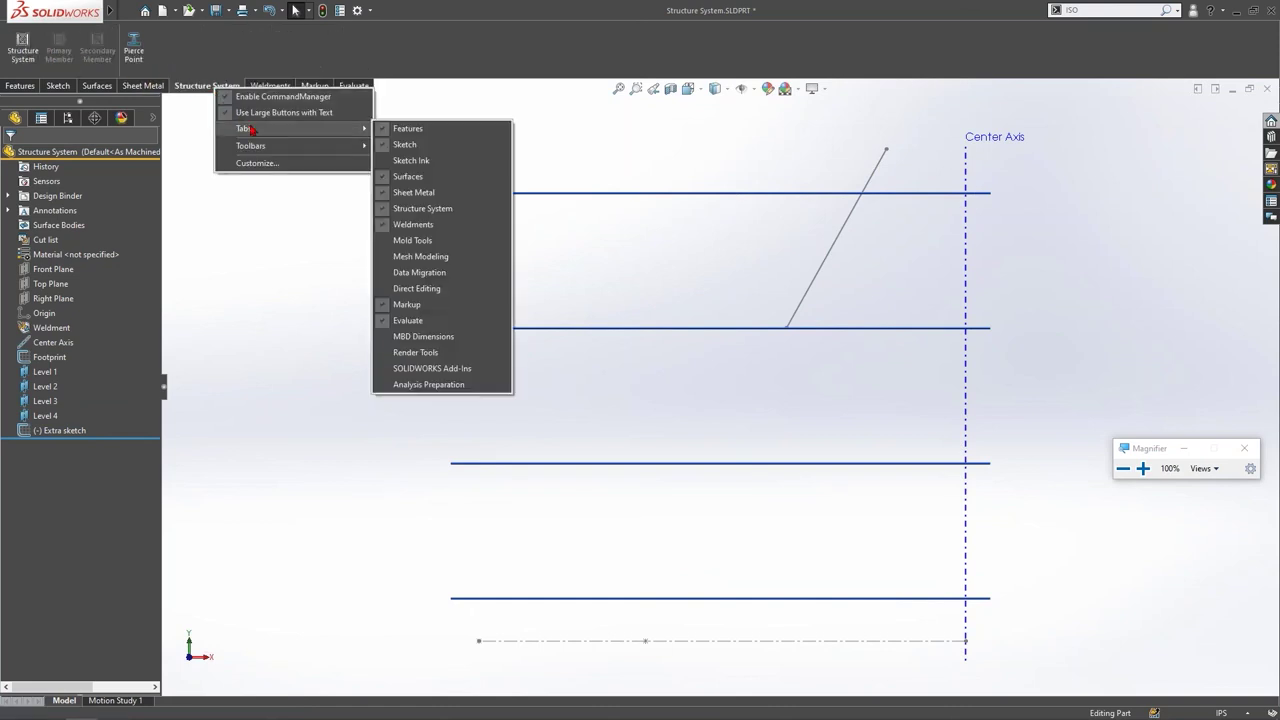
left_click(190, 66)
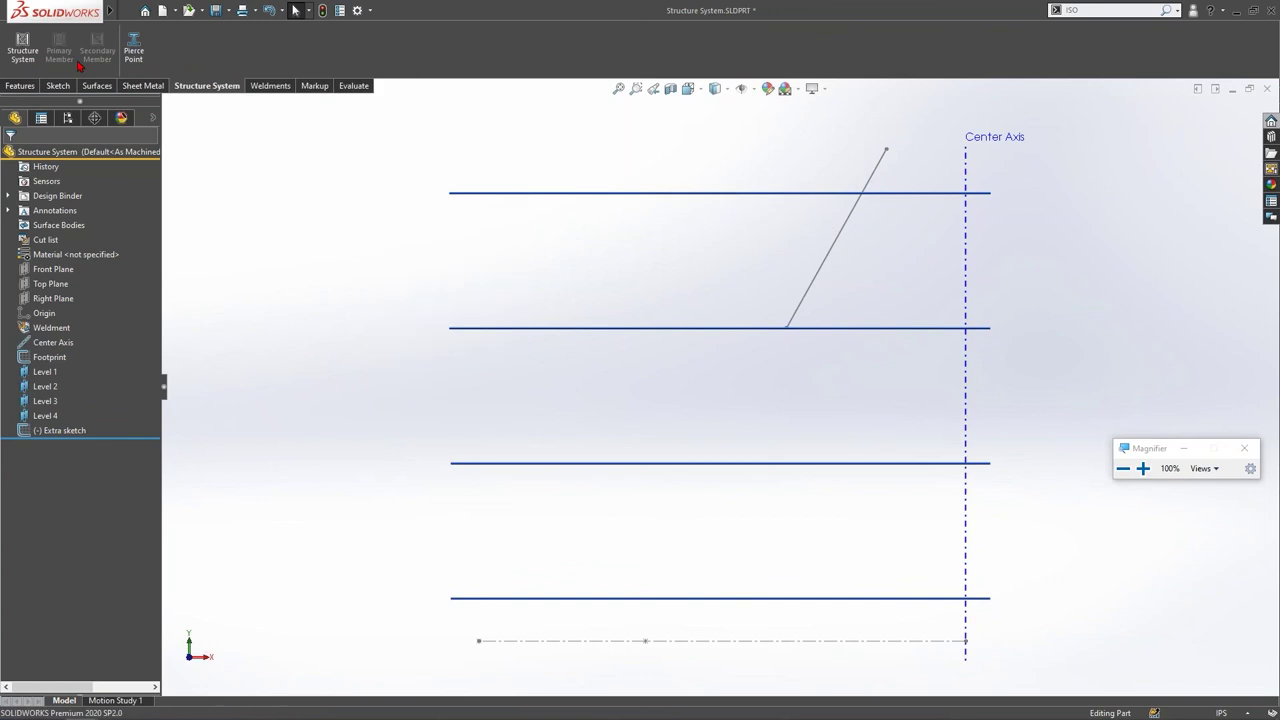
left_click(27, 58)
left_click(36, 56)
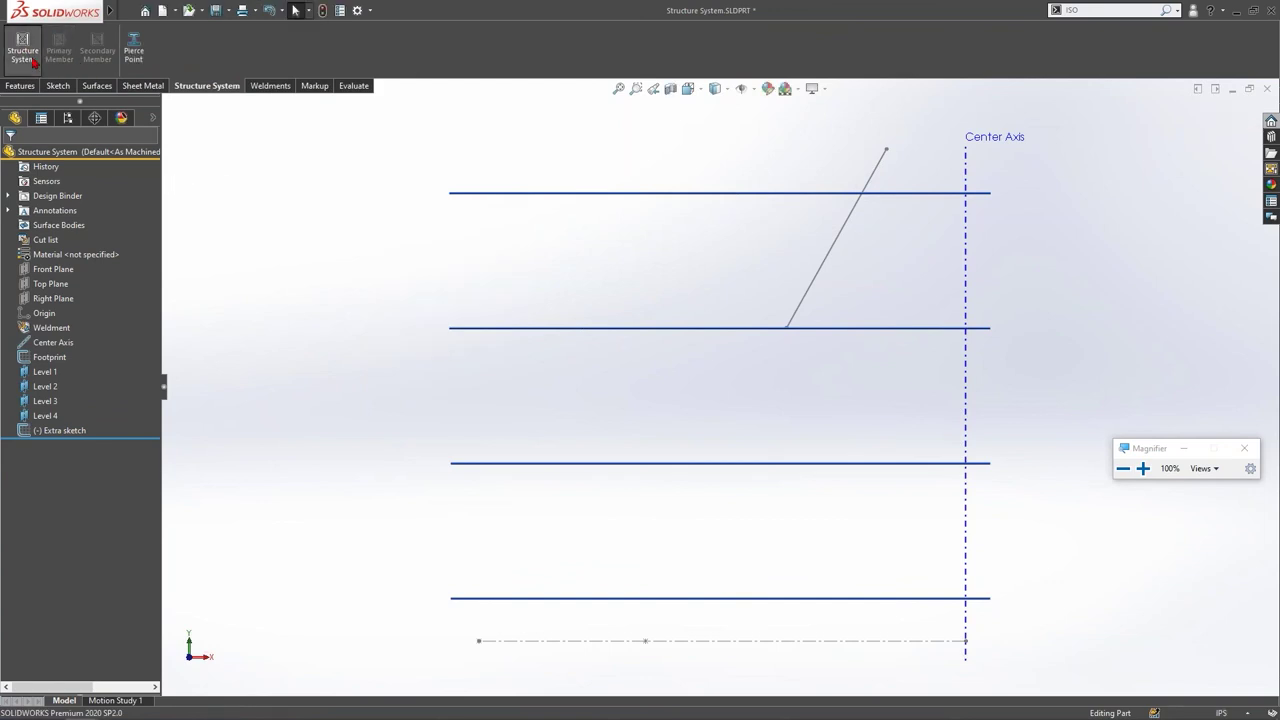
left_click(34, 58)
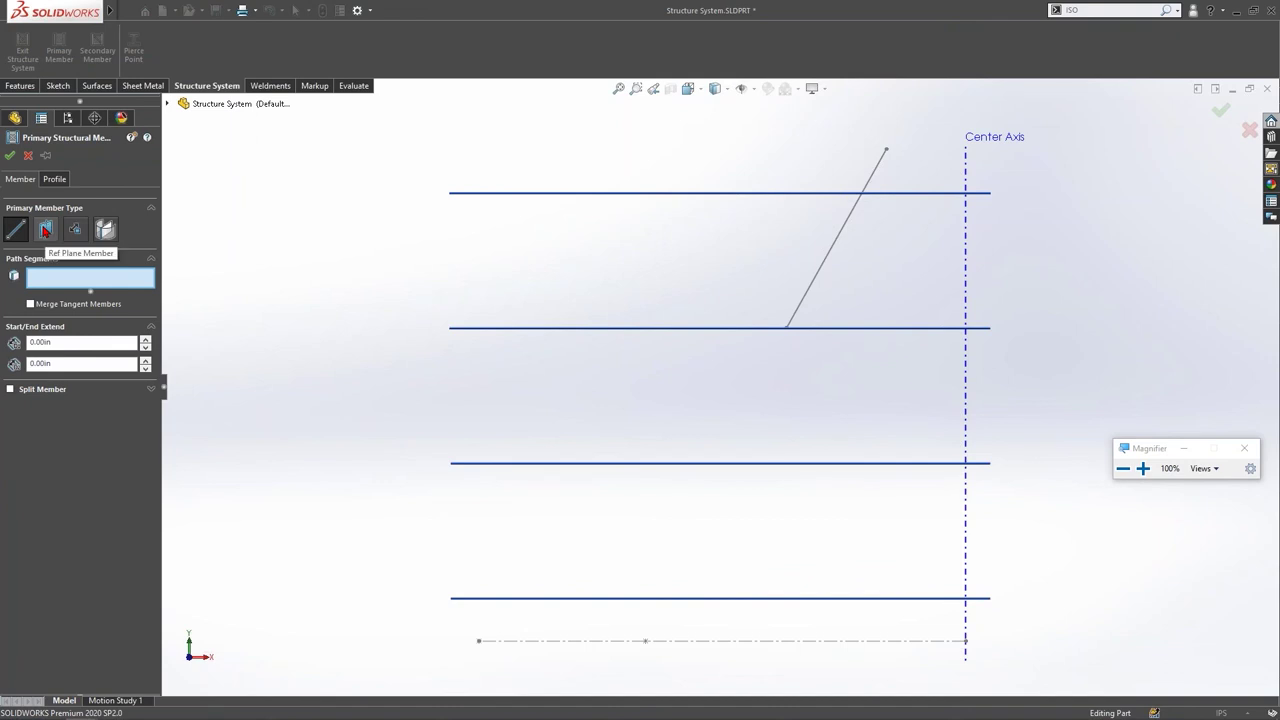
left_click(45, 231)
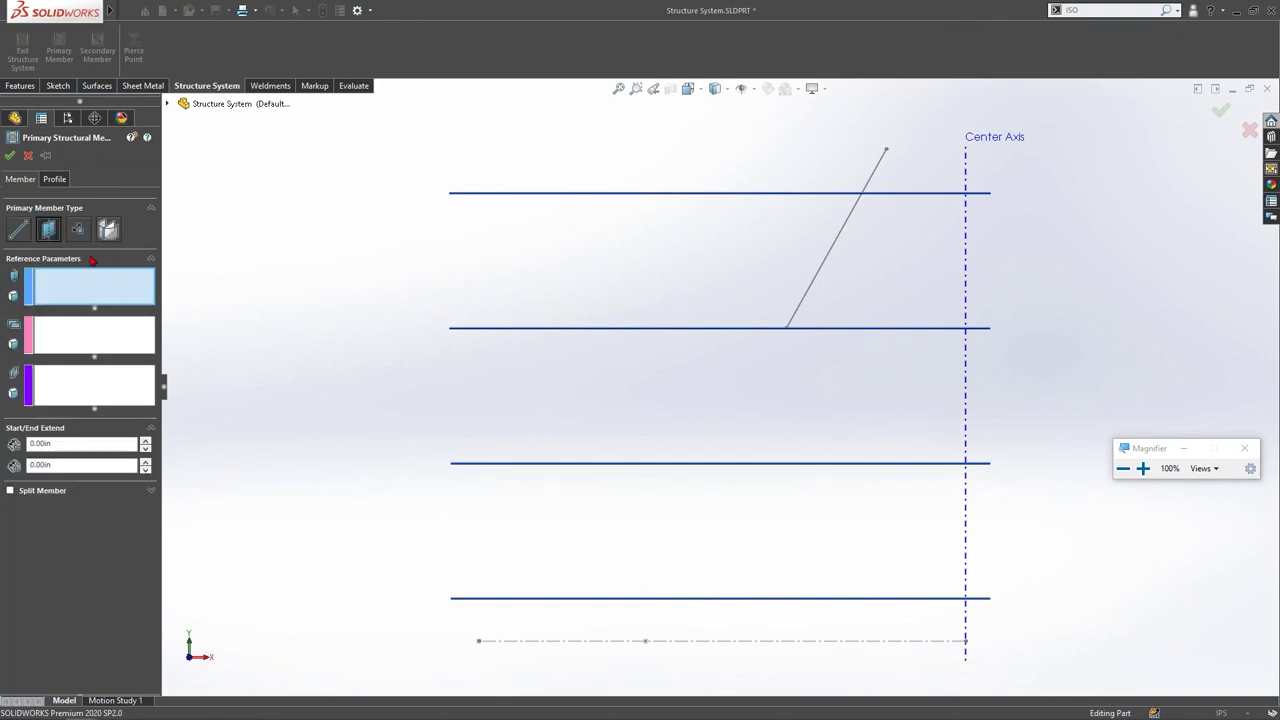
left_click(78, 230)
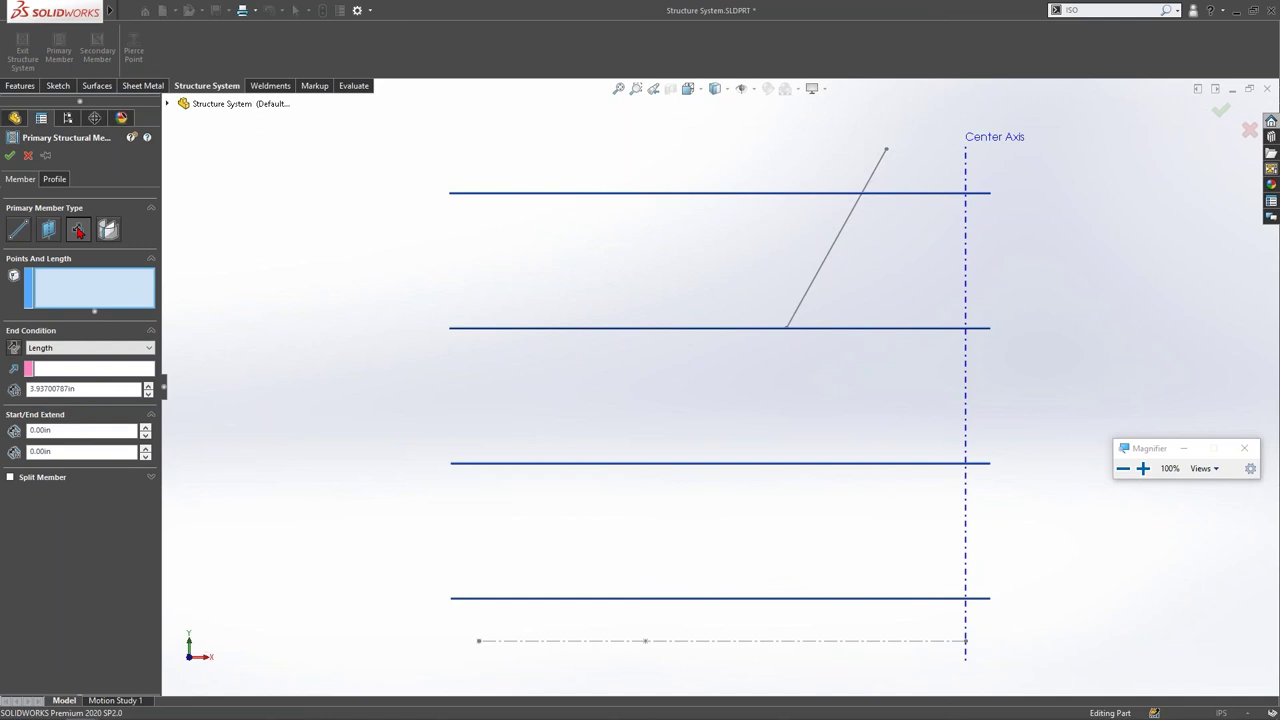
left_click(87, 347)
left_click(66, 386)
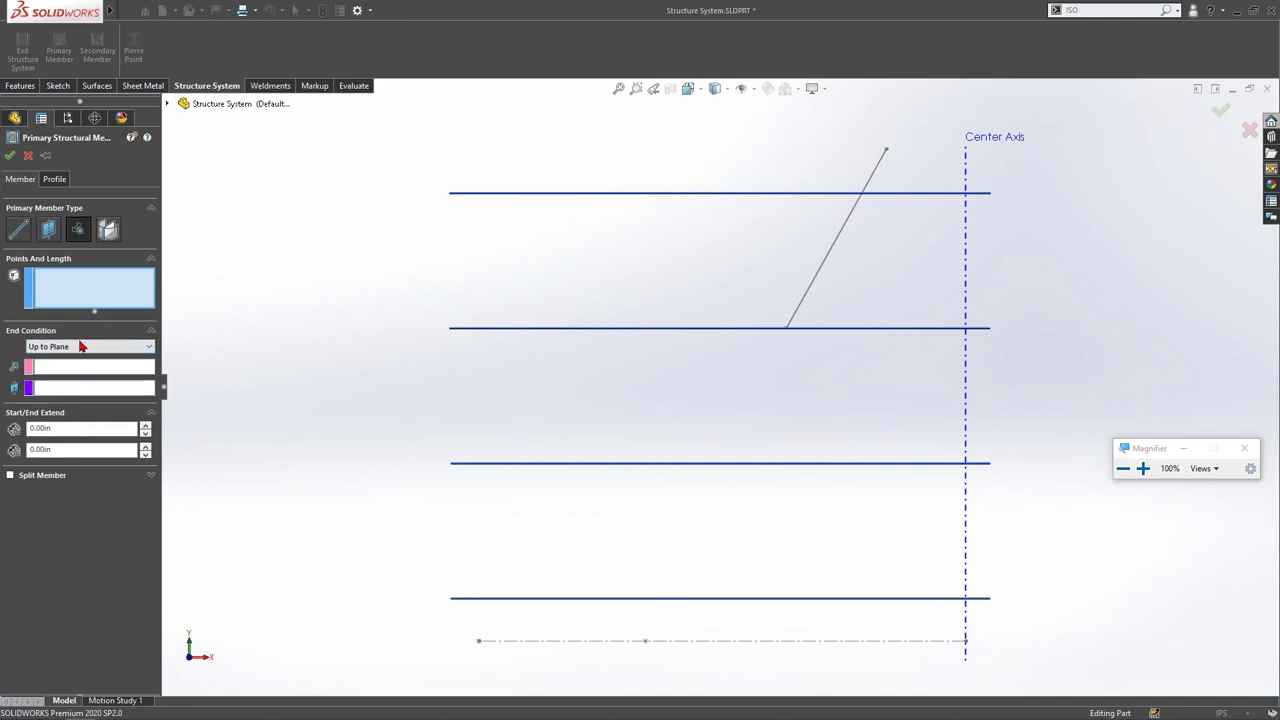
Step: Define the primary members from the two Footprint points up to the Level 4 plane, using the angled Extra sketch line as direction
left_click(479, 643)
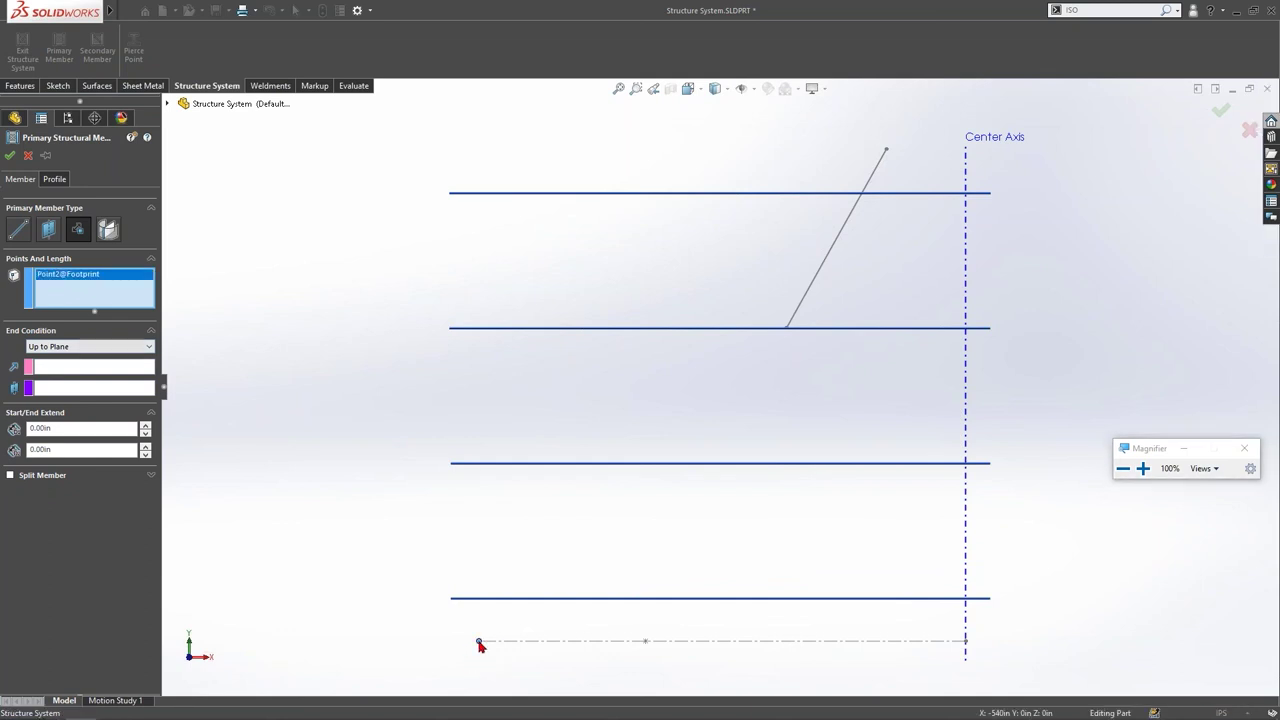
left_click(647, 642)
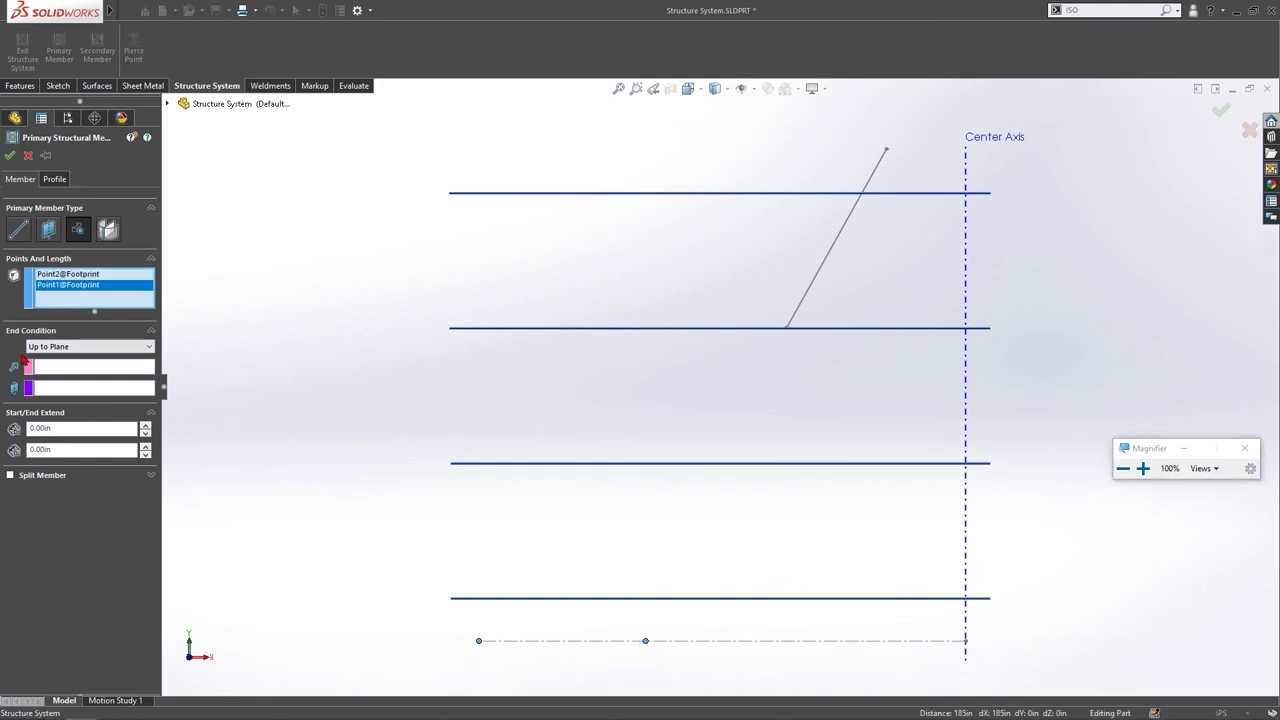
left_click(79, 391)
left_click(528, 192)
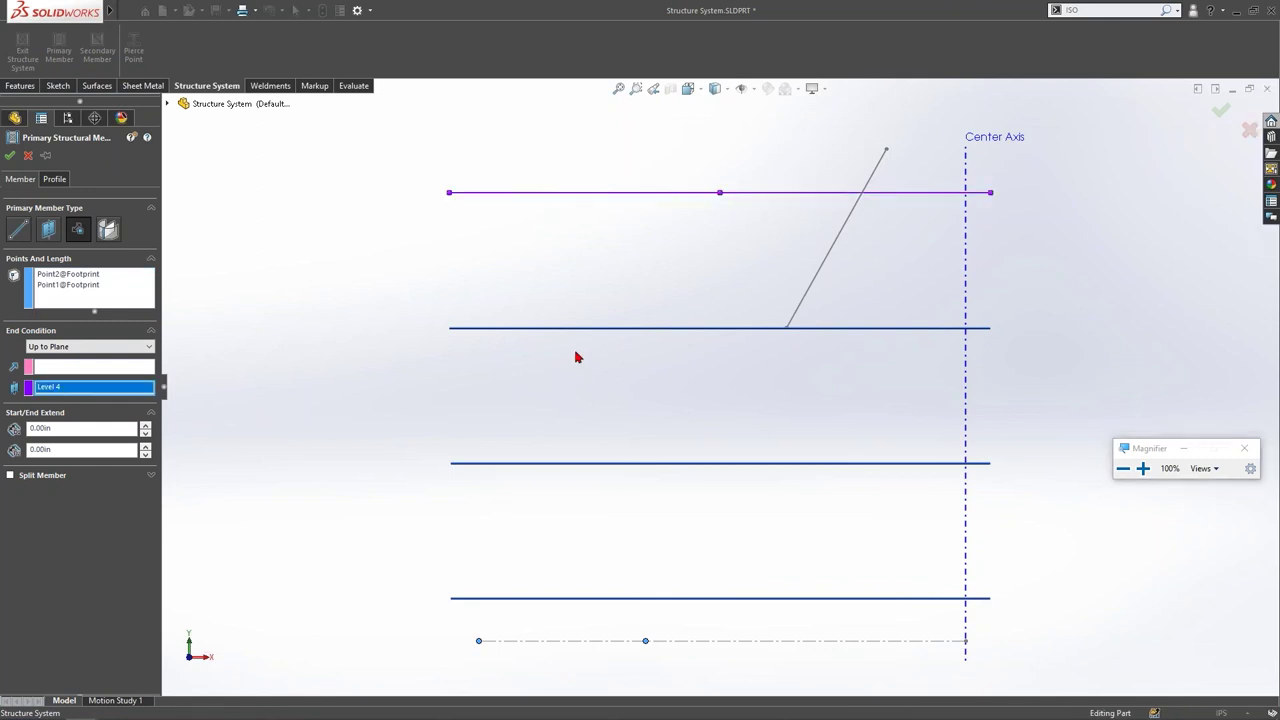
left_click(66, 369)
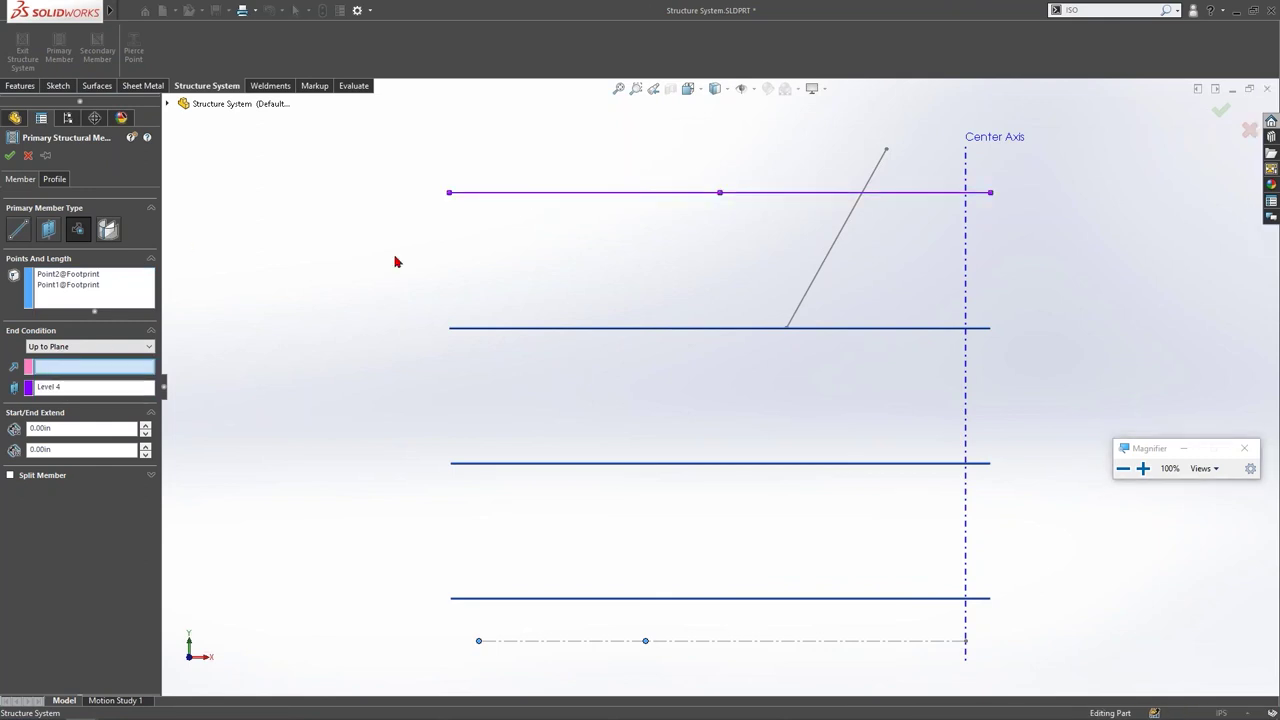
left_click(820, 270)
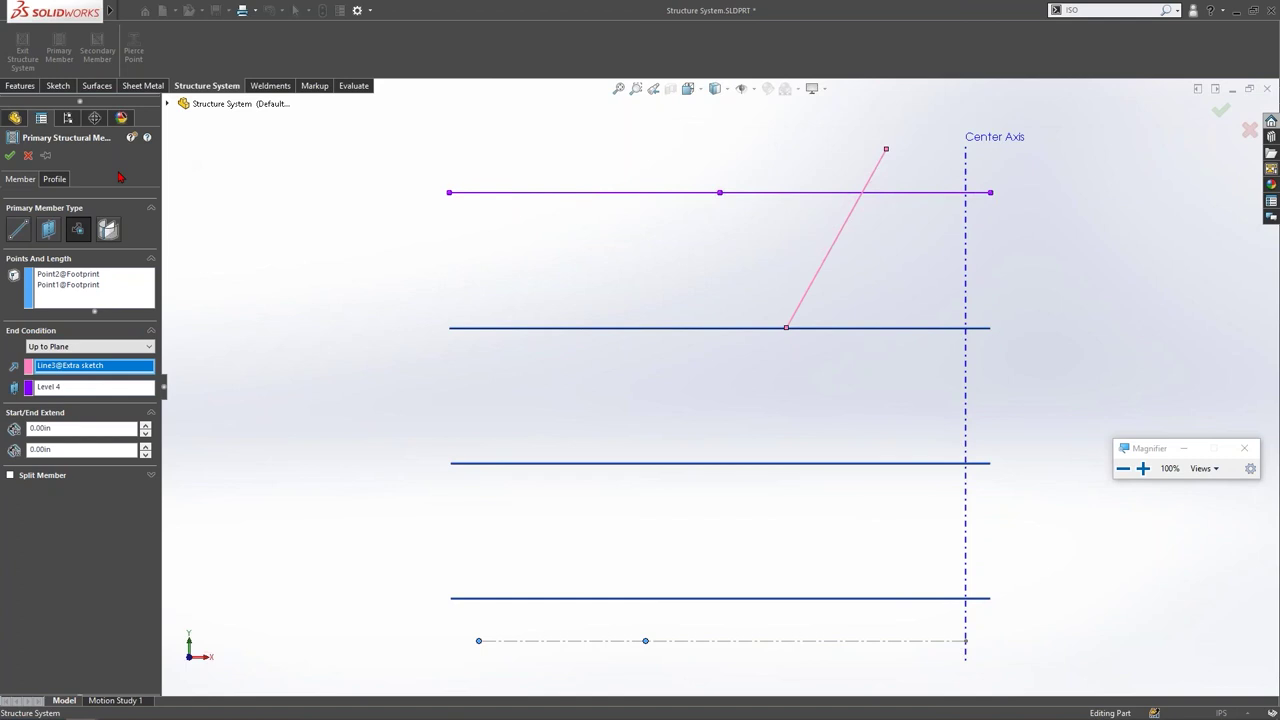
Step: Set the member profile to _CHFT Profiles, W Section, size W14x48*
left_click(54, 179)
left_click(78, 237)
left_click(77, 248)
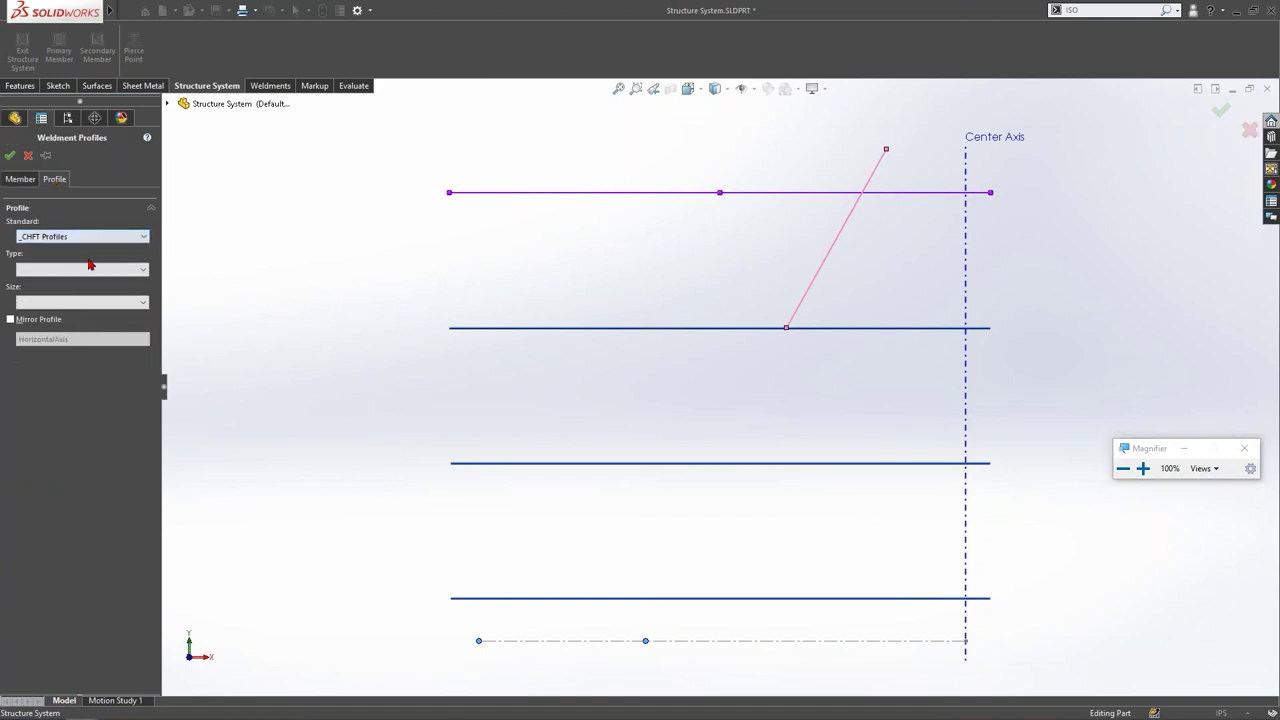
left_click(82, 269)
left_click(62, 307)
left_click(63, 303)
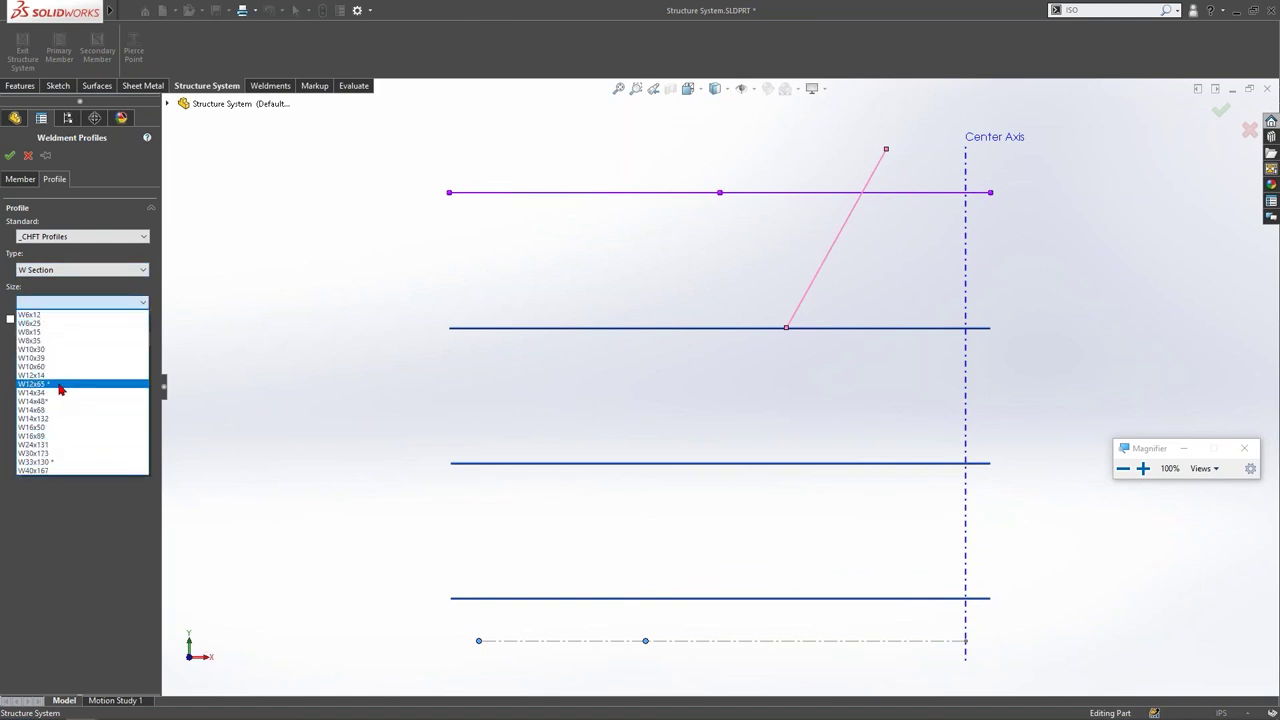
left_click(58, 400)
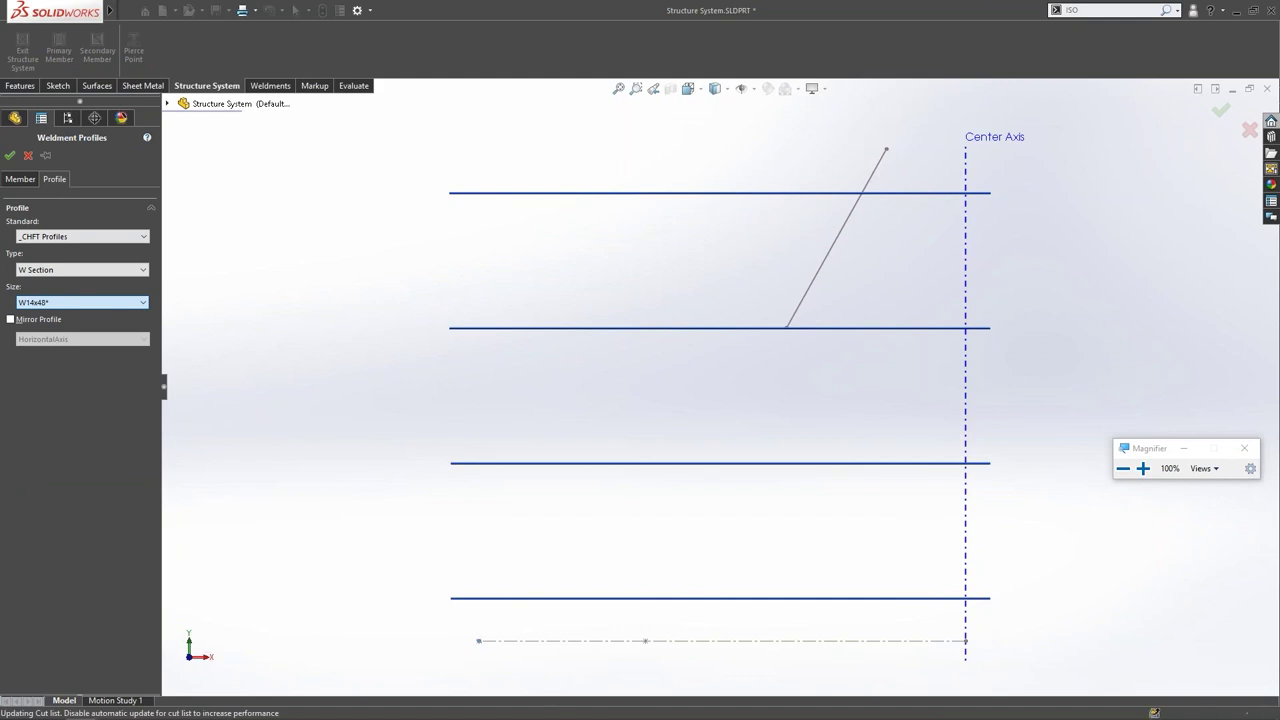
Step: Remove the angled direction line and create the two primary members as vertical columns up to Level 4
left_click(34, 180)
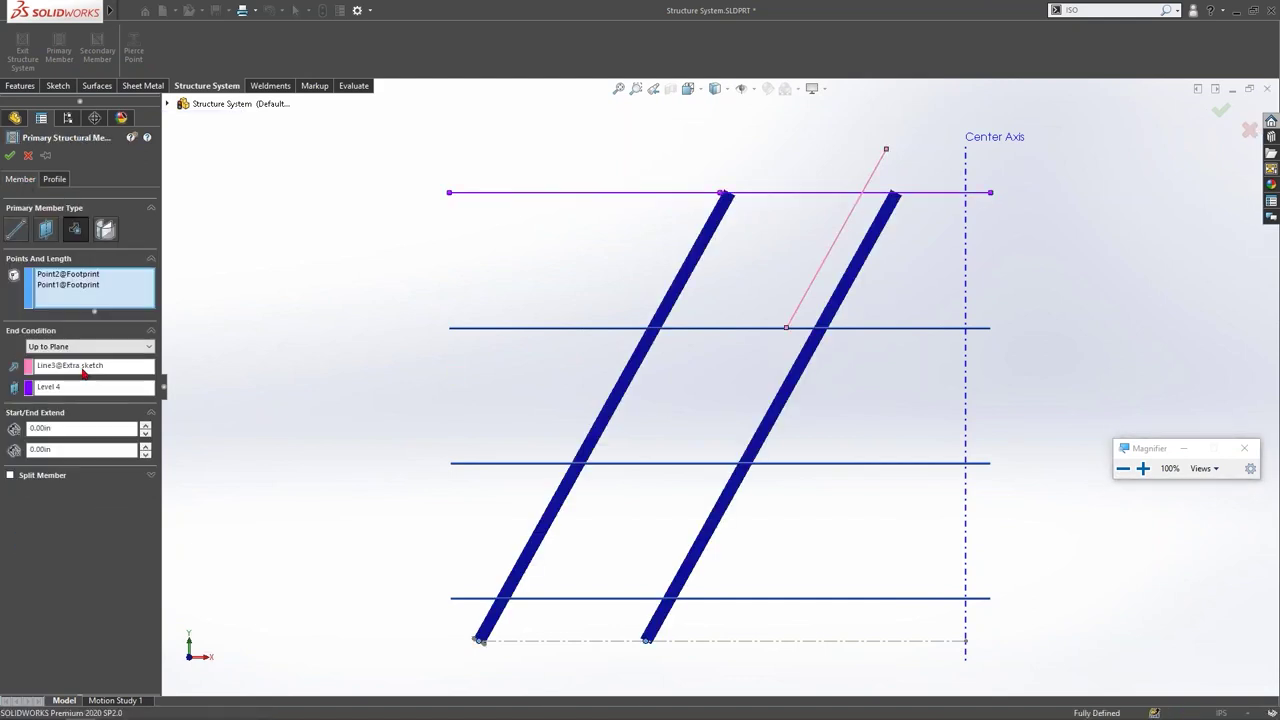
key("Delete")
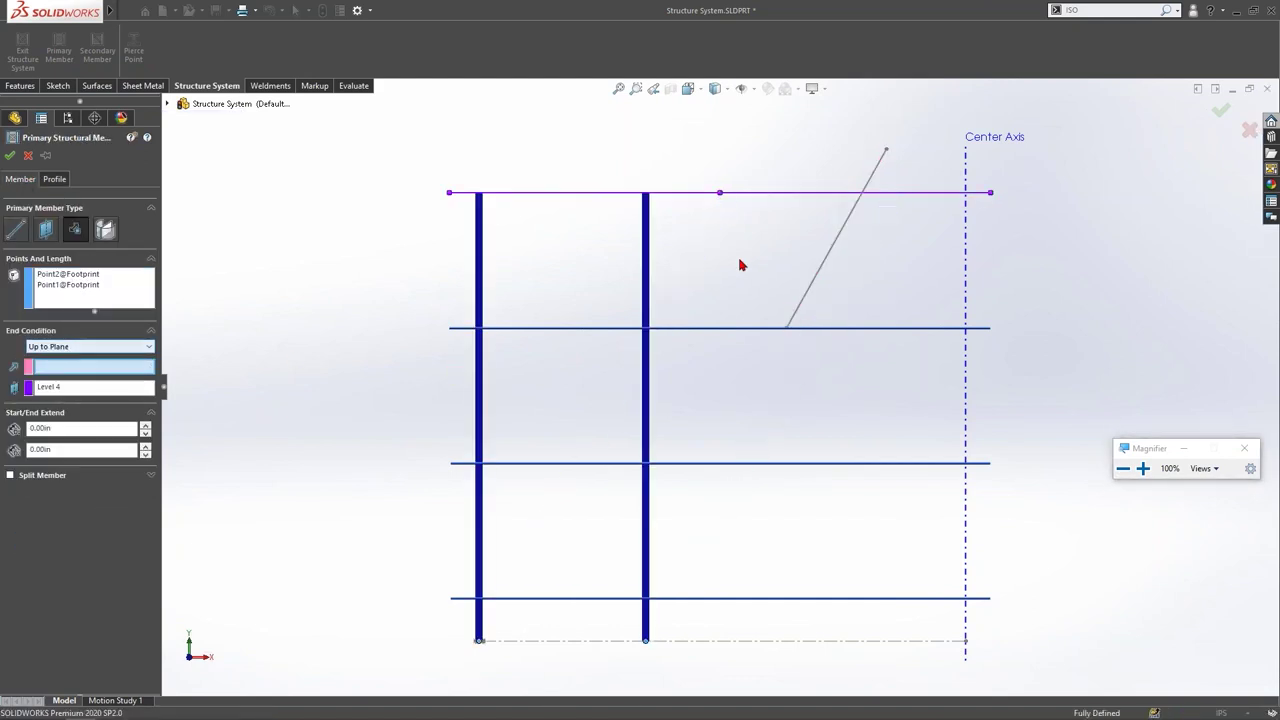
left_click(828, 257)
left_click(828, 257)
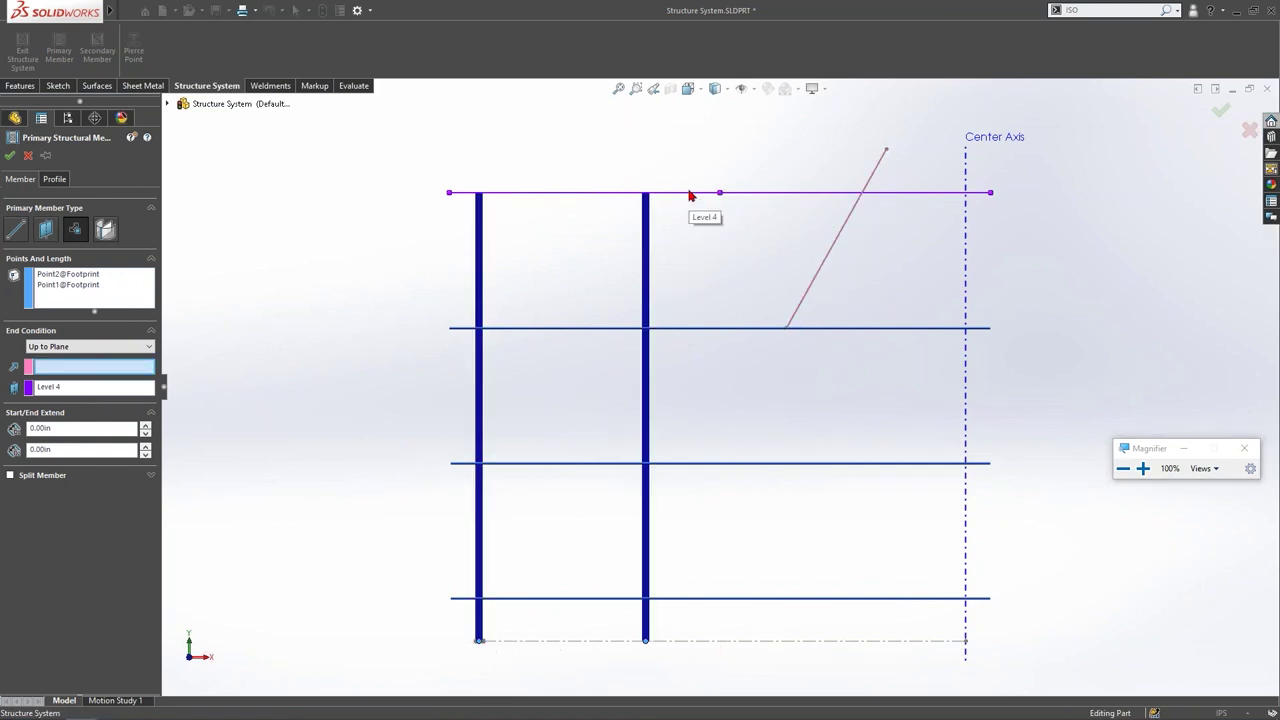
key("Return")
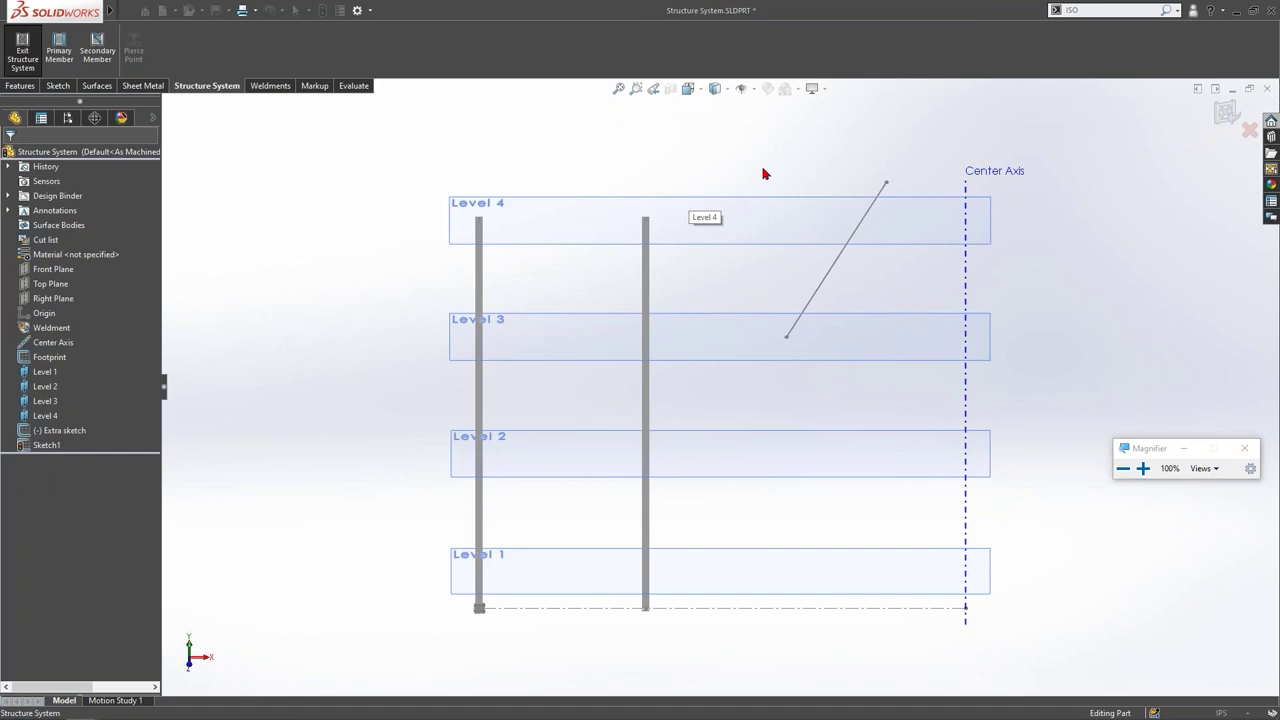
Step: Add secondary members between the two columns at the Level 1, Level 2, Level 3 and Level 4 planes
left_click_drag(1190, 126, 385, 178)
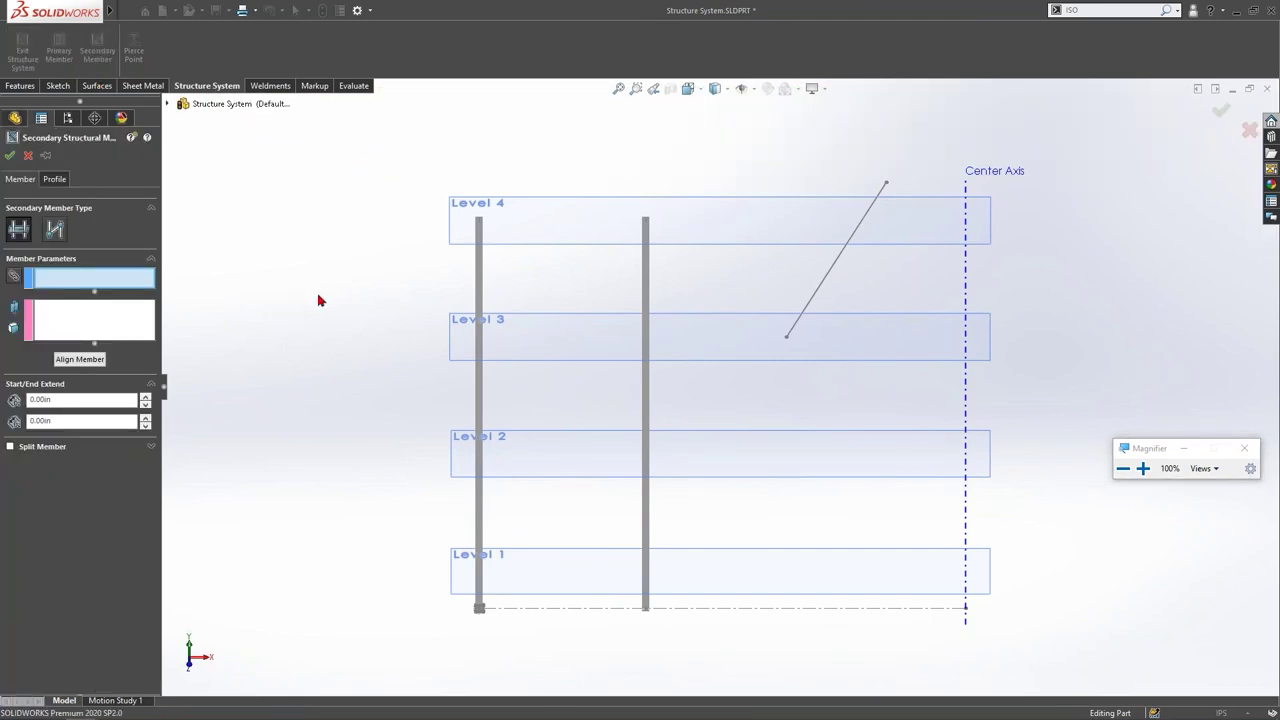
left_click(483, 548)
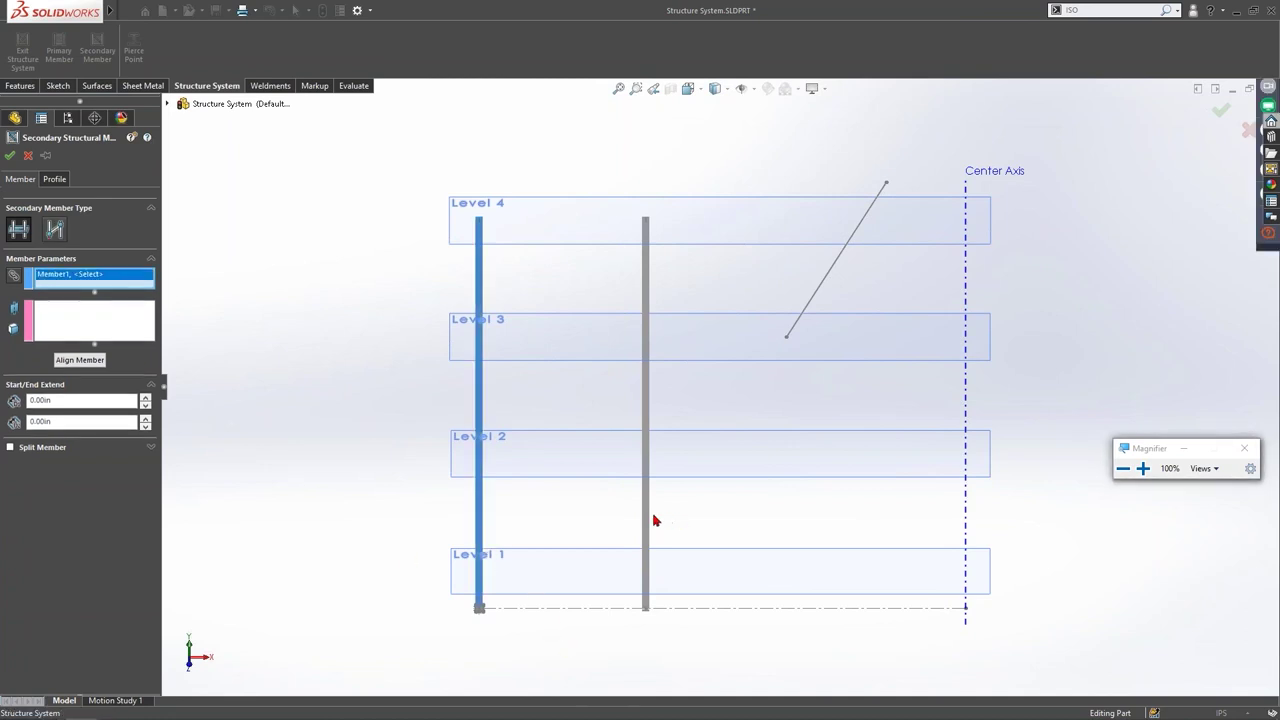
left_click(648, 520)
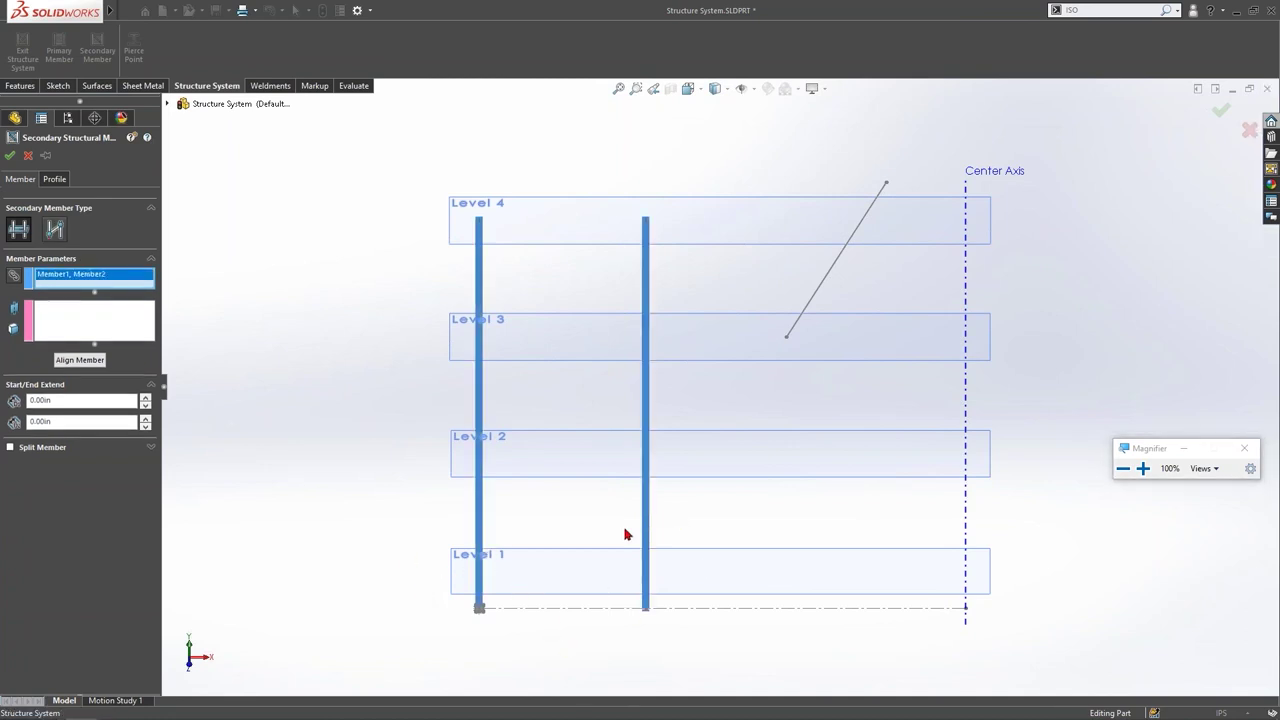
left_click(84, 326)
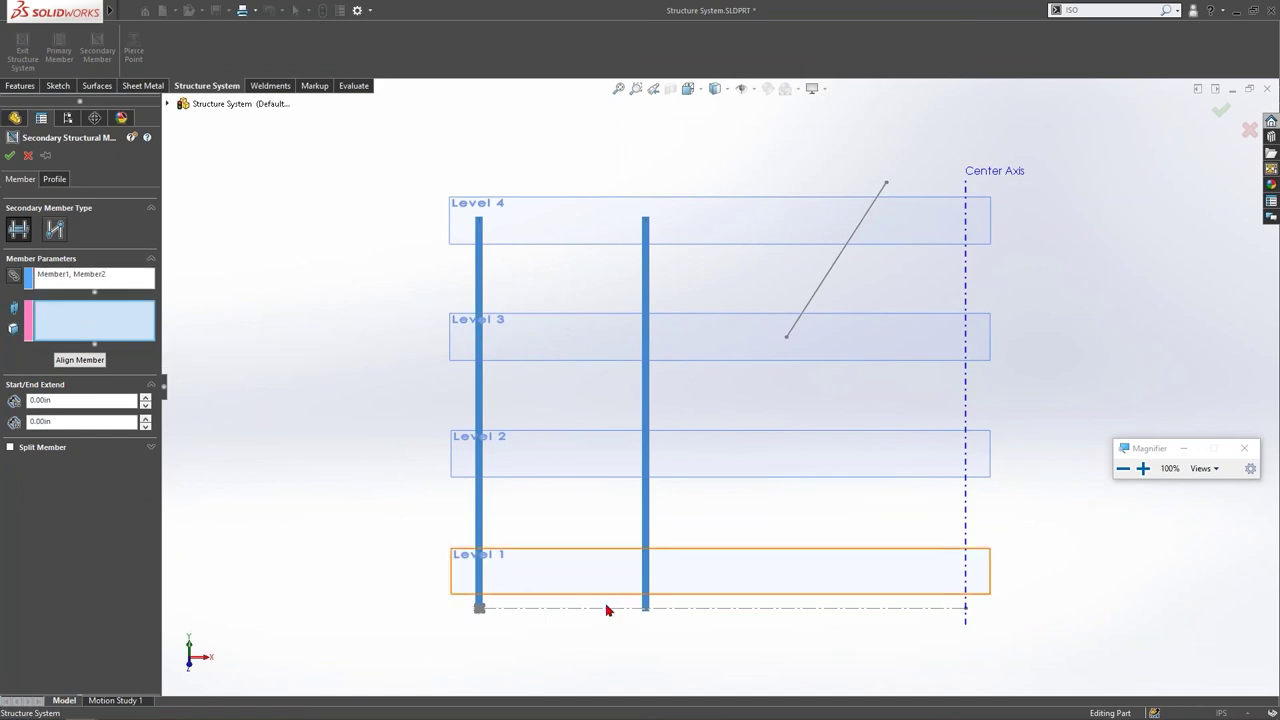
left_click(588, 590)
left_click(580, 462)
left_click(571, 337)
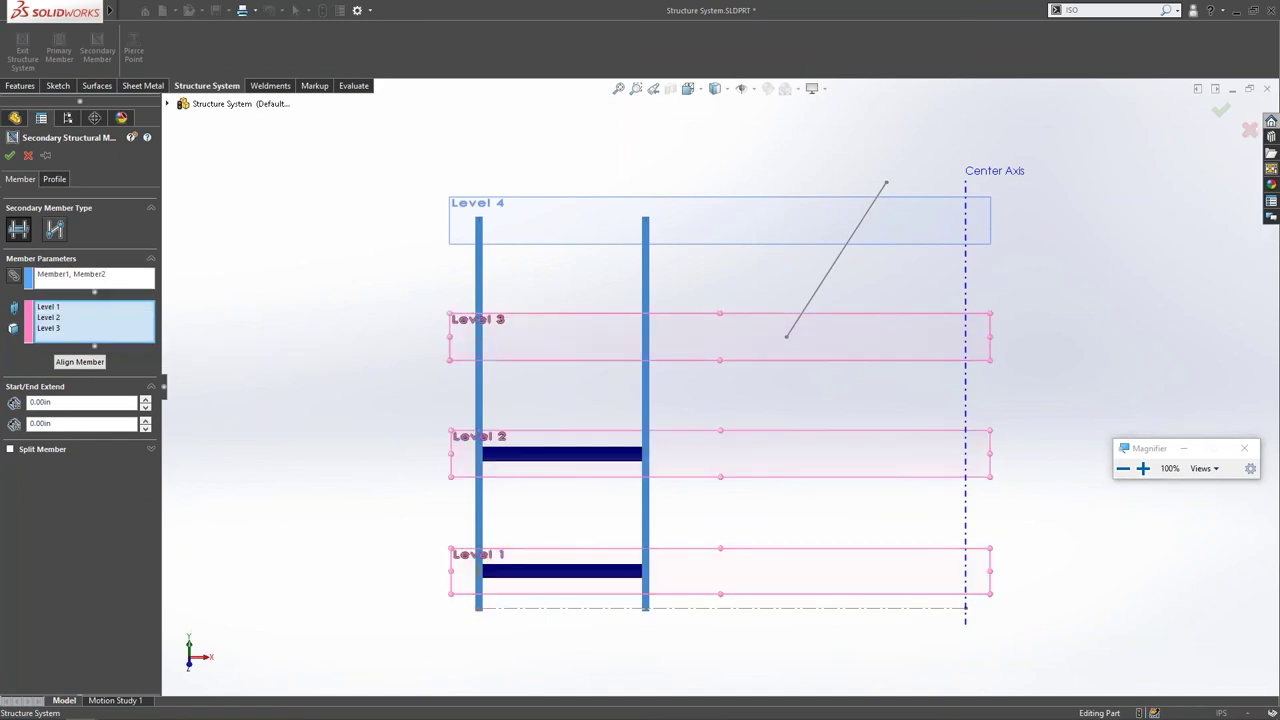
left_click(573, 235)
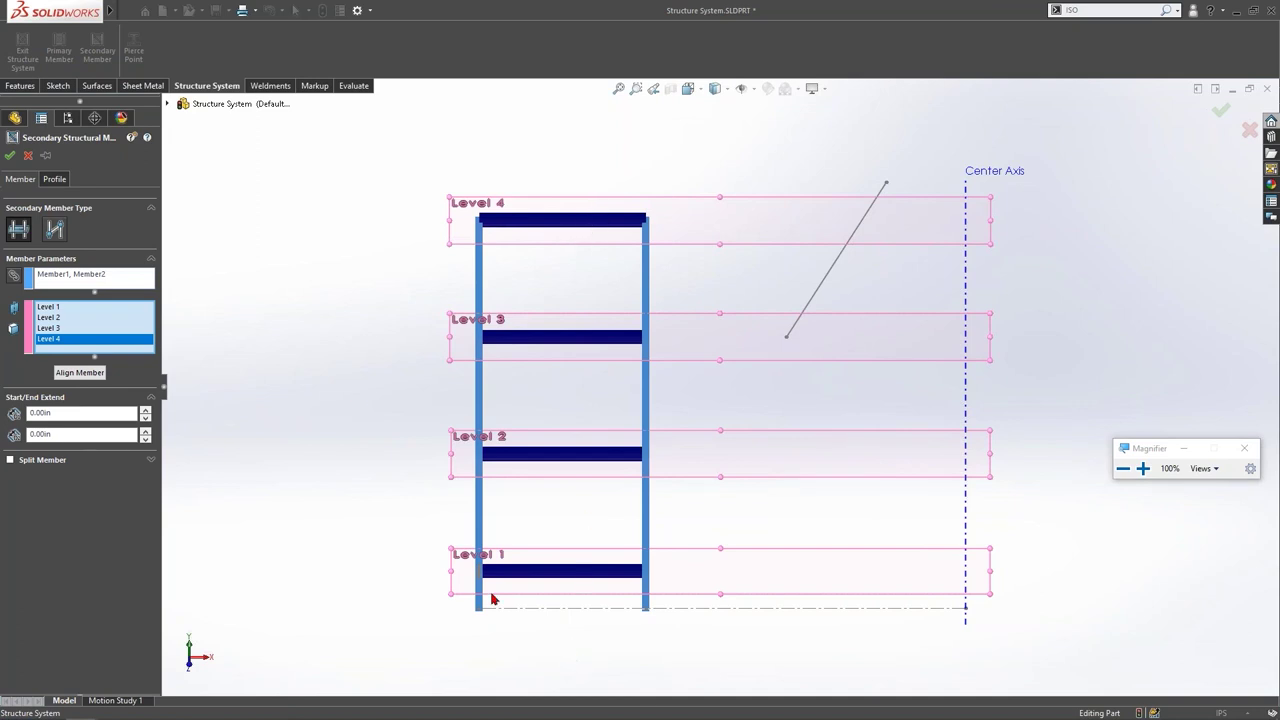
left_click(12, 157)
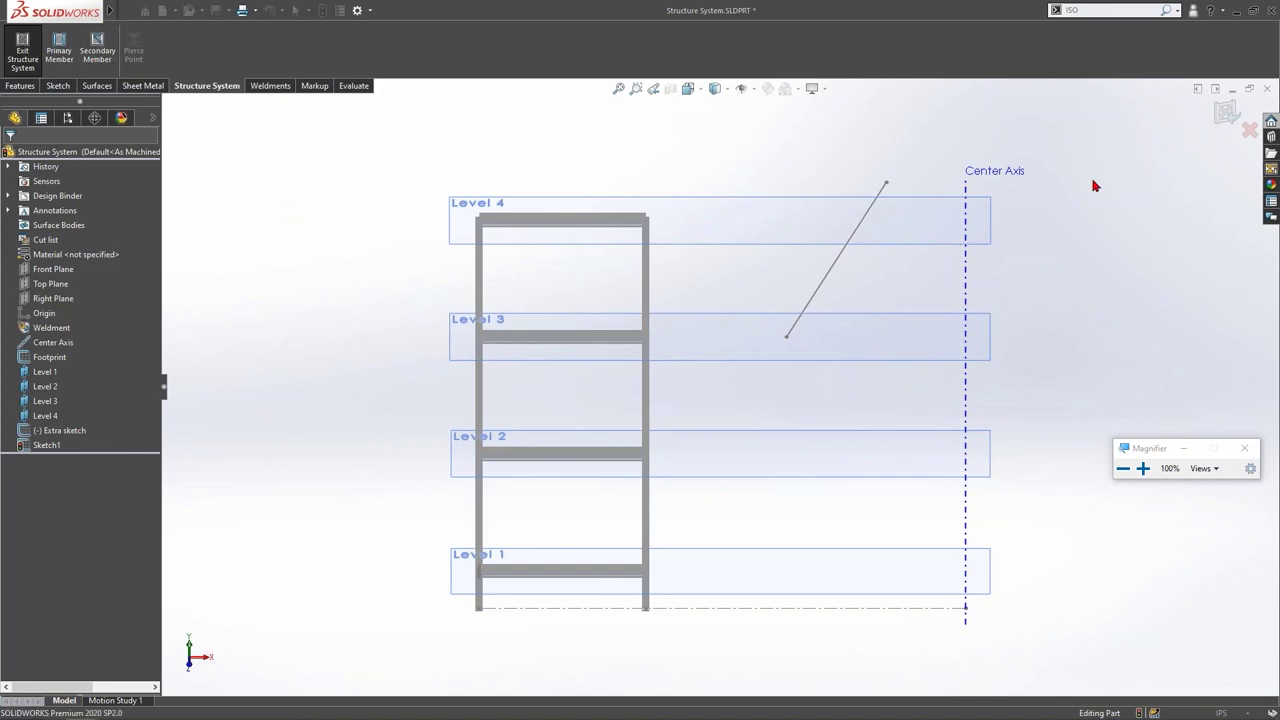
Step: Set the pierce point of the Level 4 secondary member to the profile point that brings its top flange level with the Level 4 plane
scroll(625, 240, "down", 6)
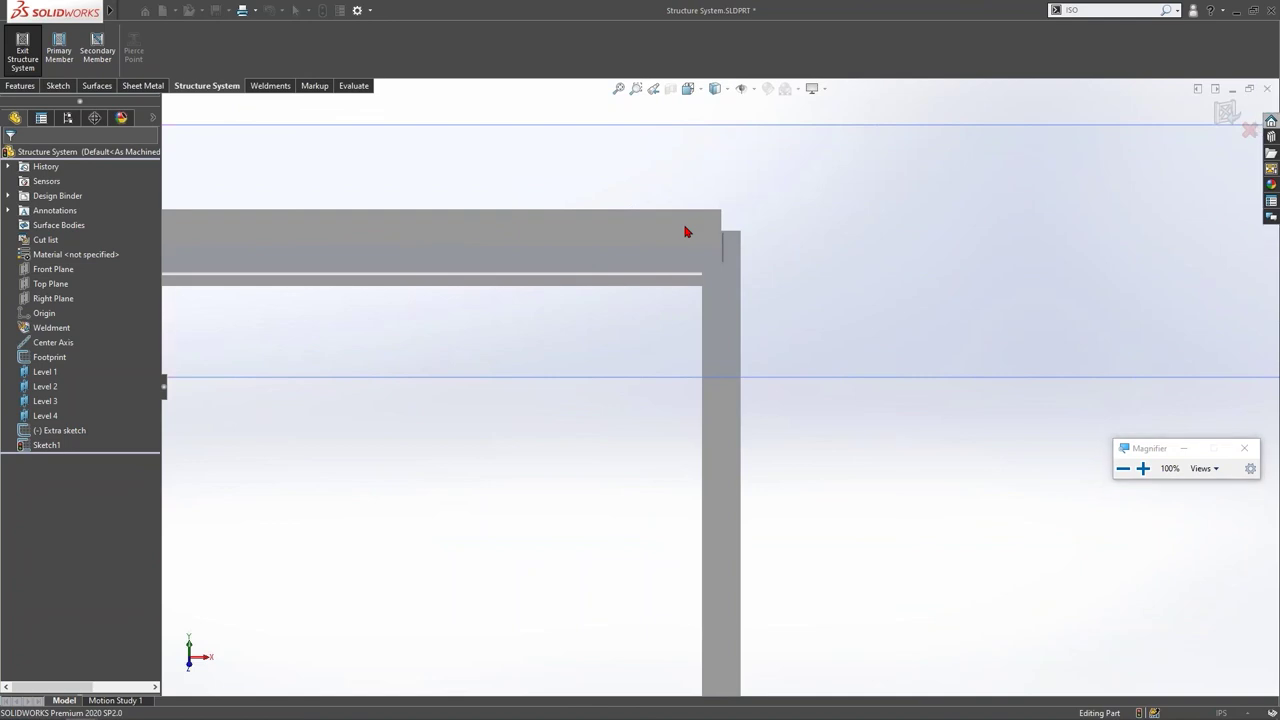
left_click(686, 233)
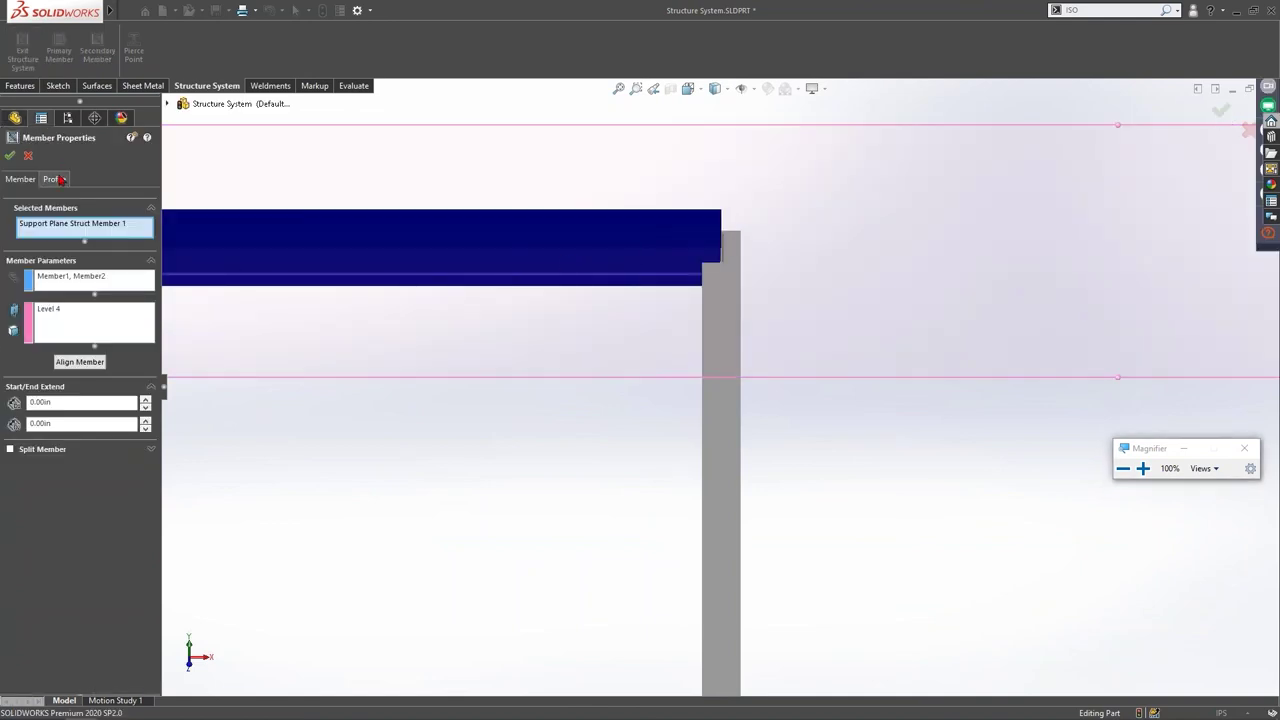
left_click(55, 179)
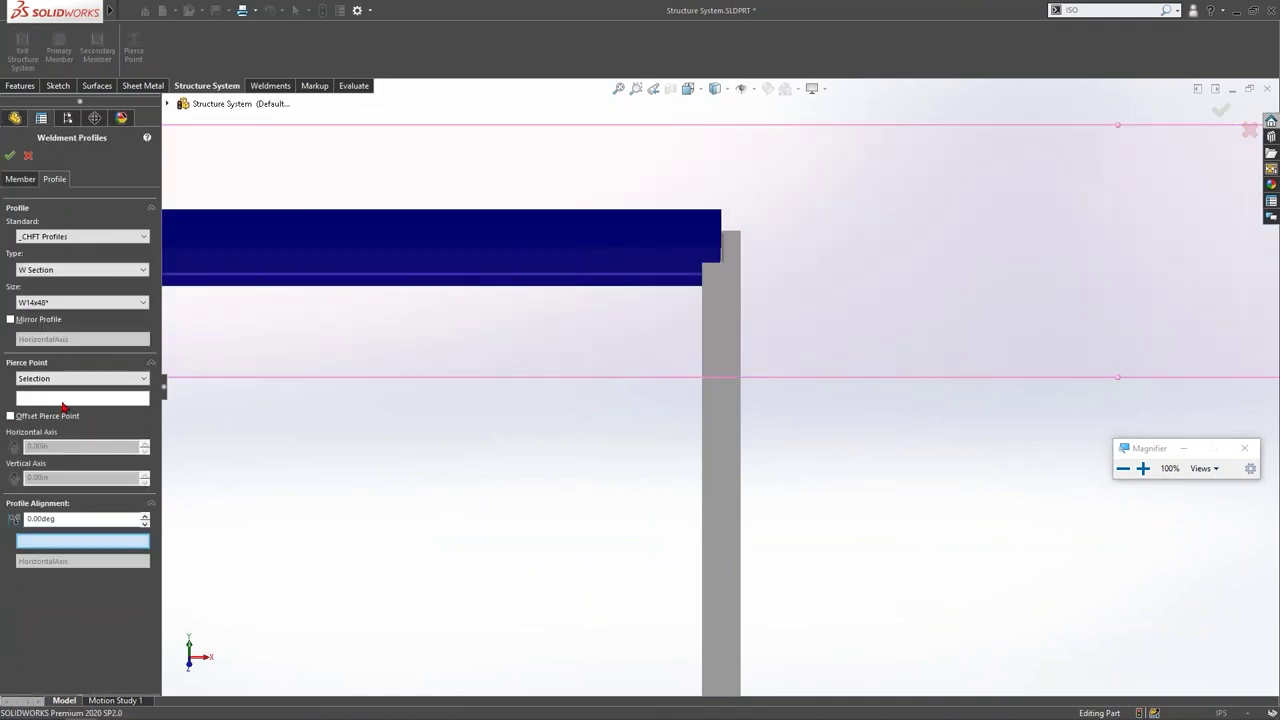
left_click(97, 400)
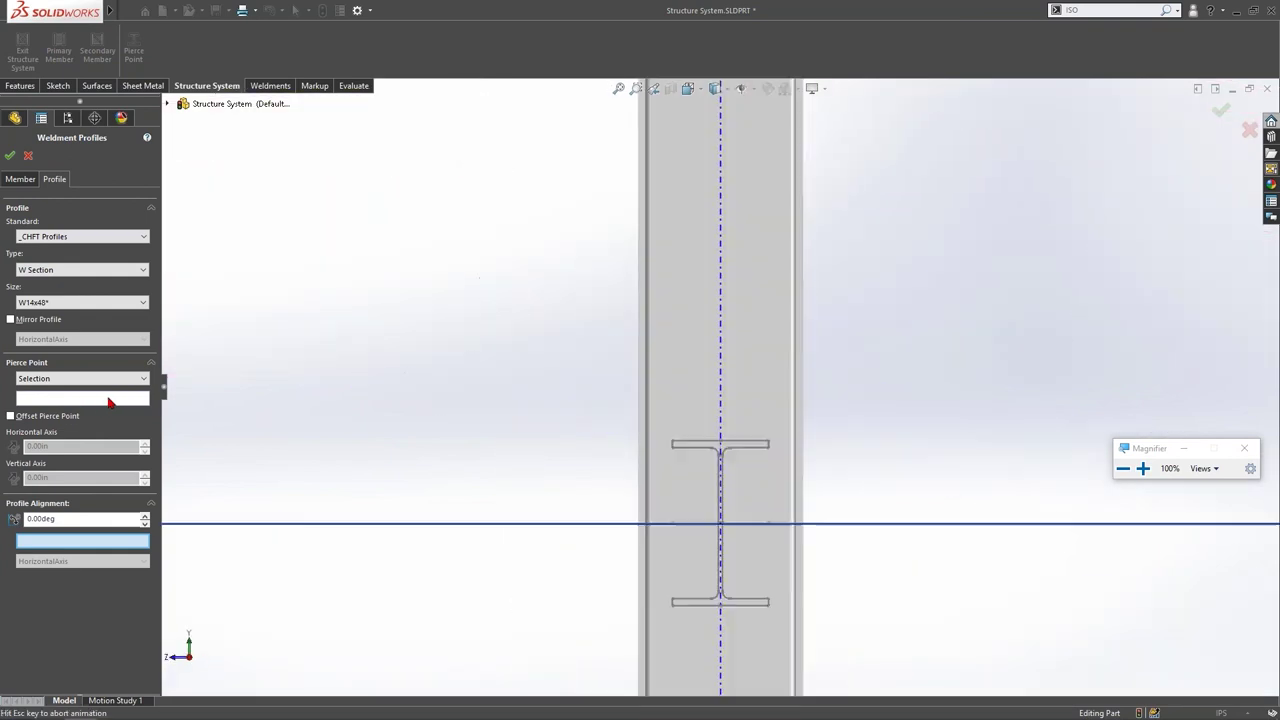
left_click(736, 138)
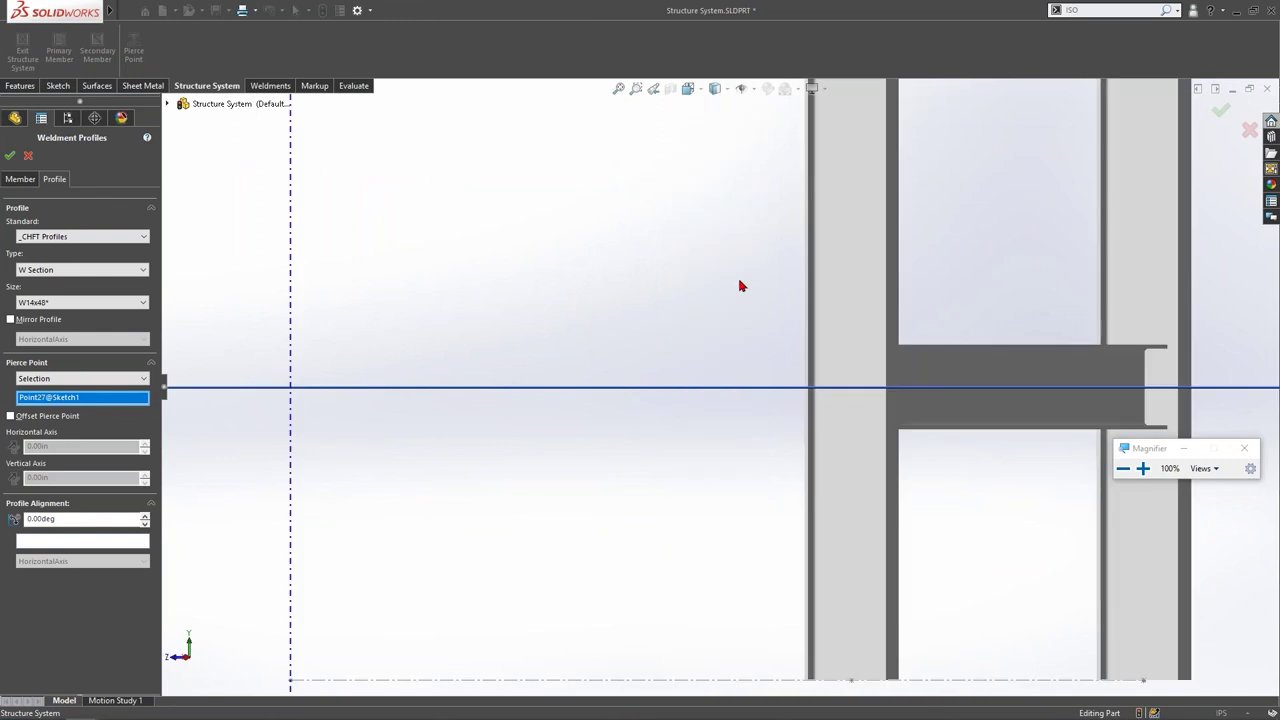
scroll(741, 283, "up", 15)
scroll(749, 210, "down", 7)
scroll(722, 266, "down", 4)
key("Return")
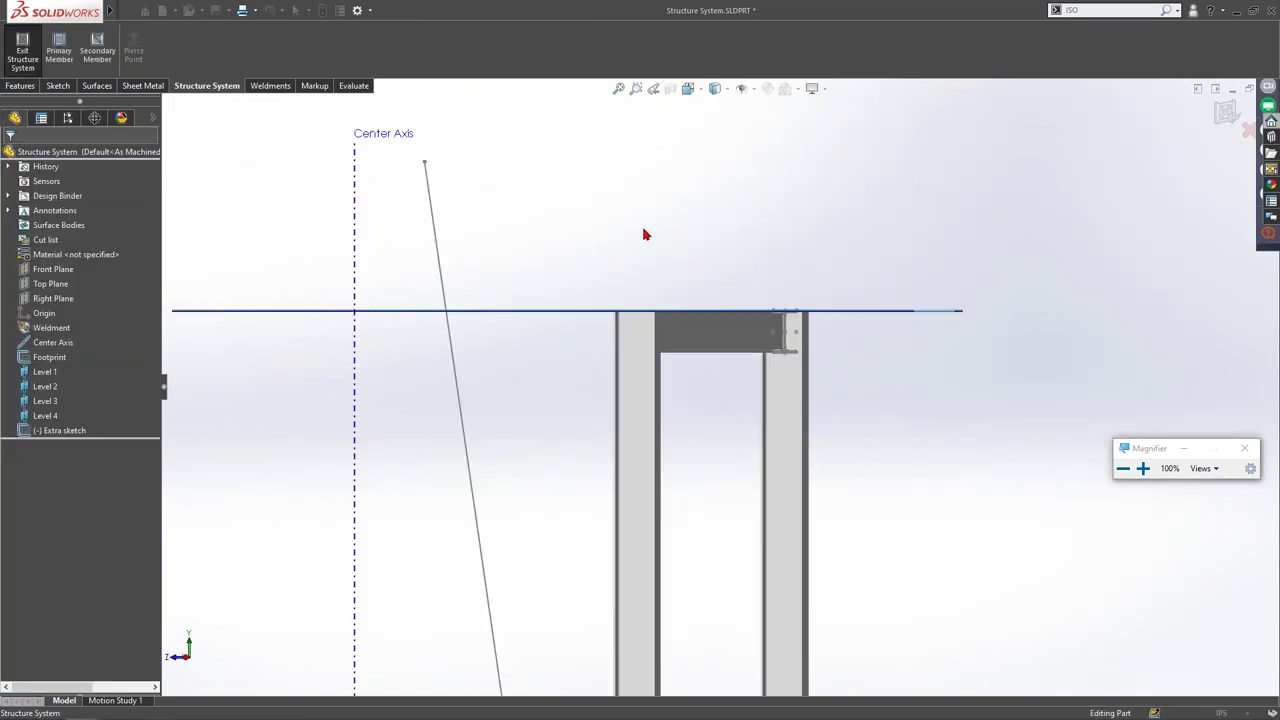
Step: Finish the structure system and apply the second planar trim option to the simple corner groups in Corner Management
left_click(1228, 112)
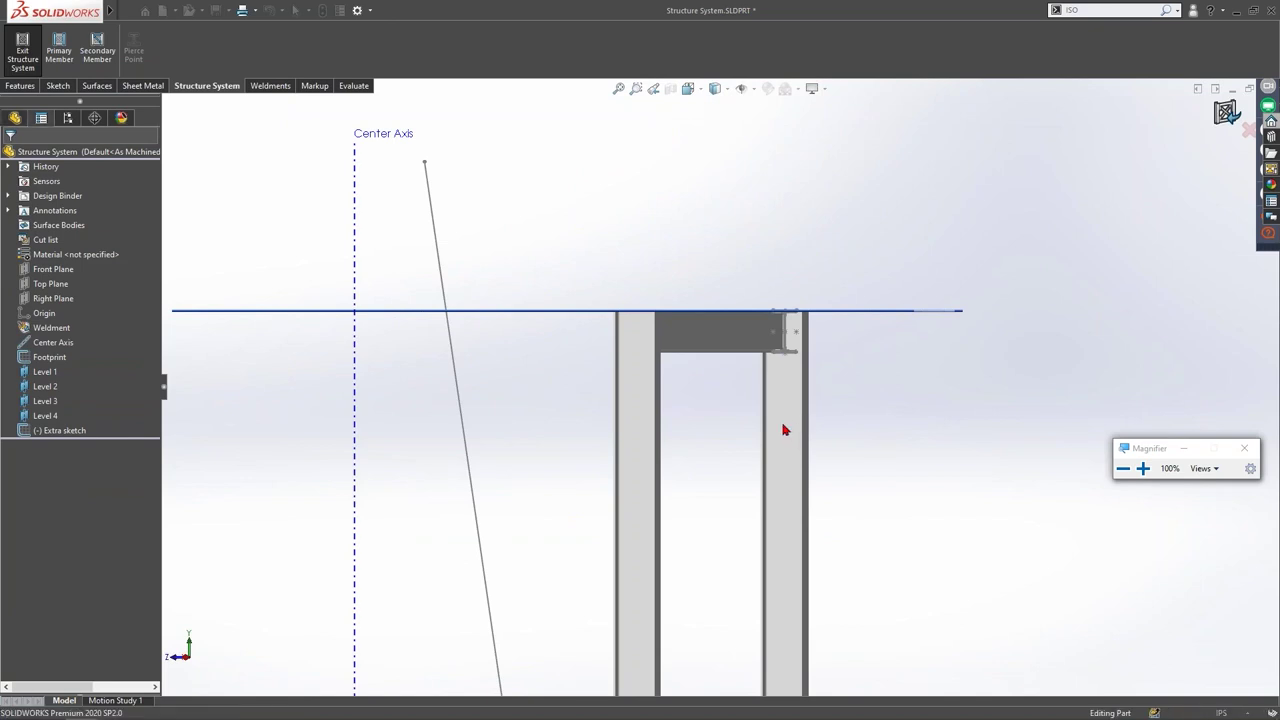
key("Left")
key("Left")
key("Left")
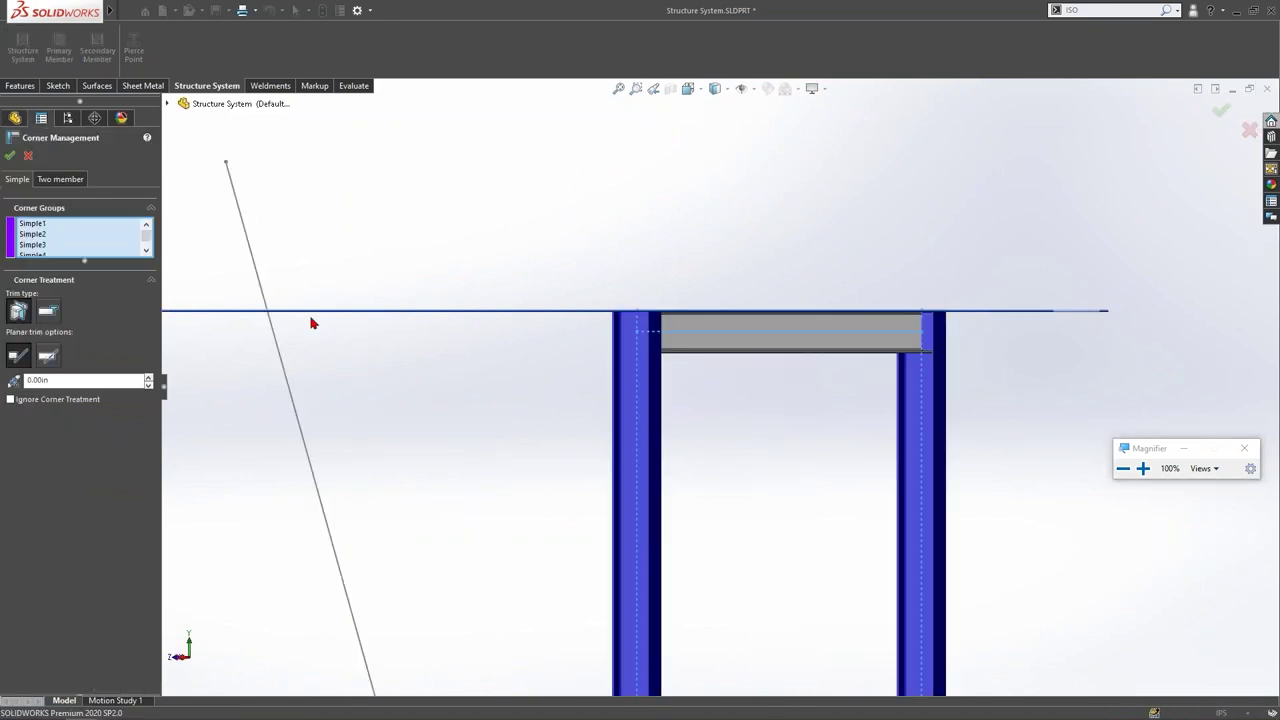
left_click(49, 355)
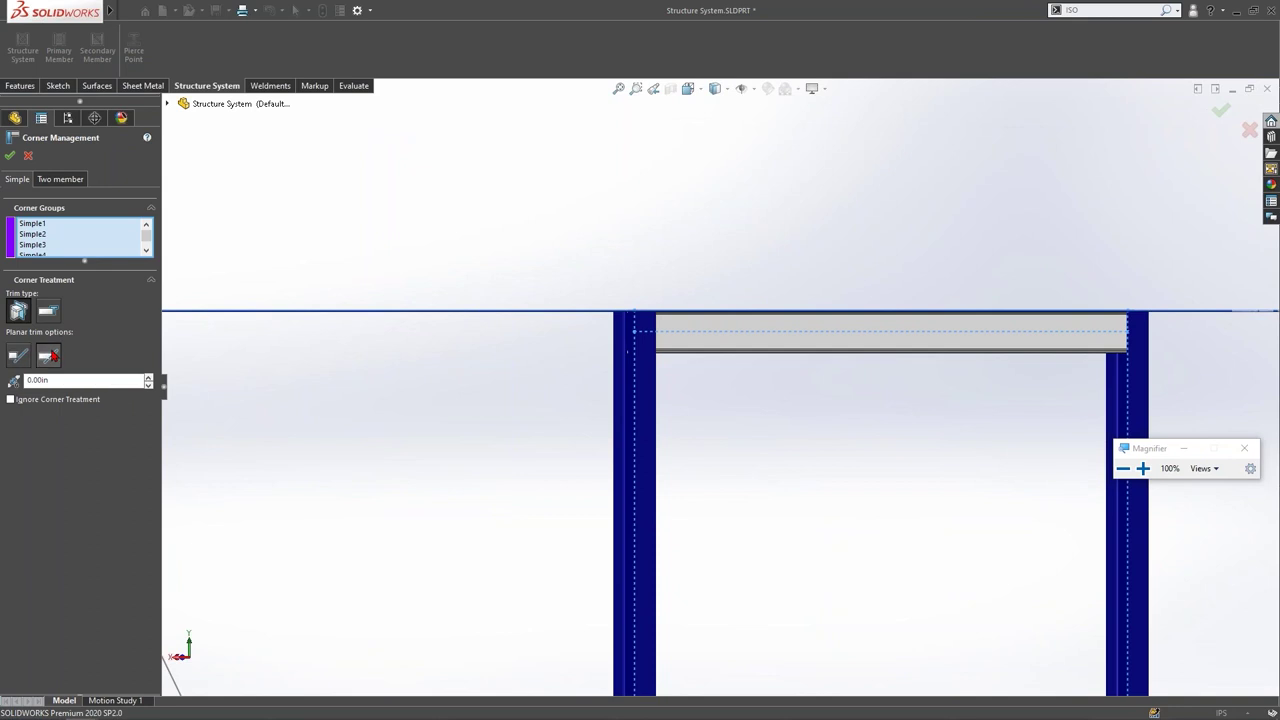
left_click(10, 157)
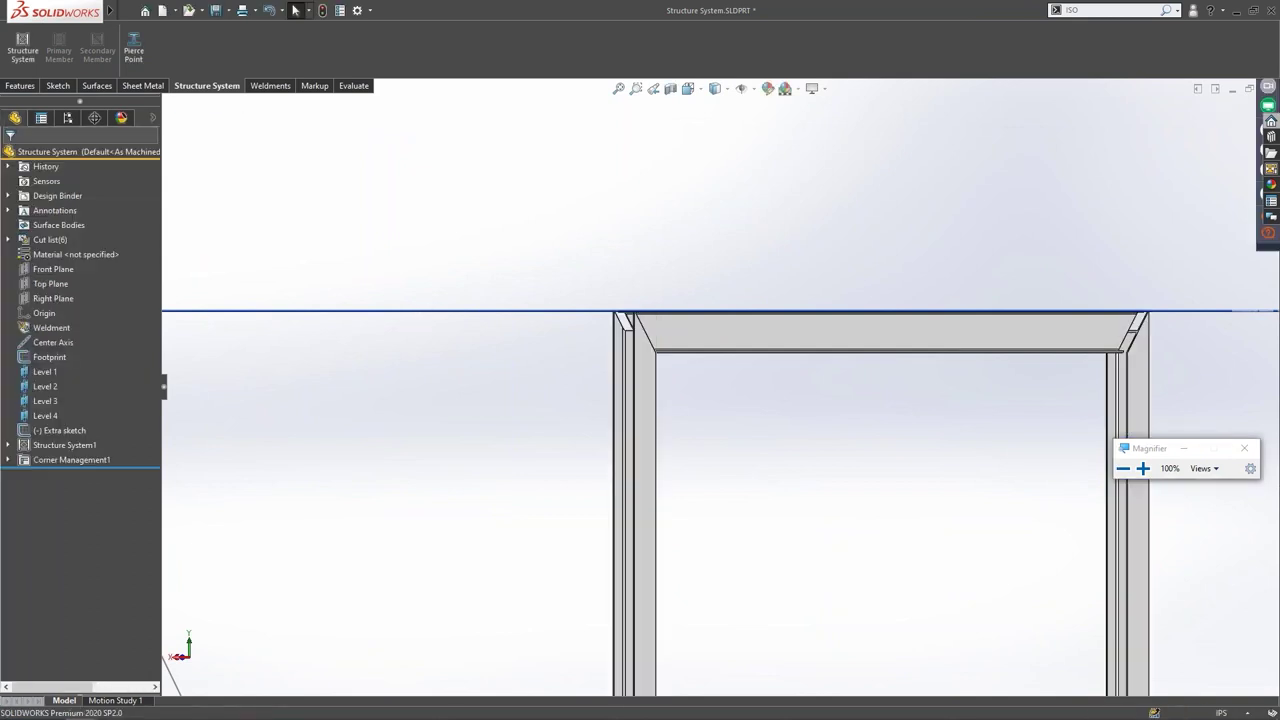
scroll(552, 385, "up", 5)
scroll(791, 563, "down", 2)
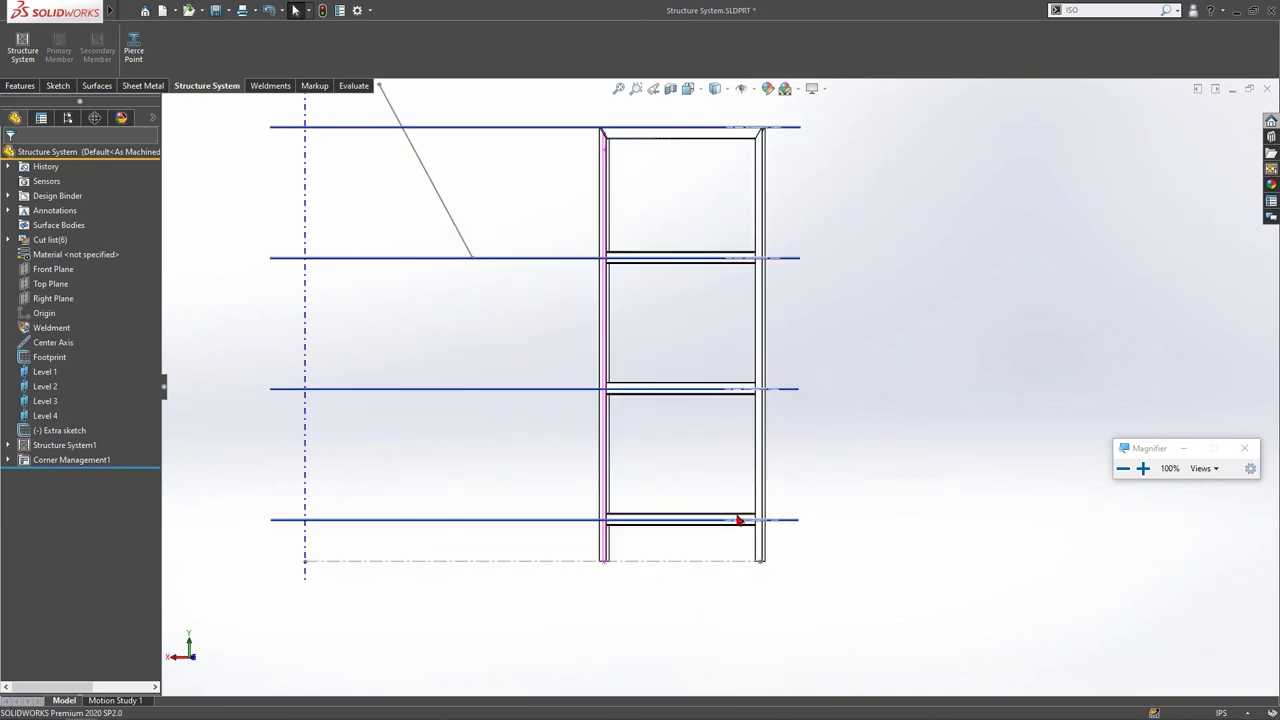
middle_click_drag(856, 423, 951, 443)
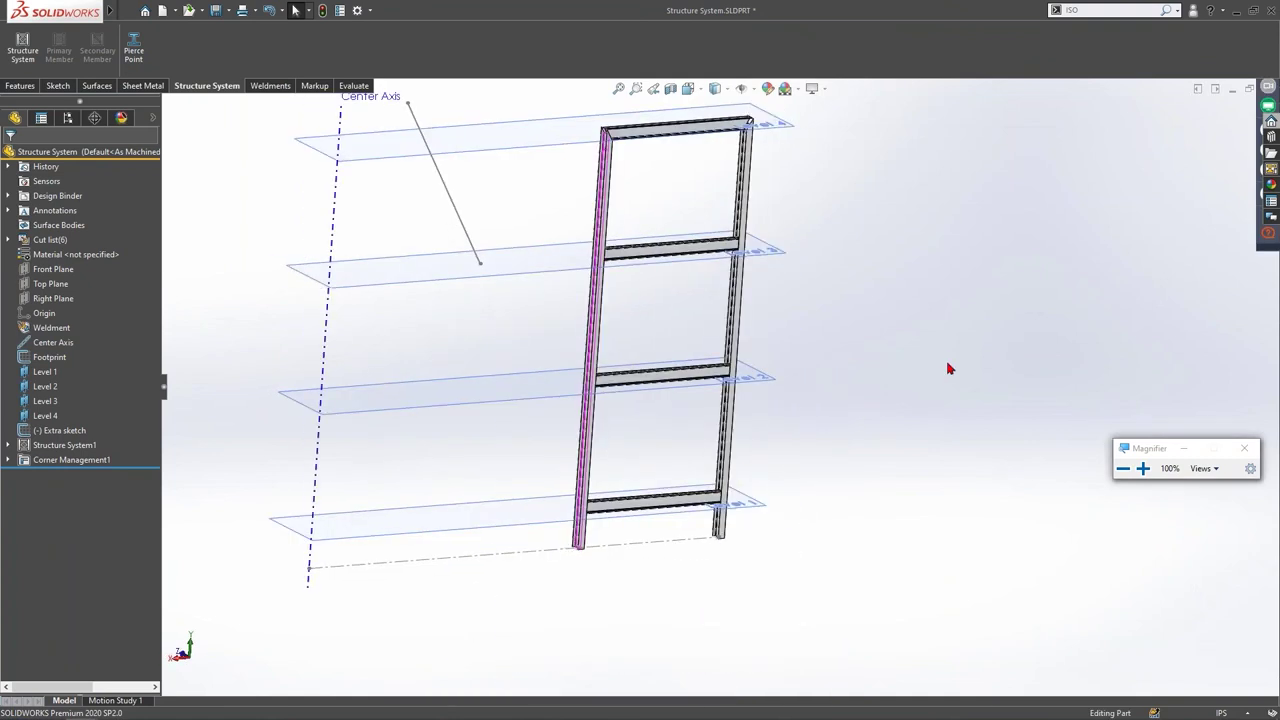
Step: Switch to the presentation, advance to the slide on tips 28 to 30, and return to SOLIDWORKS
key("alt+Tab")
key("Right")
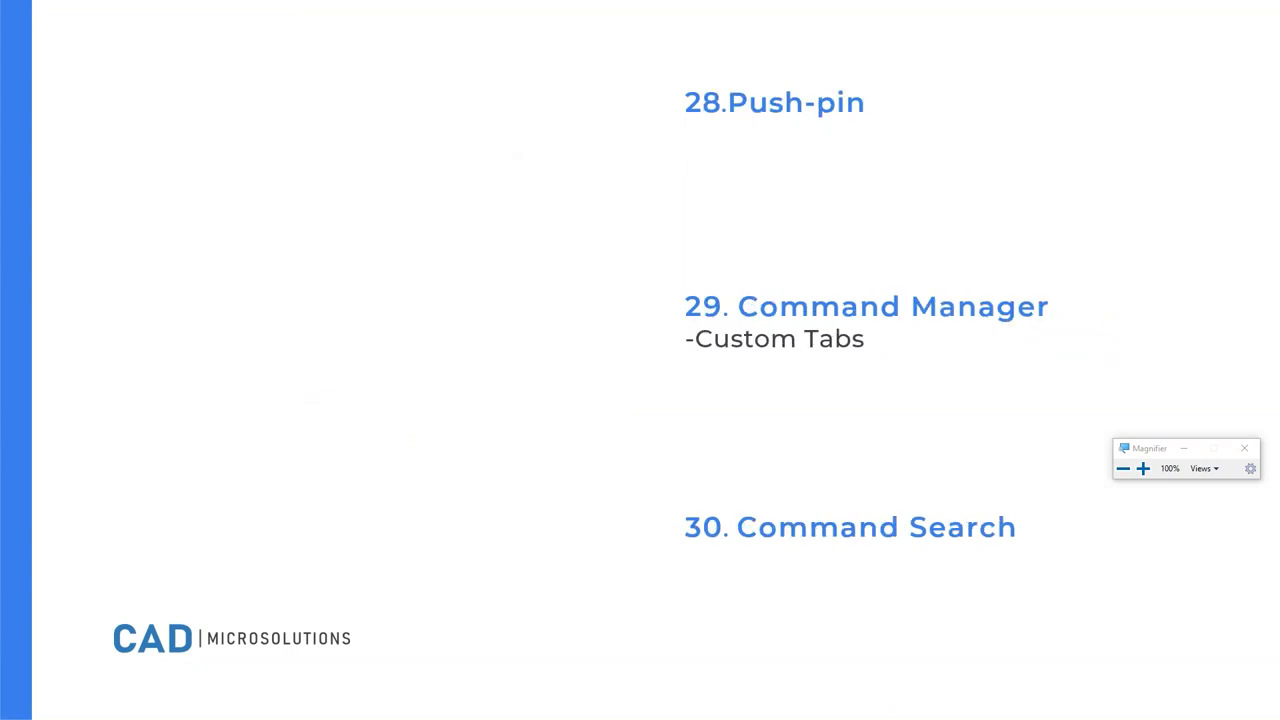
key("alt+Tab")
Step: Pin the main menu so that it stays displayed beside the SOLIDWORKS logo
mouse_move(110, 10)
left_click(234, 10)
left_click(234, 10)
left_click(305, 10)
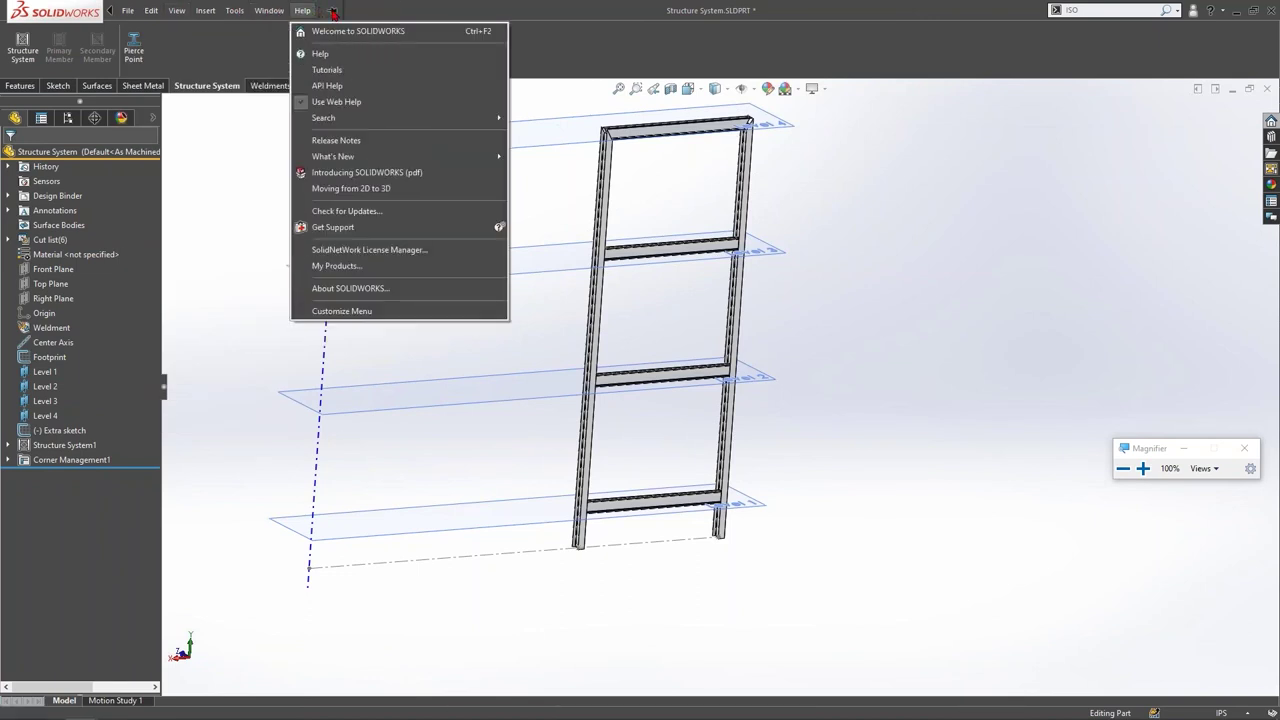
left_click(333, 12)
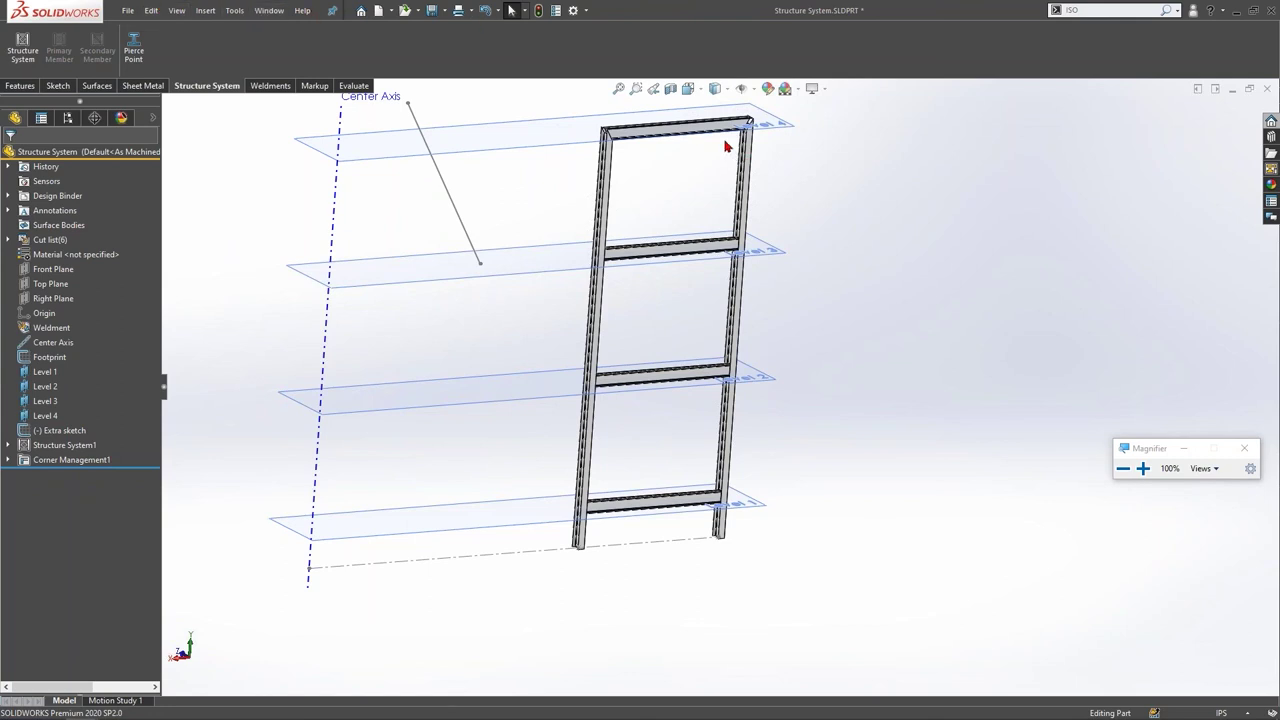
Step: Customize the CommandManager by adding a new empty tab named CUSTOM1
key("alt+Tab")
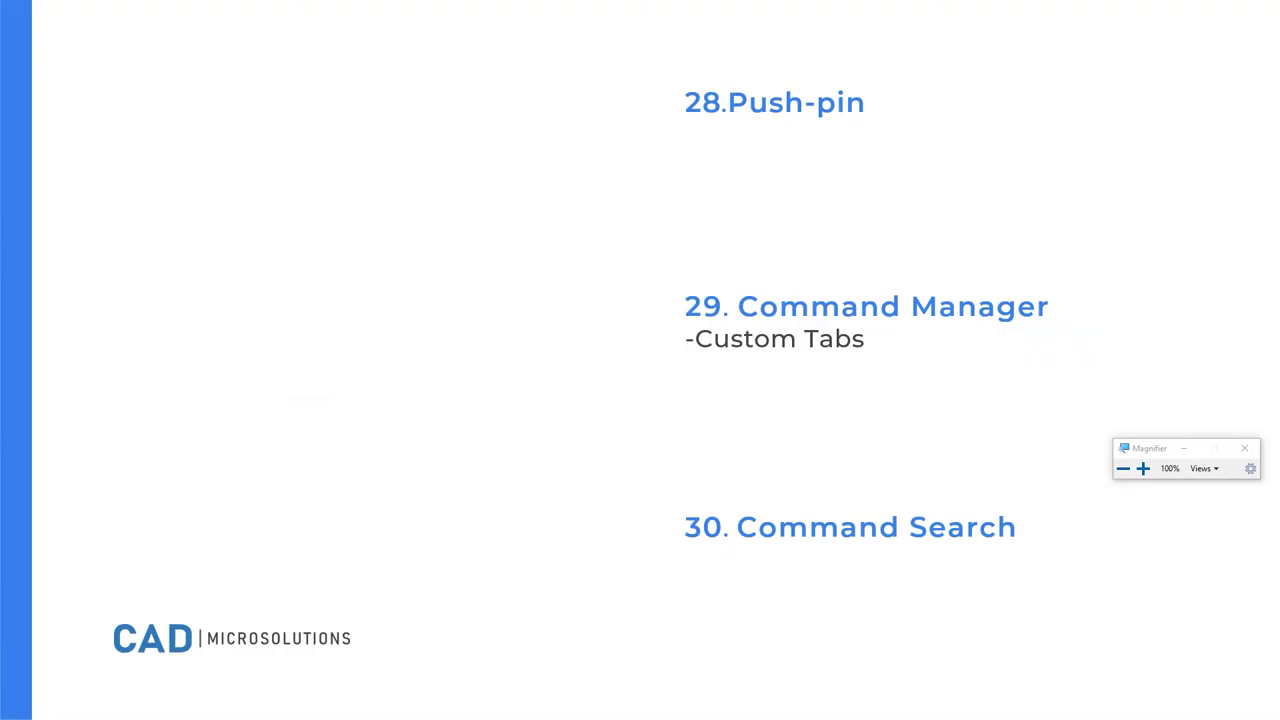
key("alt+Tab")
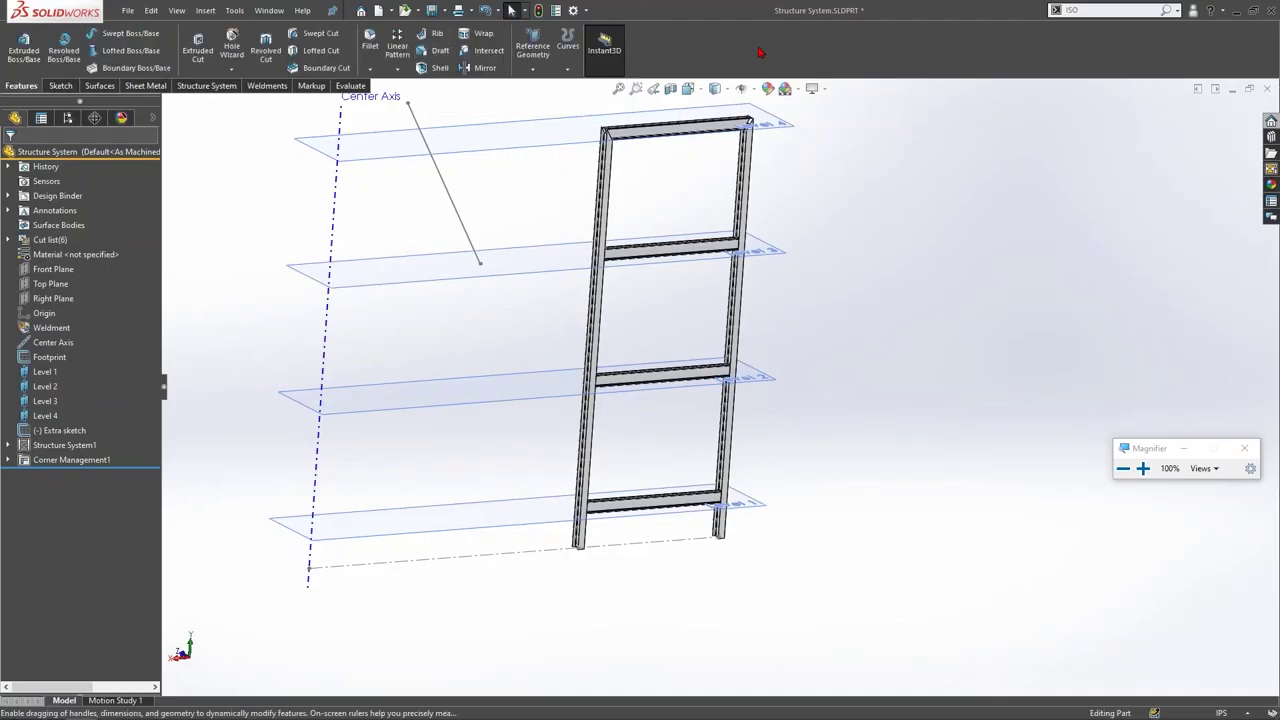
right_click(760, 52)
mouse_move(806, 91)
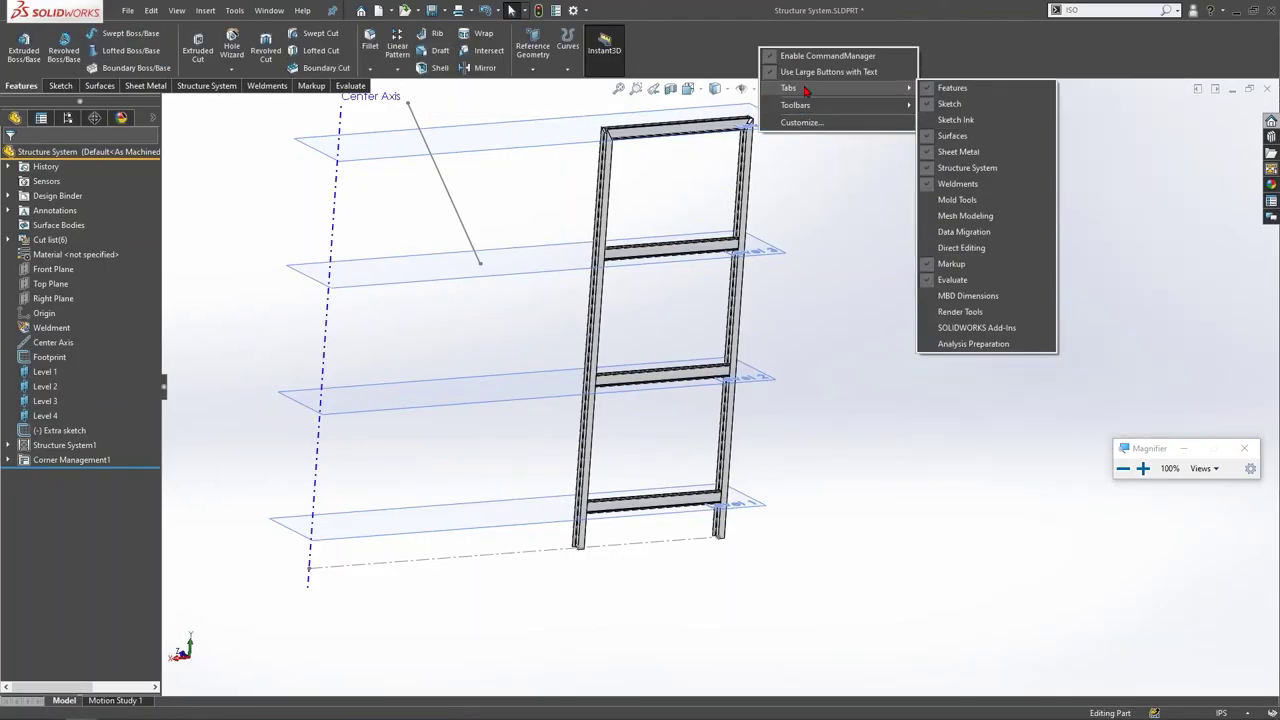
left_click(805, 126)
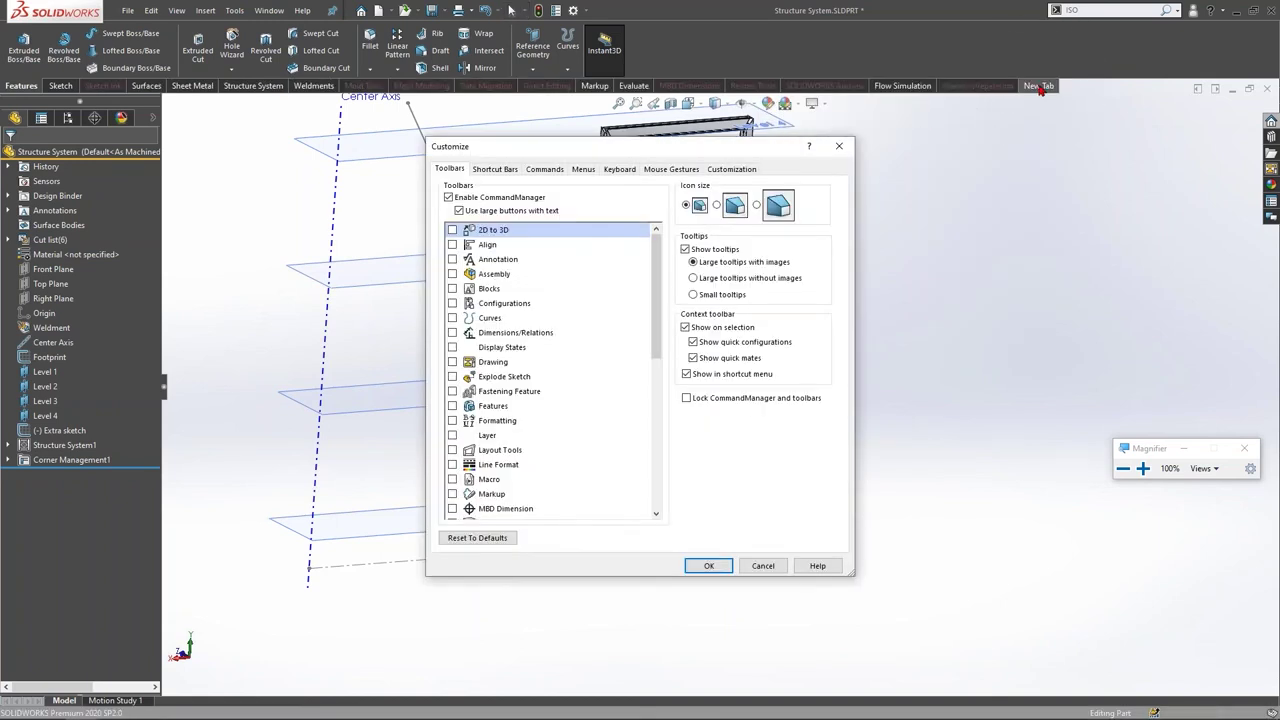
left_click(1041, 87)
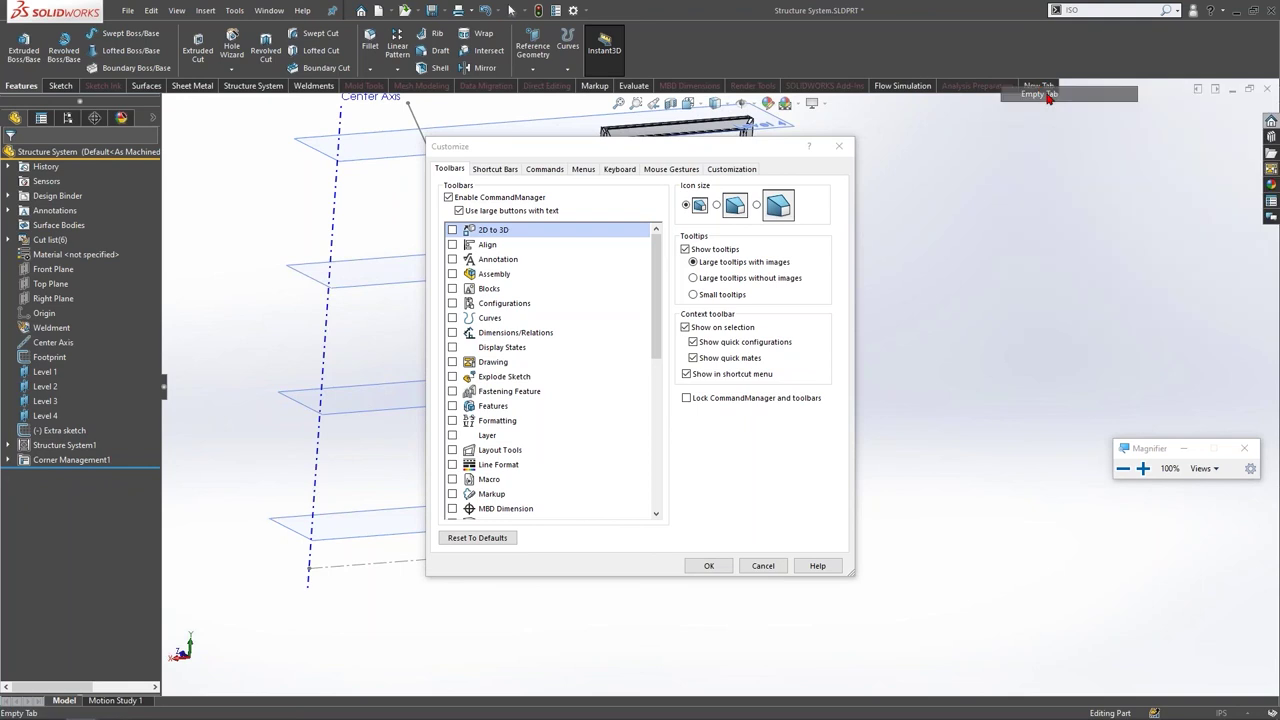
left_click(1045, 94)
type("CUST")
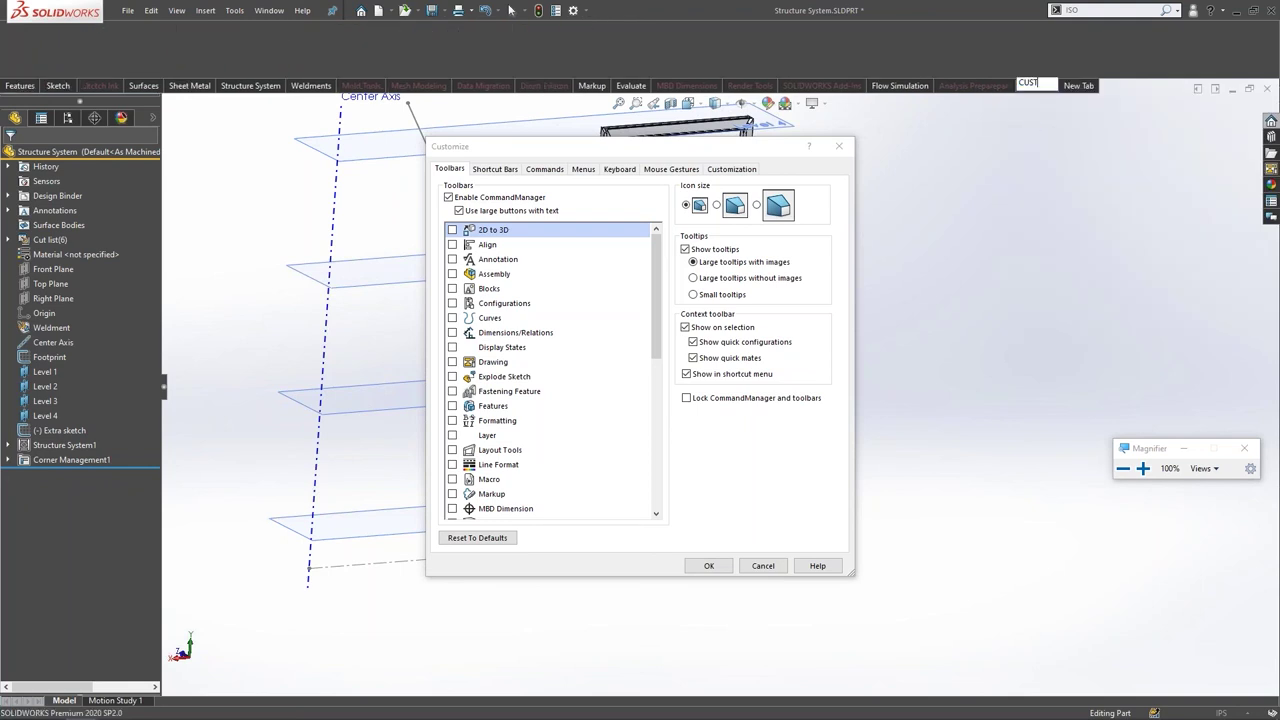
type("OM1")
key("Return")
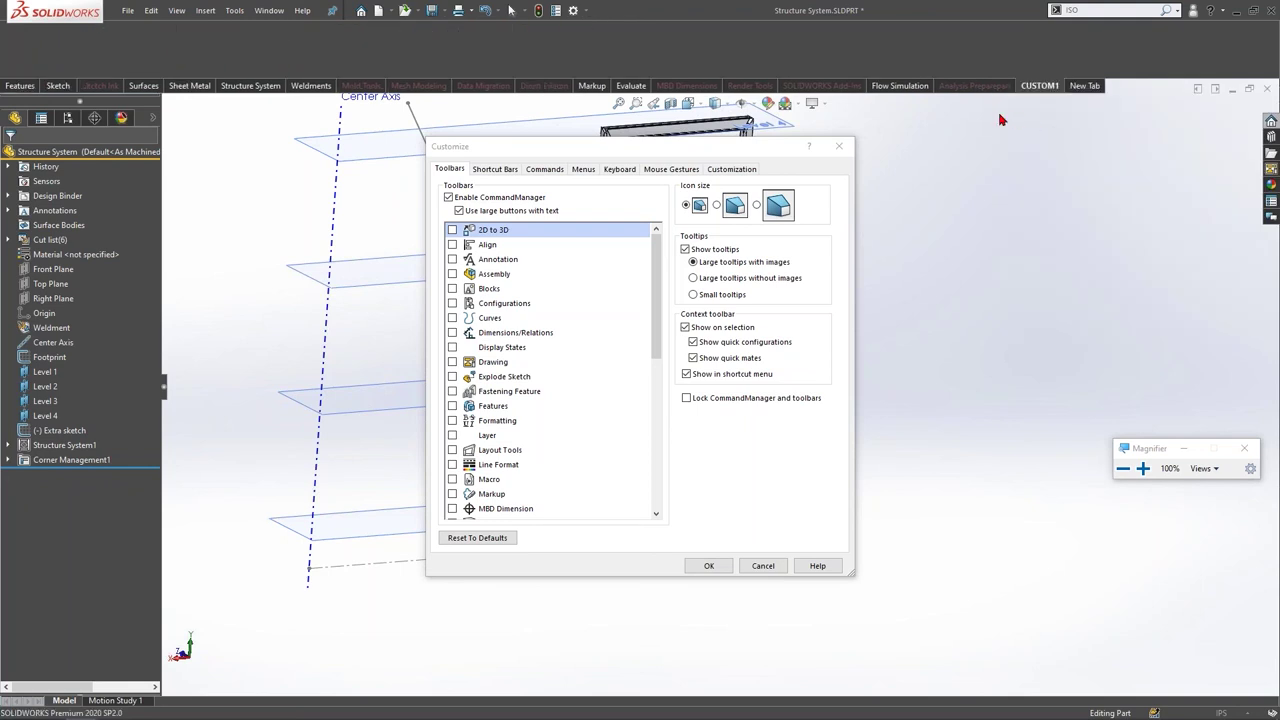
Step: Add the Quick Snaps, 2D to 3D and Assemblies flyouts to the CUSTOM1 tab and accept the customization
left_click(505, 172)
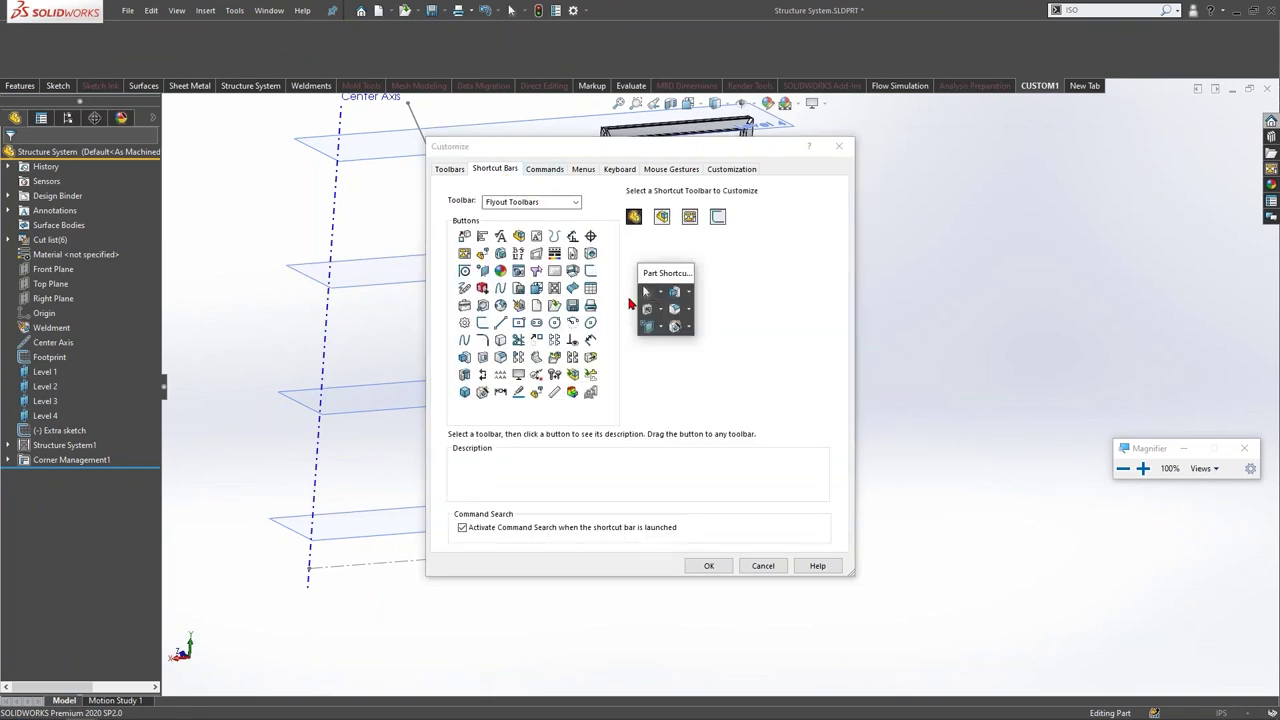
left_click_drag(466, 271, 15, 38)
left_click_drag(465, 238, 360, 62)
left_click_drag(518, 236, 453, 54)
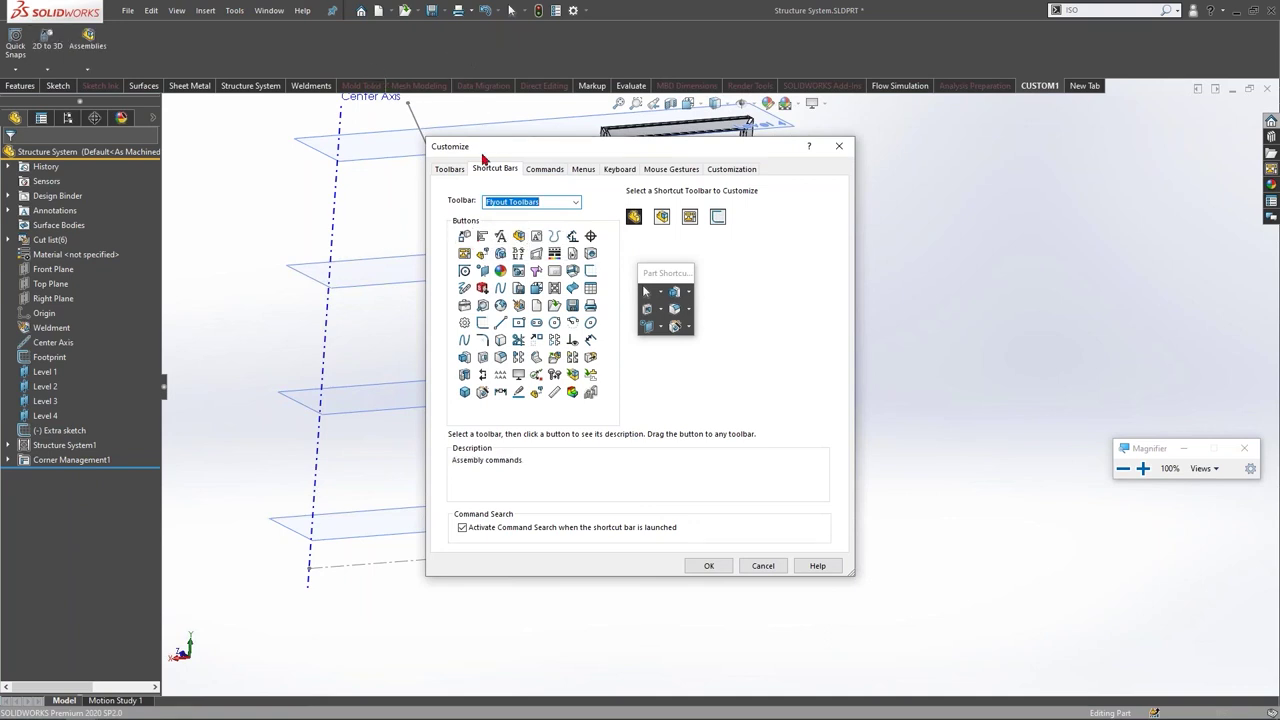
left_click(718, 565)
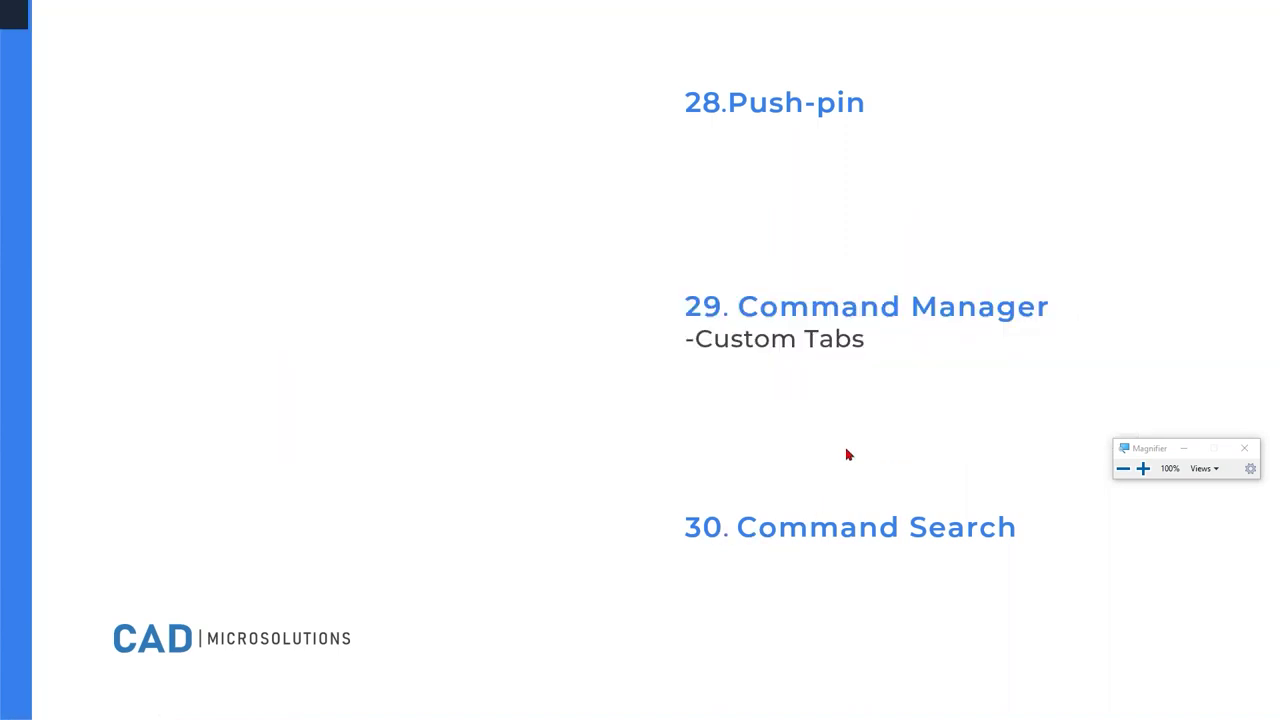
Step: Clear the ISO text from the SOLIDWORKS command search, and switch to the presentation slide on tips 31 to 33
key("alt+Tab")
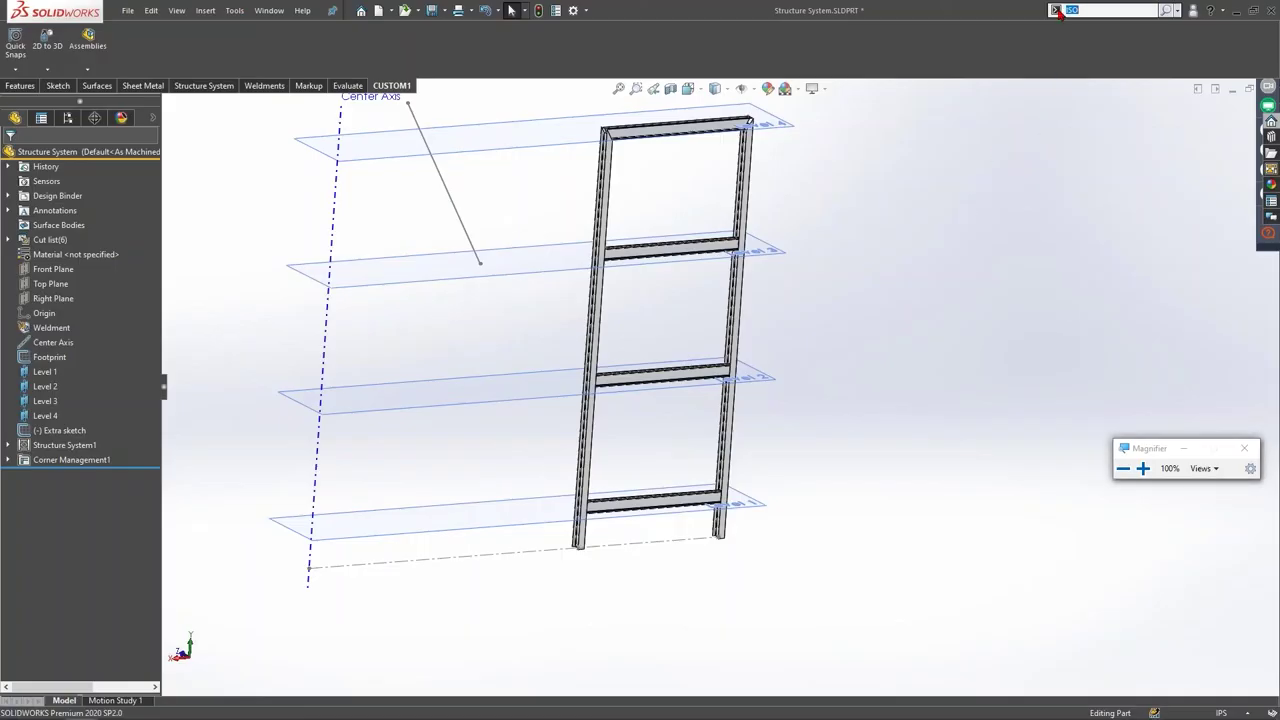
key("BackSpace")
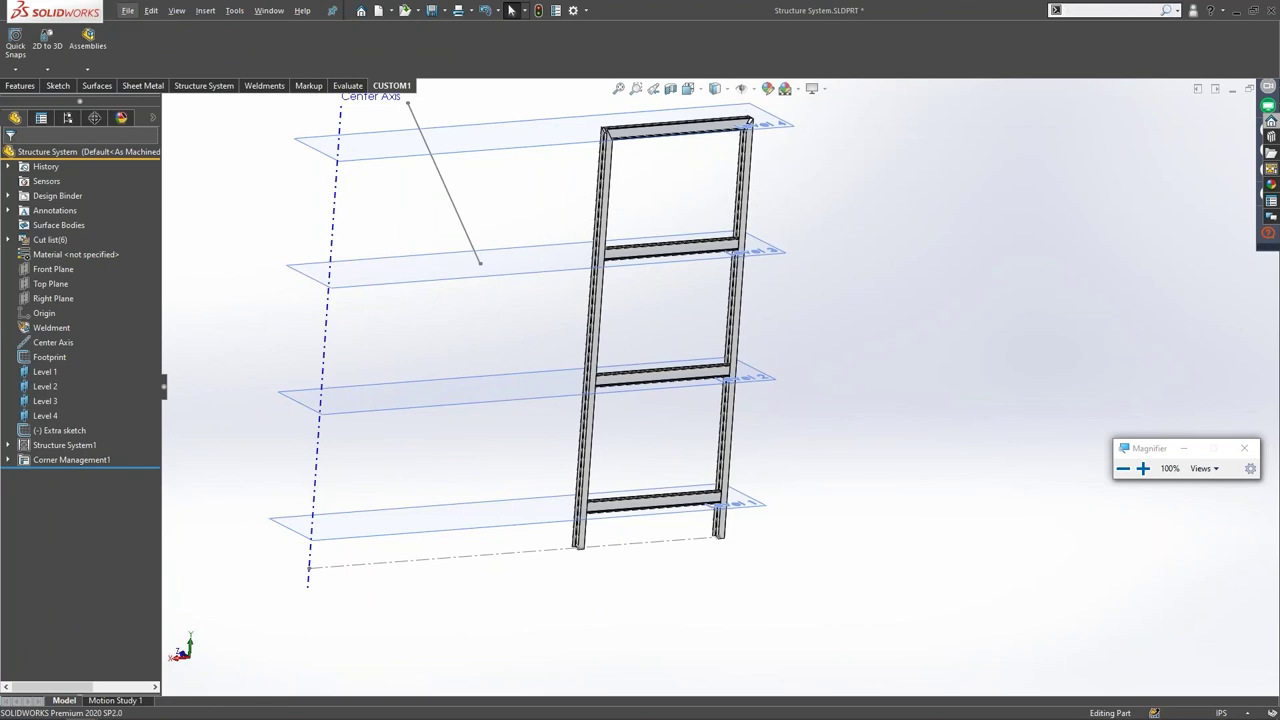
key("alt+Tab")
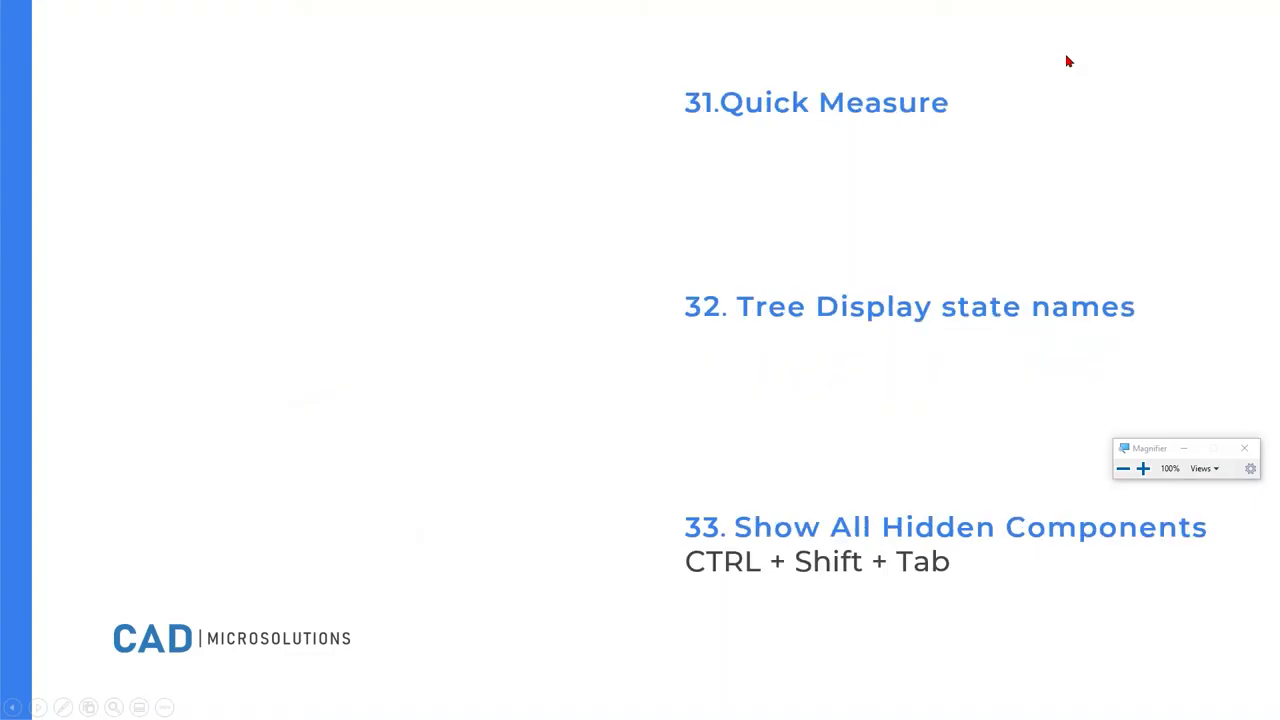
Step: In SOLIDWORKS, quick-measure the normal distance between the facing web faces of the two columns near the top of the frame
key("alt+Tab")
scroll(645, 188, "down", 5)
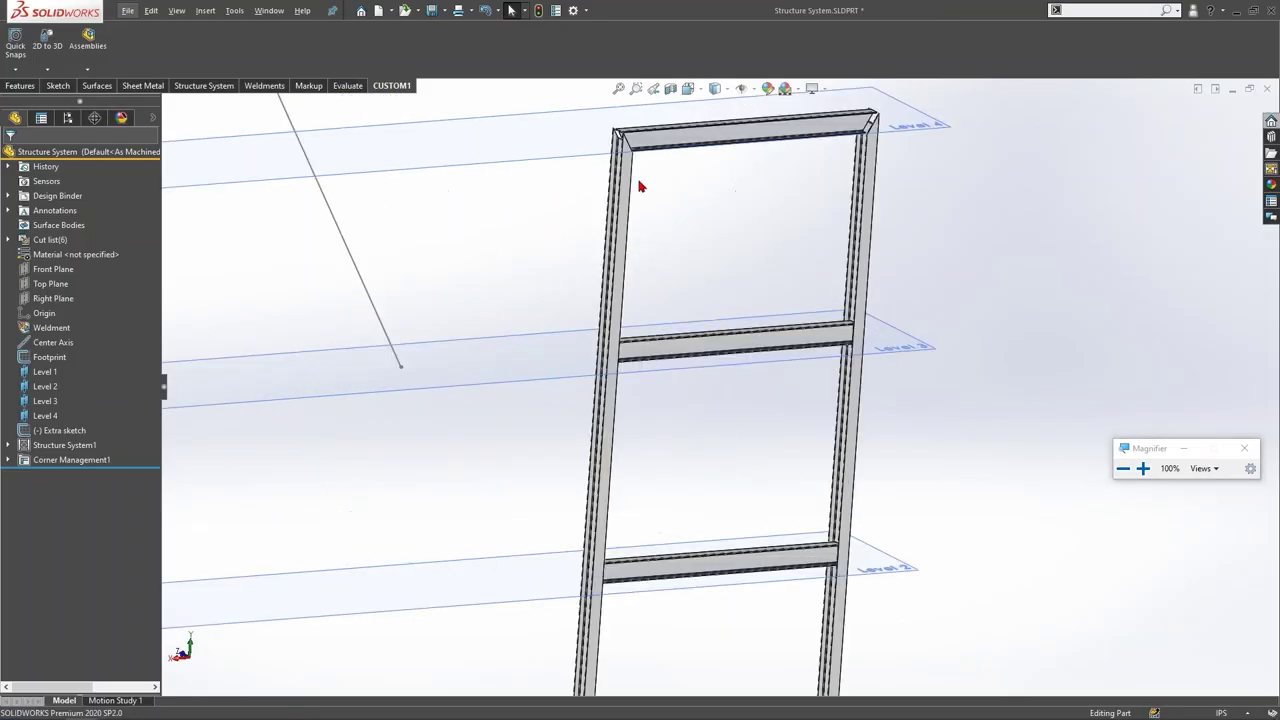
scroll(657, 193, "down", 3)
left_click(611, 206)
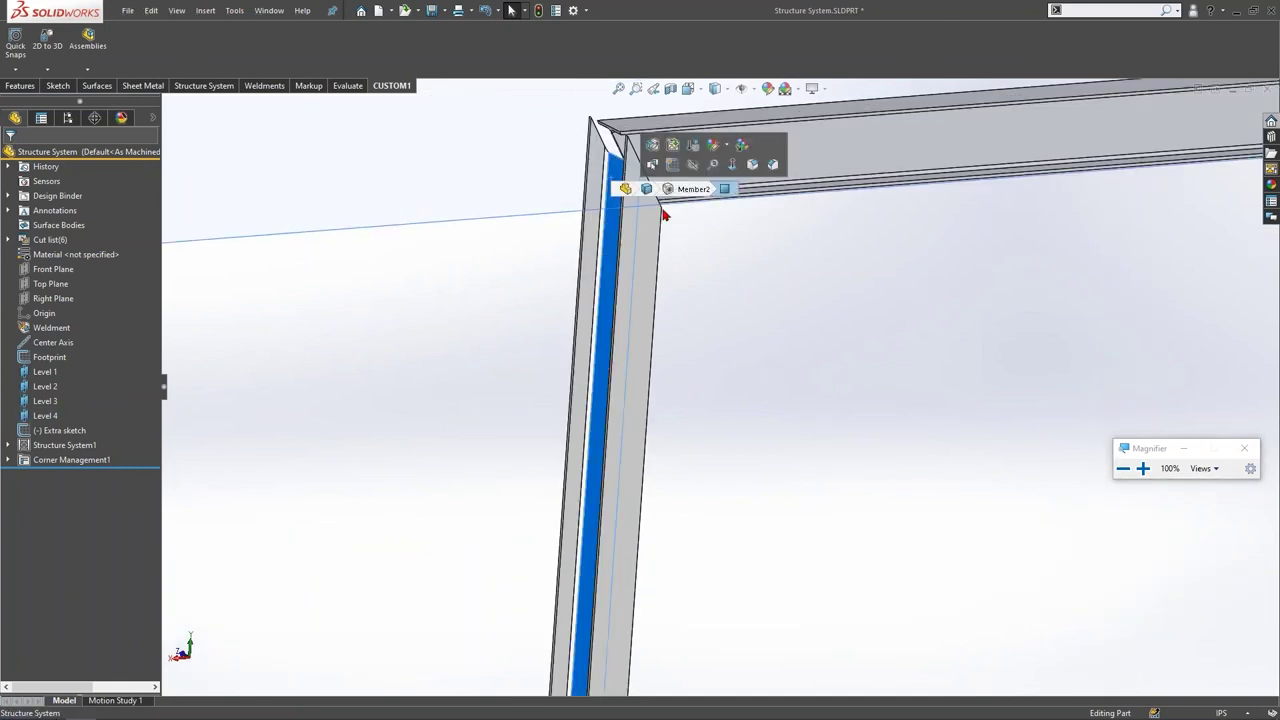
scroll(713, 251, "up", 5)
middle_click_drag(711, 251, 884, 318)
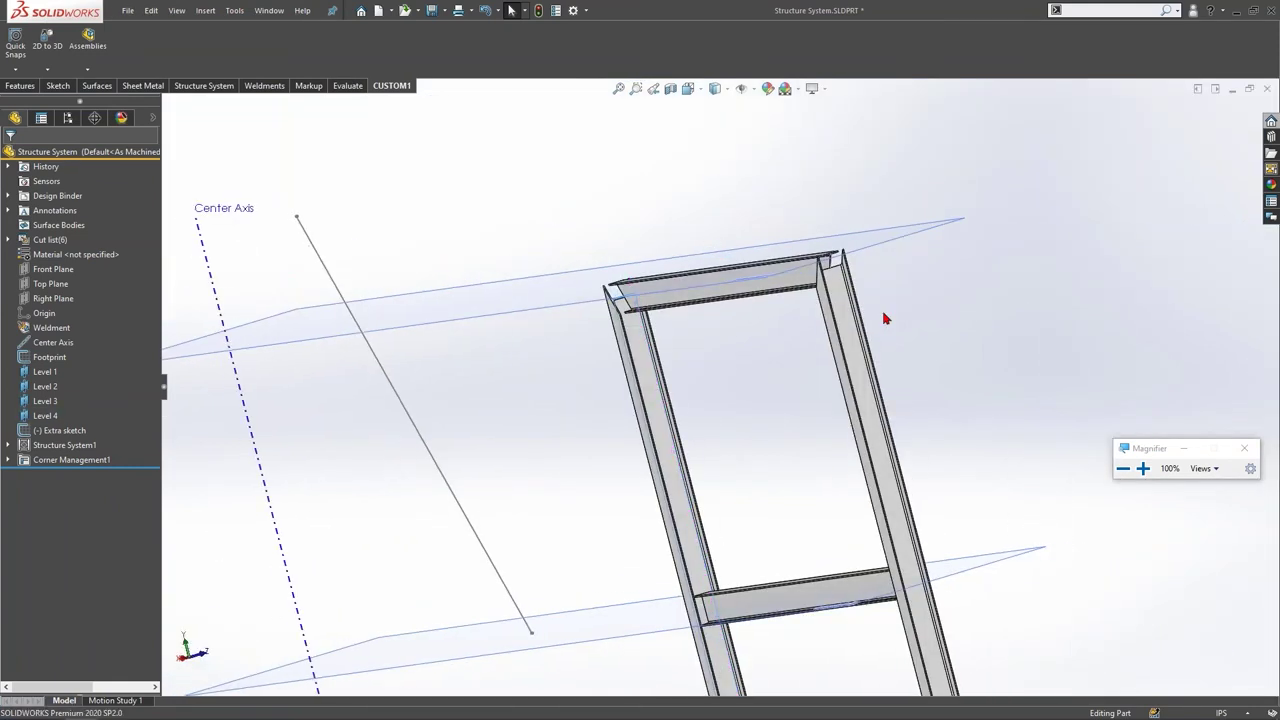
left_click(837, 284)
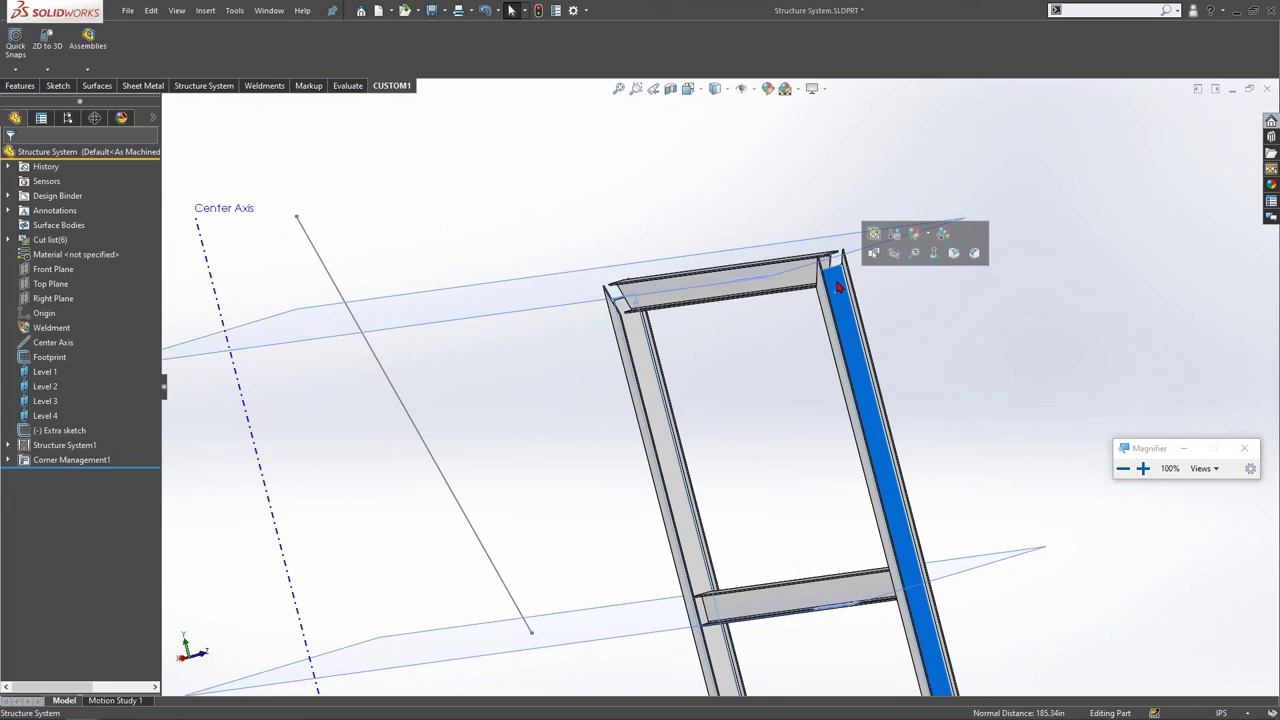
key("super+plus")
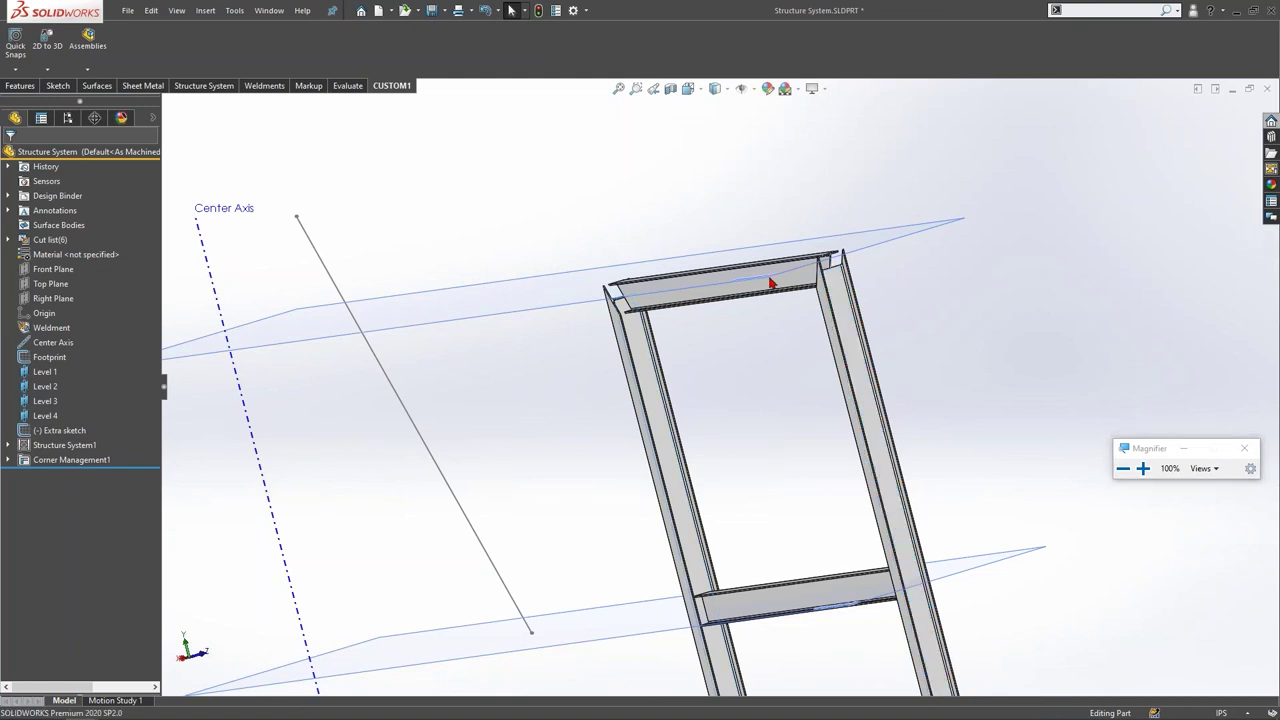
Step: Quick-measure the web thickness of the Level 4 beam between its opposite web faces
scroll(770, 292, "down", 2)
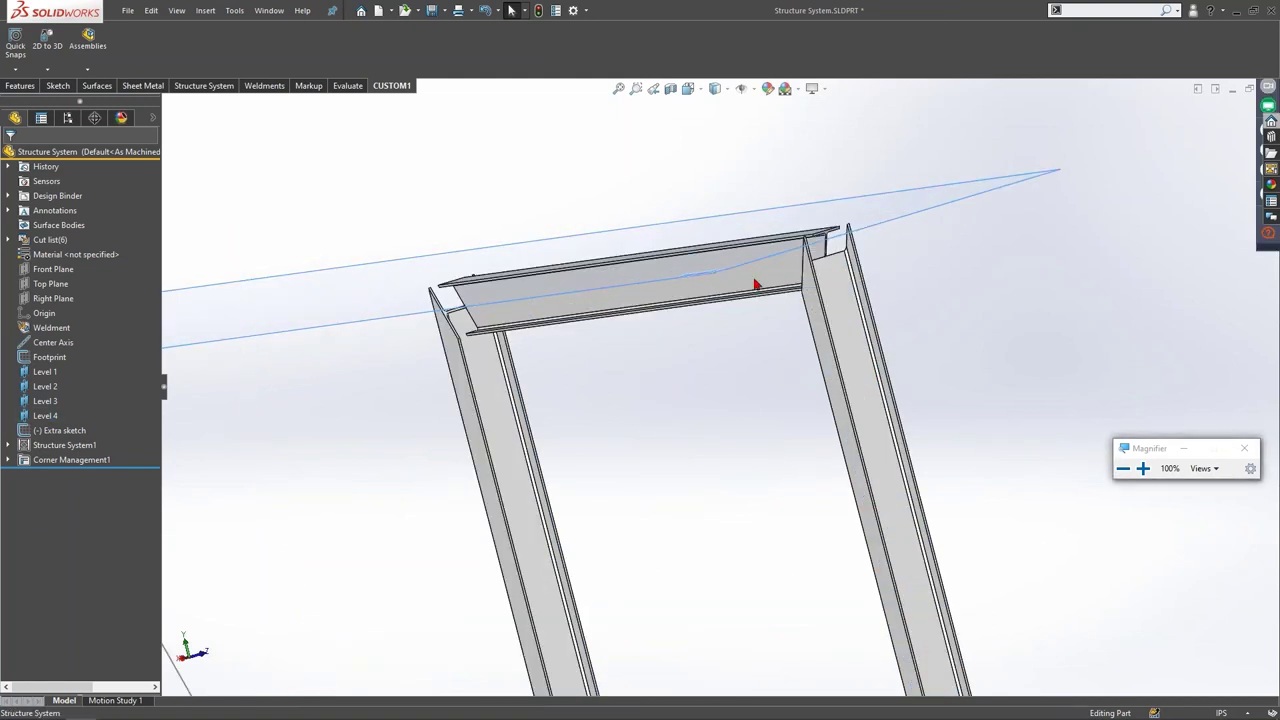
scroll(754, 294, "down", 4)
scroll(763, 337, "up", 2)
middle_click_drag(763, 337, 834, 336)
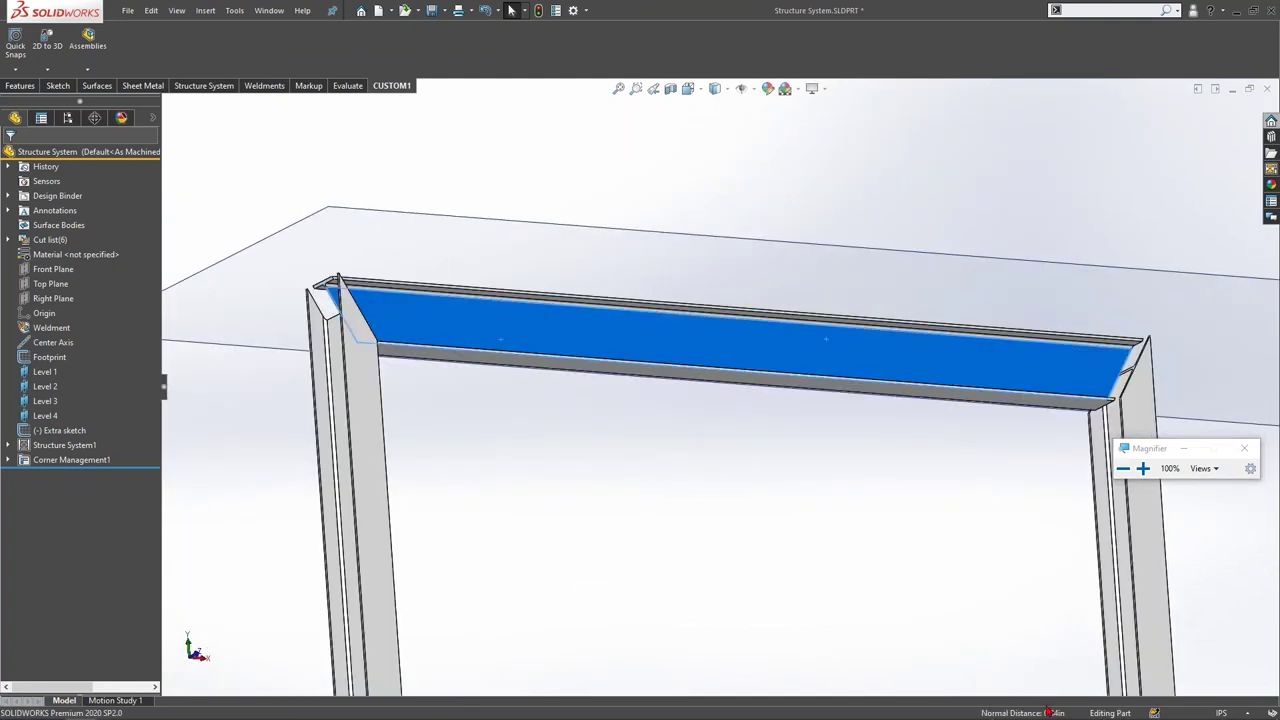
Step: Switch from the Structure System part to the open Assem1 assembly and collapse all items in its feature tree
left_click(792, 536)
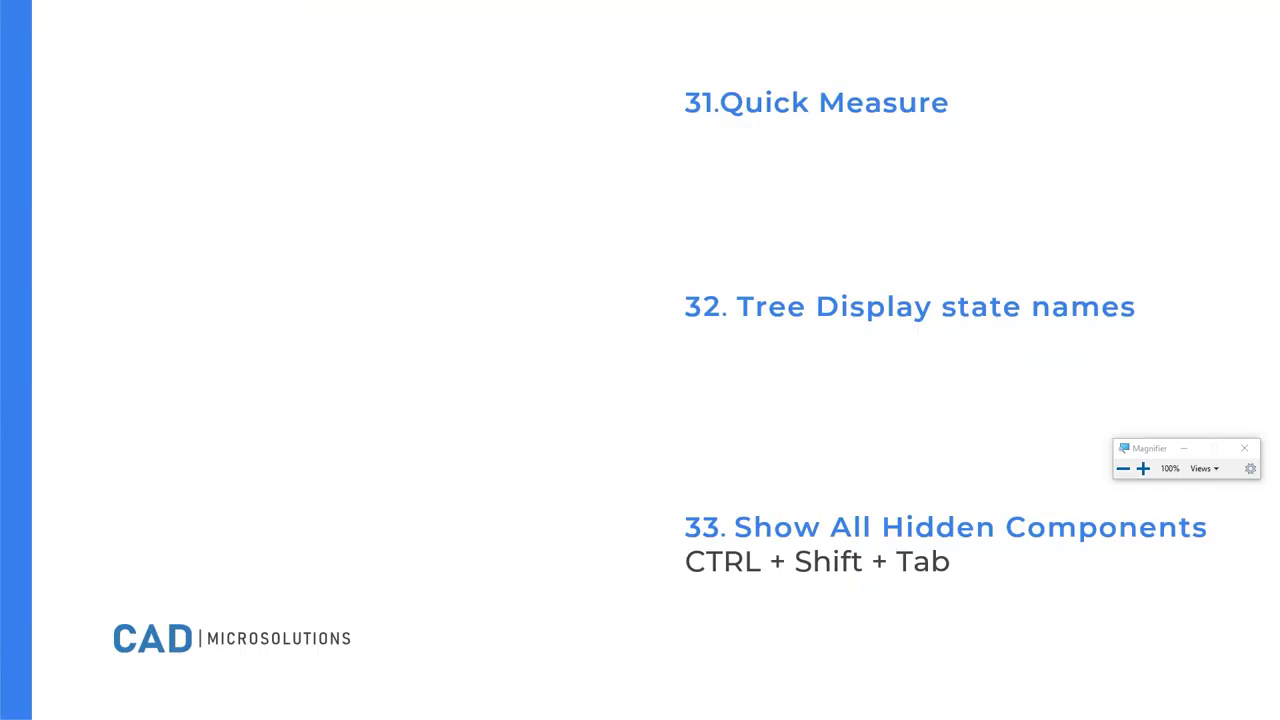
key("alt+Tab")
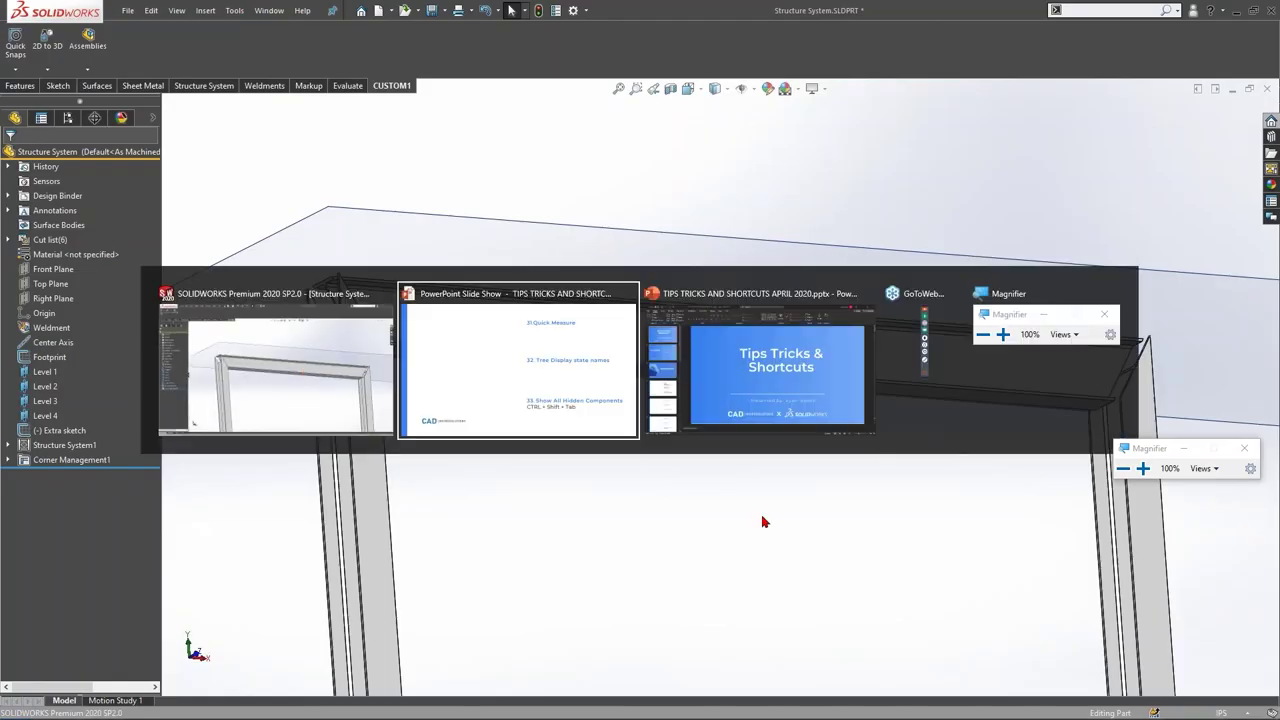
key("ctrl+shift+Tab")
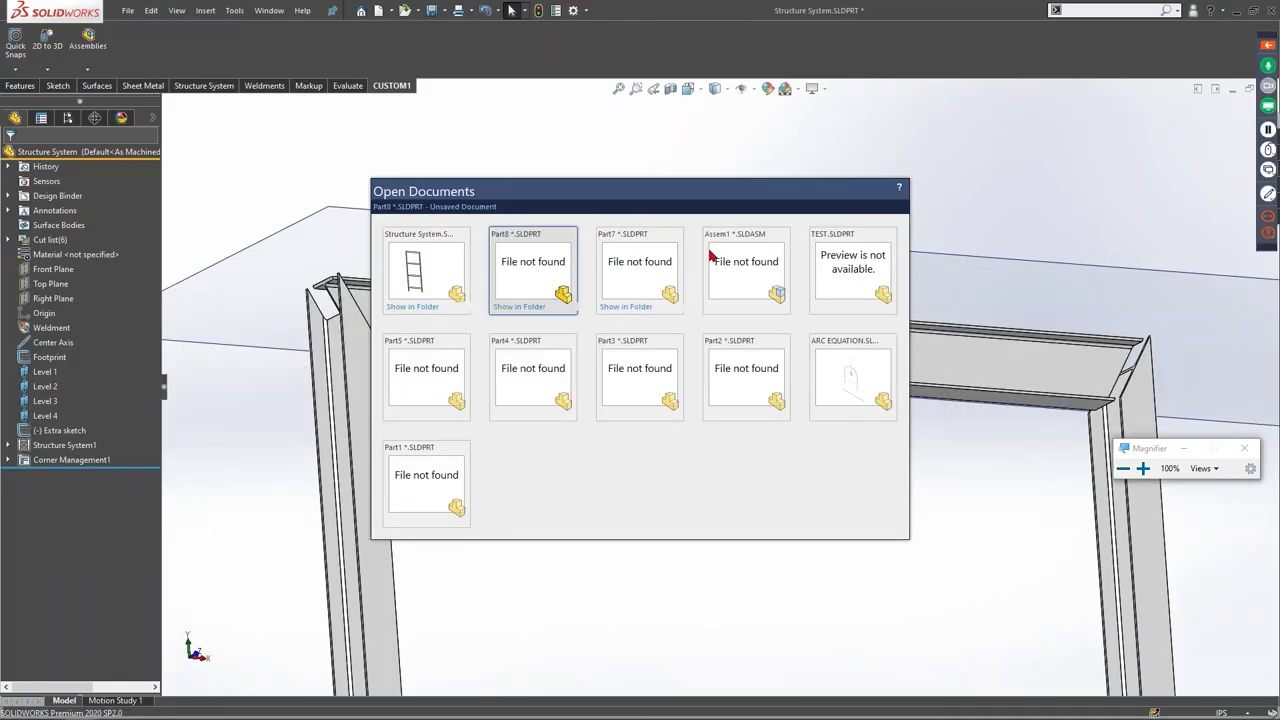
left_click(740, 250)
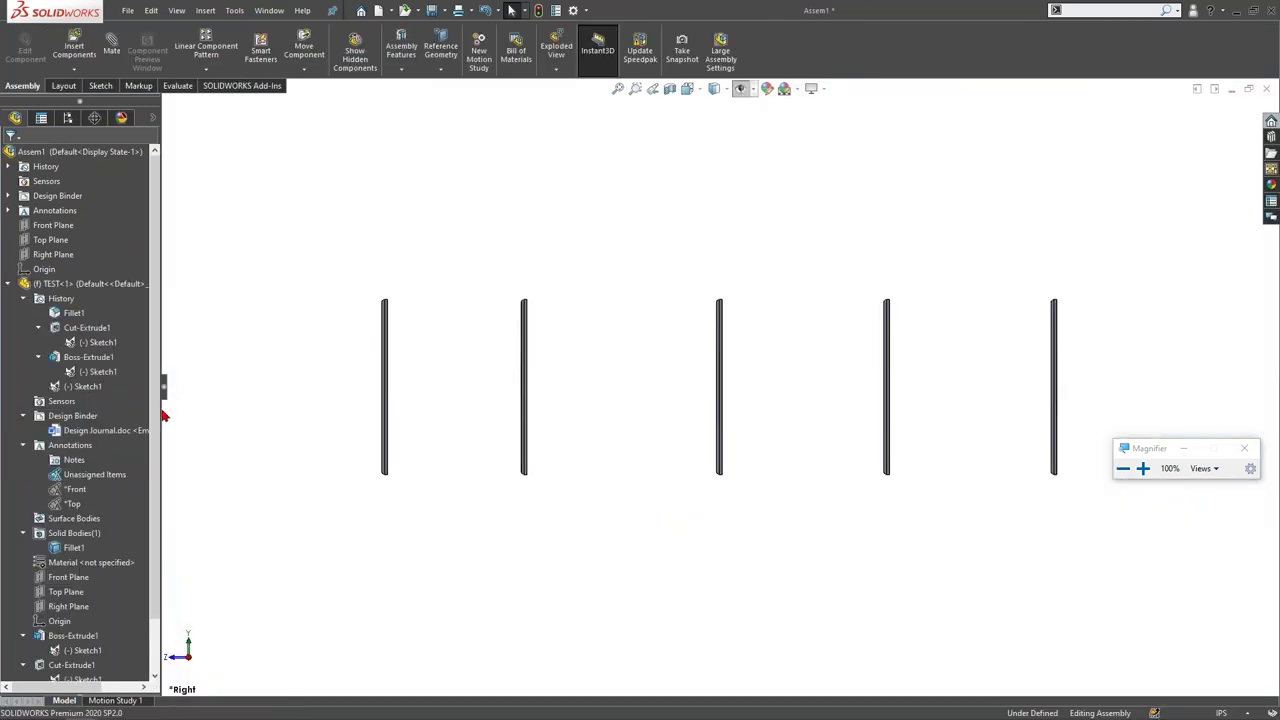
mouse_move(68, 688)
left_mouse_down()
mouse_move(112, 690)
mouse_move(55, 688)
left_mouse_up()
key("shift+c")
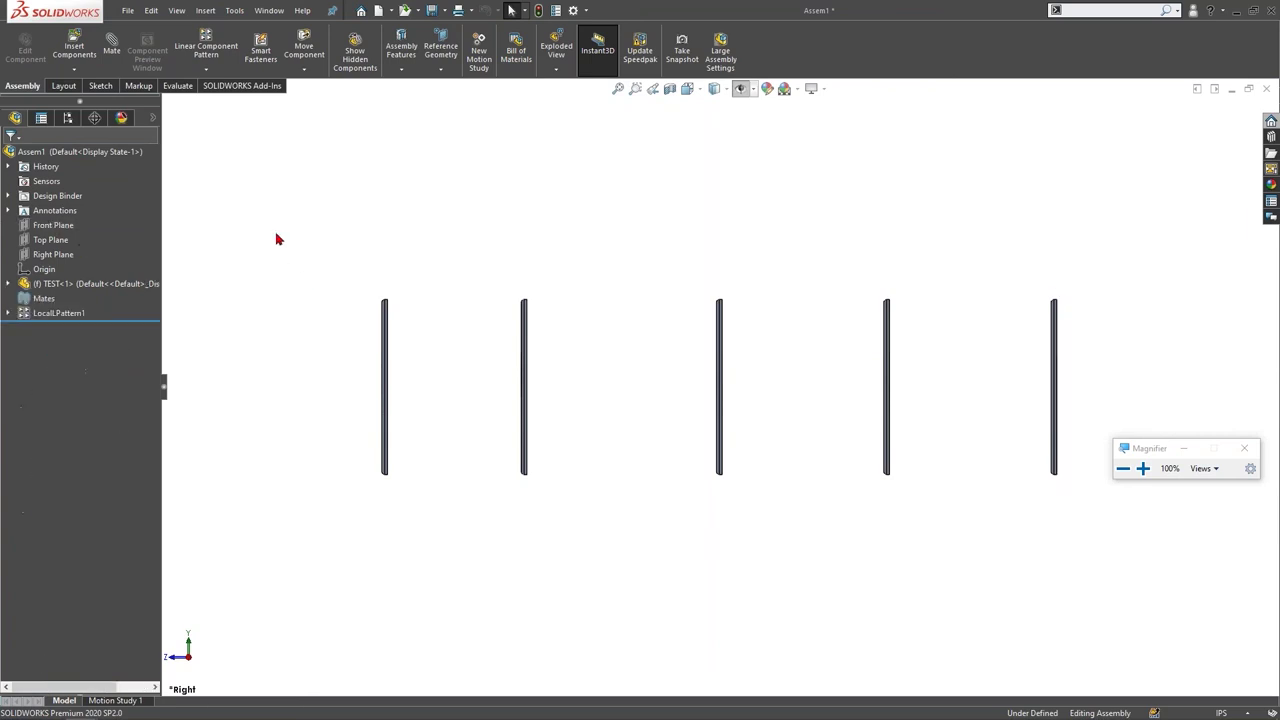
left_click_drag(82, 689, 38, 685)
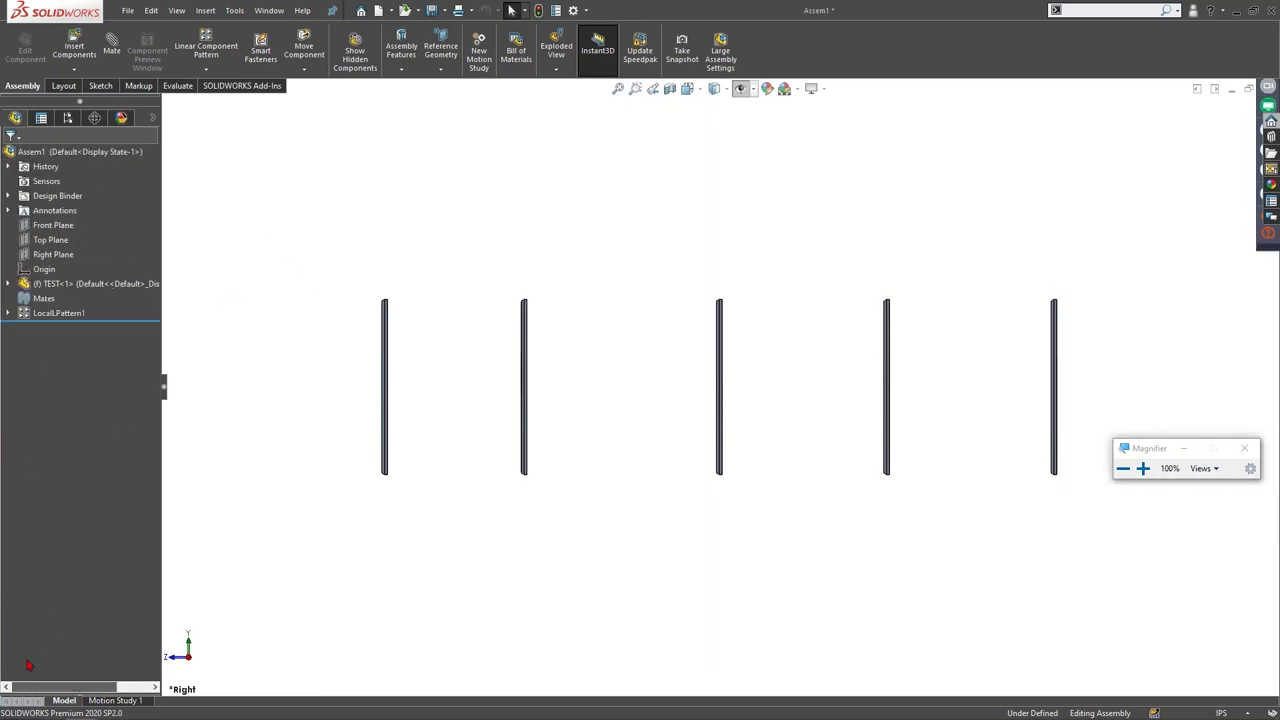
Step: Turn off the display state names in Assem1's tree display and recheck the Show Display State Names option
right_click(128, 153)
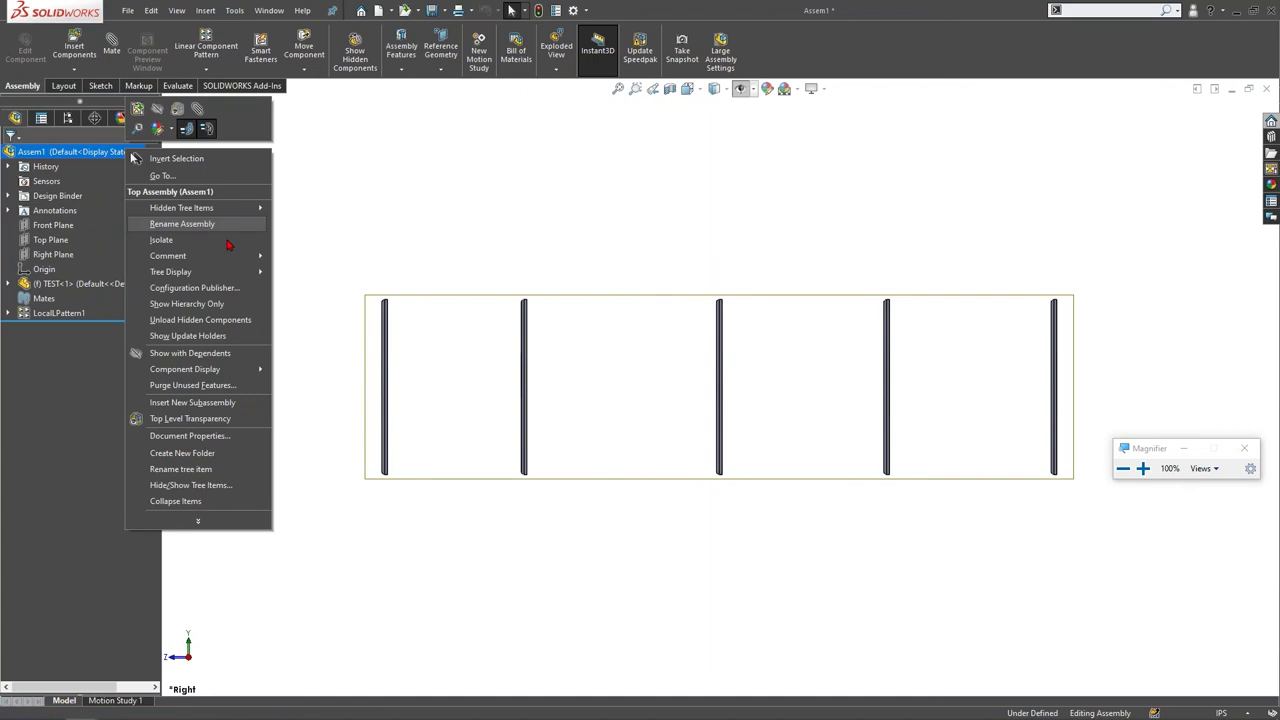
mouse_move(224, 274)
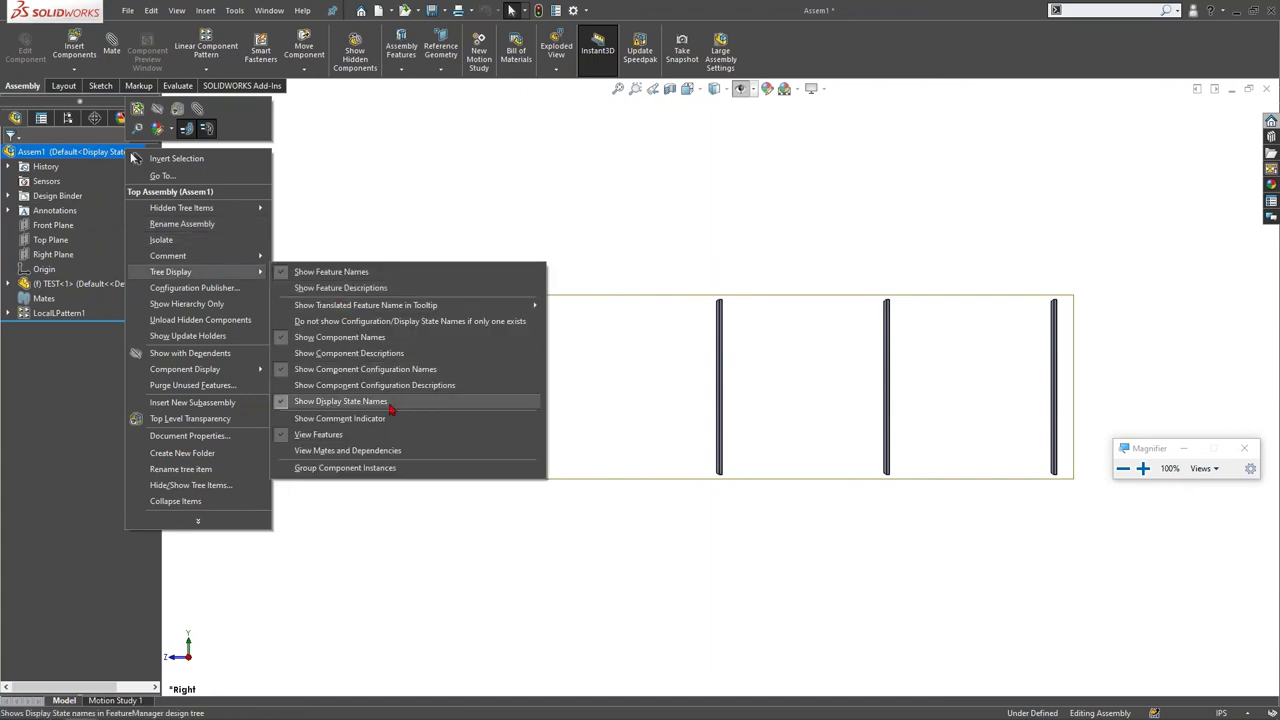
left_click(390, 402)
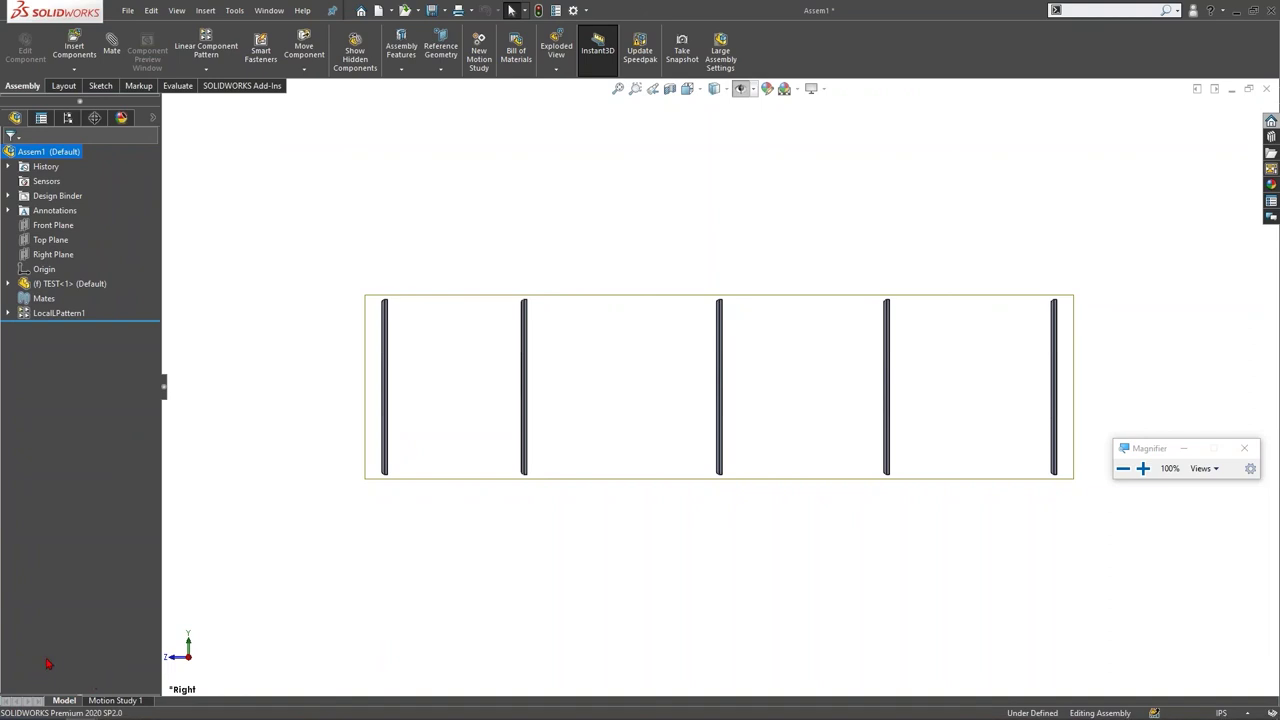
right_click(74, 154)
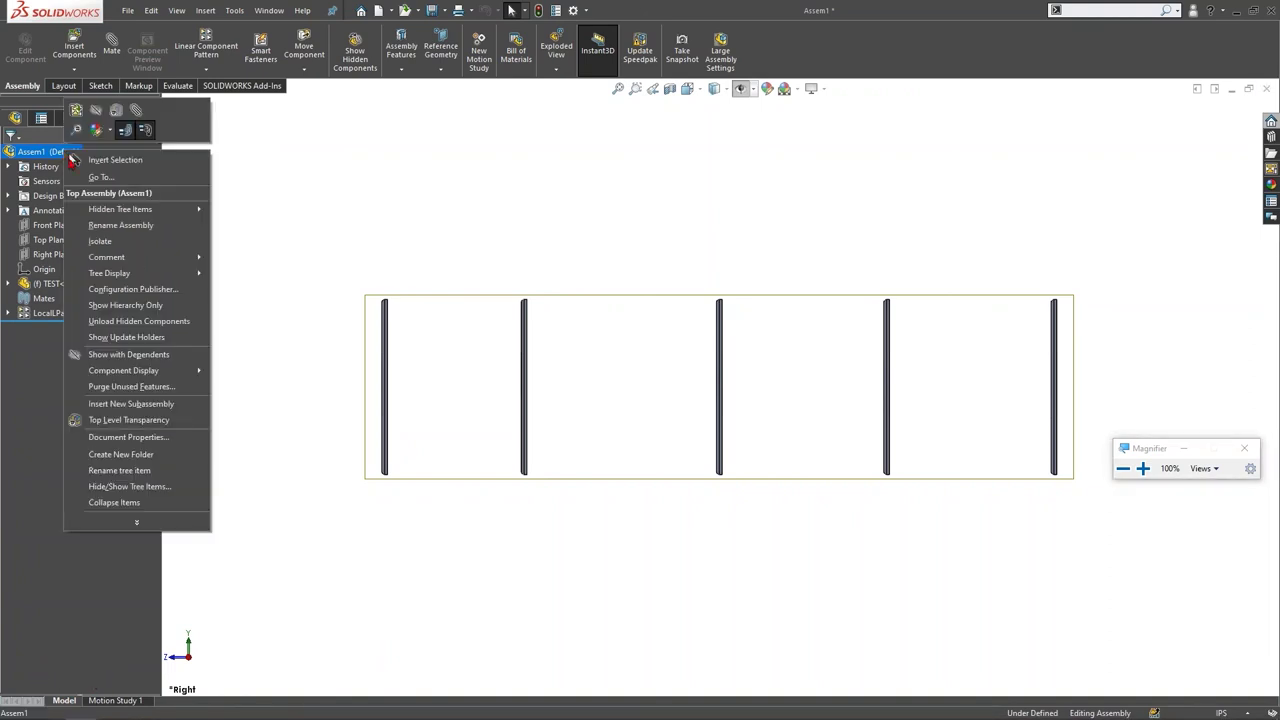
mouse_move(115, 273)
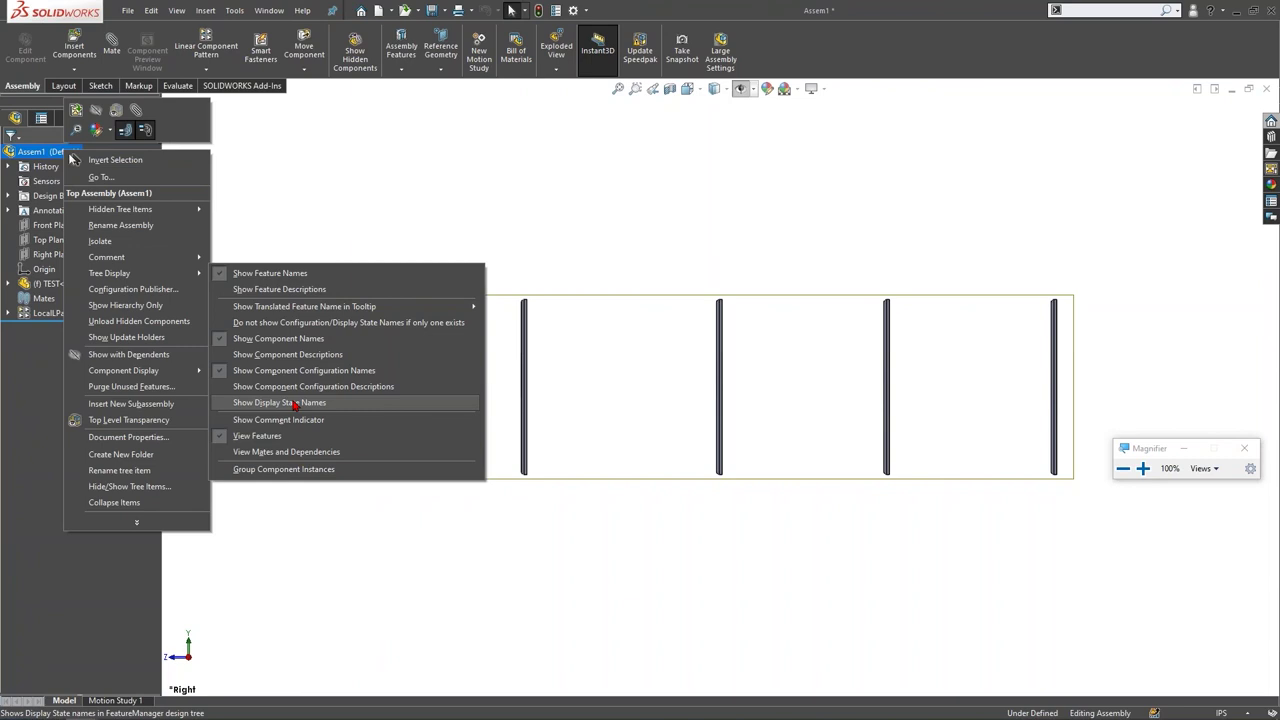
left_click(389, 162)
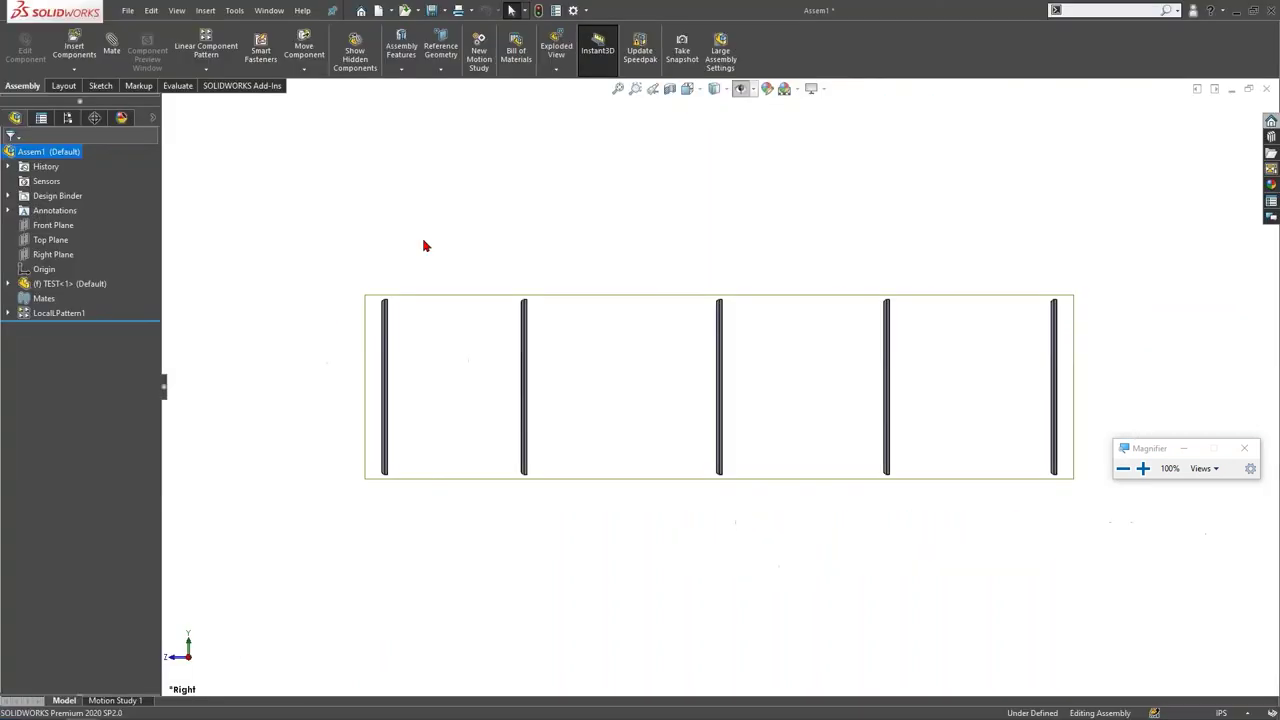
Step: Rotate to an angled view of the plates, hide several plates one at a time, and show them again individually
key("ctrl+shift+Tab")
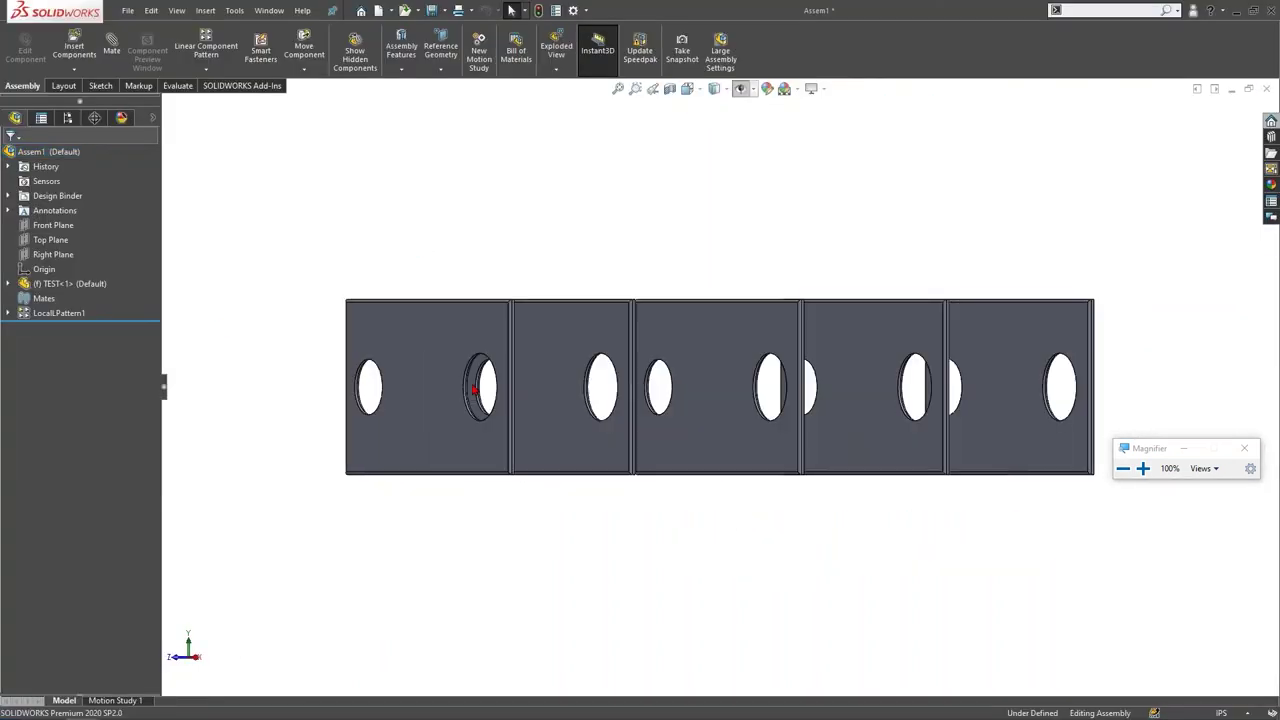
key("Tab")
key("Tab")
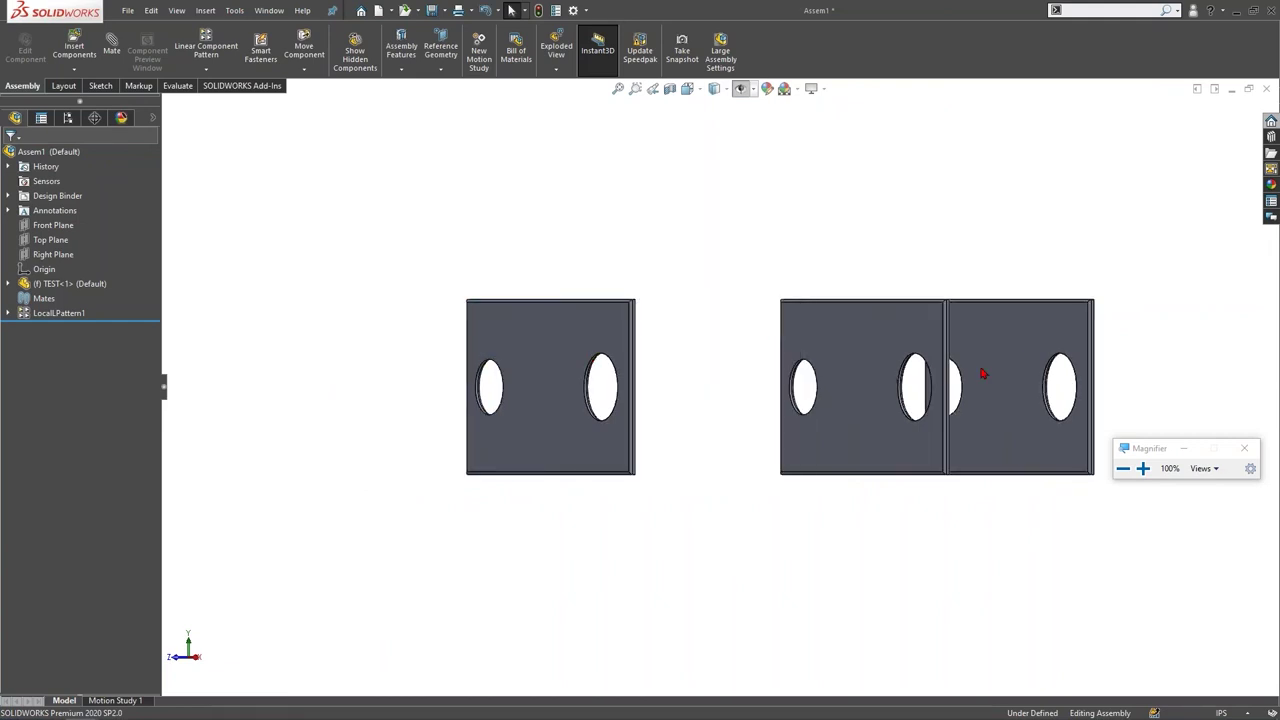
key("Tab")
key("shift+Tab")
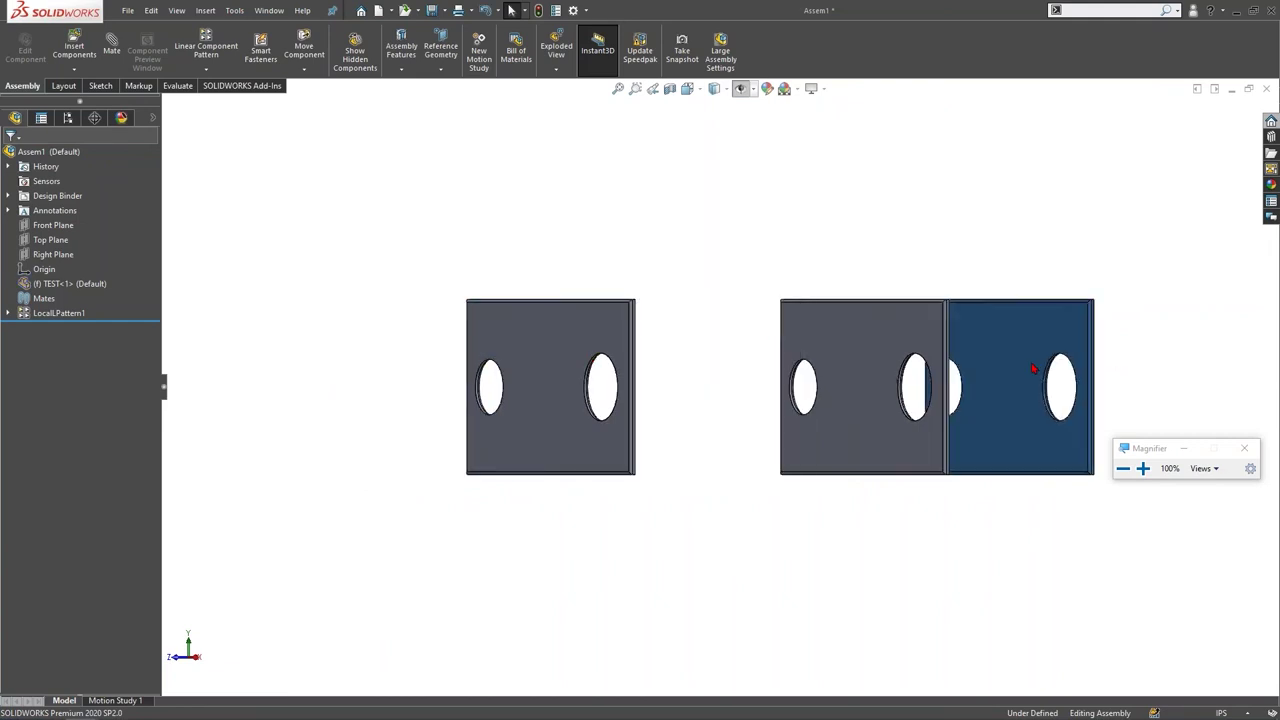
key("shift+Tab")
key("shift+Tab")
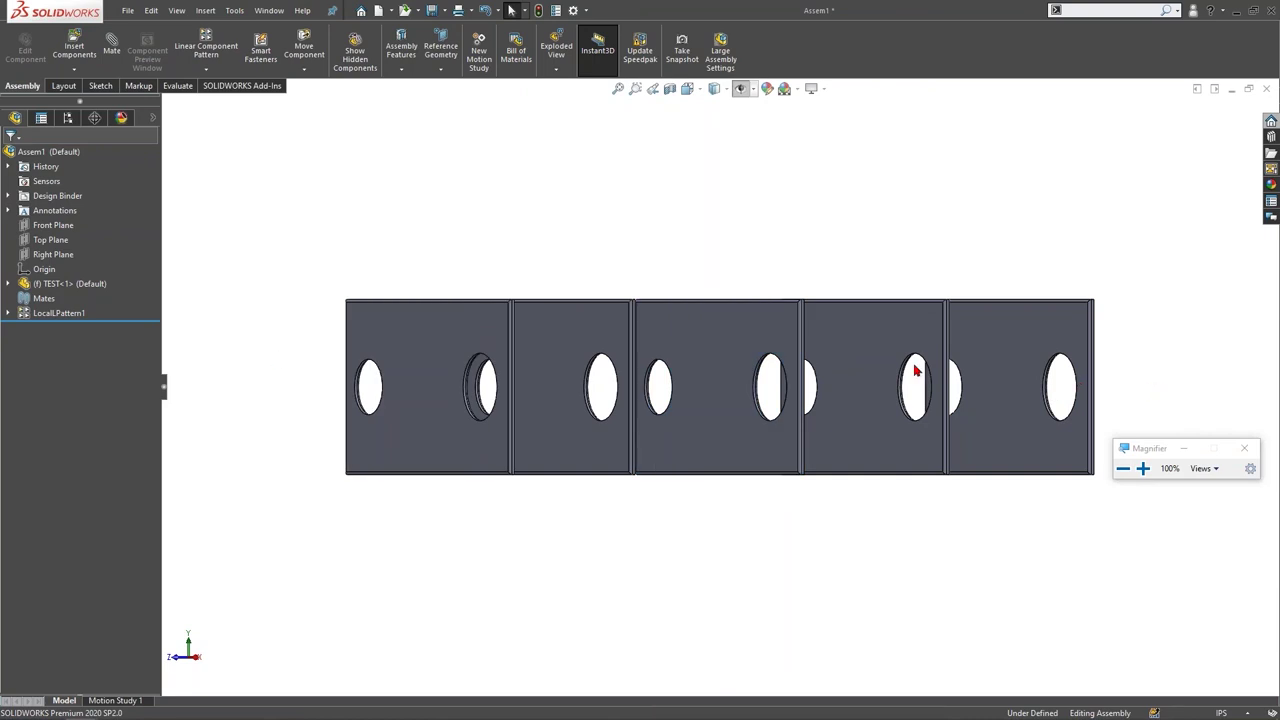
Step: Hide every plate in the row except the leftmost one, including the original TEST<1> component
key("Tab")
key("Tab")
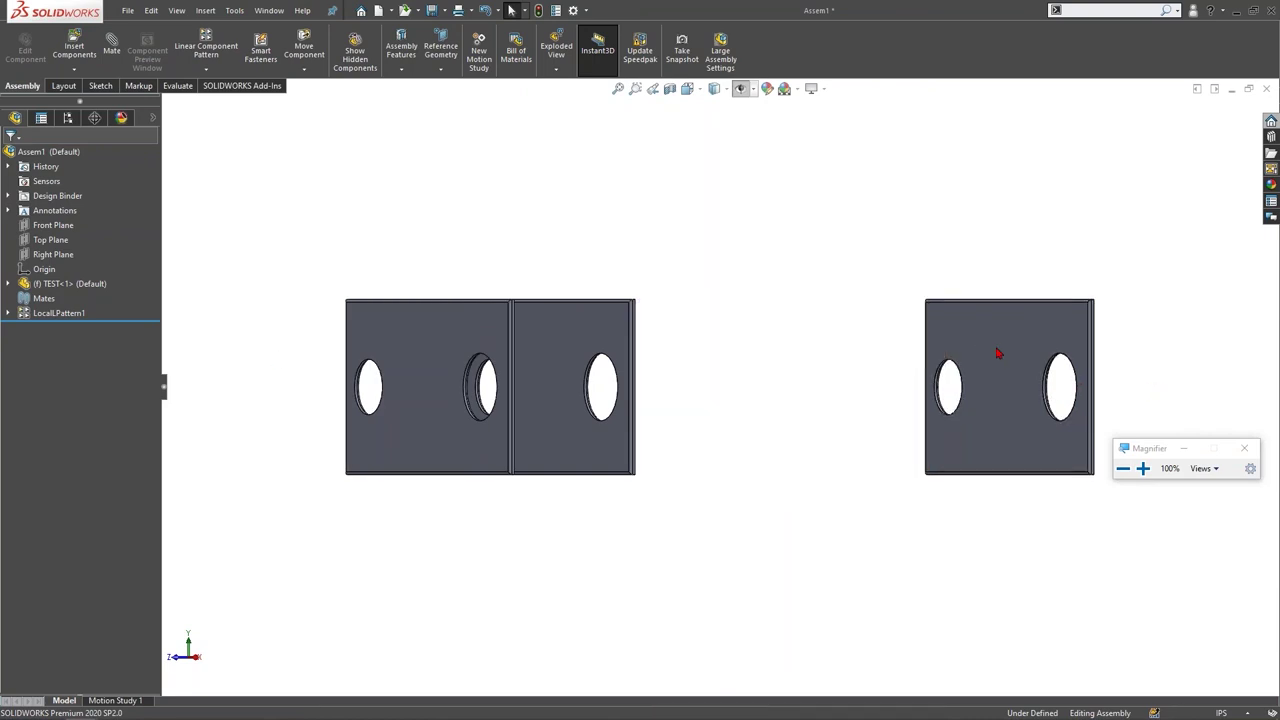
key("Tab")
key("Tab")
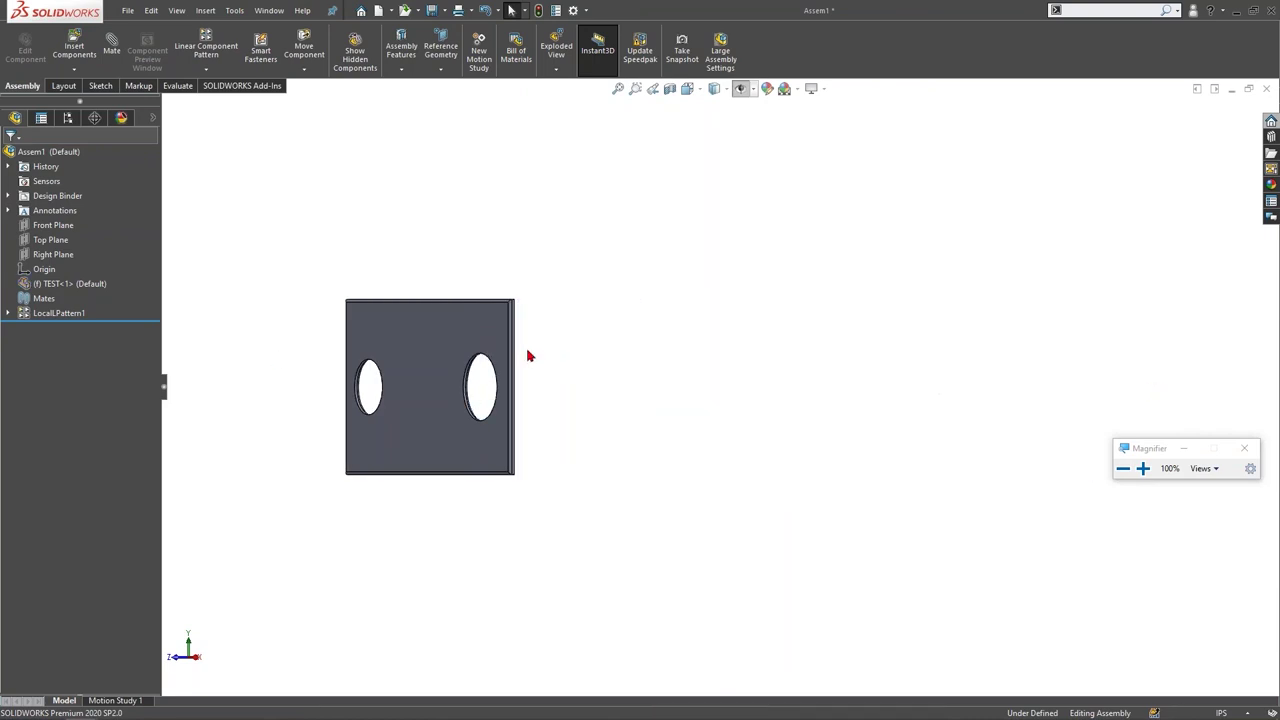
Step: Temporarily display all hidden components and restore the four hidden plates to visible, including TEST<1>
key("ctrl+shift+Tab")
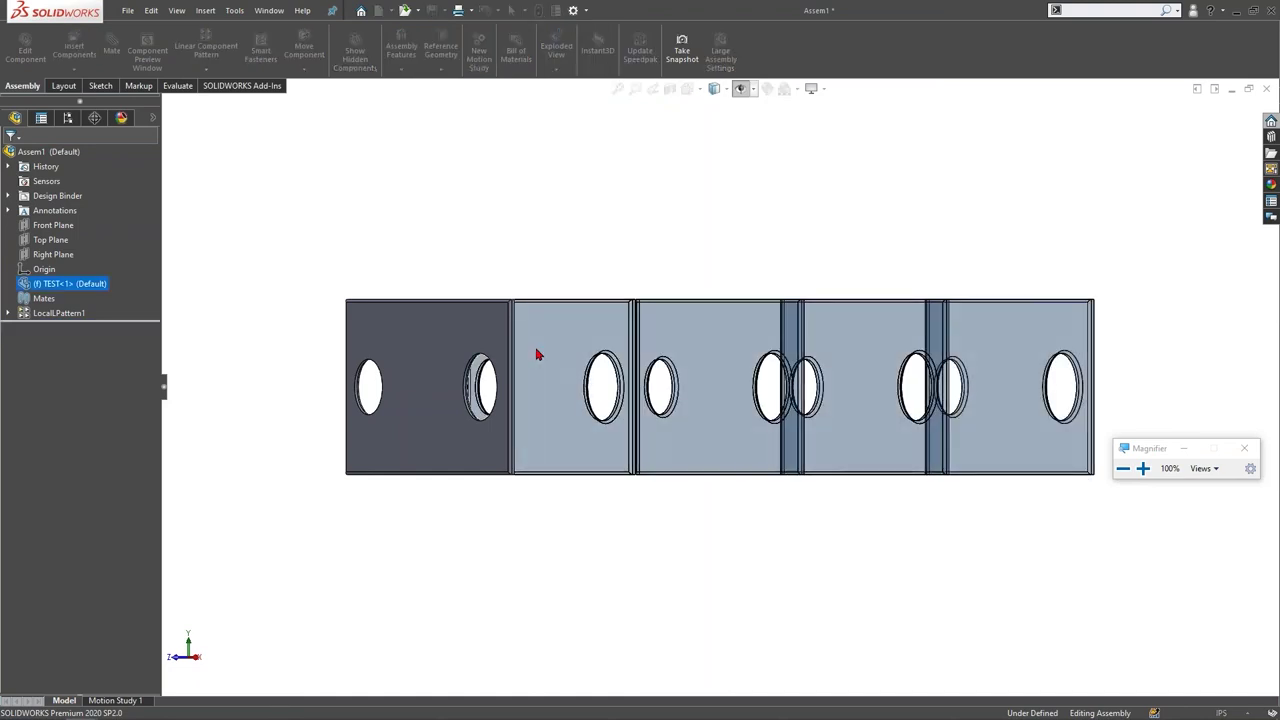
left_click(588, 341)
left_click(779, 343)
left_click(886, 342)
left_click(1031, 353)
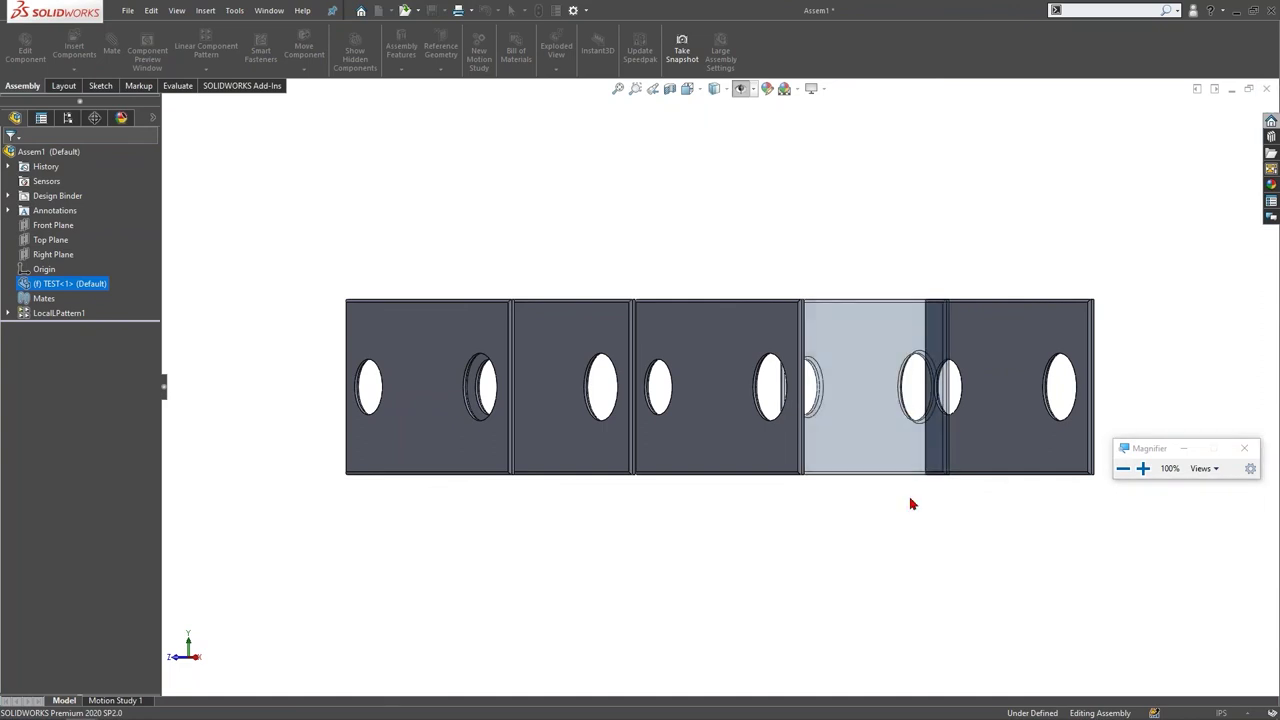
left_click(879, 436)
Step: Hide the three middle plates of the row, pattern instances TEST<4>, TEST<5> and TEST<6>
scroll(857, 557, "up", 4)
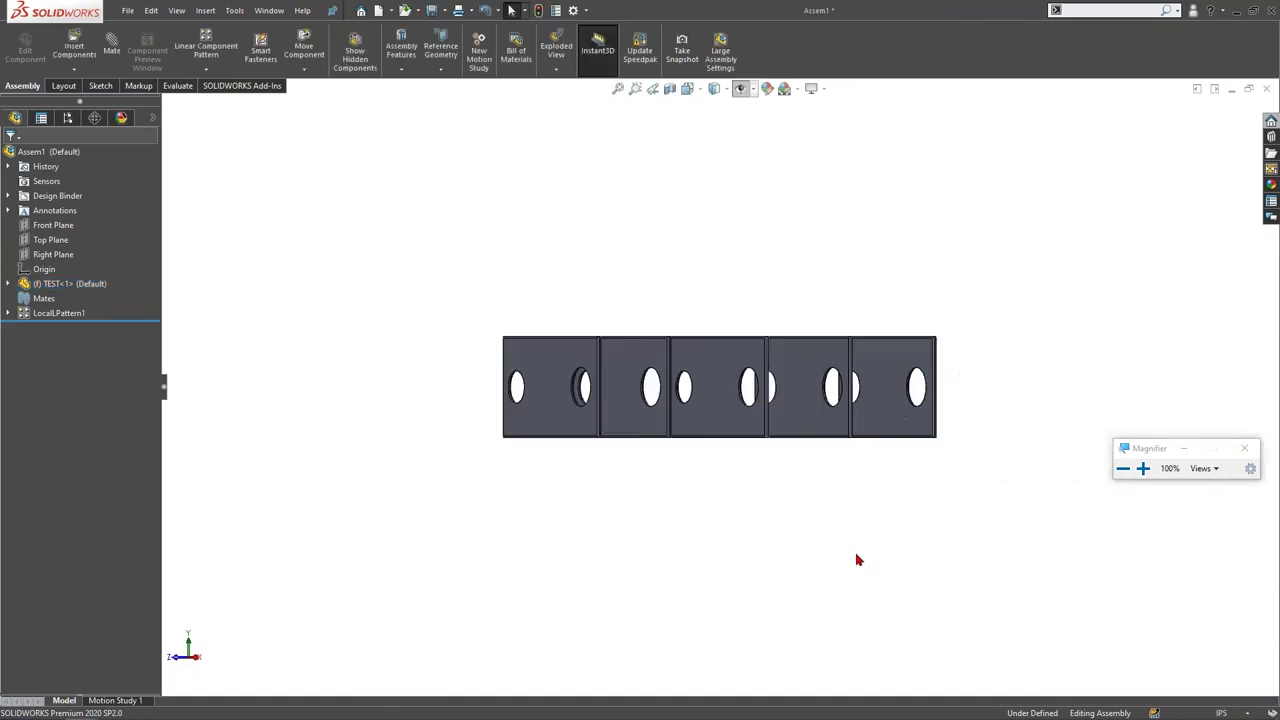
key("Tab")
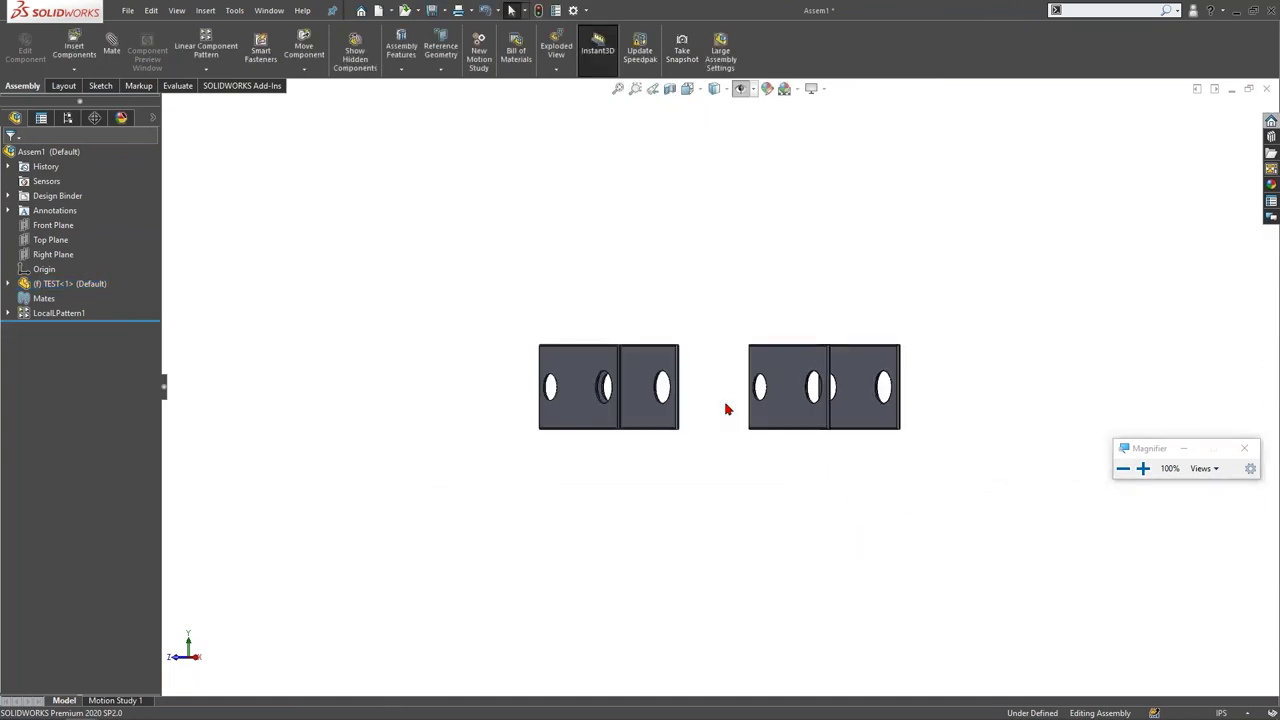
key("Tab")
key("Tab")
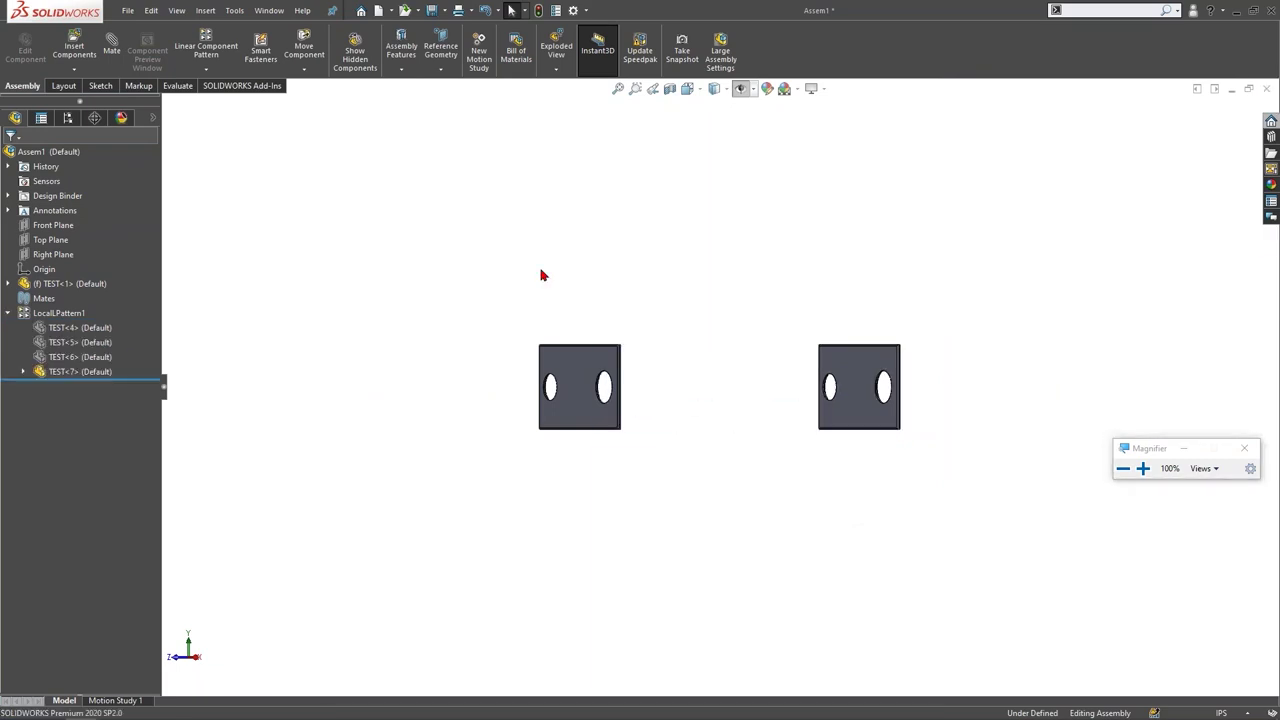
Step: Temporarily display the hidden pattern instances and restore TEST<5> and TEST<6>, the second and third plates from the left
key("ctrl+shift+Tab")
left_click(660, 386, "ctrl+shift")
left_click(734, 401, "ctrl+shift")
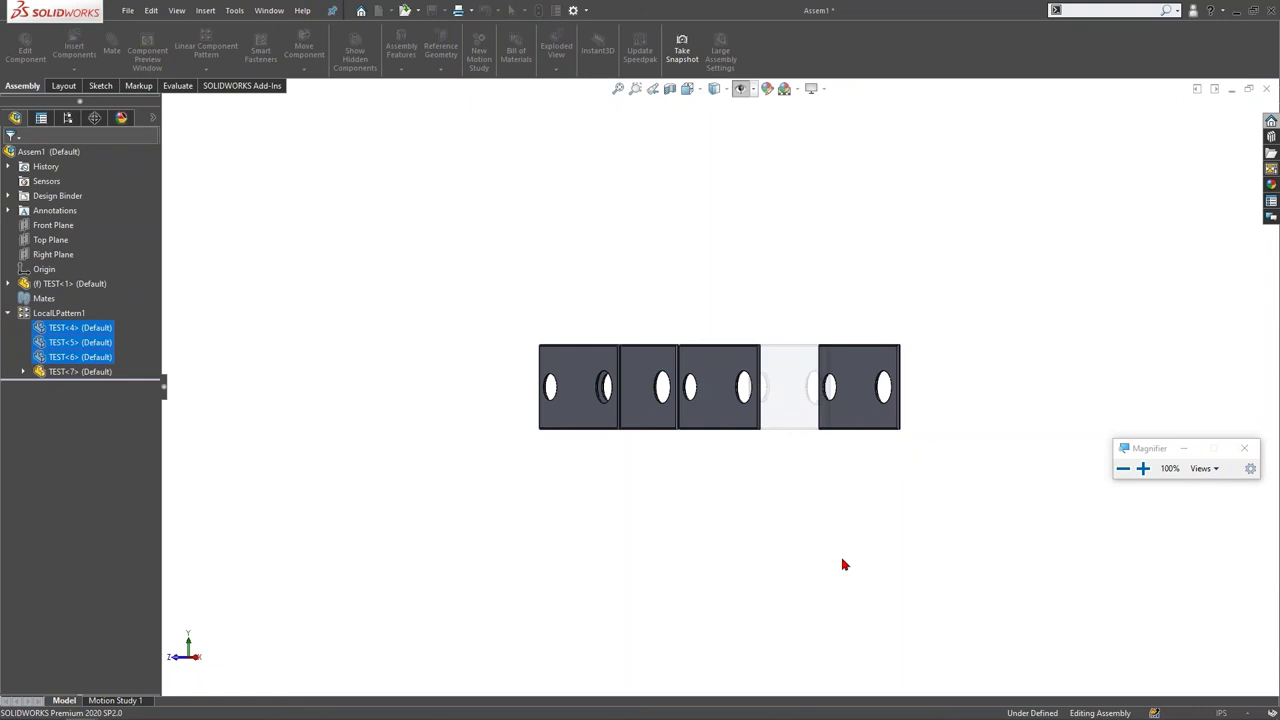
Step: Switch to the PowerPoint slide show and advance to the Questions slide
key("alt+Tab")
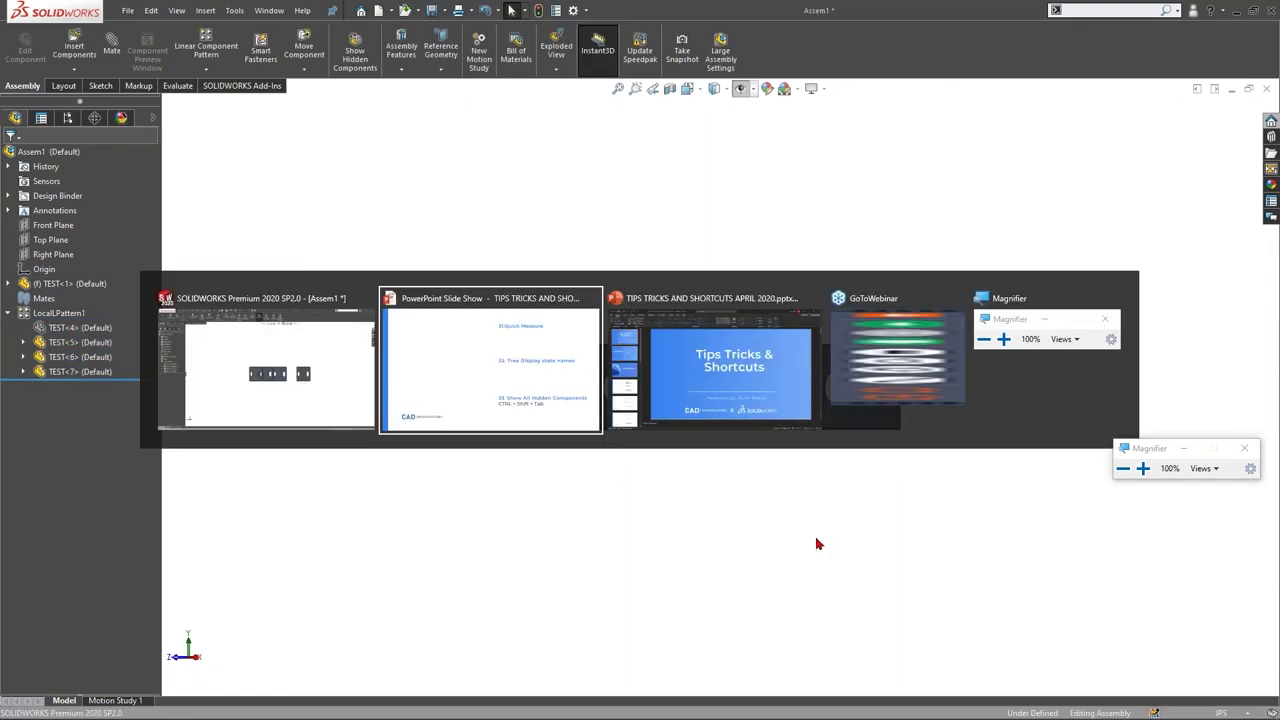
key("Right")
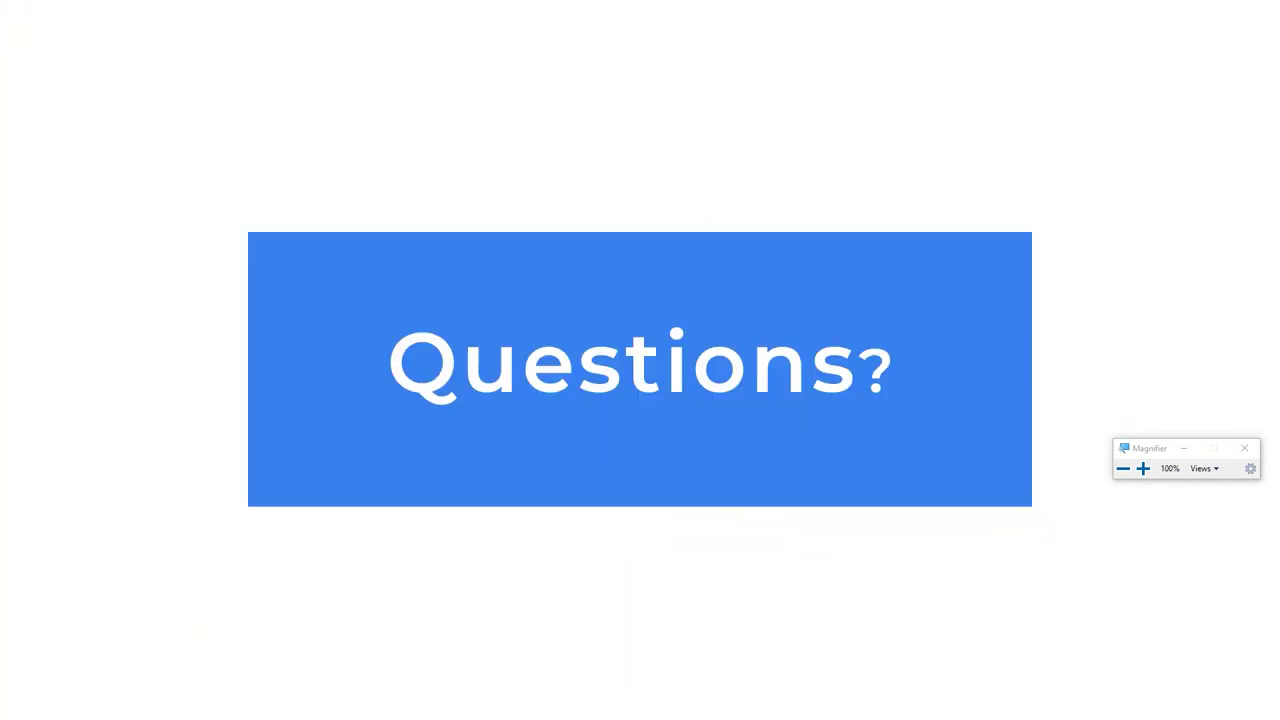